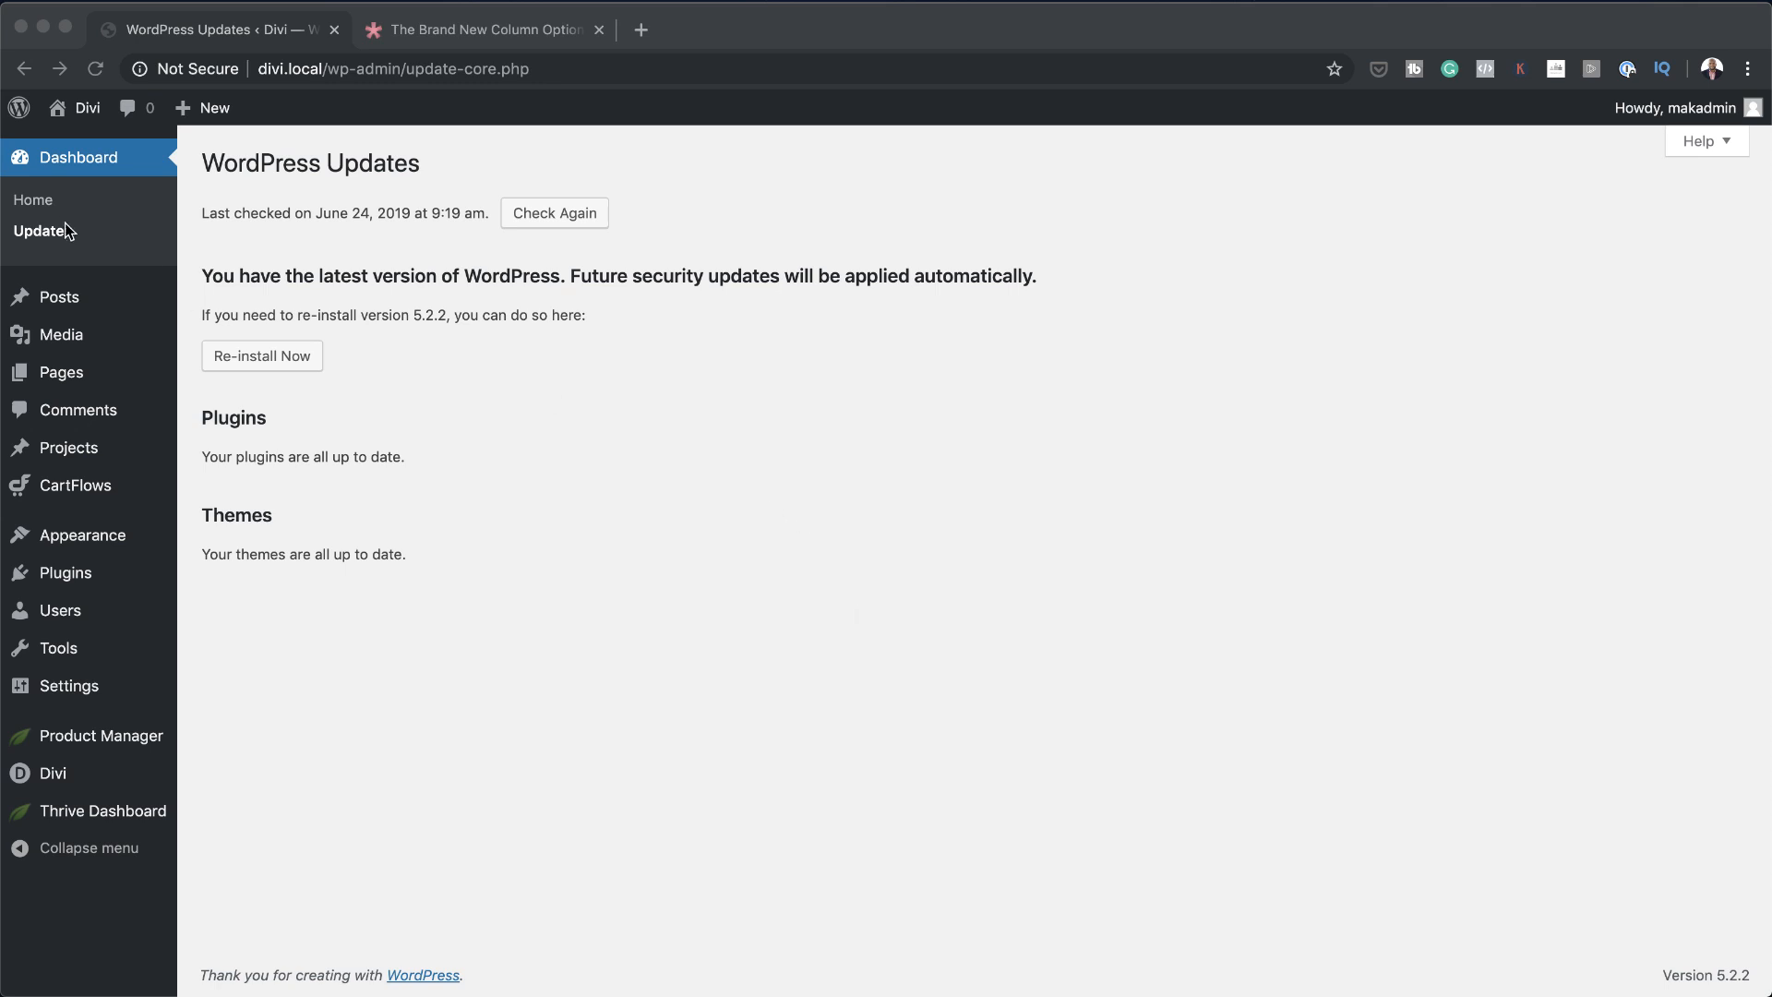
Check the available WordPress updates and update the Divi theme to version 3.25.2
click(133, 269)
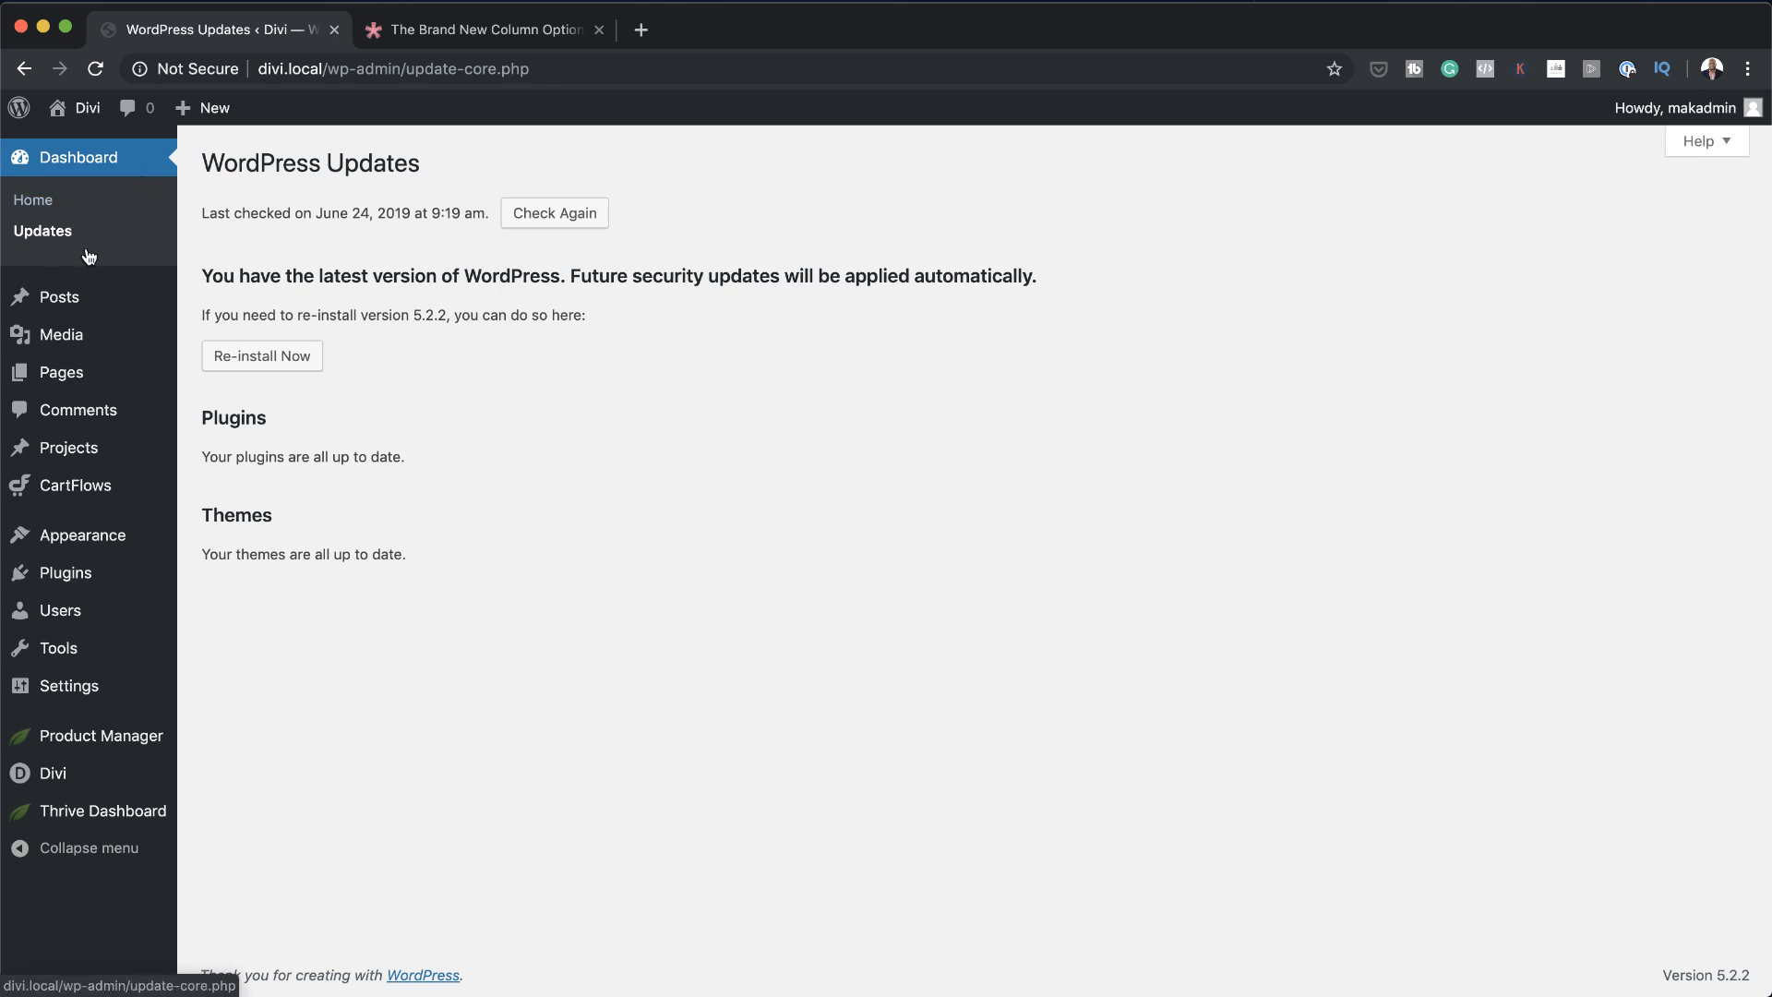
mouse_move(4, 657)
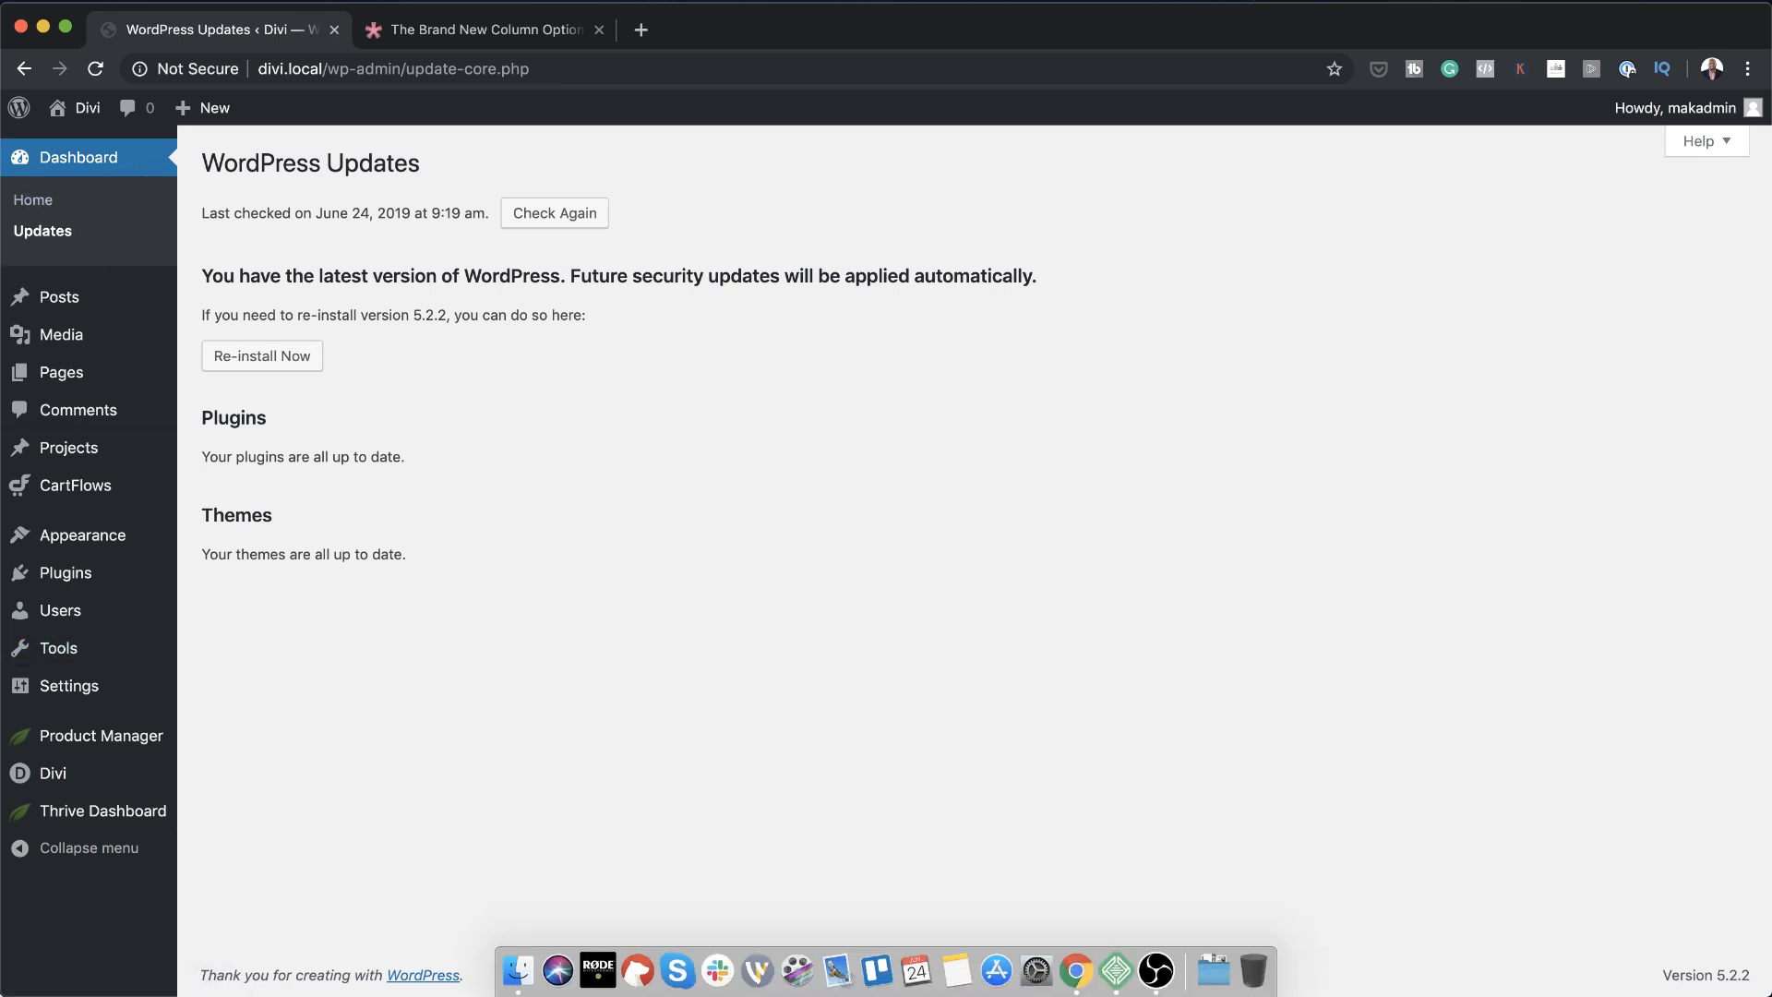
click(61, 233)
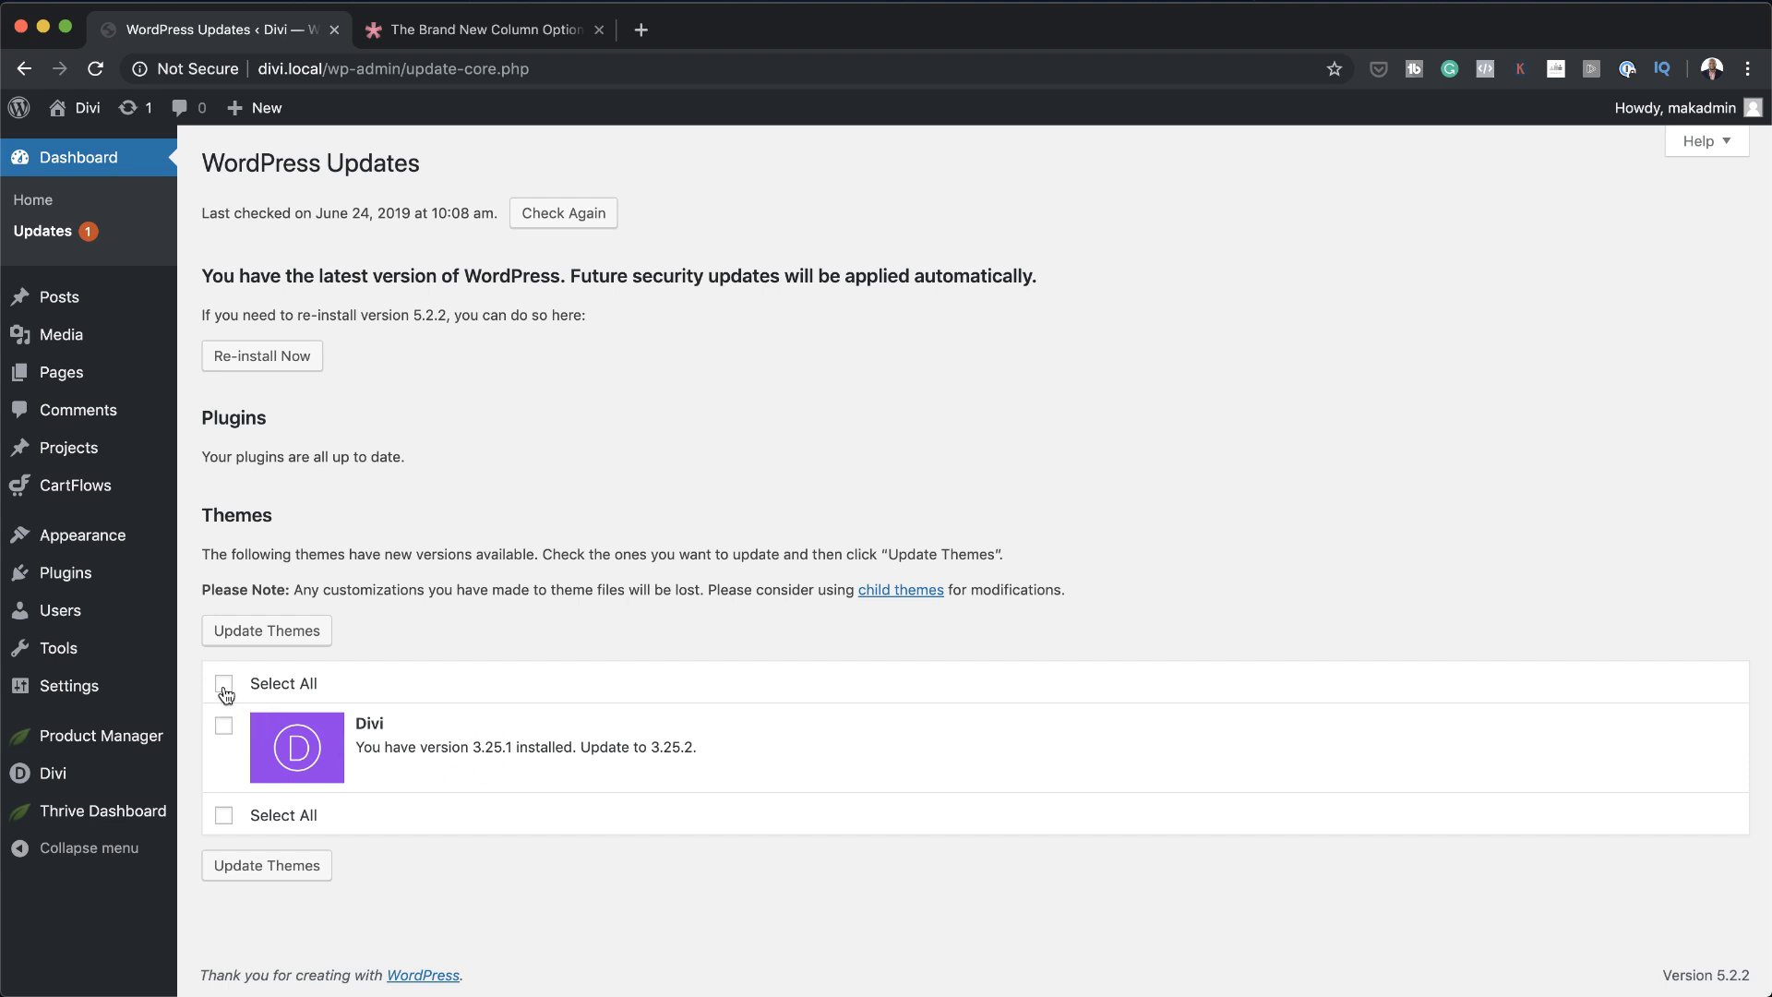
click(286, 640)
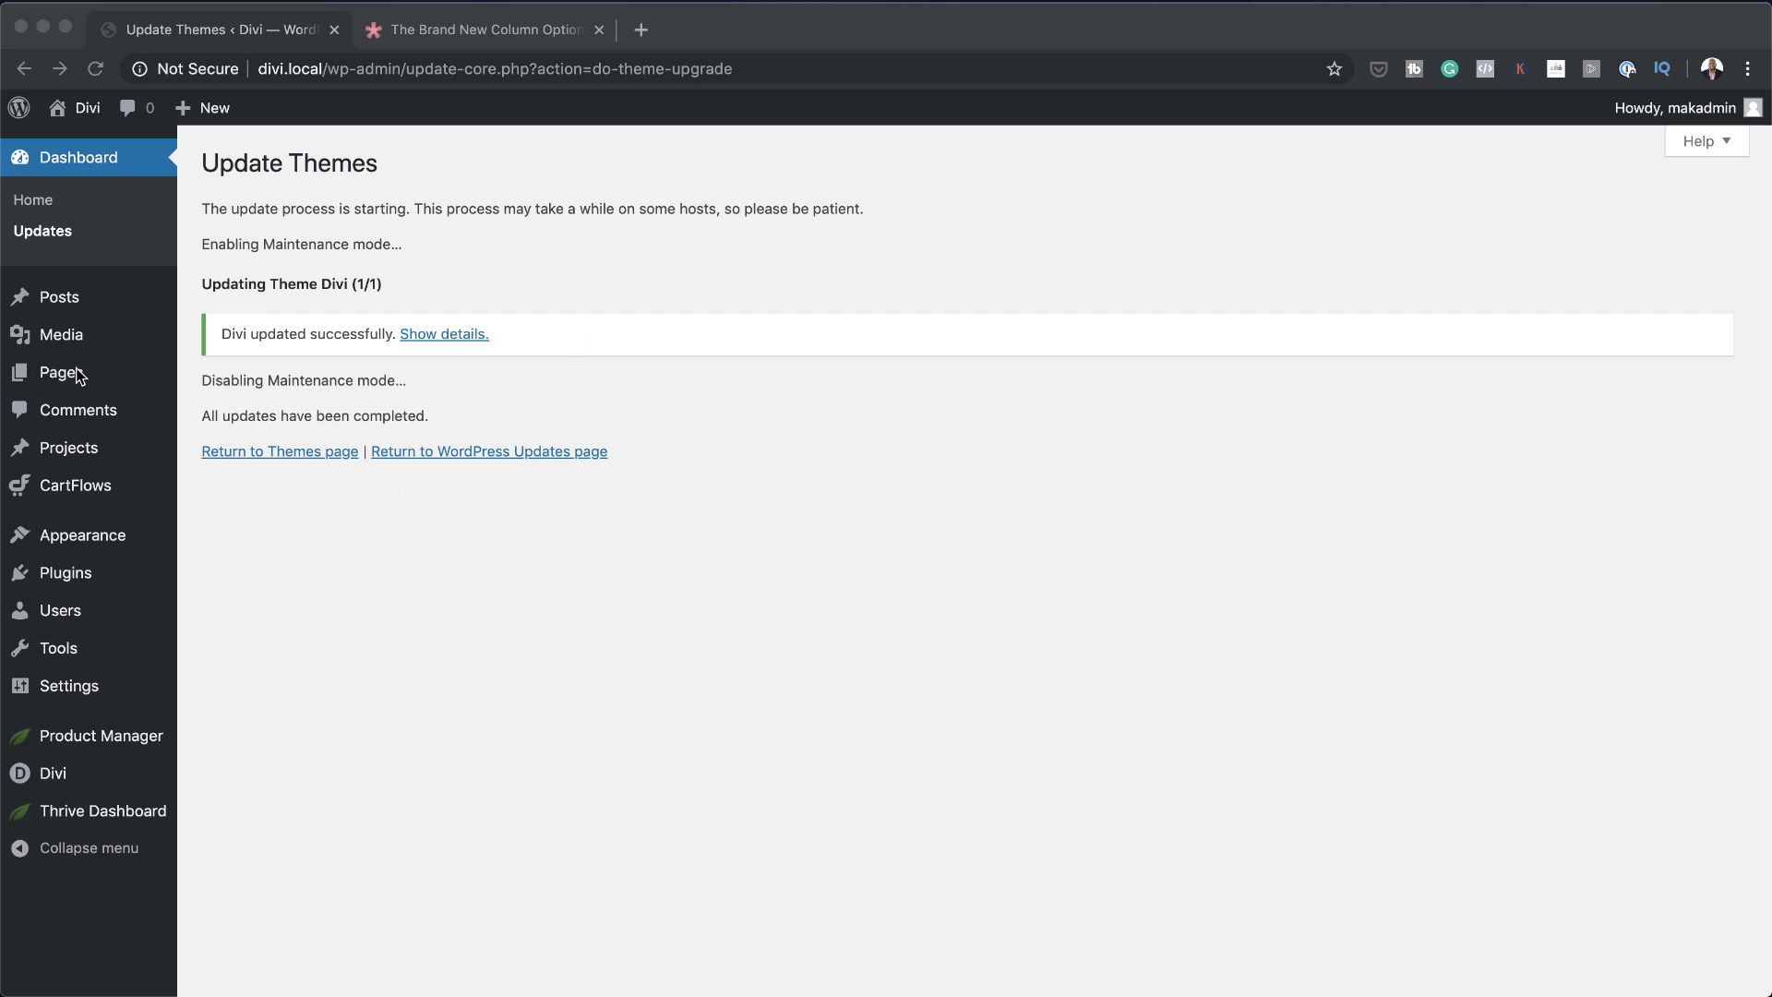
Create a new page titled "new feature" and open it in the Divi Builder
mouse_move(121, 374)
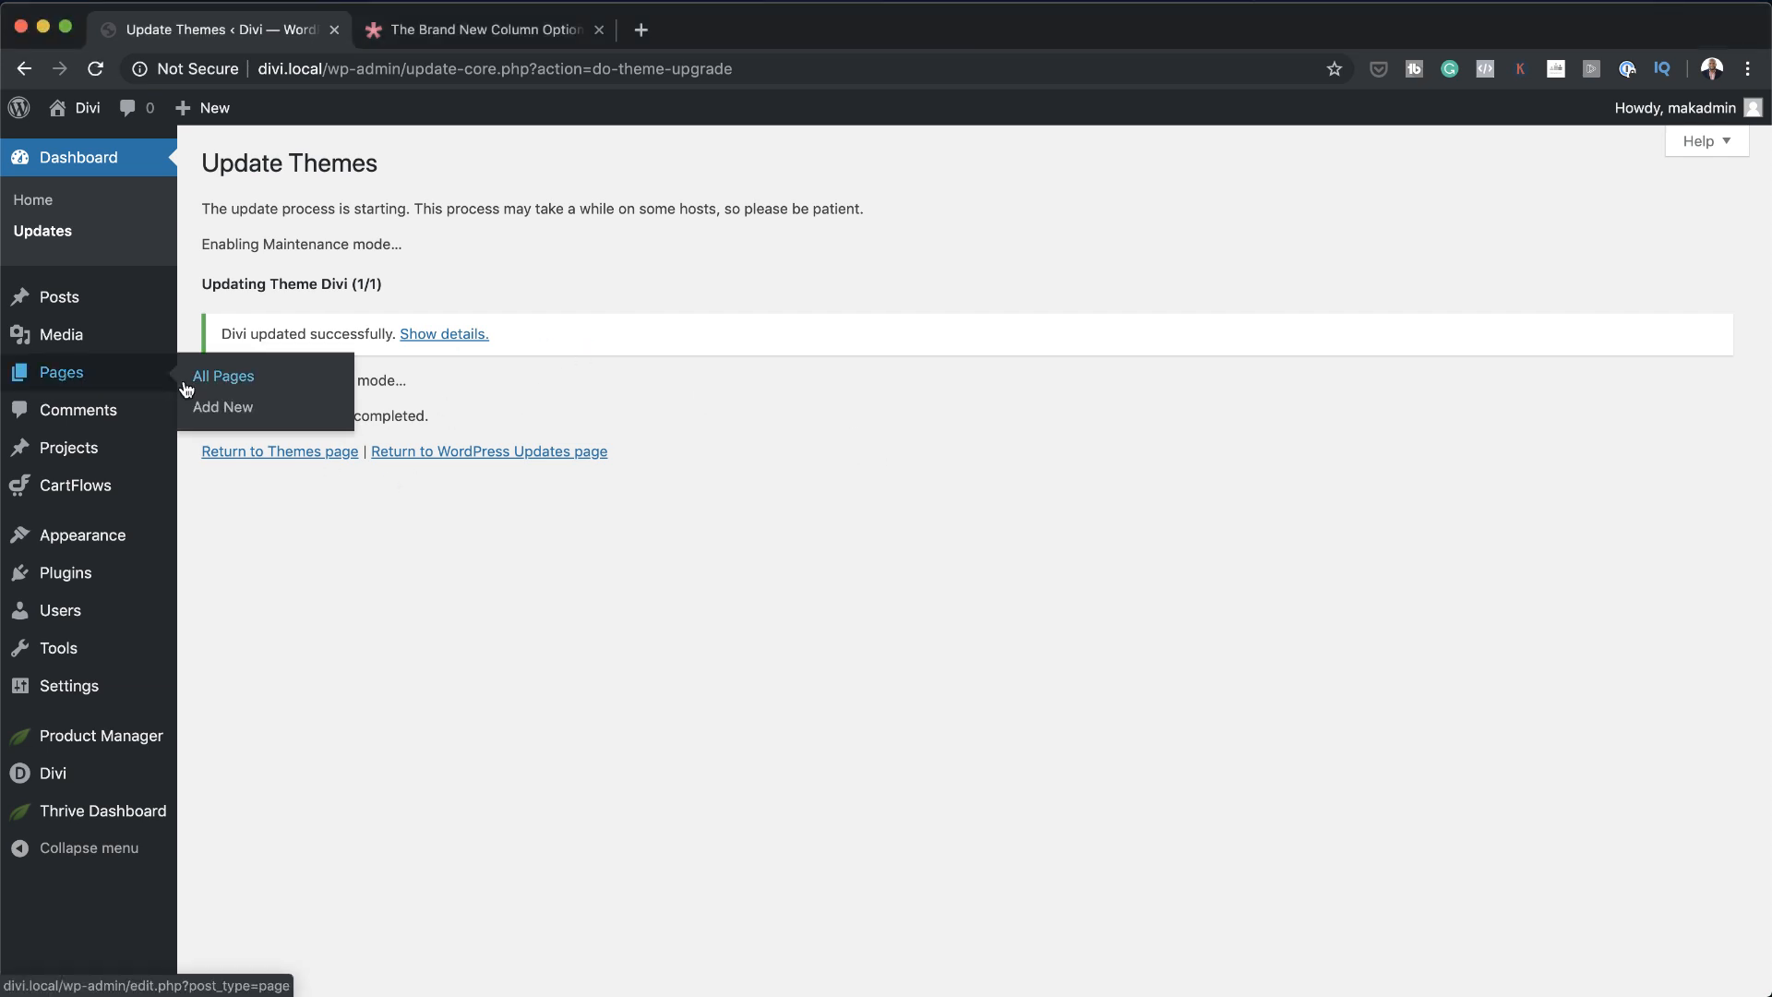
click(228, 412)
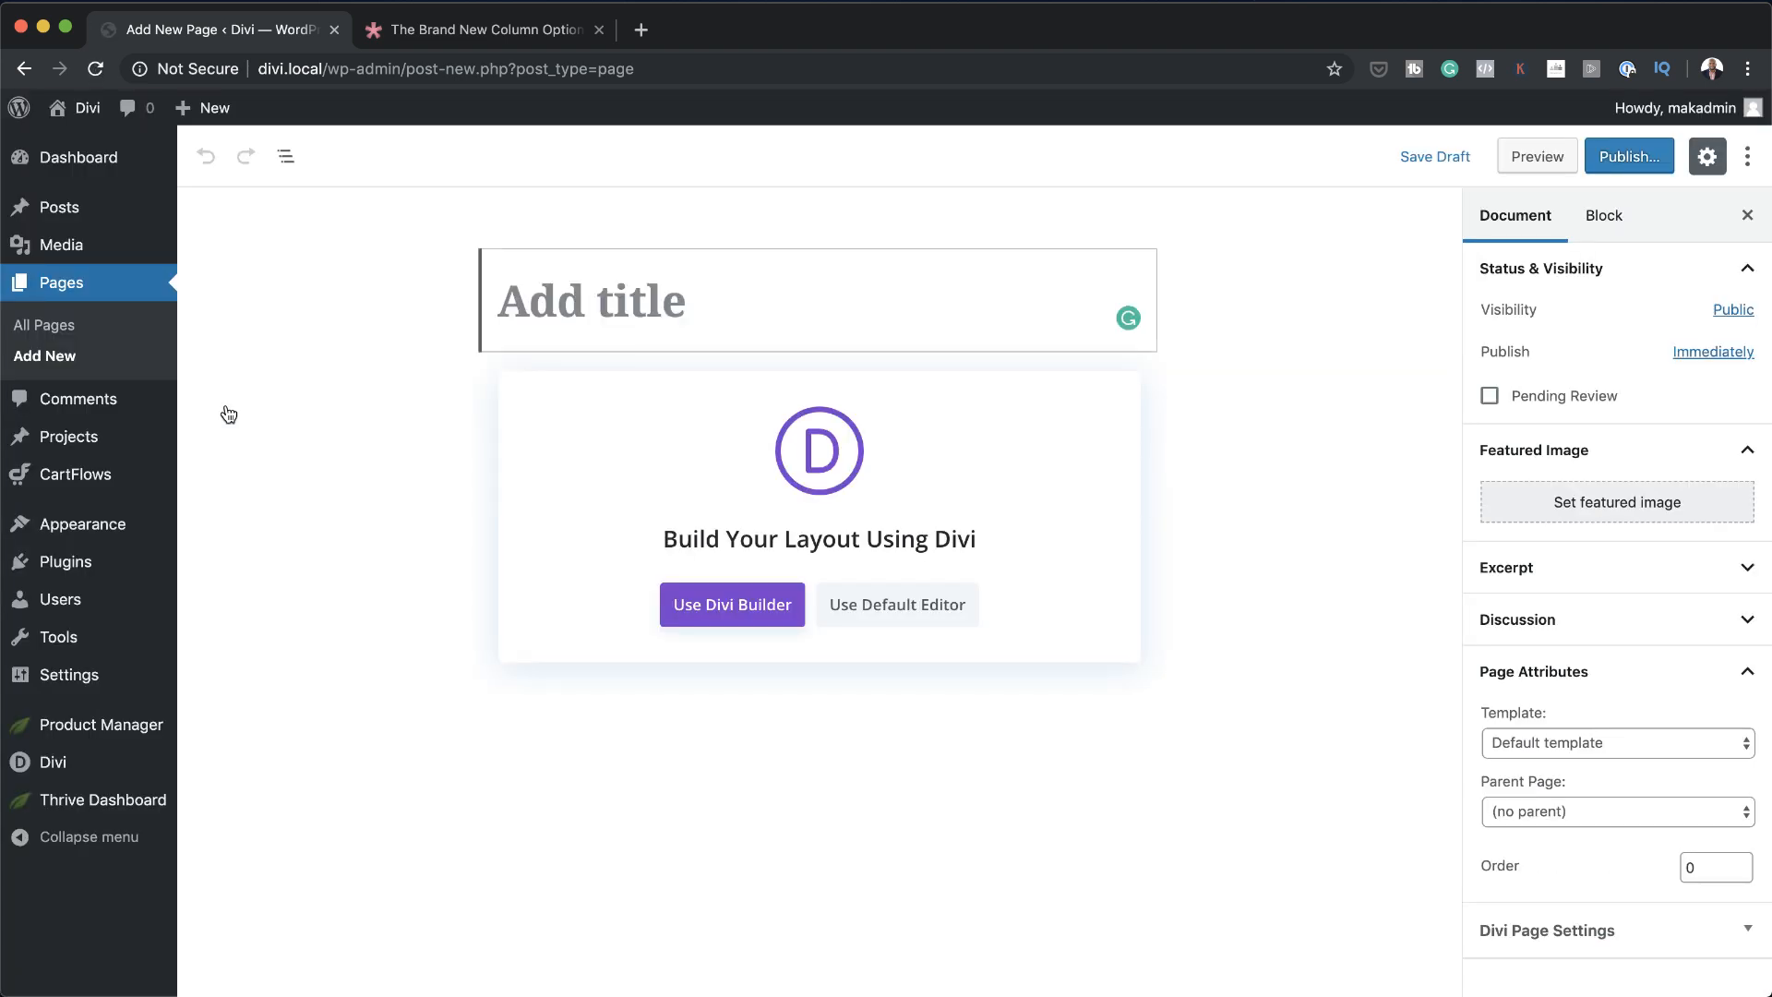
text(new)
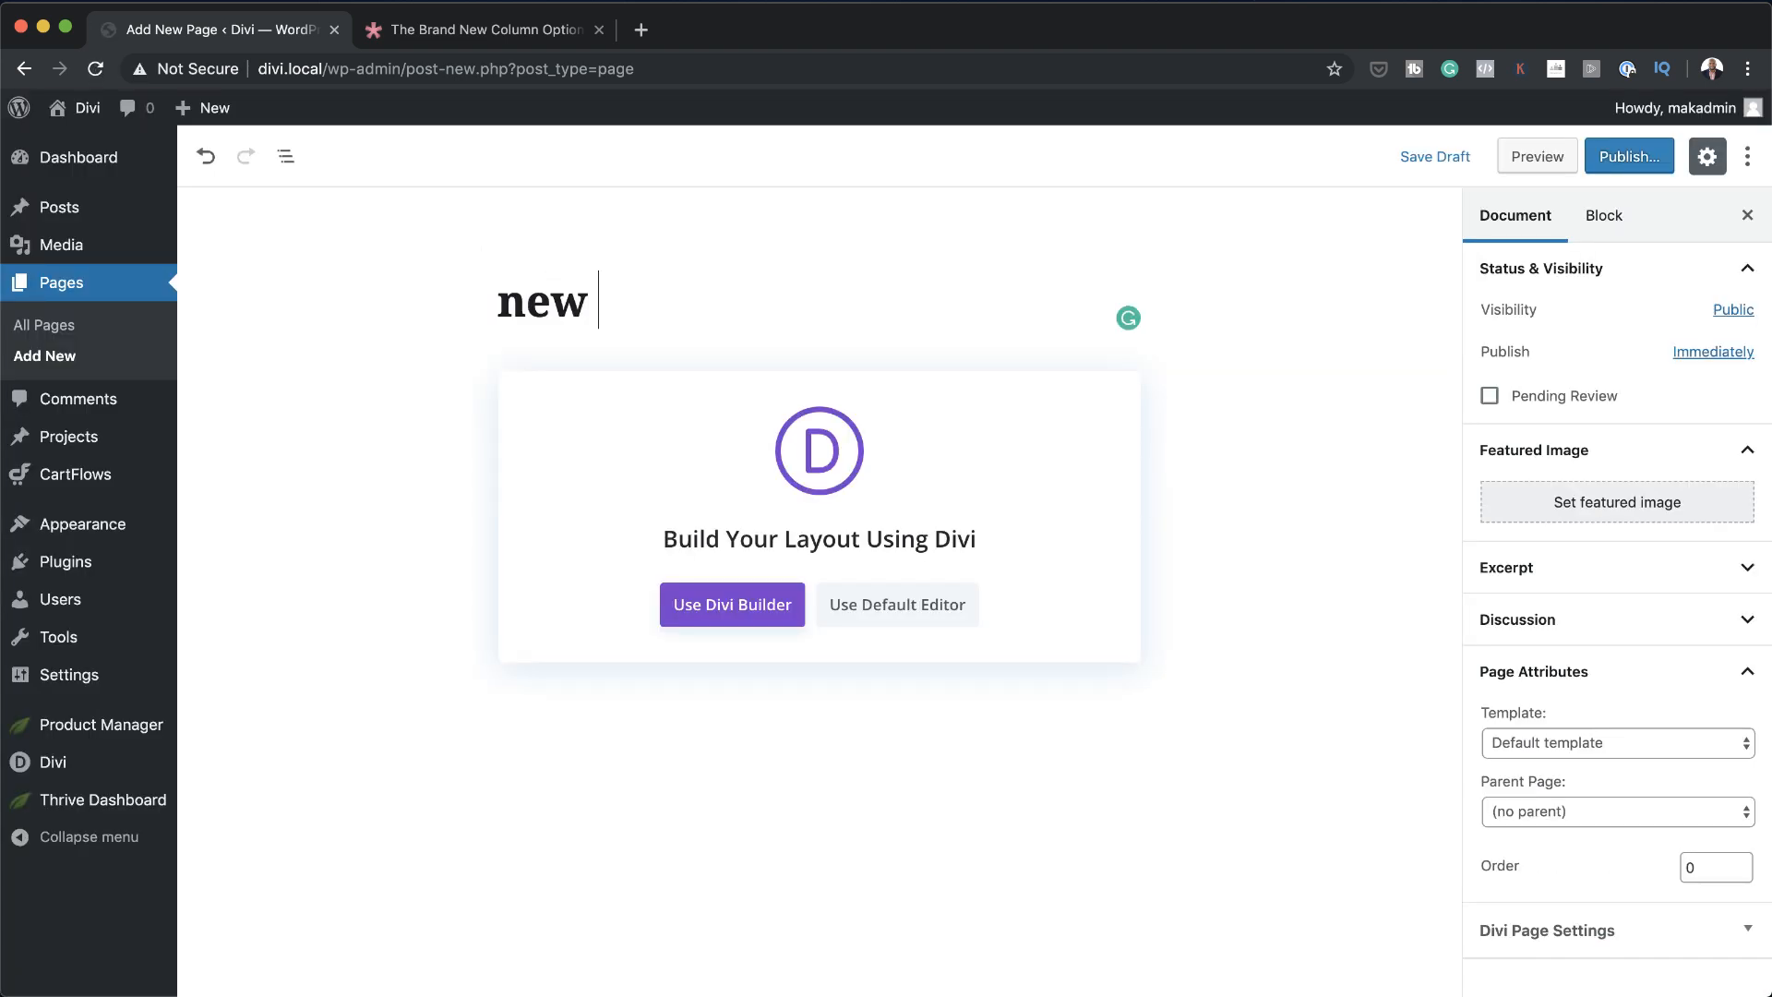
text( feature)
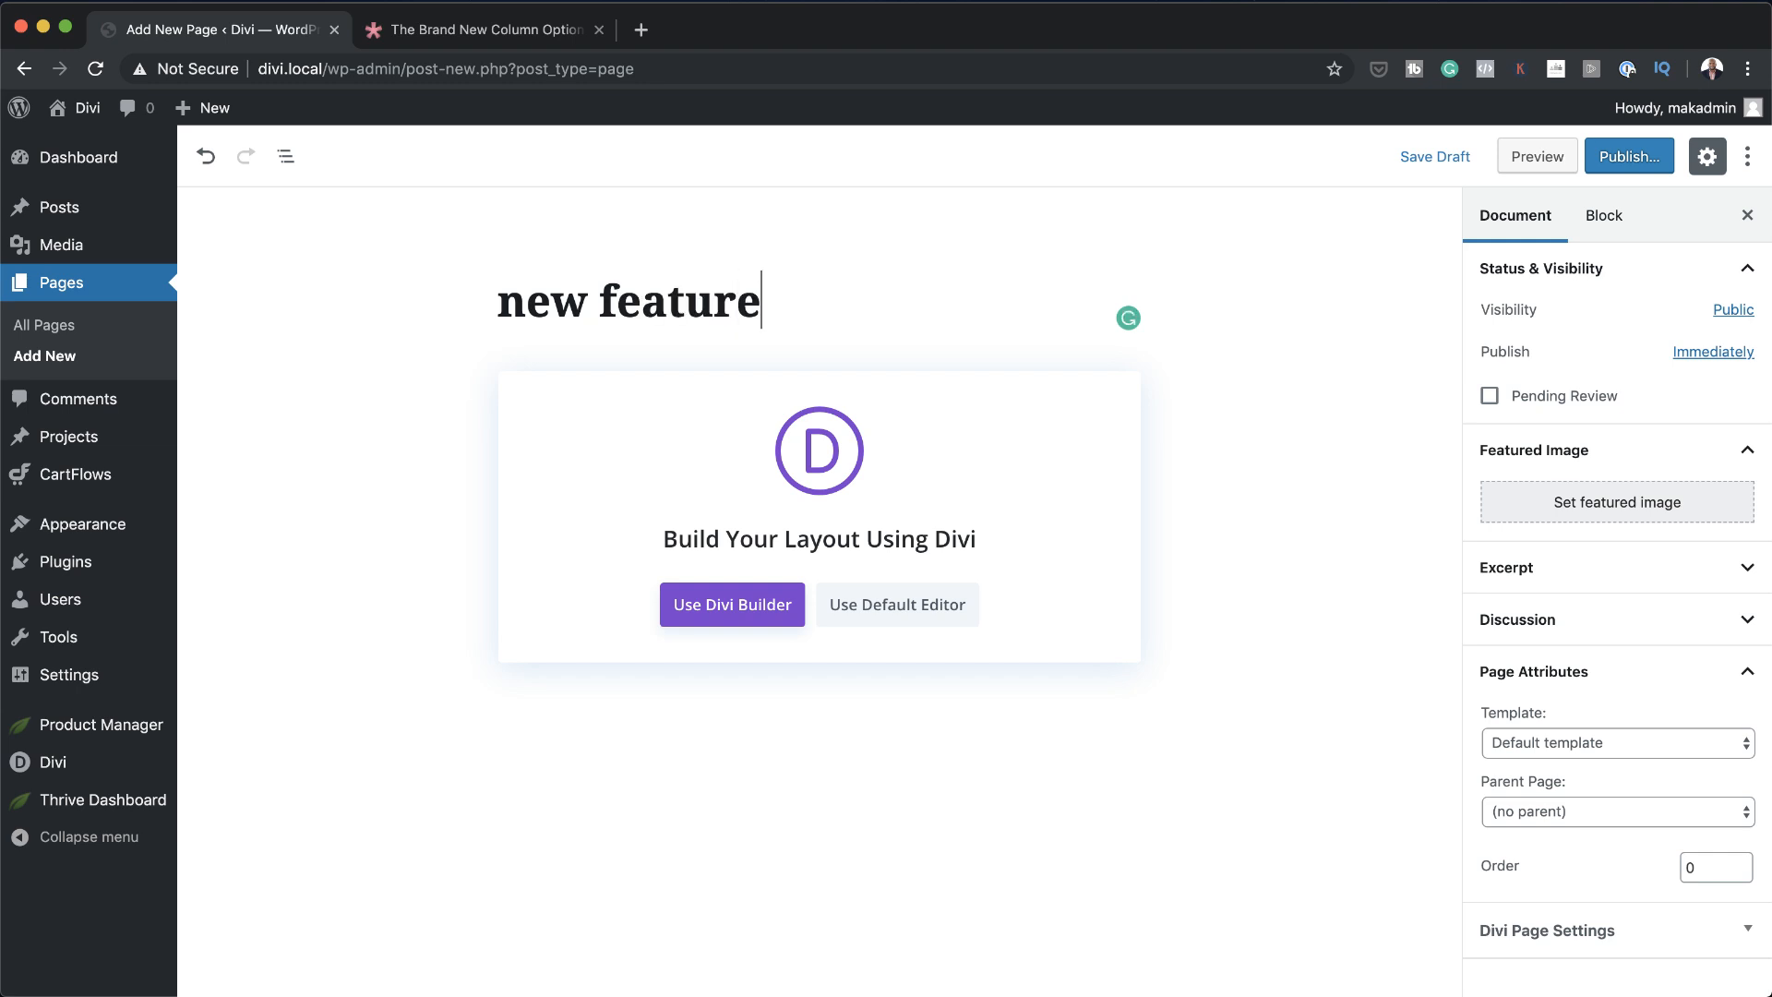
click(777, 611)
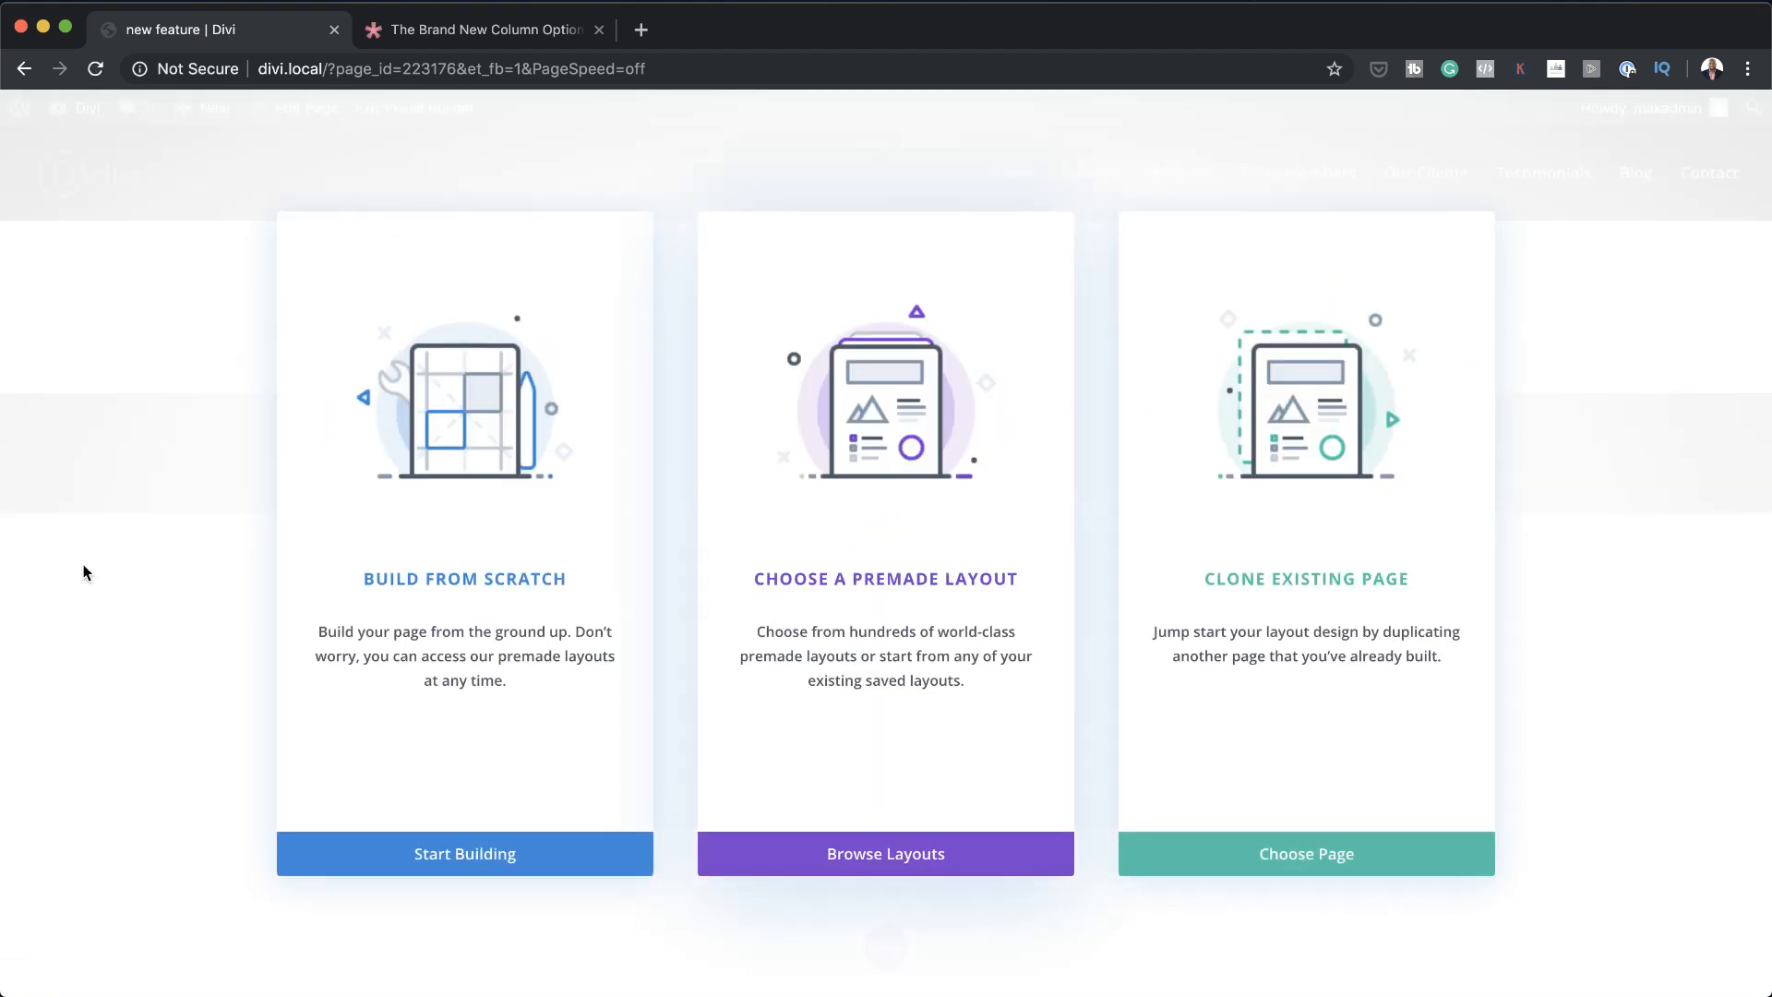
Load the premade Landing layout from the Coffee Shop layout pack onto the page
click(853, 581)
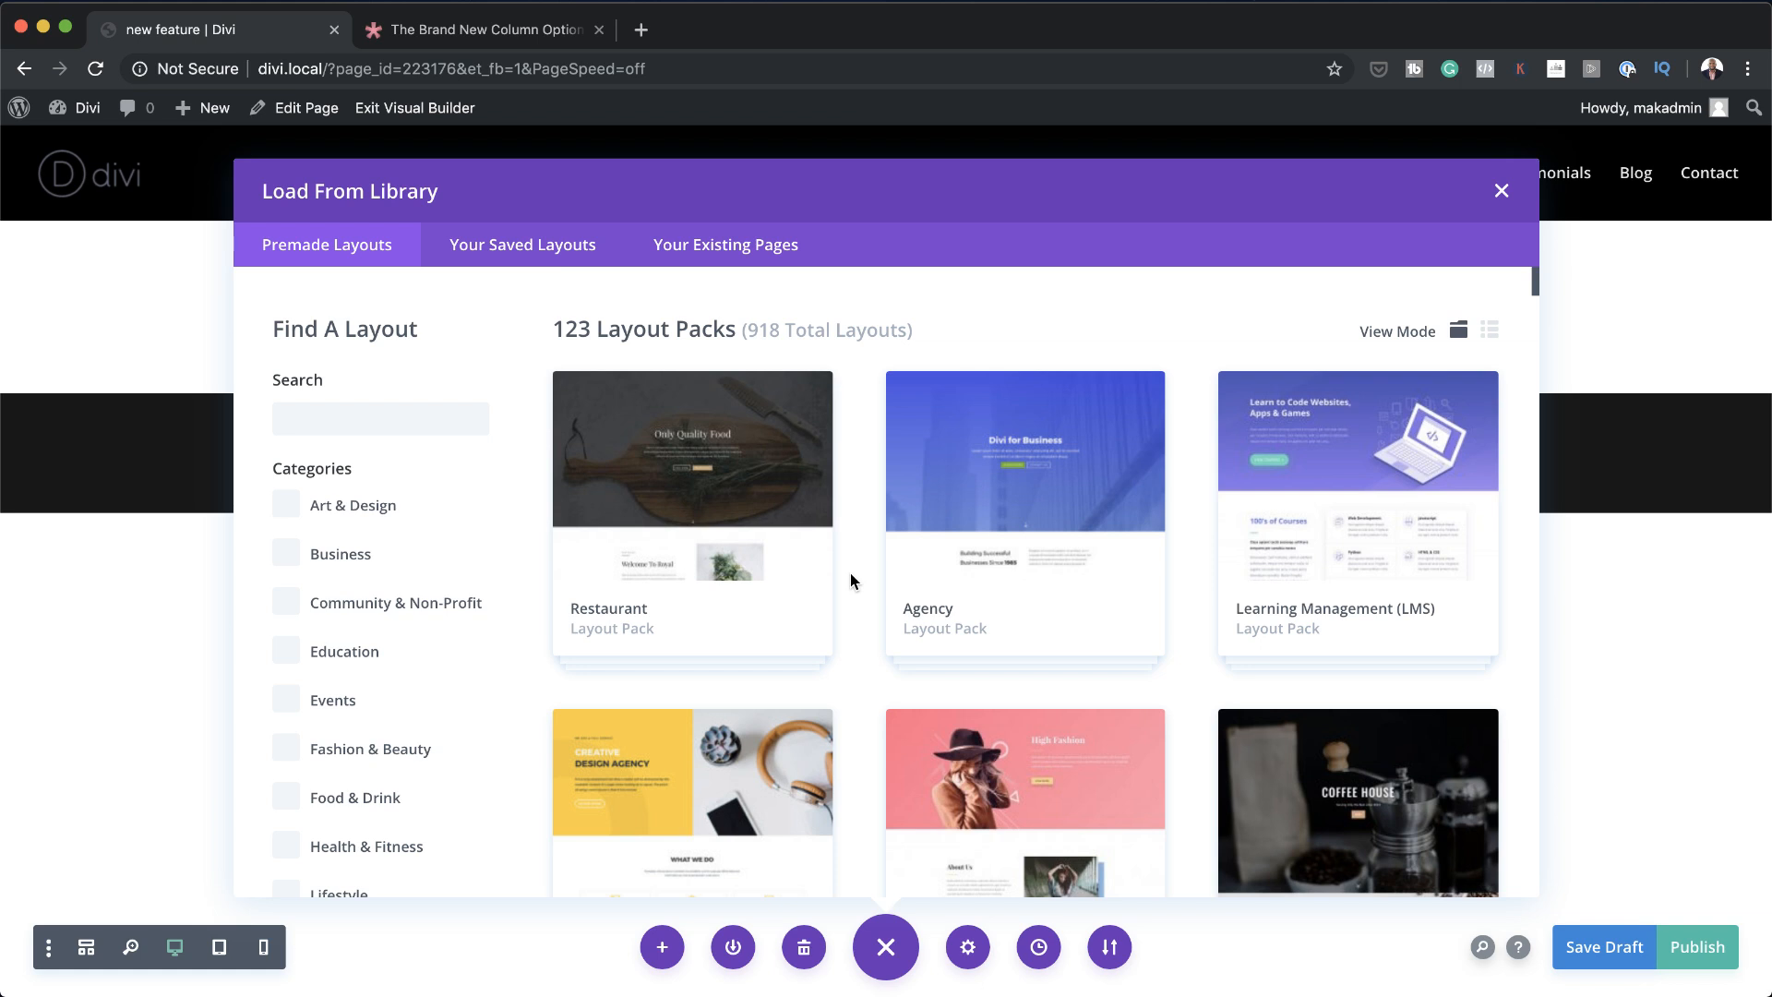
scroll(856, 664, down, 2)
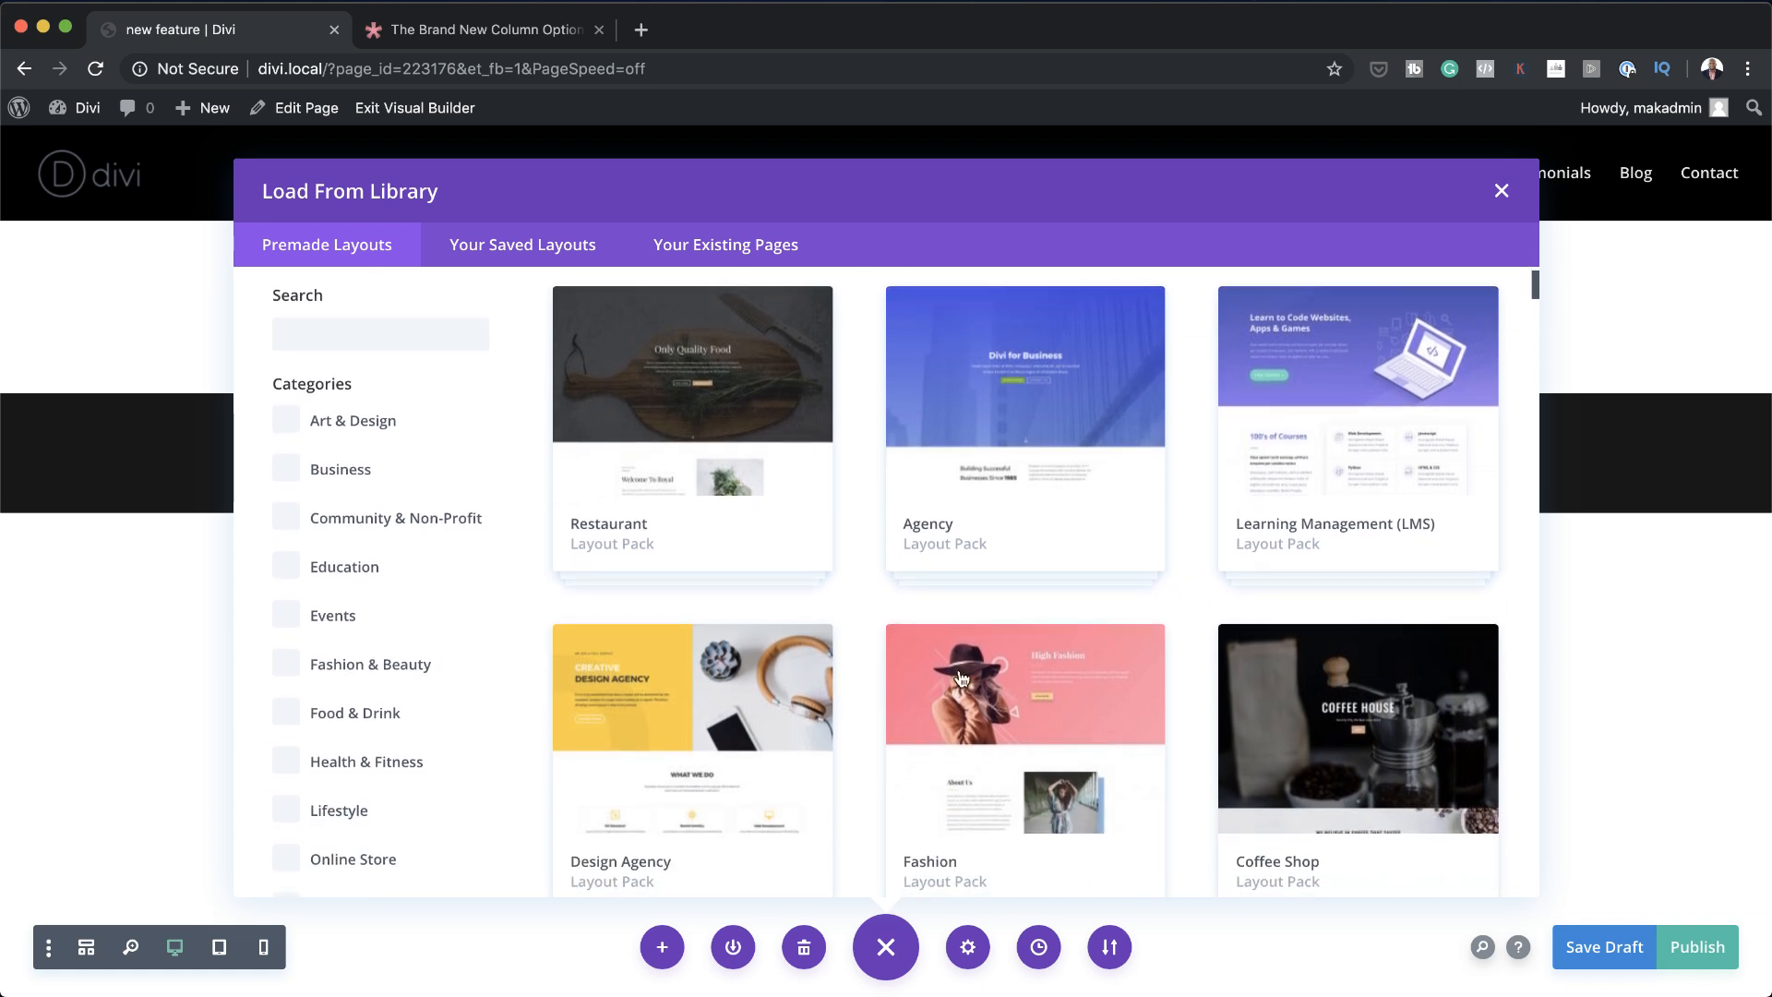
click(1332, 771)
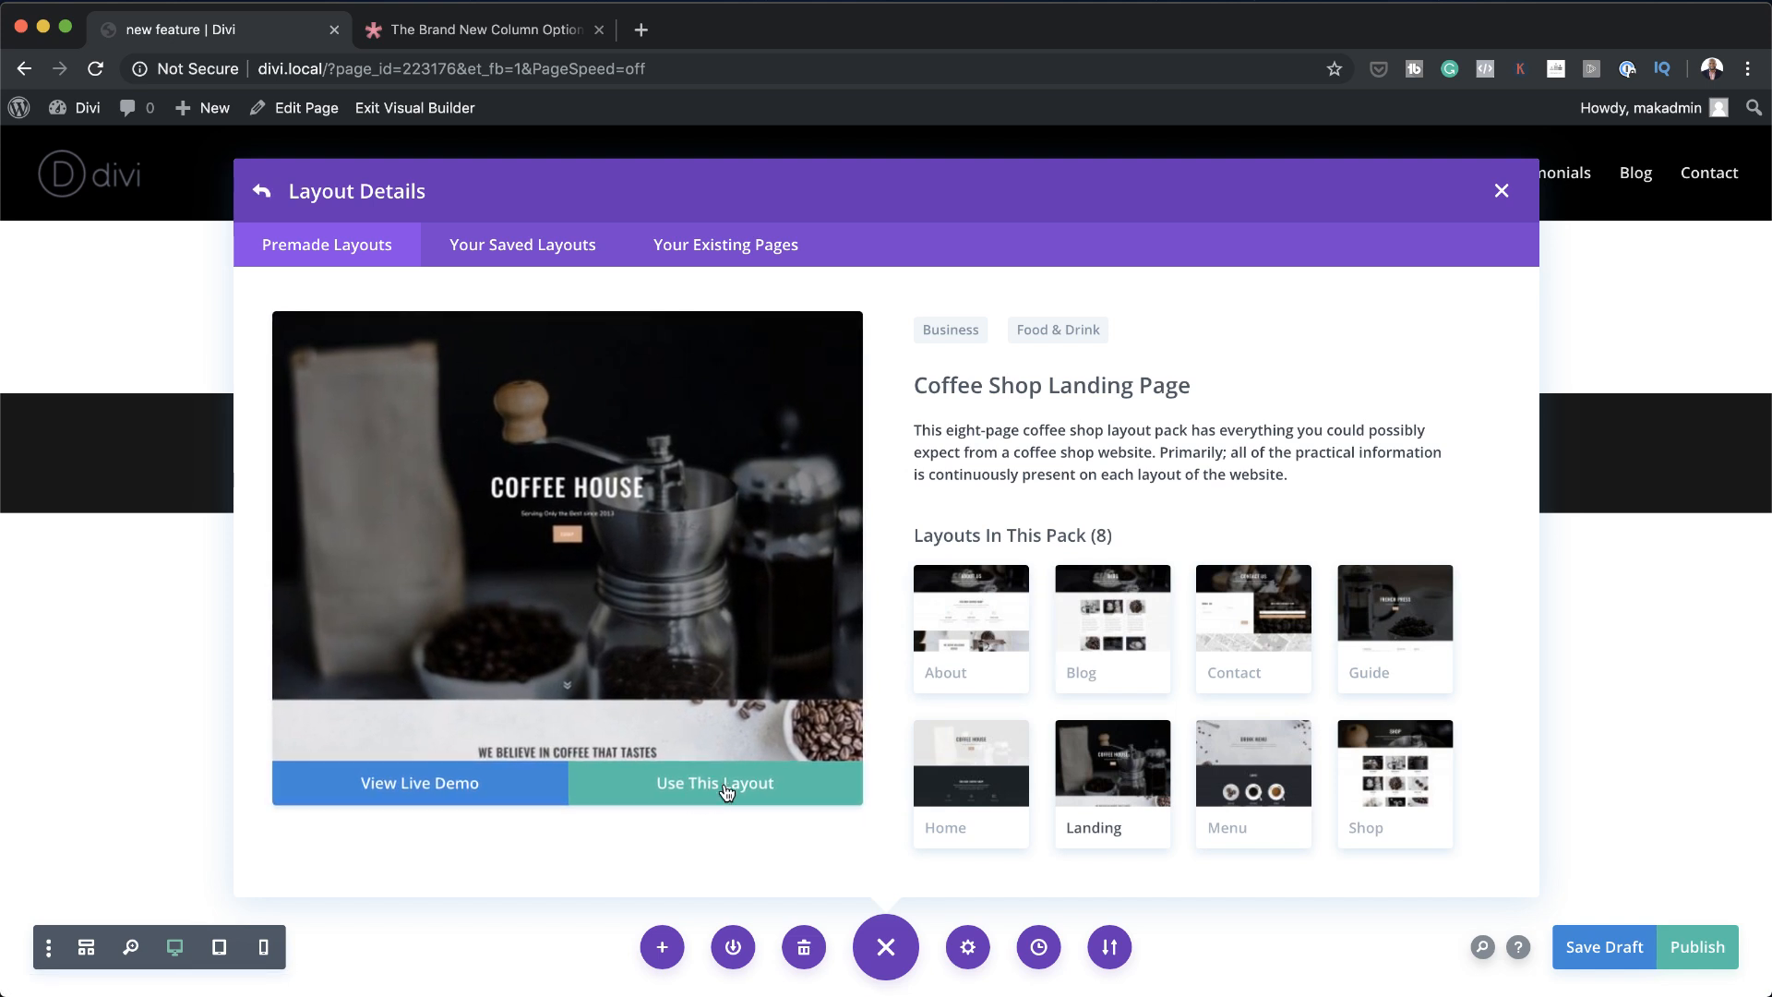
click(726, 791)
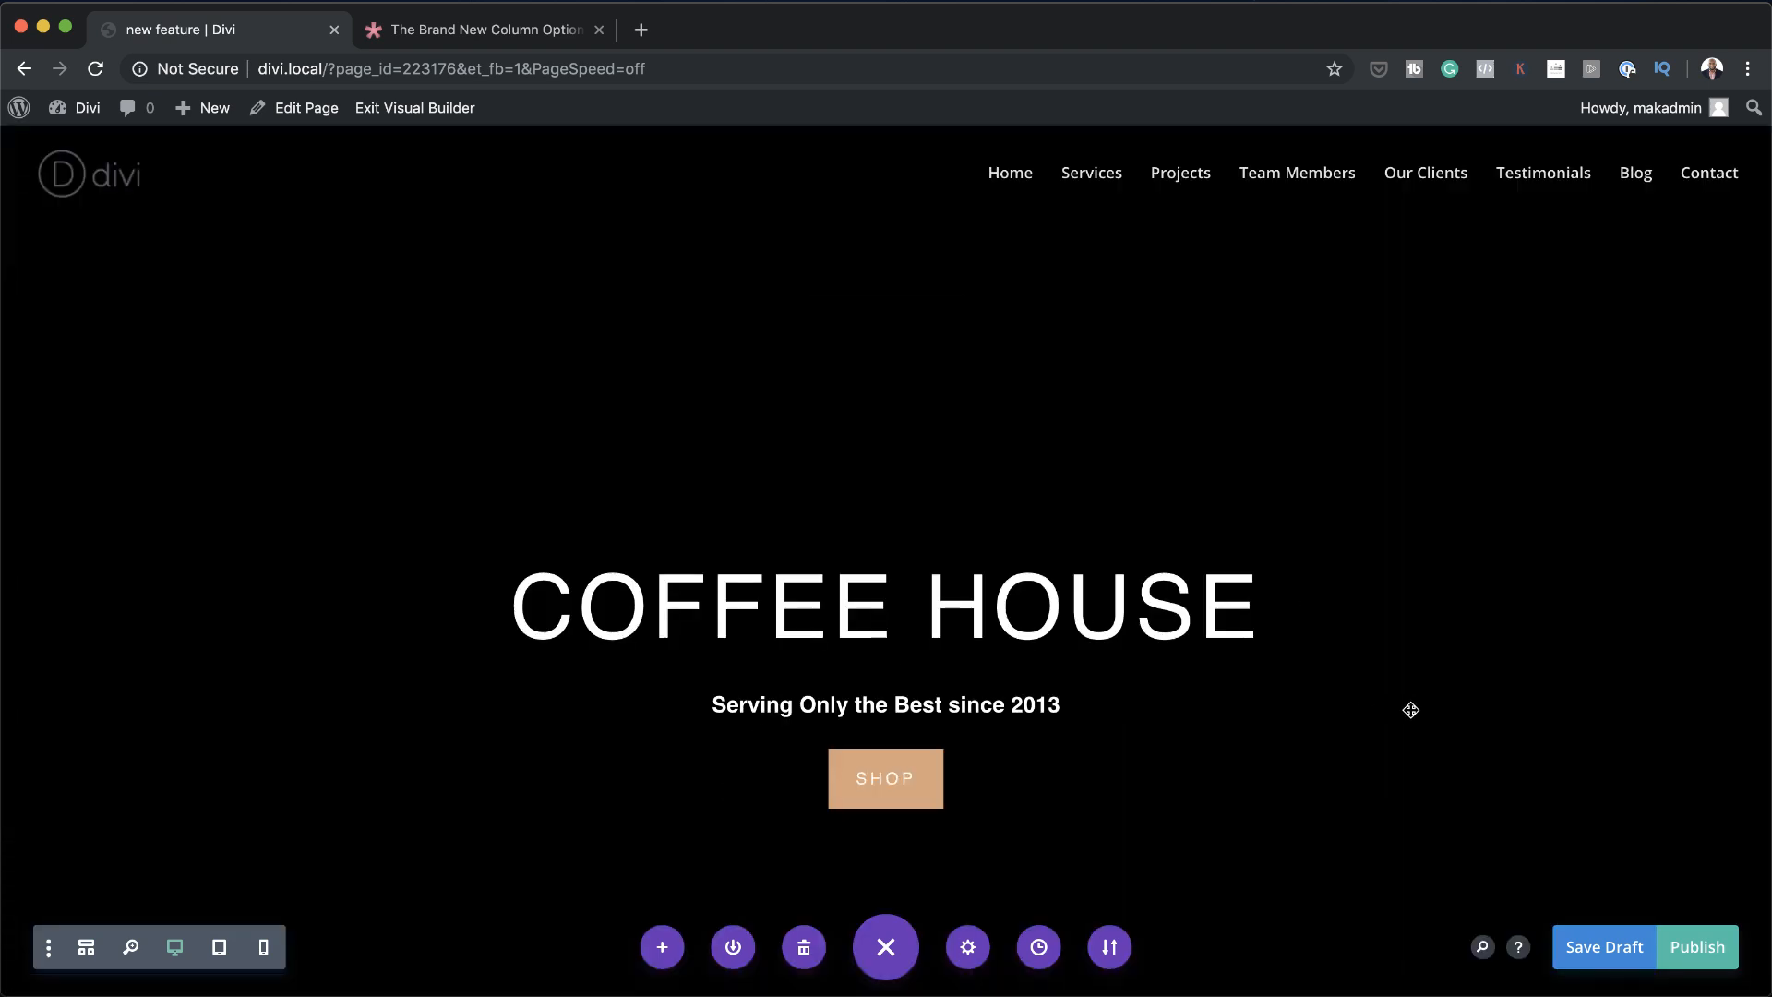
Add a column between Mocha Latte and Pour Over in the coffee row and place a copy of the Pour Over module in it
scroll(1410, 709, down, 10)
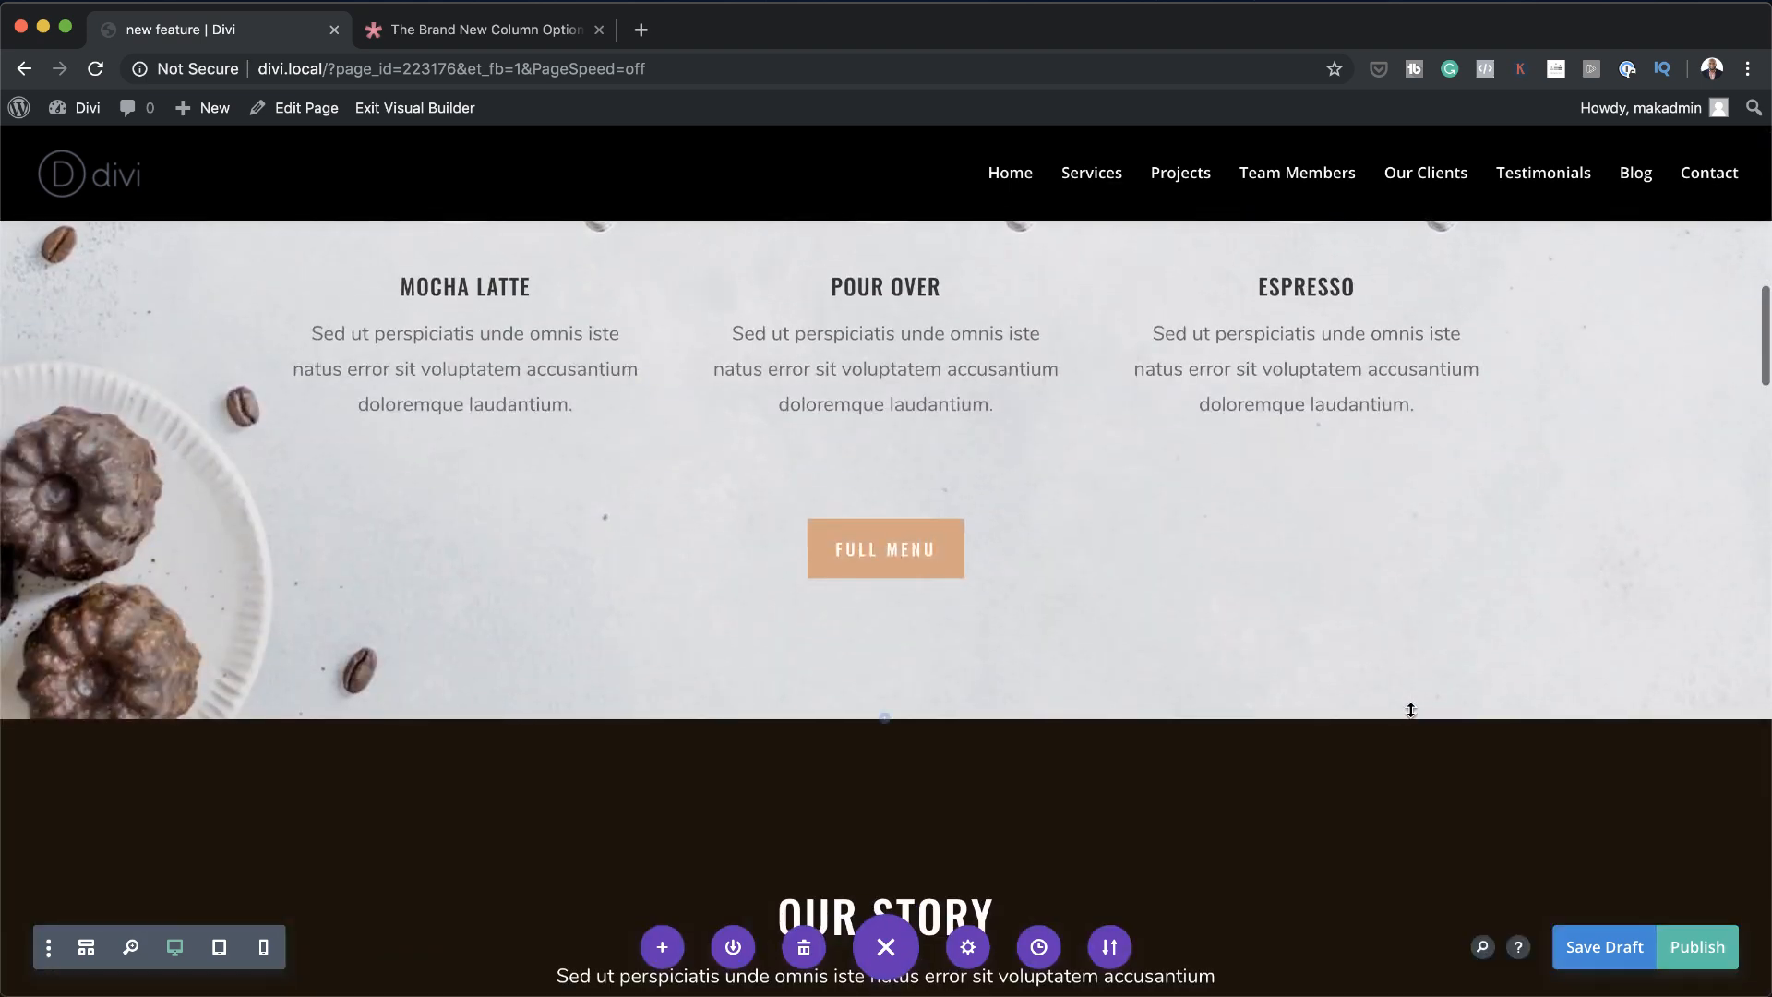
scroll(1410, 710, up, 2)
scroll(1410, 710, up, 2)
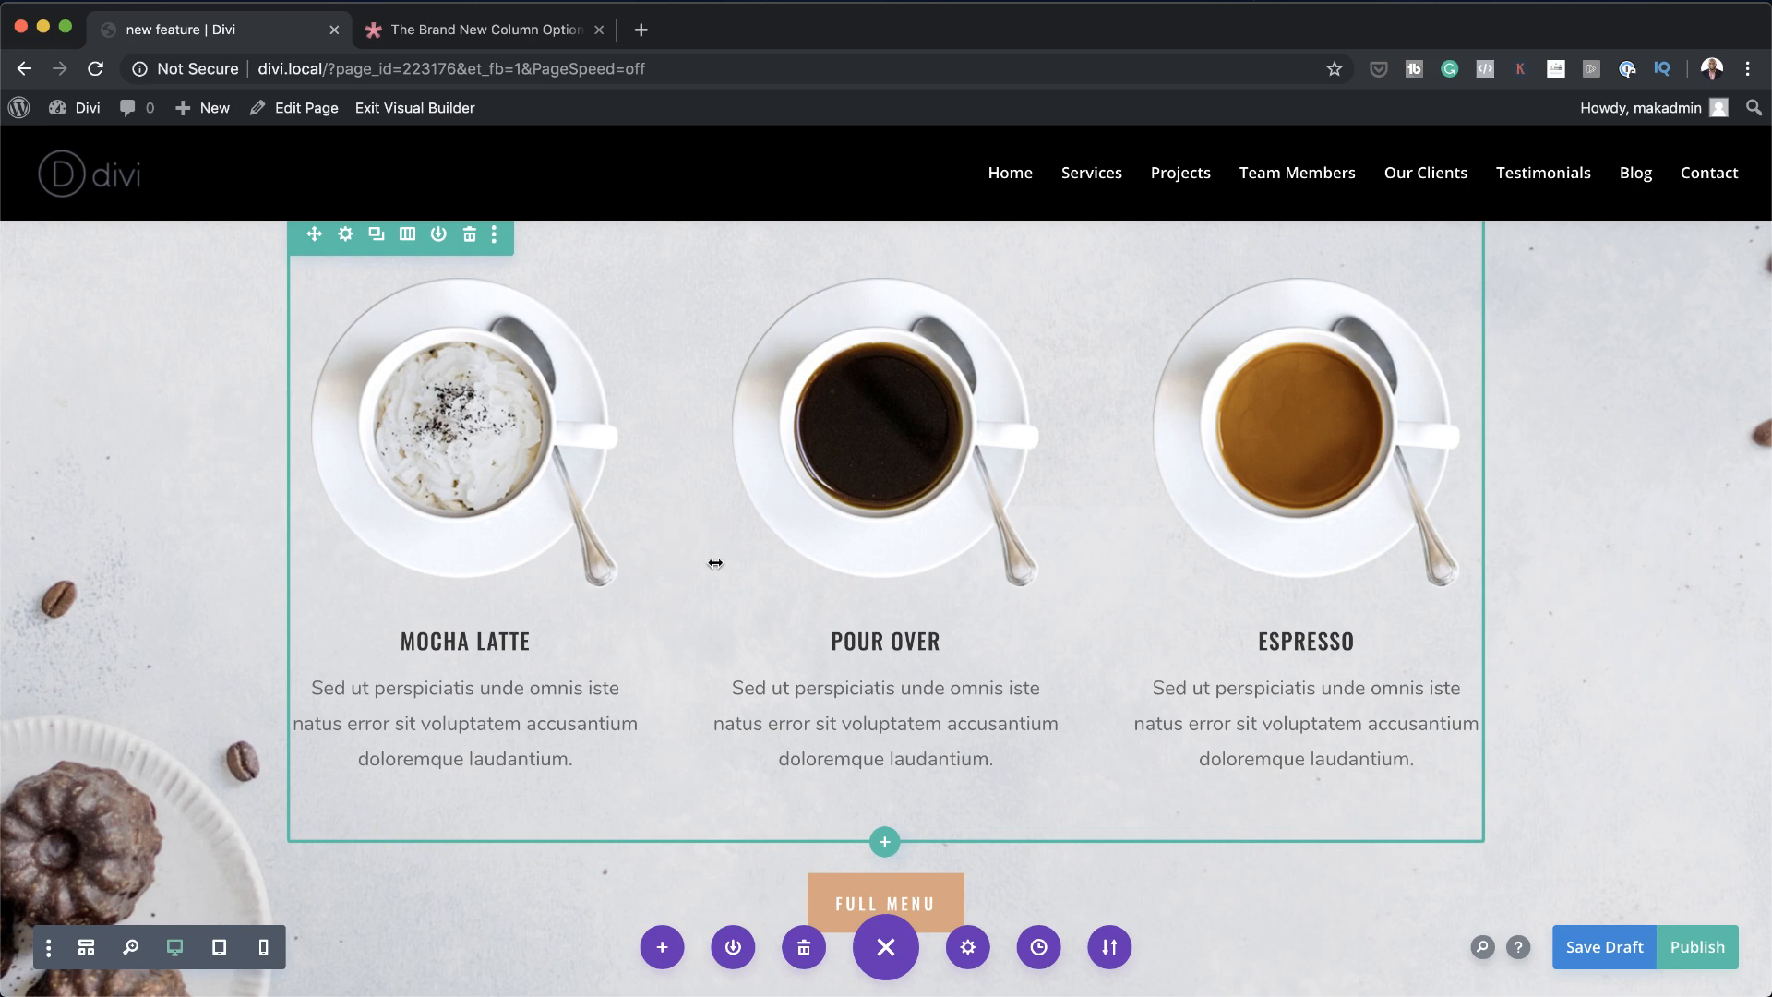
scroll(732, 566, up, 2)
scroll(732, 566, down, 2)
scroll(731, 565, up, 1)
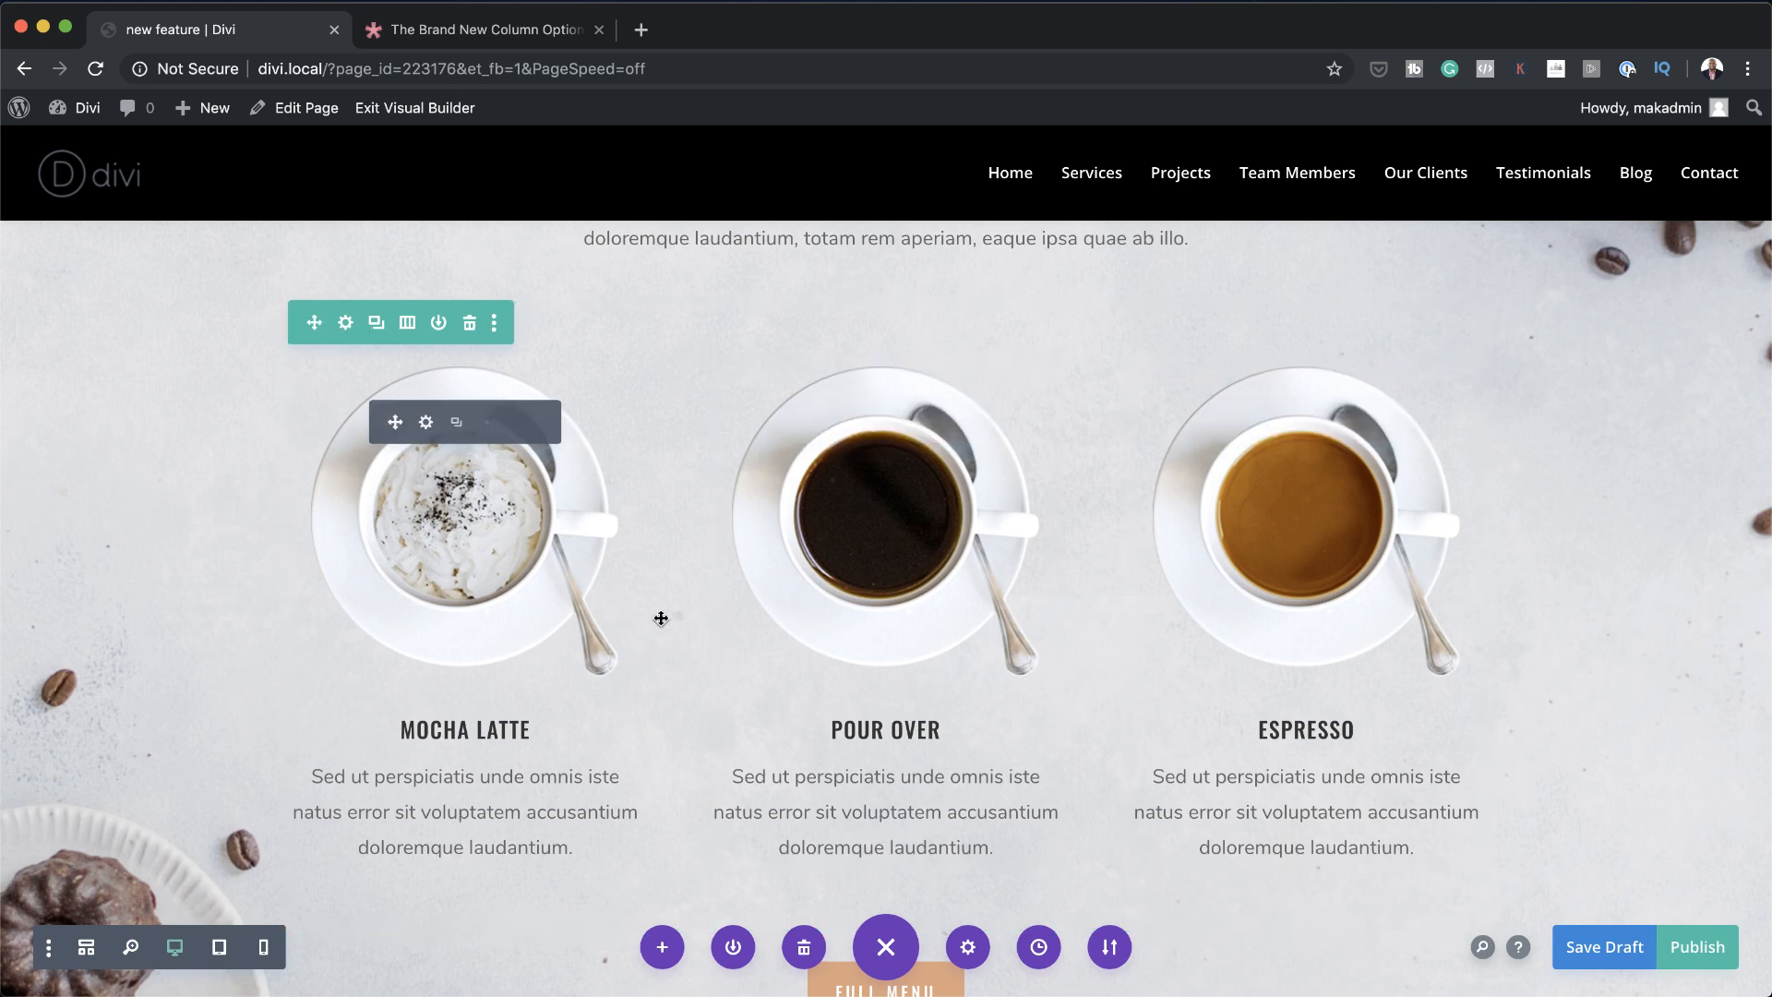
mouse_move(678, 627)
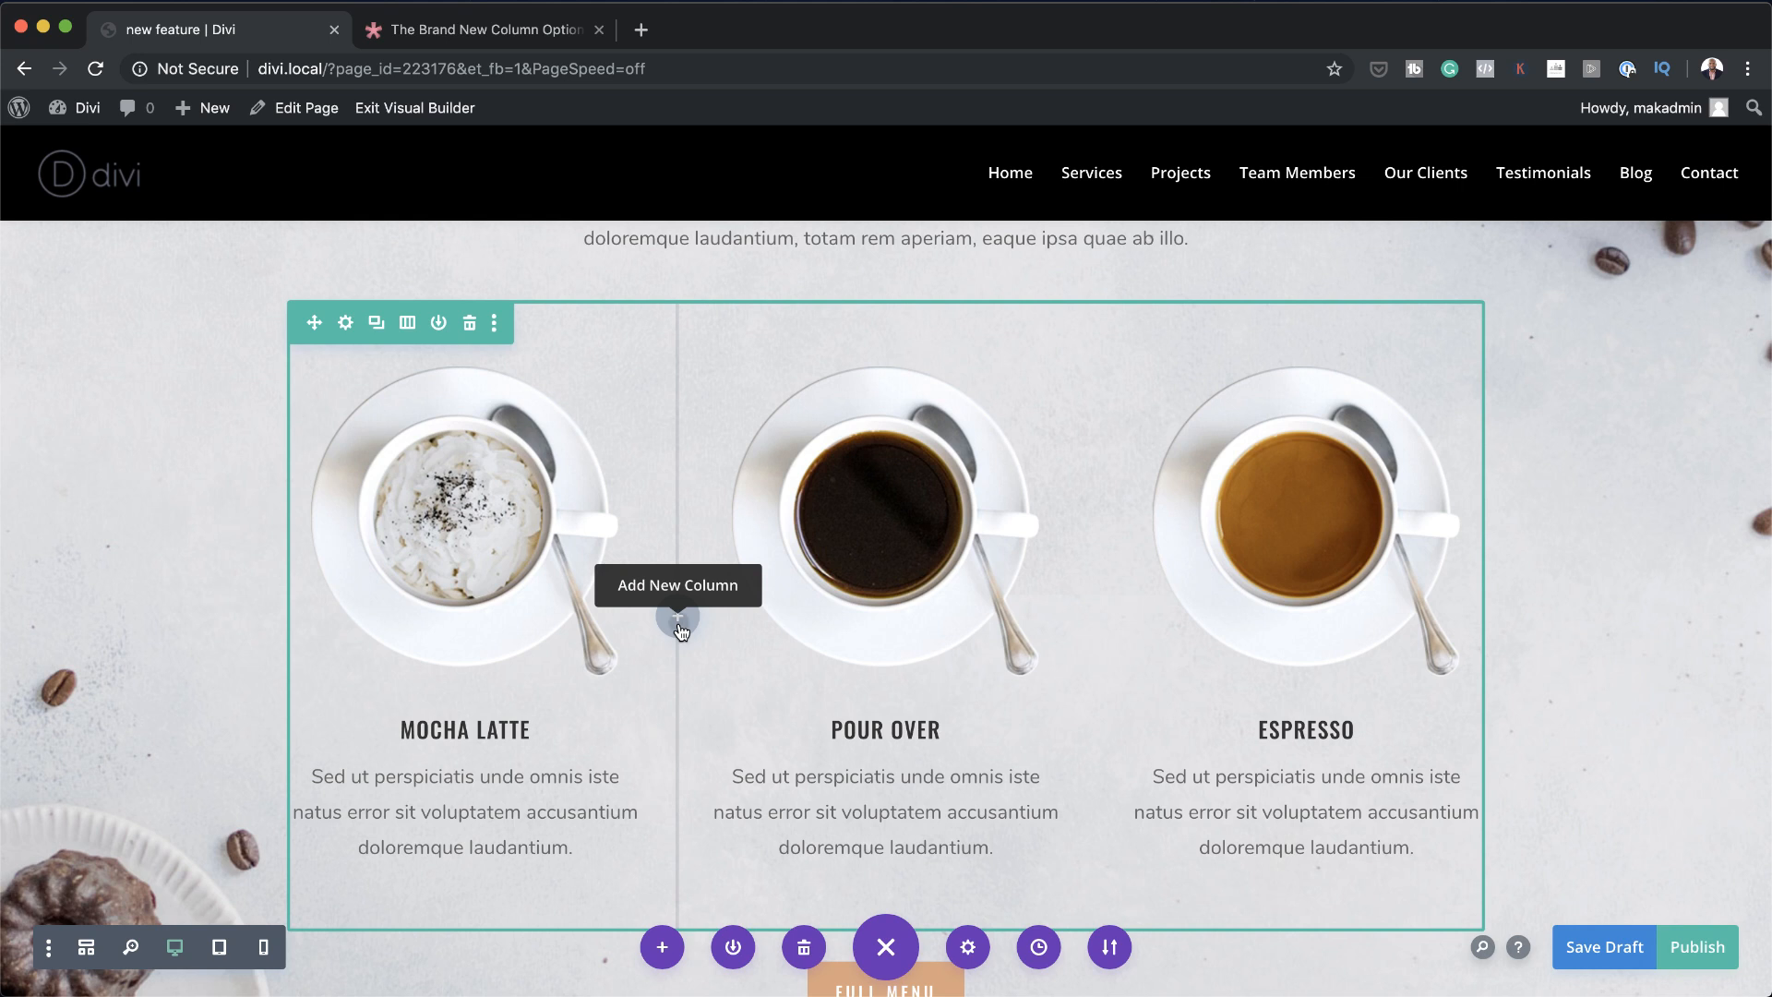
click(678, 620)
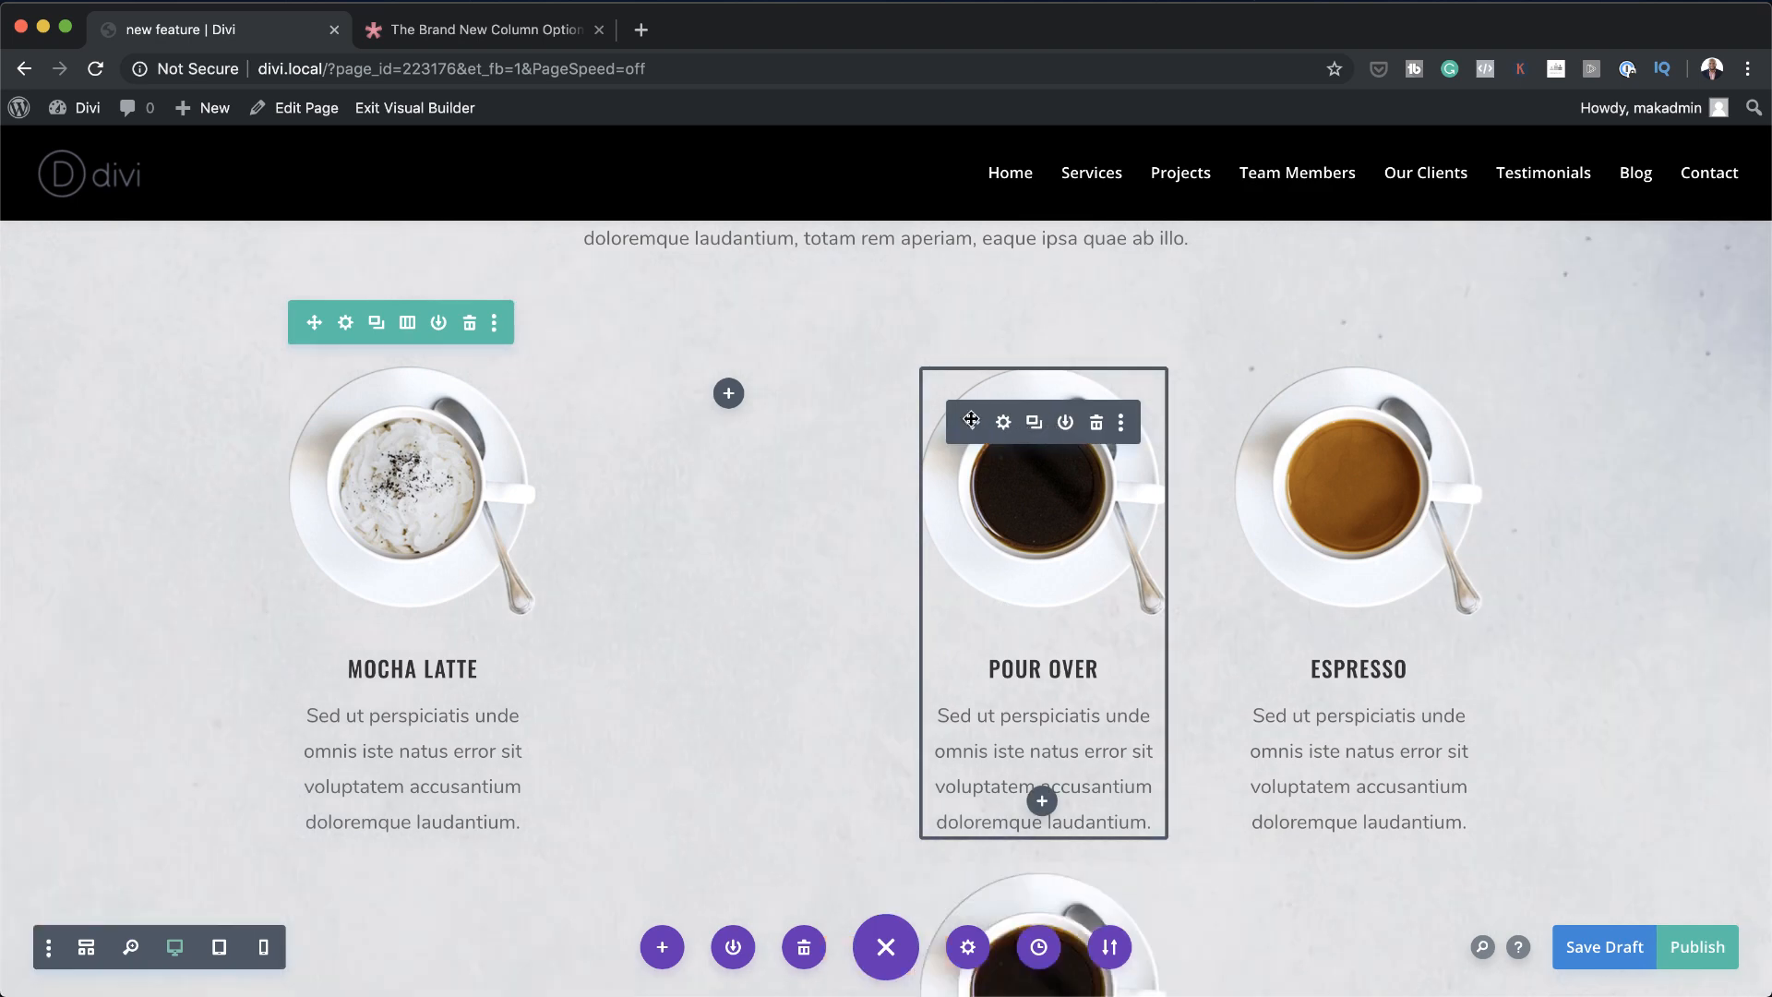
drag(970, 420, 694, 395)
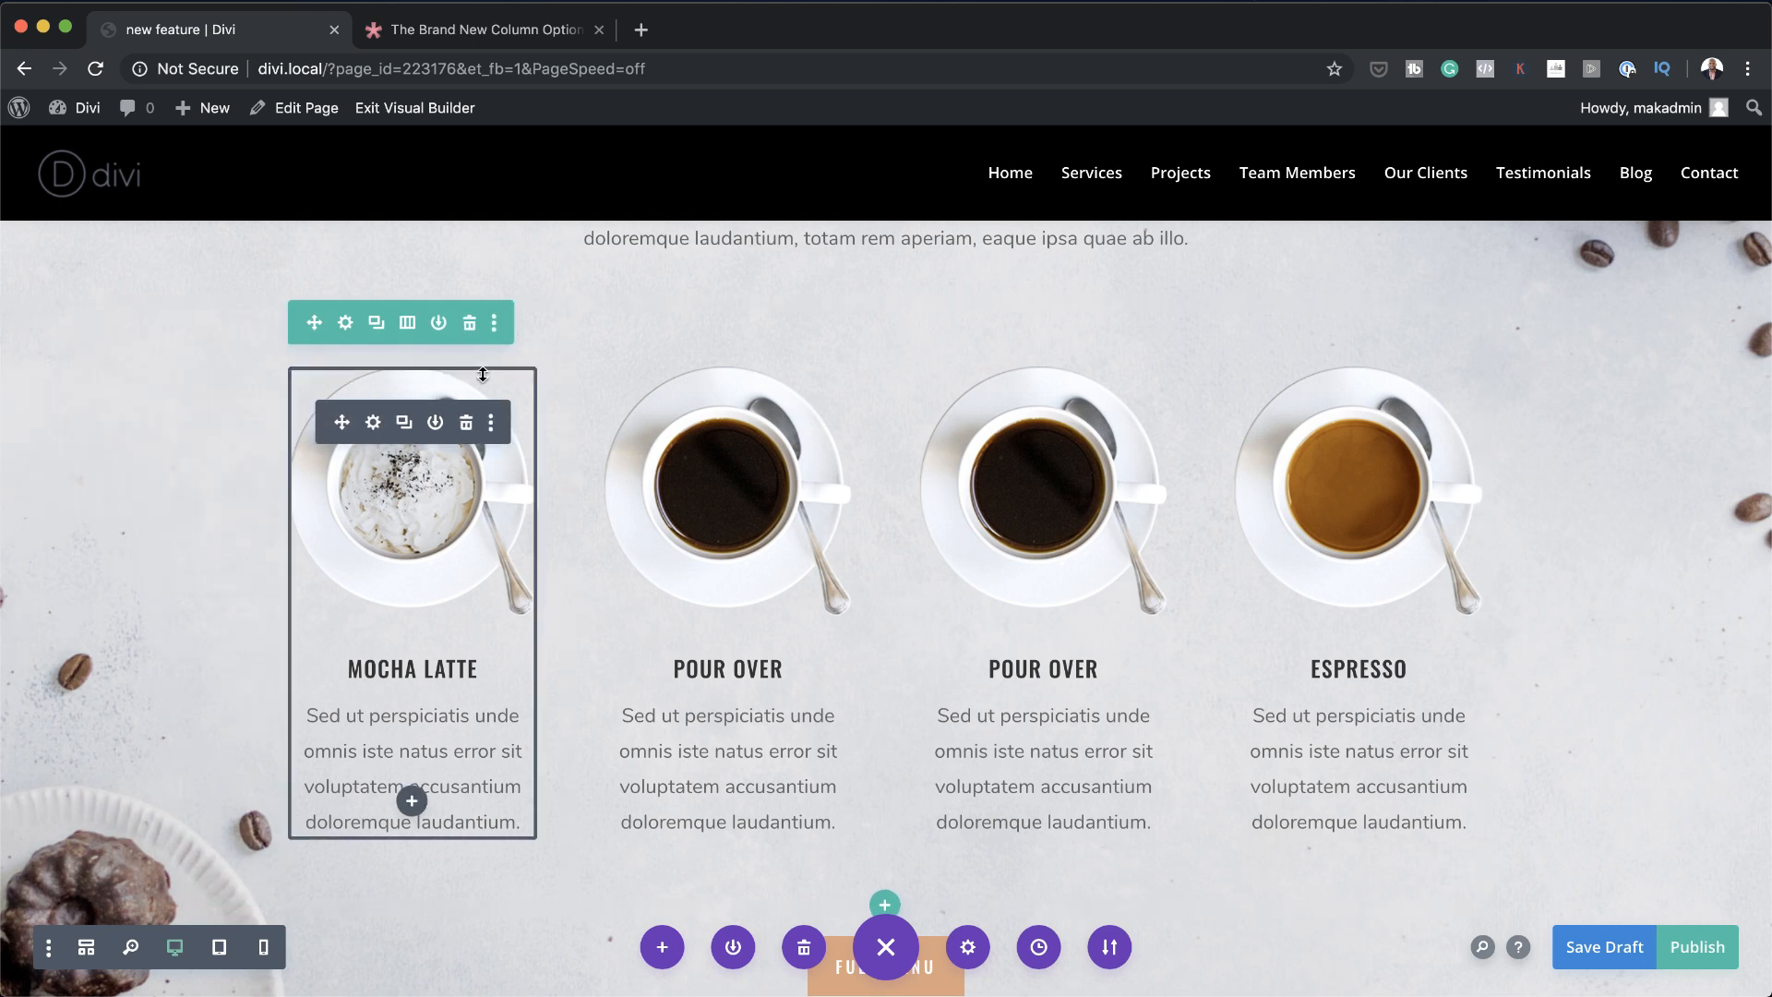
Reorder the coffee row's columns in its settings, moving Espresso to third place and Mocha Latte to last
click(347, 325)
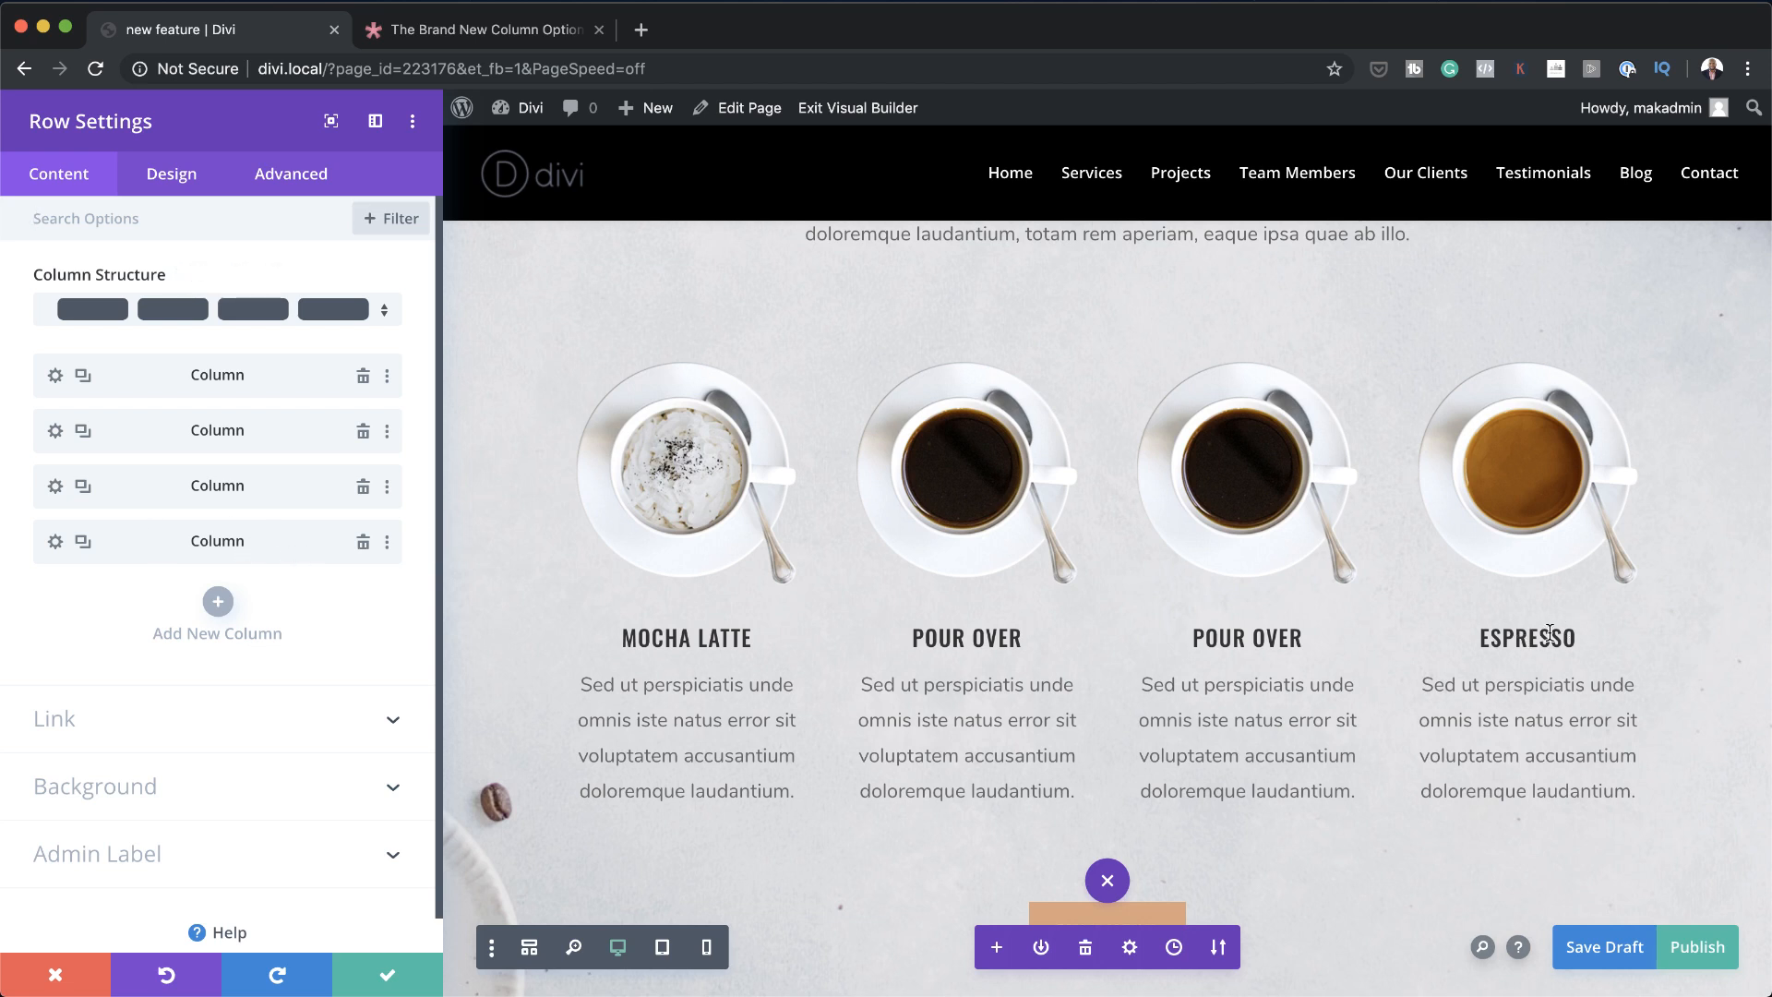
drag(164, 544, 162, 481)
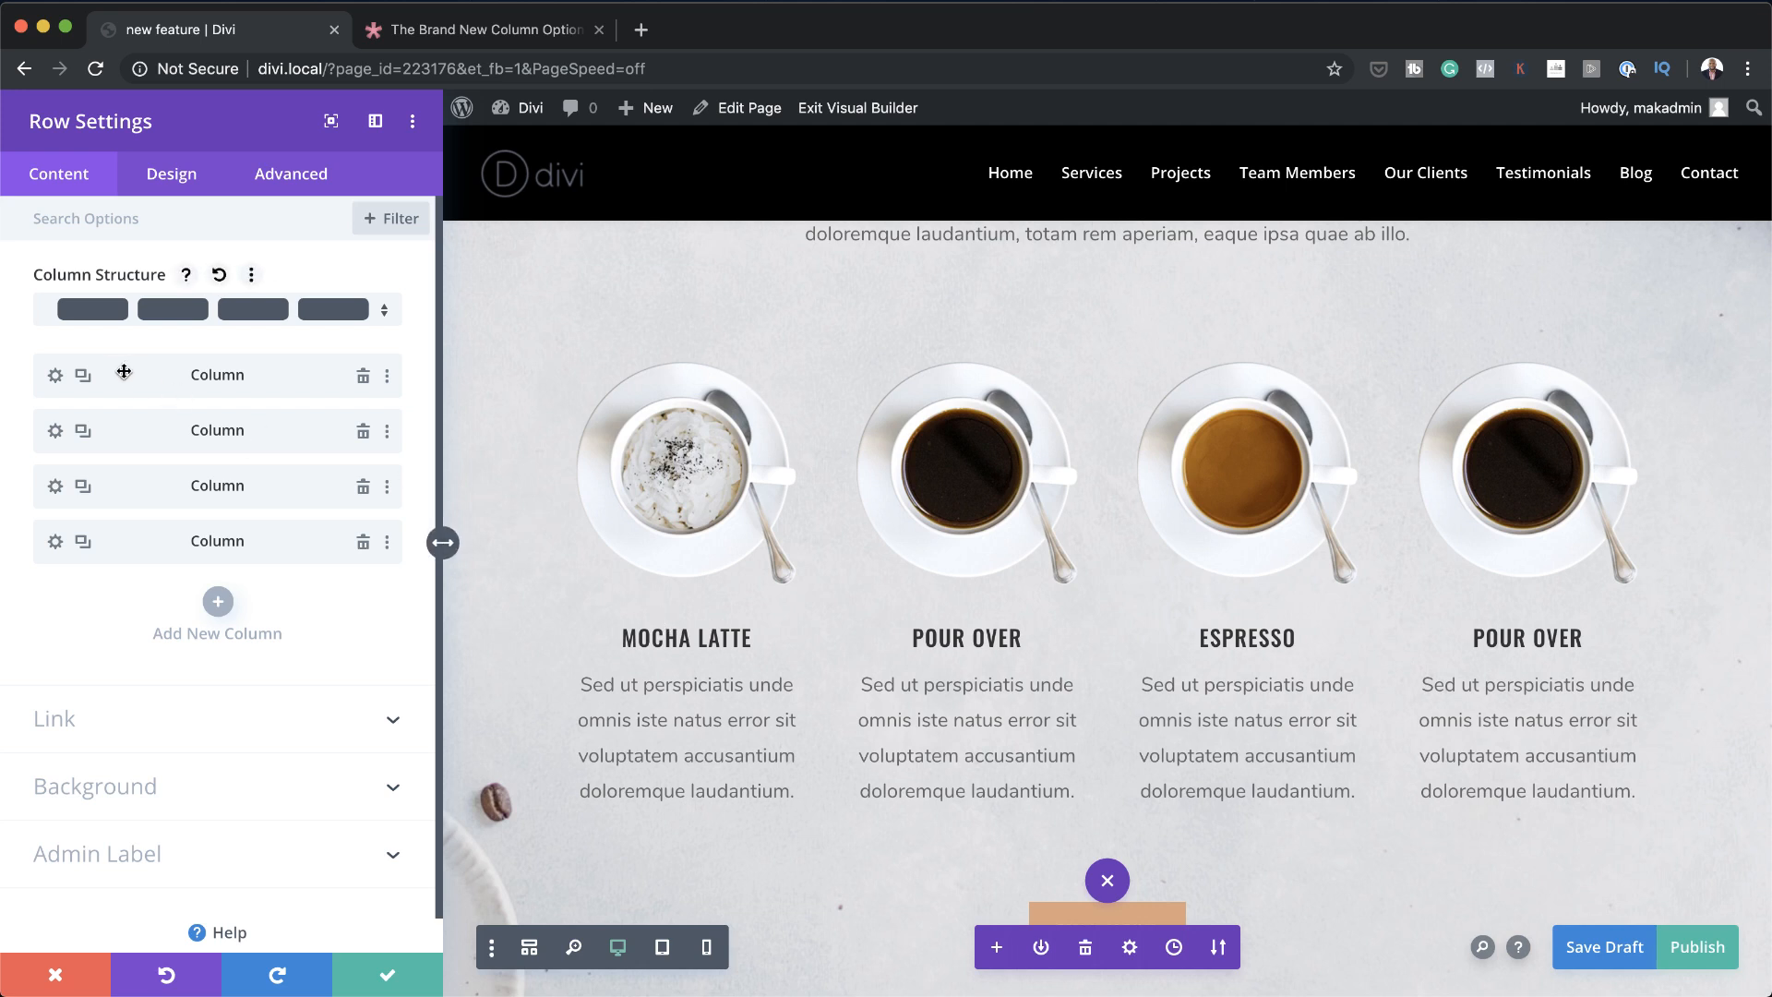
drag(125, 377, 133, 549)
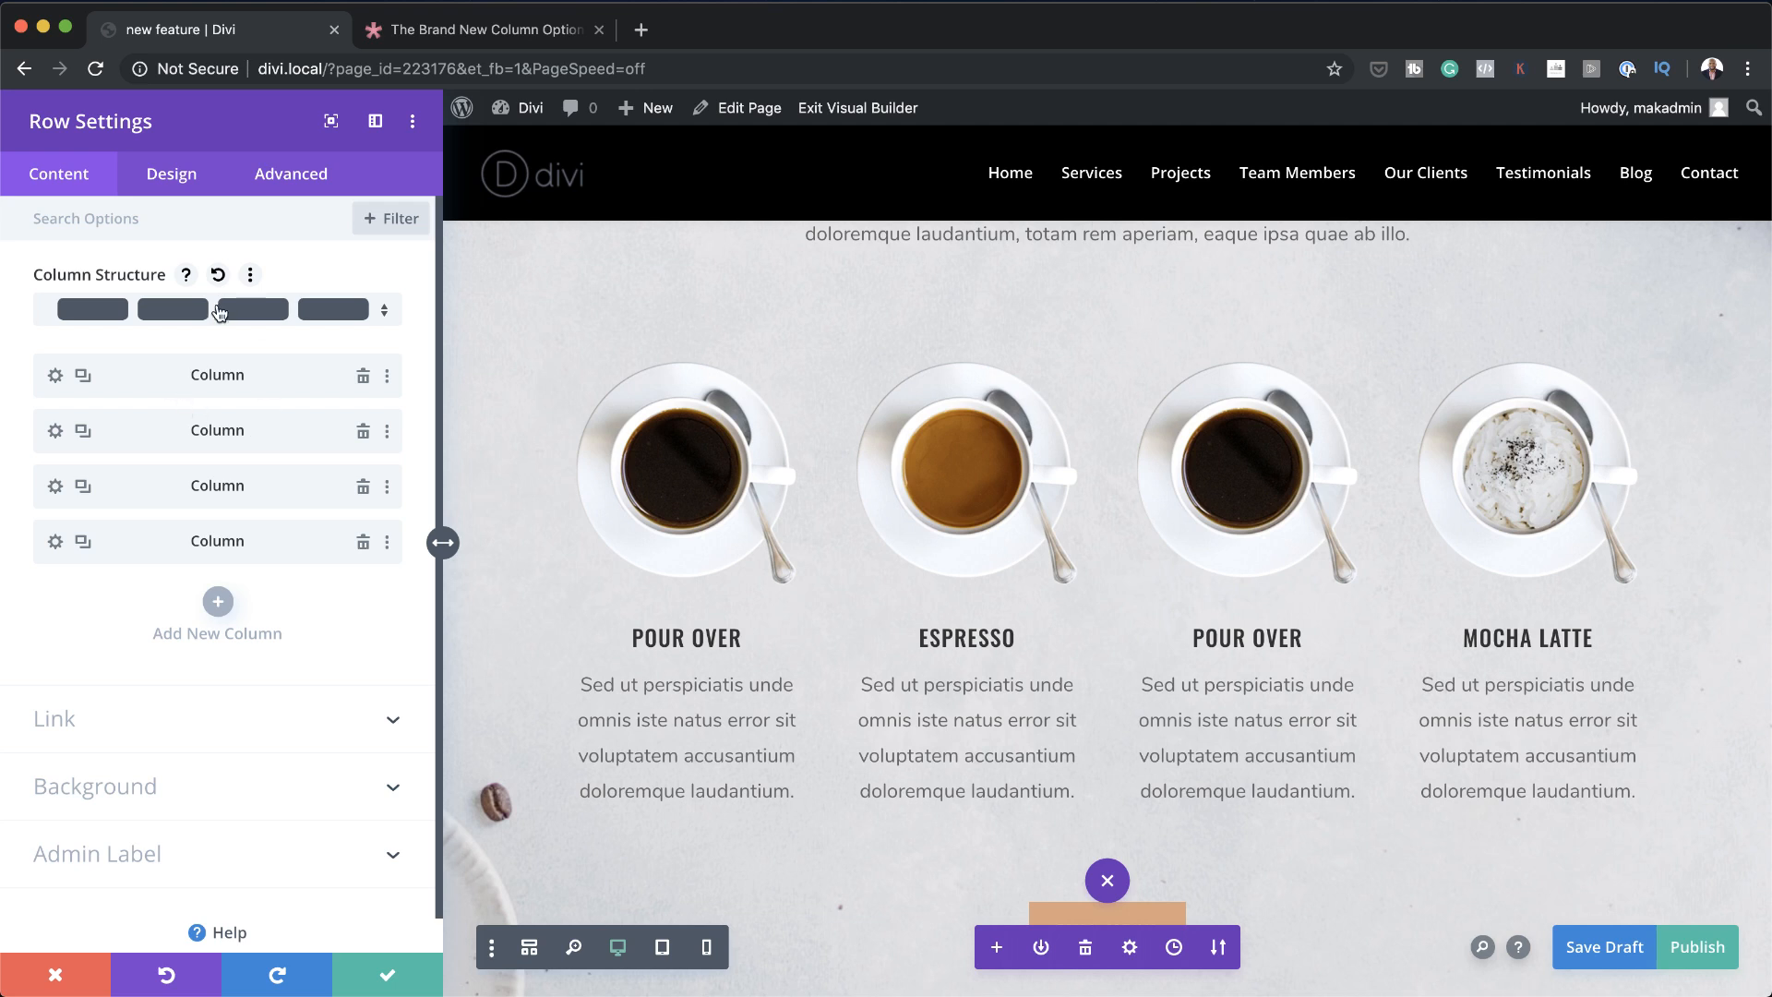
Try a two-equal-column structure on the coffee row, review the page layout and discard the row settings changes
click(386, 313)
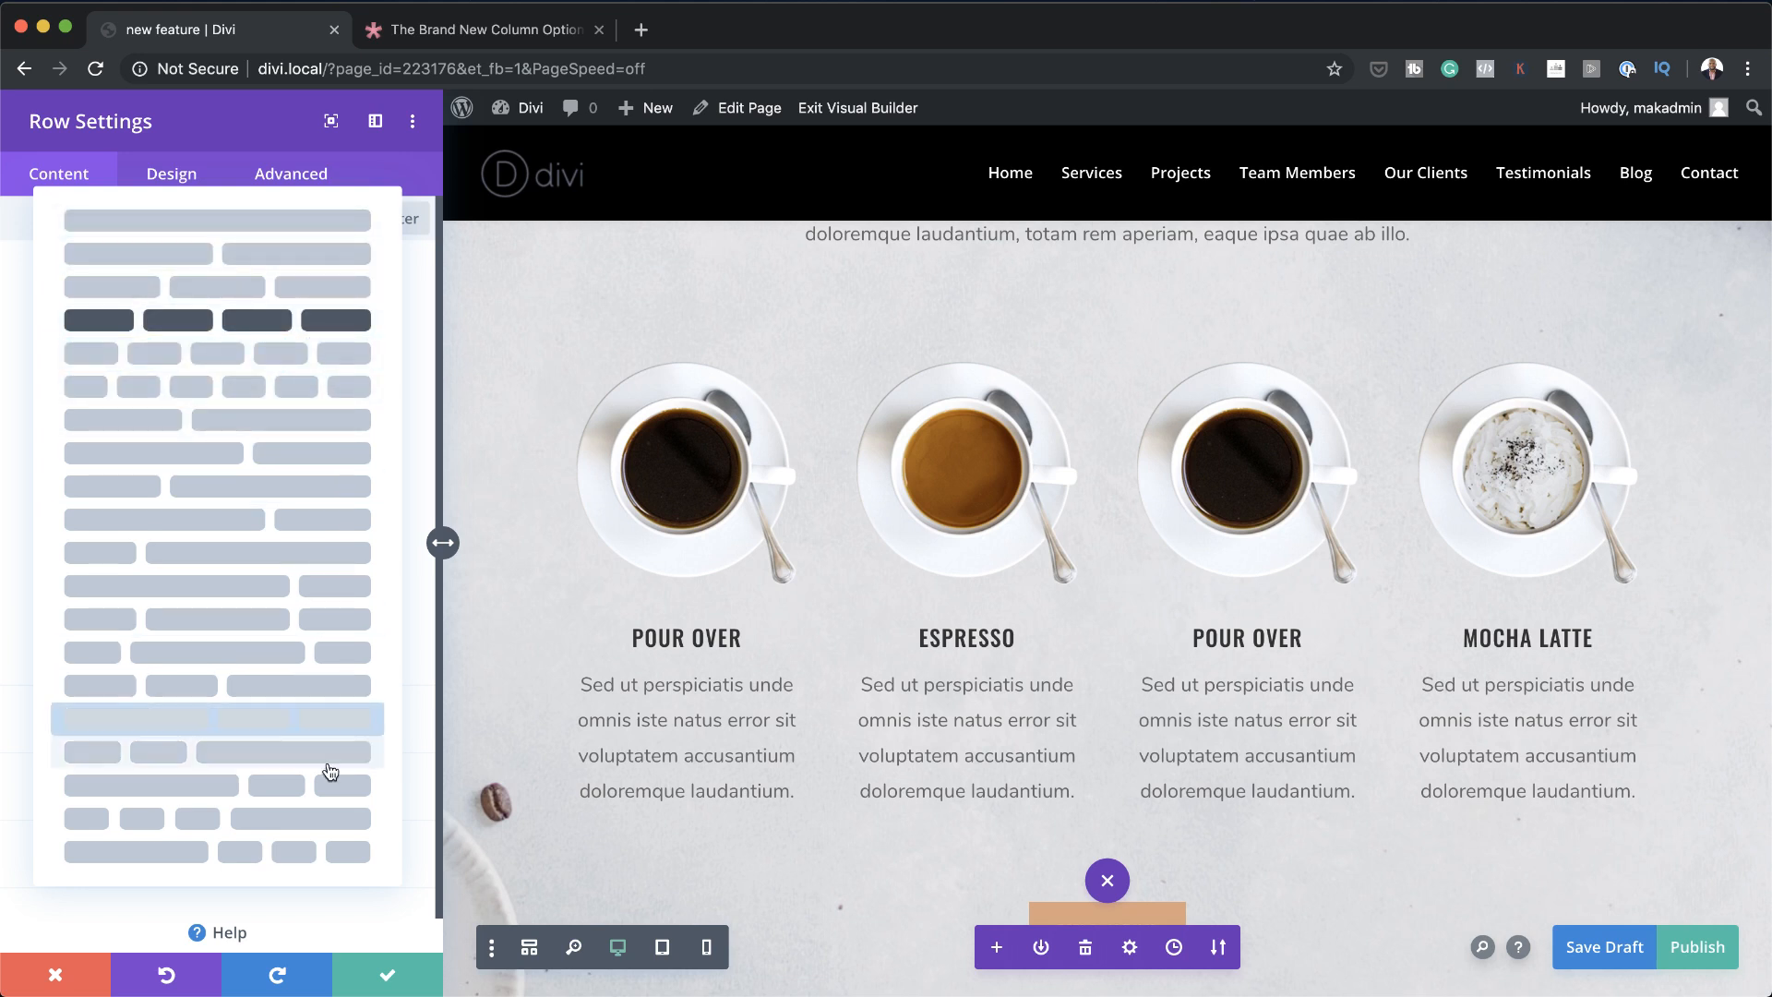
click(294, 426)
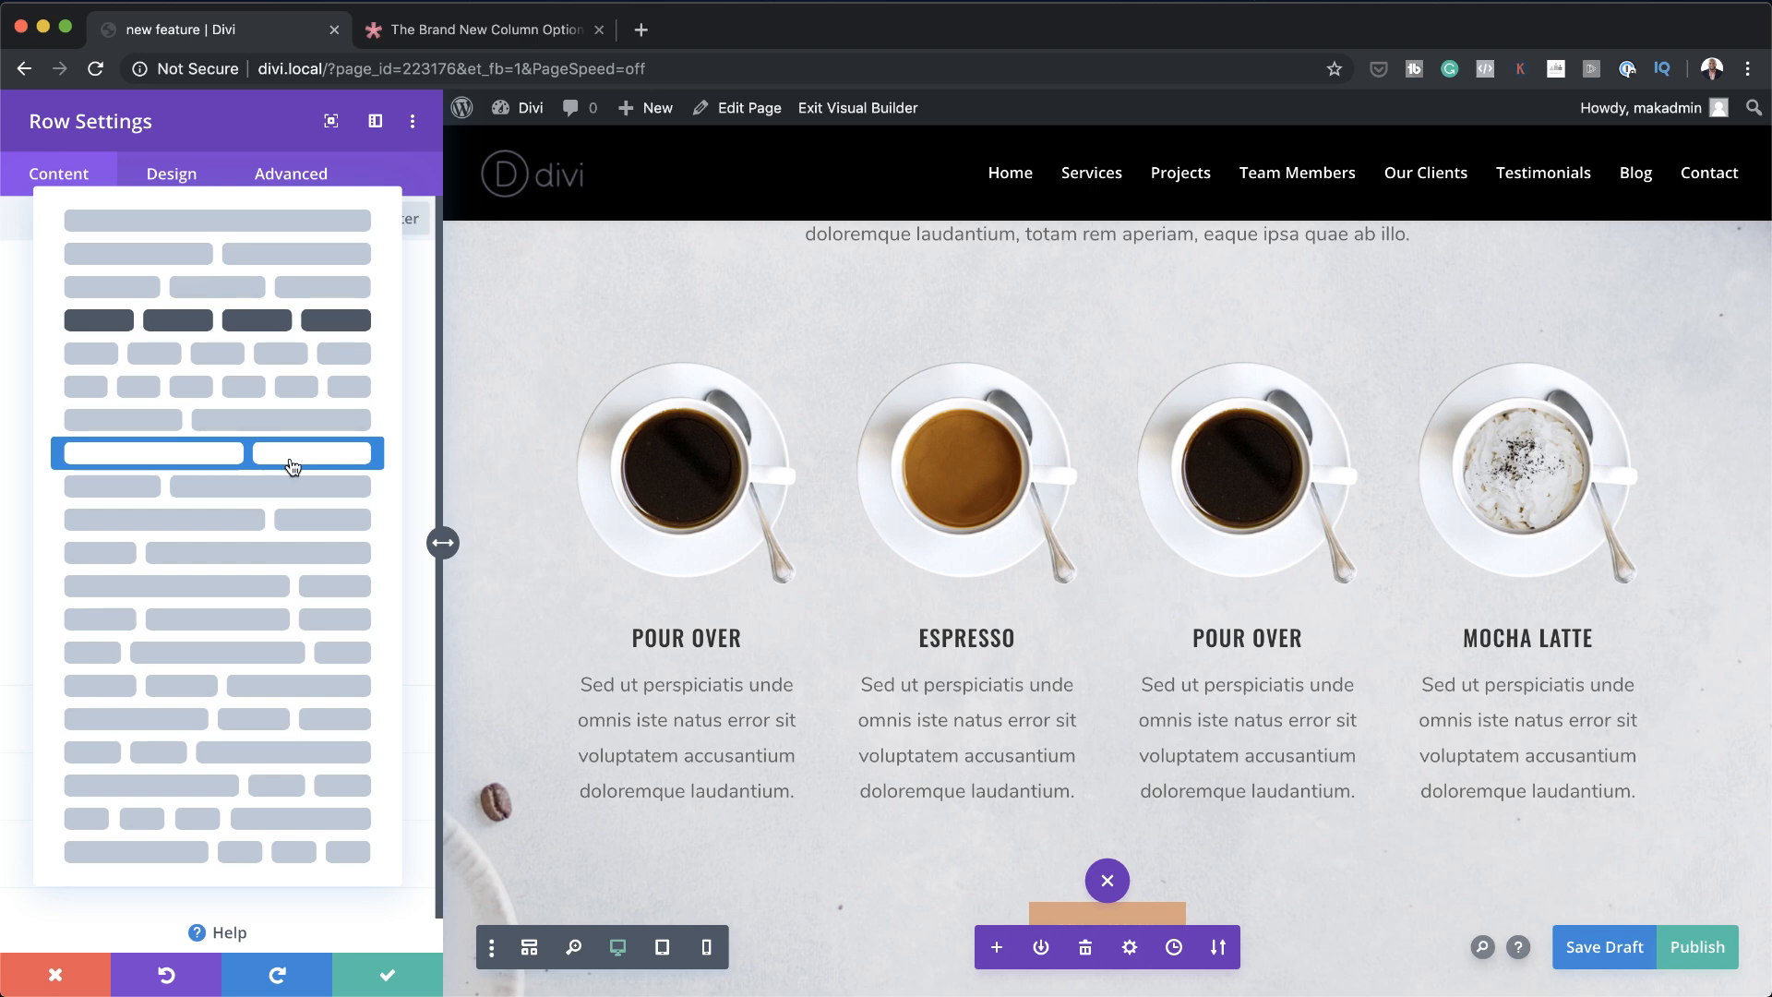
click(299, 261)
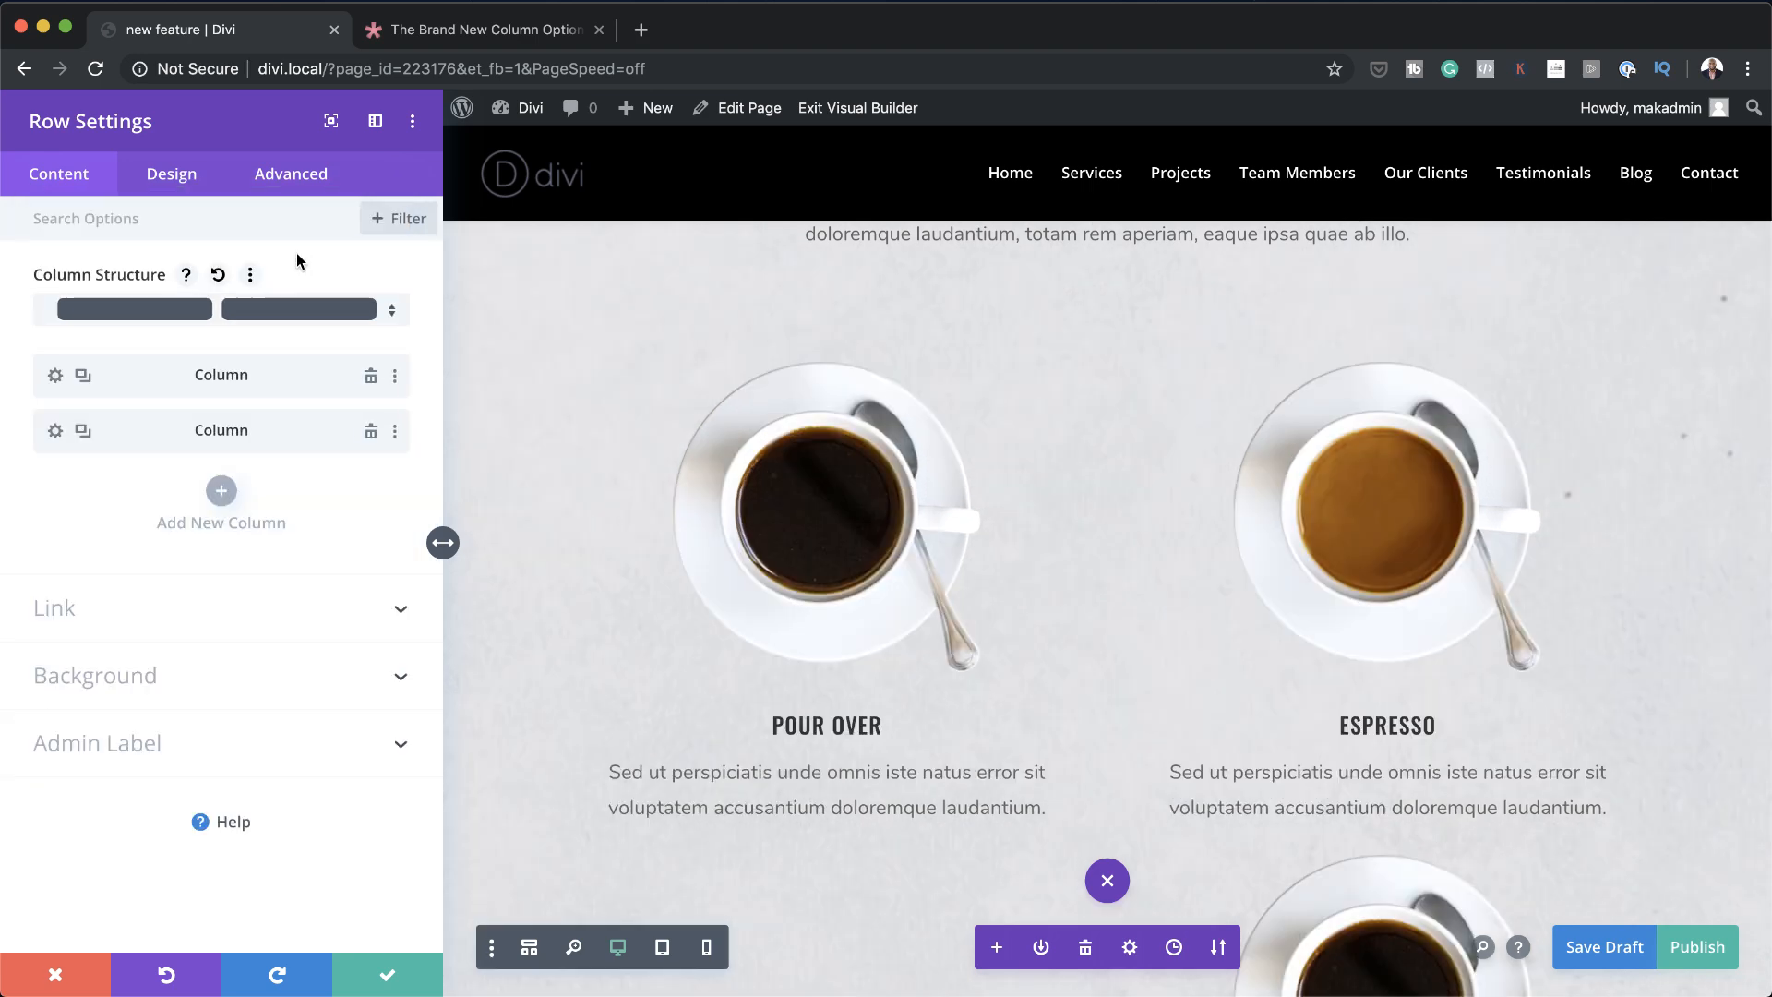
scroll(1661, 610, down, 15)
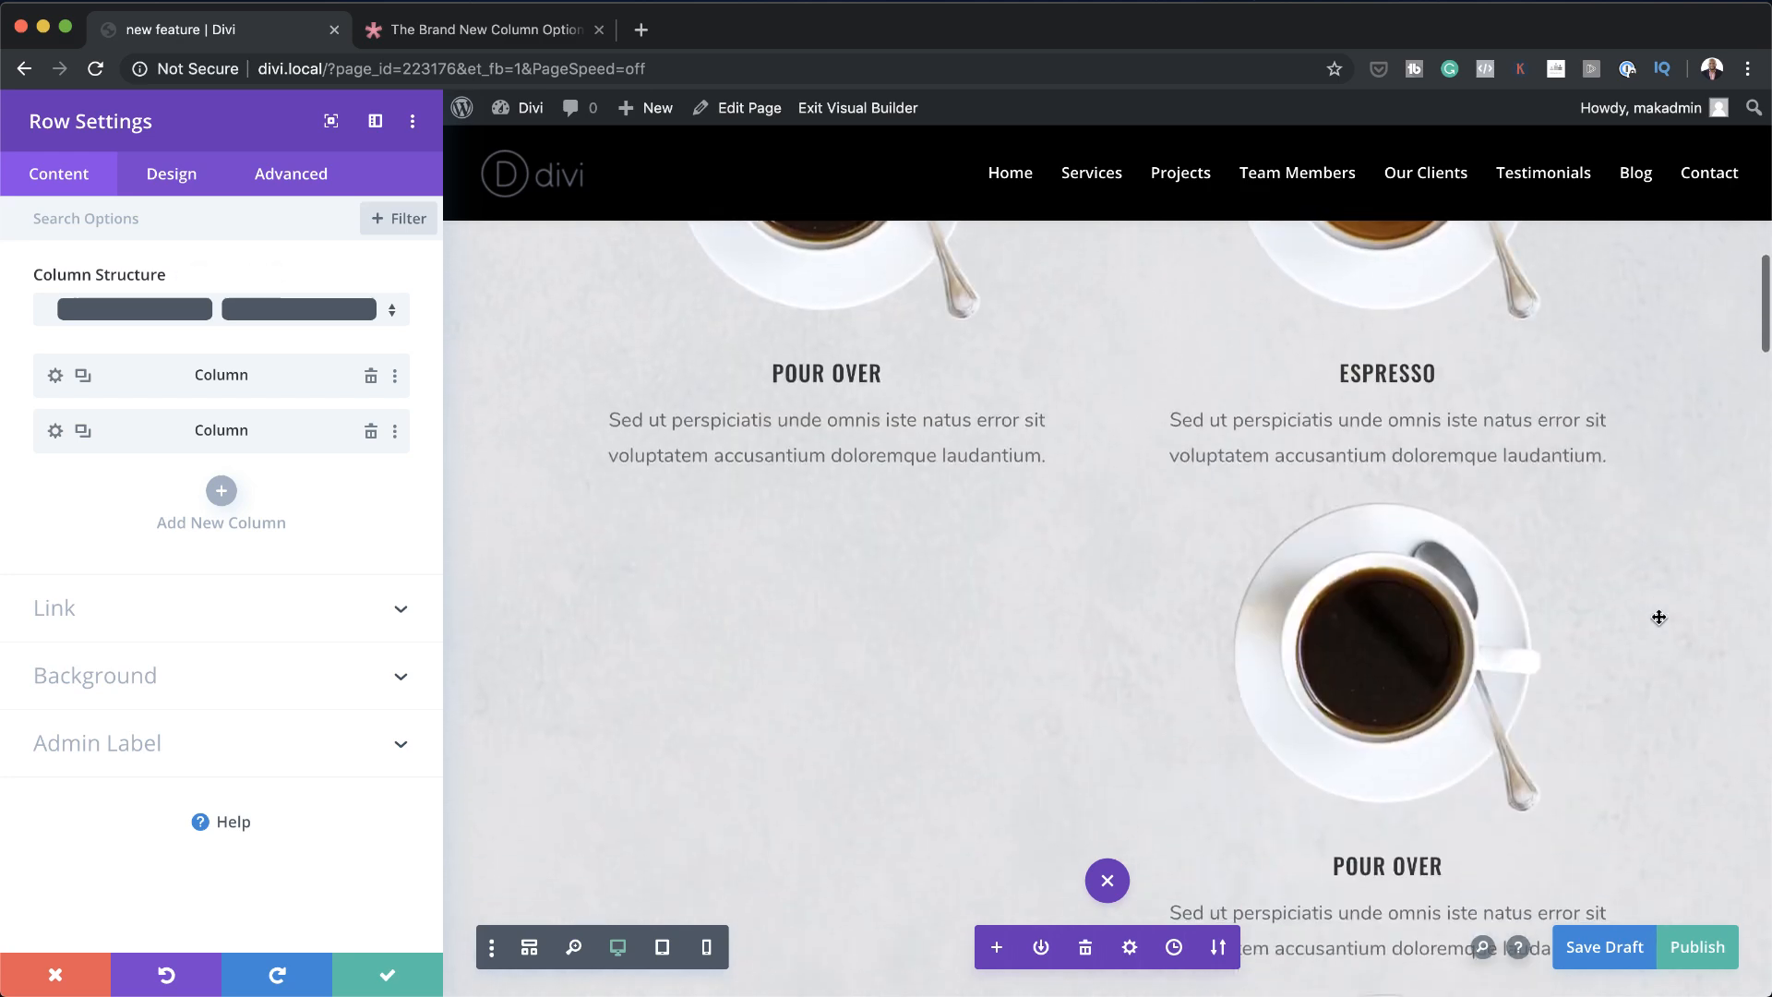
scroll(1658, 616, up, 8)
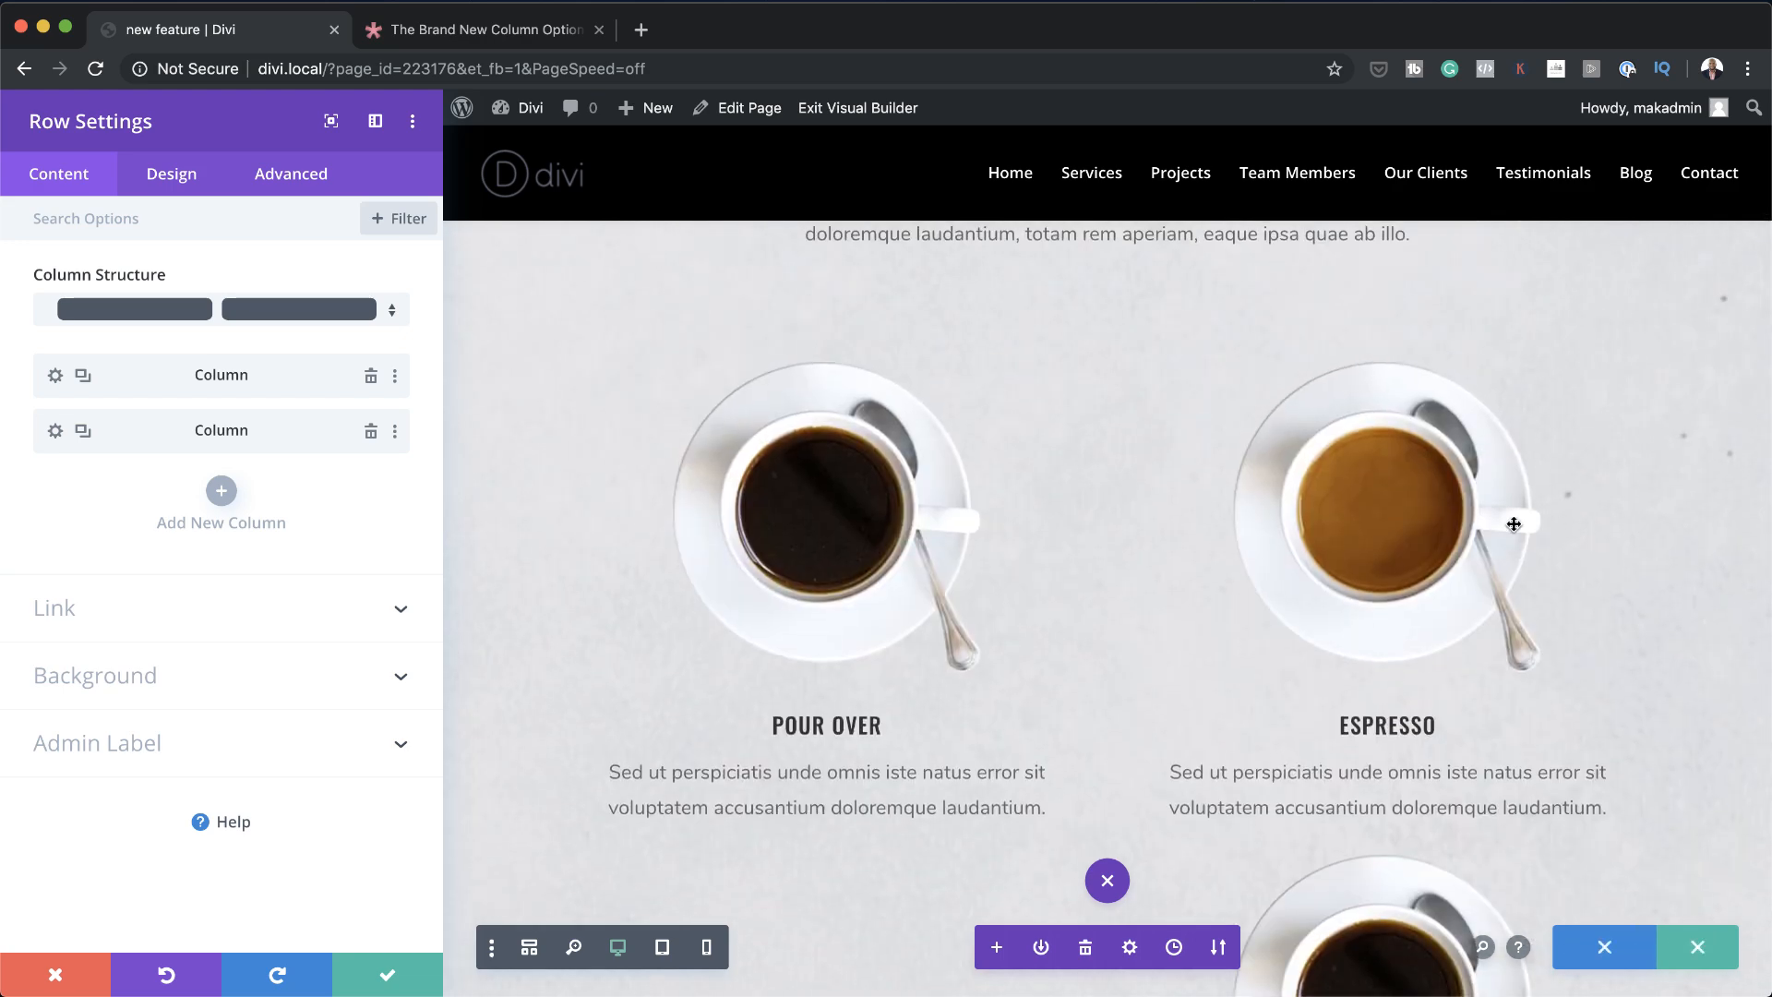
scroll(1514, 522, down, 10)
scroll(1514, 523, down, 15)
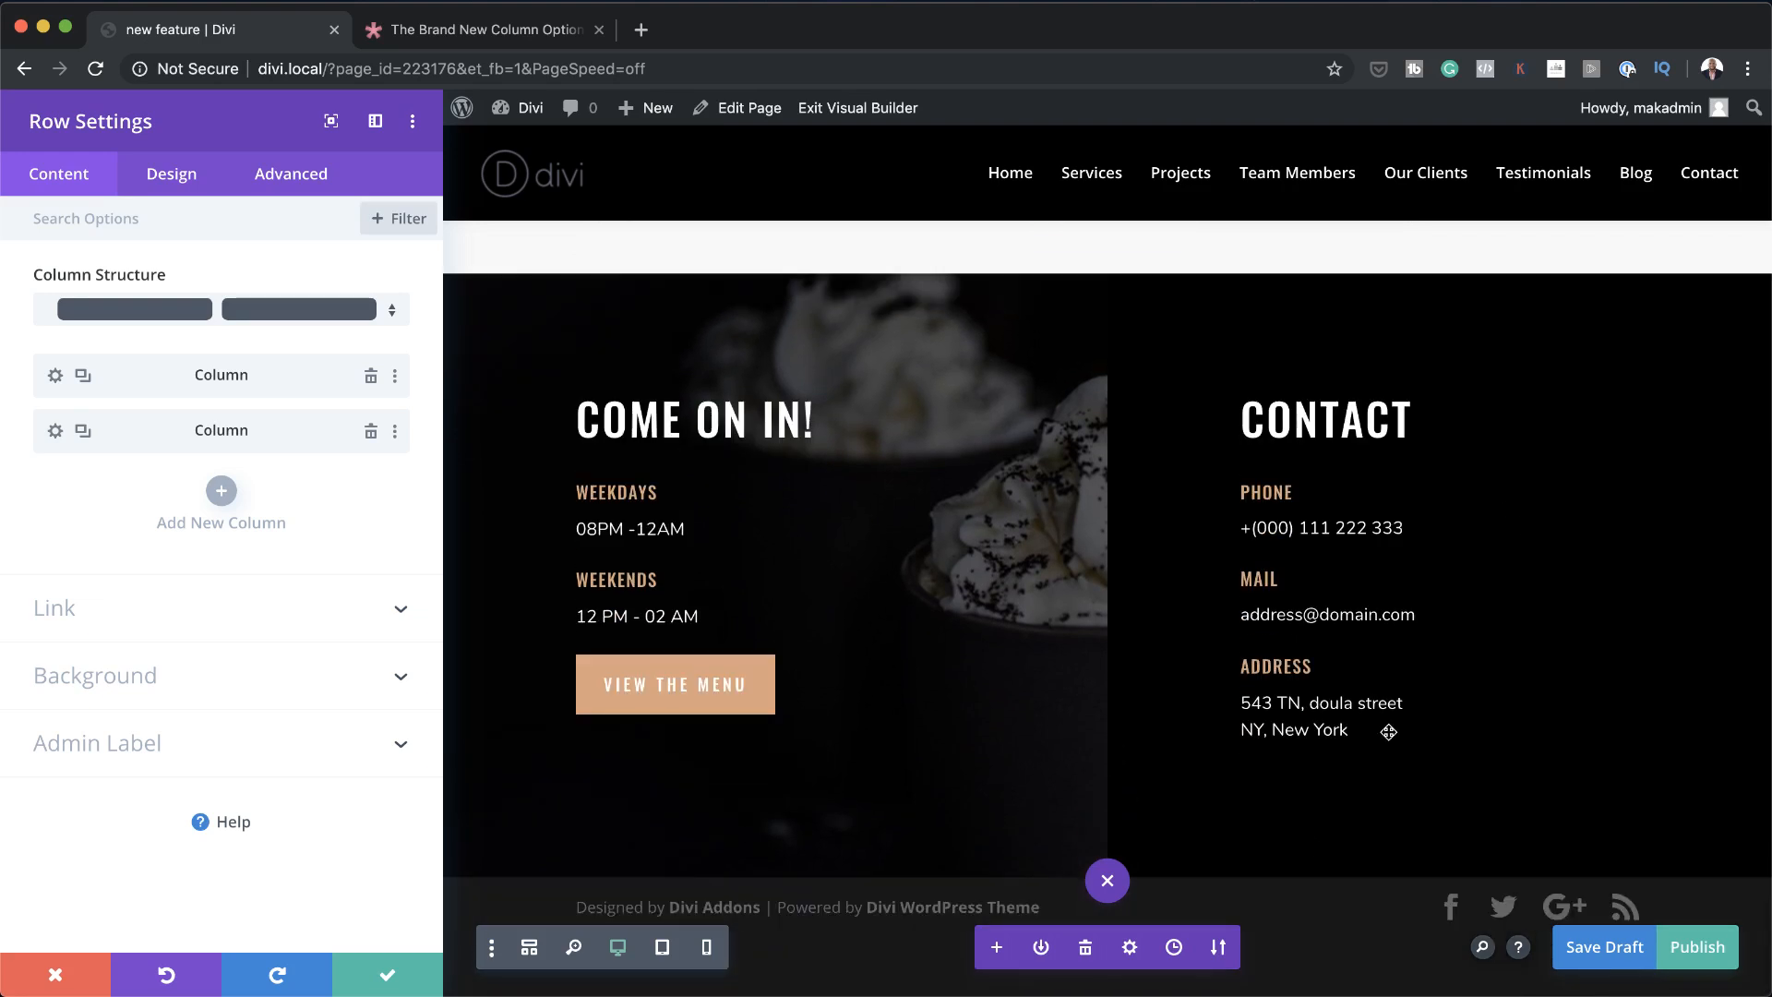
click(54, 978)
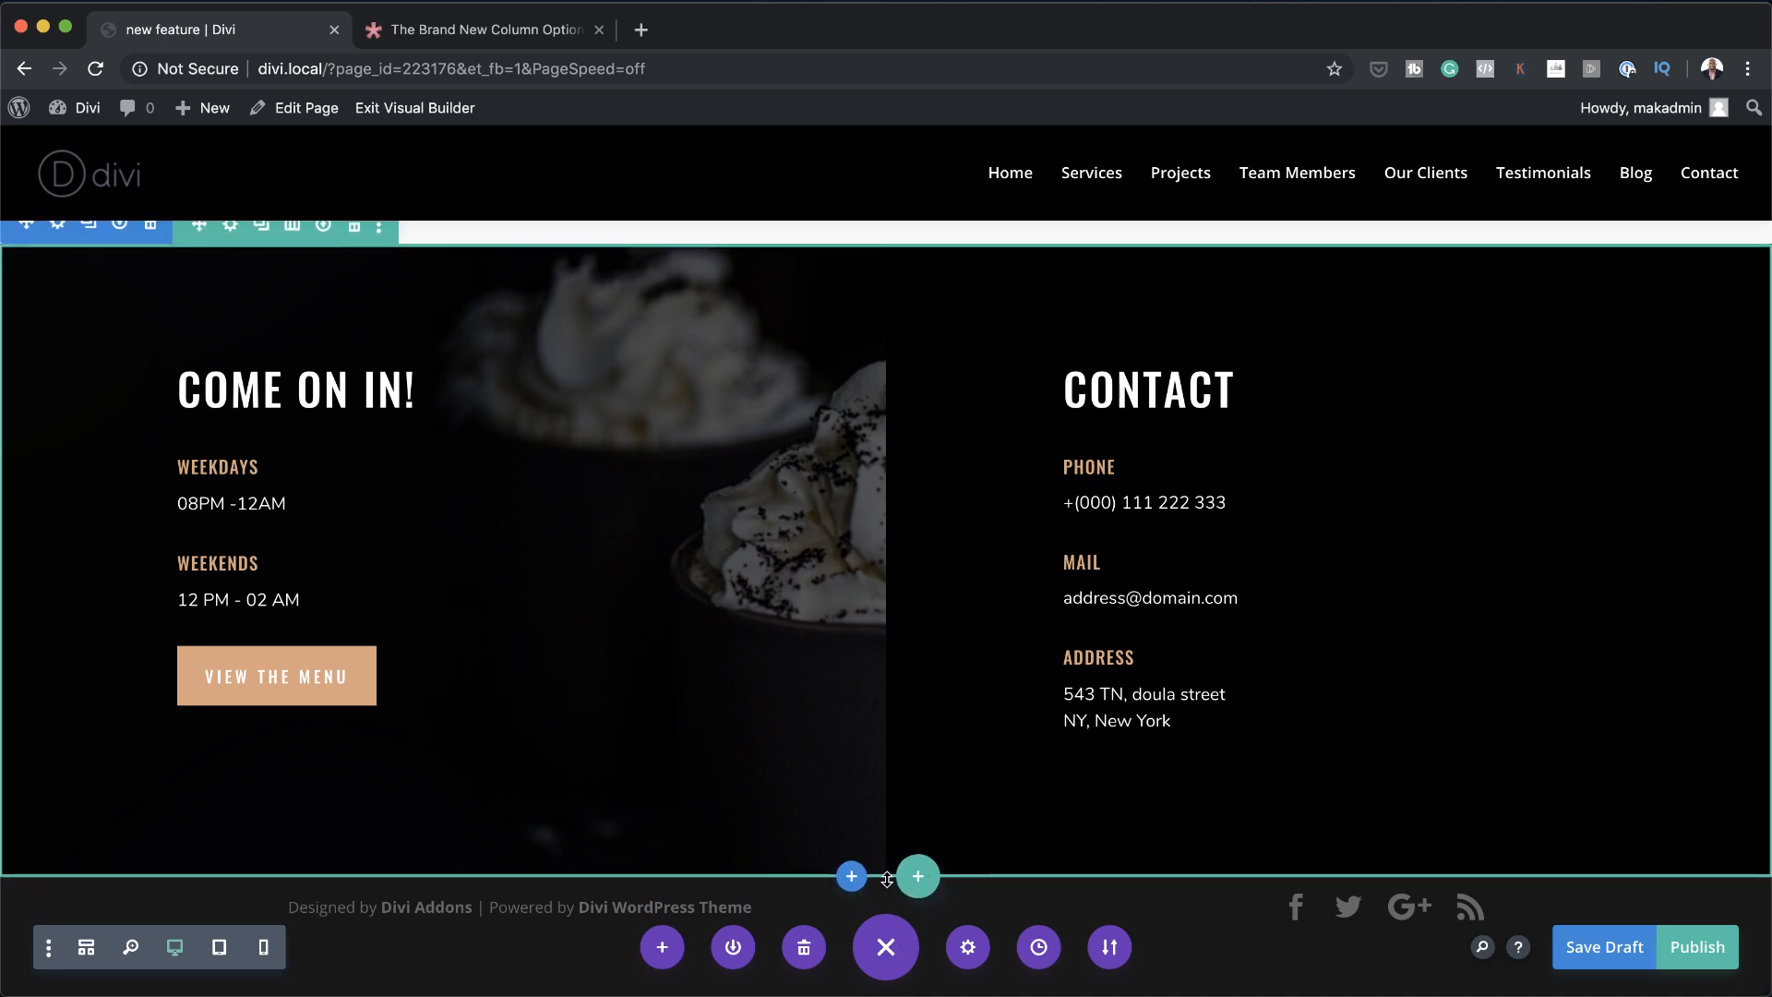
Delete the Come On In/Contact section and the Latest From Our Blog section at the end of the page
click(851, 877)
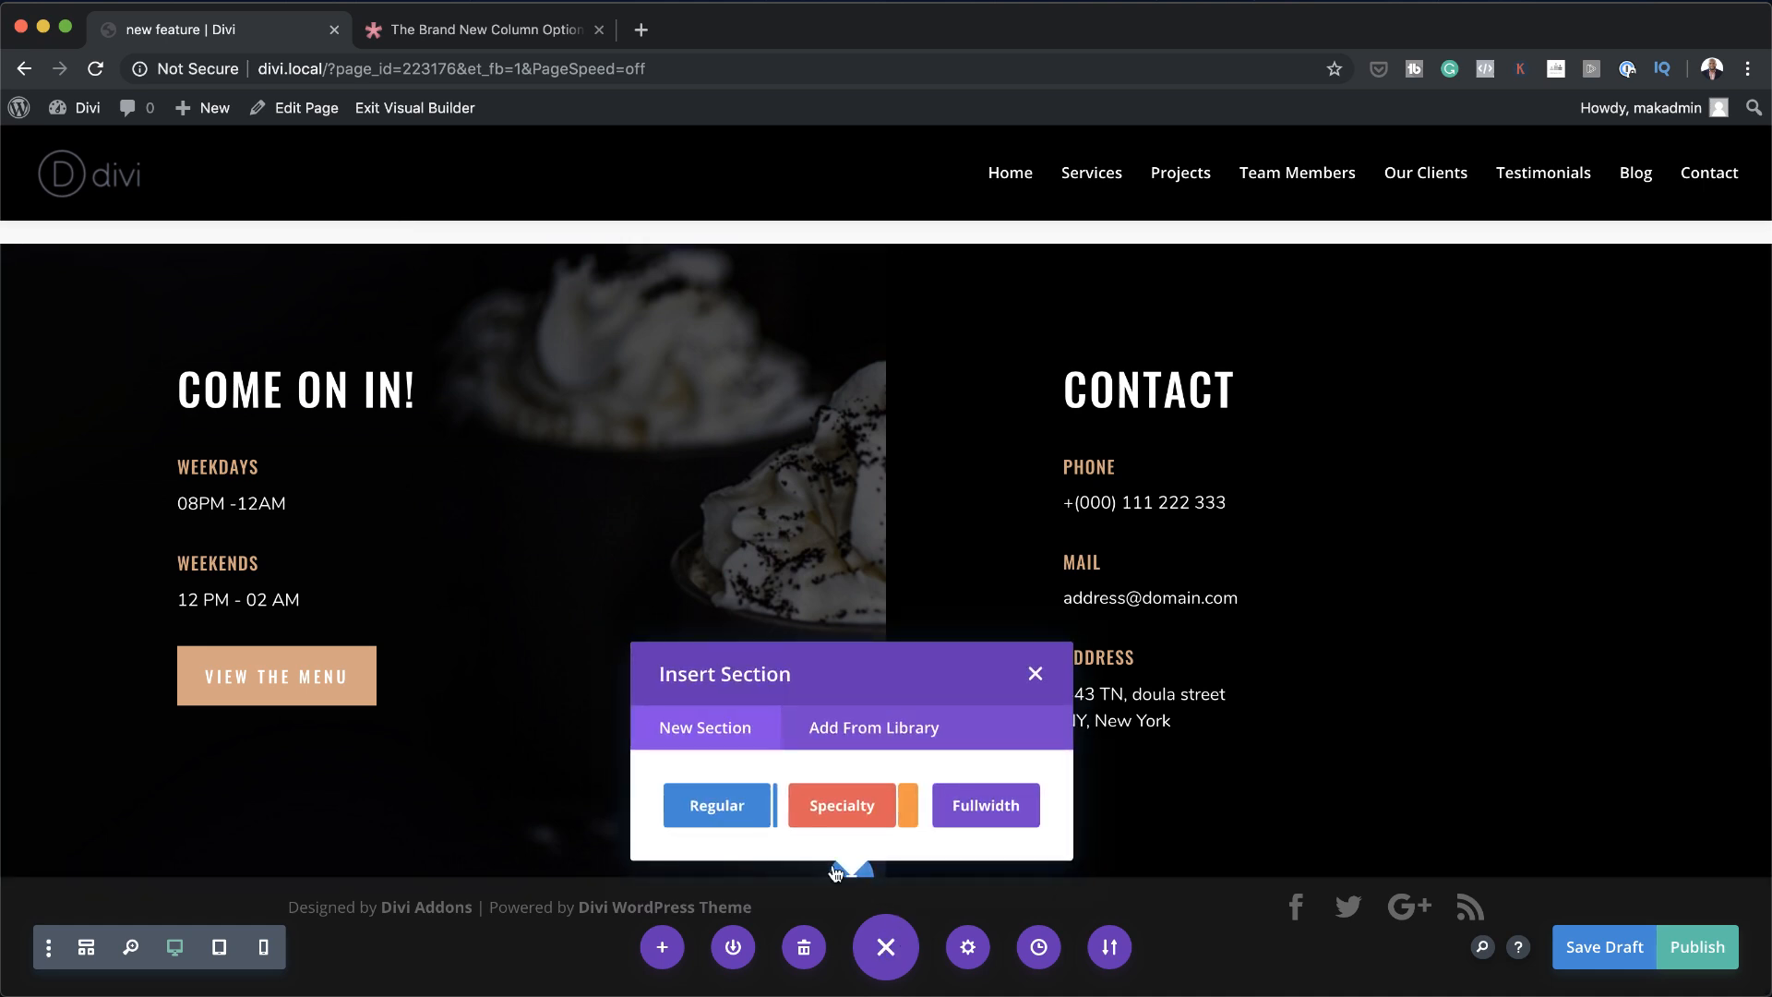
click(265, 261)
scroll(201, 413, up, 2)
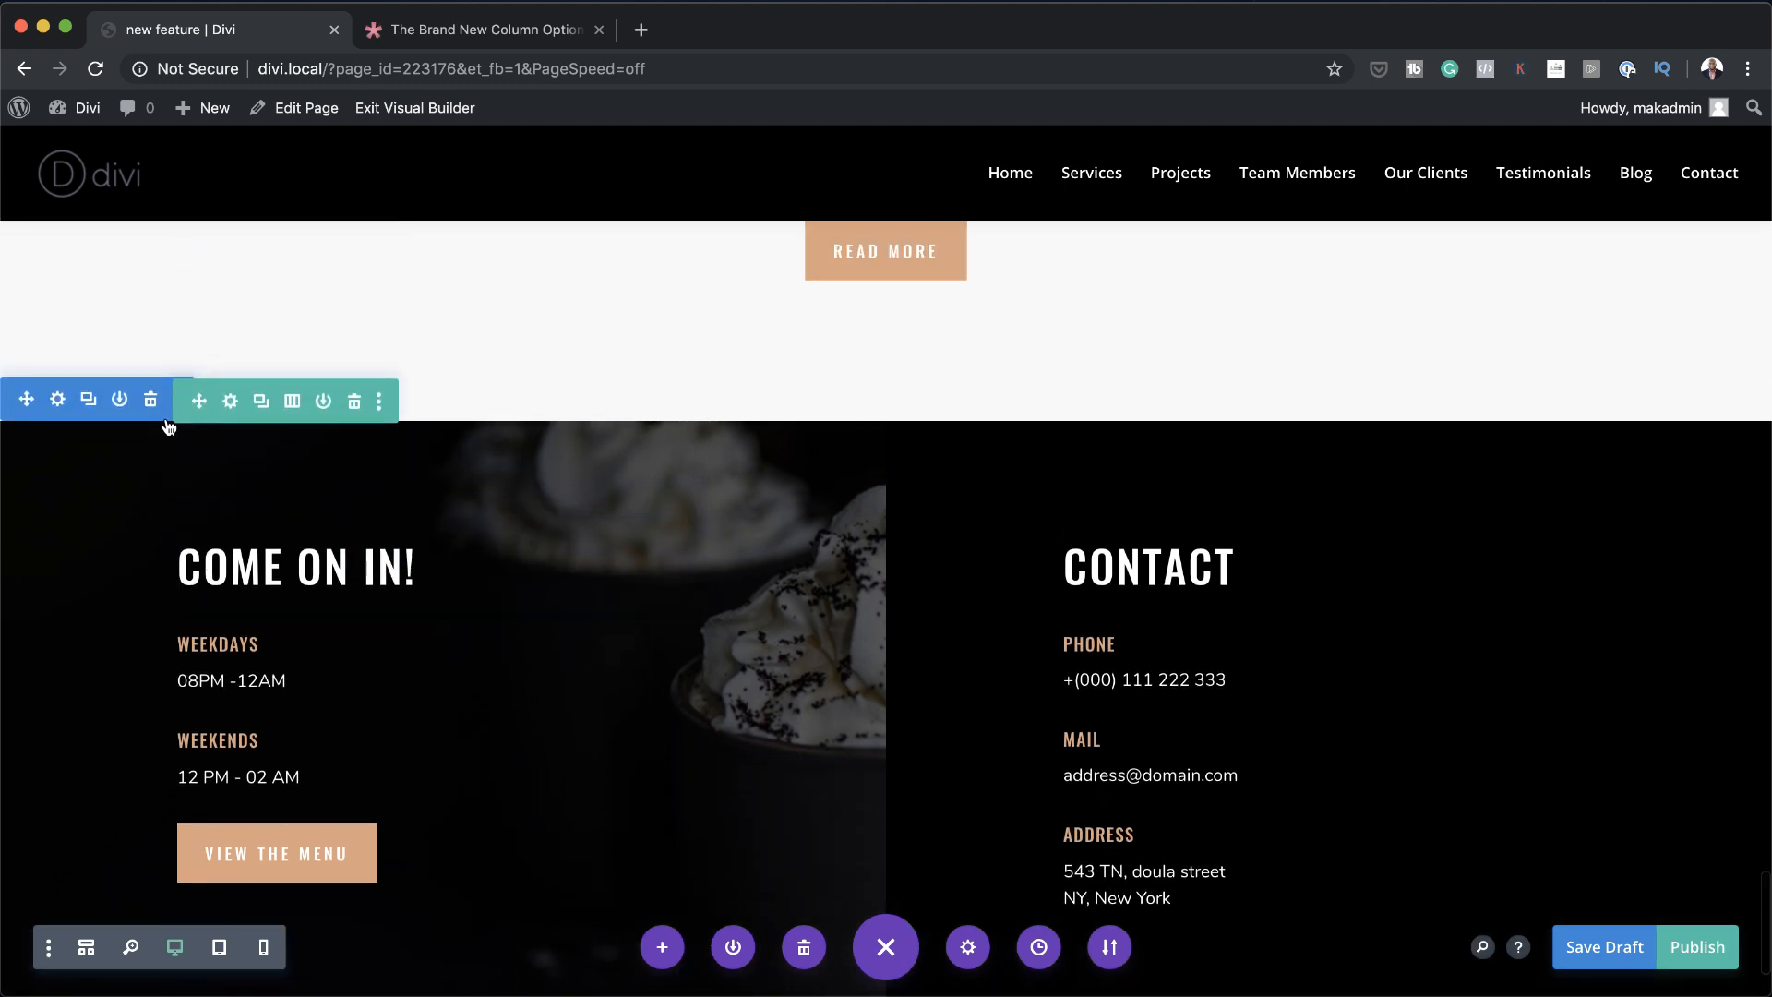
click(150, 403)
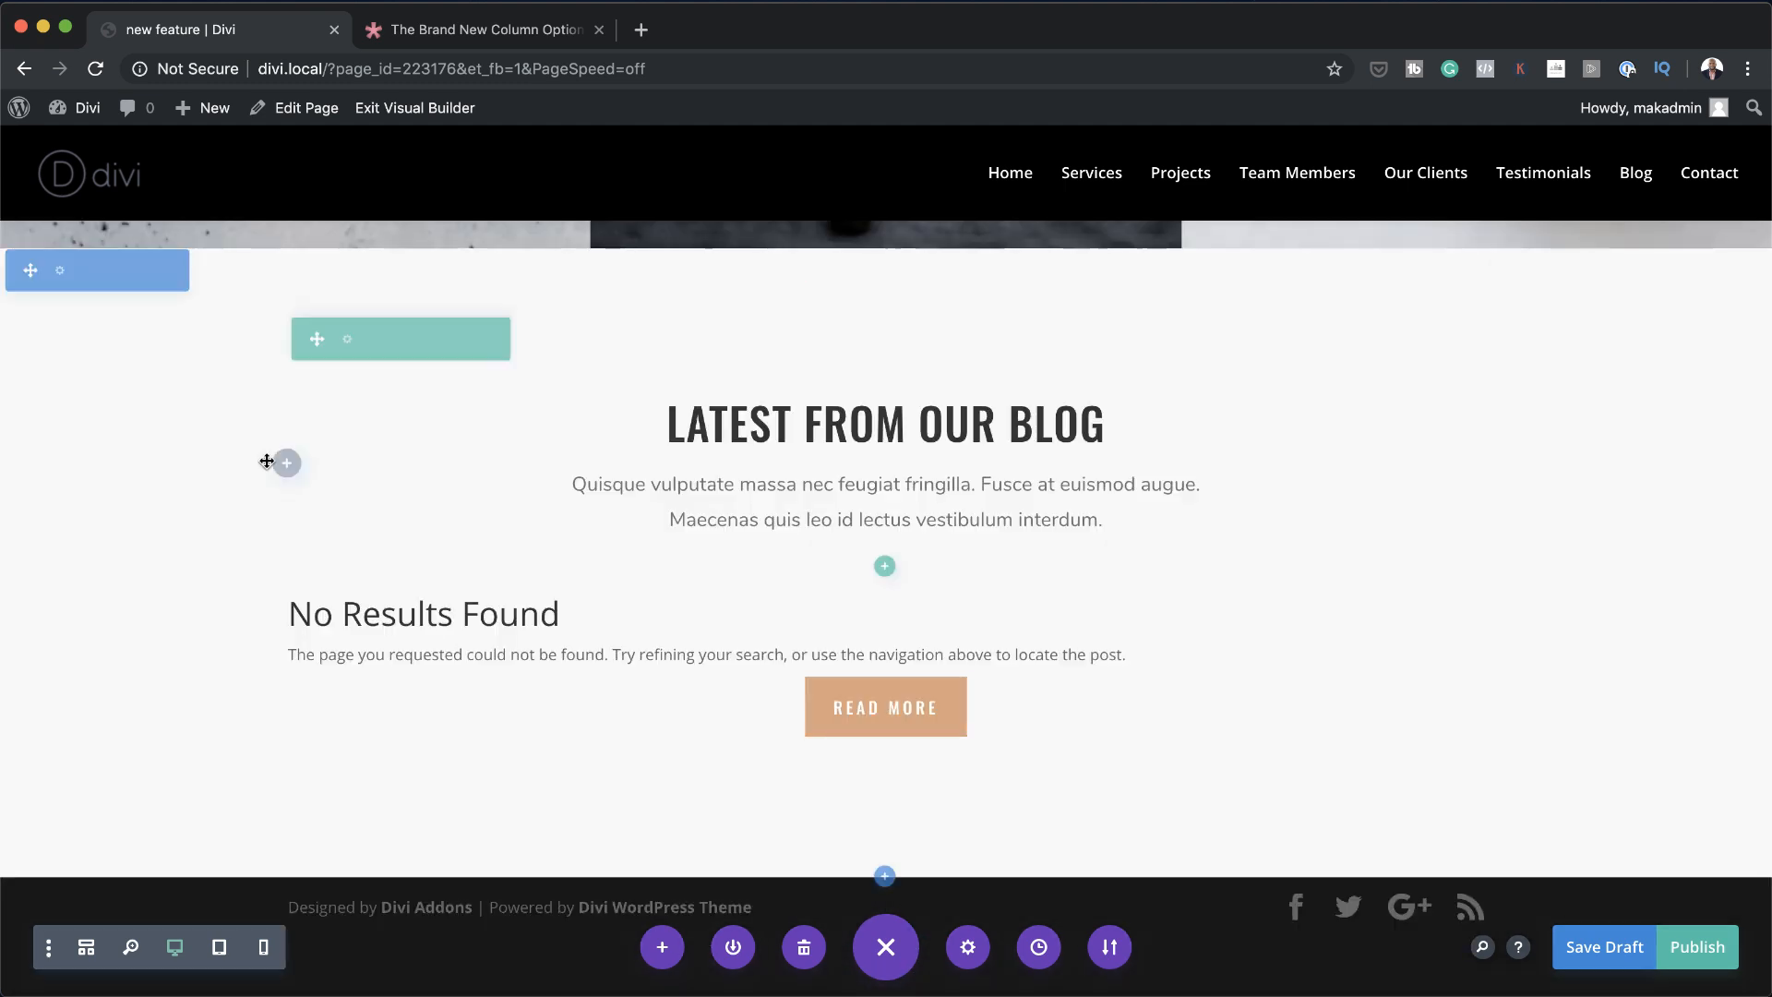
scroll(161, 513, up, 3)
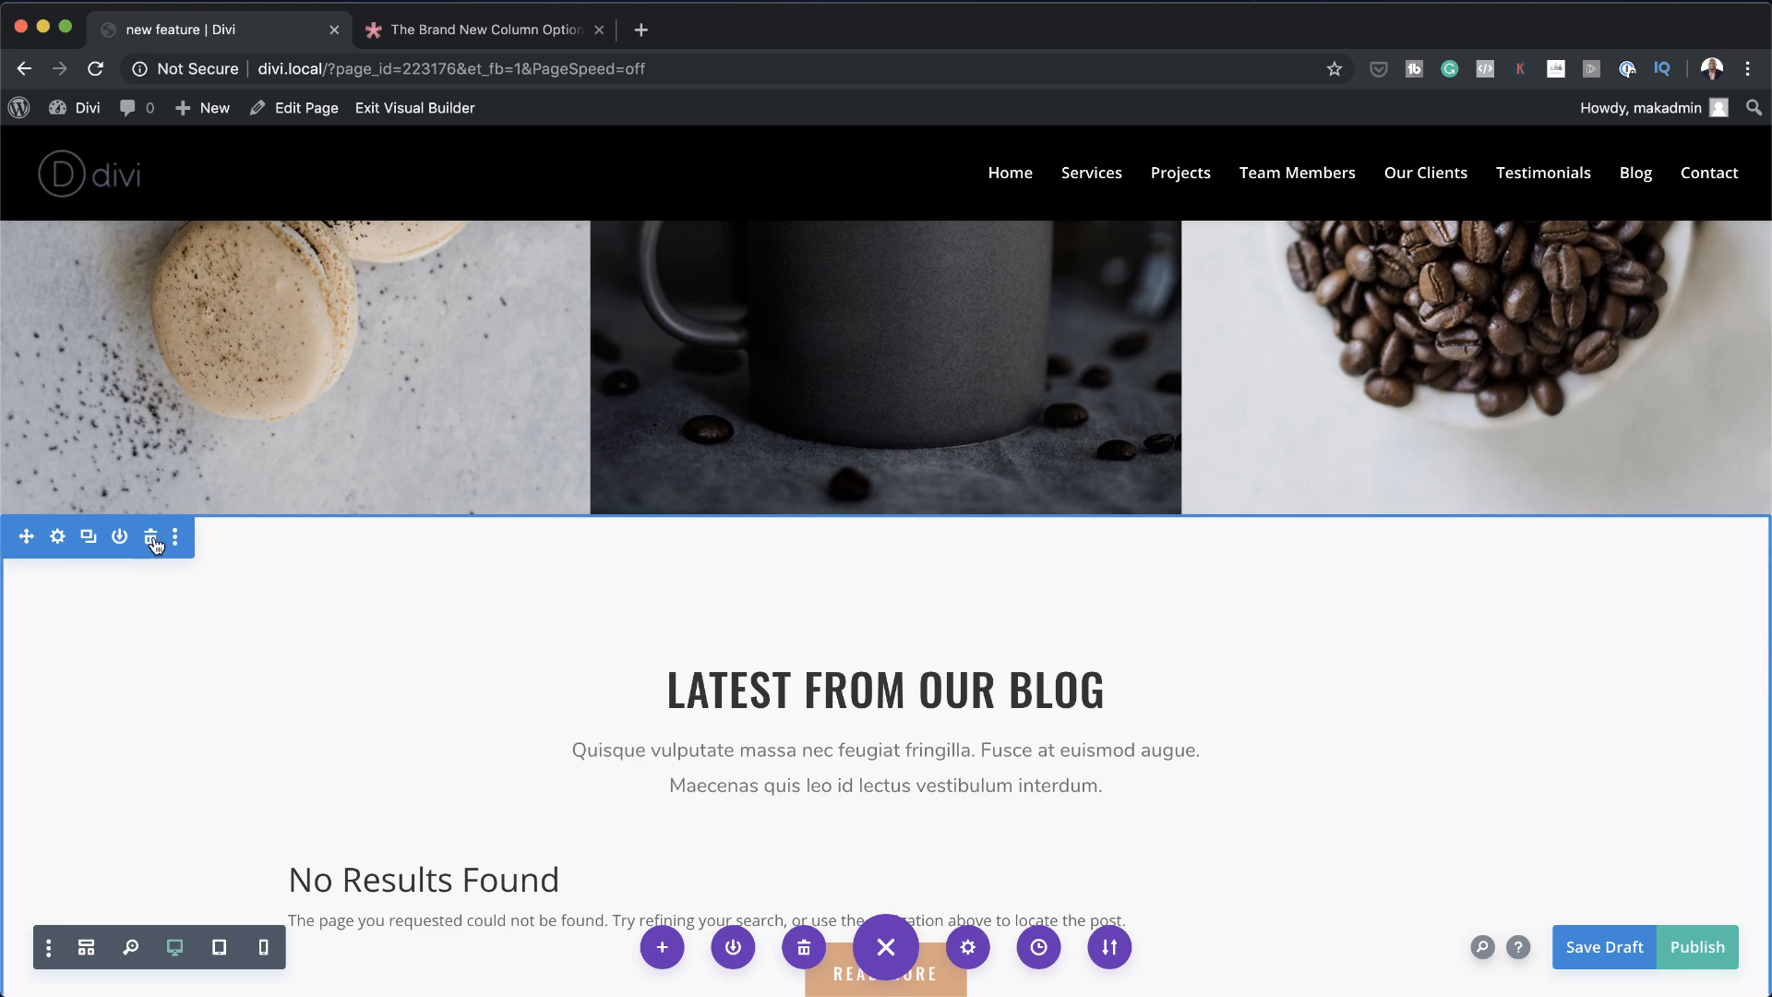
click(150, 536)
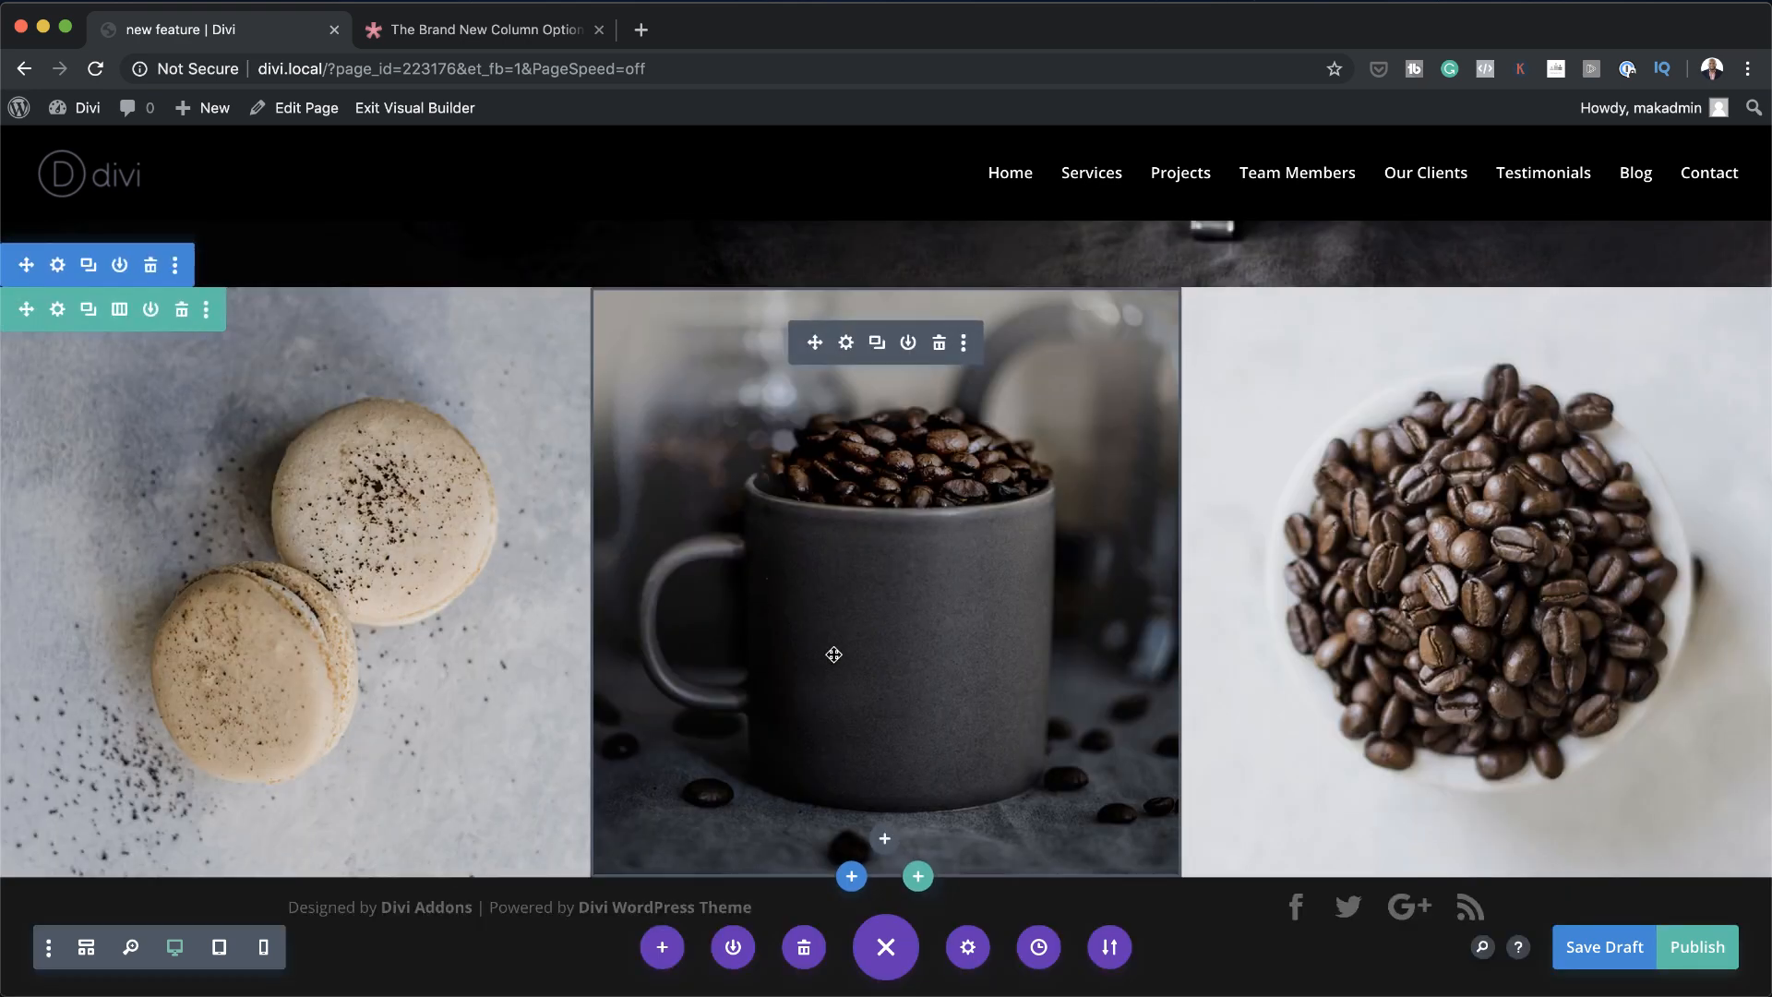
Insert a regular section below the three-image gallery at the page end with a row of three equal columns, leaving it without modules
click(852, 877)
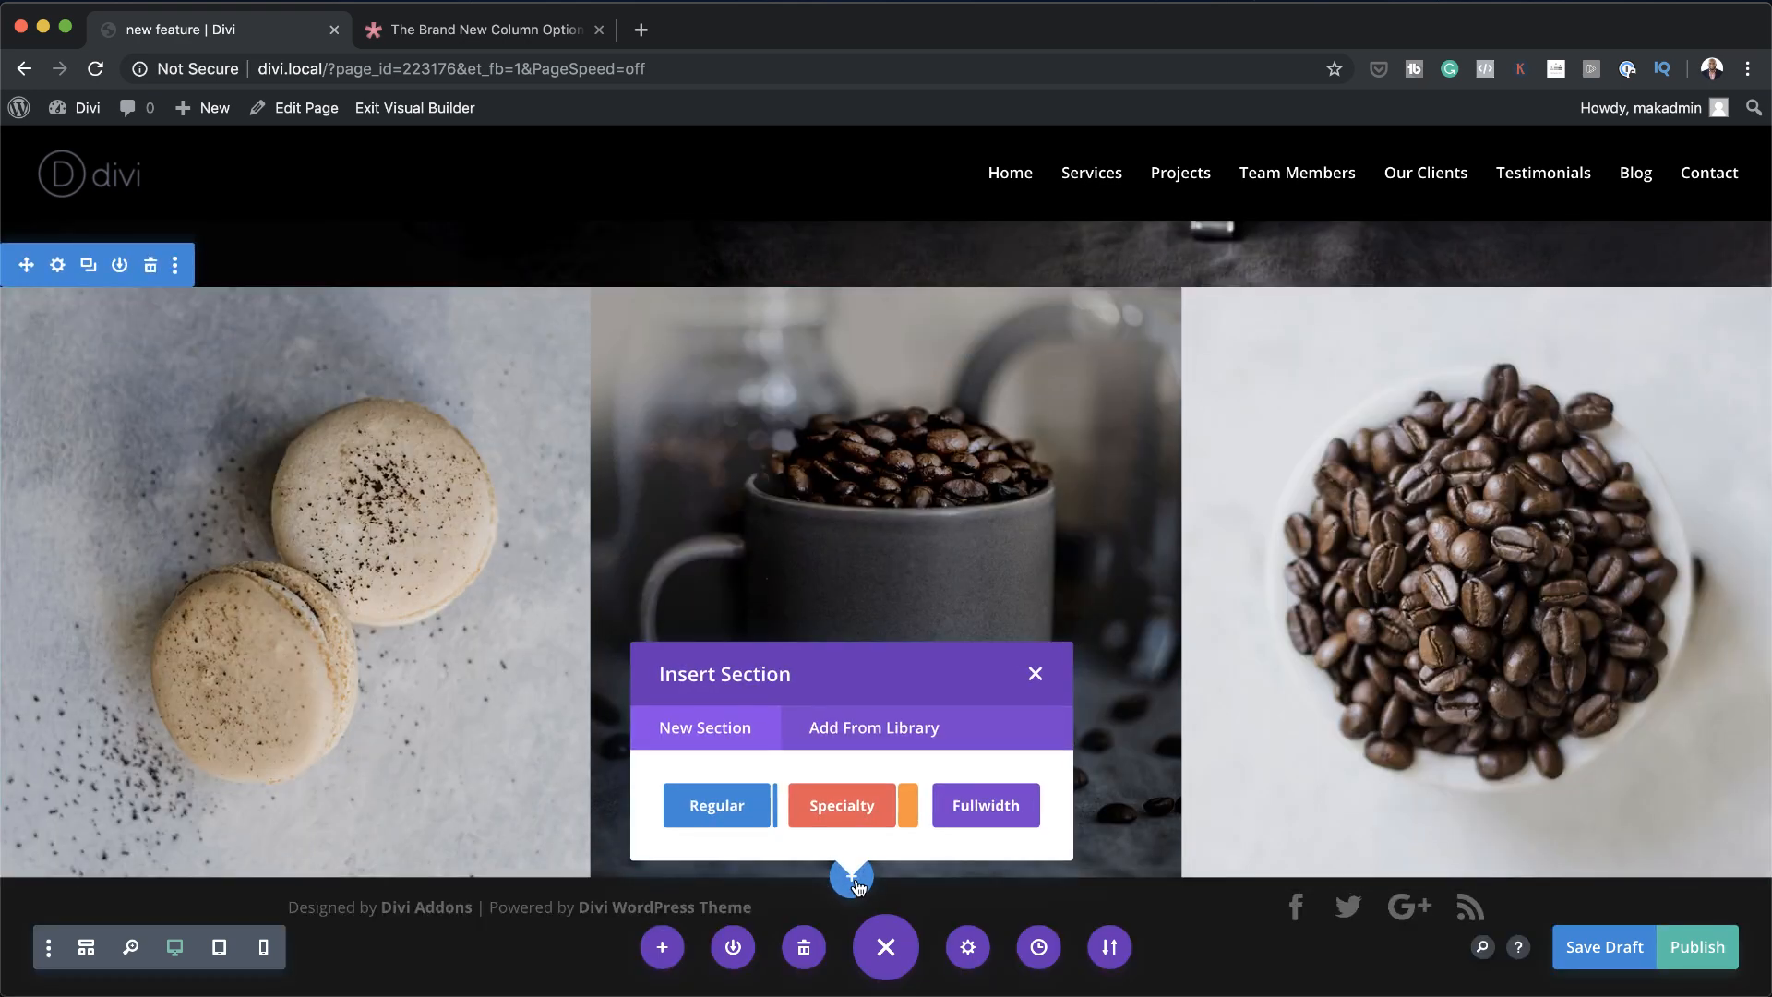
click(717, 806)
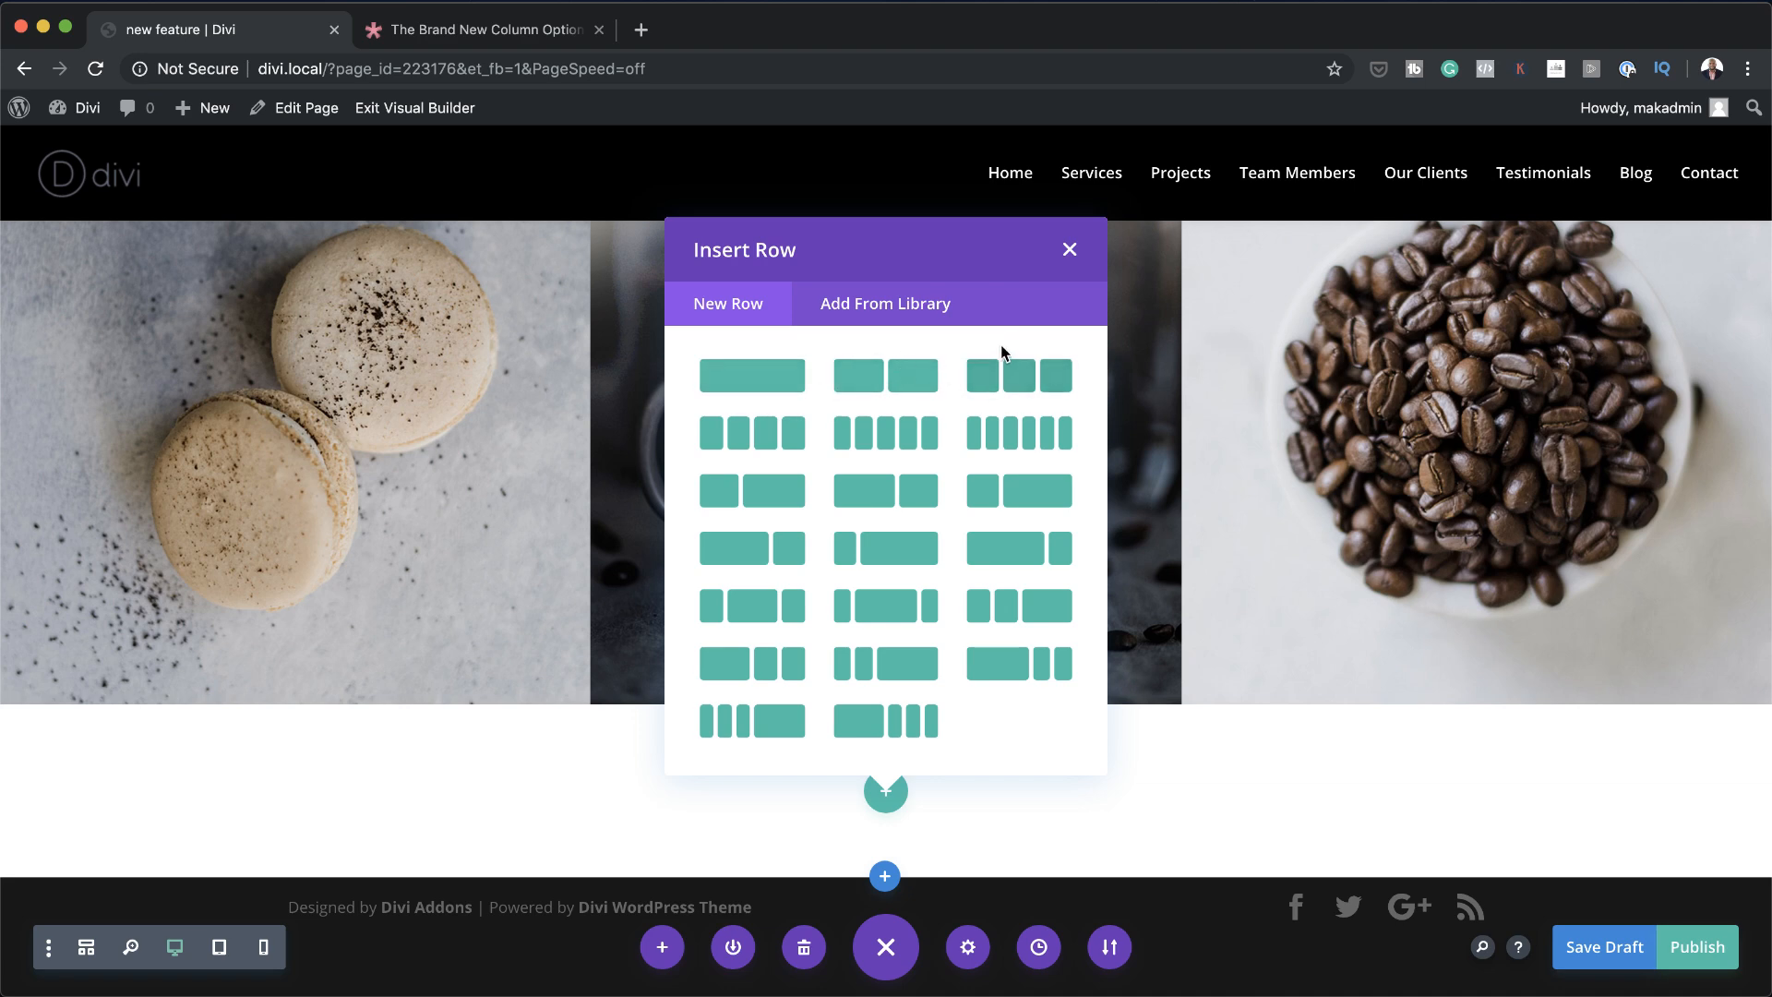
click(1016, 379)
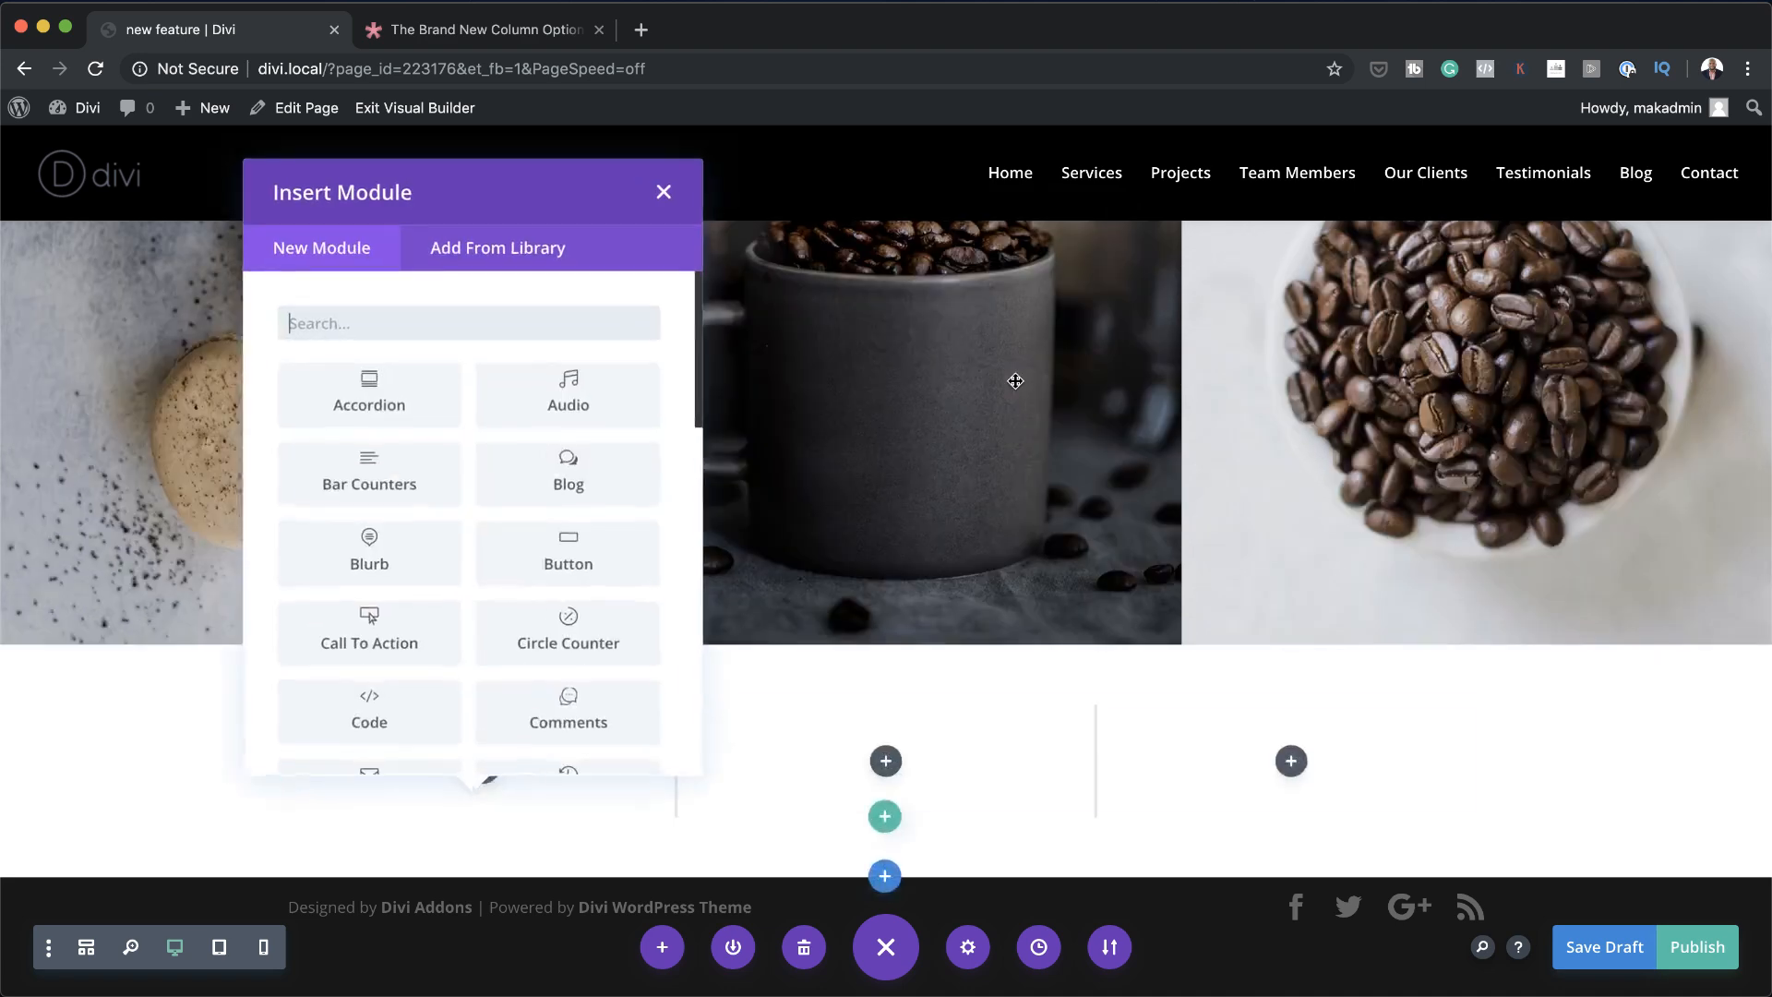
click(660, 193)
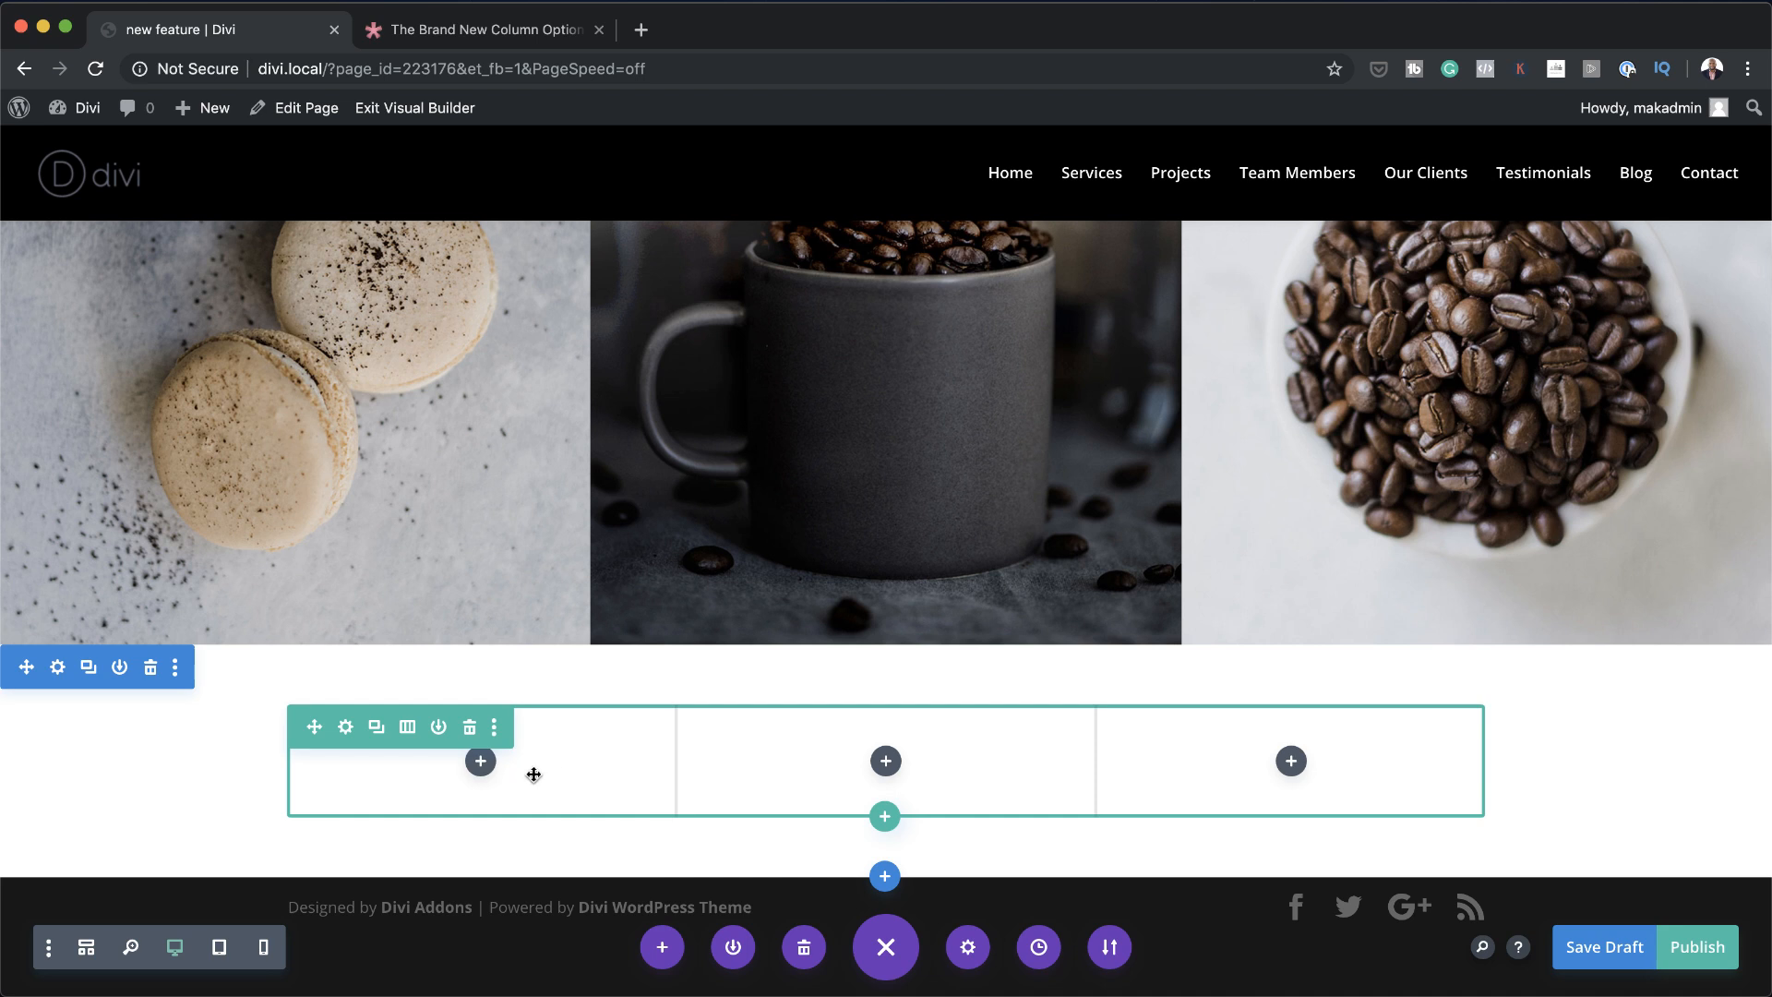
Add a Blurb module to the first column of the new three-column row
click(479, 766)
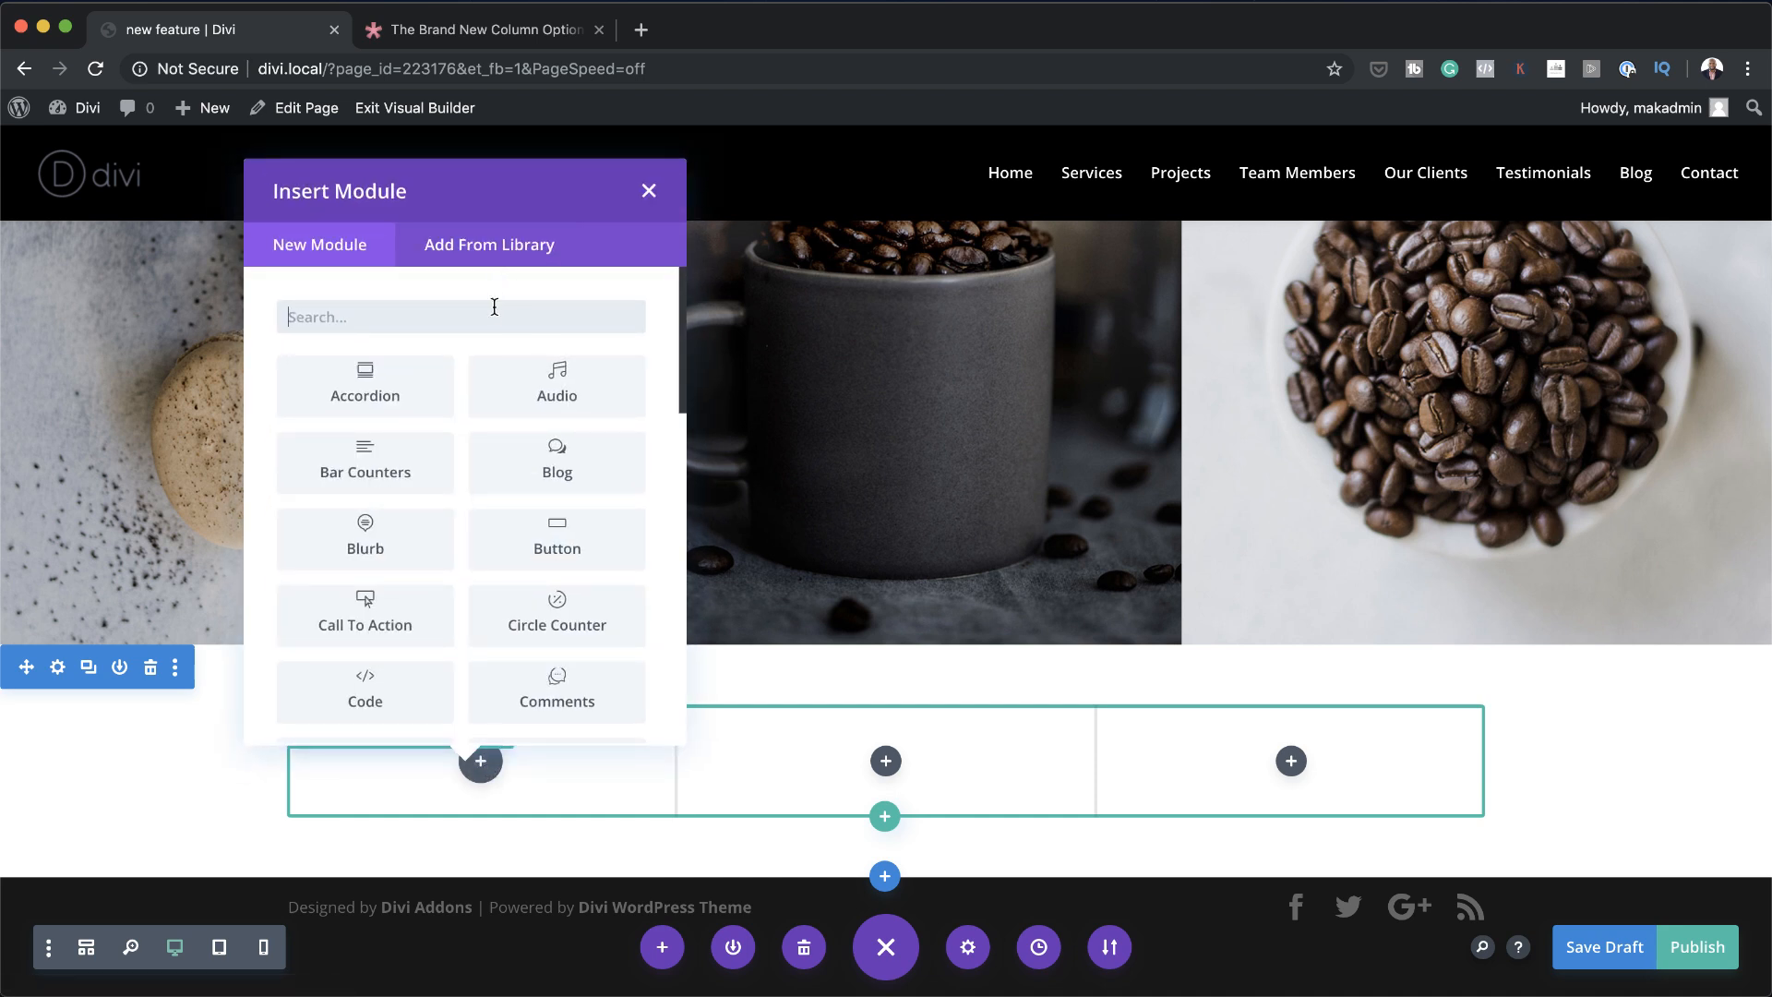
text(blu)
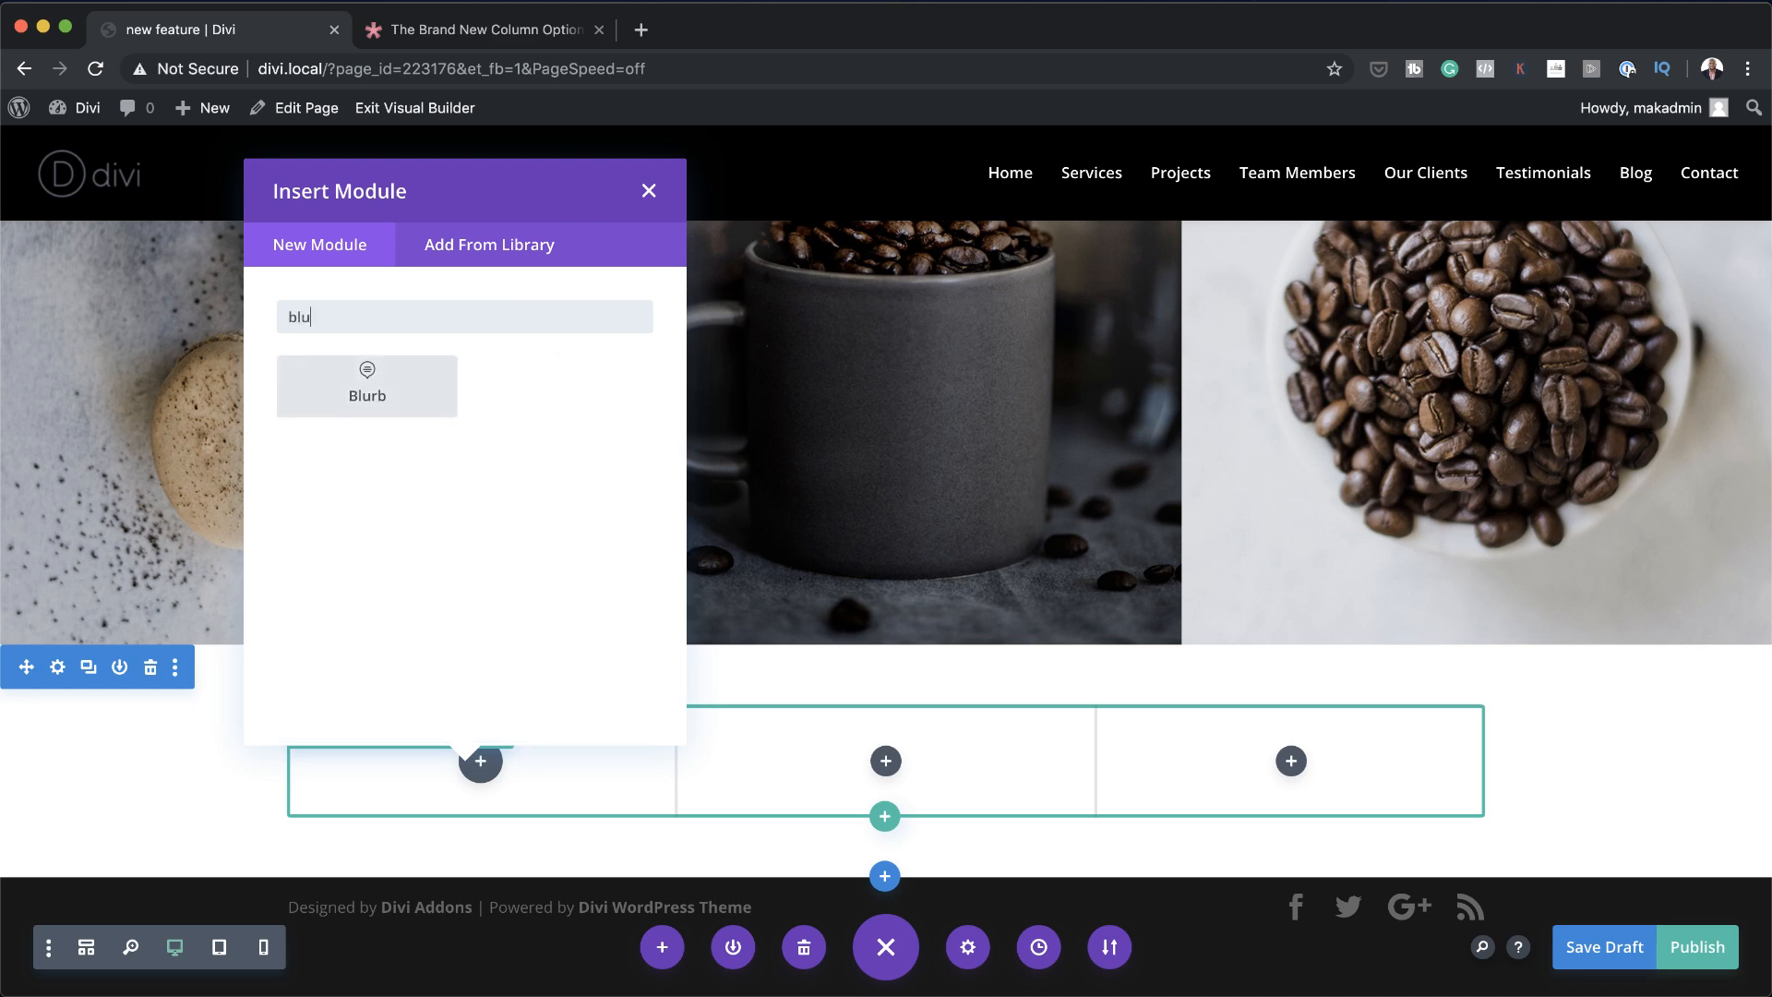
text(rb)
click(406, 383)
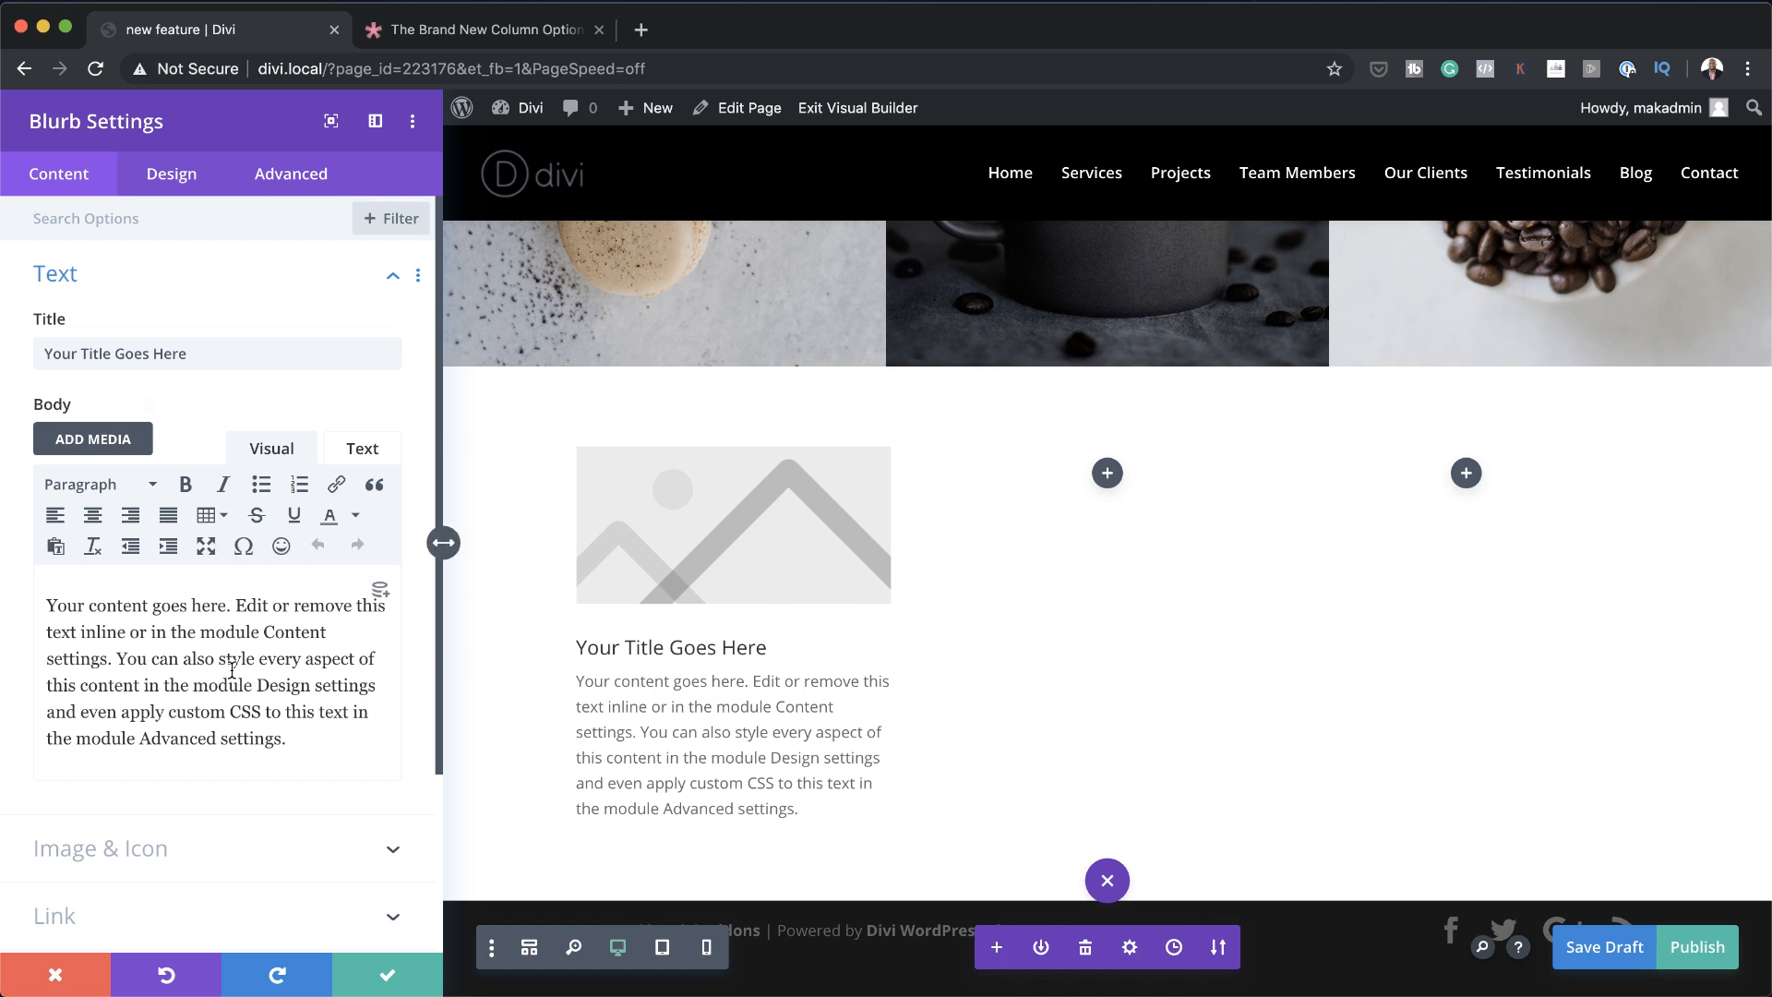
Make the blurb use an icon in place of its image and choose the circled play icon
click(250, 869)
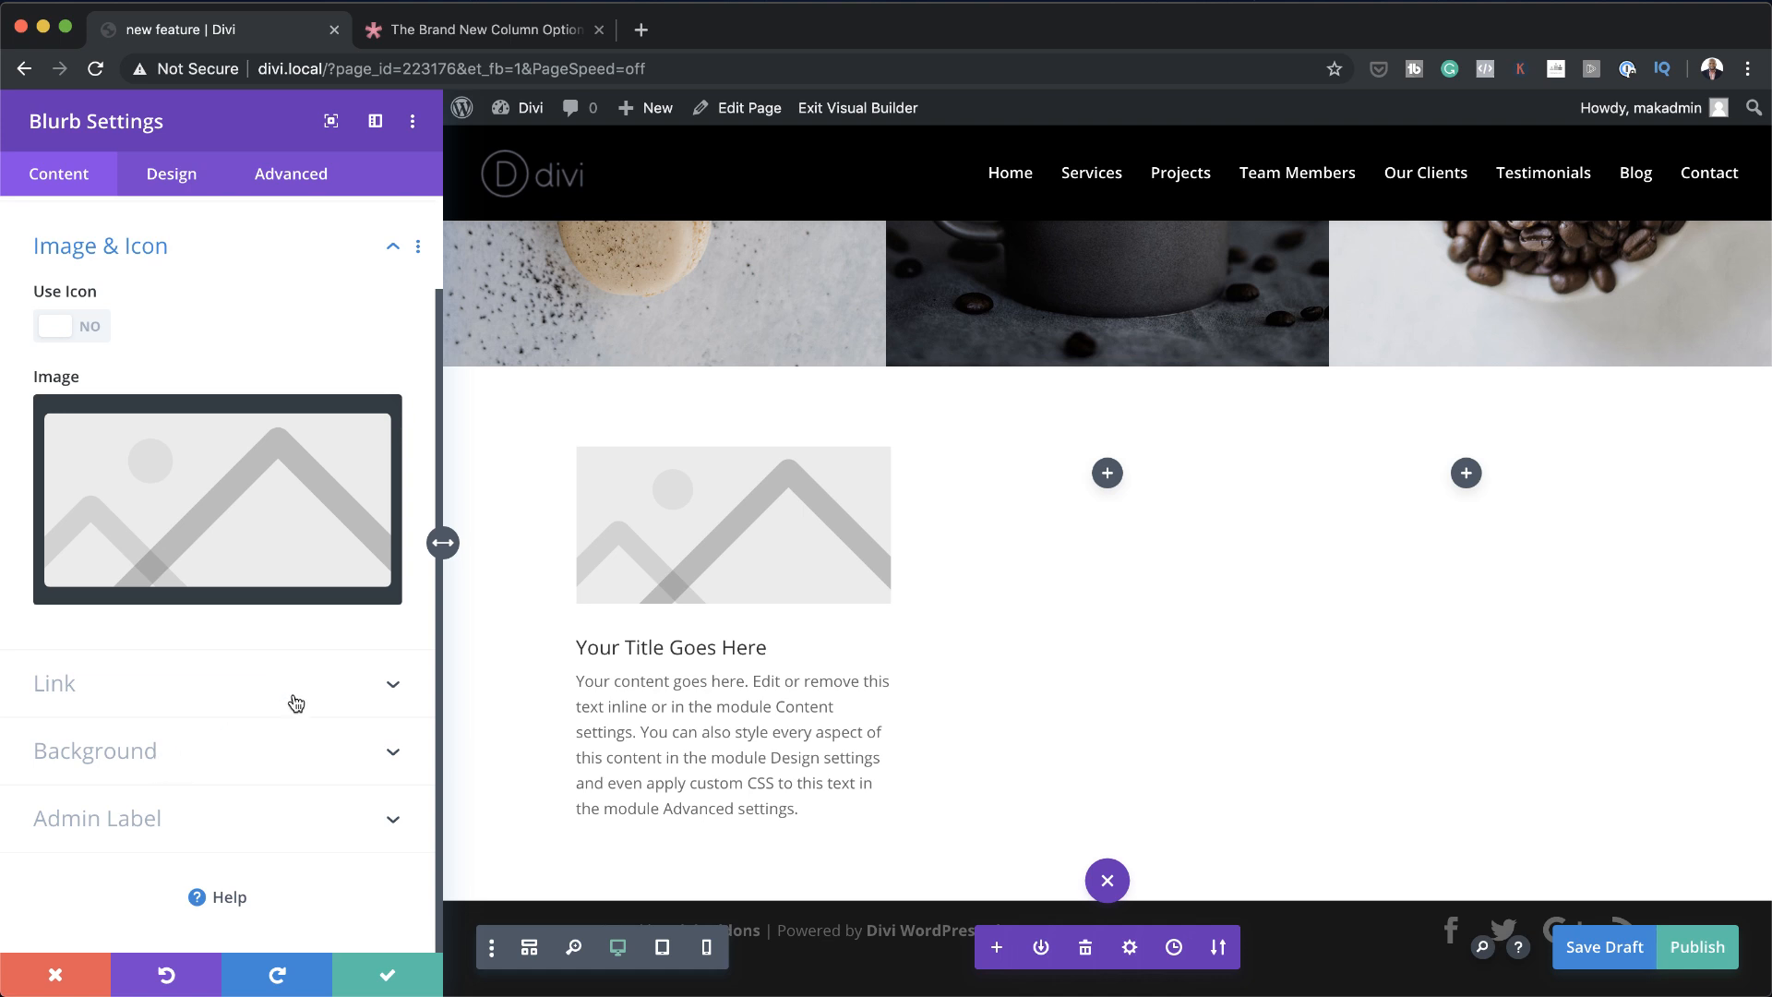
click(92, 328)
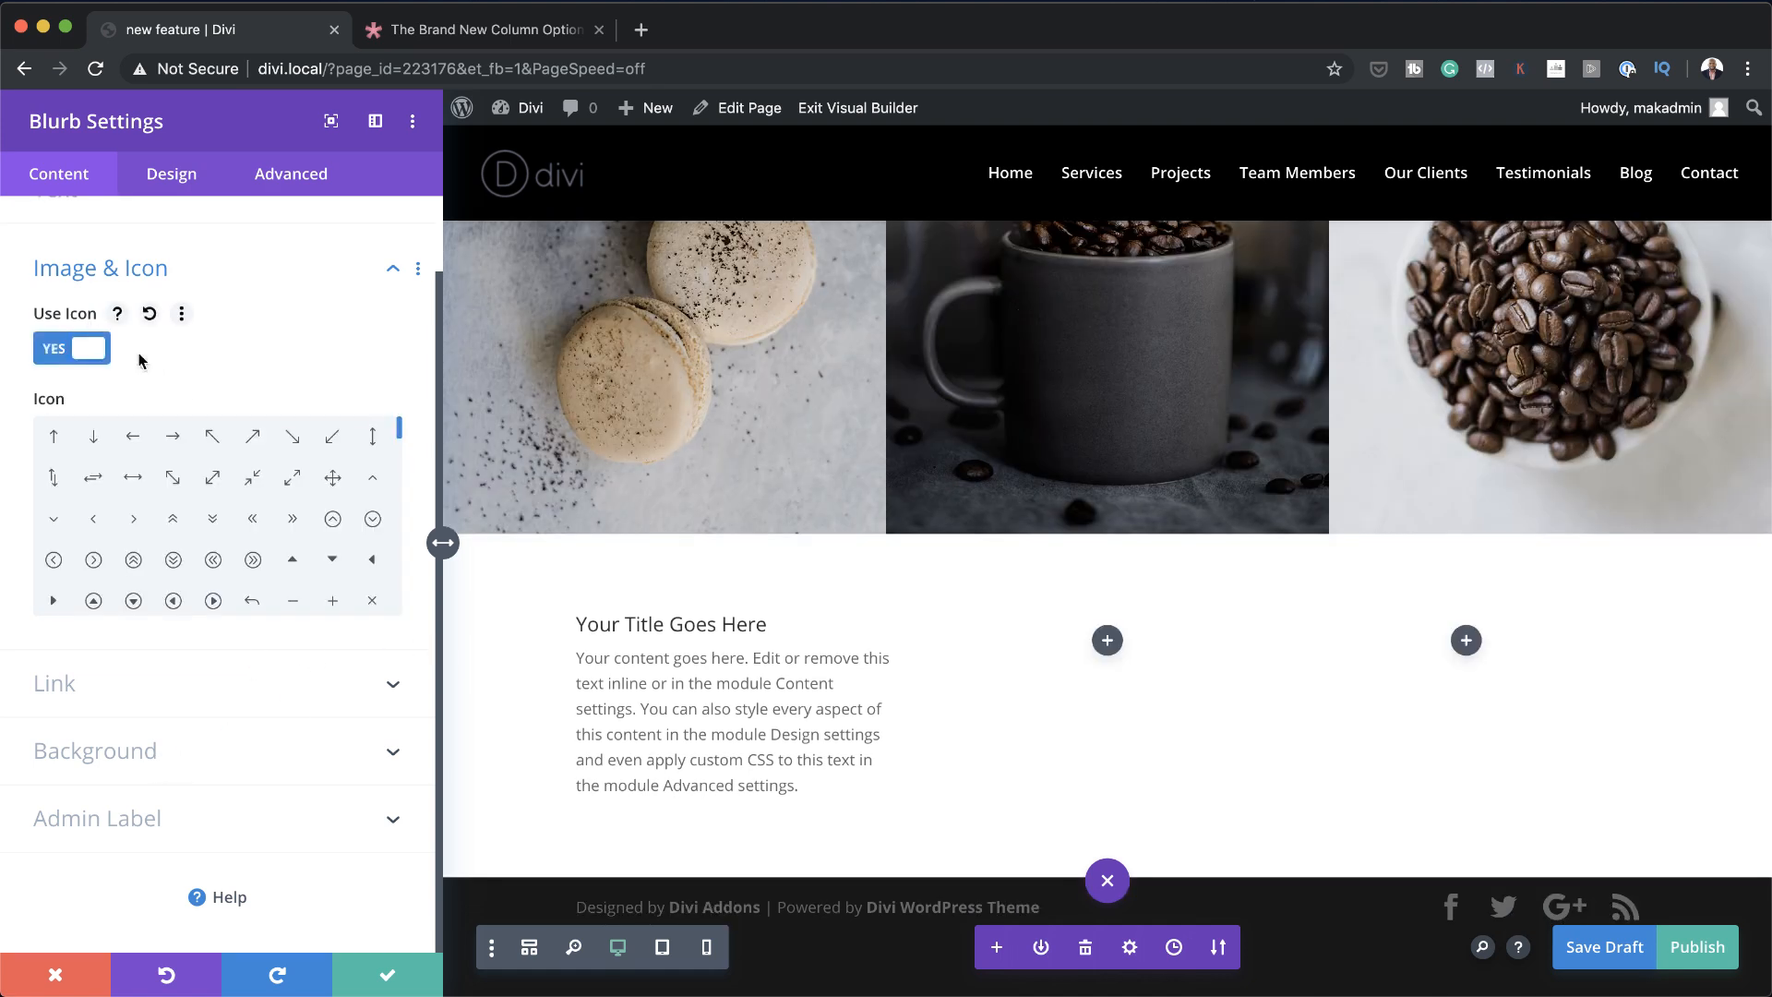
click(214, 608)
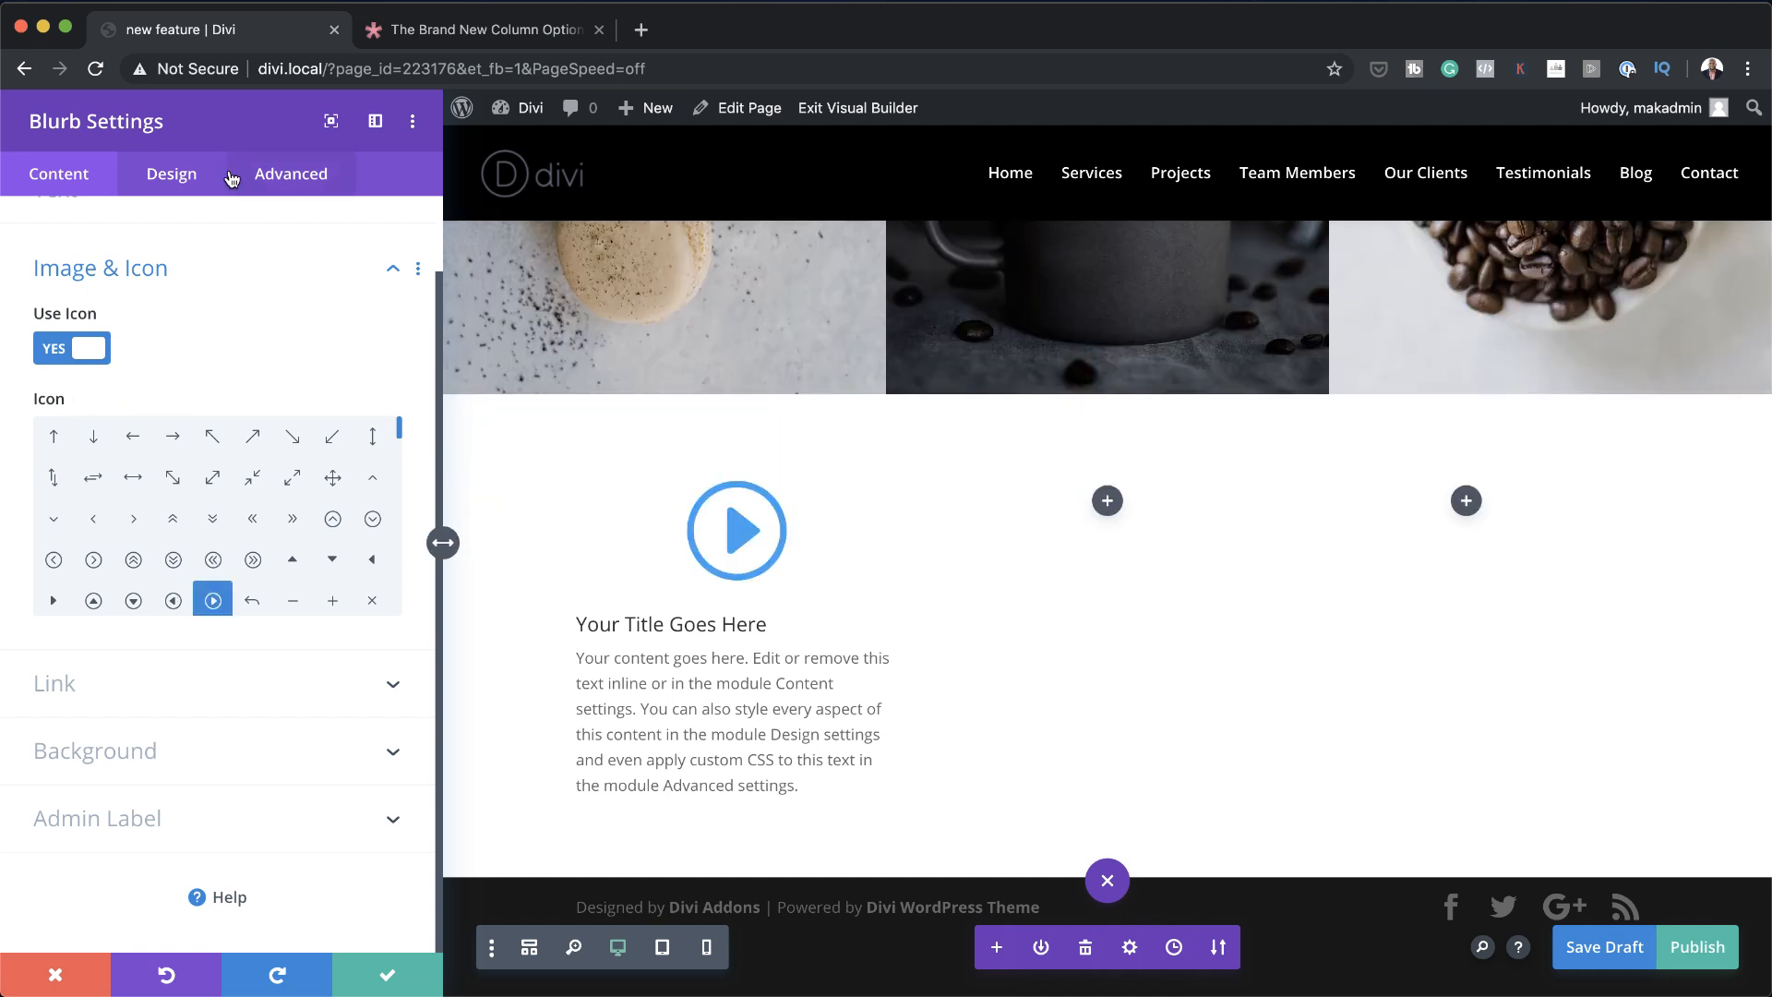
Enable the circle behind the blurb icon, with a white icon color and a blue circle color
click(174, 180)
click(146, 275)
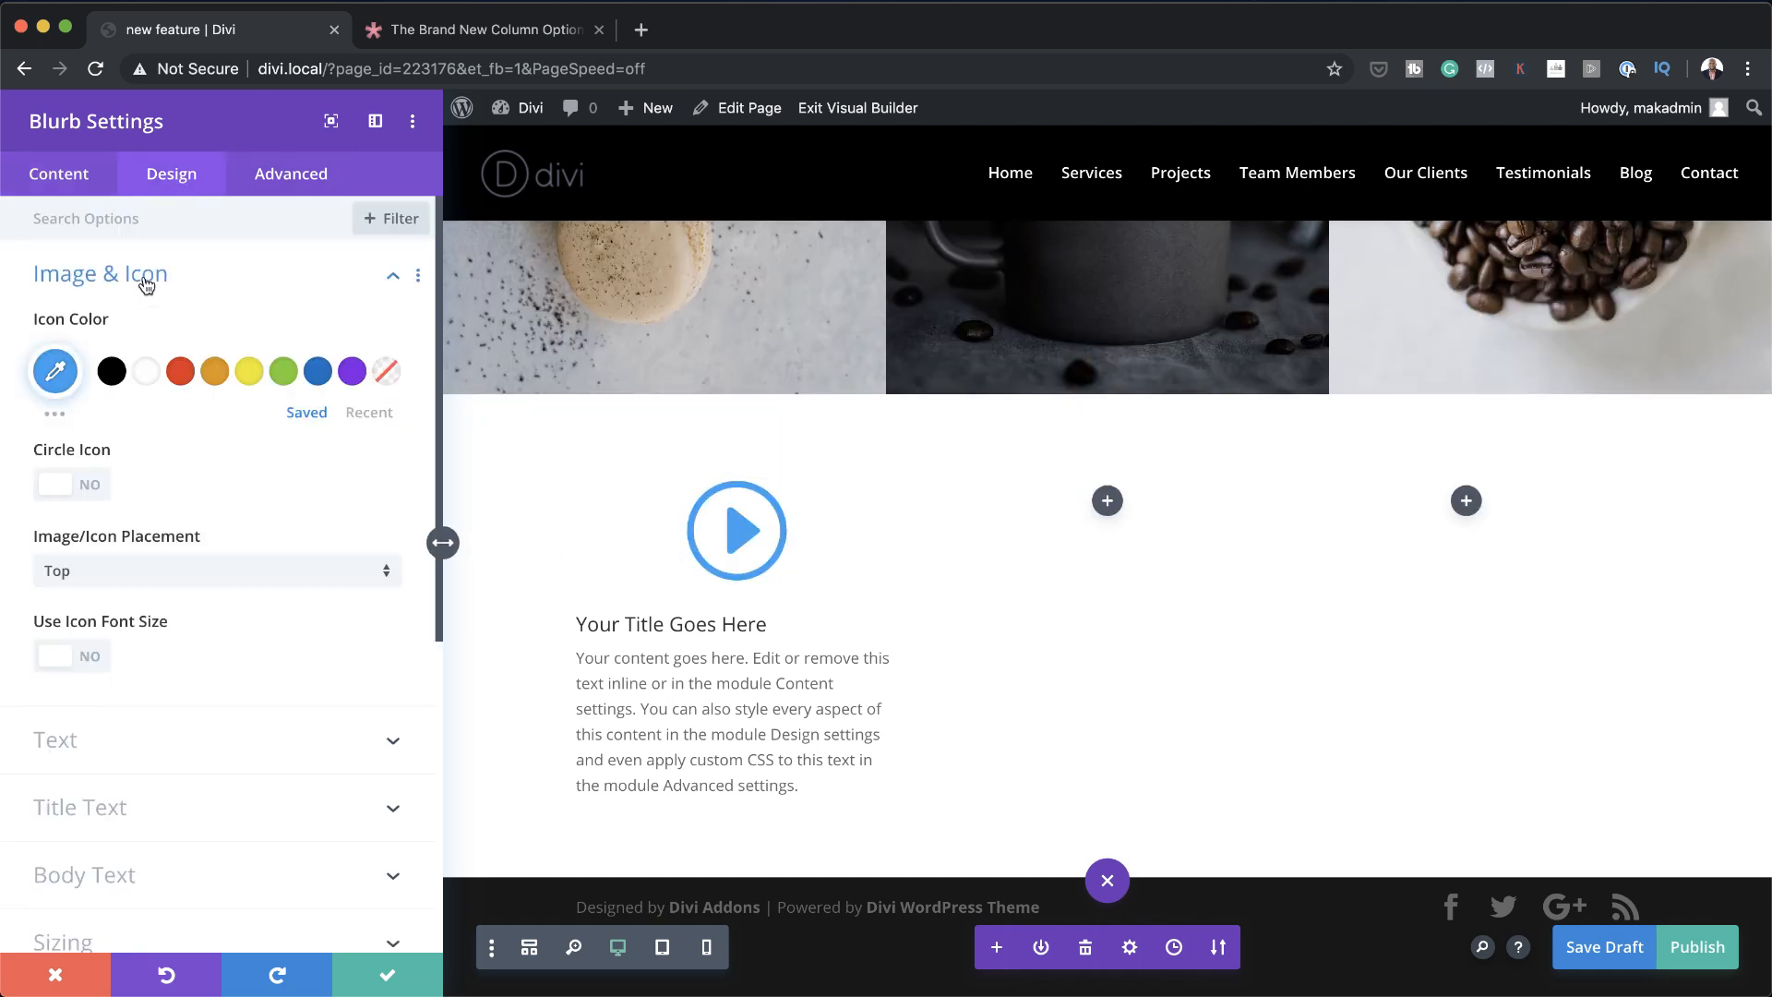
click(79, 487)
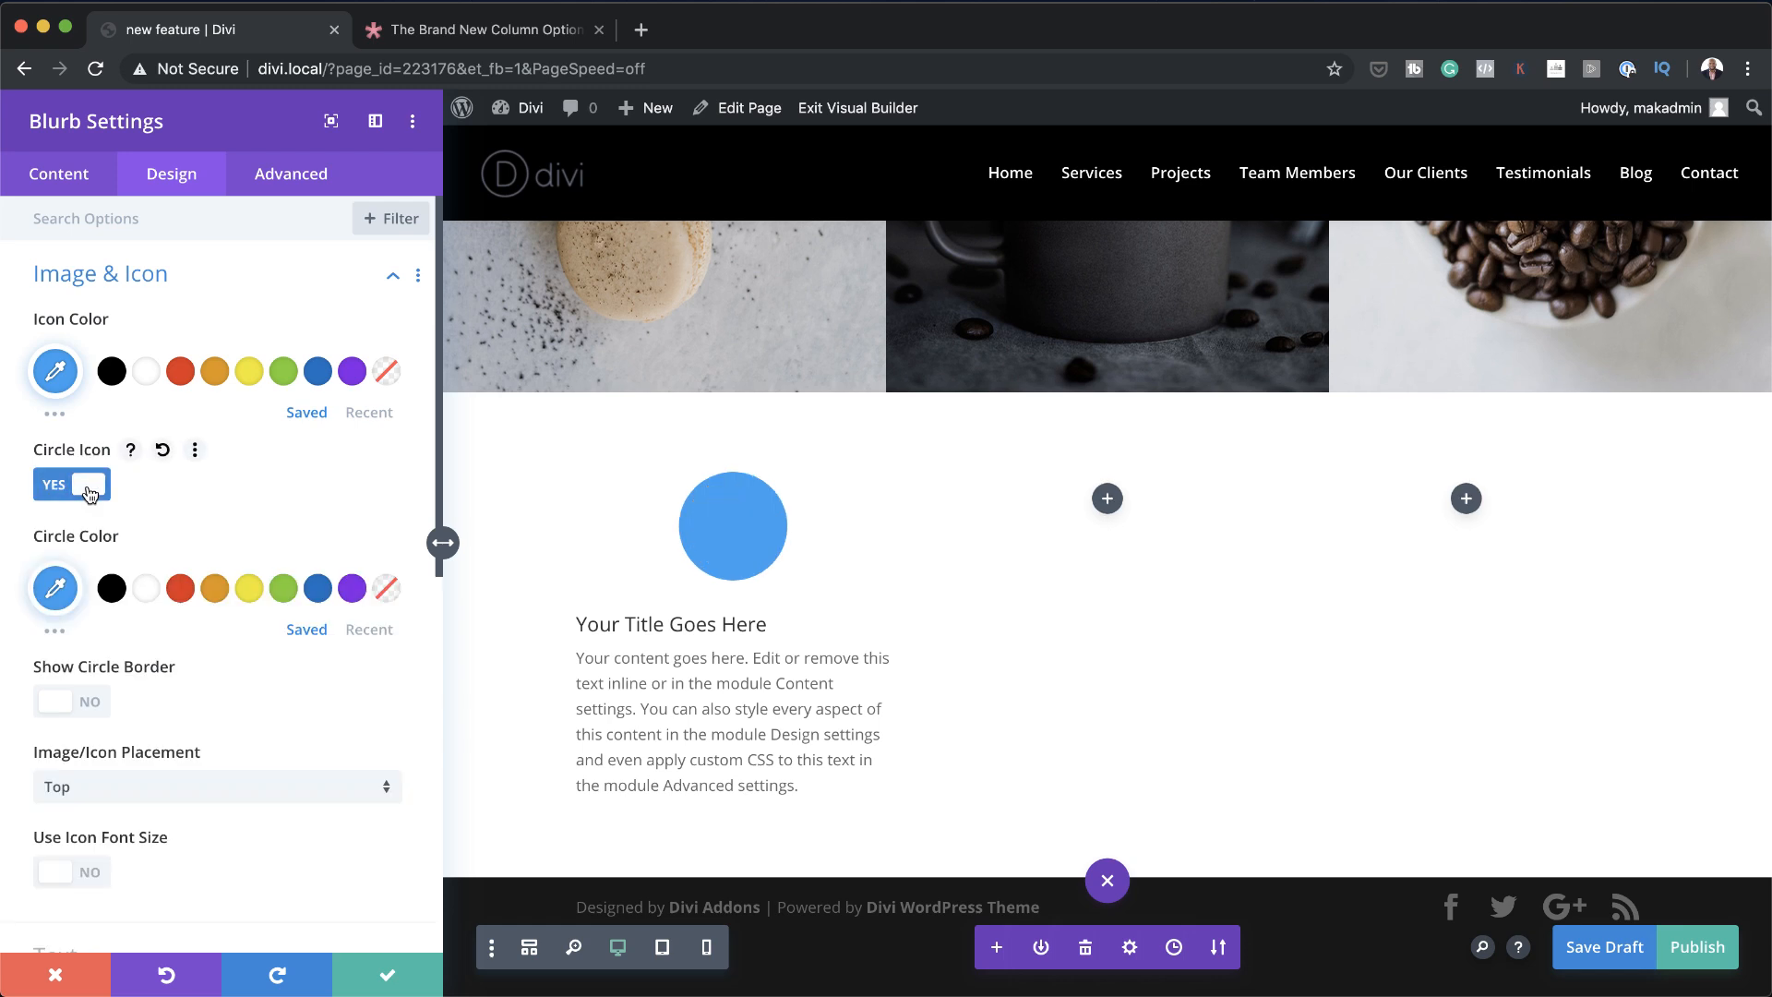
click(146, 591)
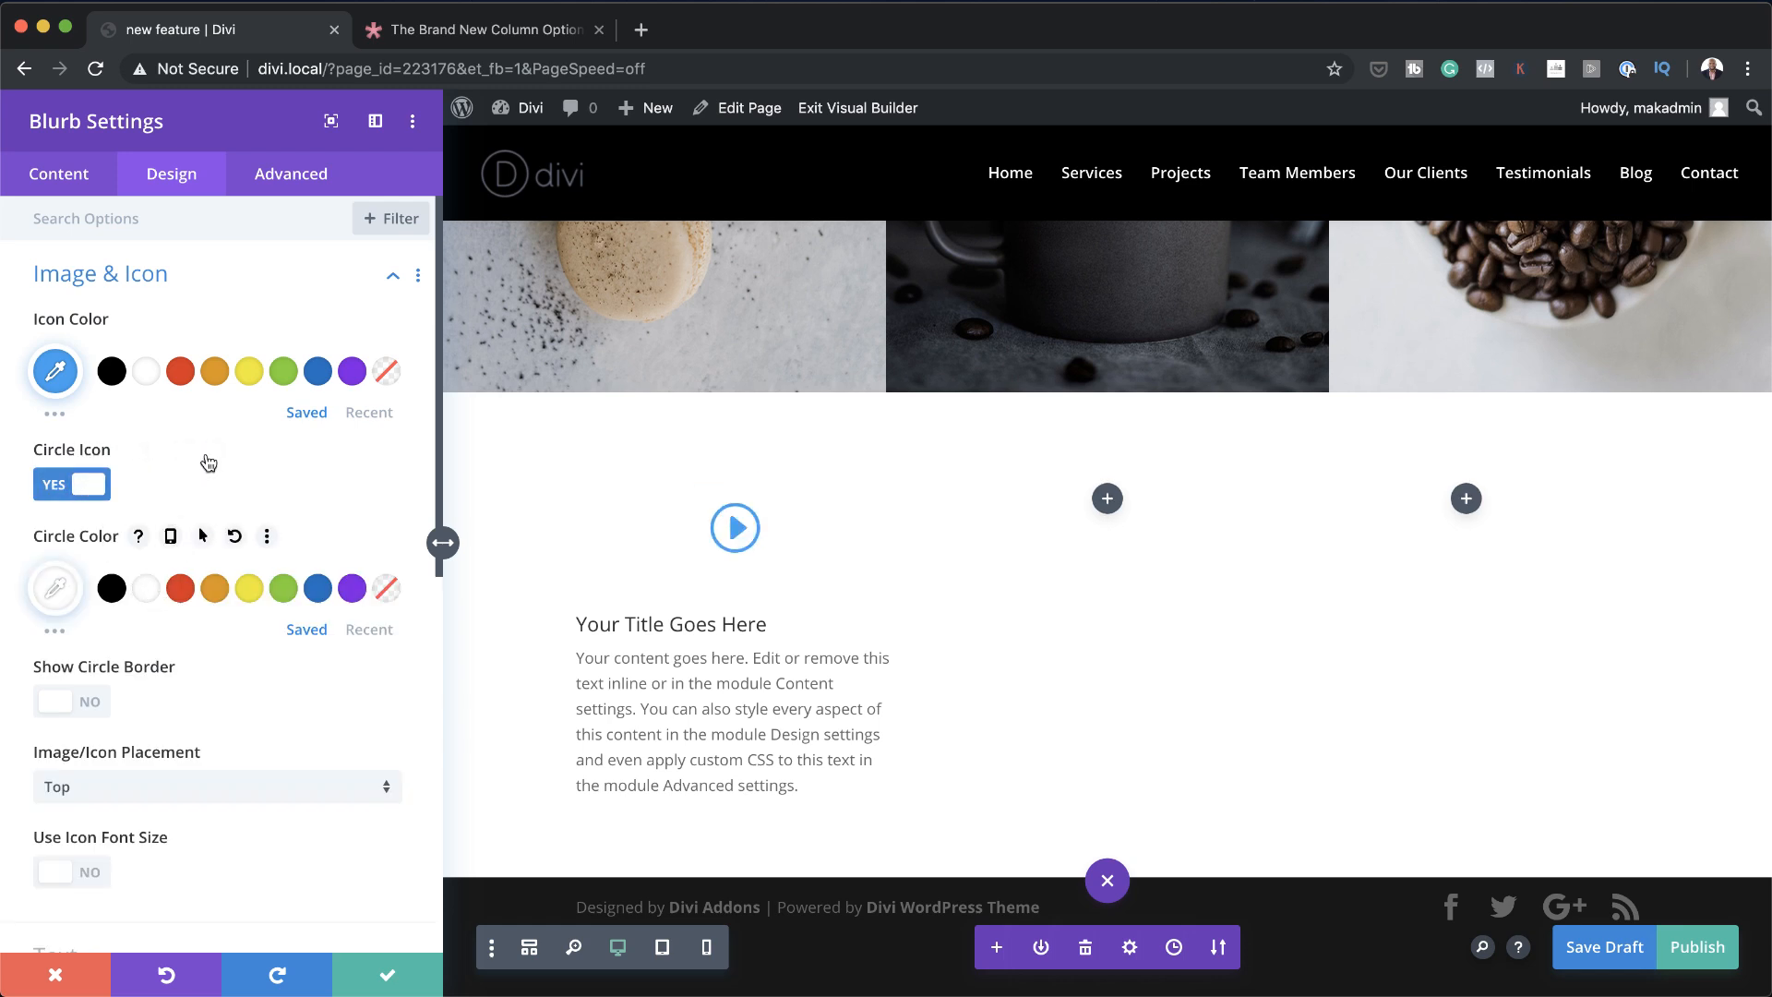
click(191, 375)
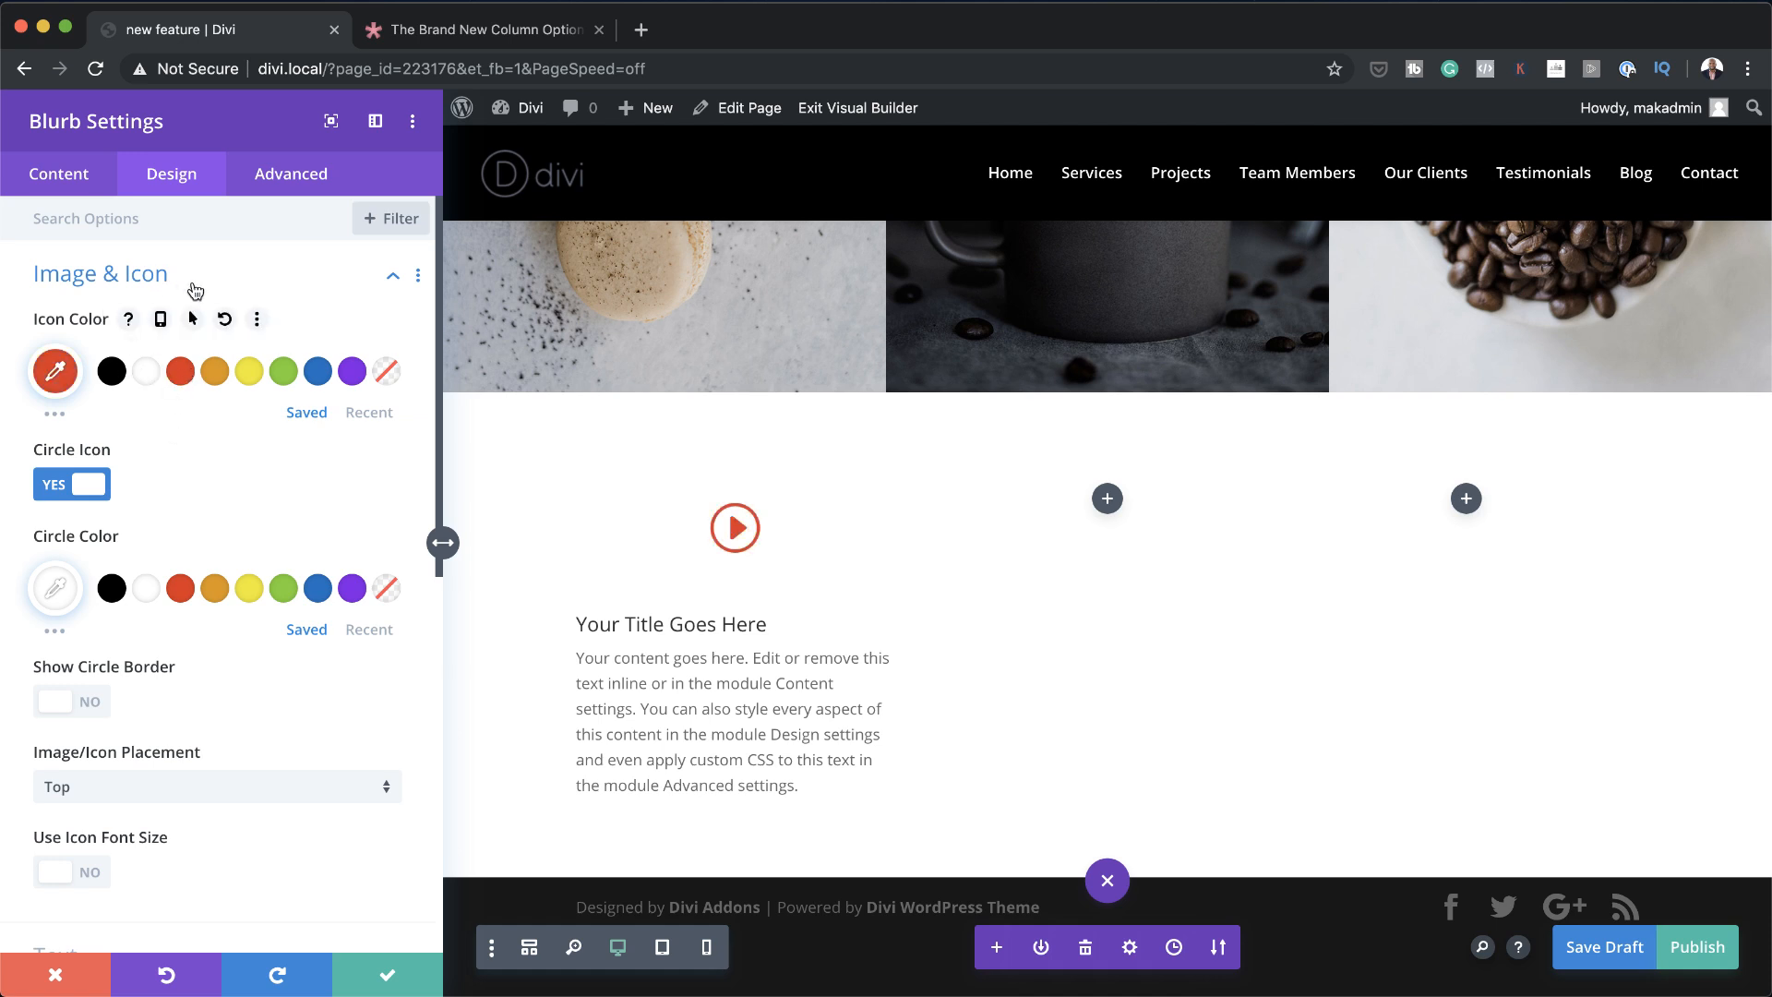
click(147, 375)
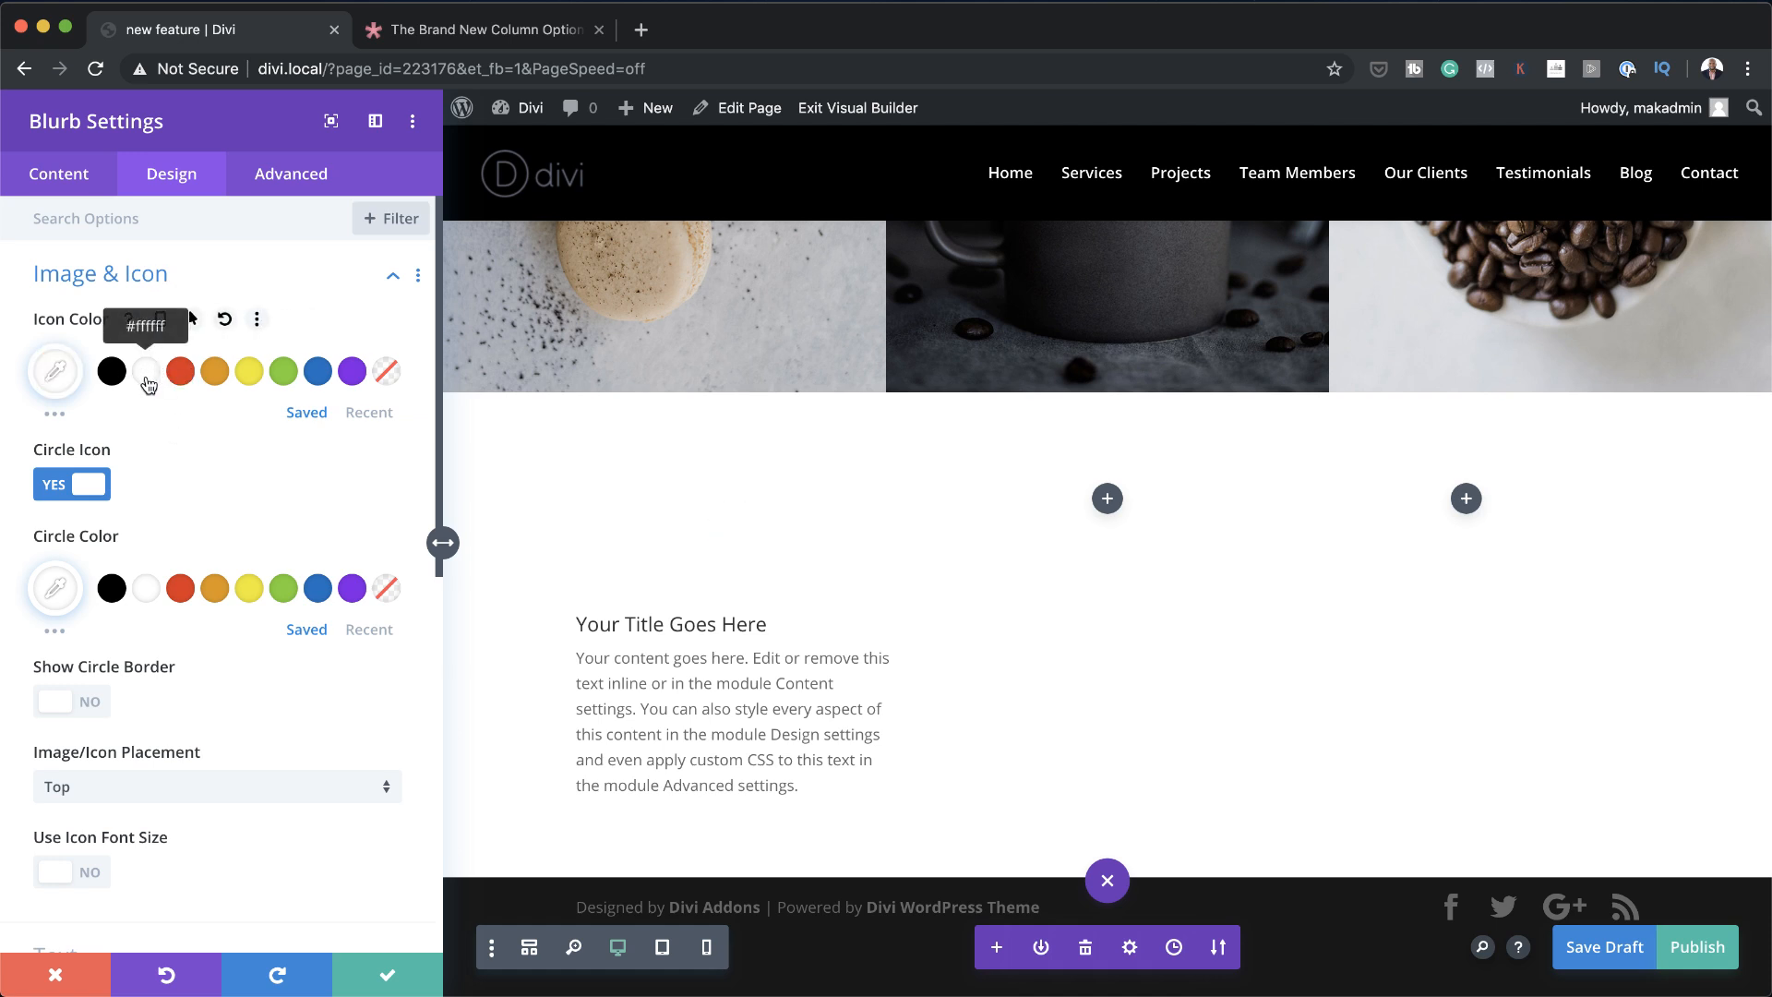
click(317, 591)
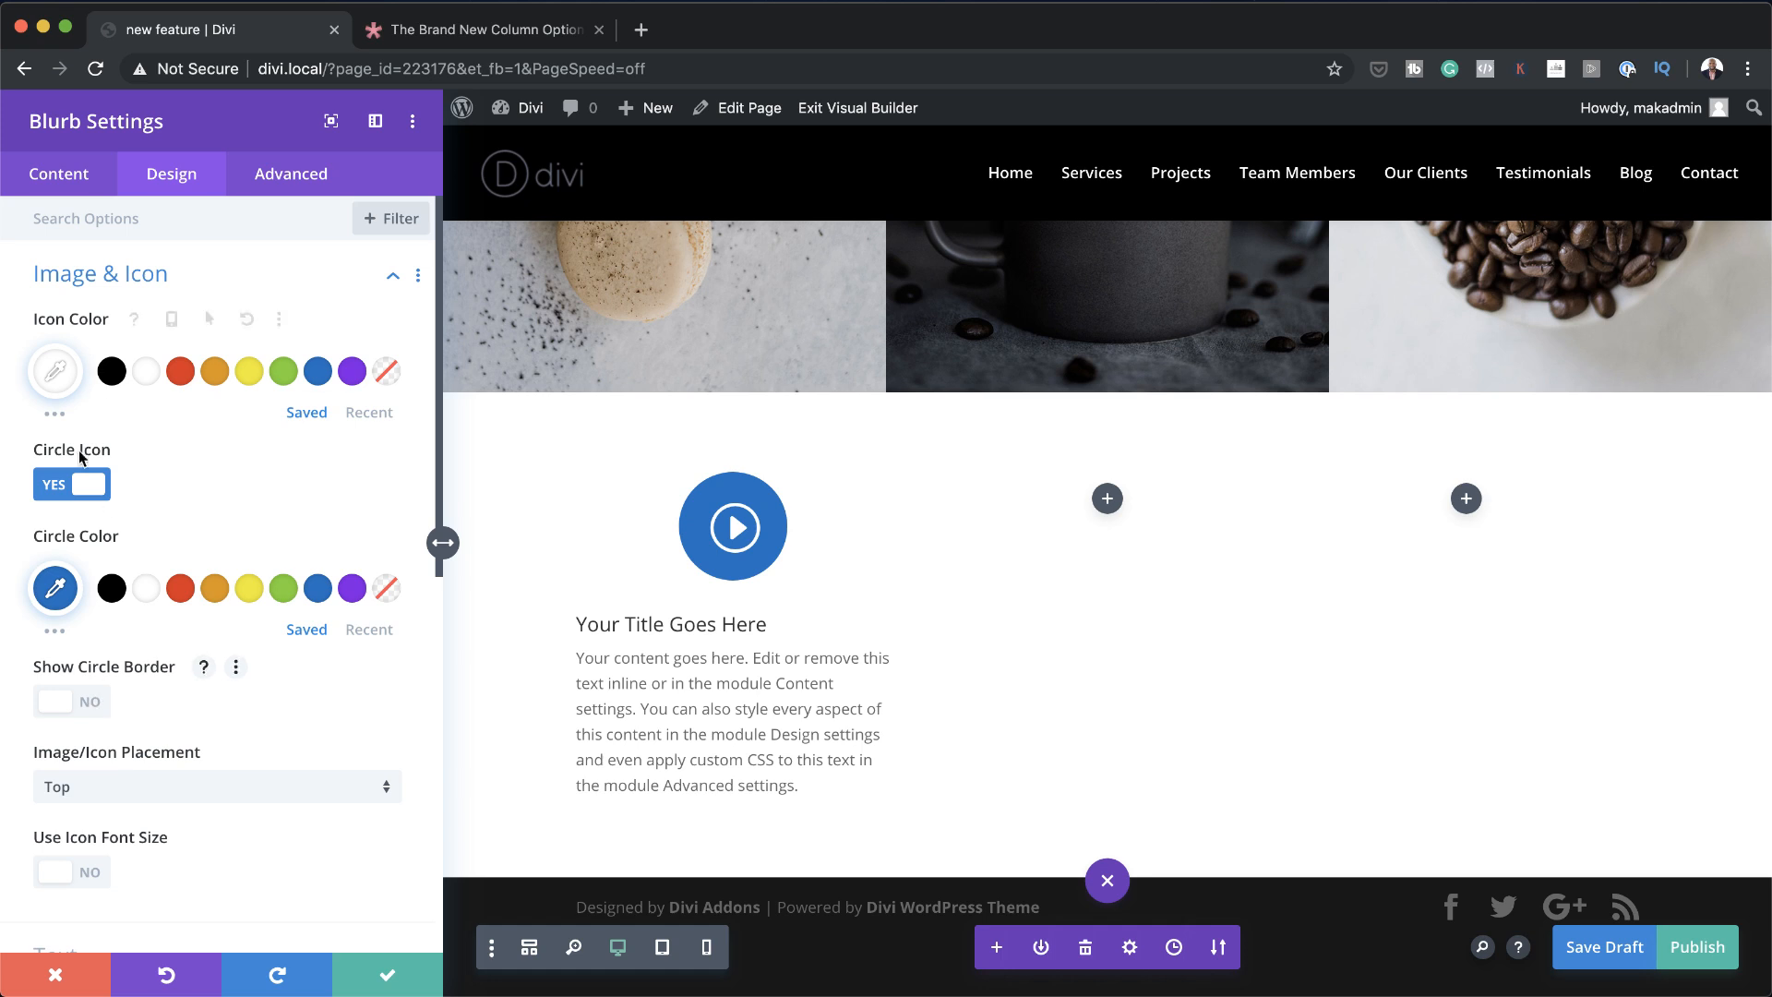
Enable a custom icon font size for the blurb, set it to 39px and save the module settings
scroll(146, 684, down, 1)
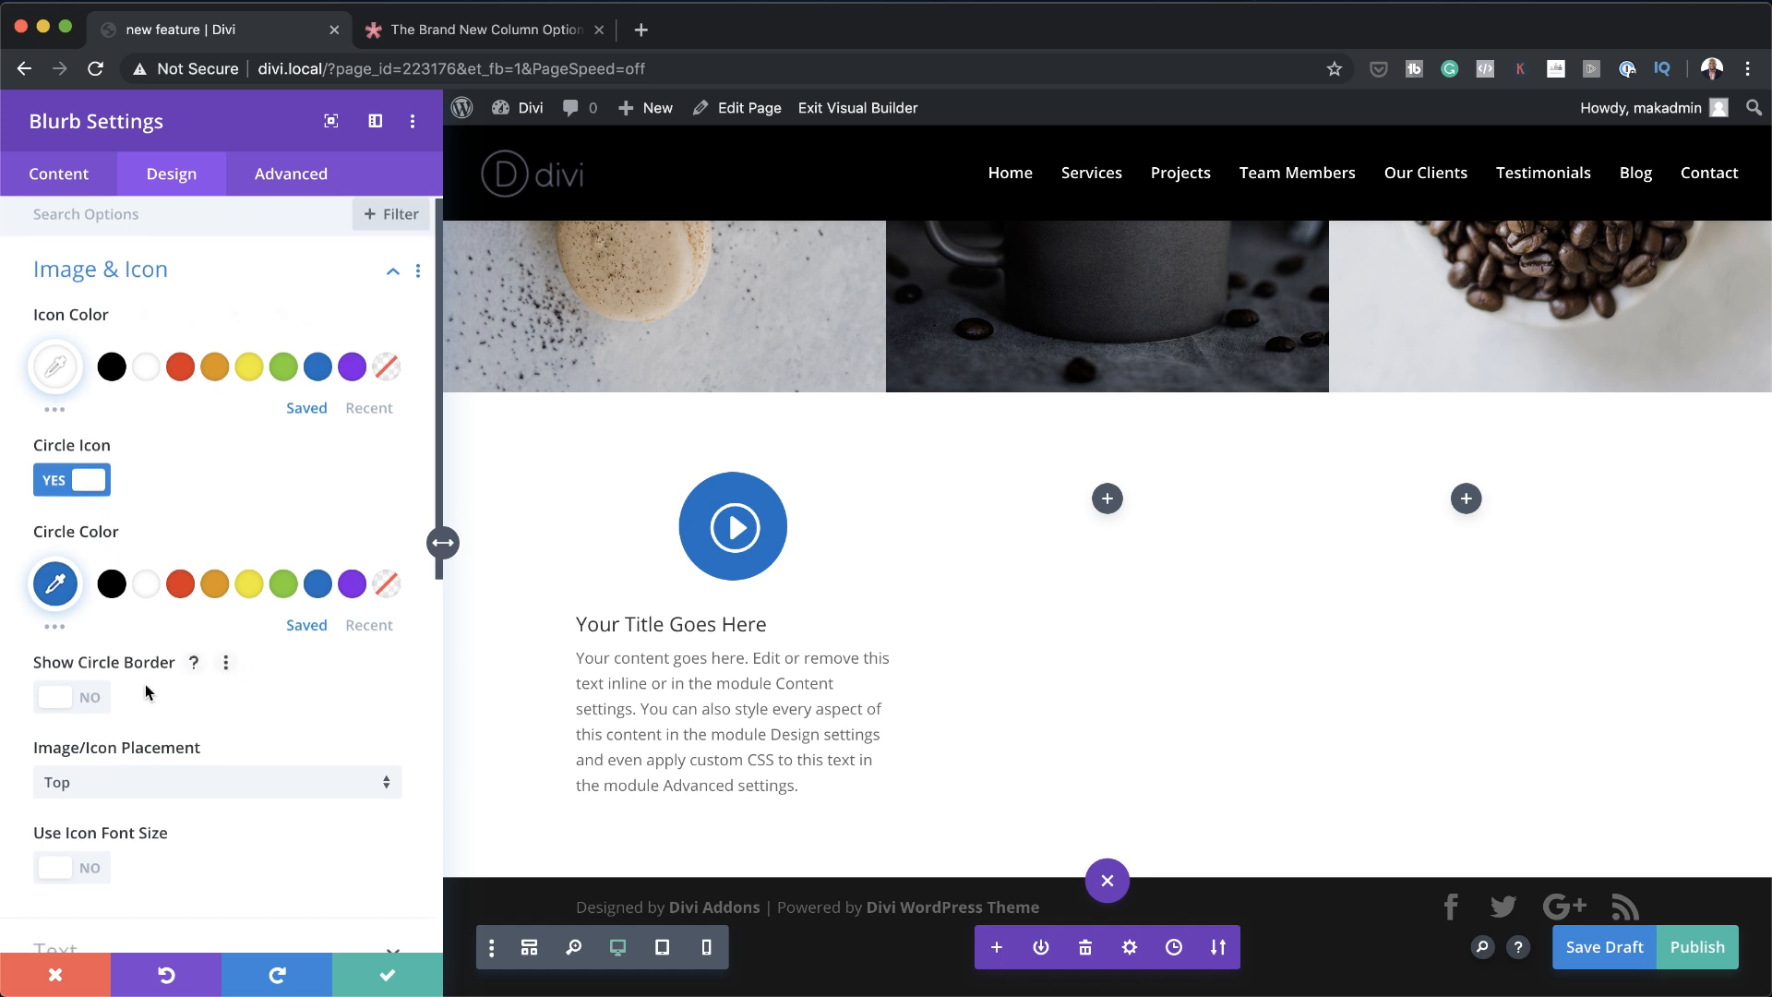
click(95, 865)
scroll(198, 857, down, 2)
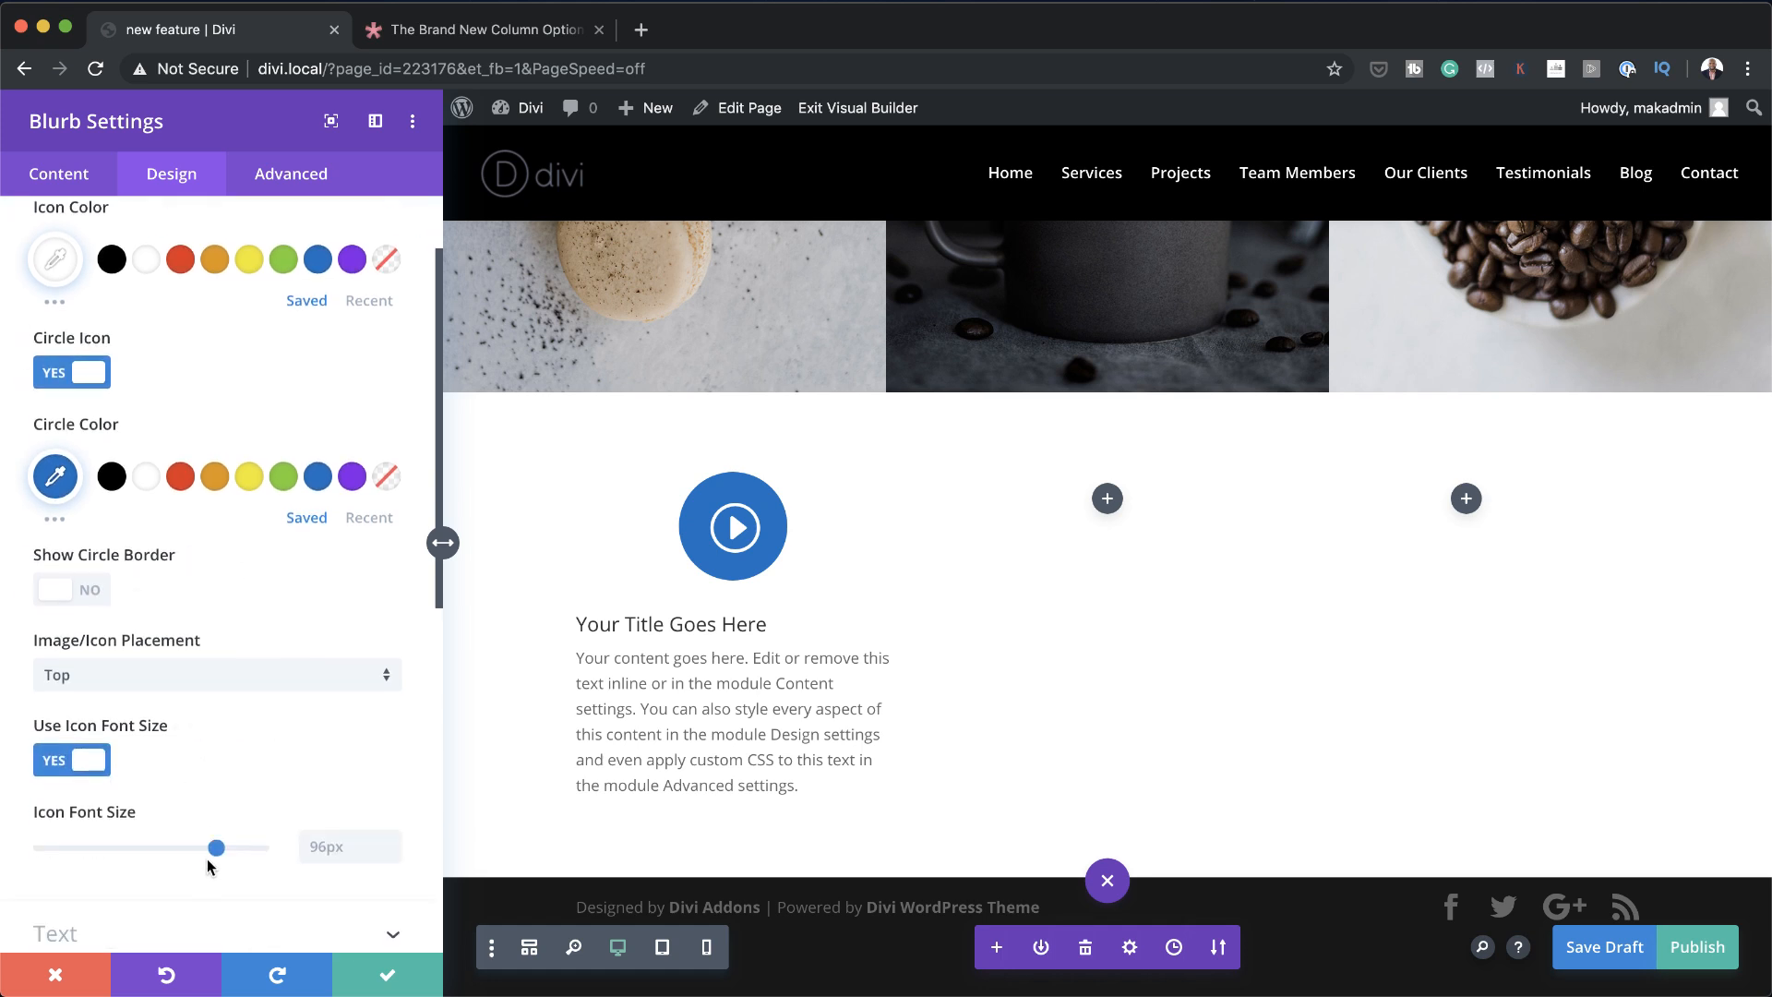
drag(207, 858, 111, 856)
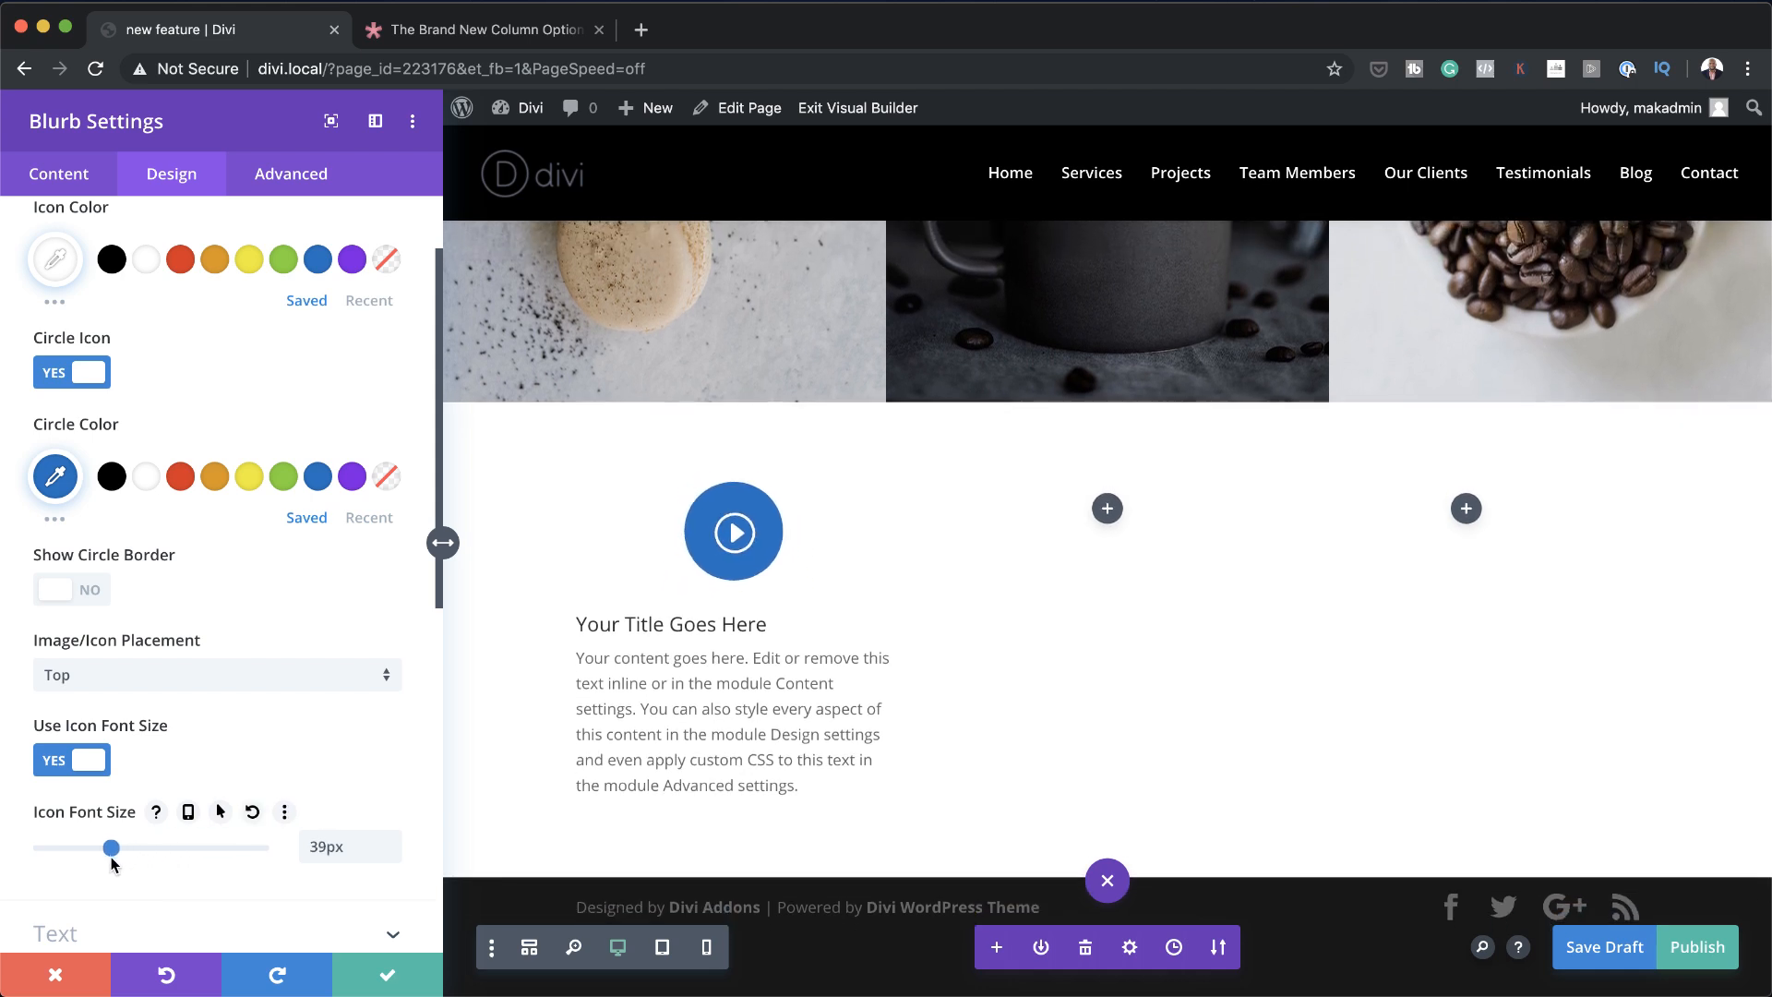
click(387, 975)
Duplicate the blurb module and move copies so that each of the three columns holds one
scroll(759, 597, down, 2)
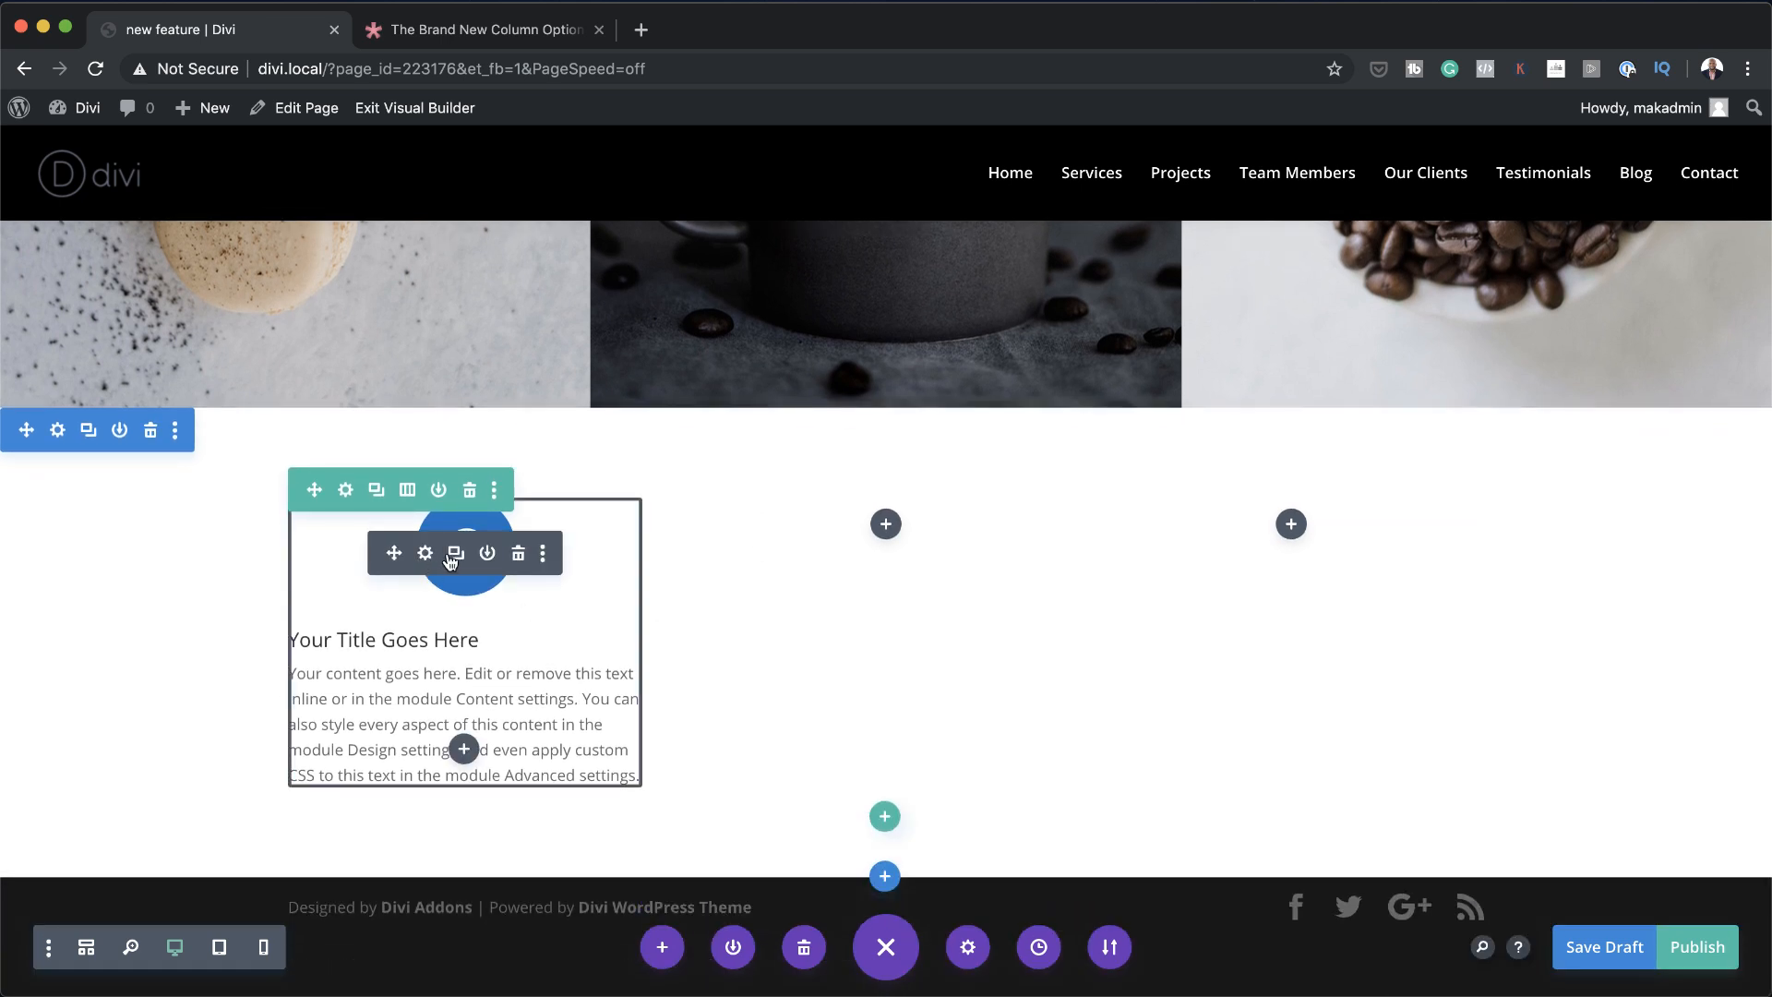
click(456, 553)
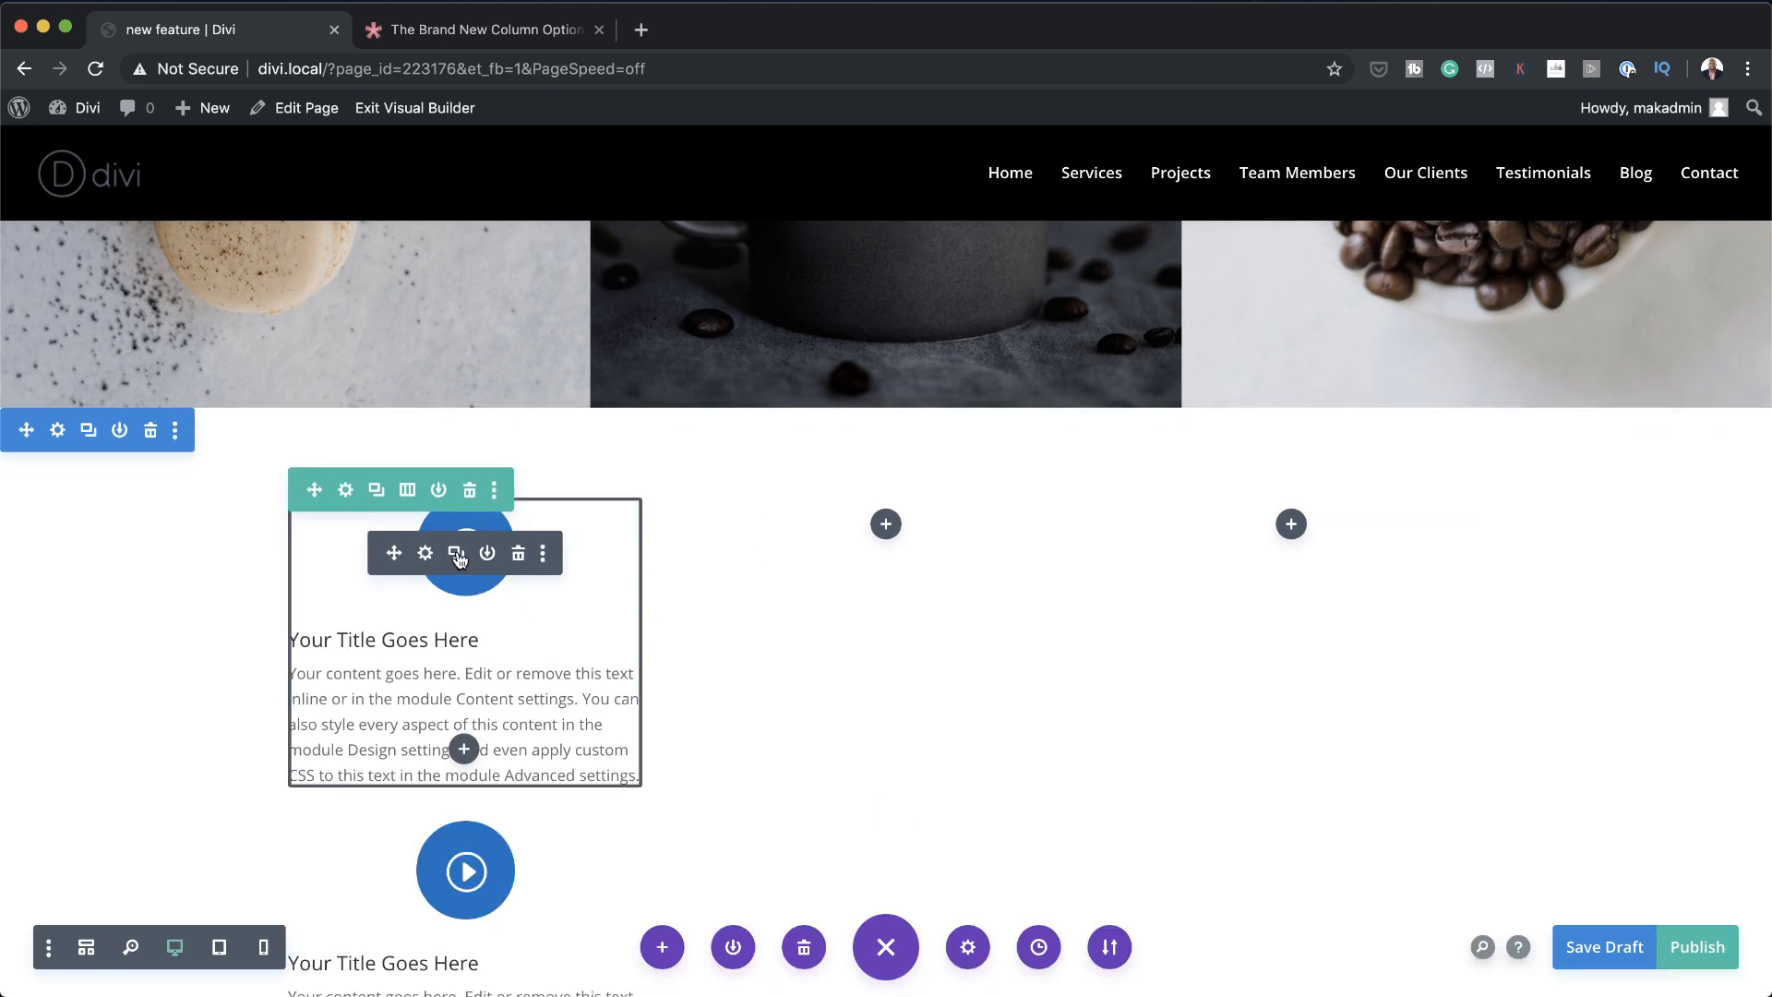
drag(406, 553, 913, 526)
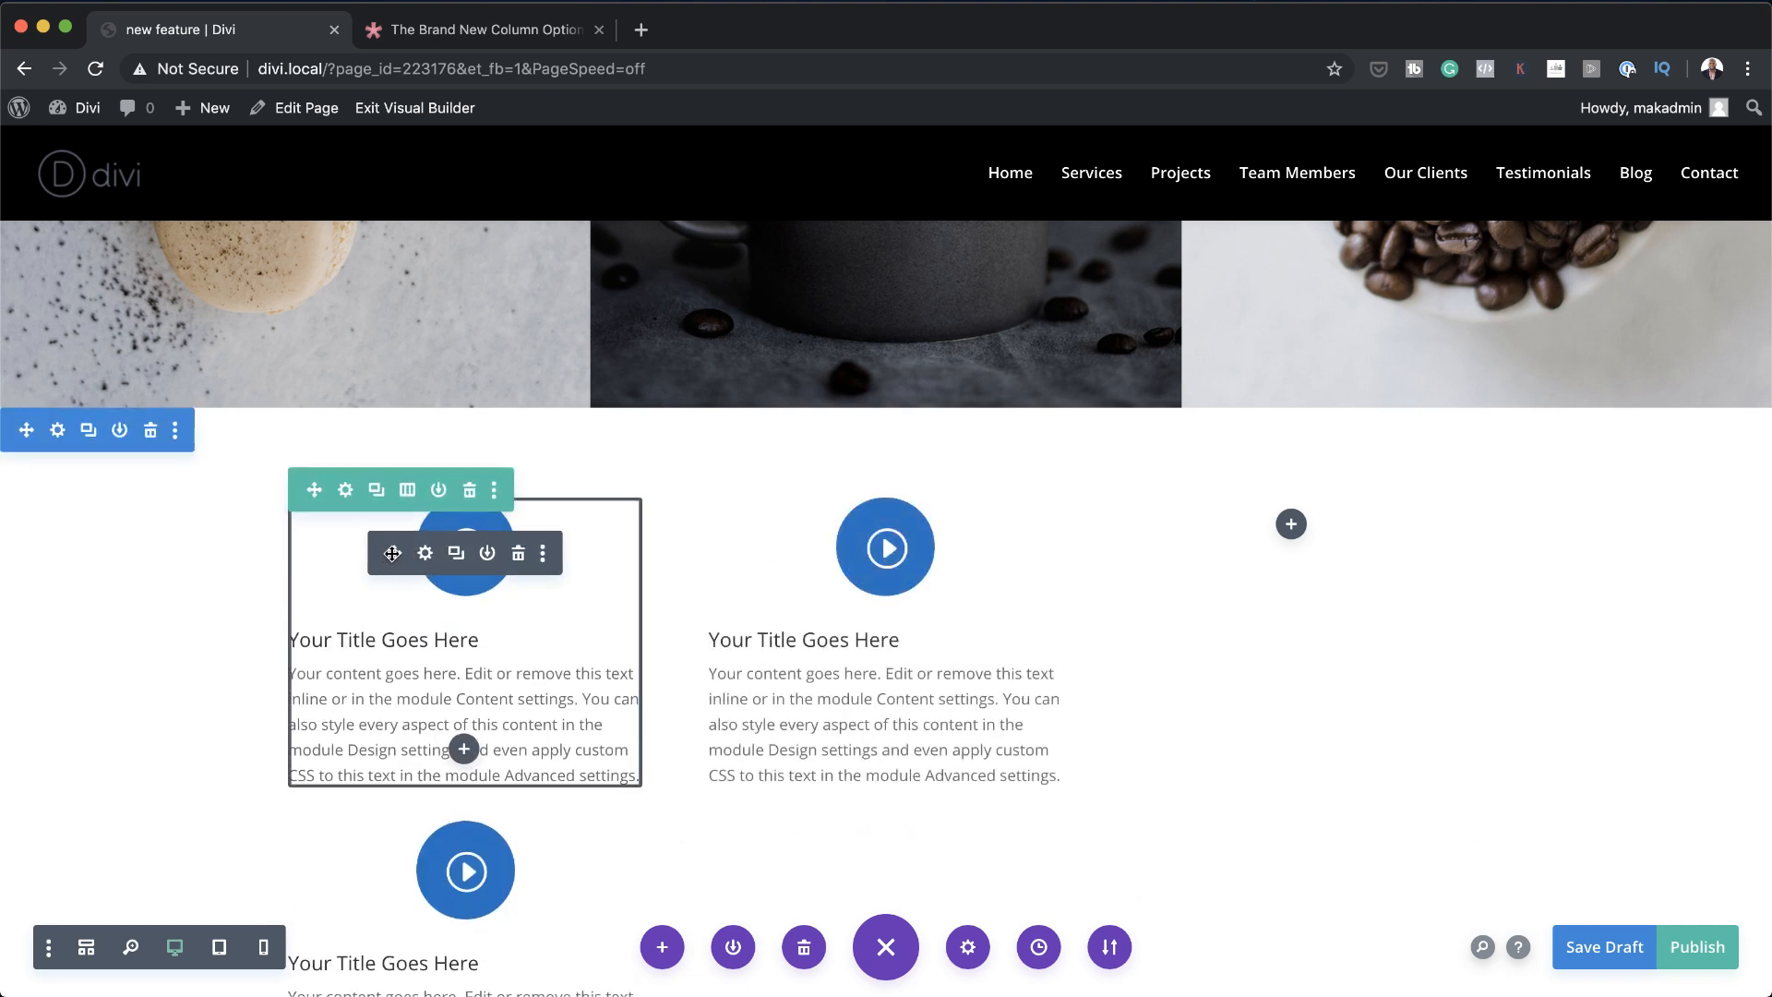
drag(392, 552, 1301, 548)
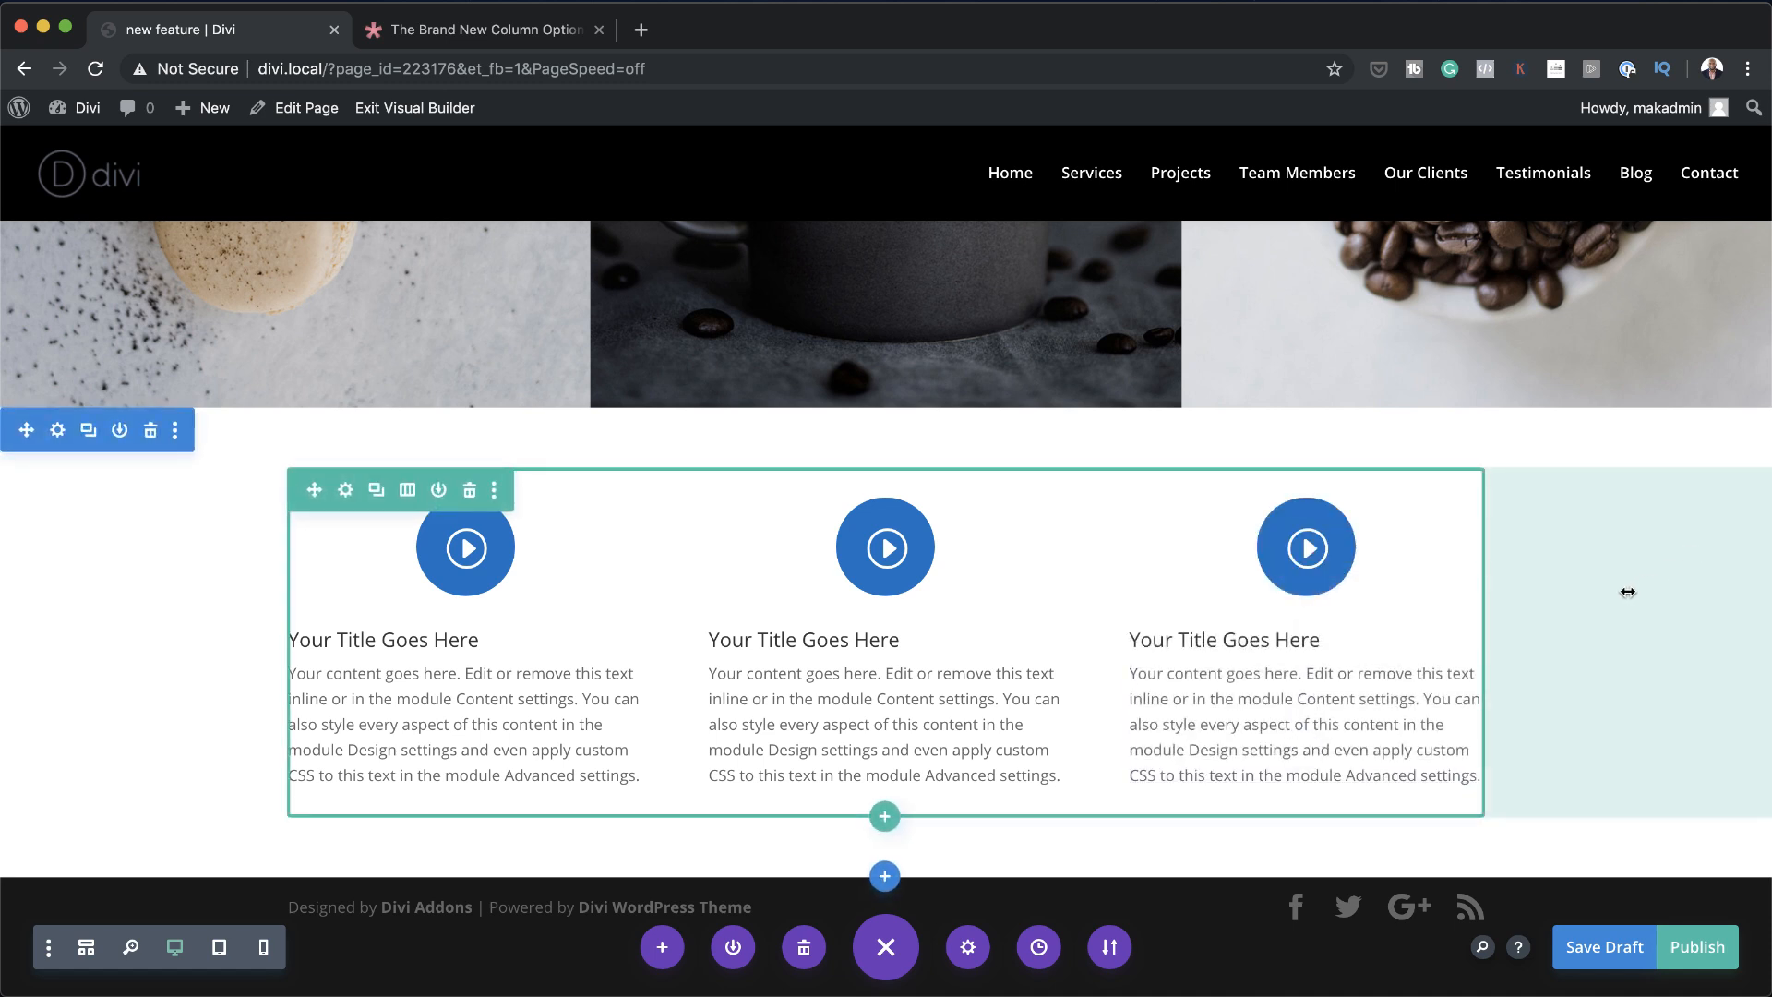
Give the three-column blurb row a black background color in its row settings
click(346, 491)
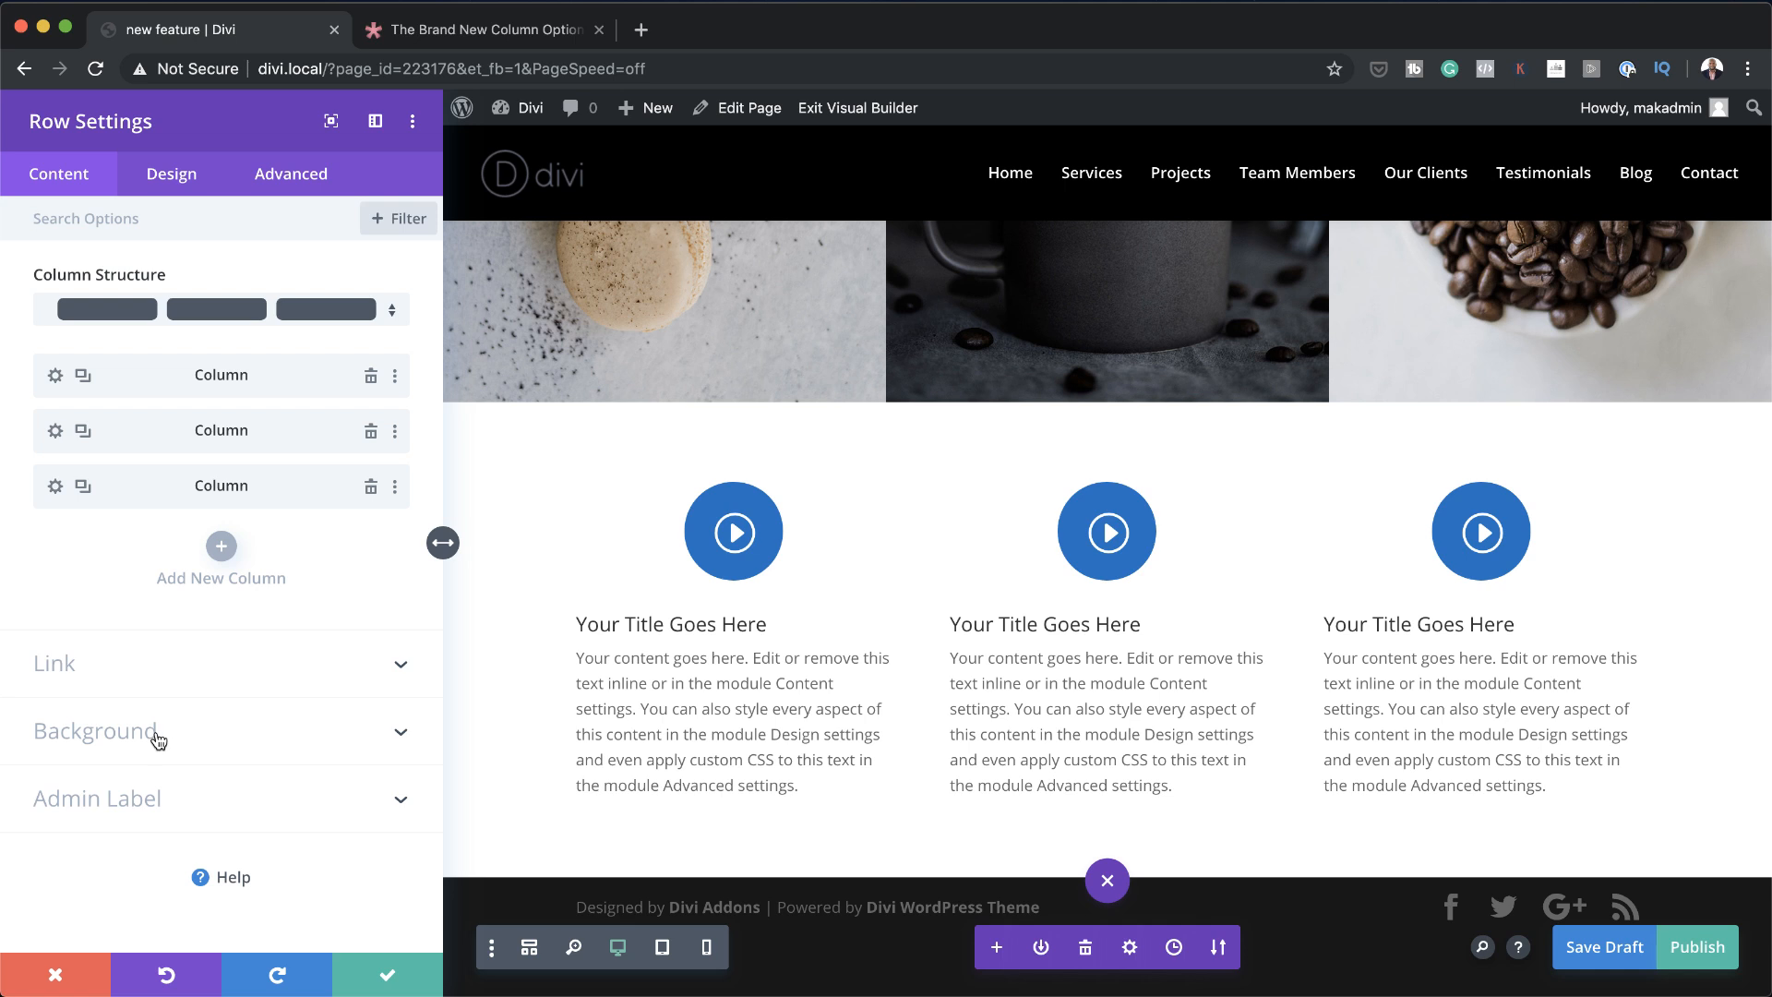
click(164, 185)
click(70, 180)
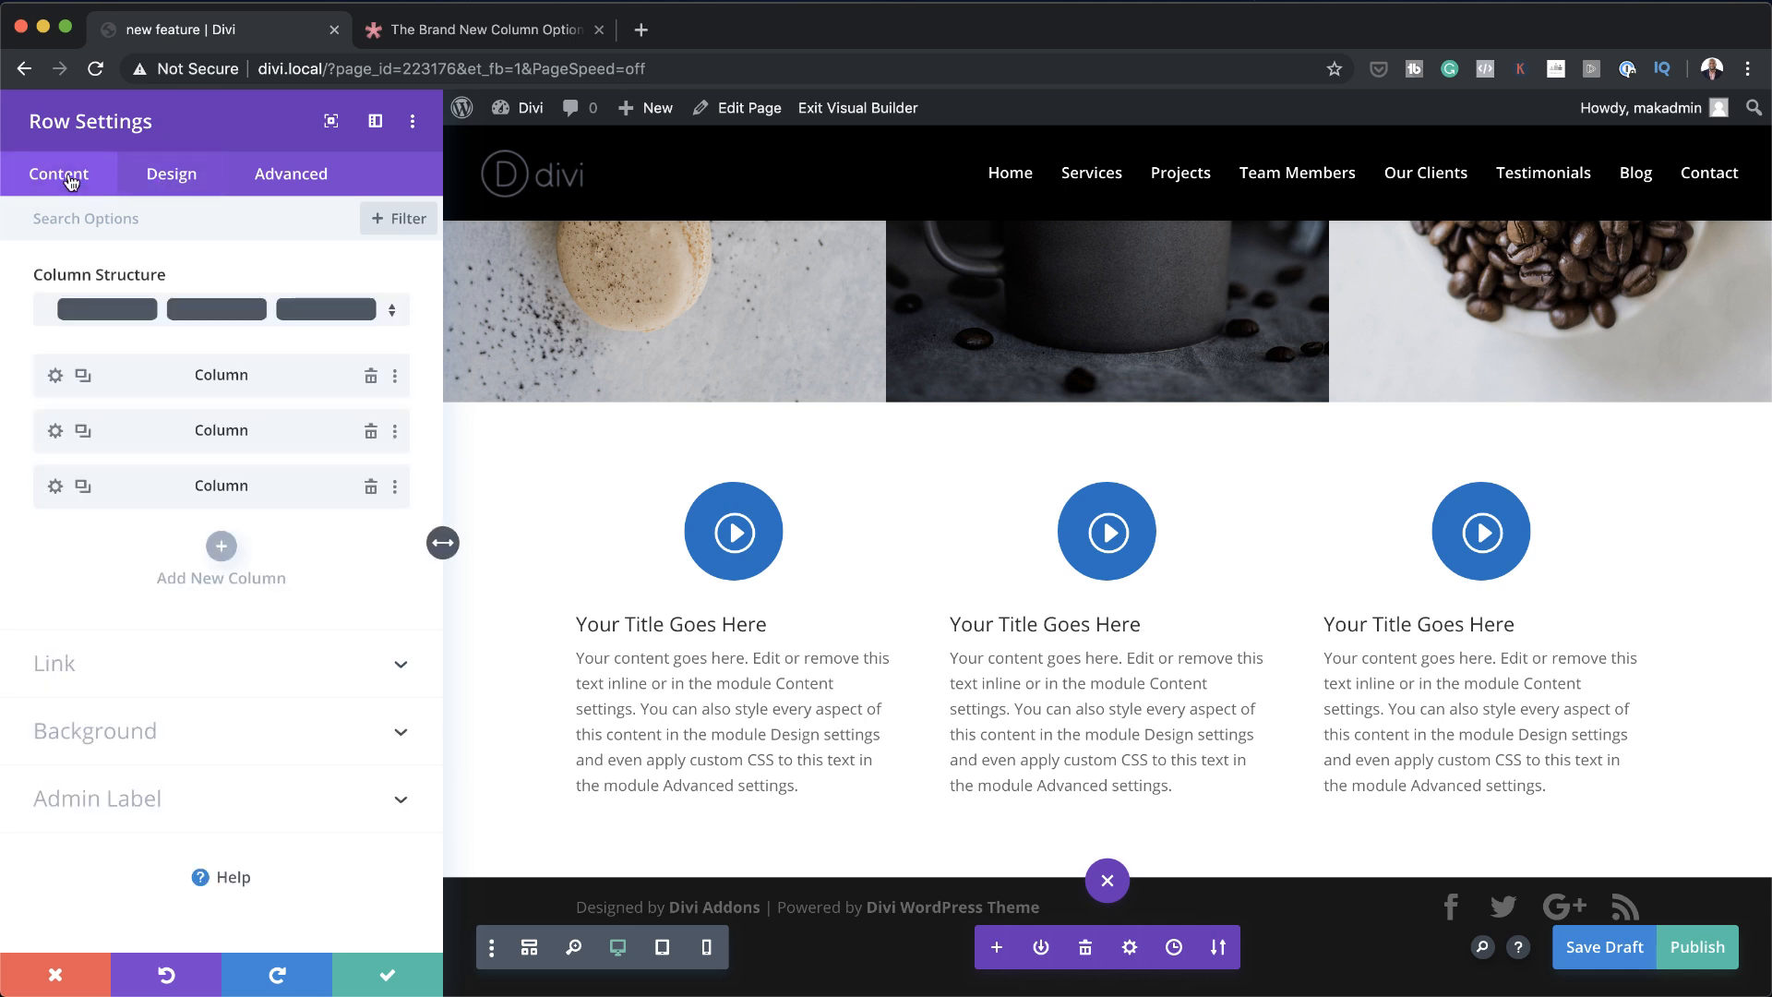
click(114, 740)
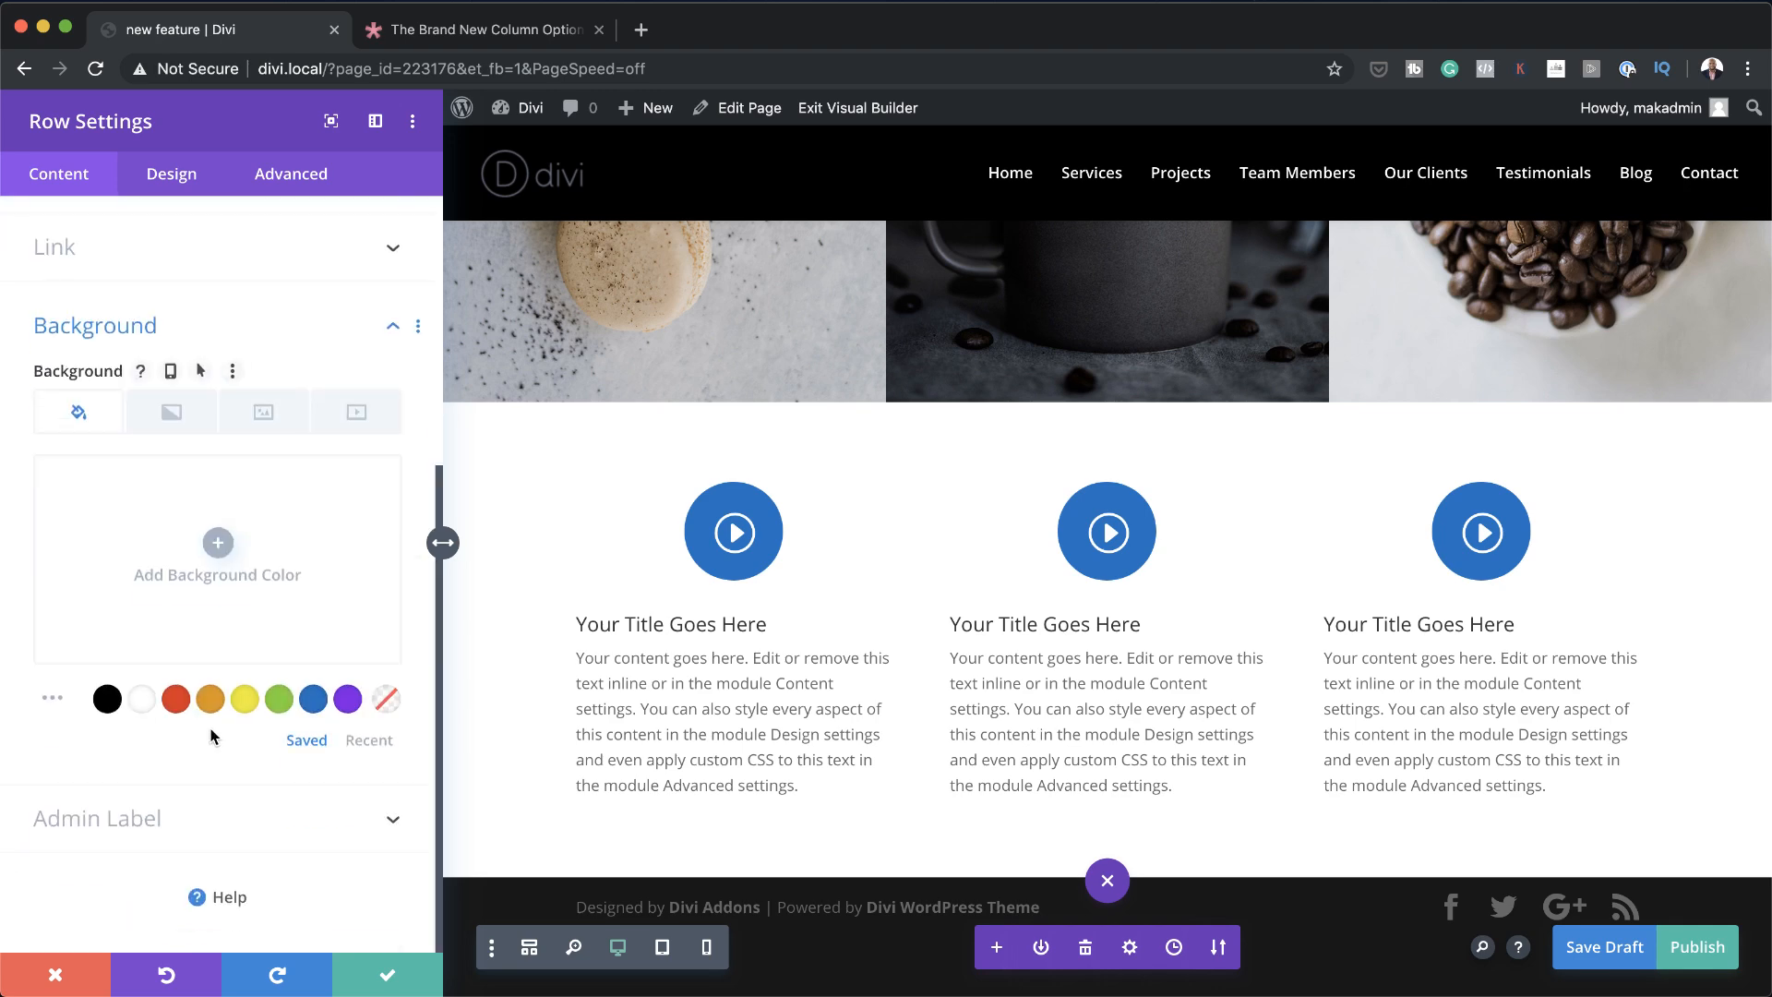
click(108, 700)
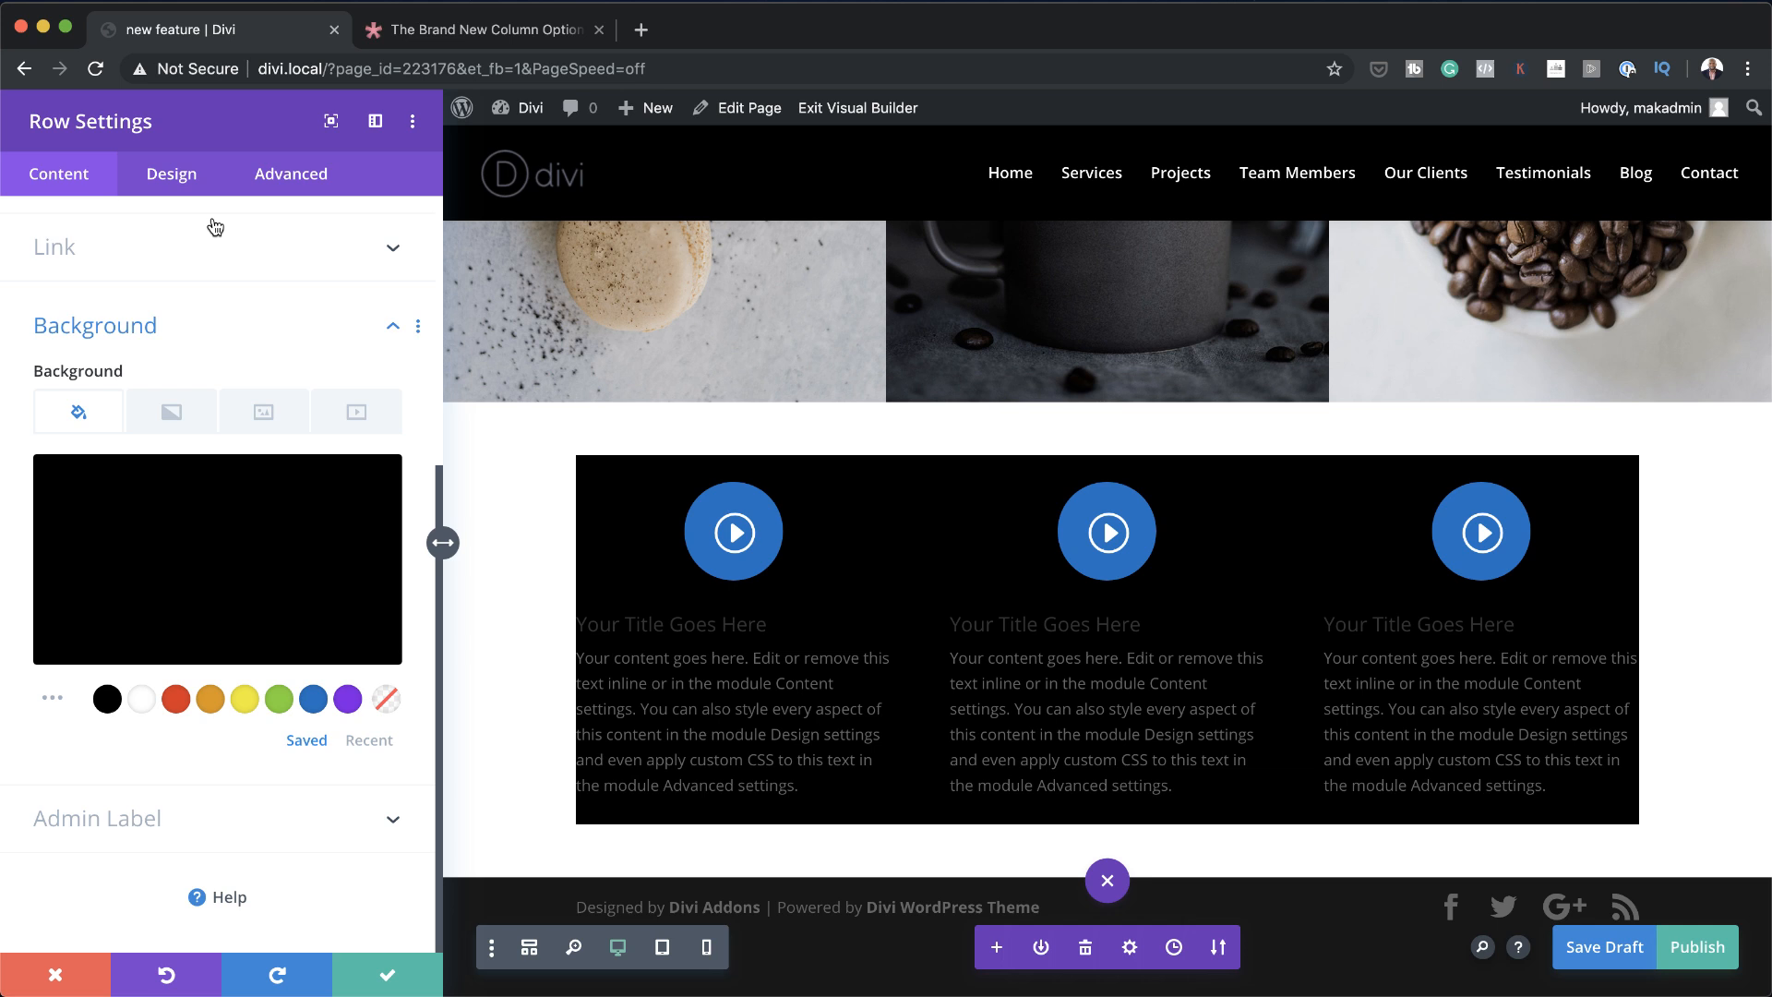
Give the first column of the blurb row a red background color in its own column settings
click(168, 179)
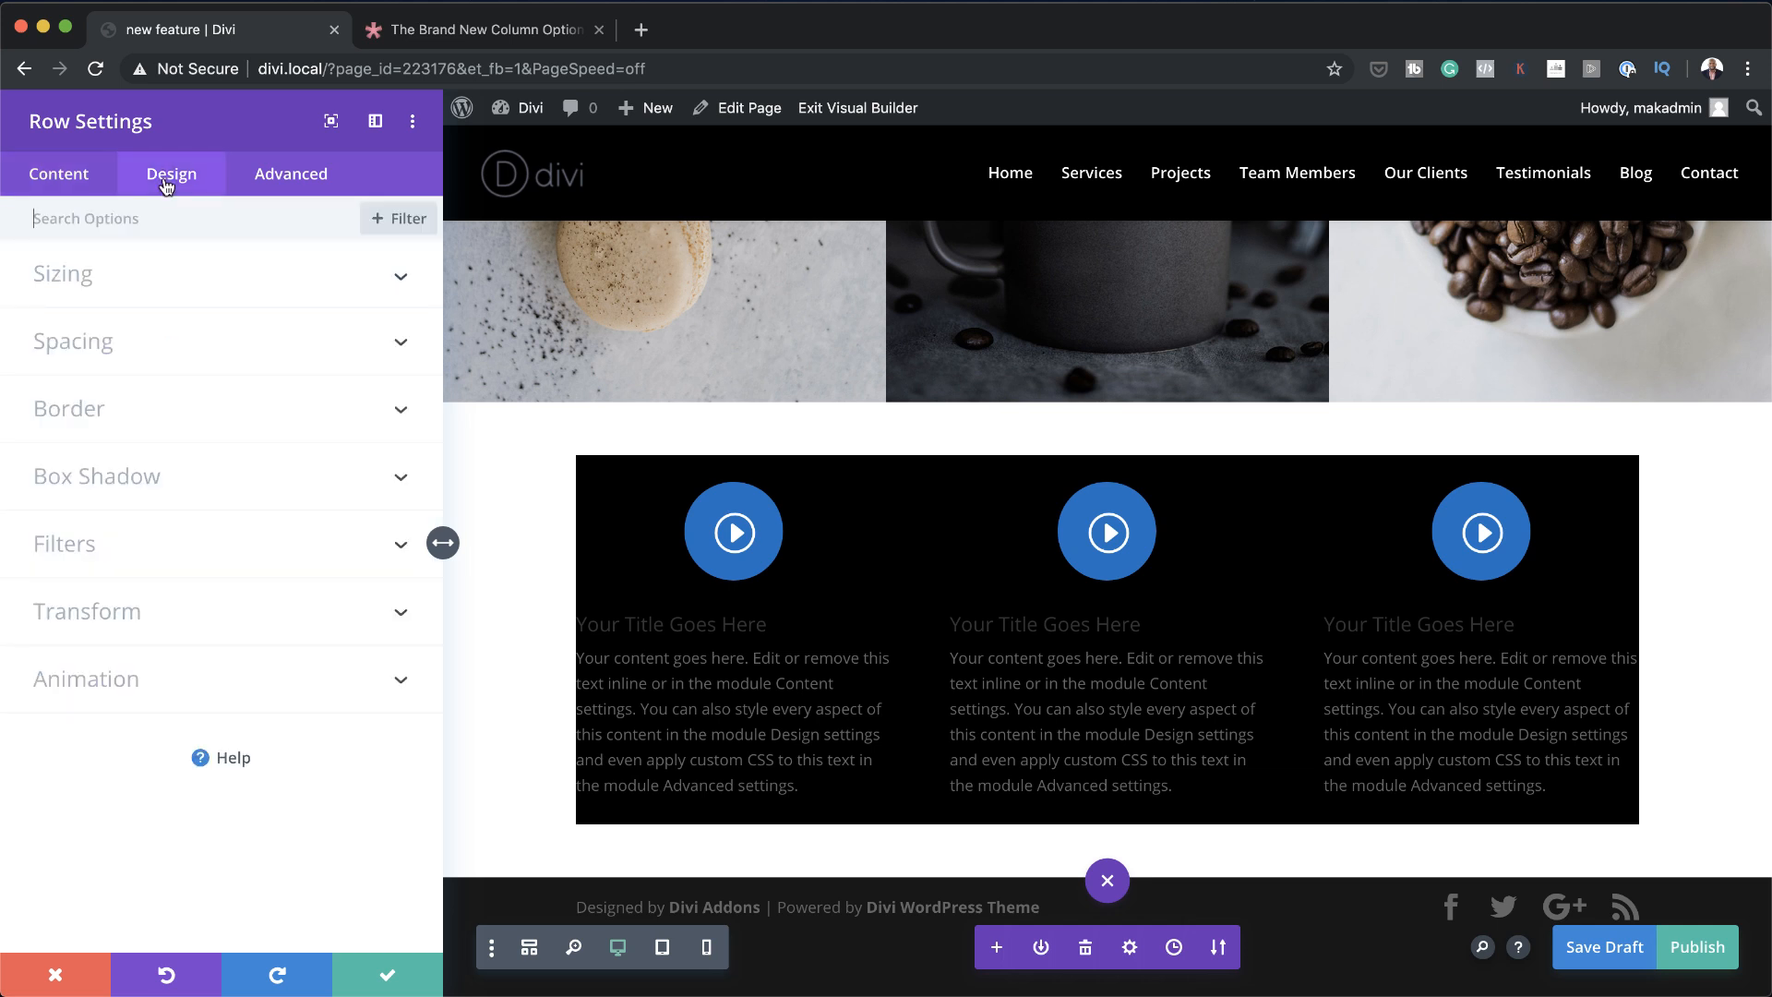
click(58, 181)
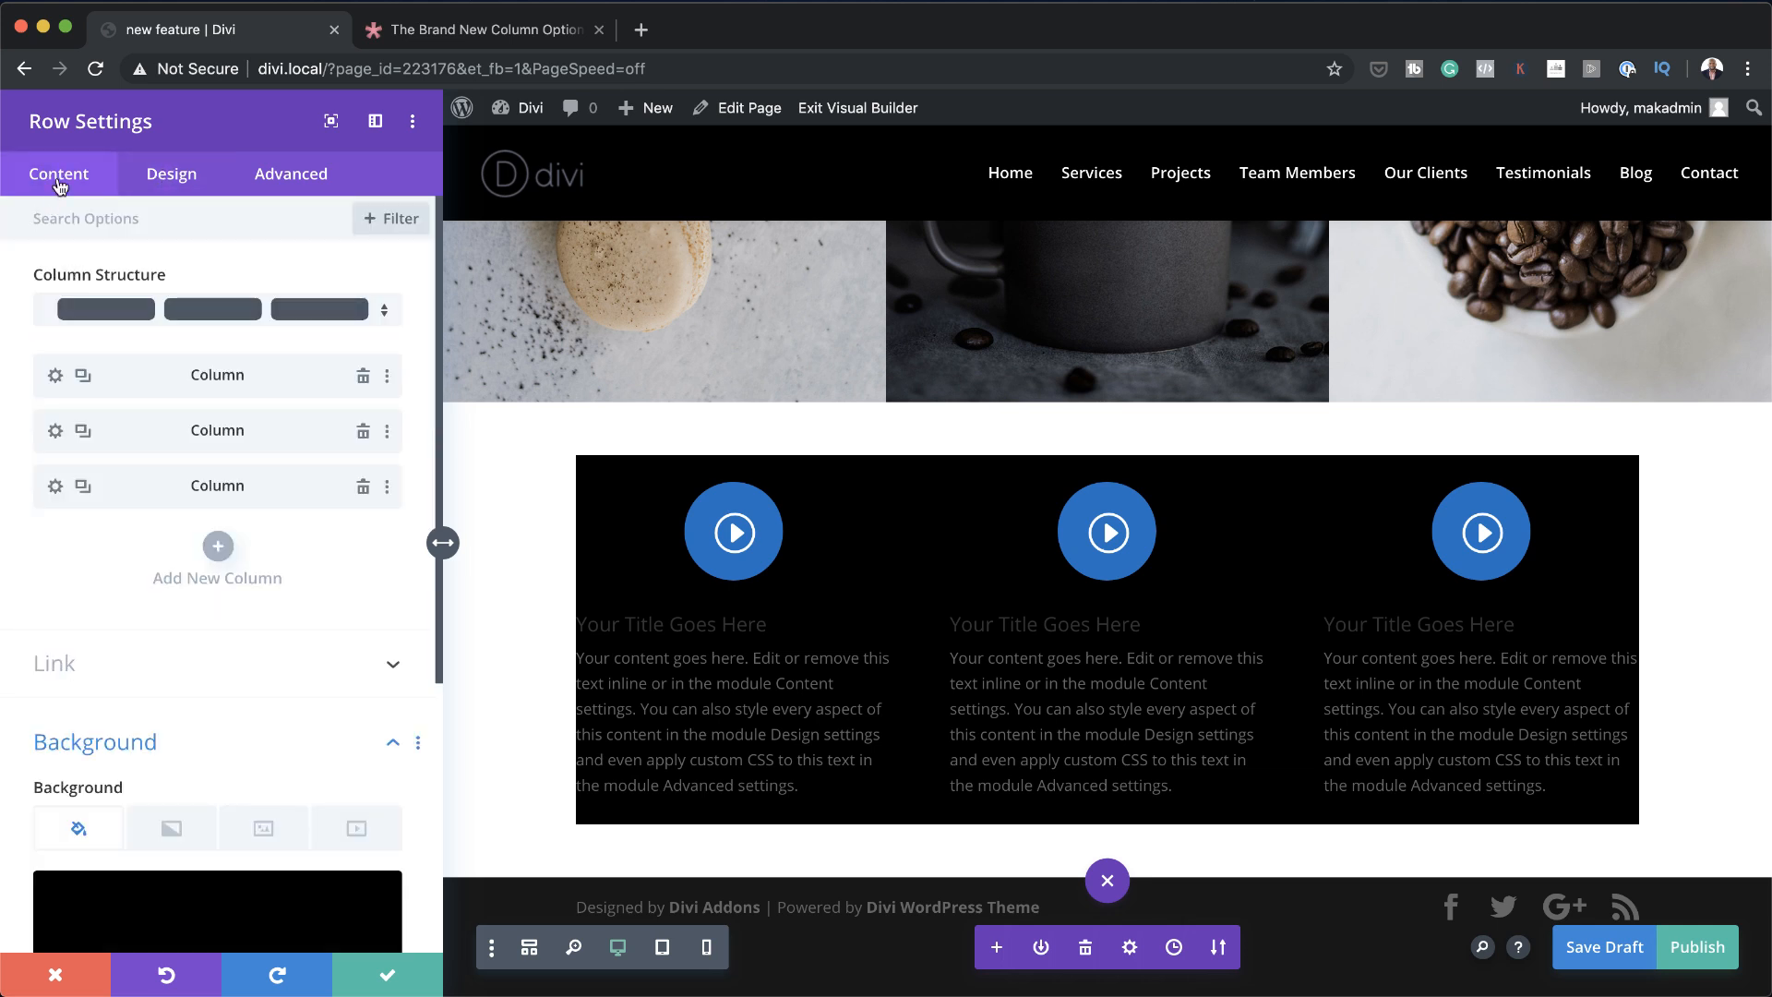
click(56, 376)
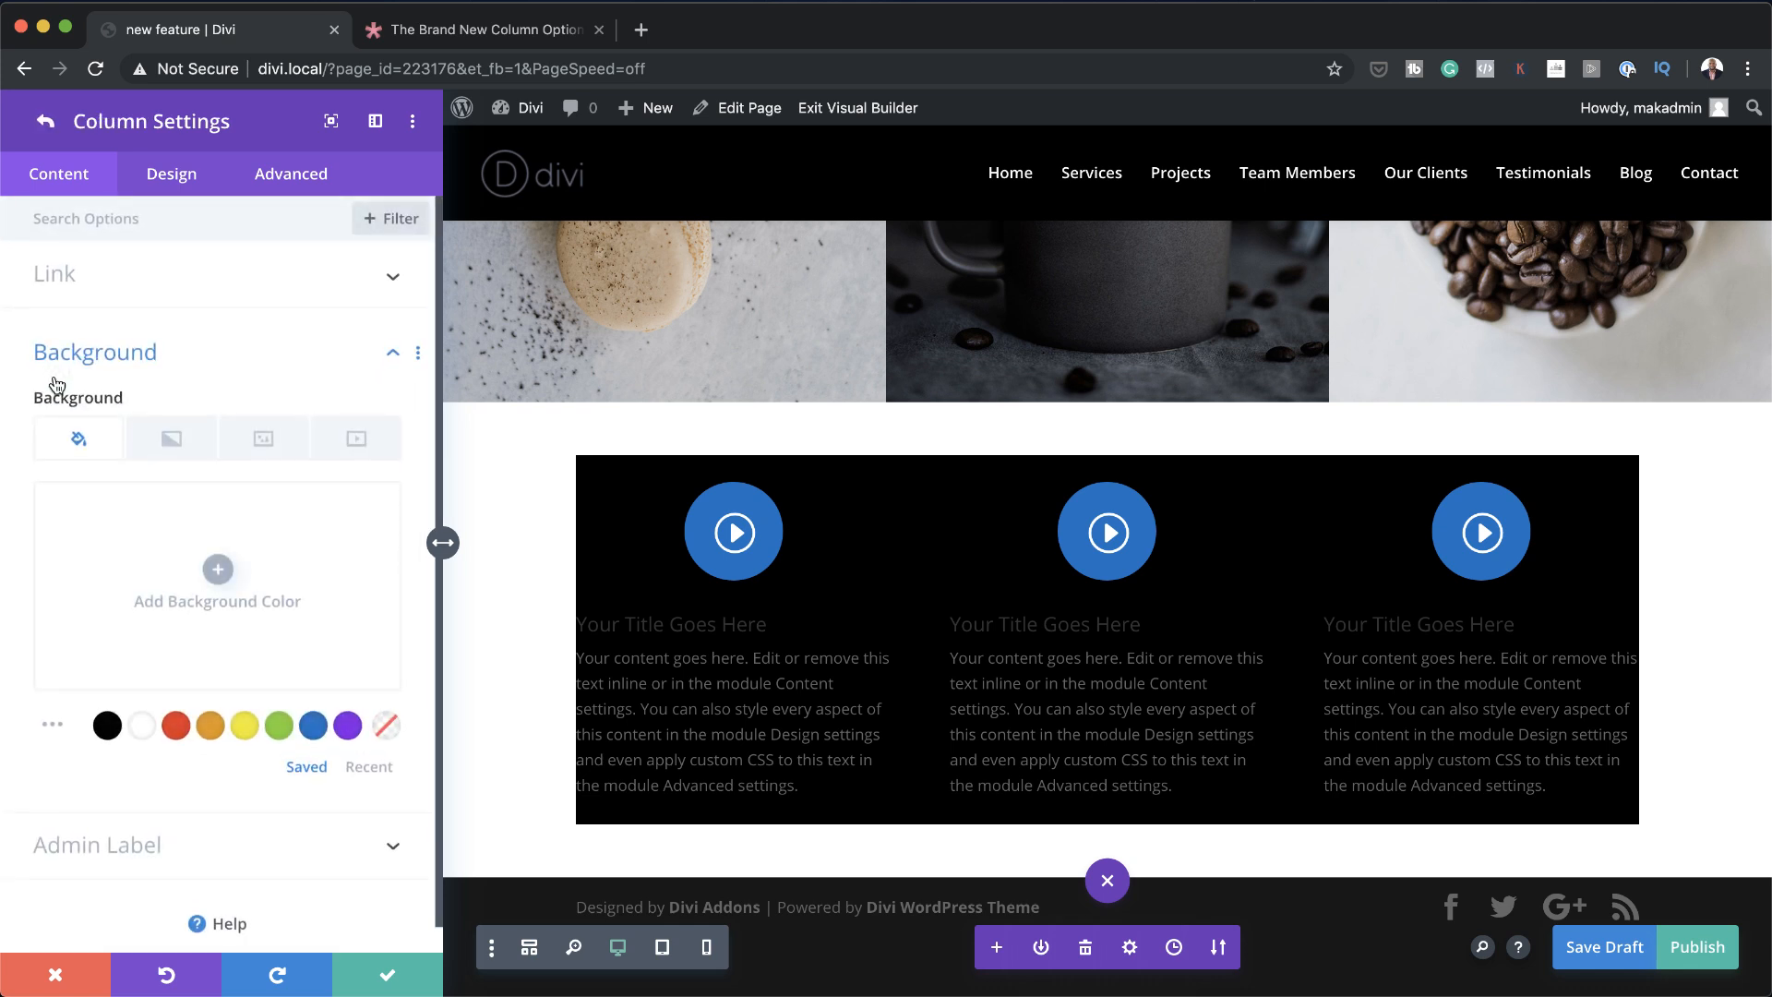
click(175, 726)
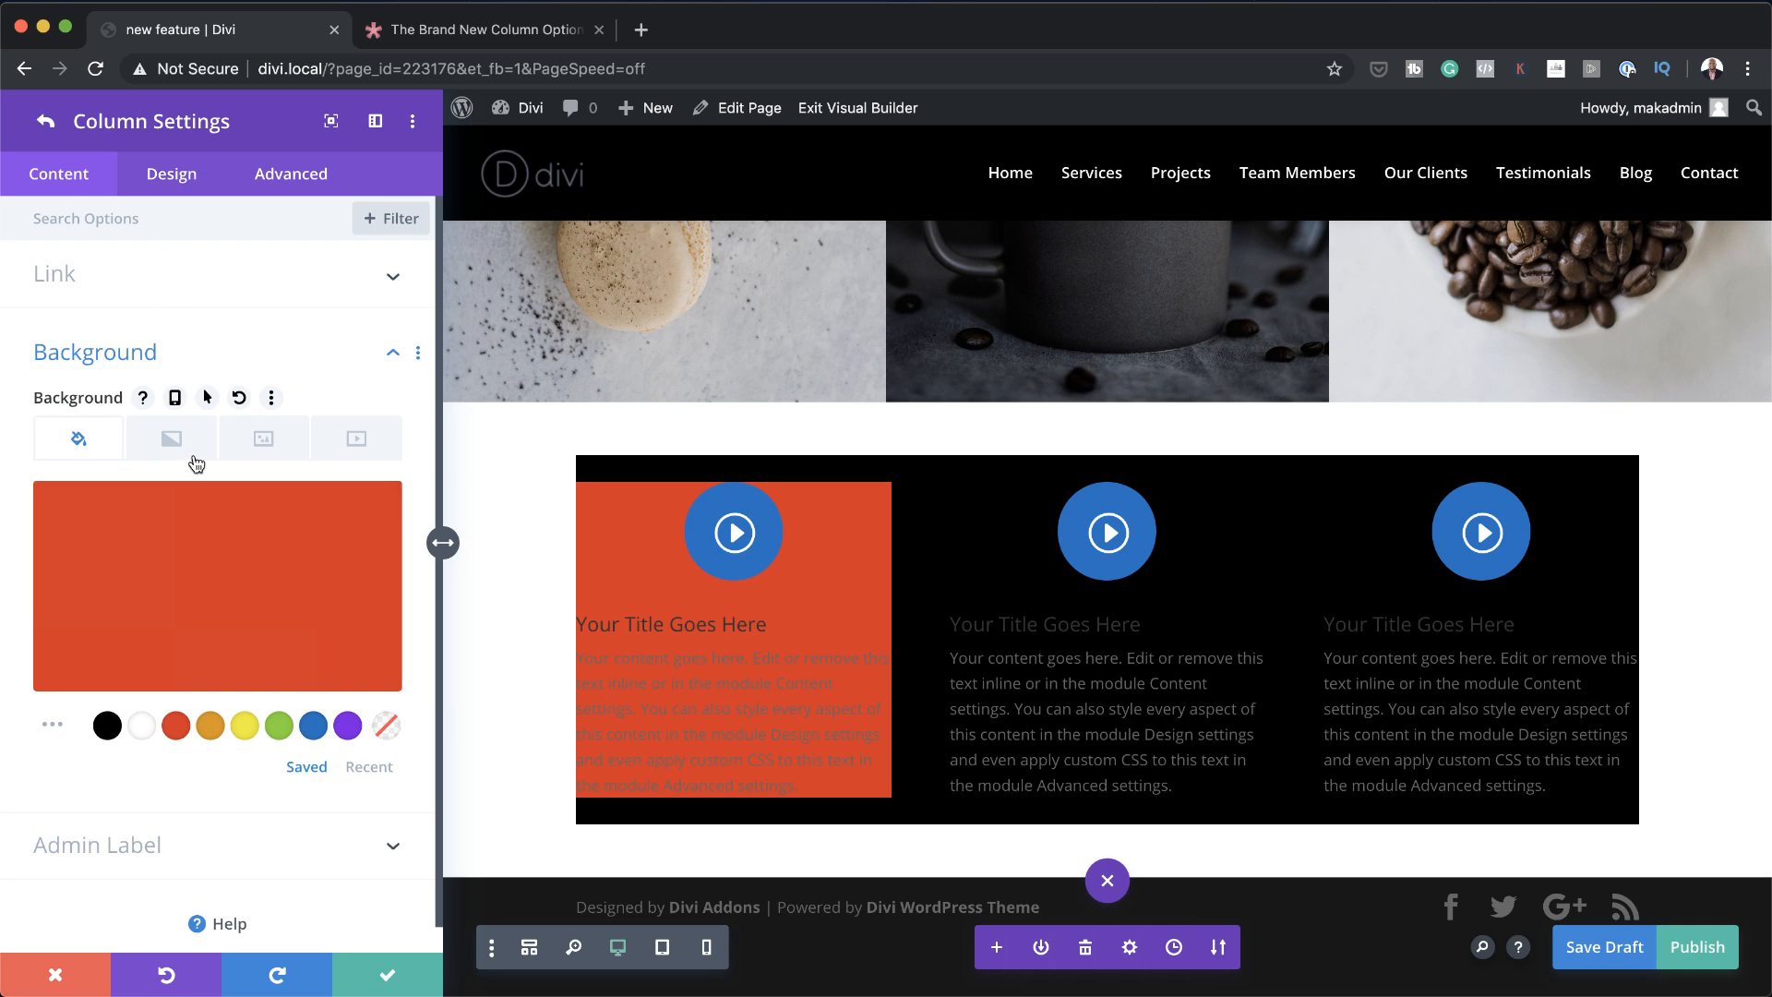
Set the first column's padding to a linked 29px top and bottom and a linked 27px left and right
mouse_move(261, 533)
click(184, 189)
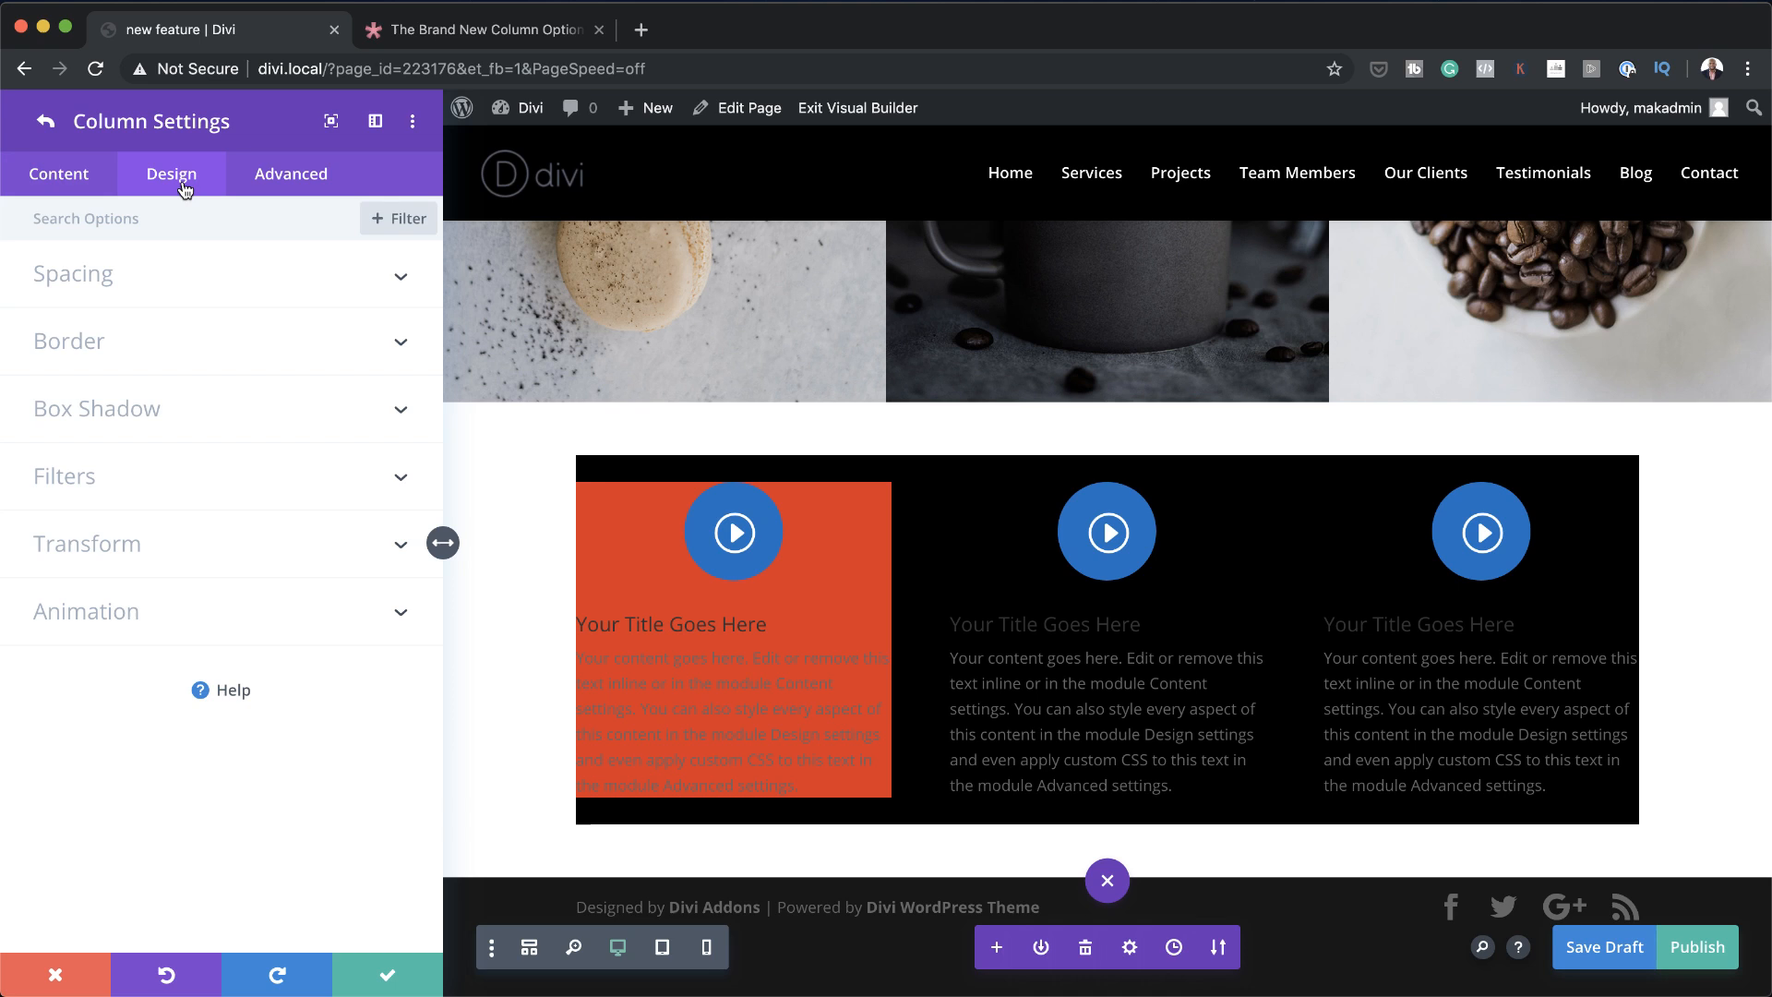
click(118, 281)
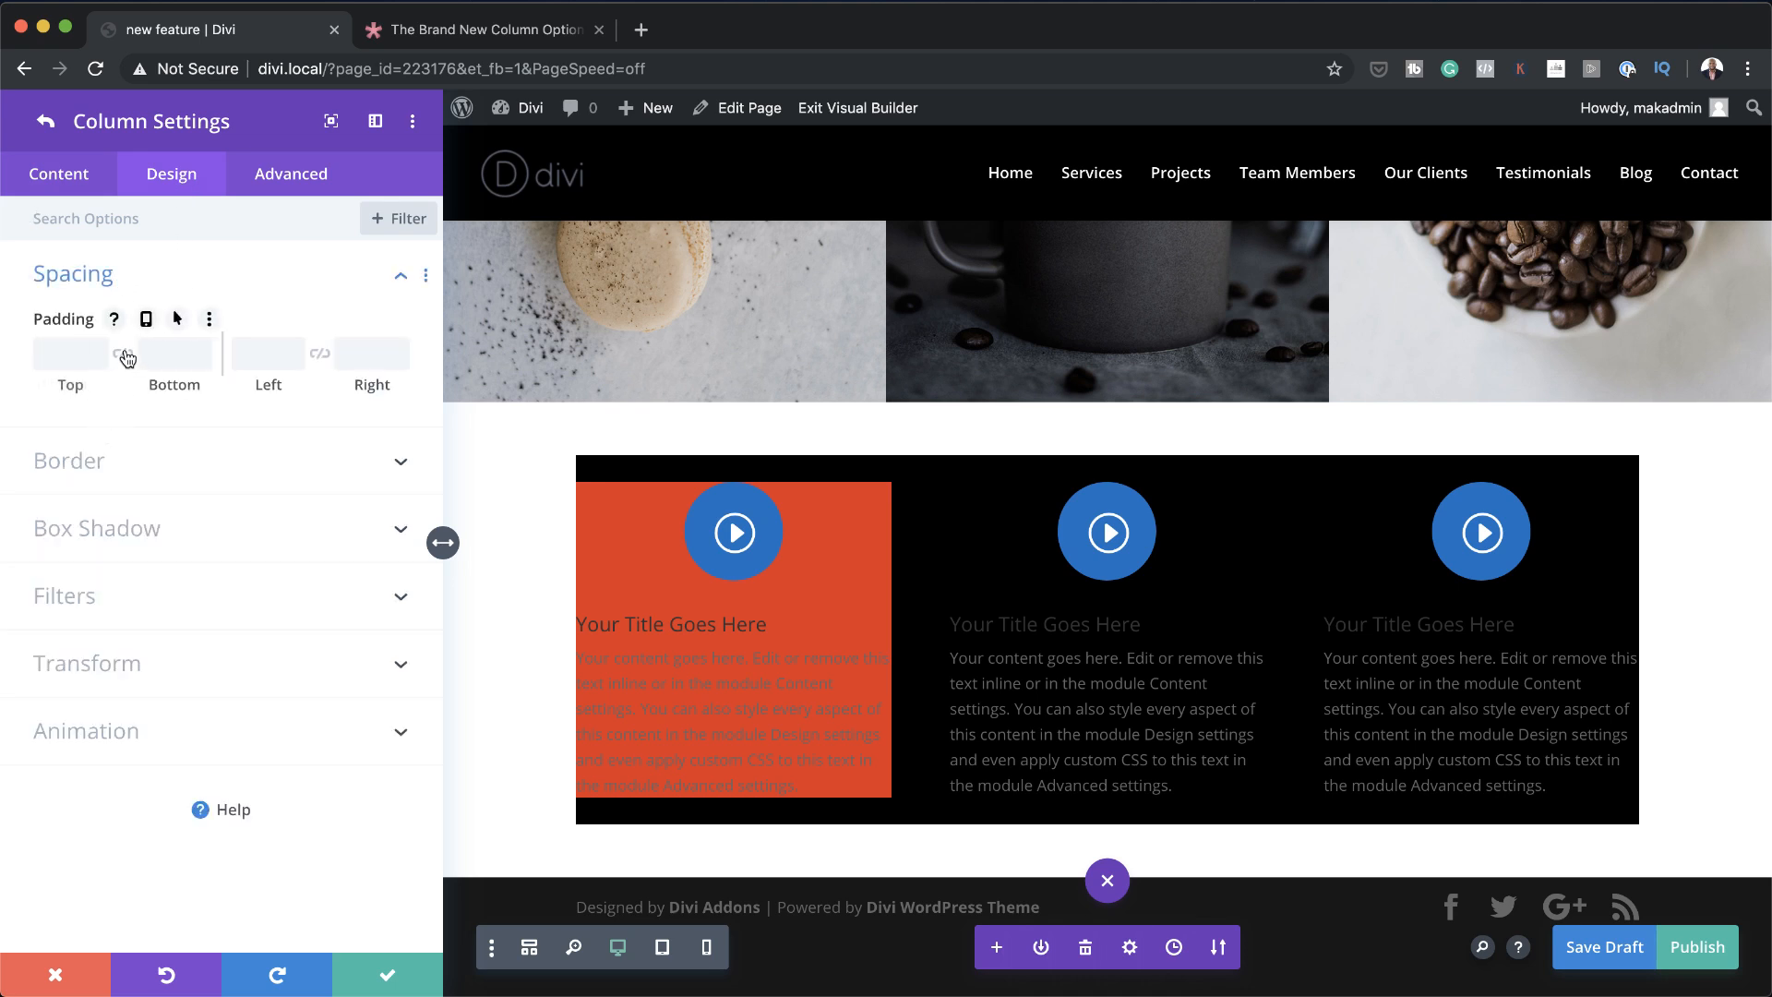
click(123, 353)
drag(71, 386, 105, 386)
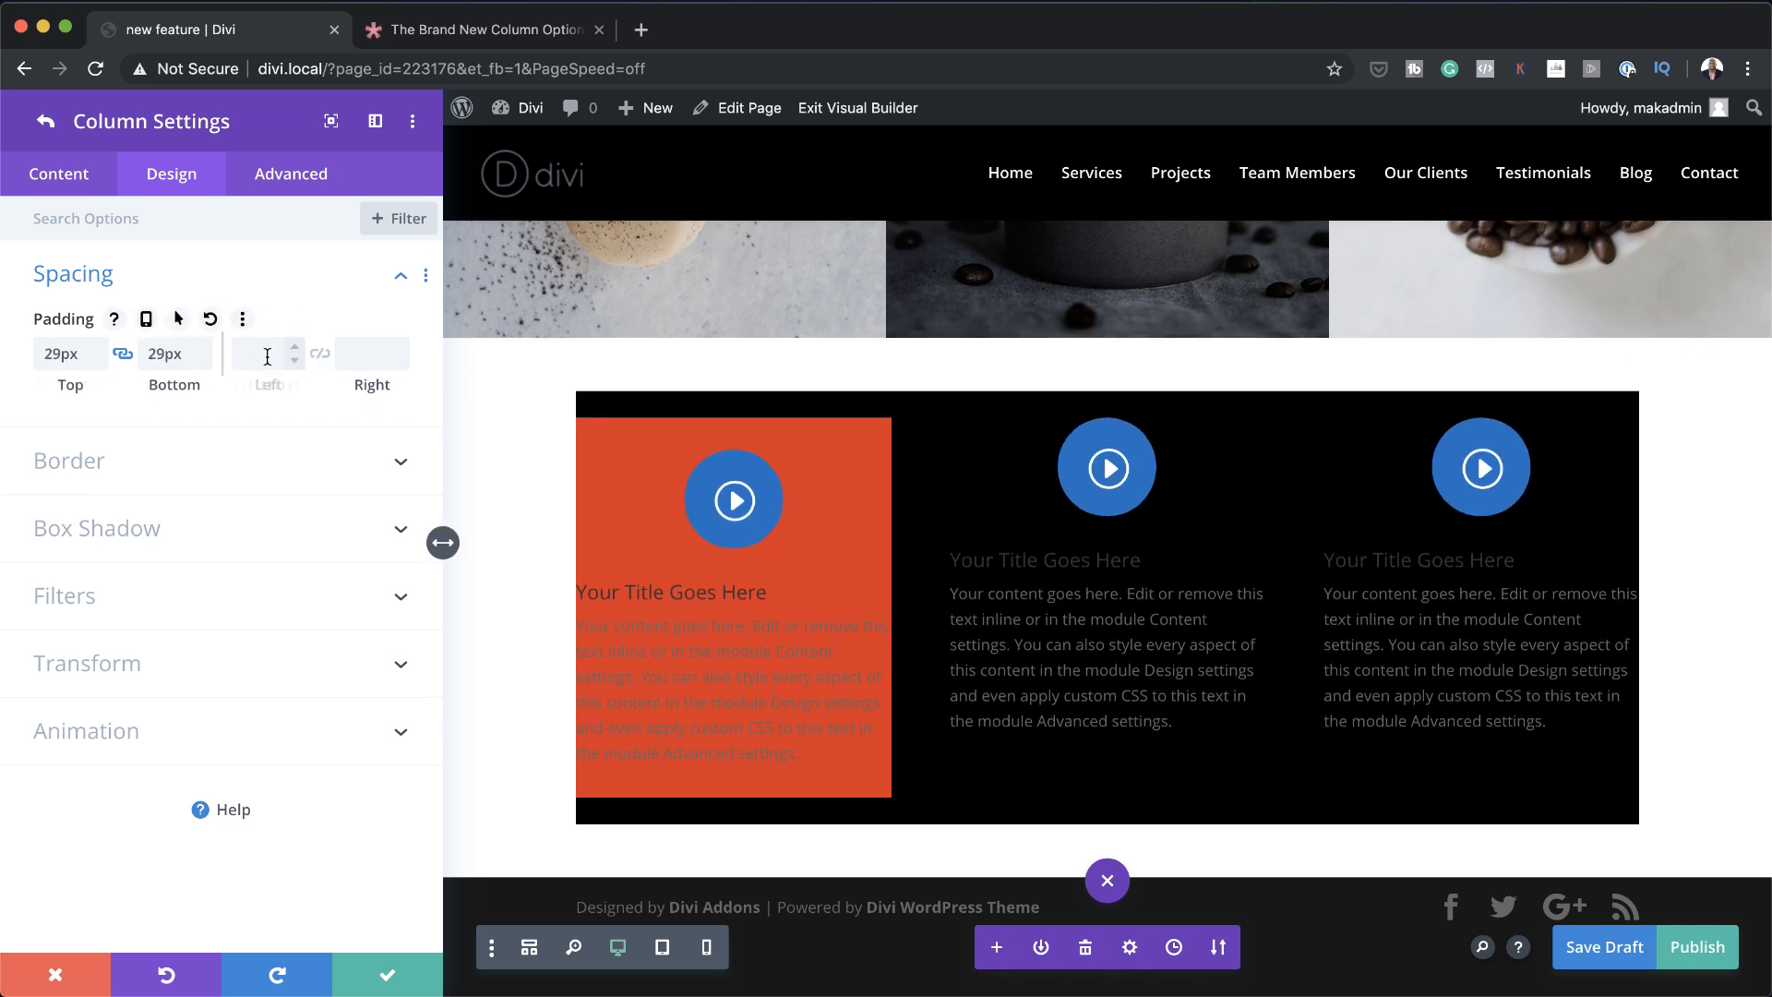
click(320, 356)
drag(267, 386, 302, 388)
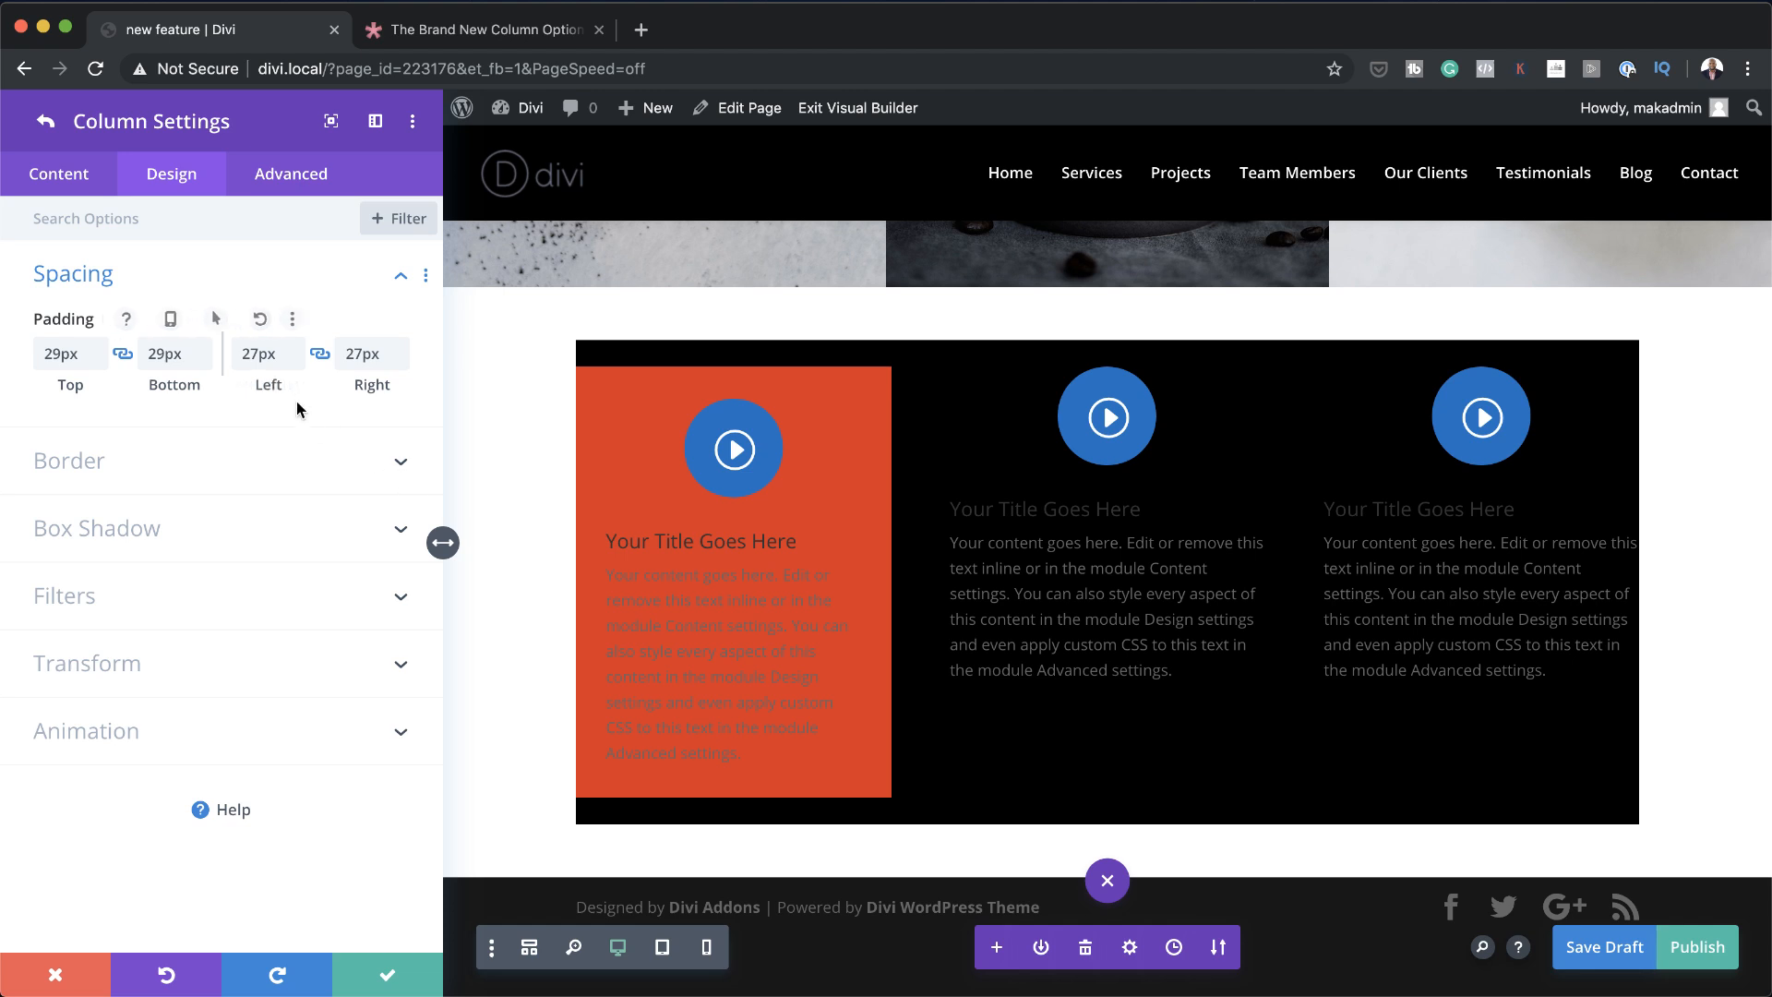
Set the first column's linked left and right padding to 32px and return to the row's settings
drag(270, 381, 276, 382)
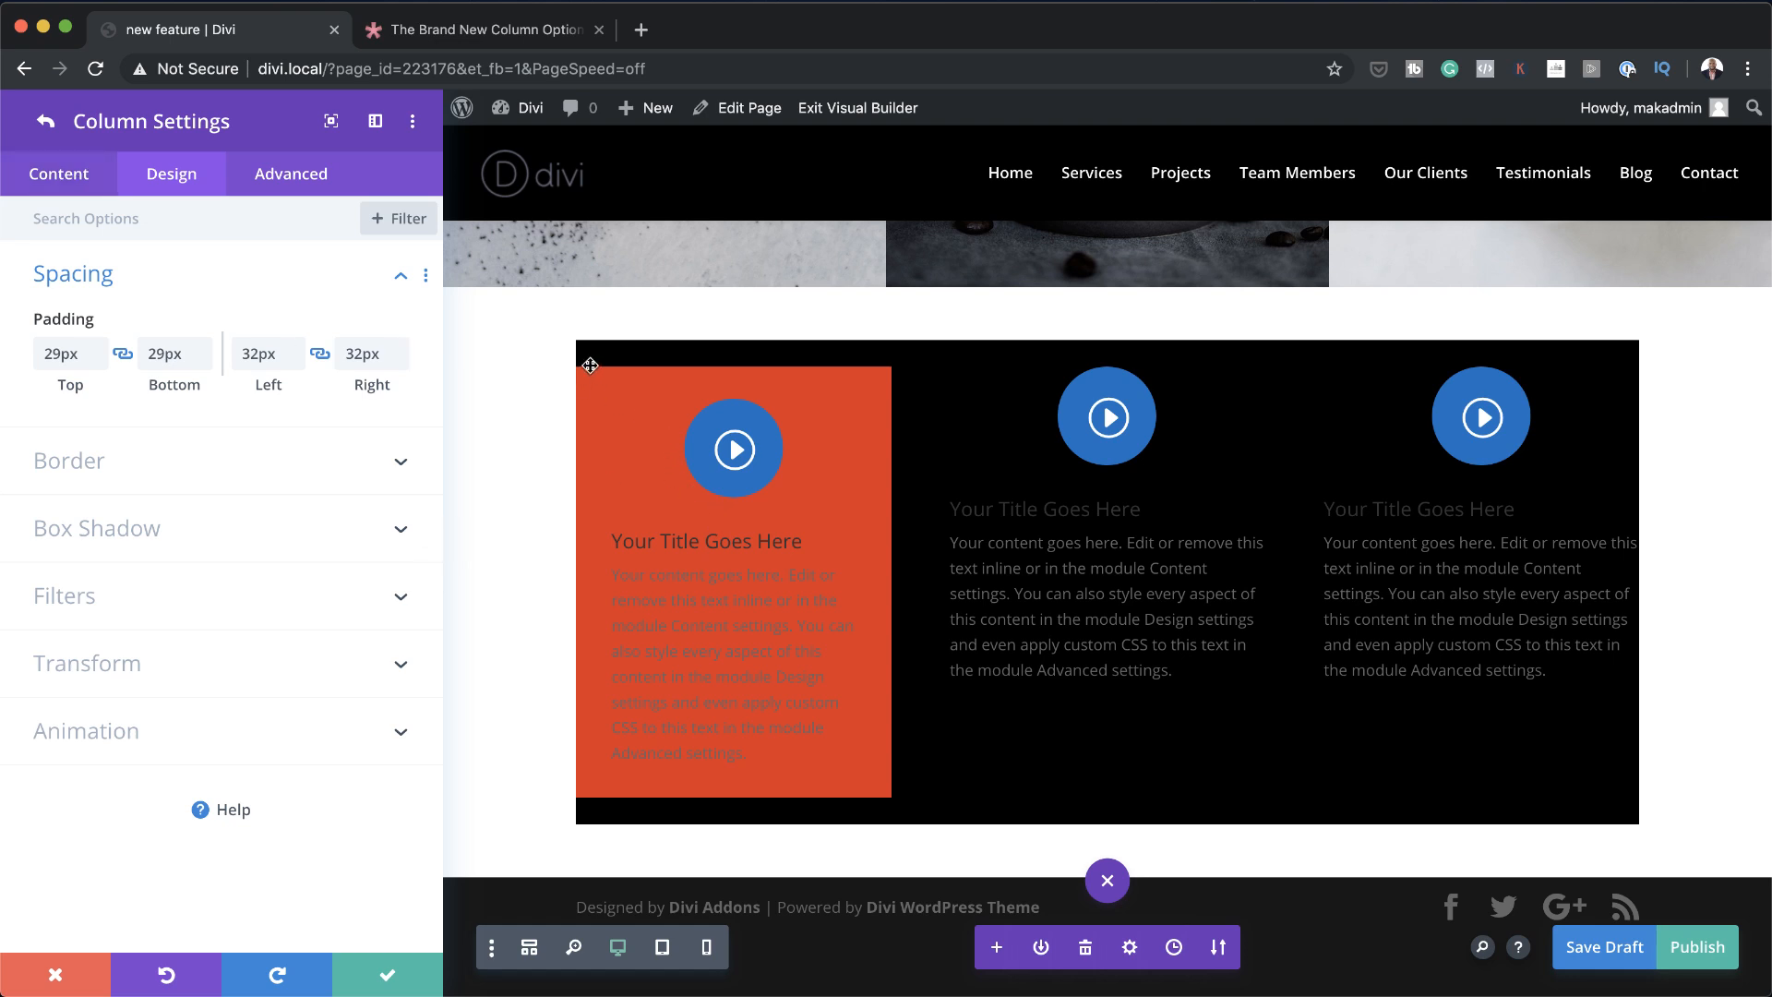
click(60, 176)
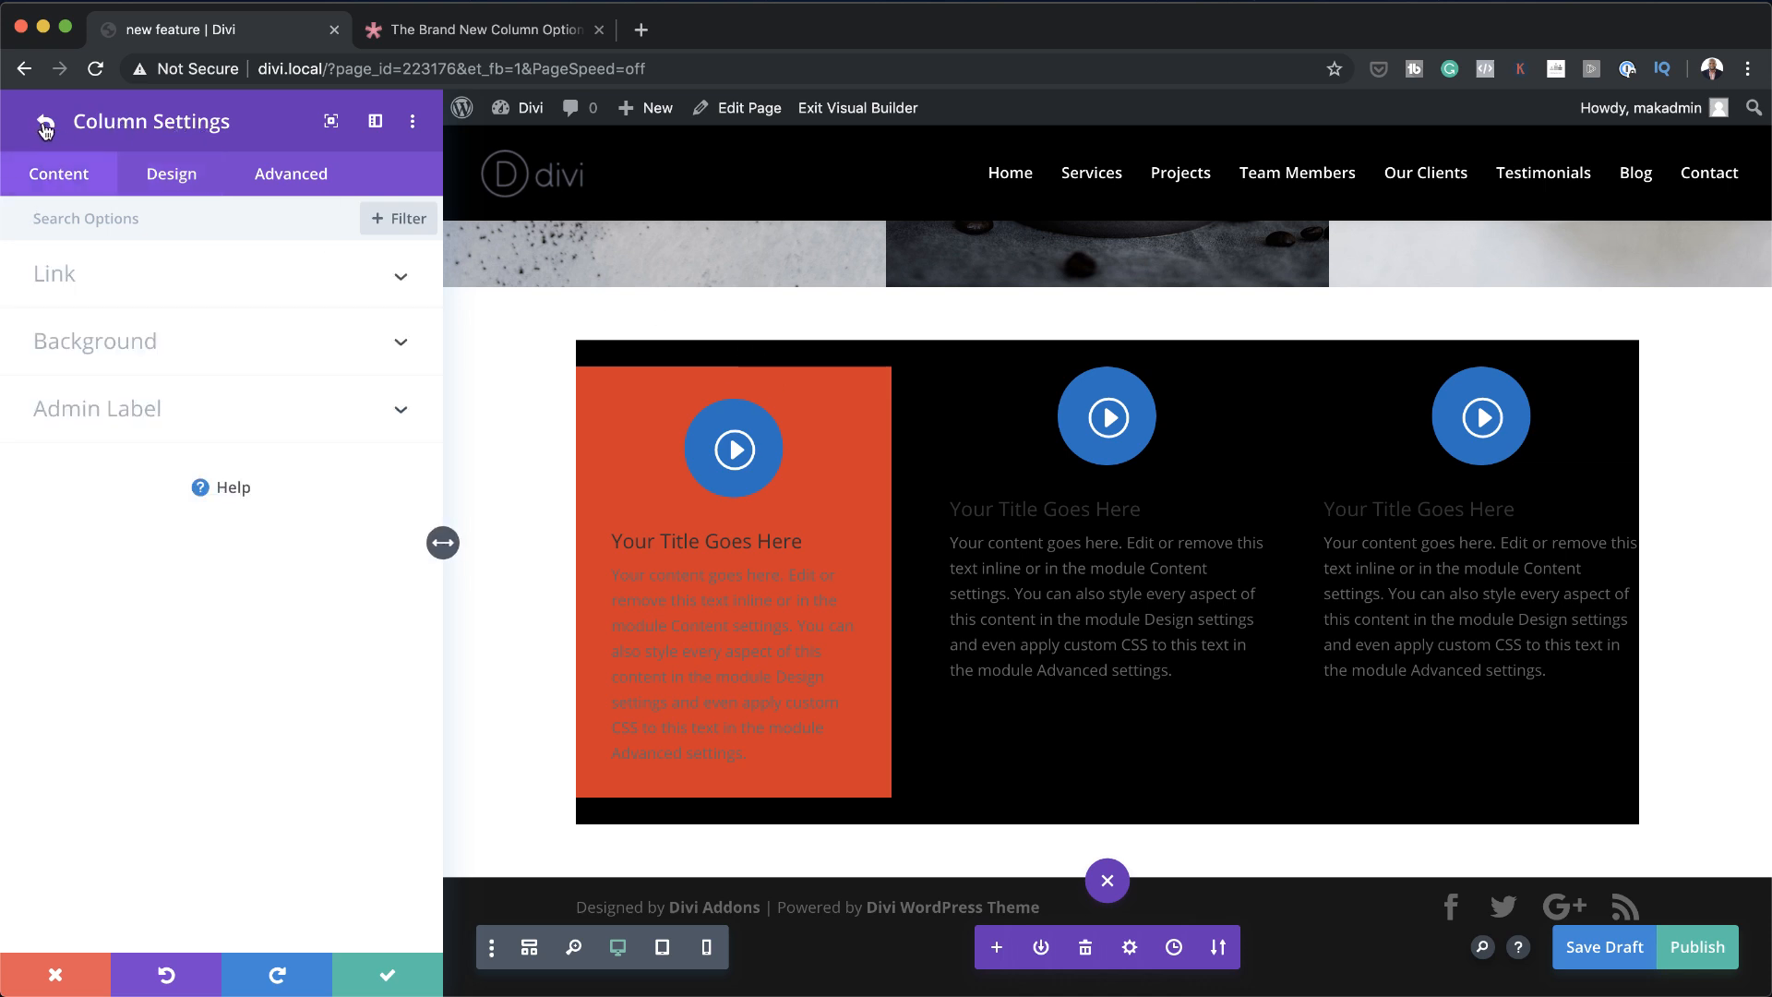
click(46, 126)
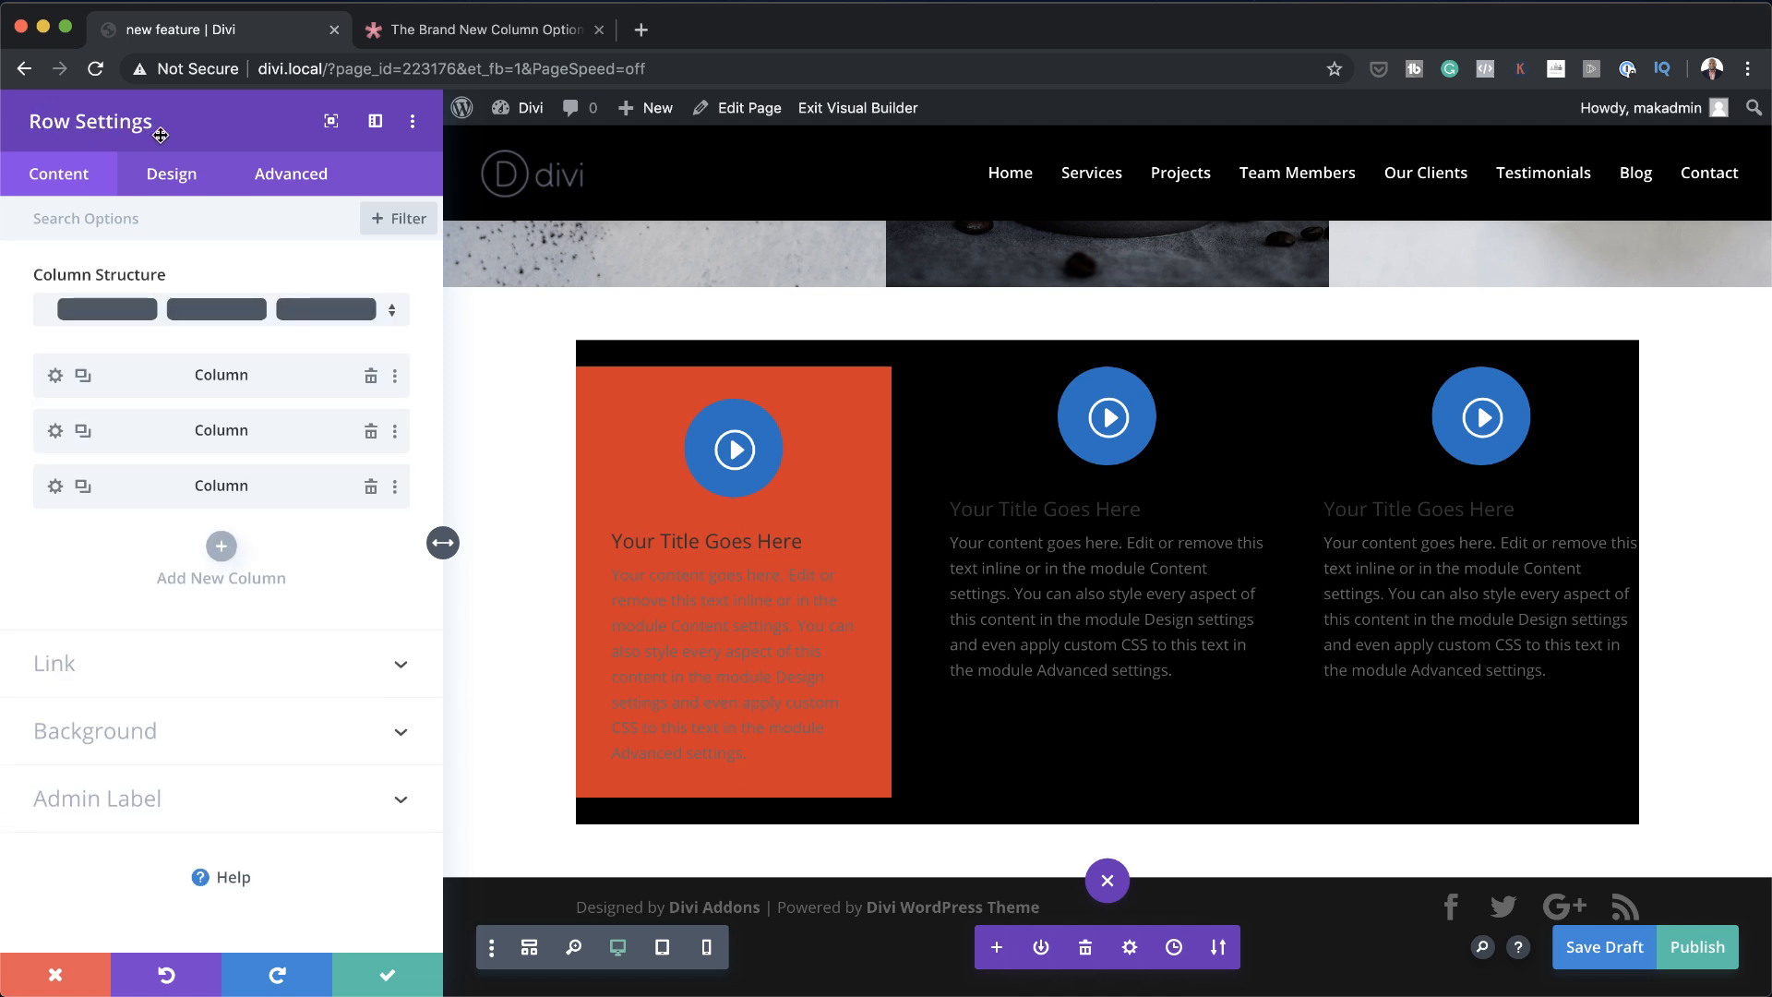
Give the three-column blurb row a linked left and right padding of 22px
click(181, 180)
click(89, 346)
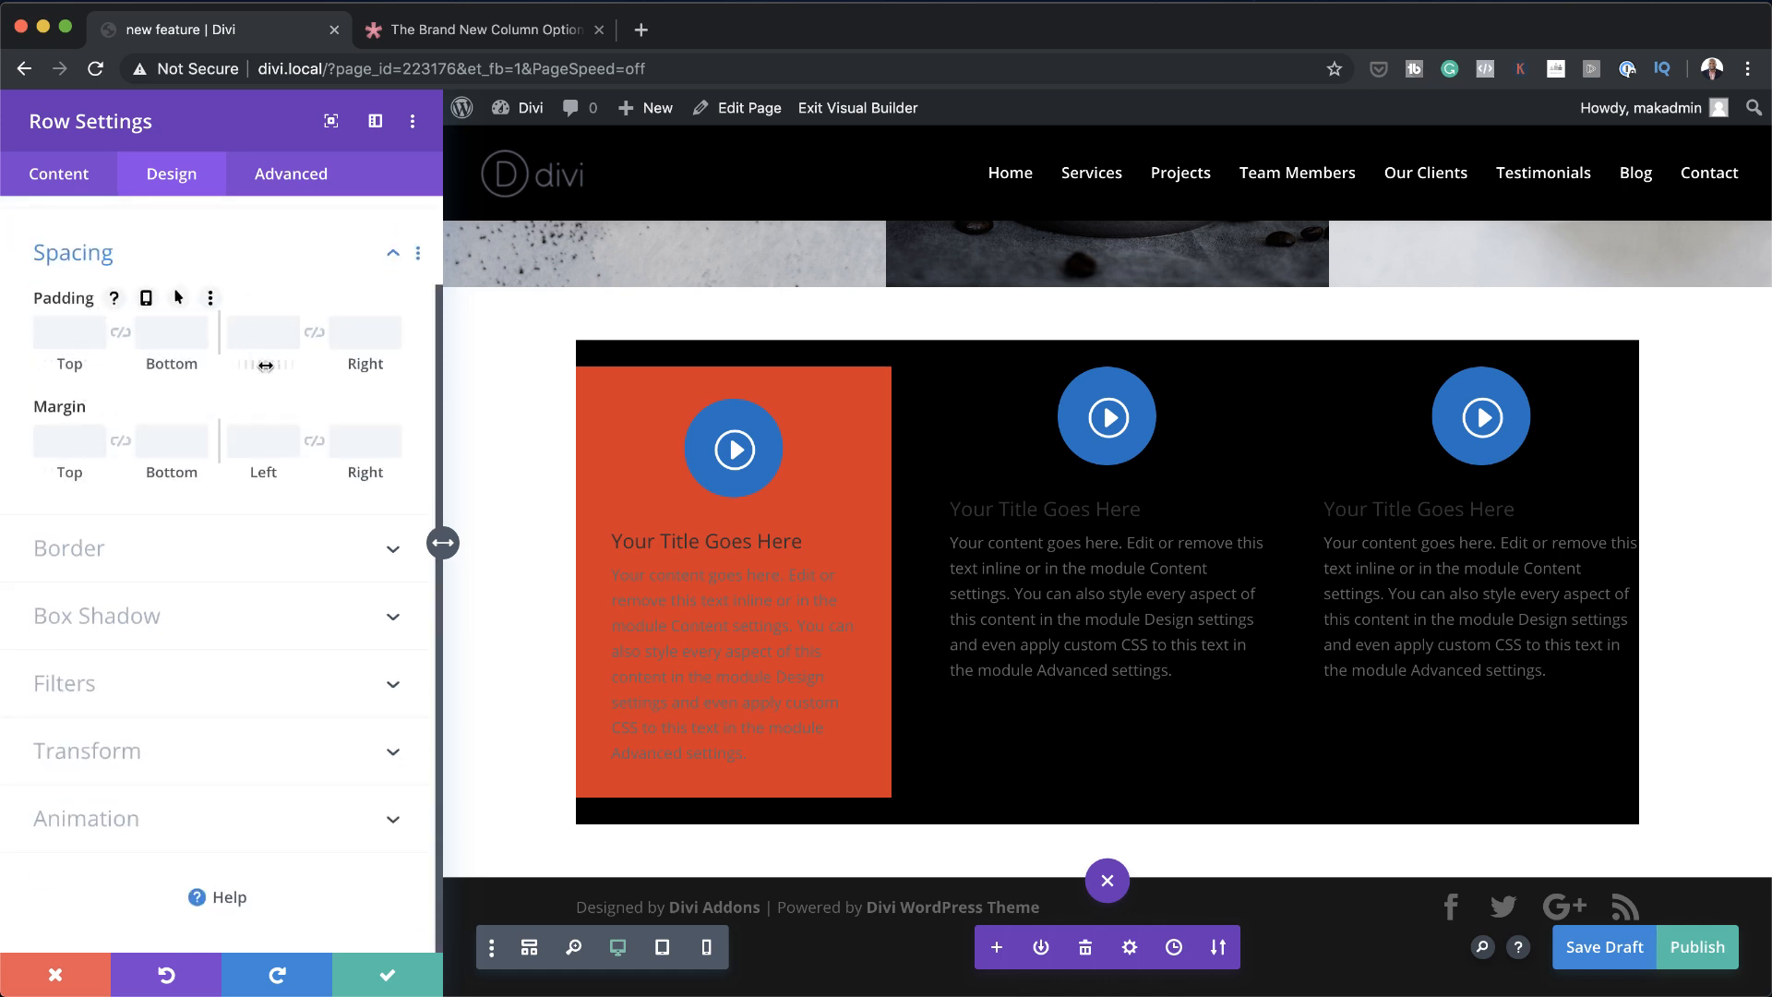
drag(265, 365, 299, 364)
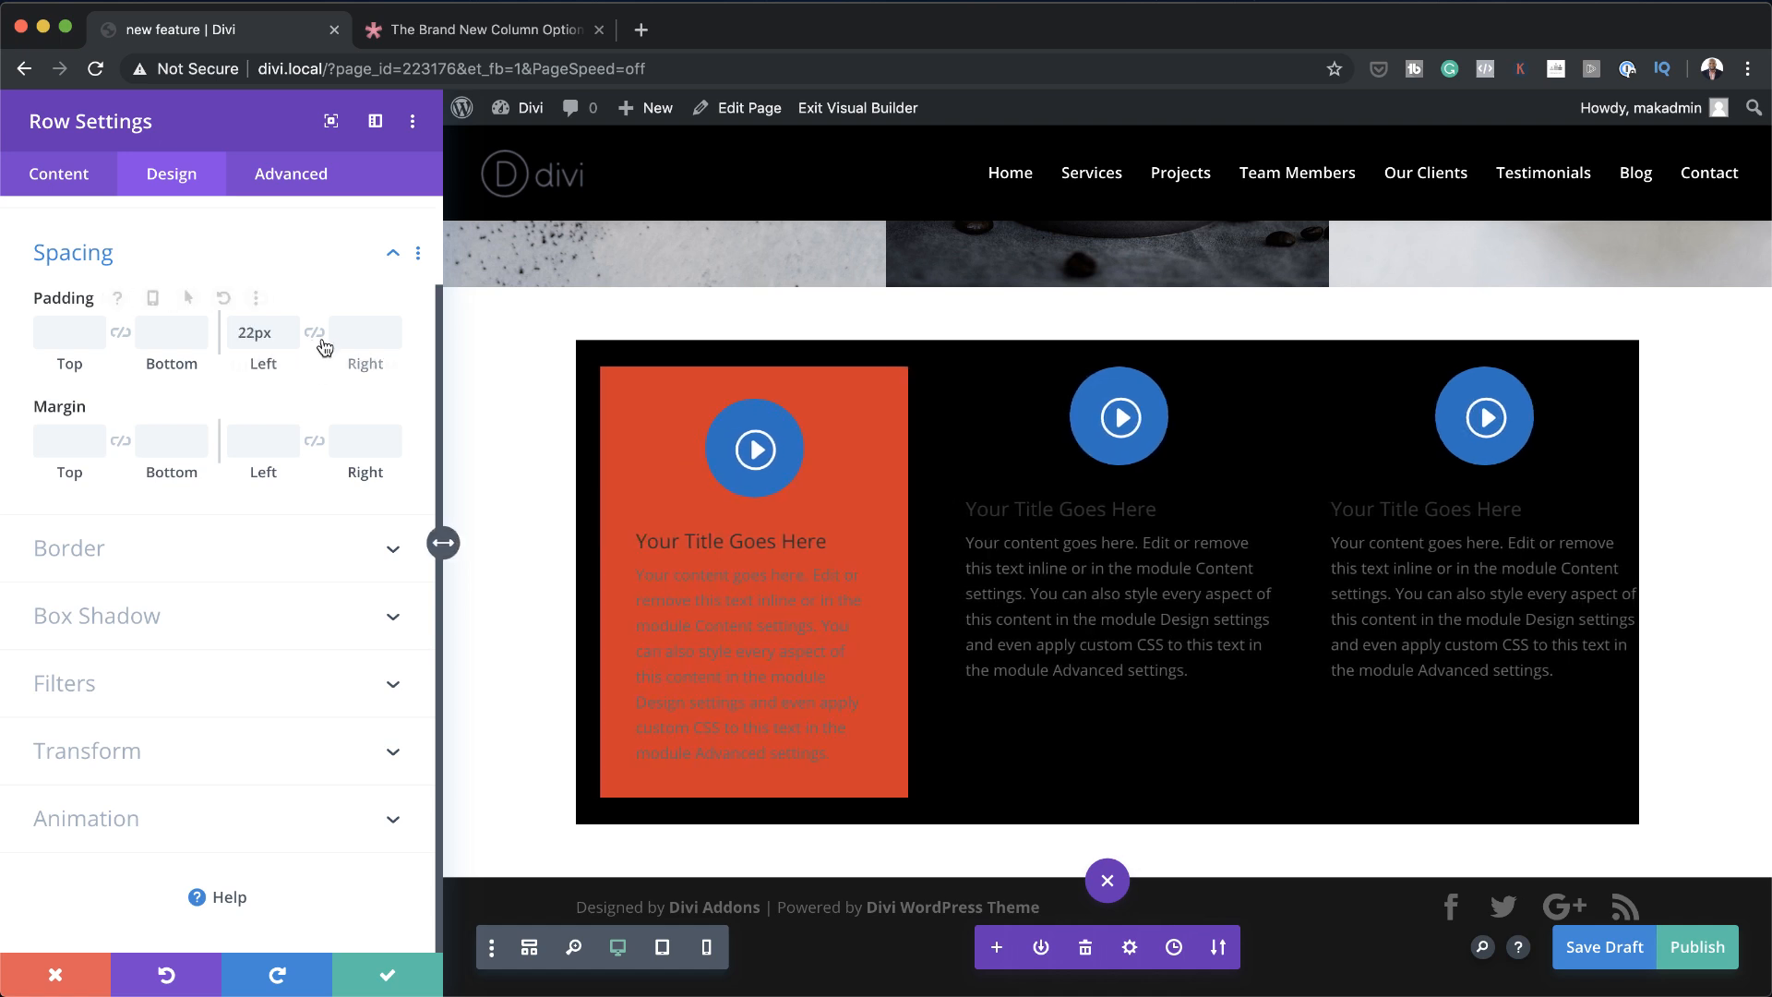
click(313, 333)
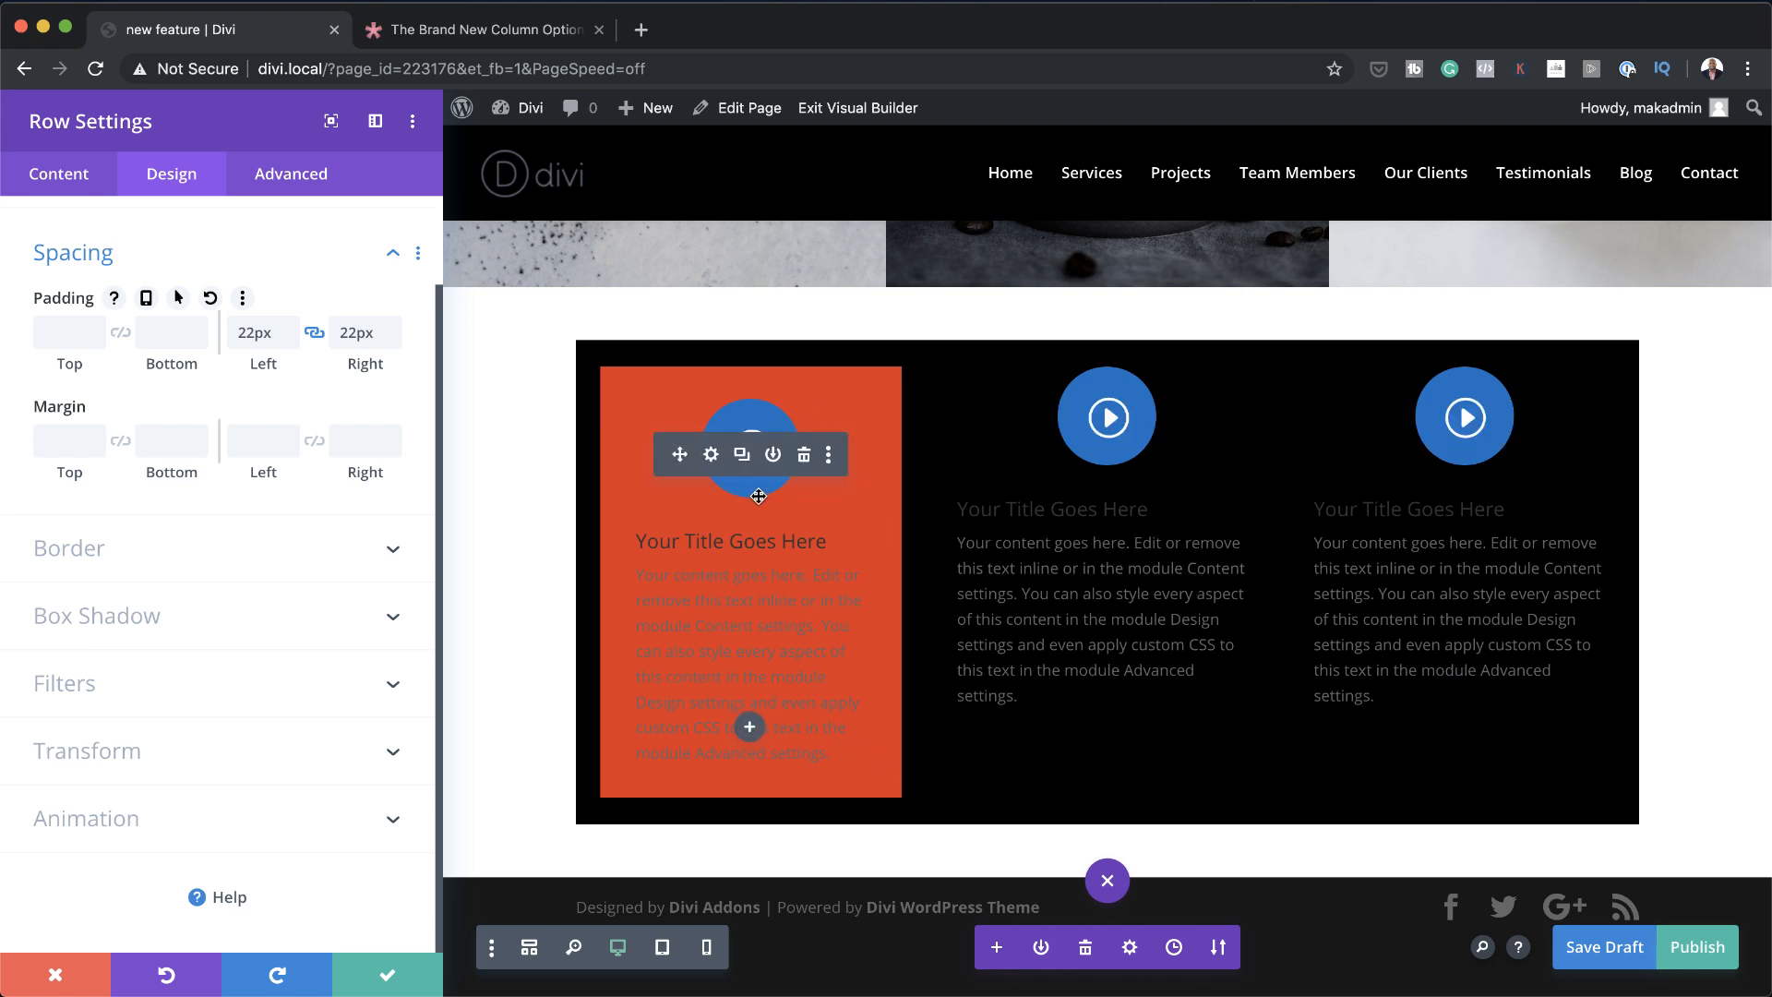
Change the first column's blurb icon to the horizontal sliders icon
click(710, 454)
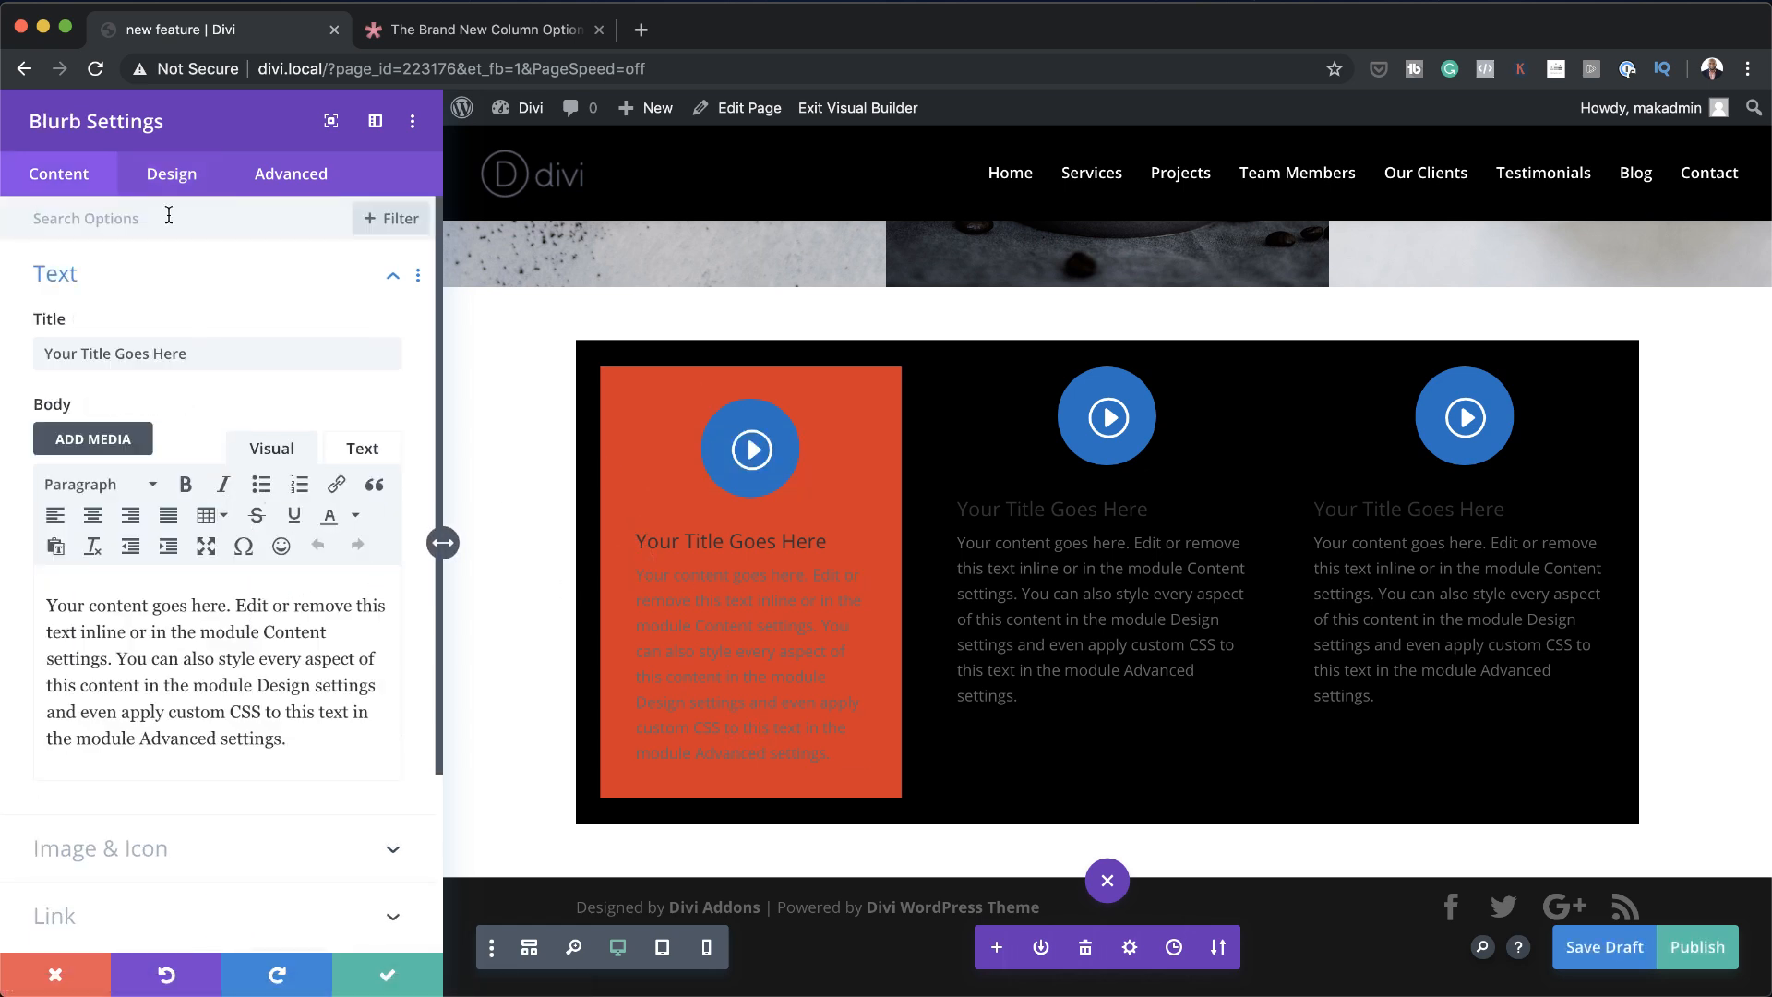
click(169, 183)
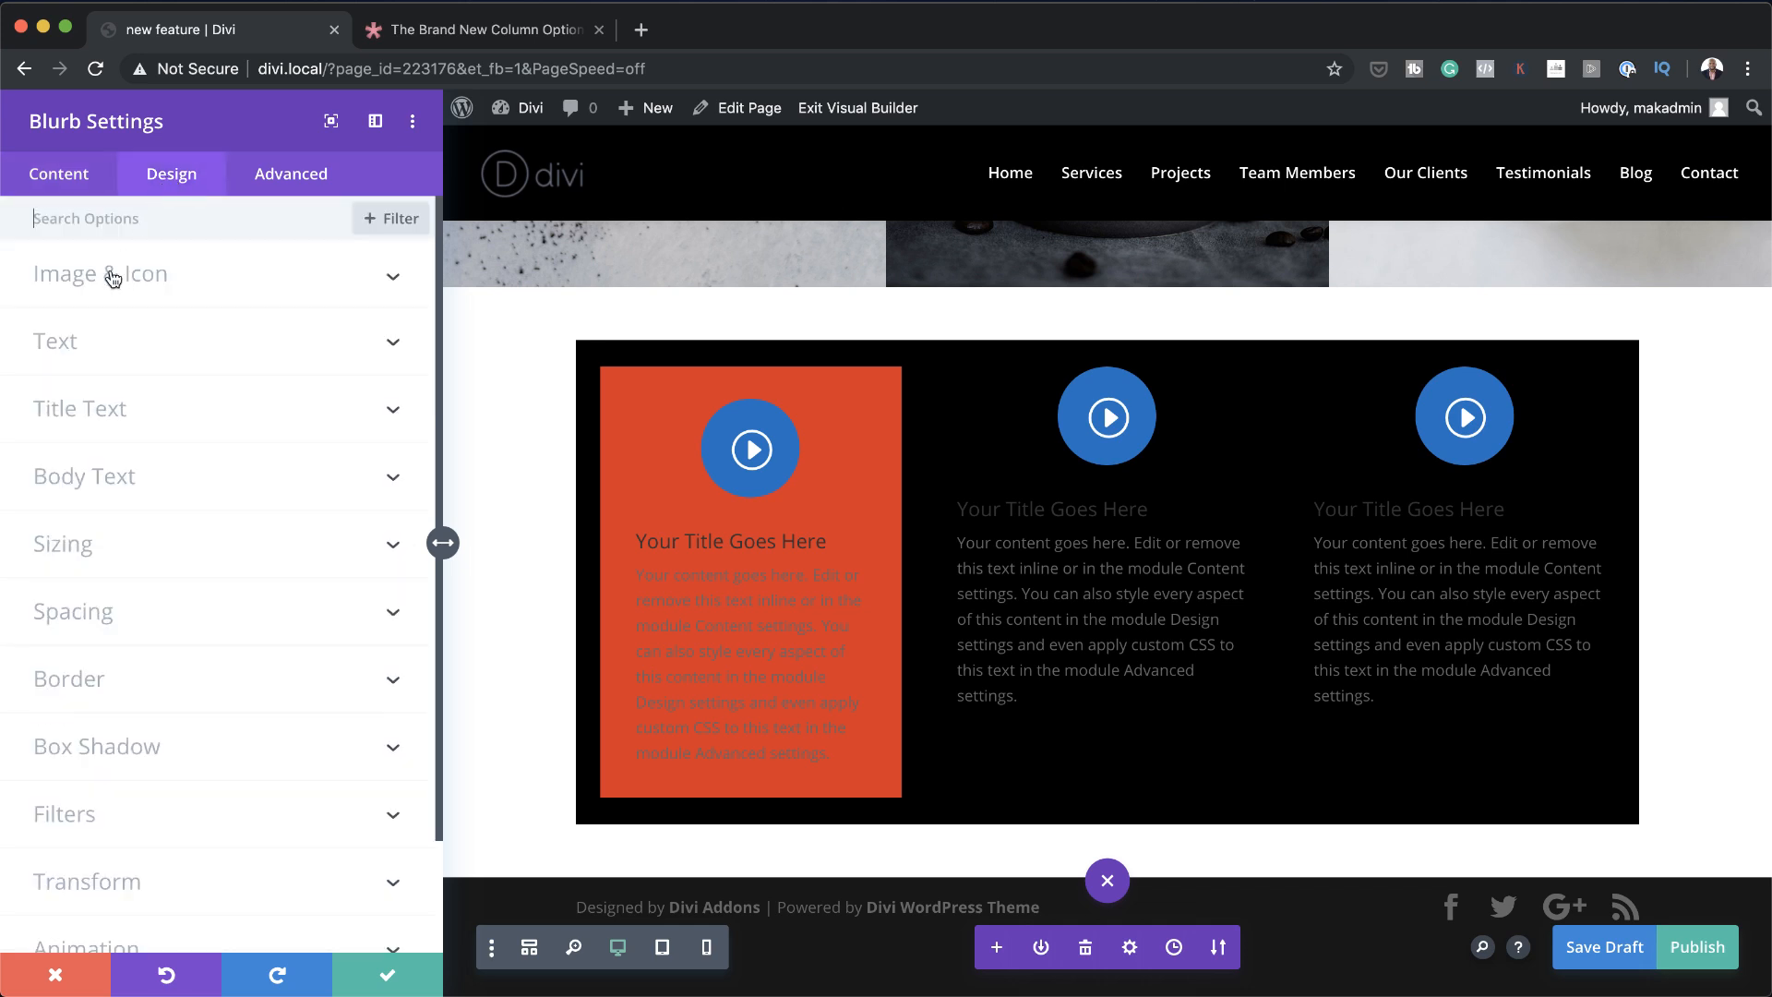
click(58, 177)
scroll(202, 767, down, 2)
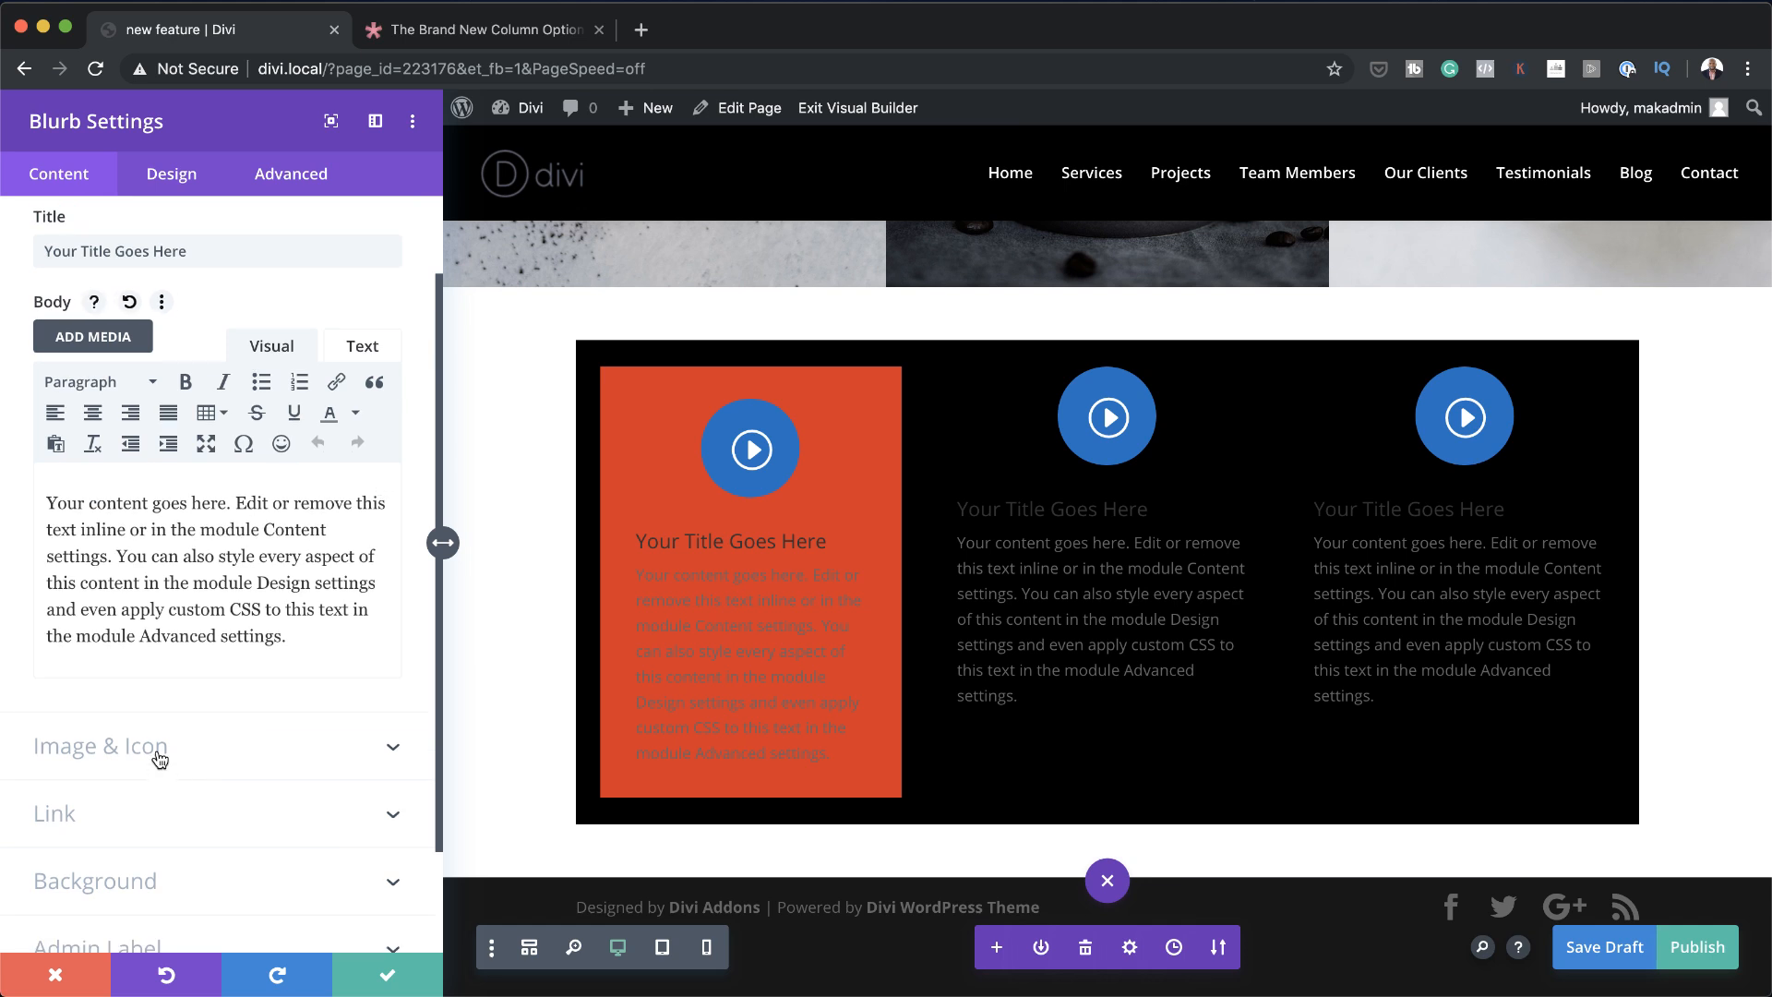
click(158, 751)
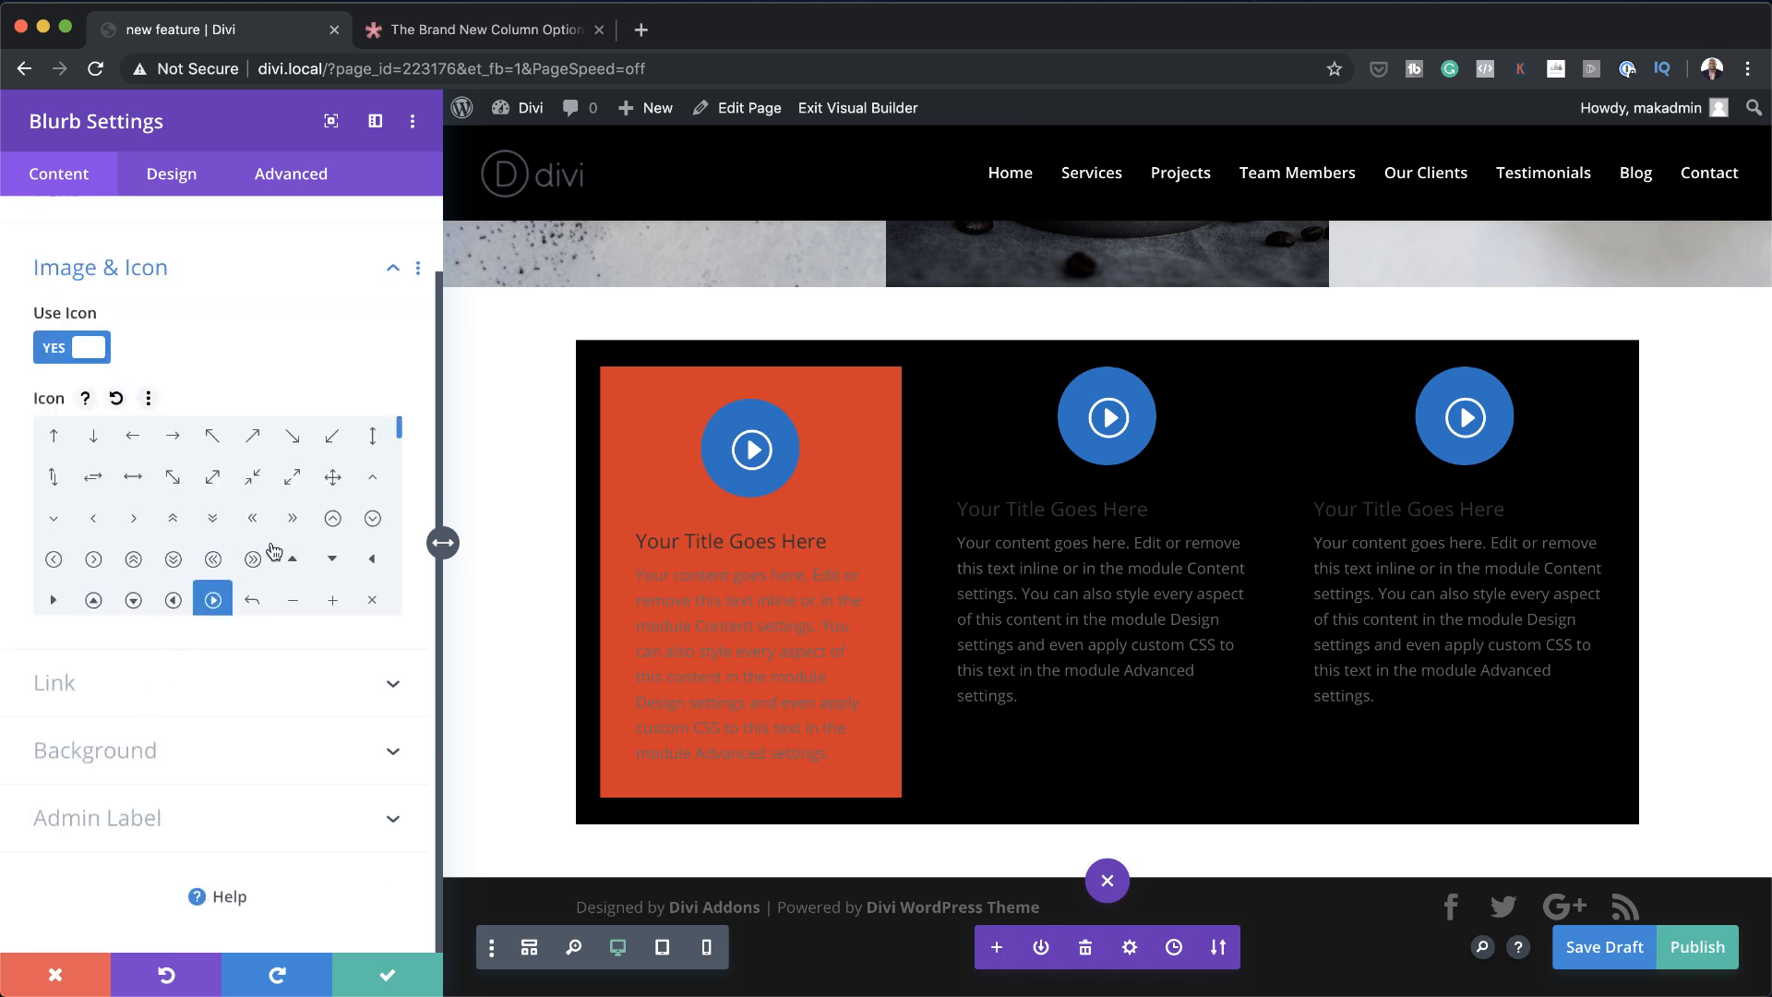
drag(400, 427, 405, 456)
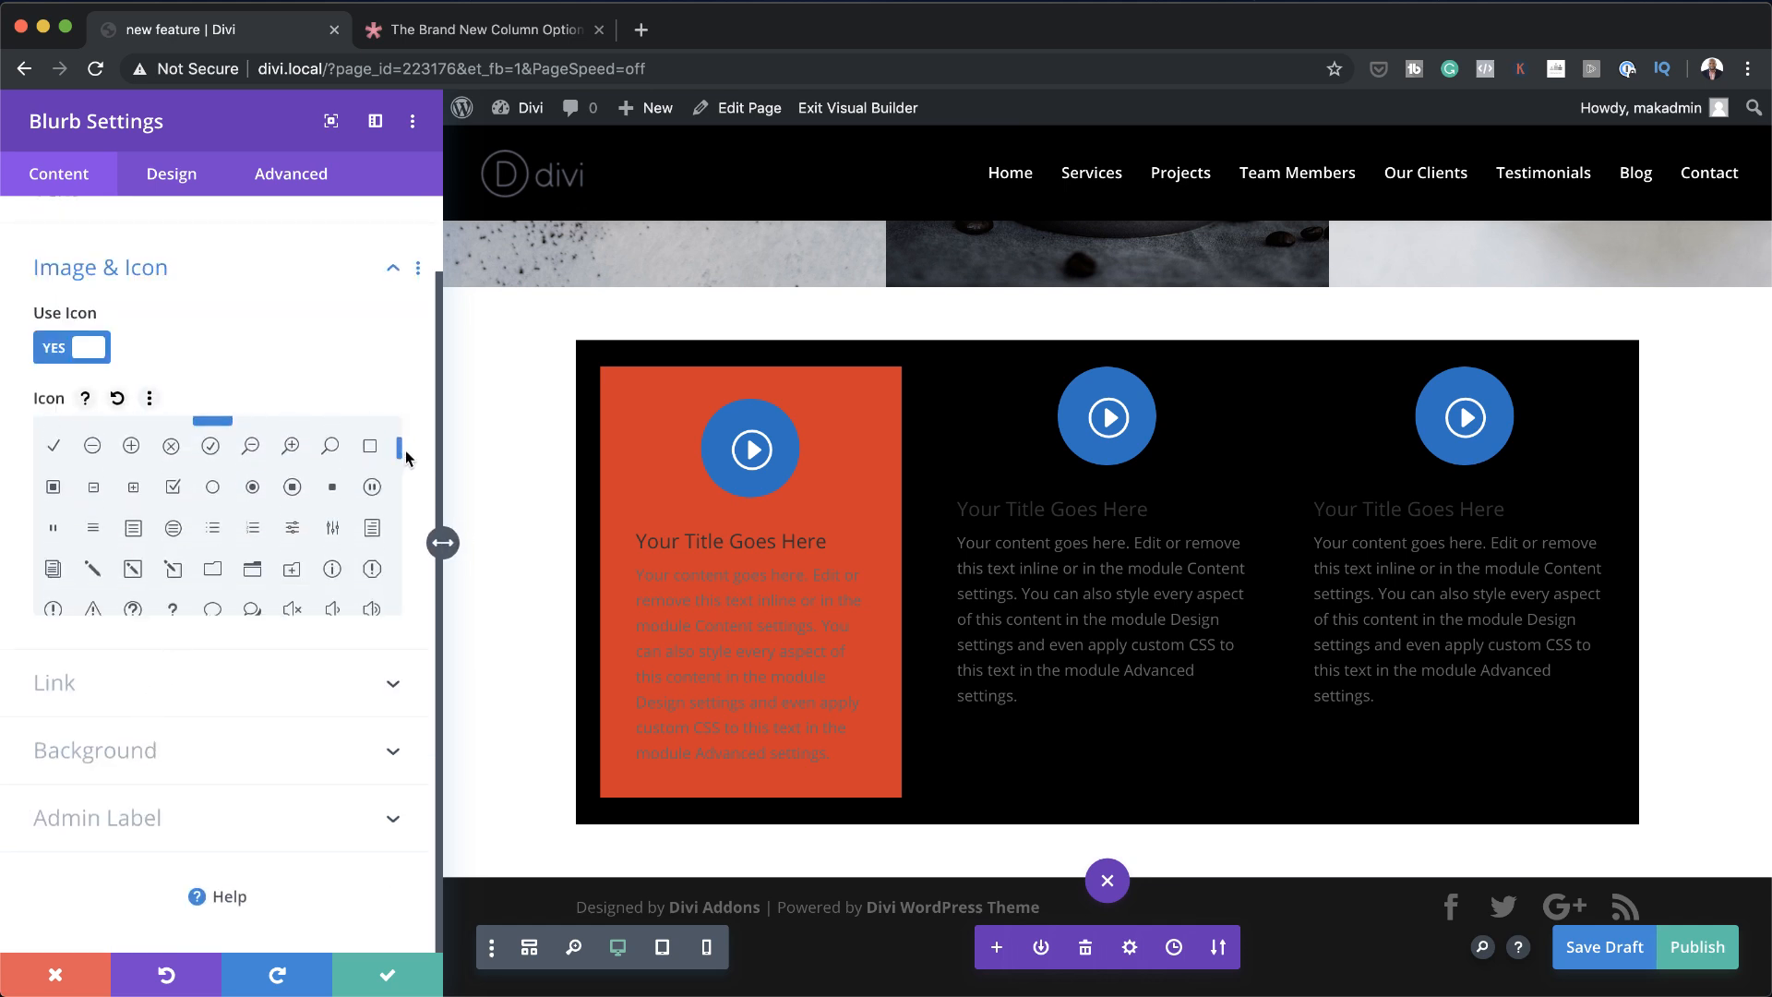
click(291, 528)
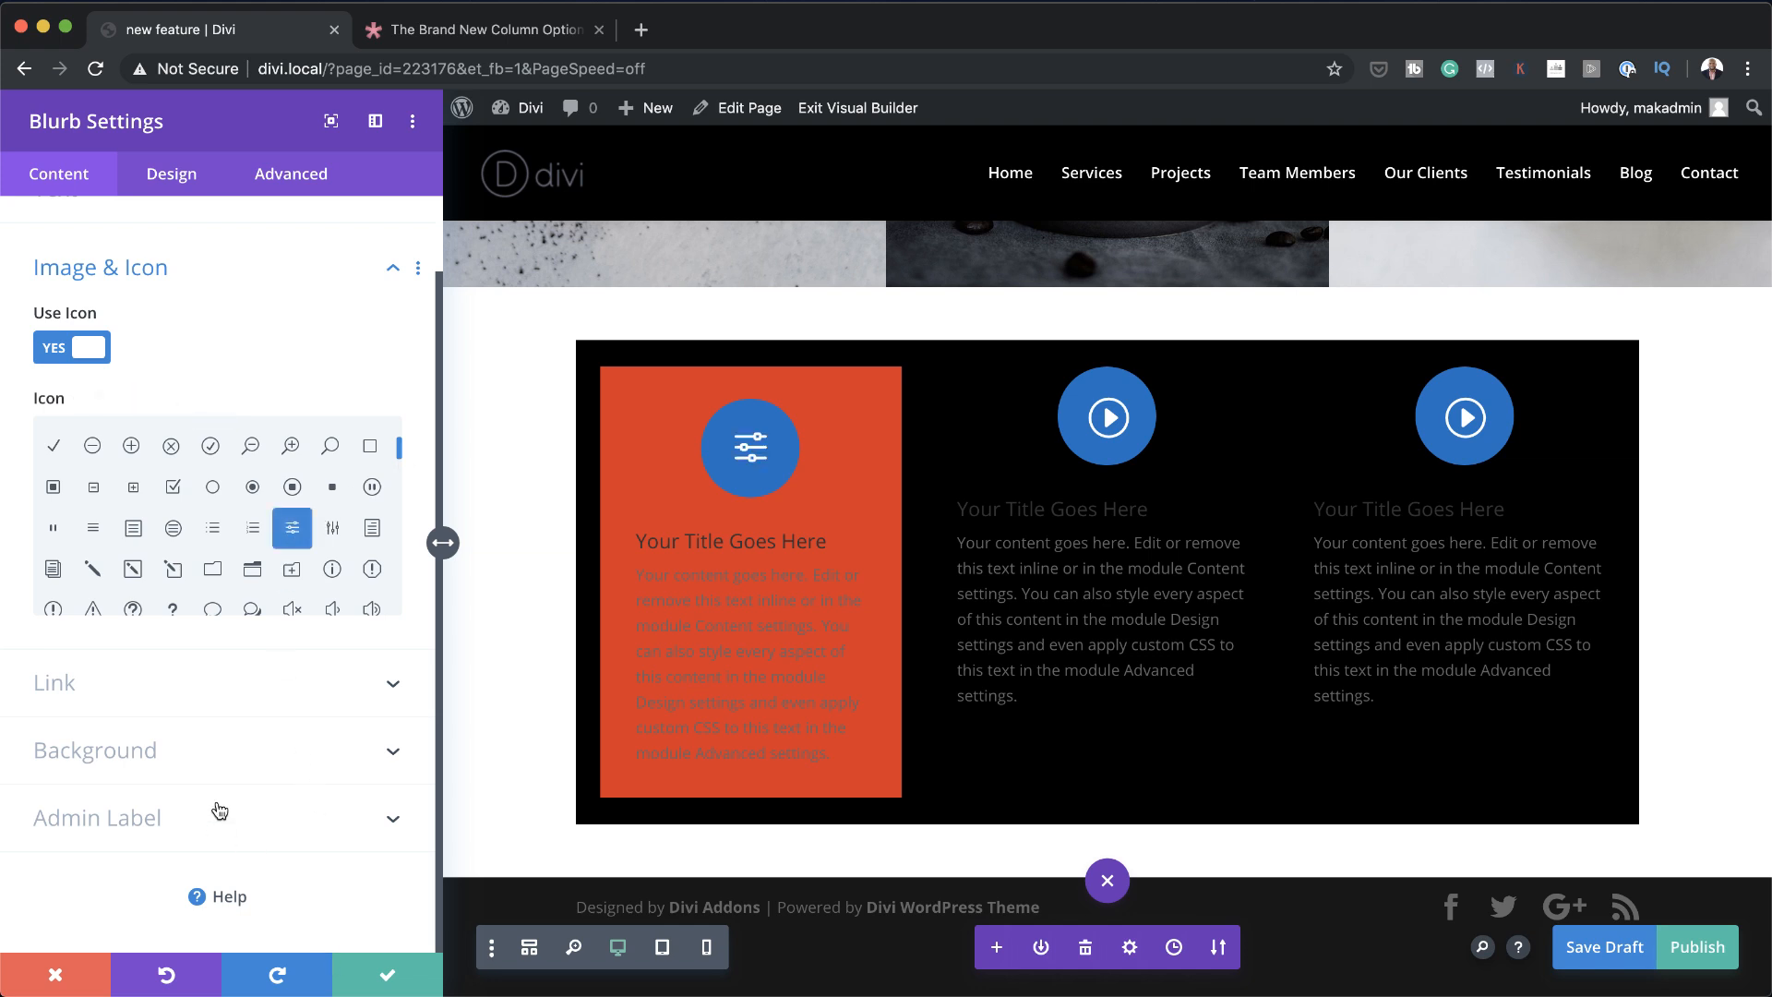
Style the first blurb's title text as bold, centered and white
click(173, 177)
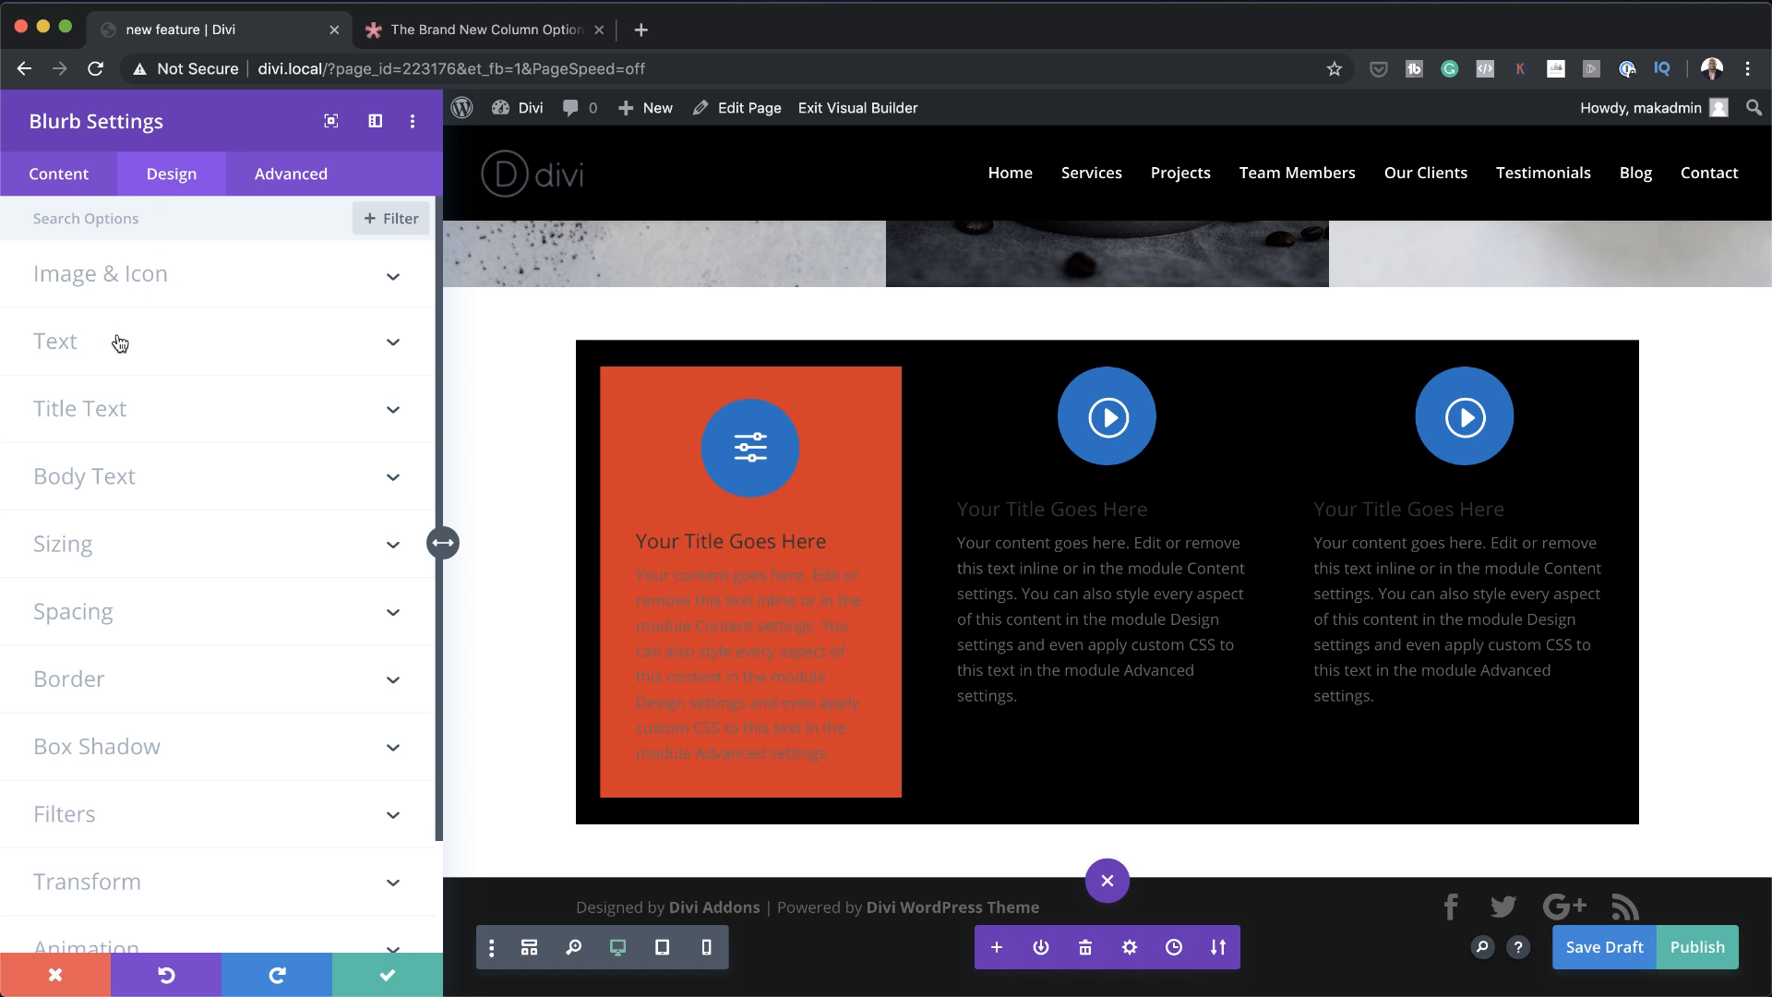
click(96, 417)
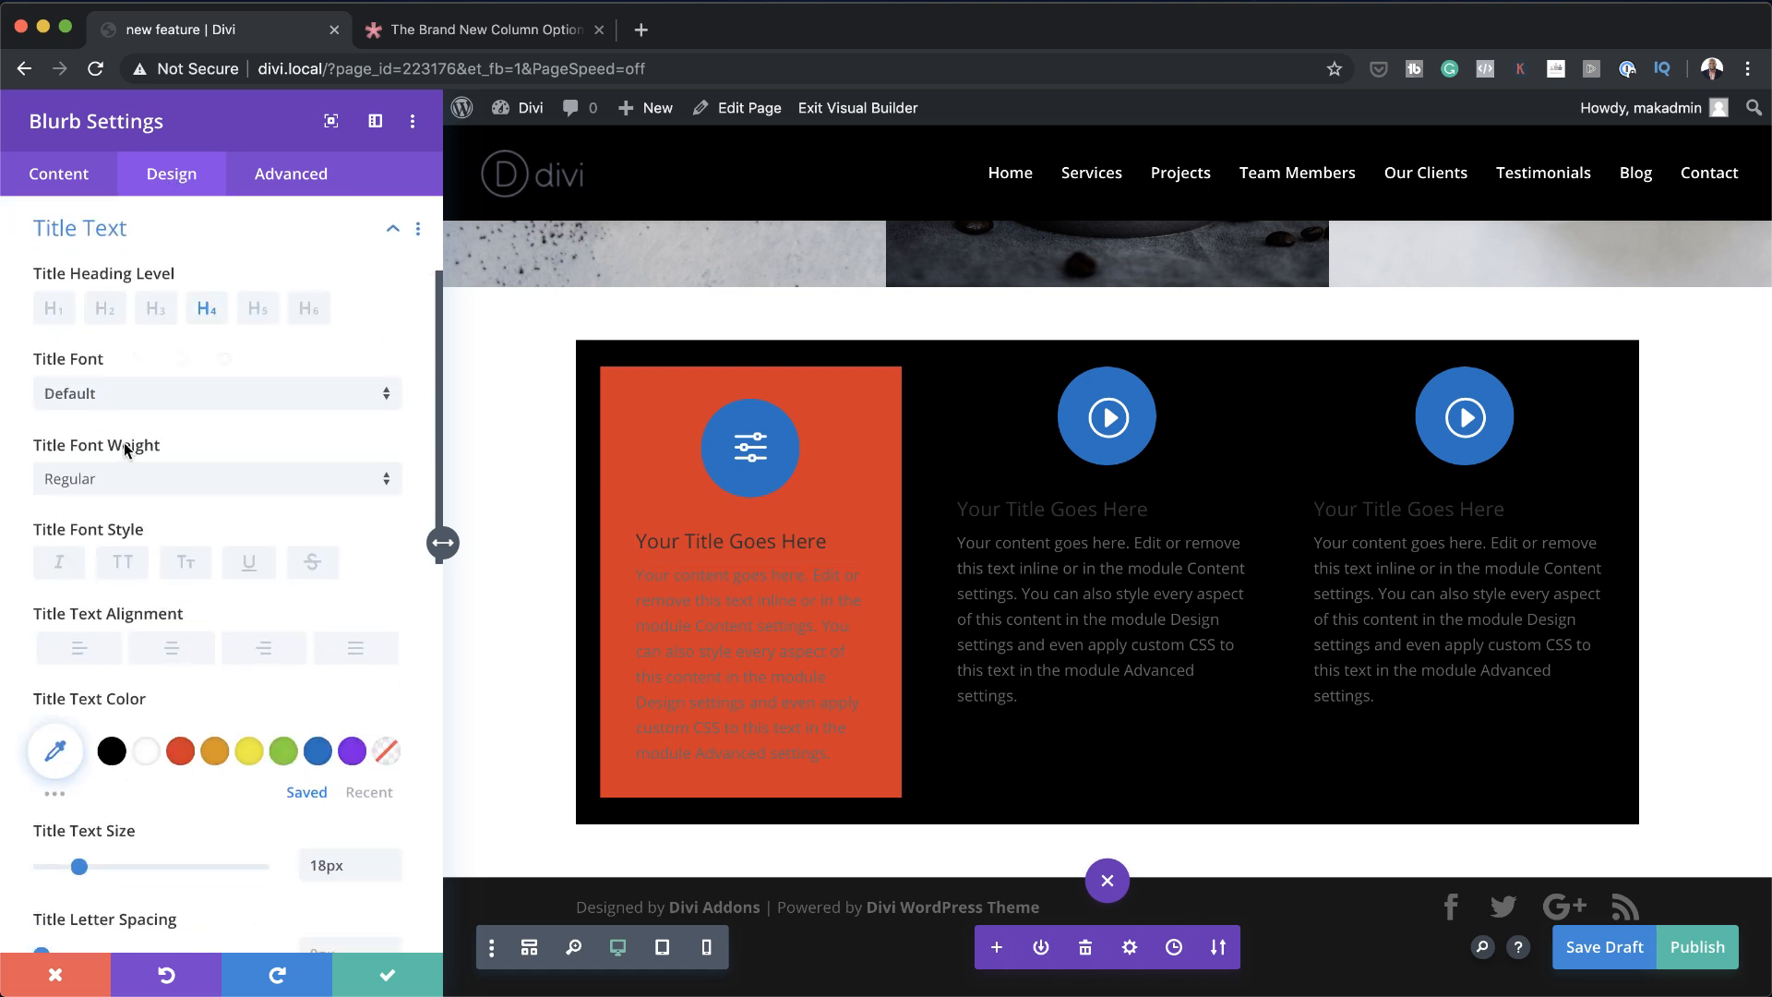
click(109, 489)
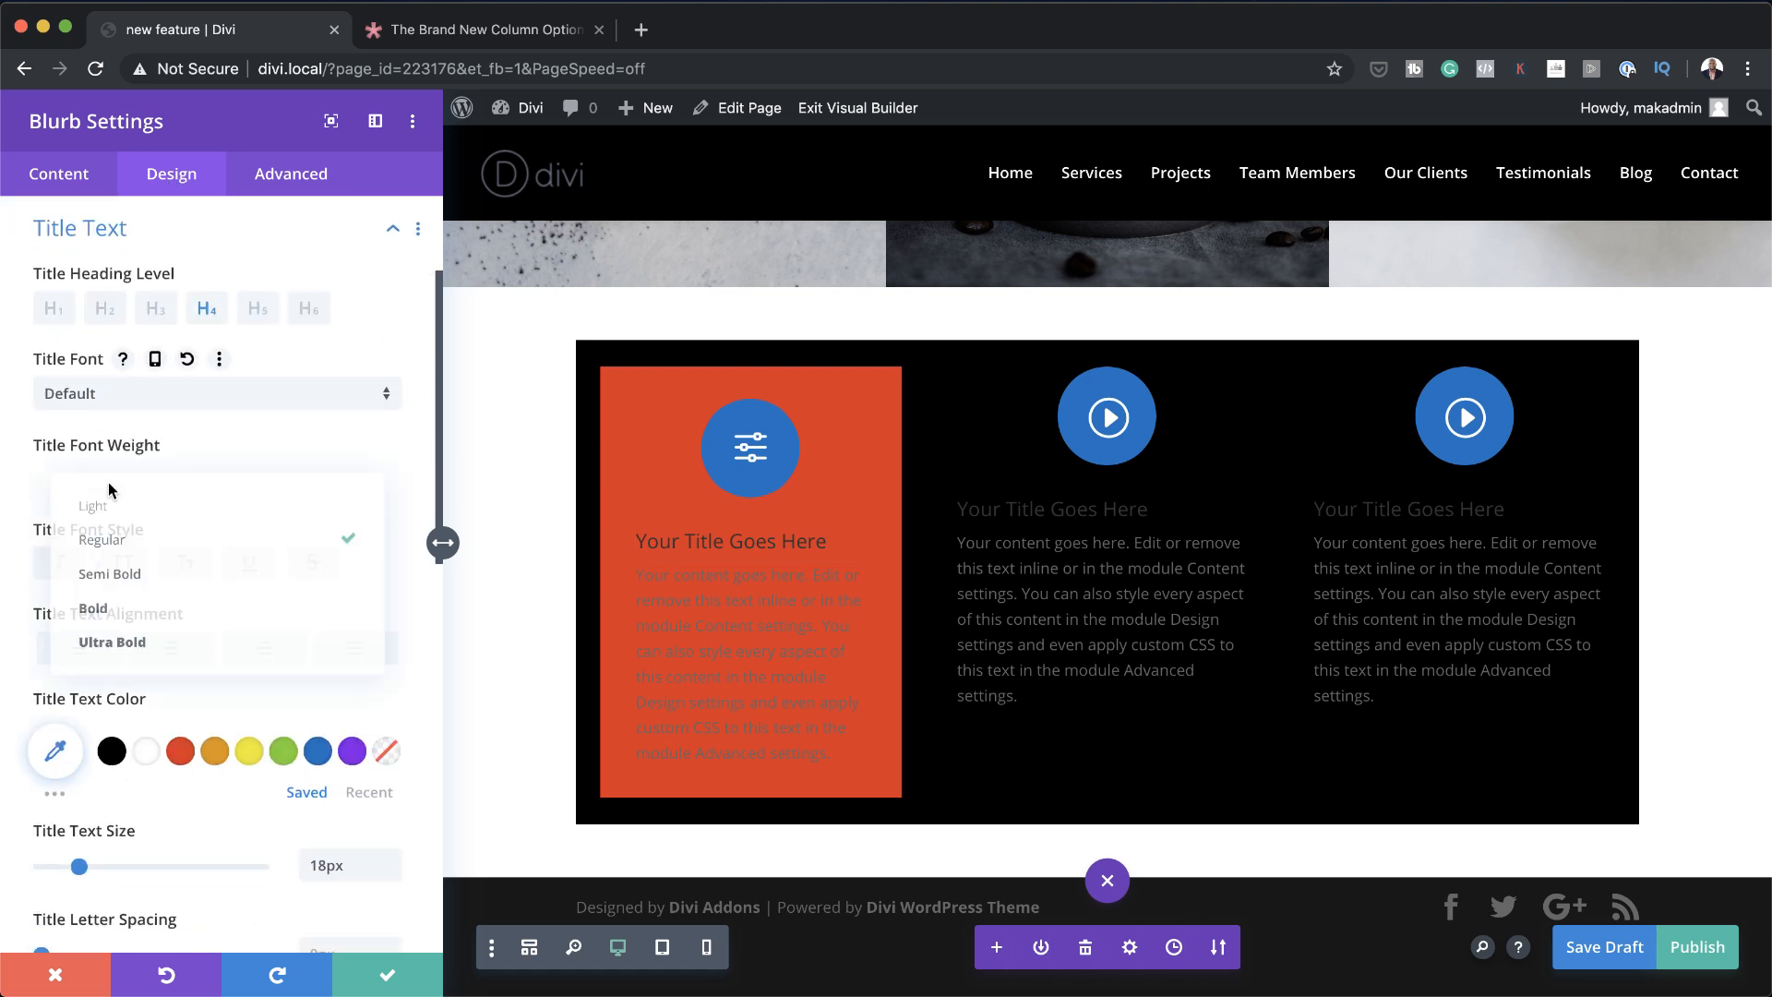
click(119, 609)
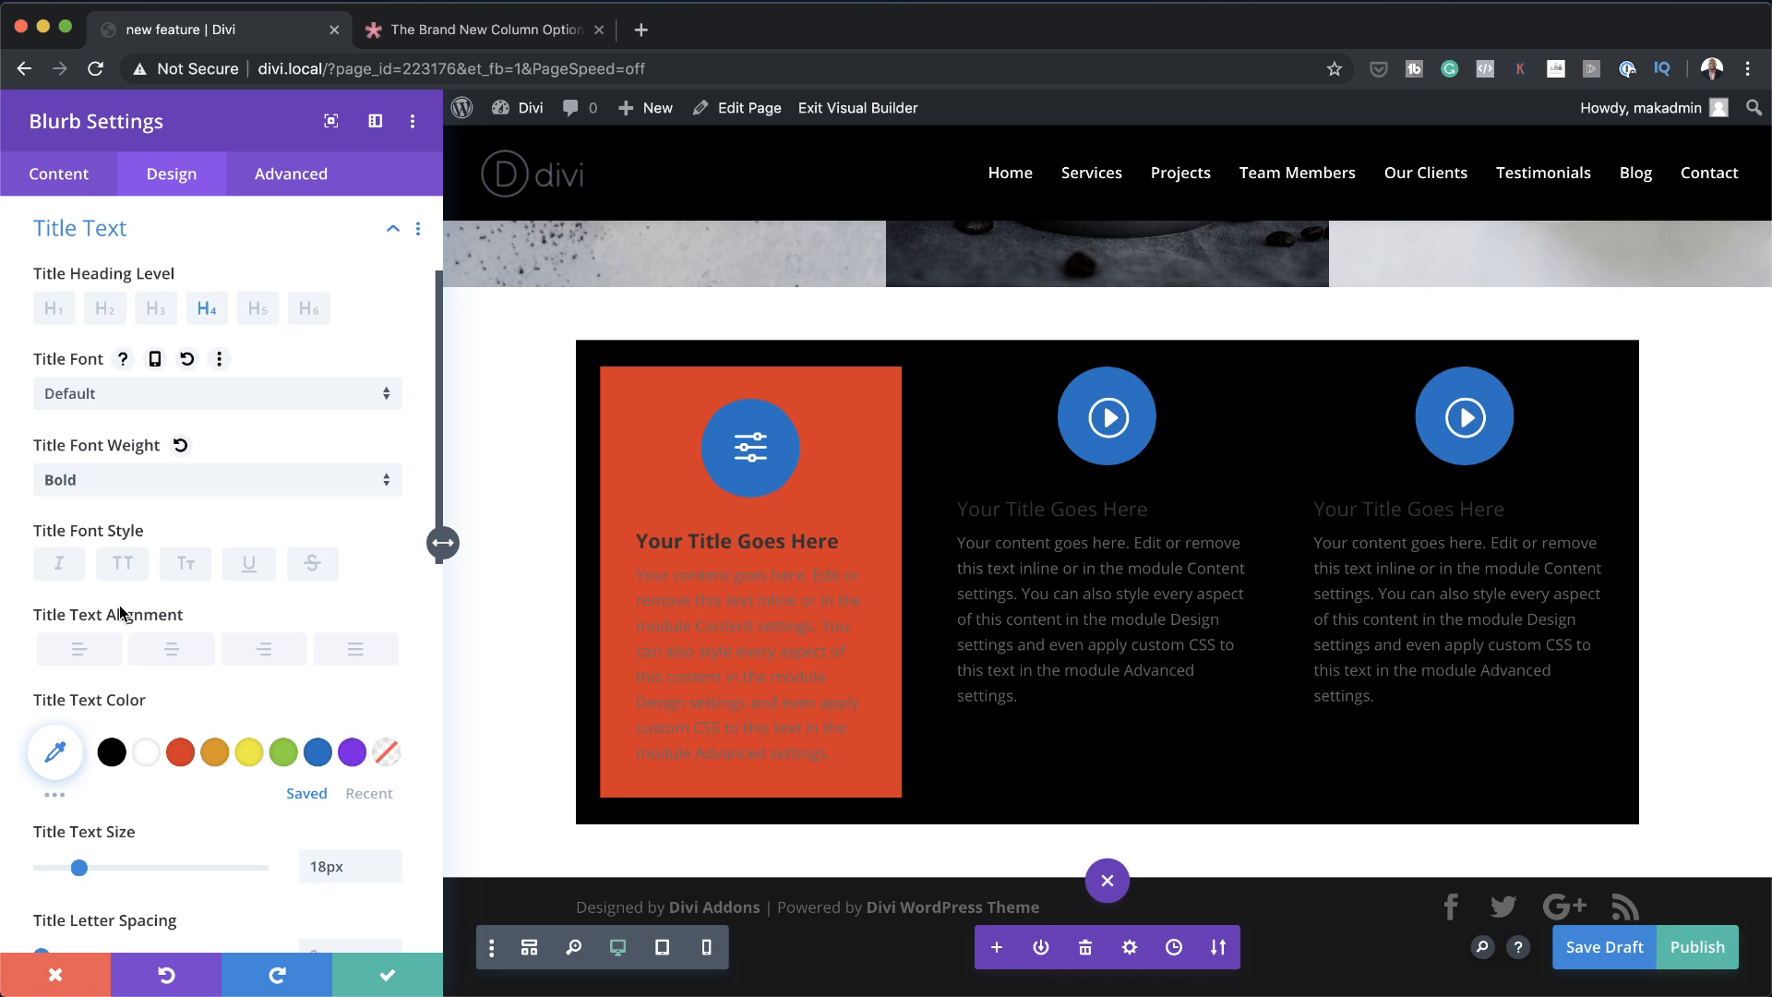
click(162, 651)
click(145, 755)
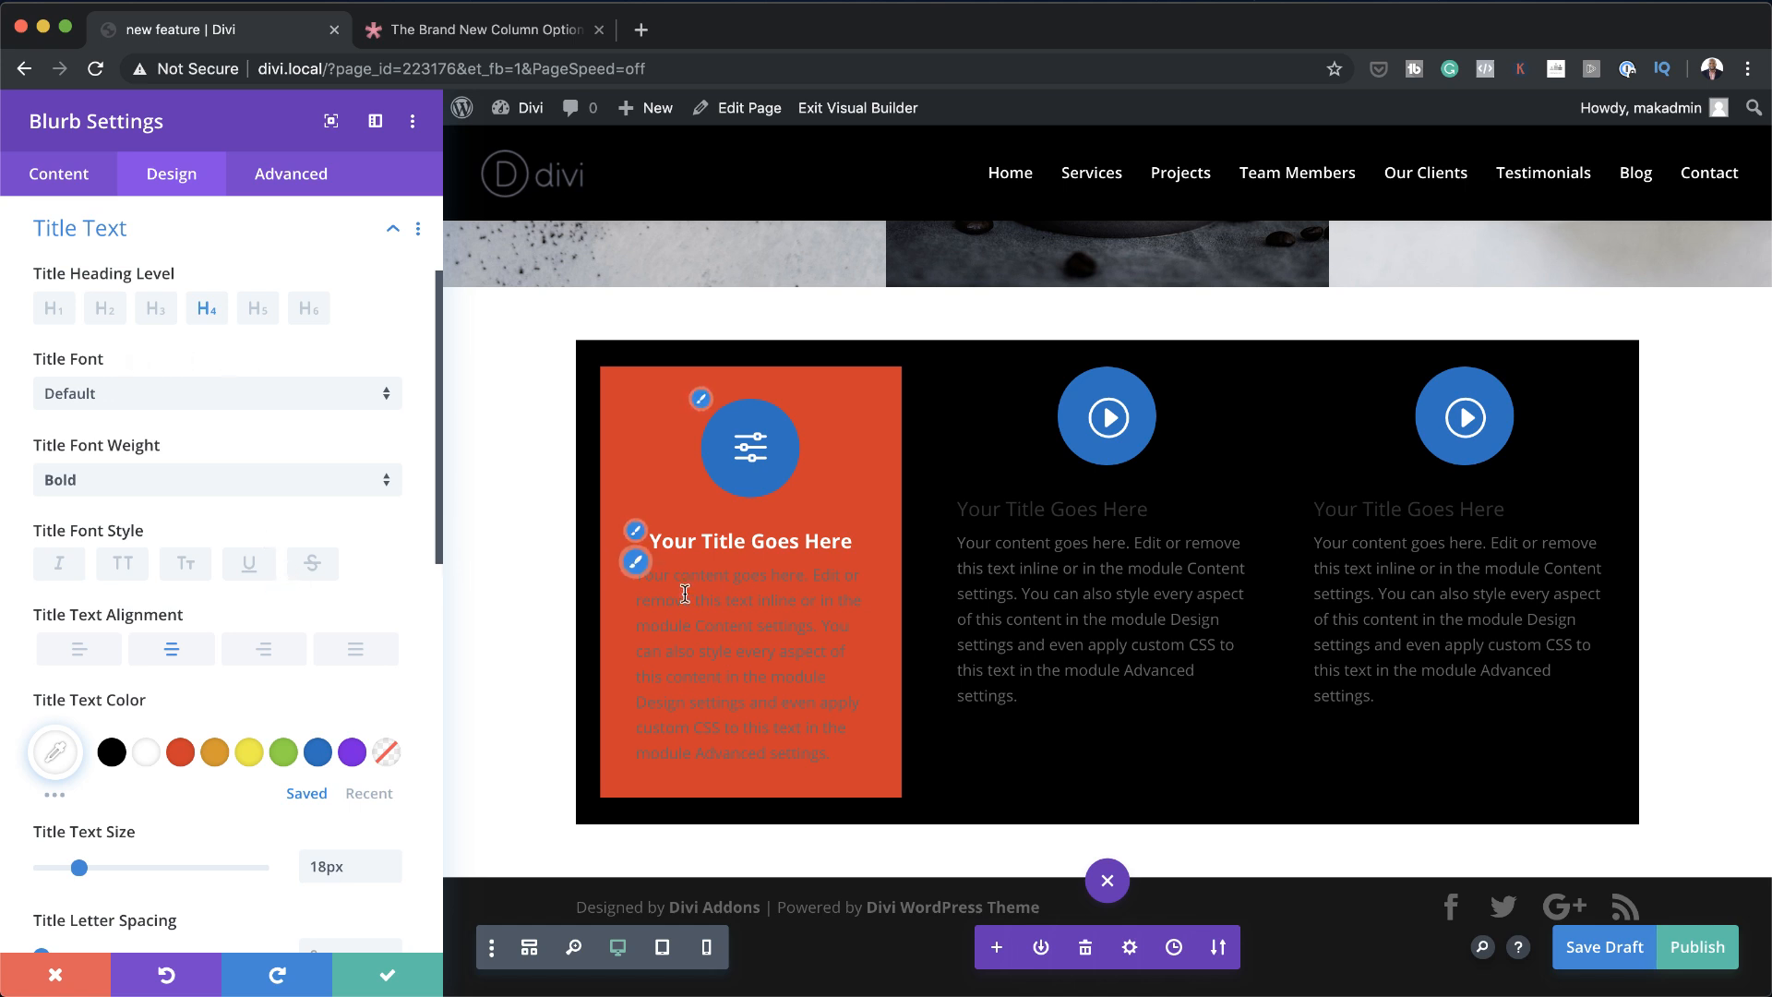
Style the first blurb's body text in white Poppins with centered alignment
click(633, 565)
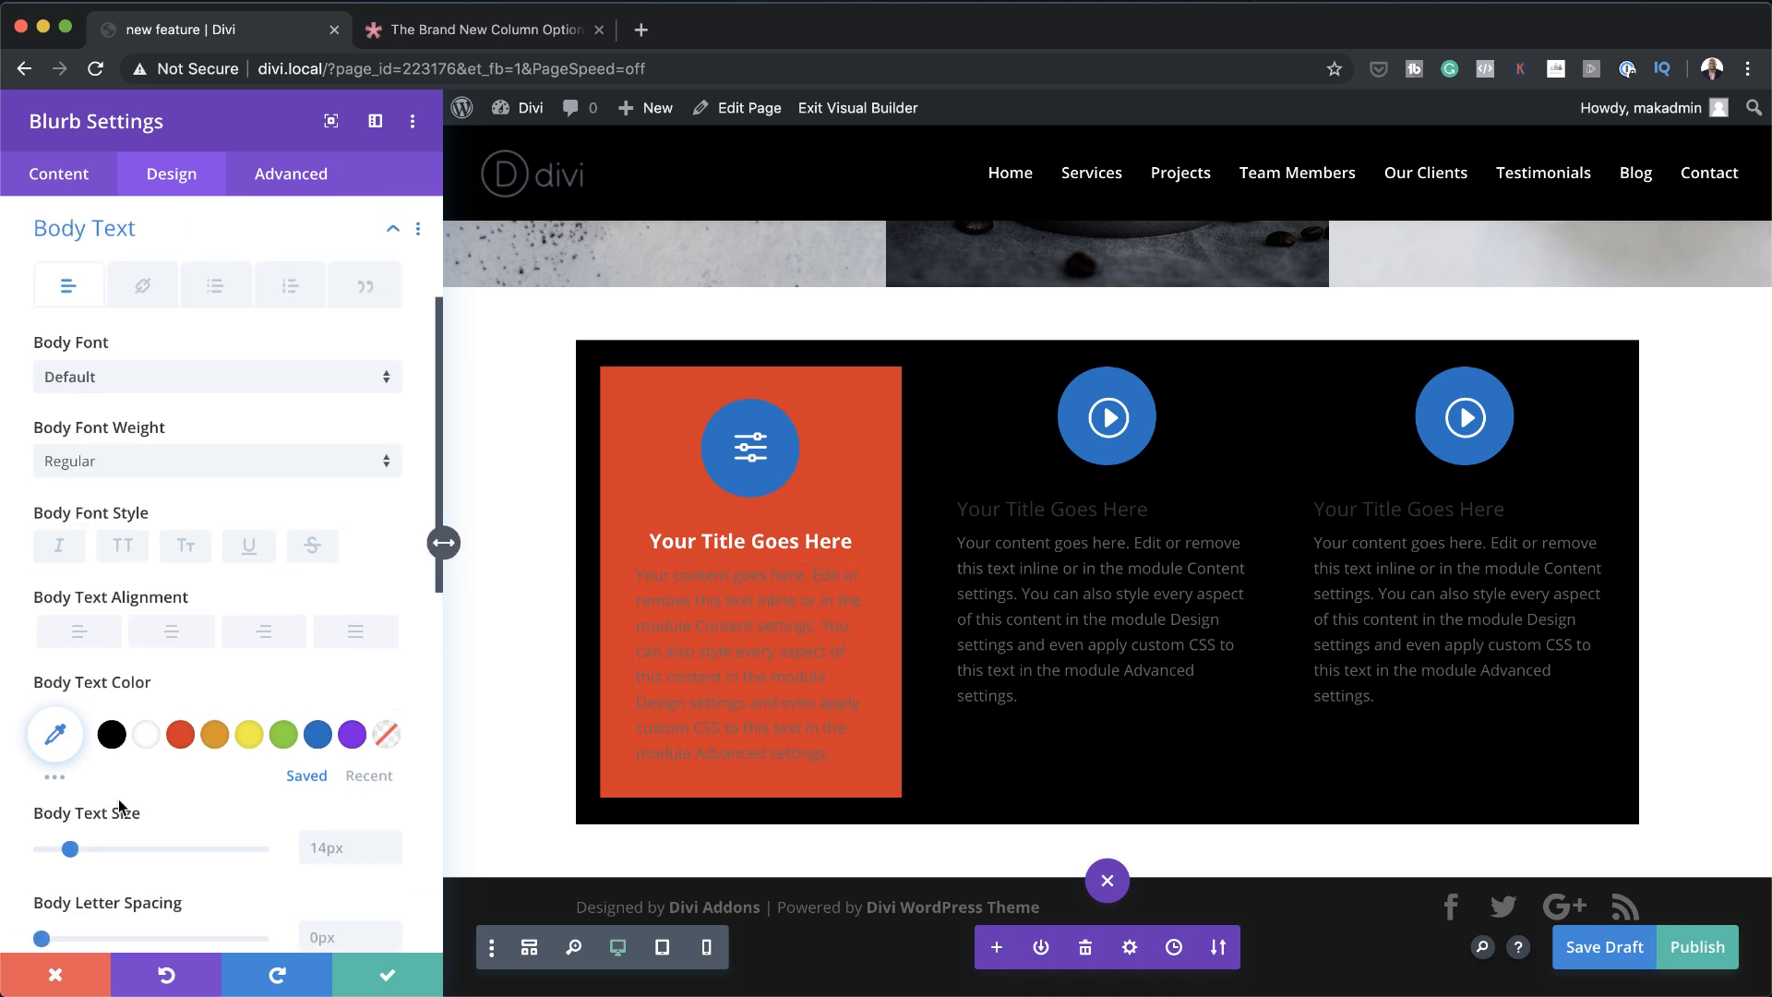
click(145, 733)
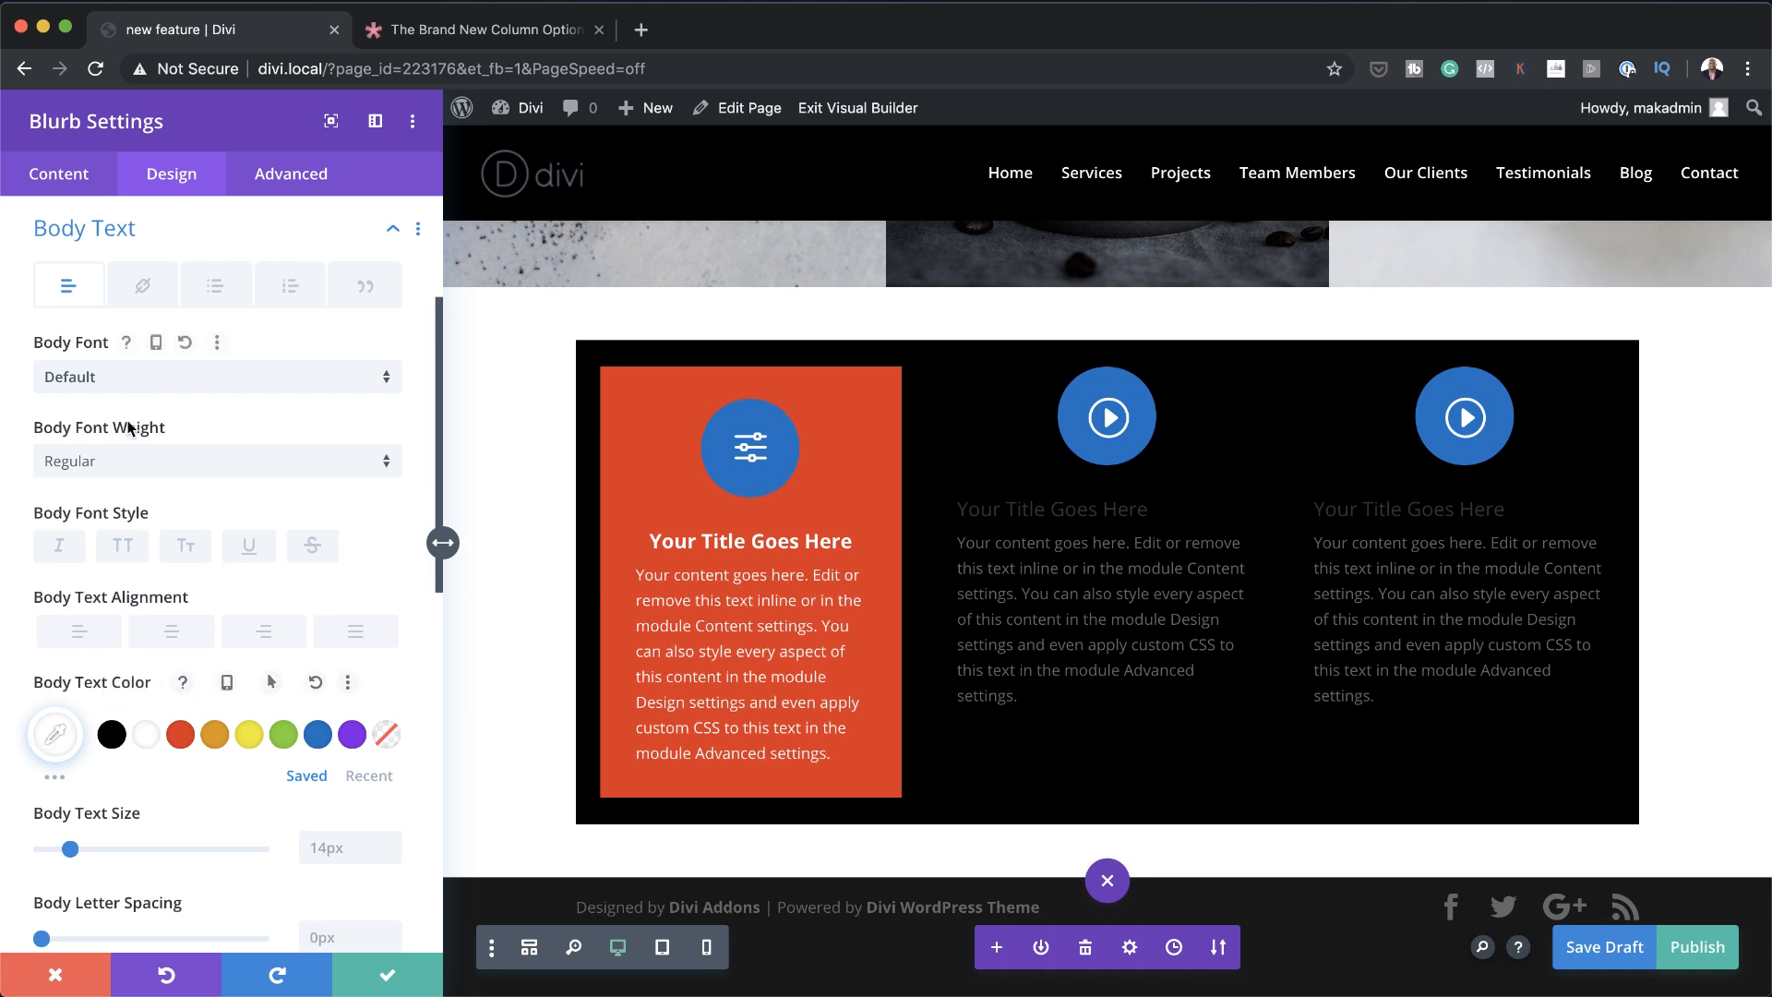
click(126, 386)
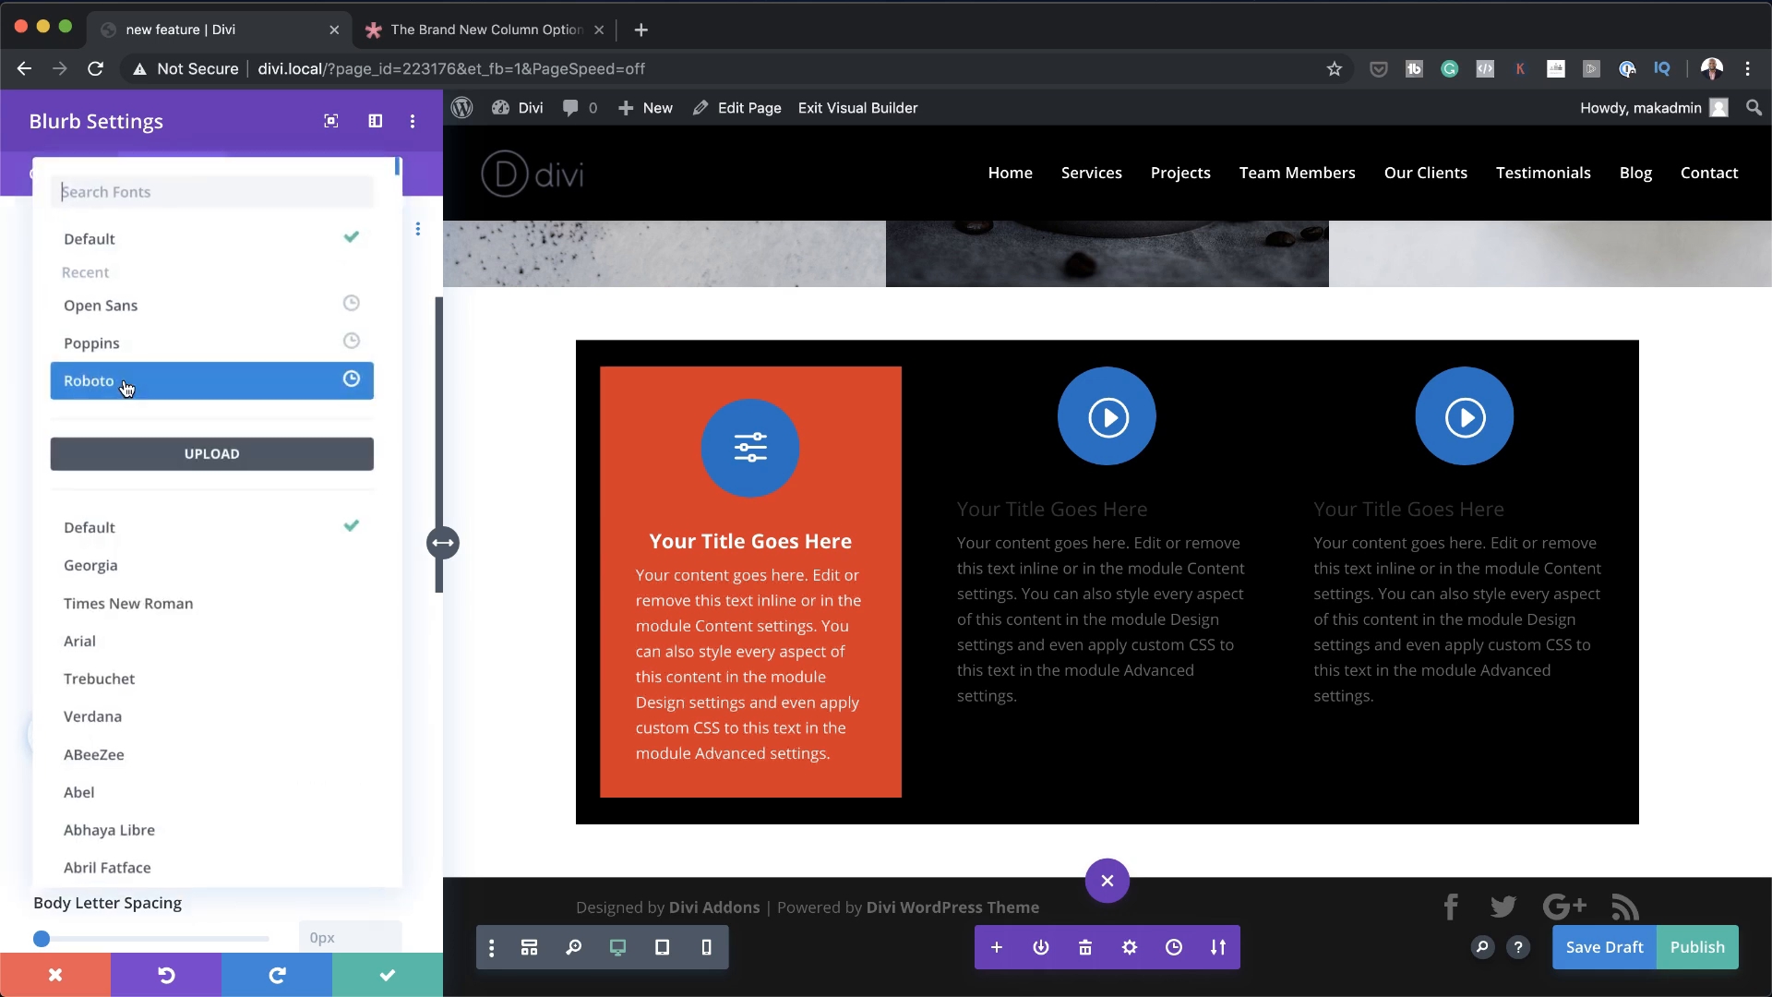
click(162, 343)
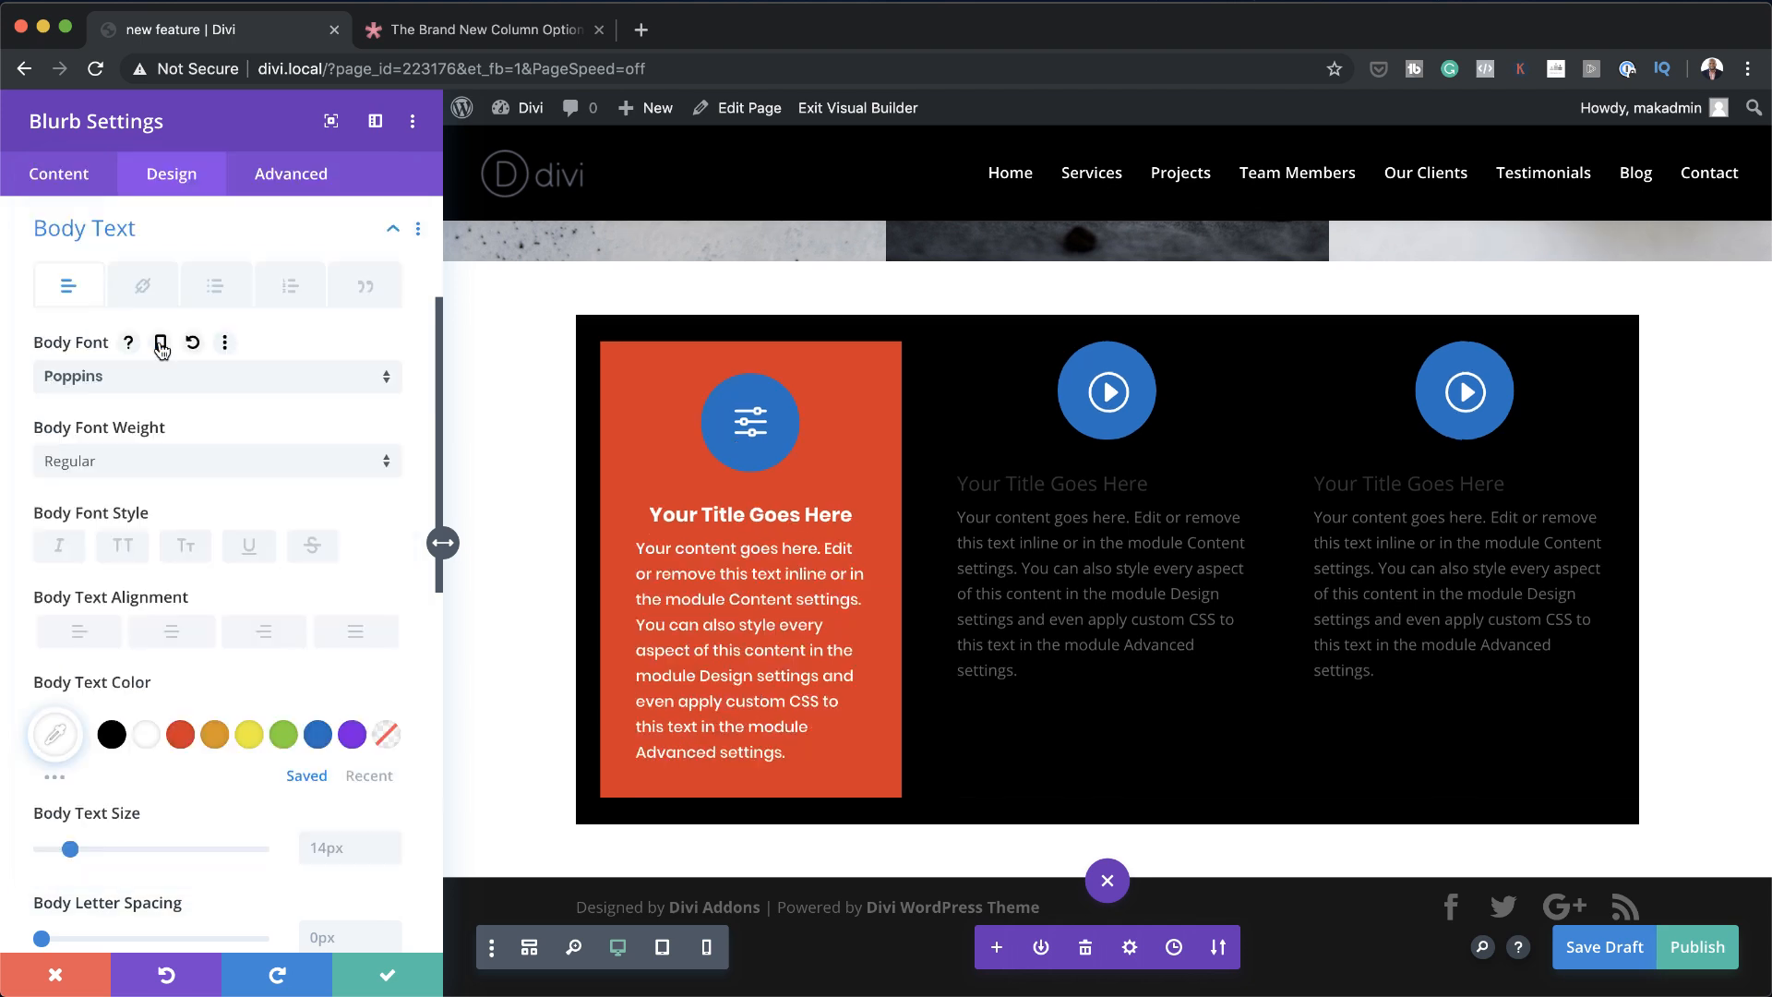
click(170, 640)
Shorten the first blurb's body text by deleting everything after "inline or in the module Content settings."
click(79, 179)
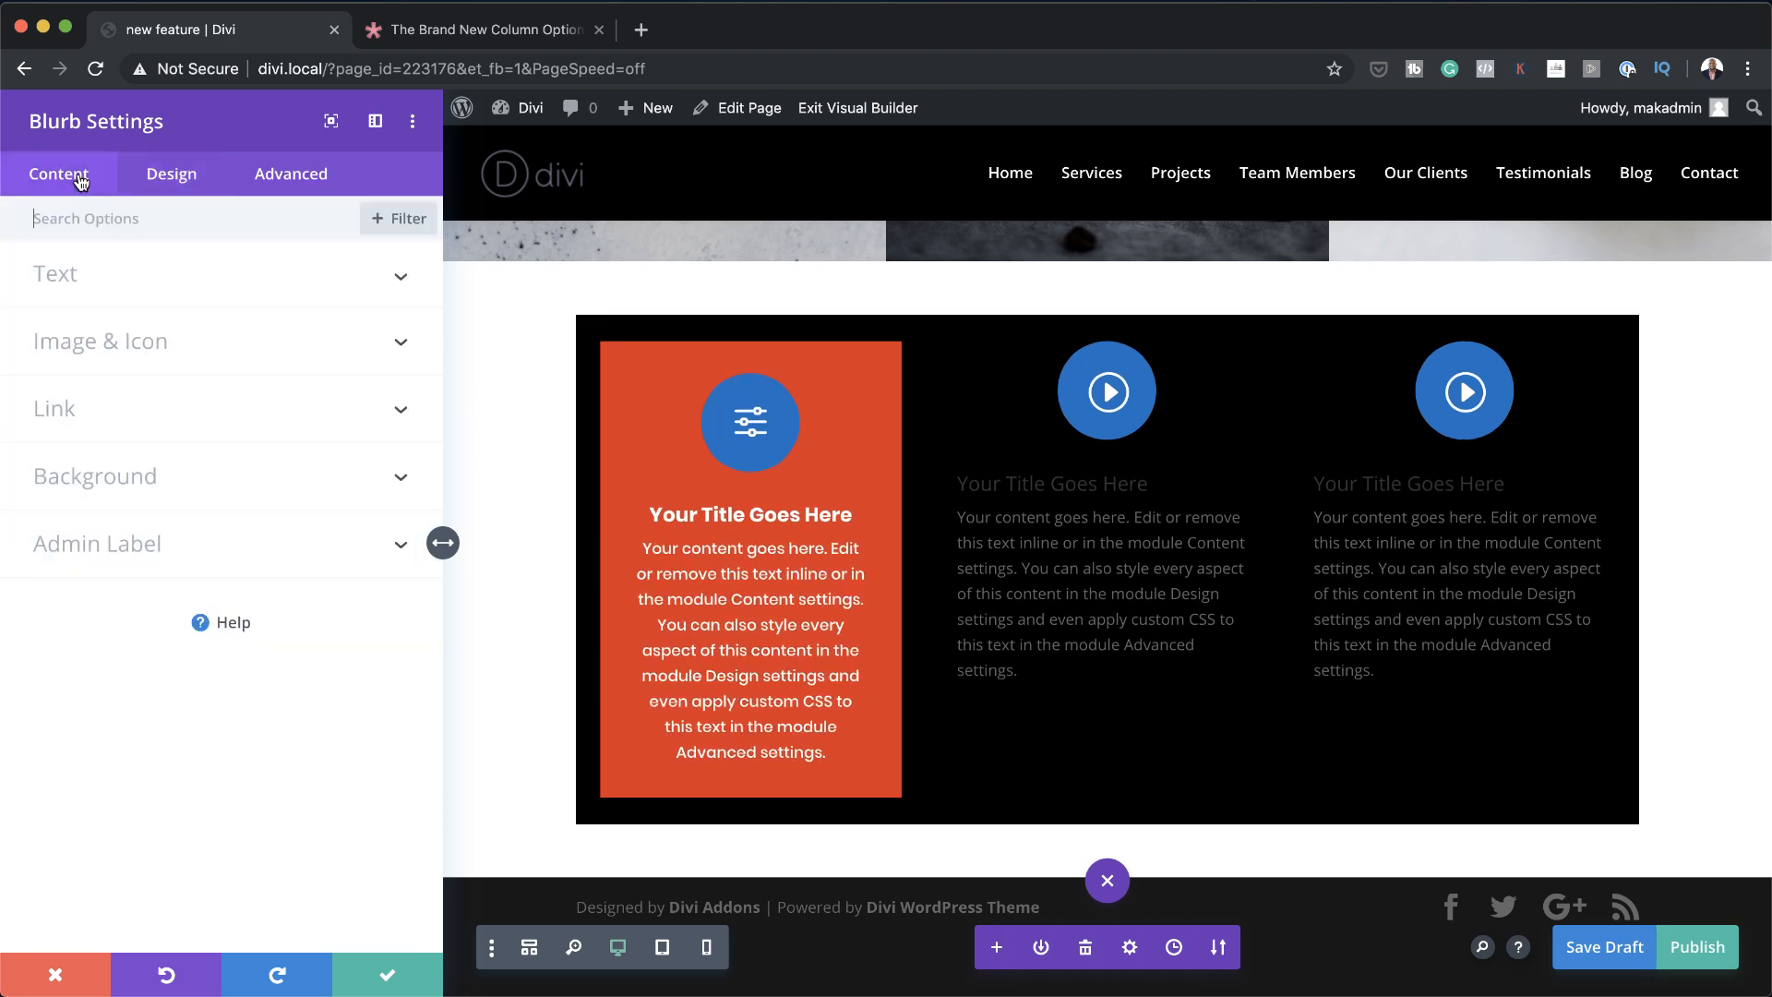
click(96, 281)
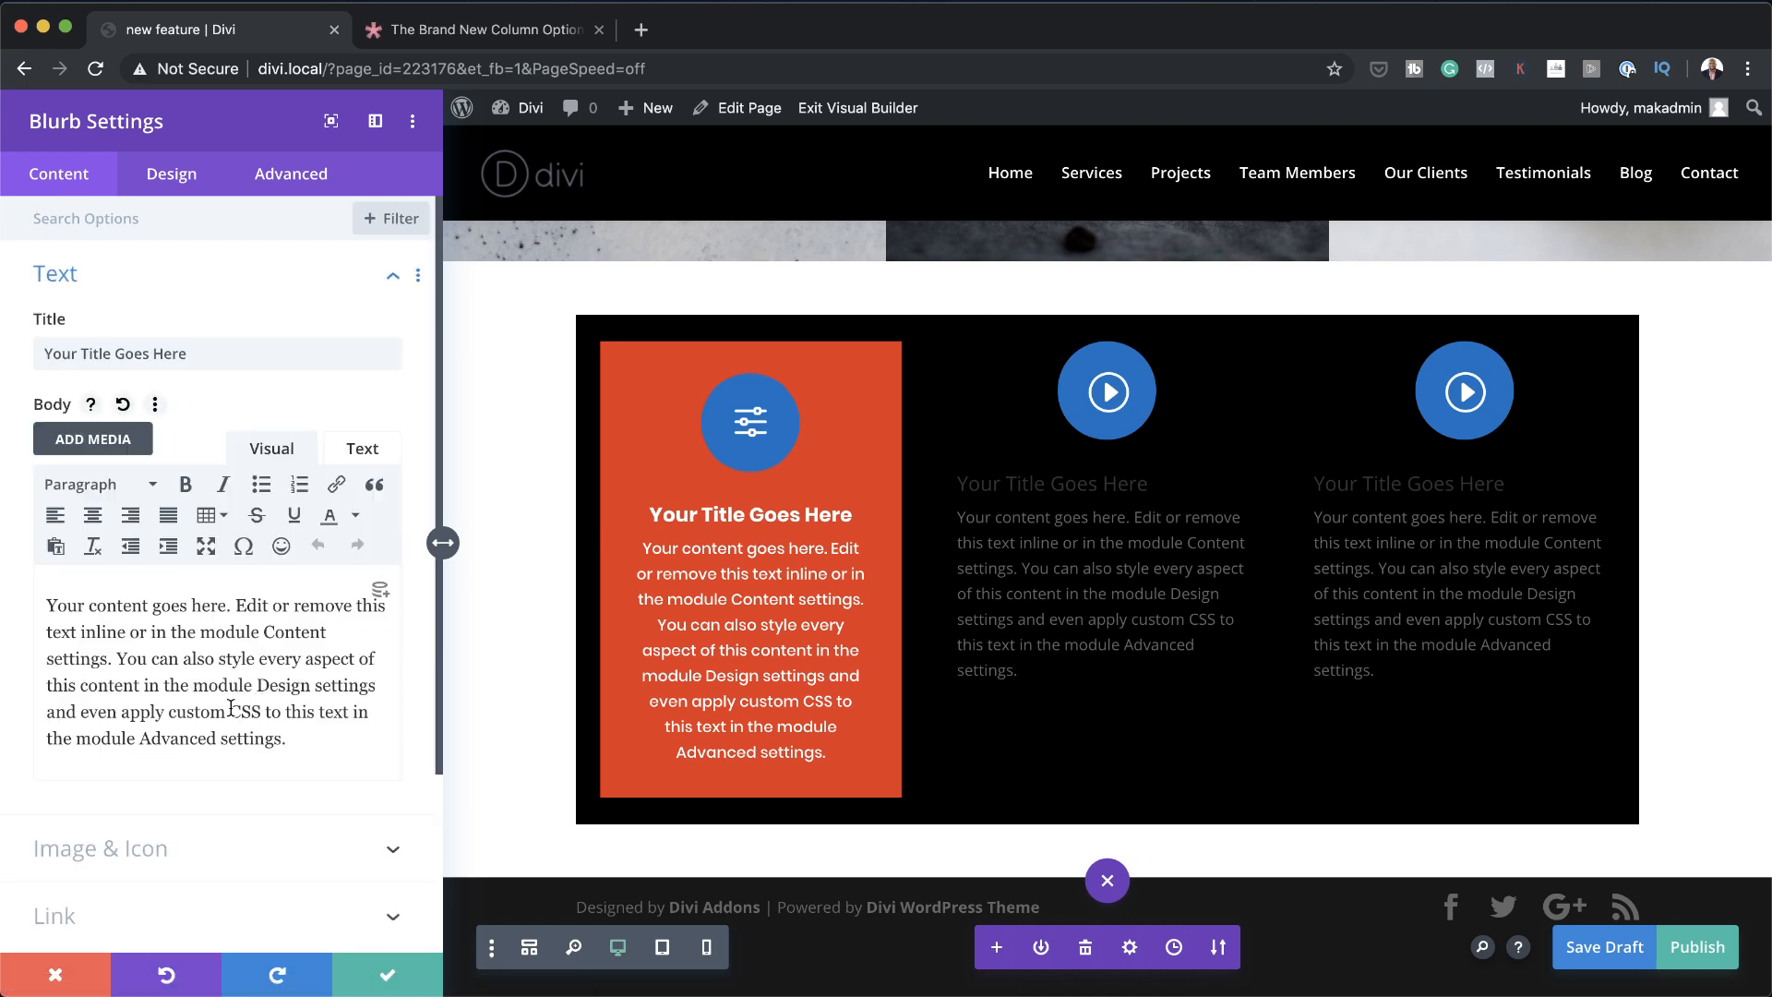
drag(234, 712, 375, 765)
key(BackSpace)
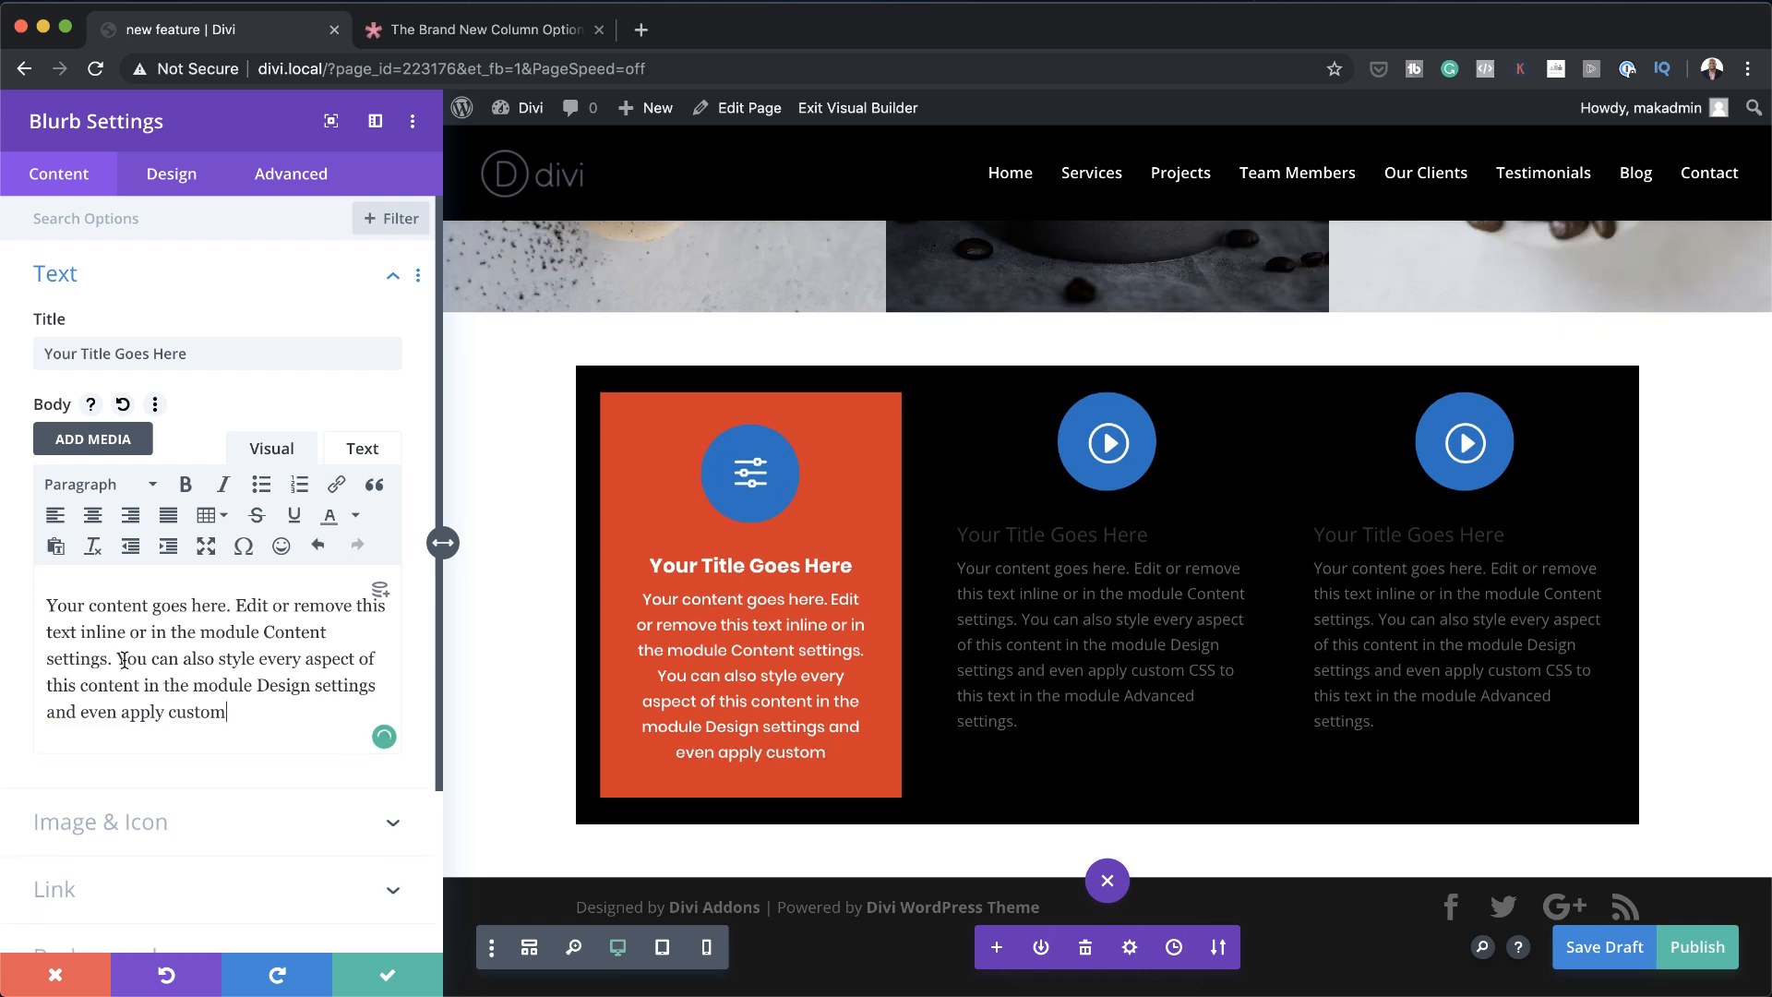
drag(115, 656, 251, 716)
key(BackSpace)
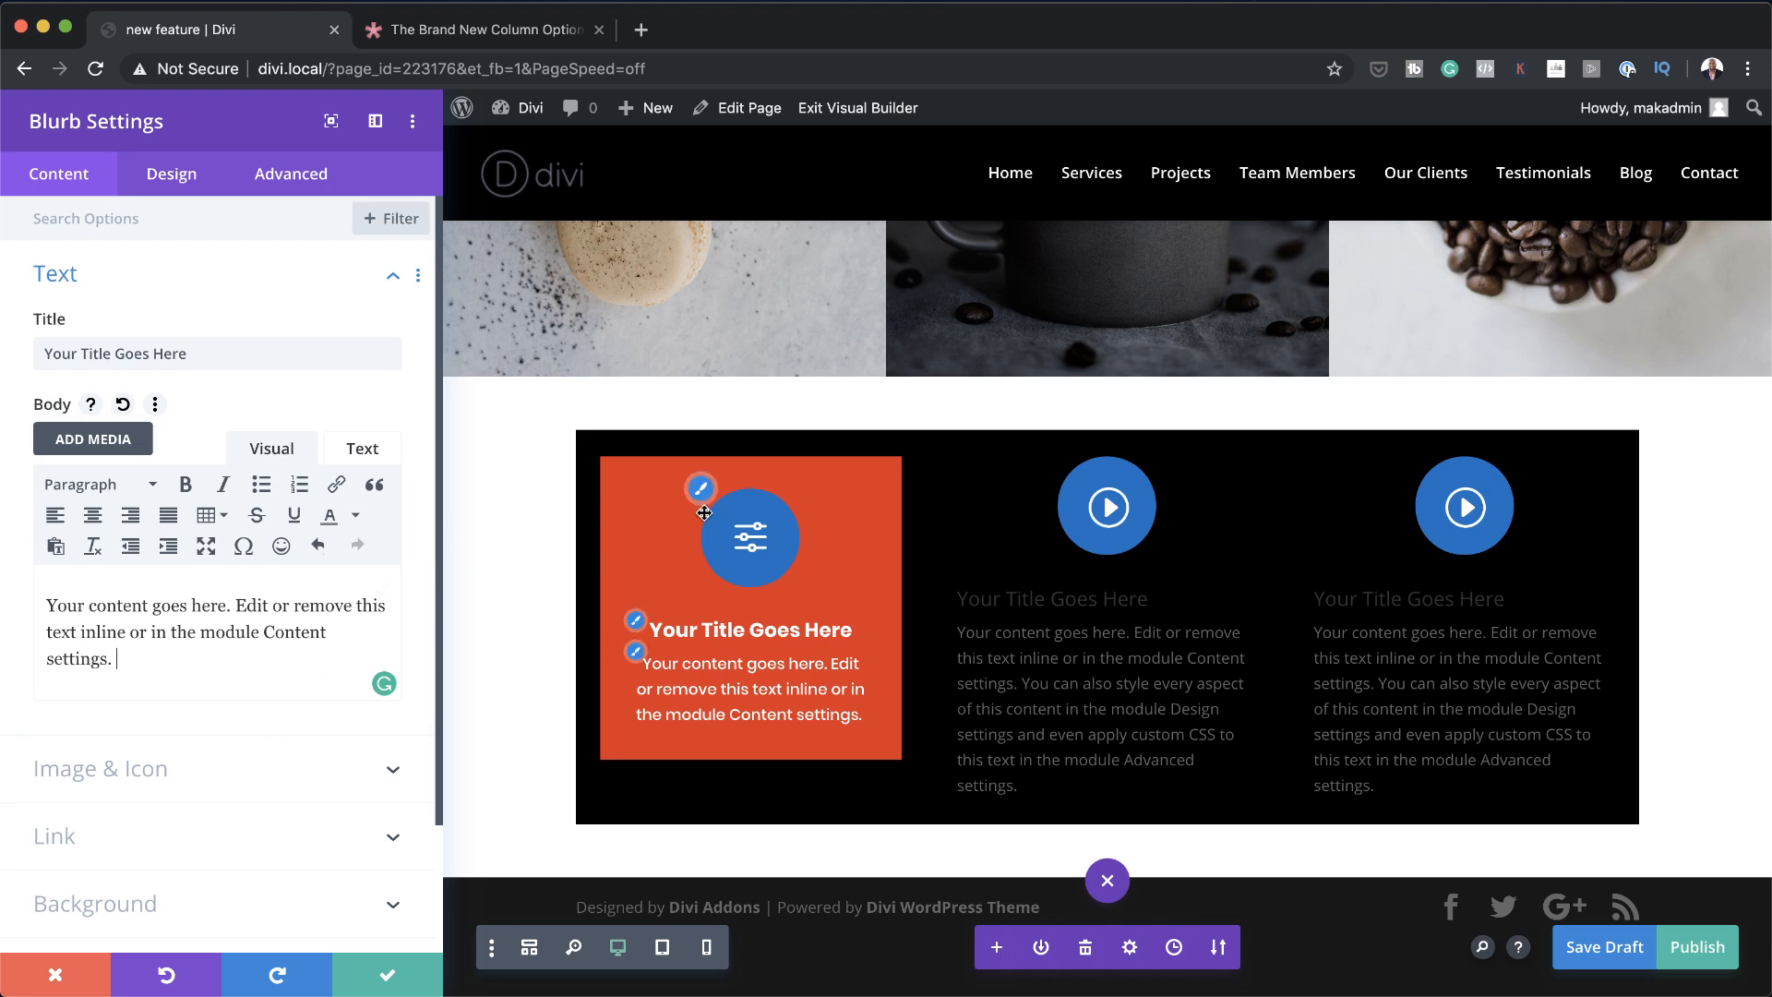
Set the first blurb's icon color to white and its circle color to transparent, and save the module
click(700, 489)
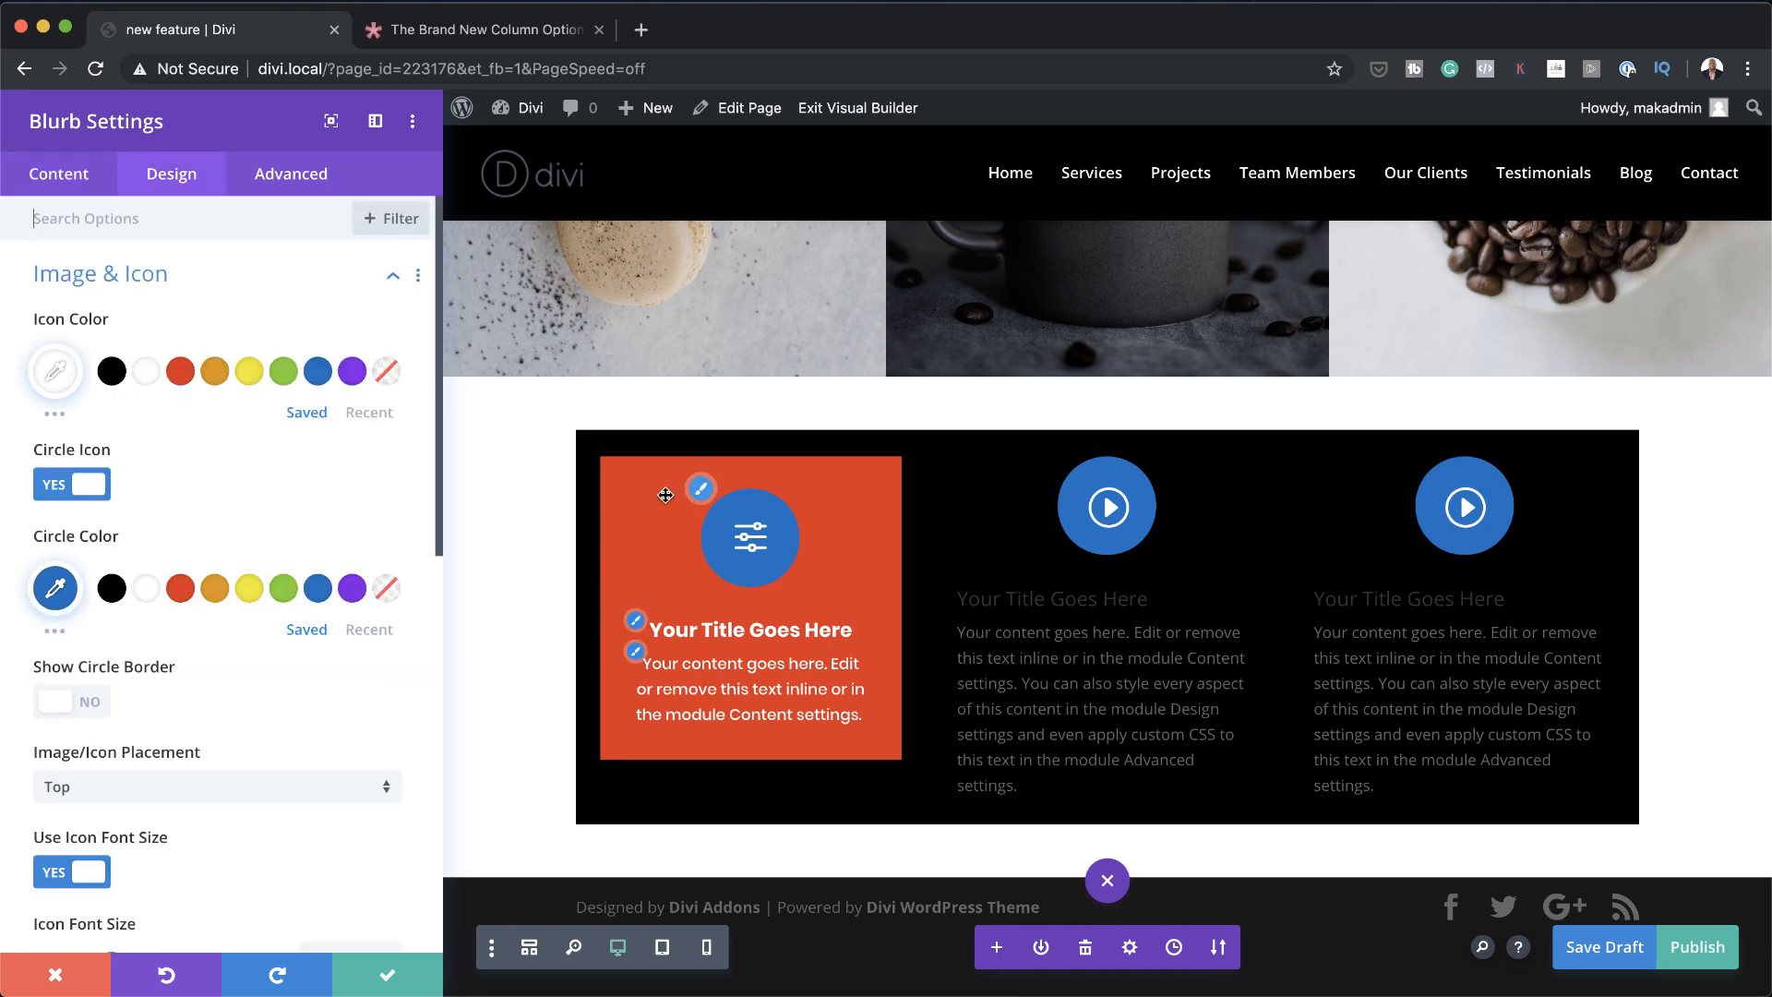
click(147, 373)
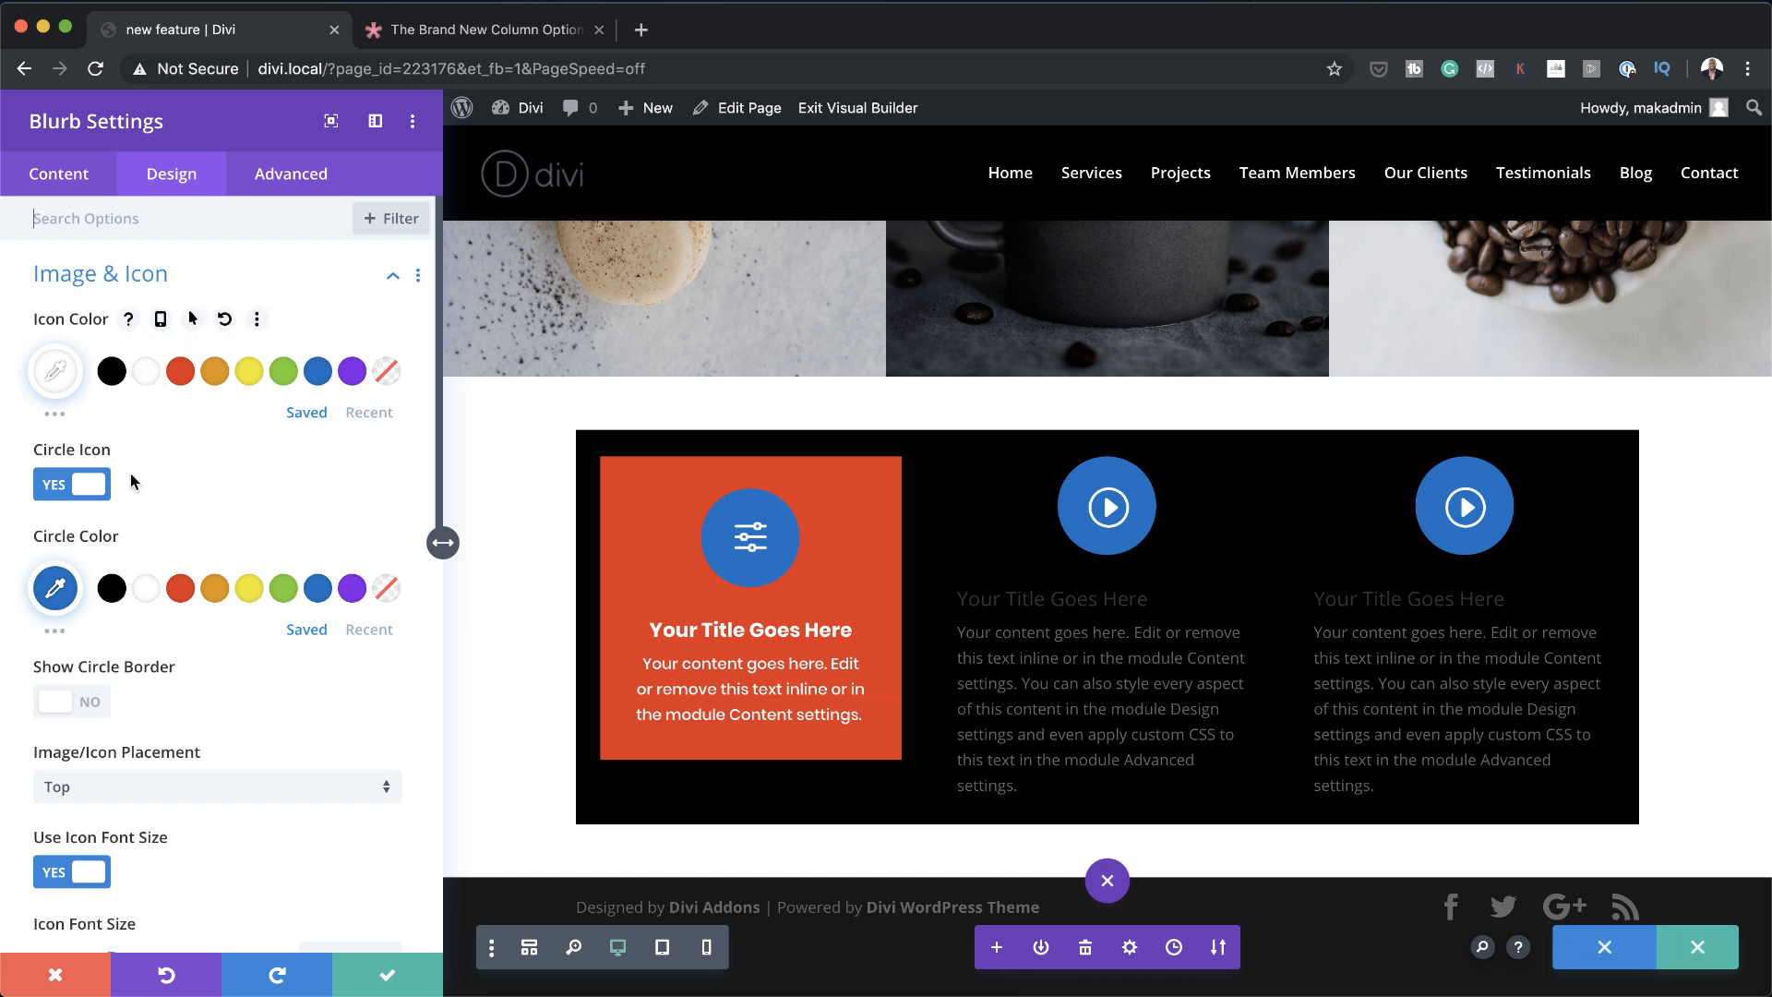
click(387, 588)
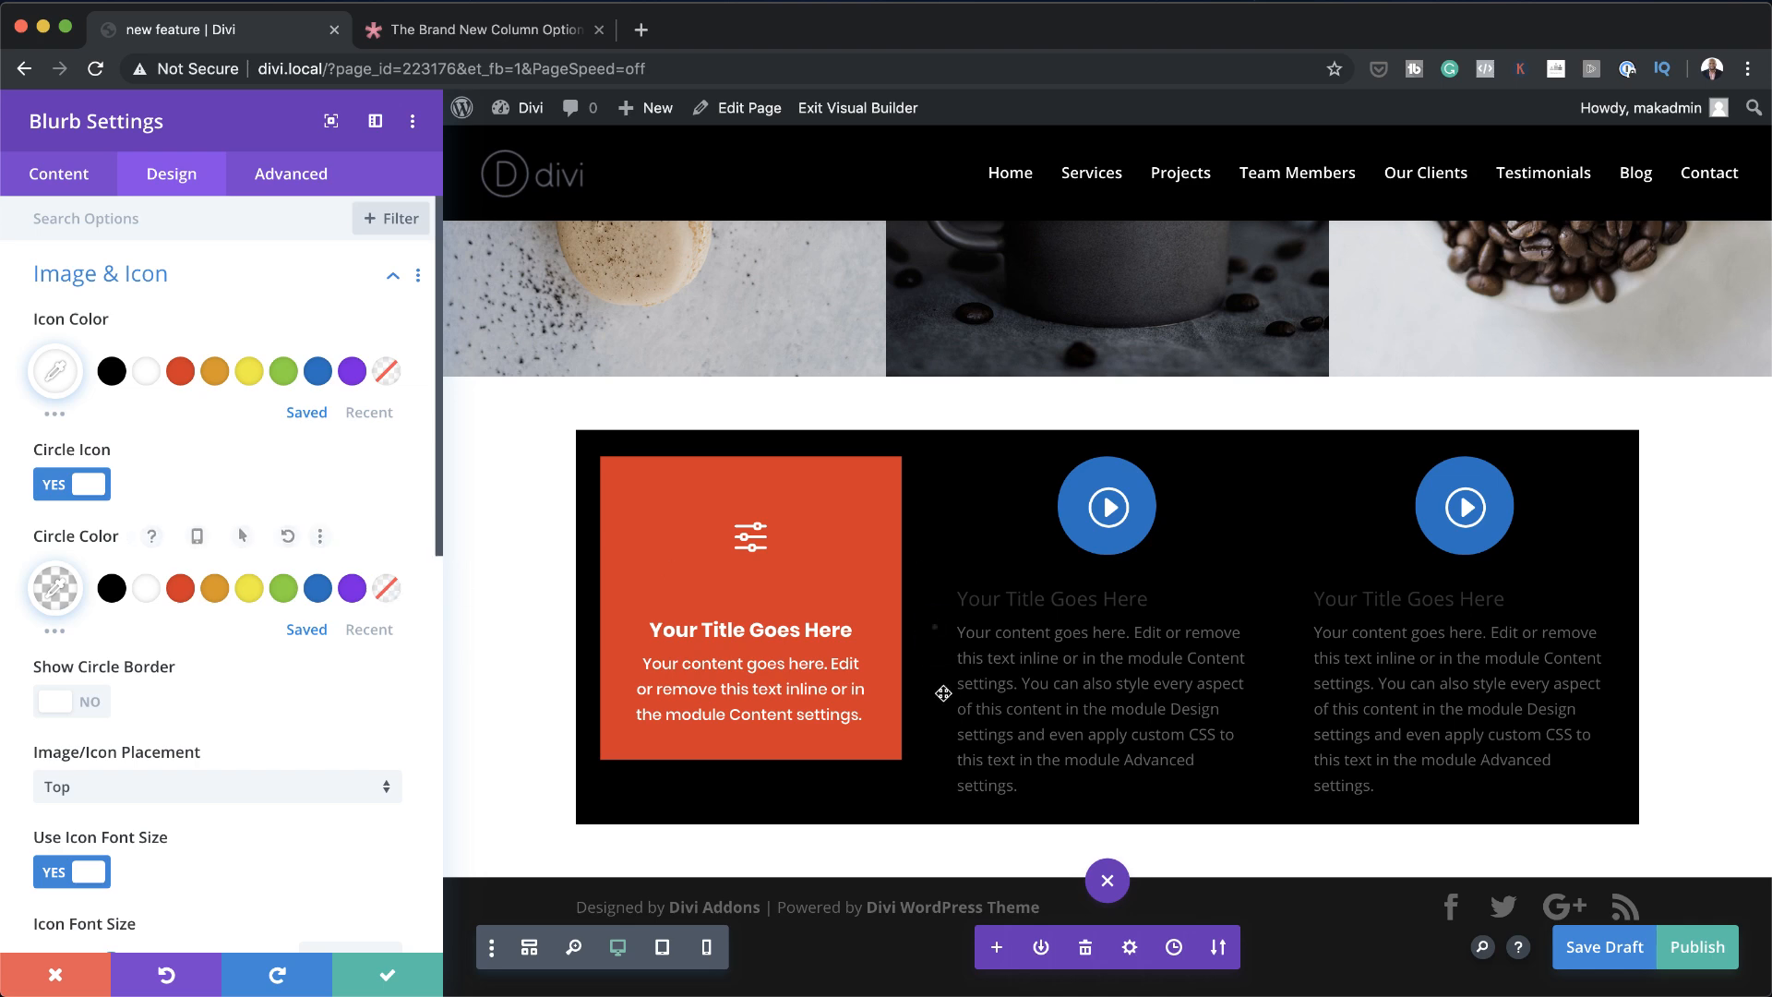
click(387, 975)
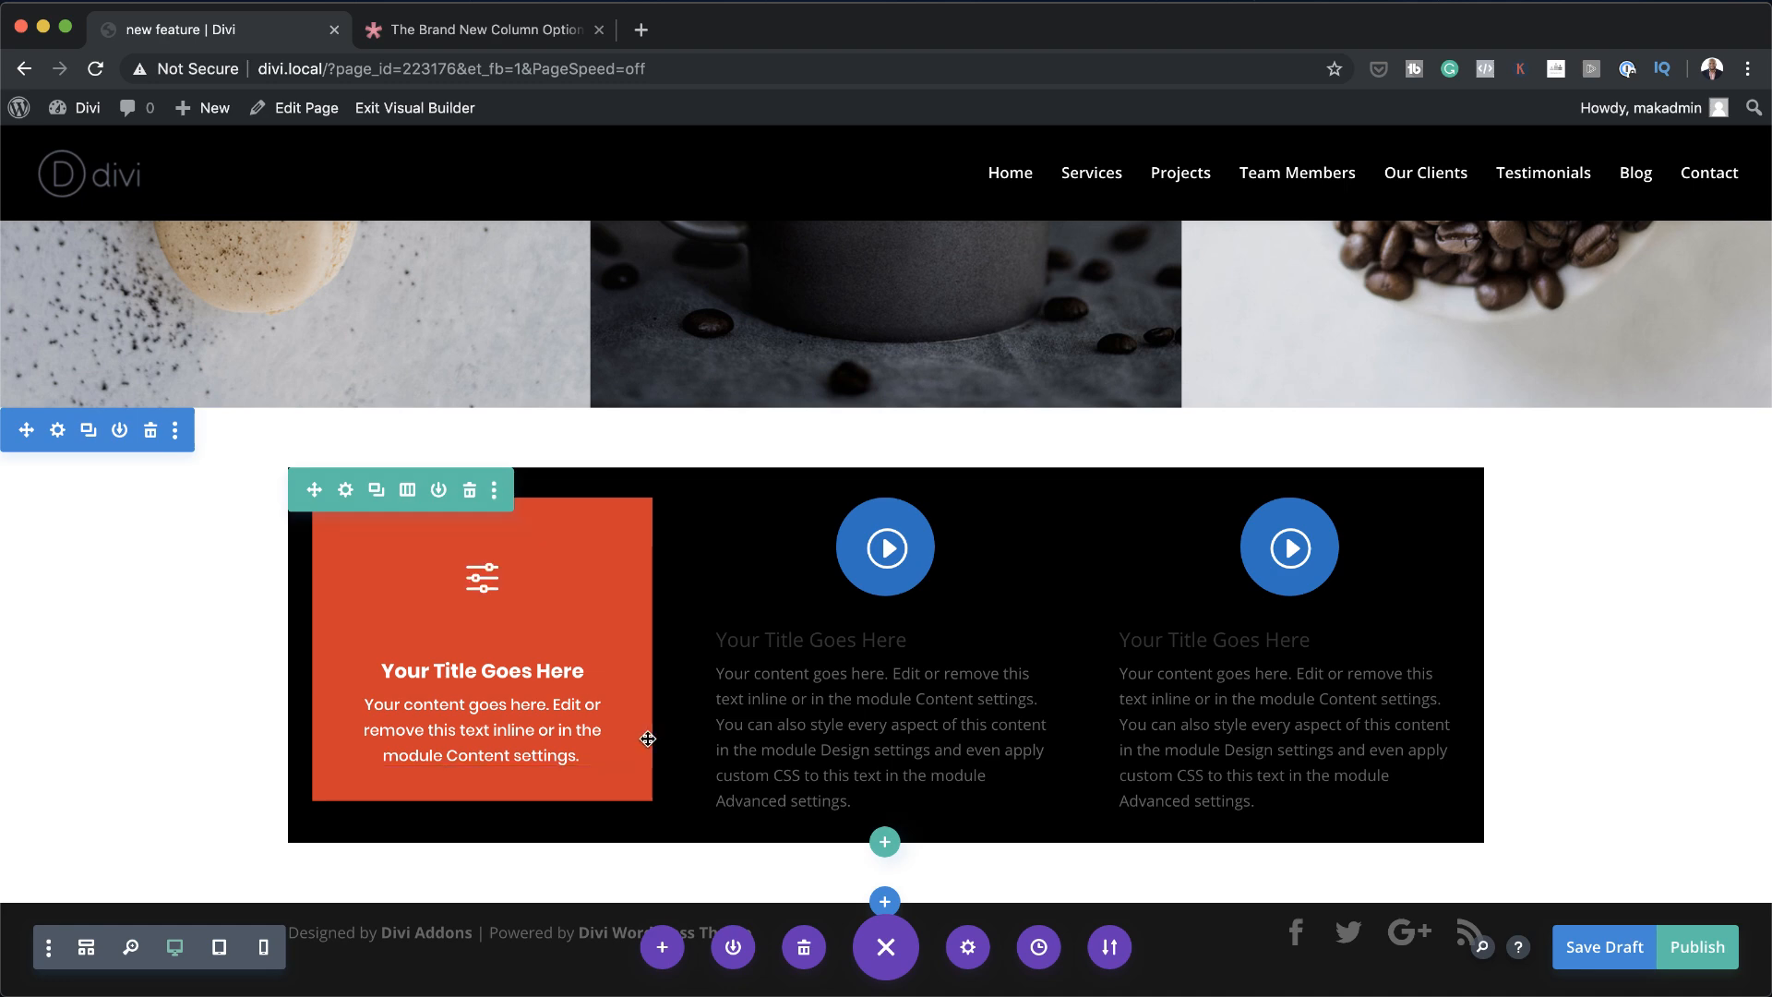
Apply the Bounce animation style to the first column of the blurb row and save the column settings
click(347, 491)
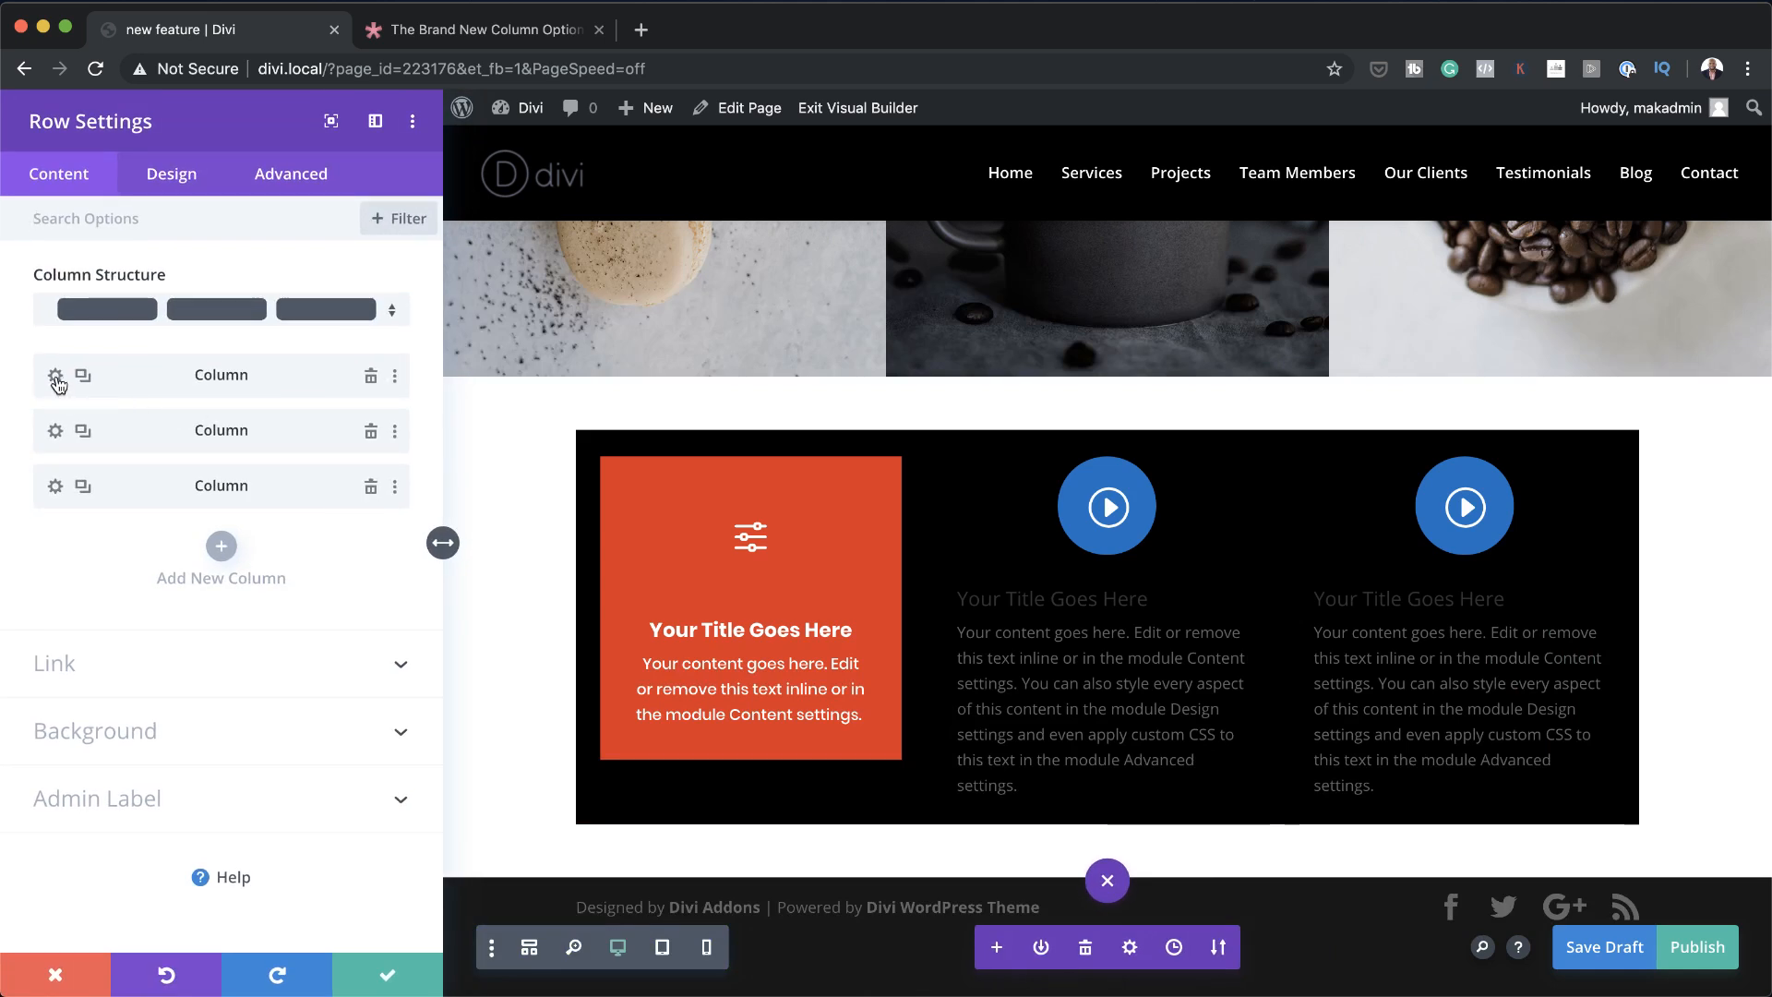
click(55, 377)
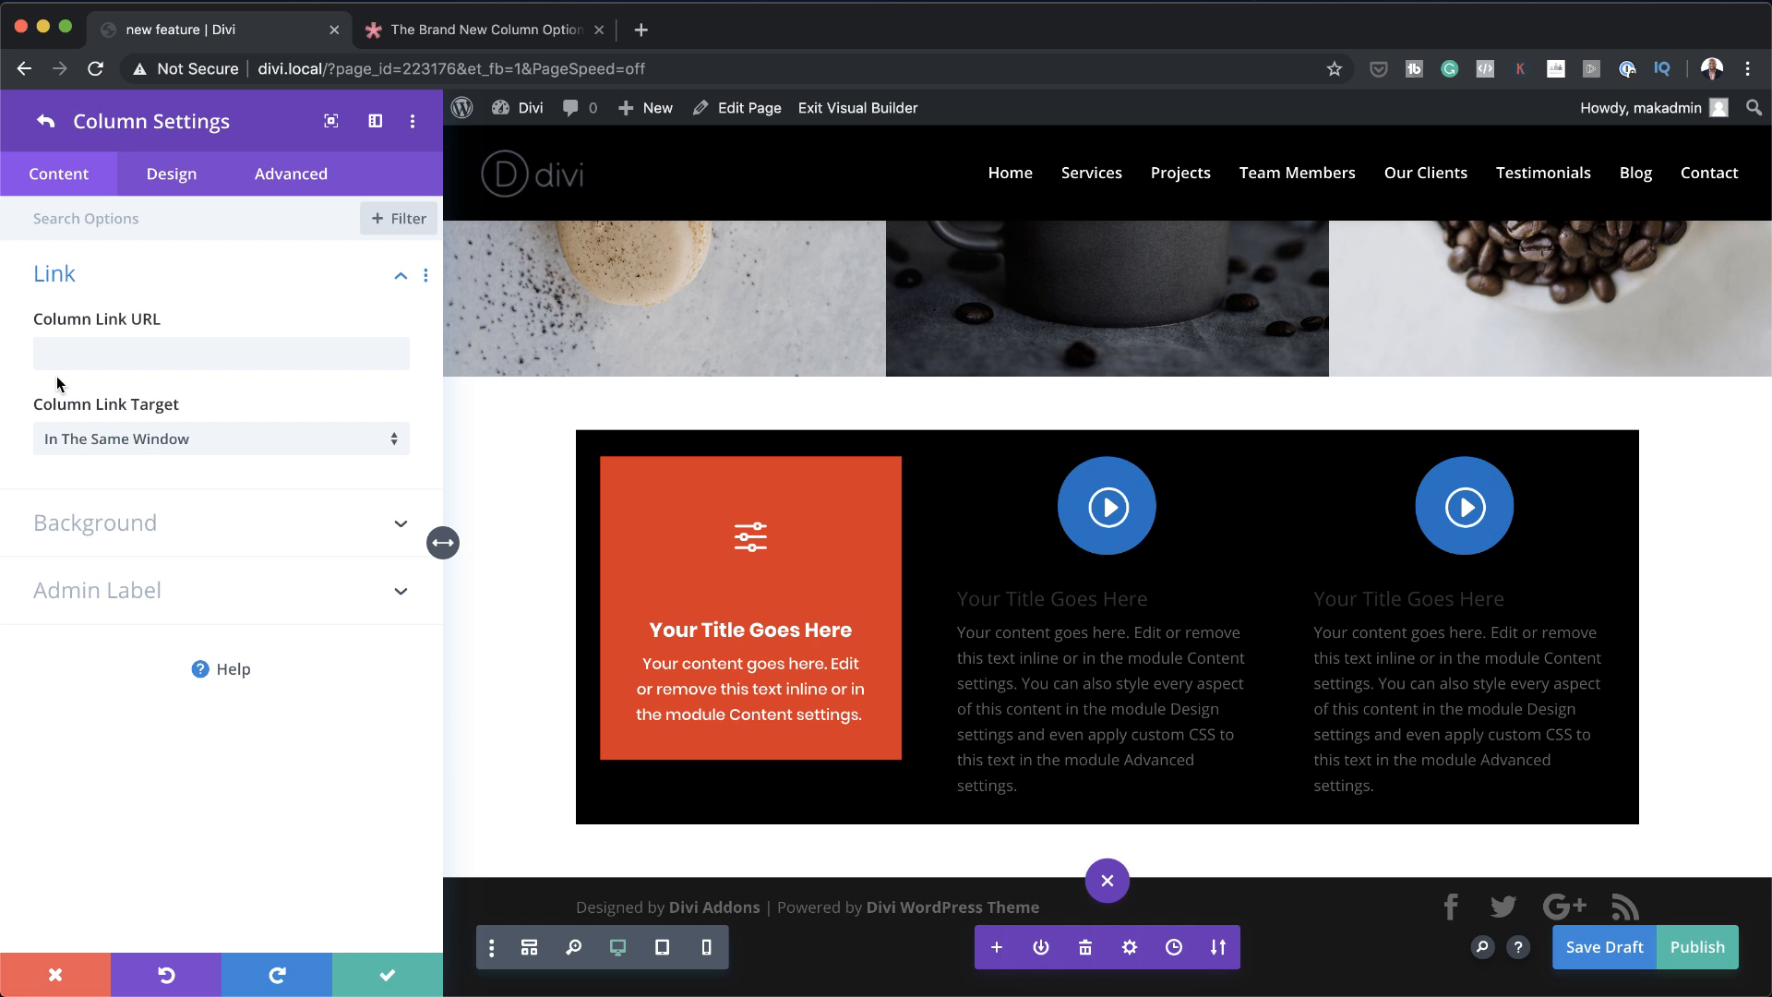
click(184, 185)
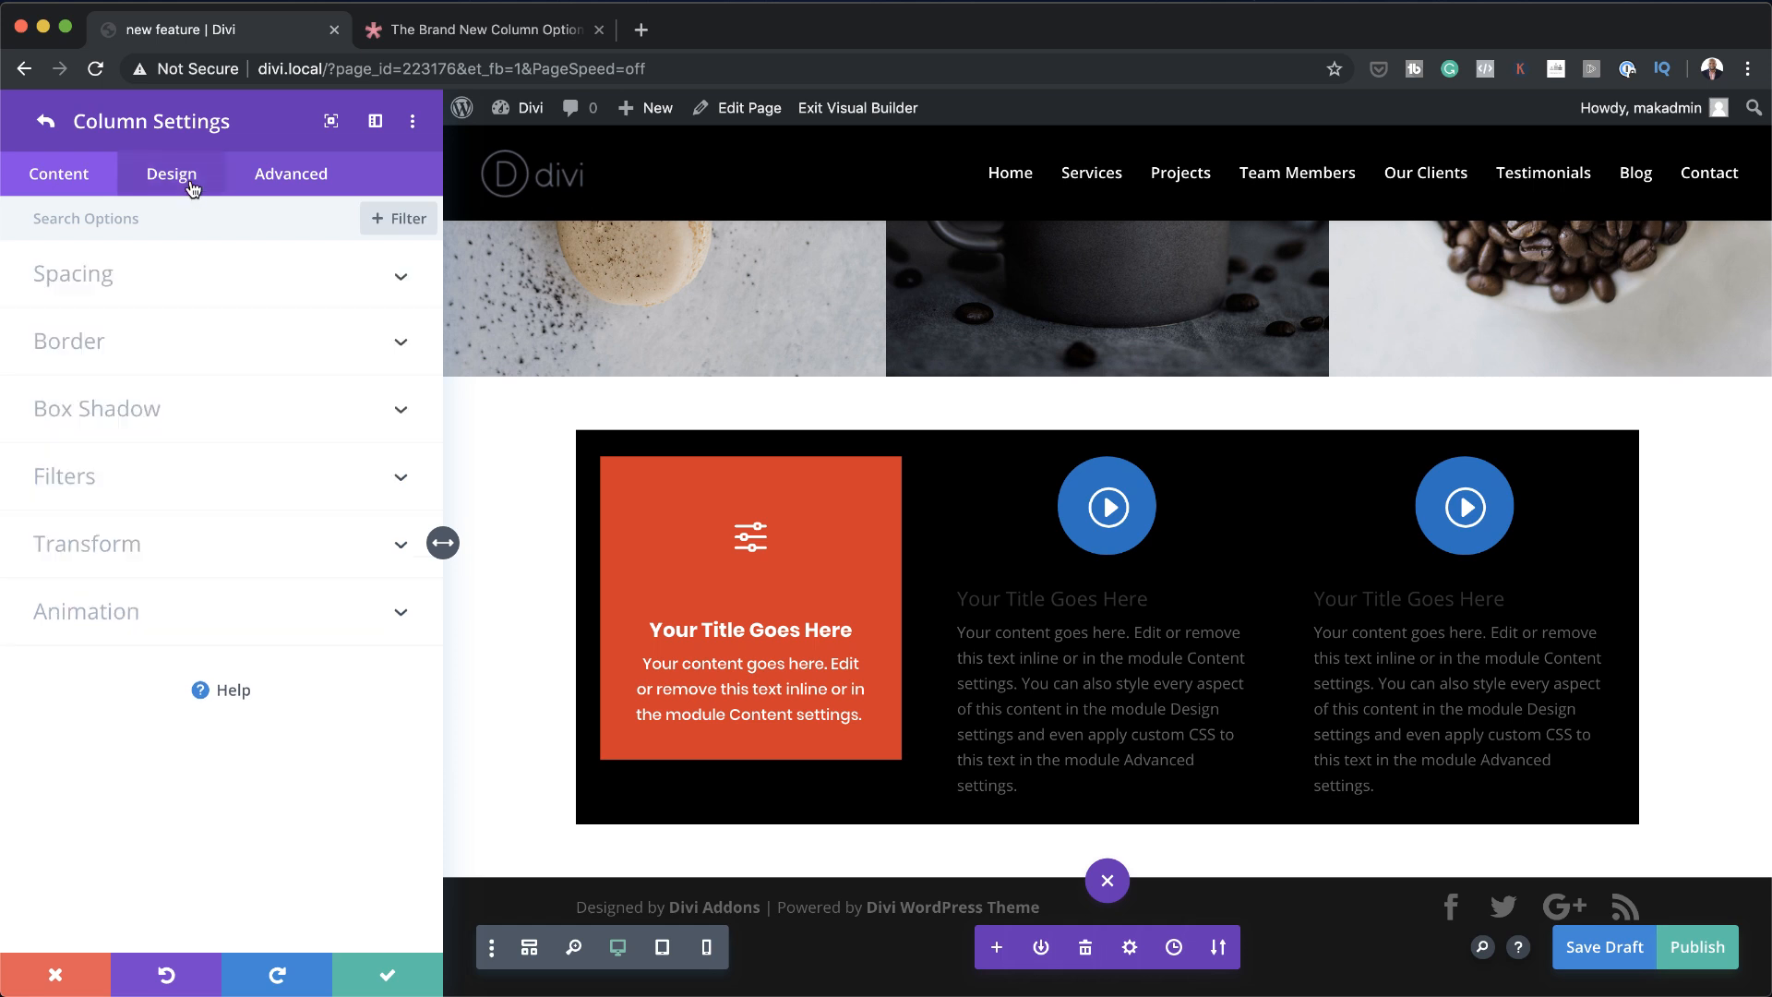
click(128, 635)
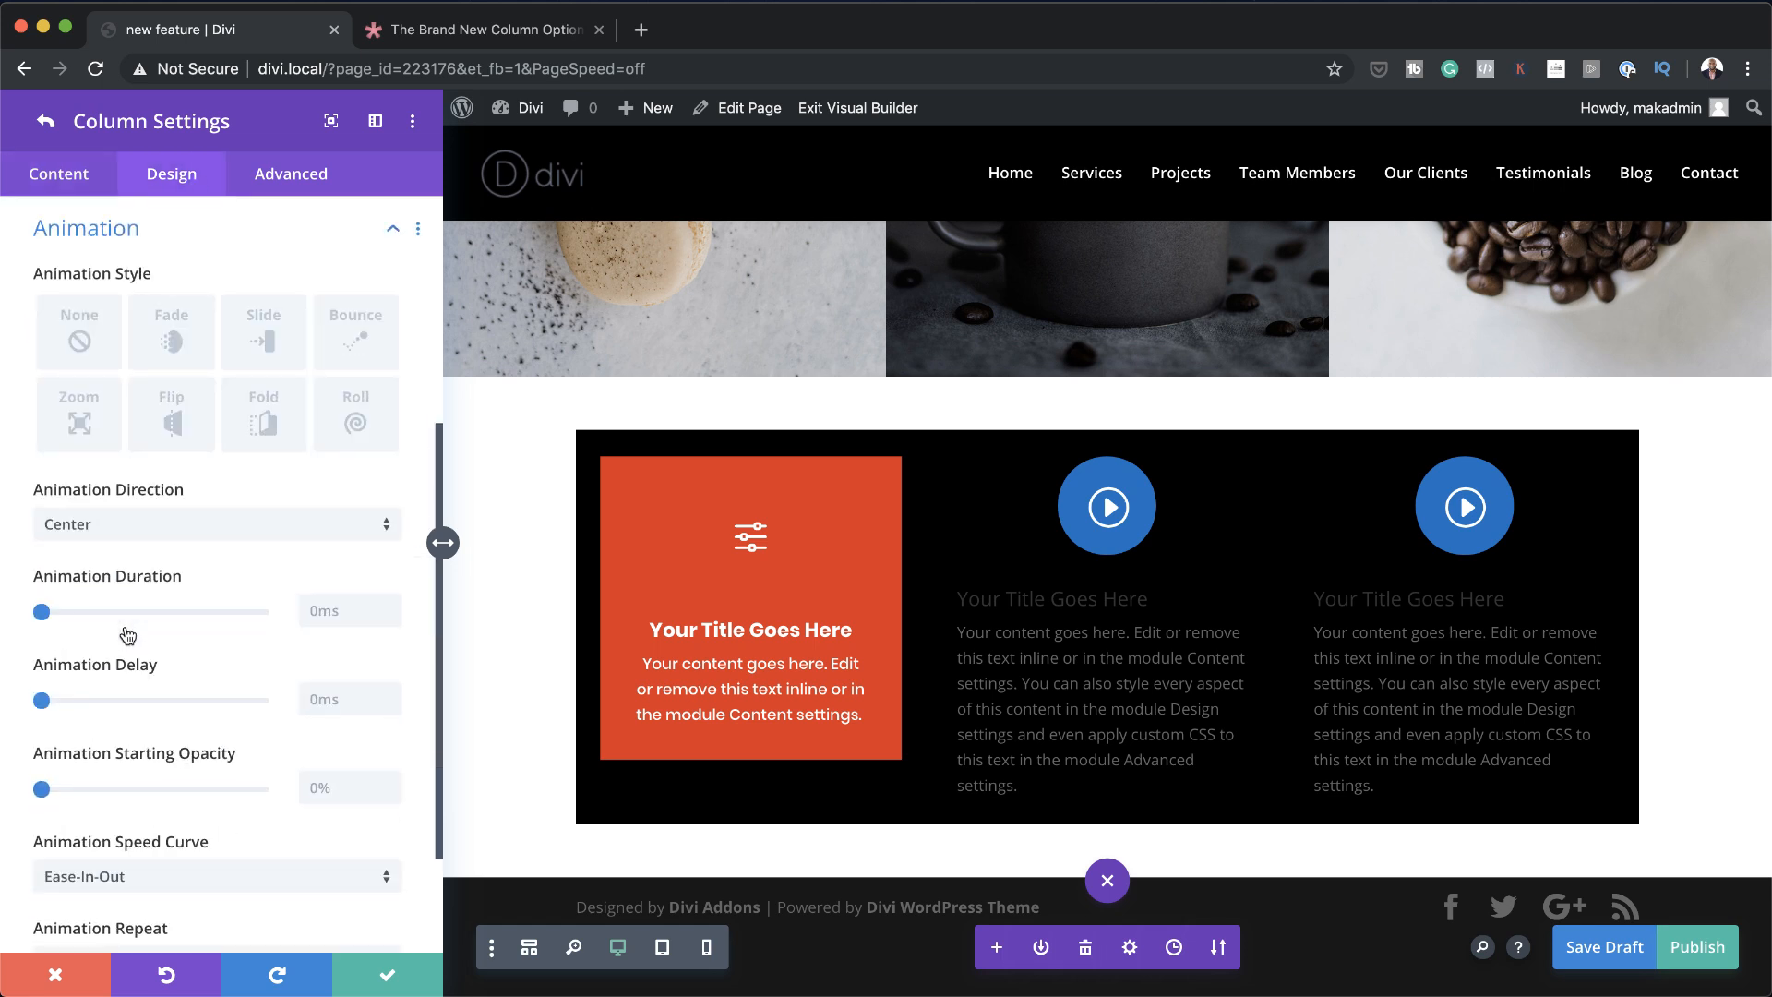
click(367, 332)
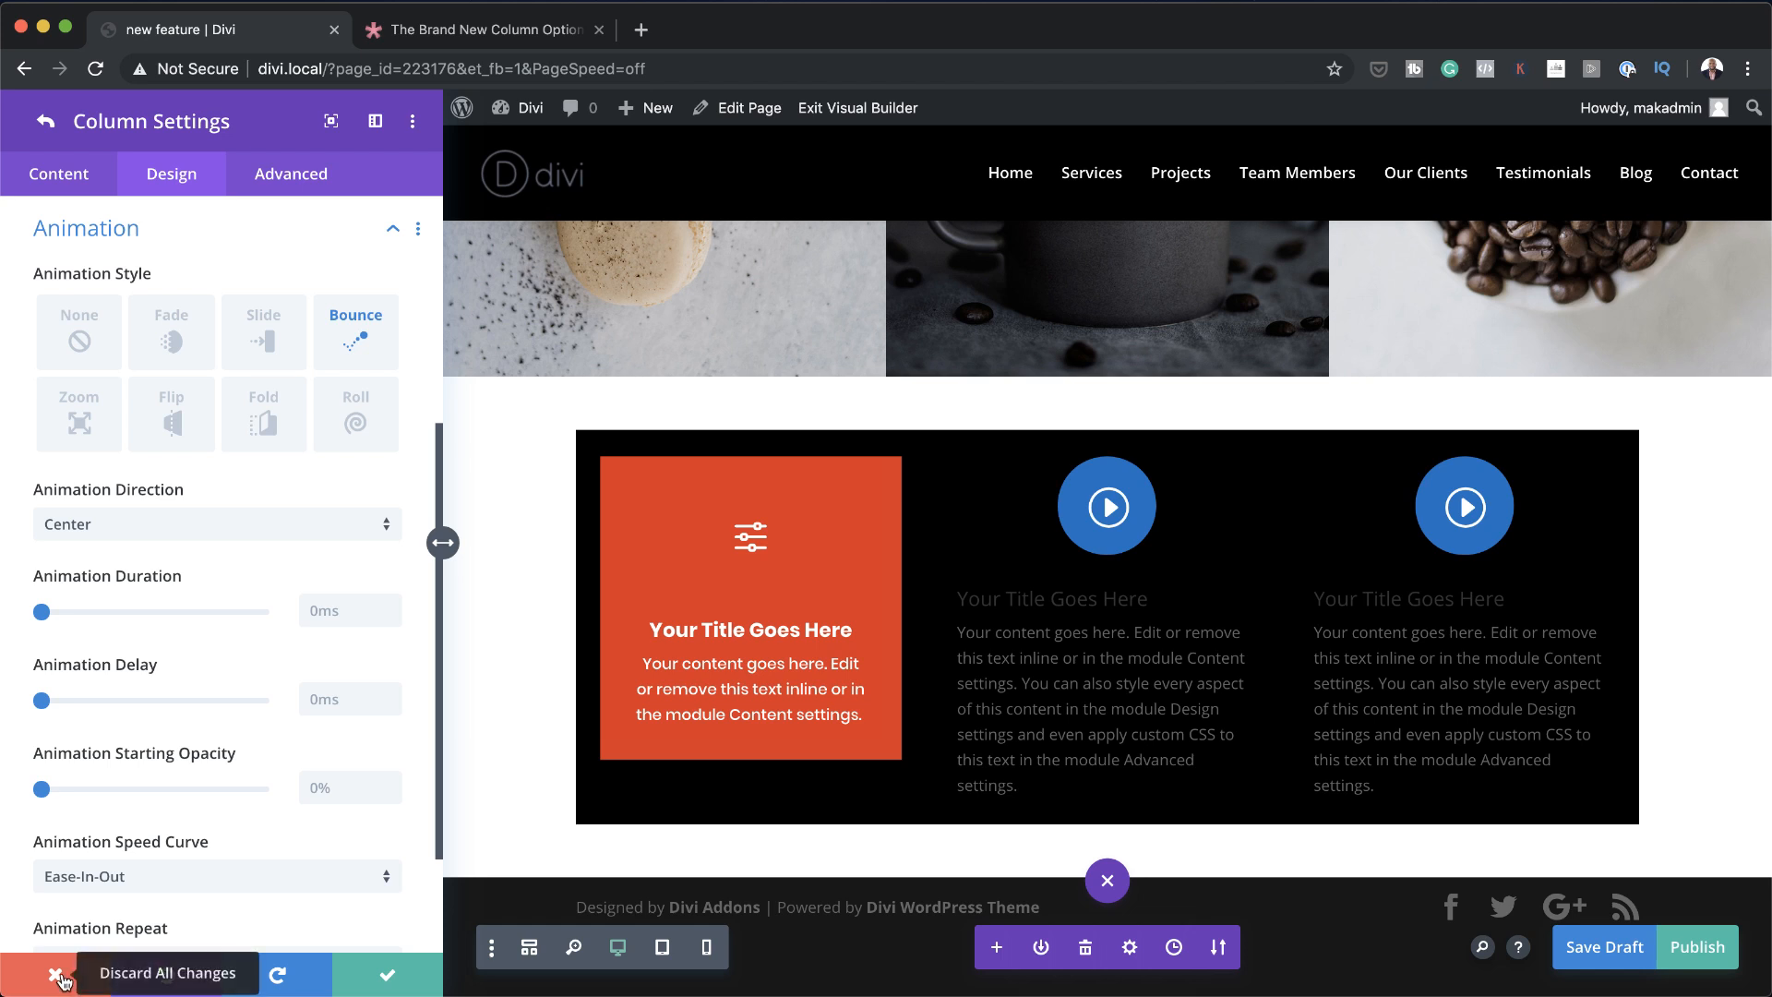
click(392, 980)
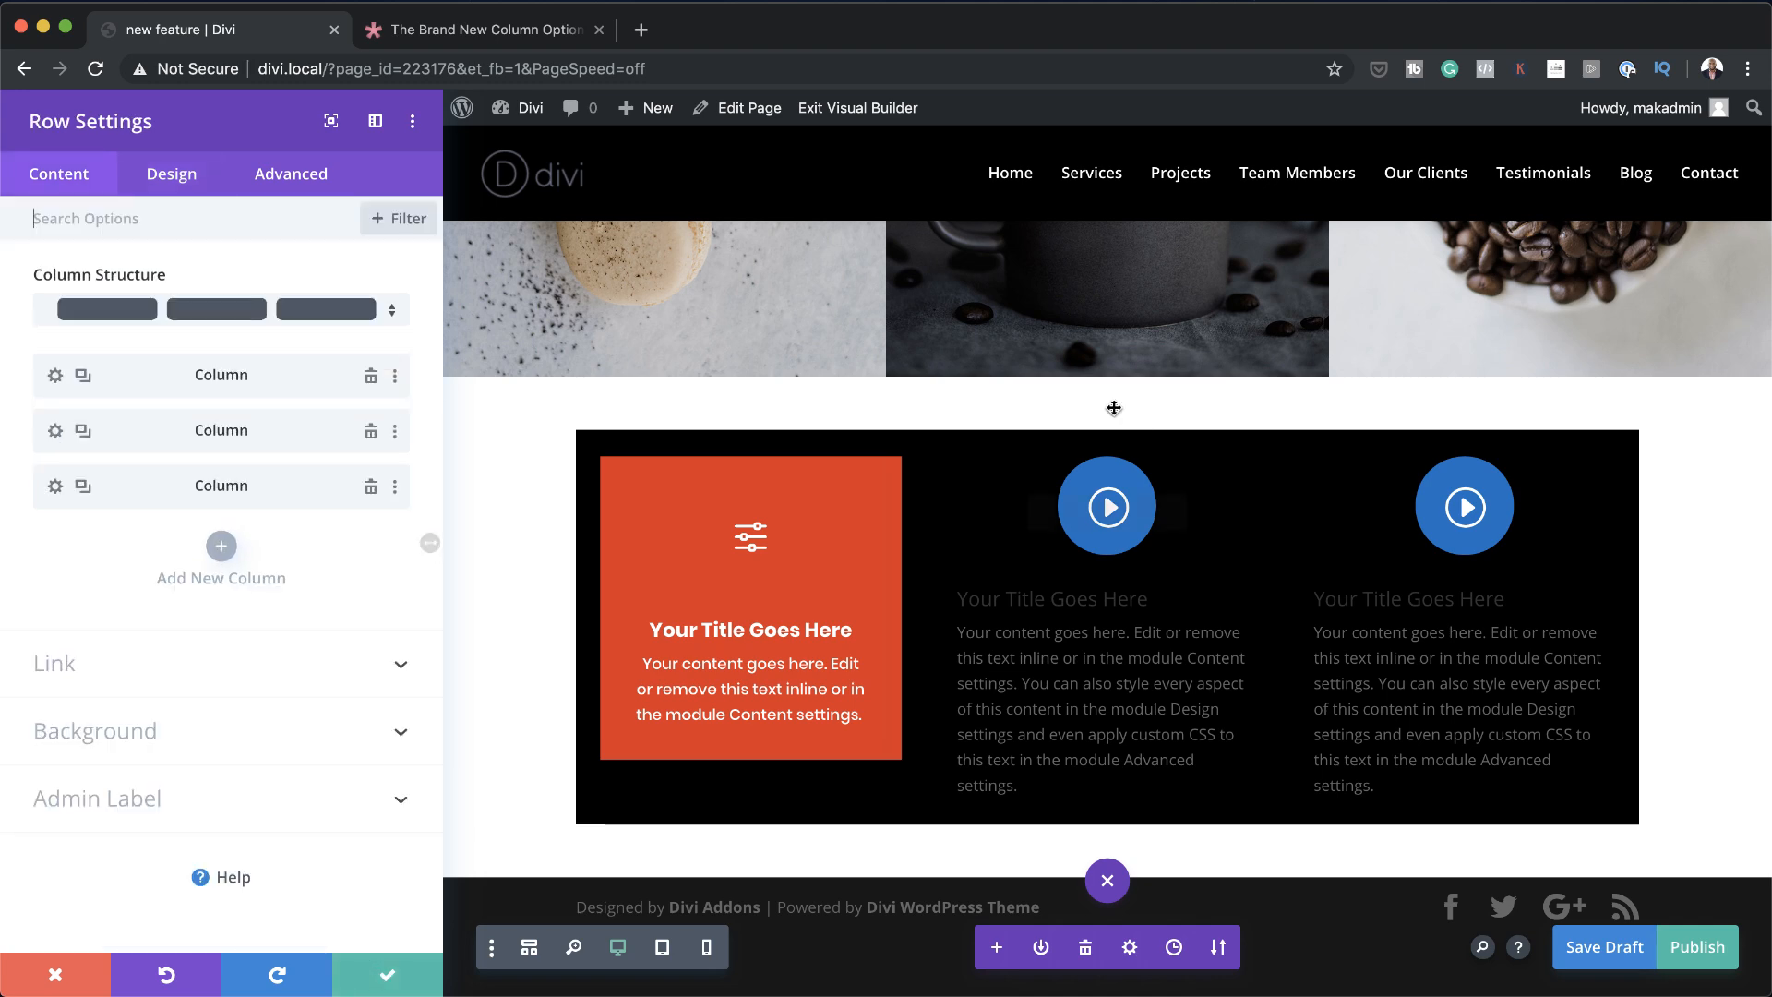
Save the row settings and delete the unstyled blurbs from the second and third columns
click(387, 975)
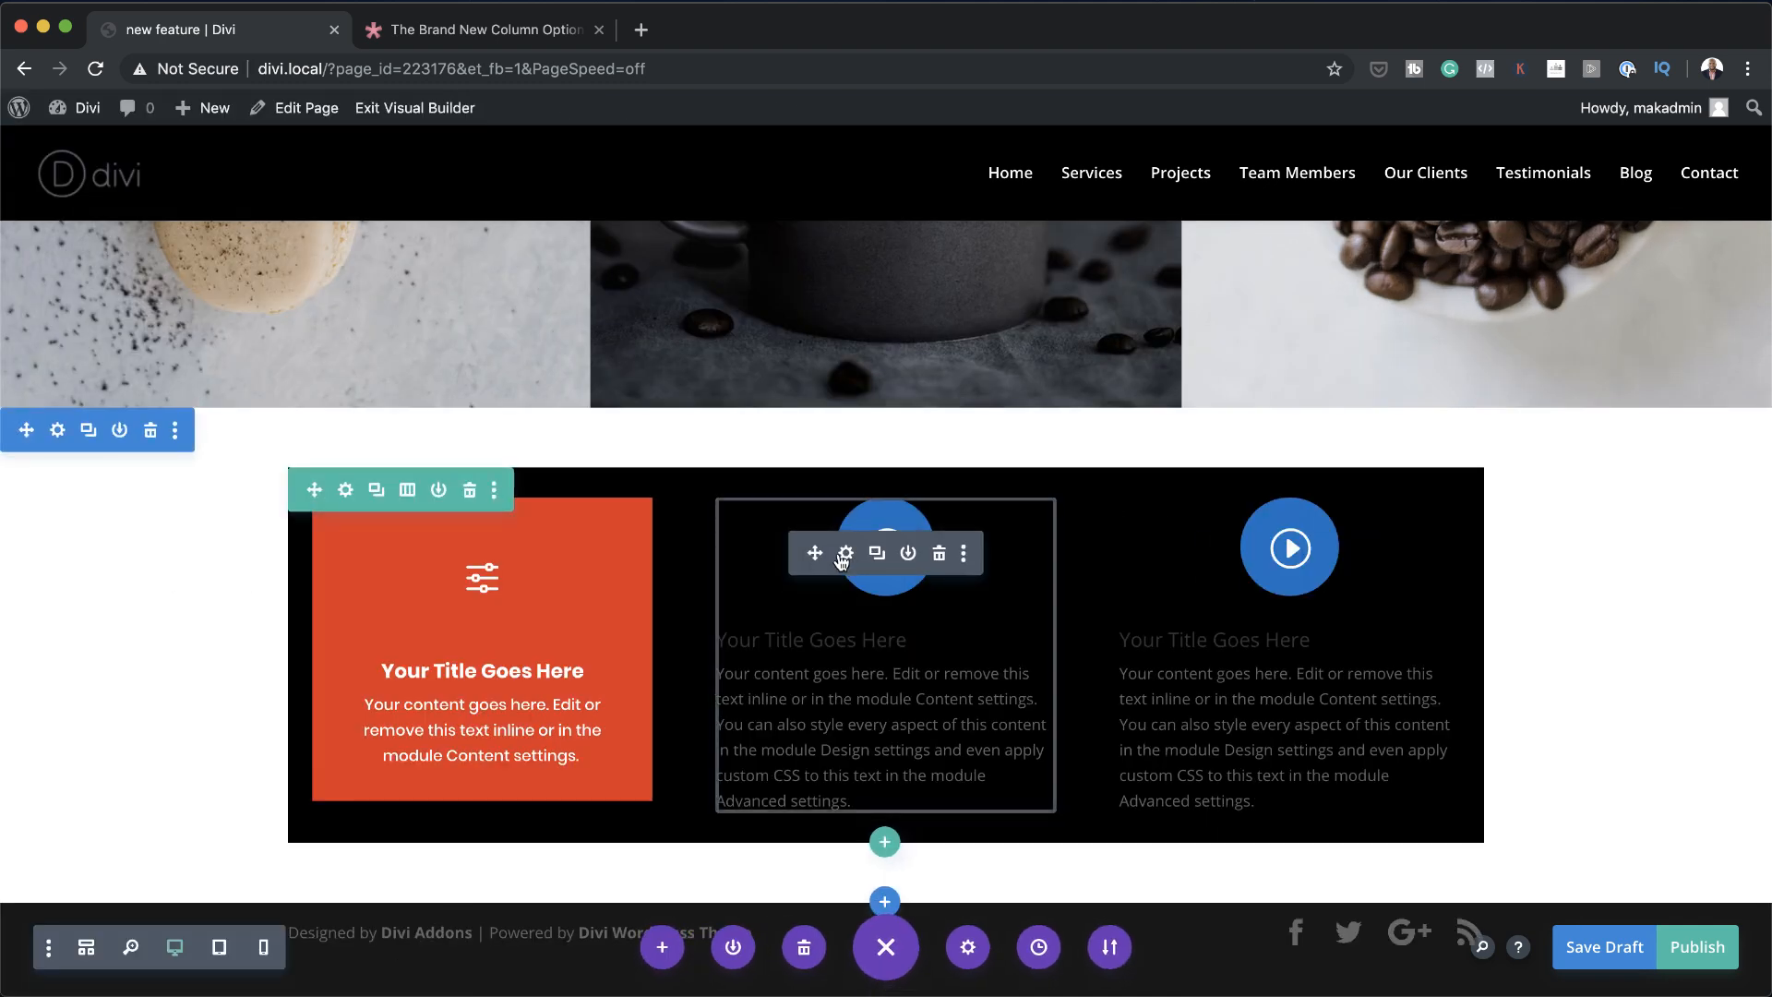
click(940, 554)
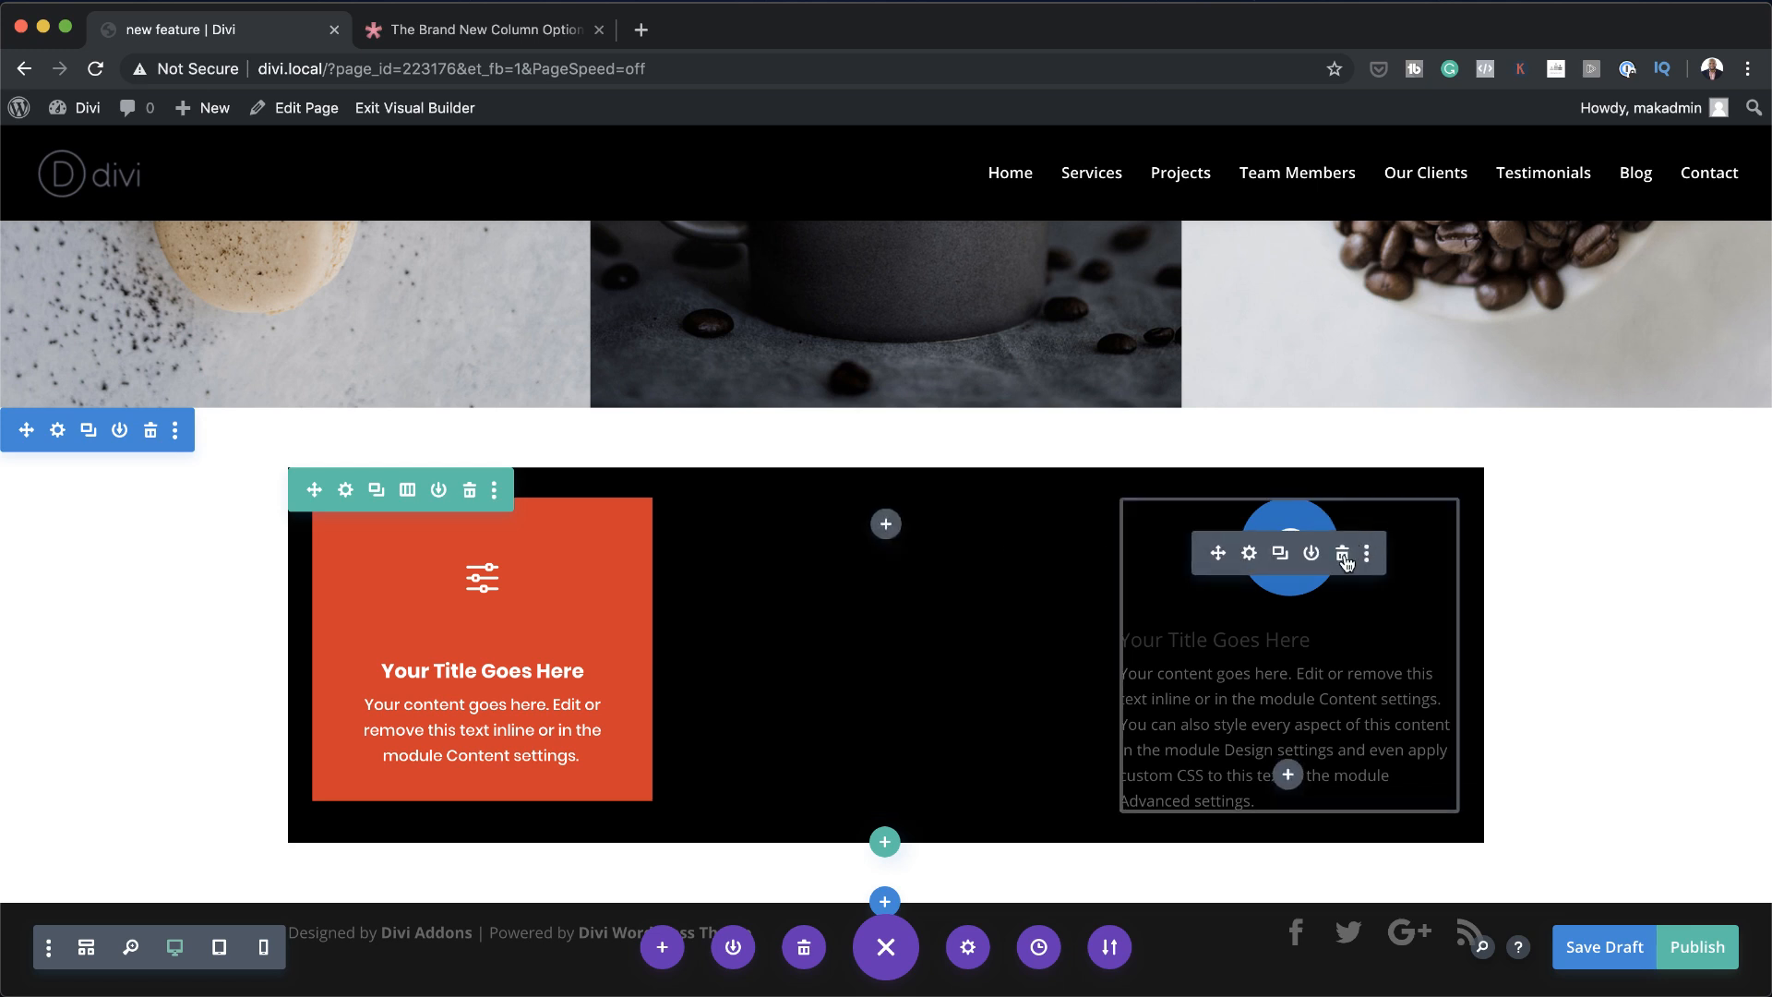
click(1345, 553)
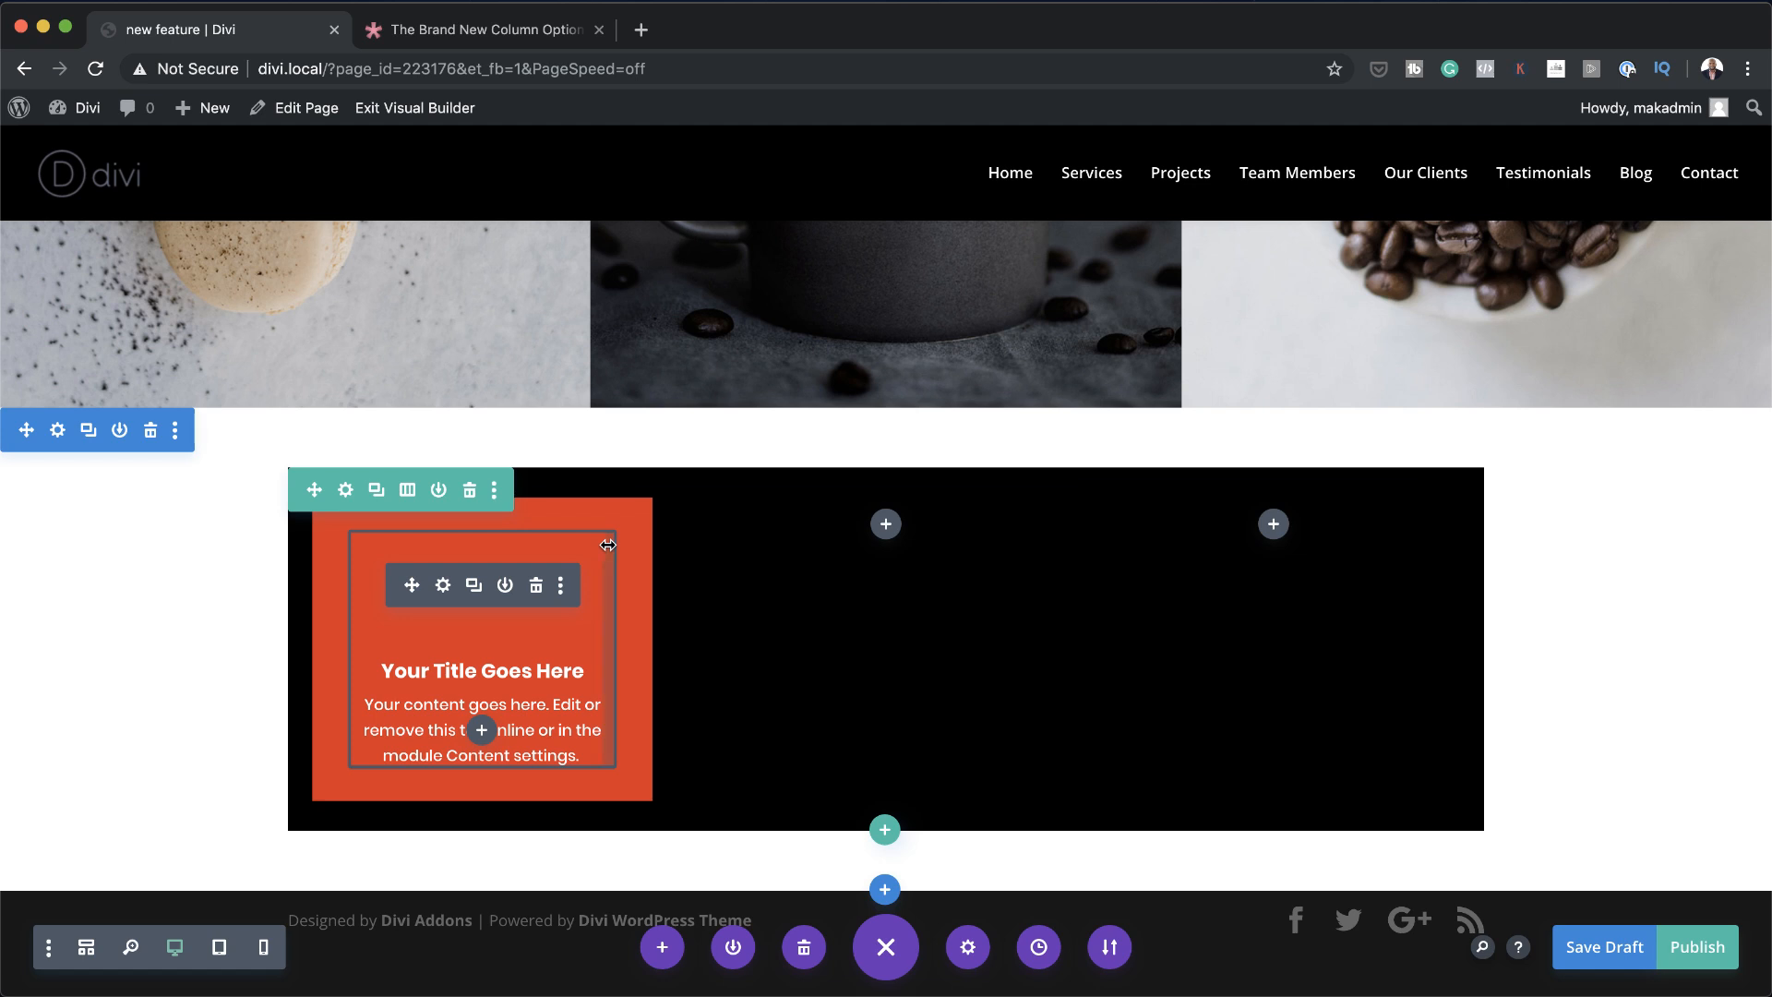
Copy the first column's item styles in the row settings and paste them onto the second column
click(346, 490)
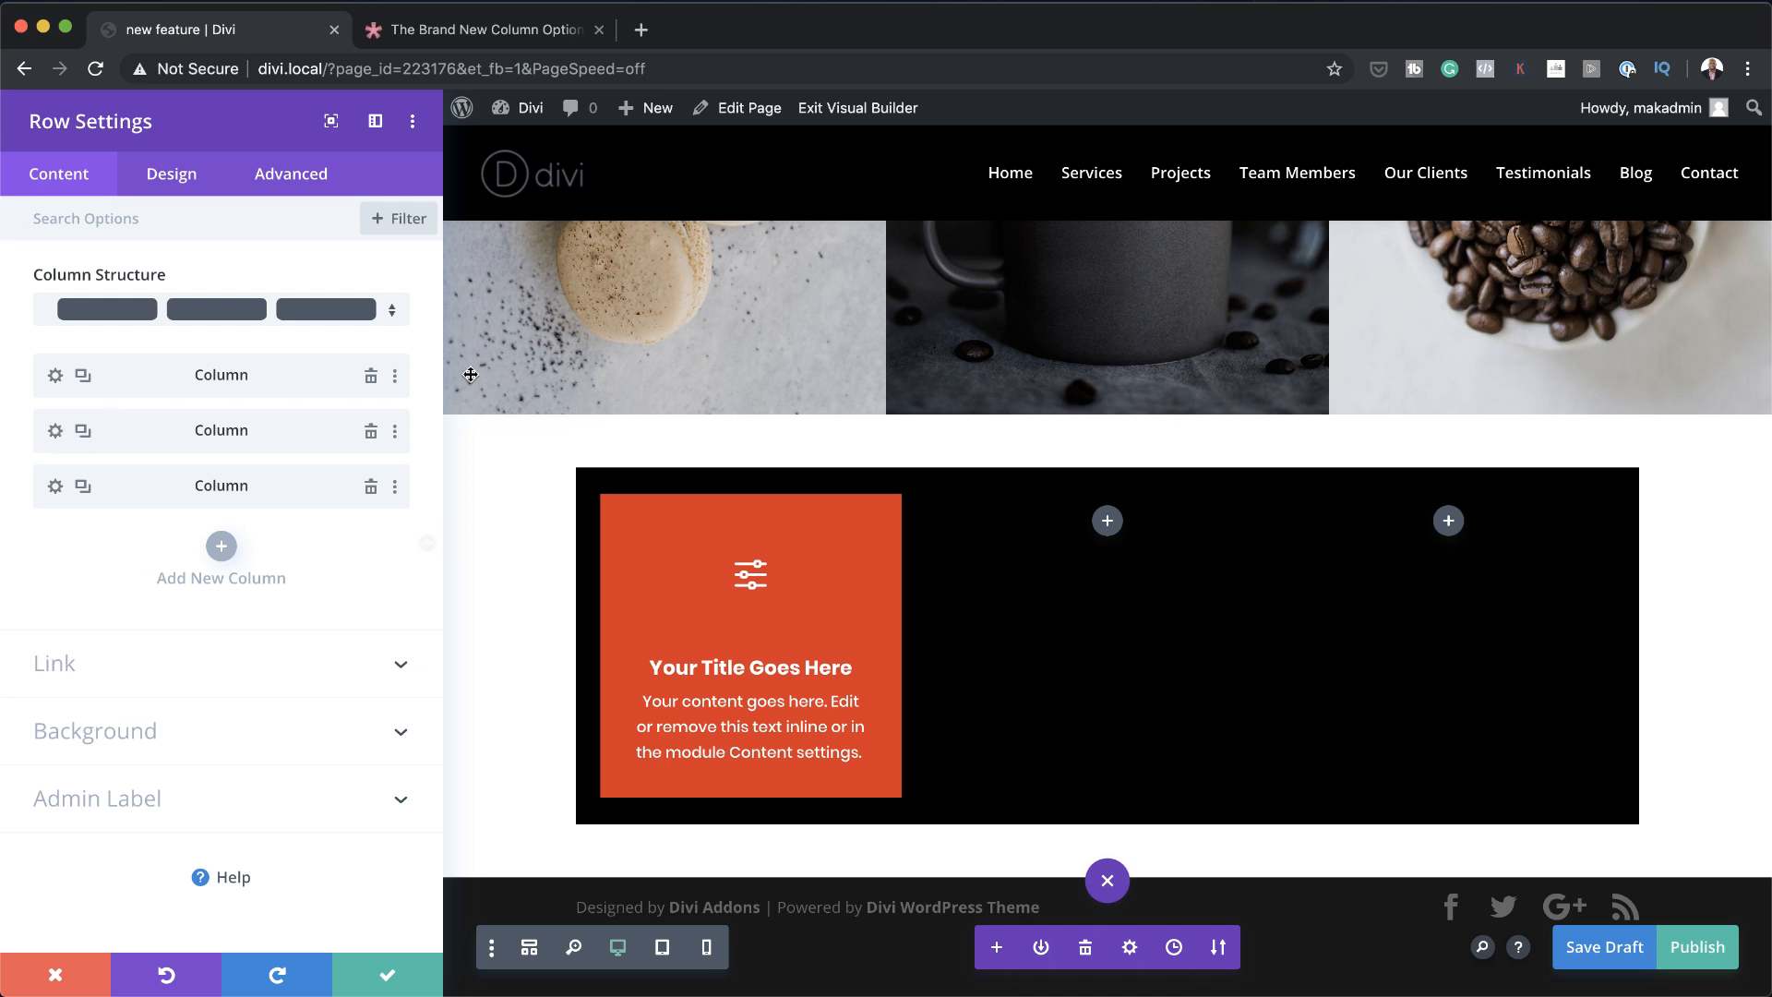
click(395, 376)
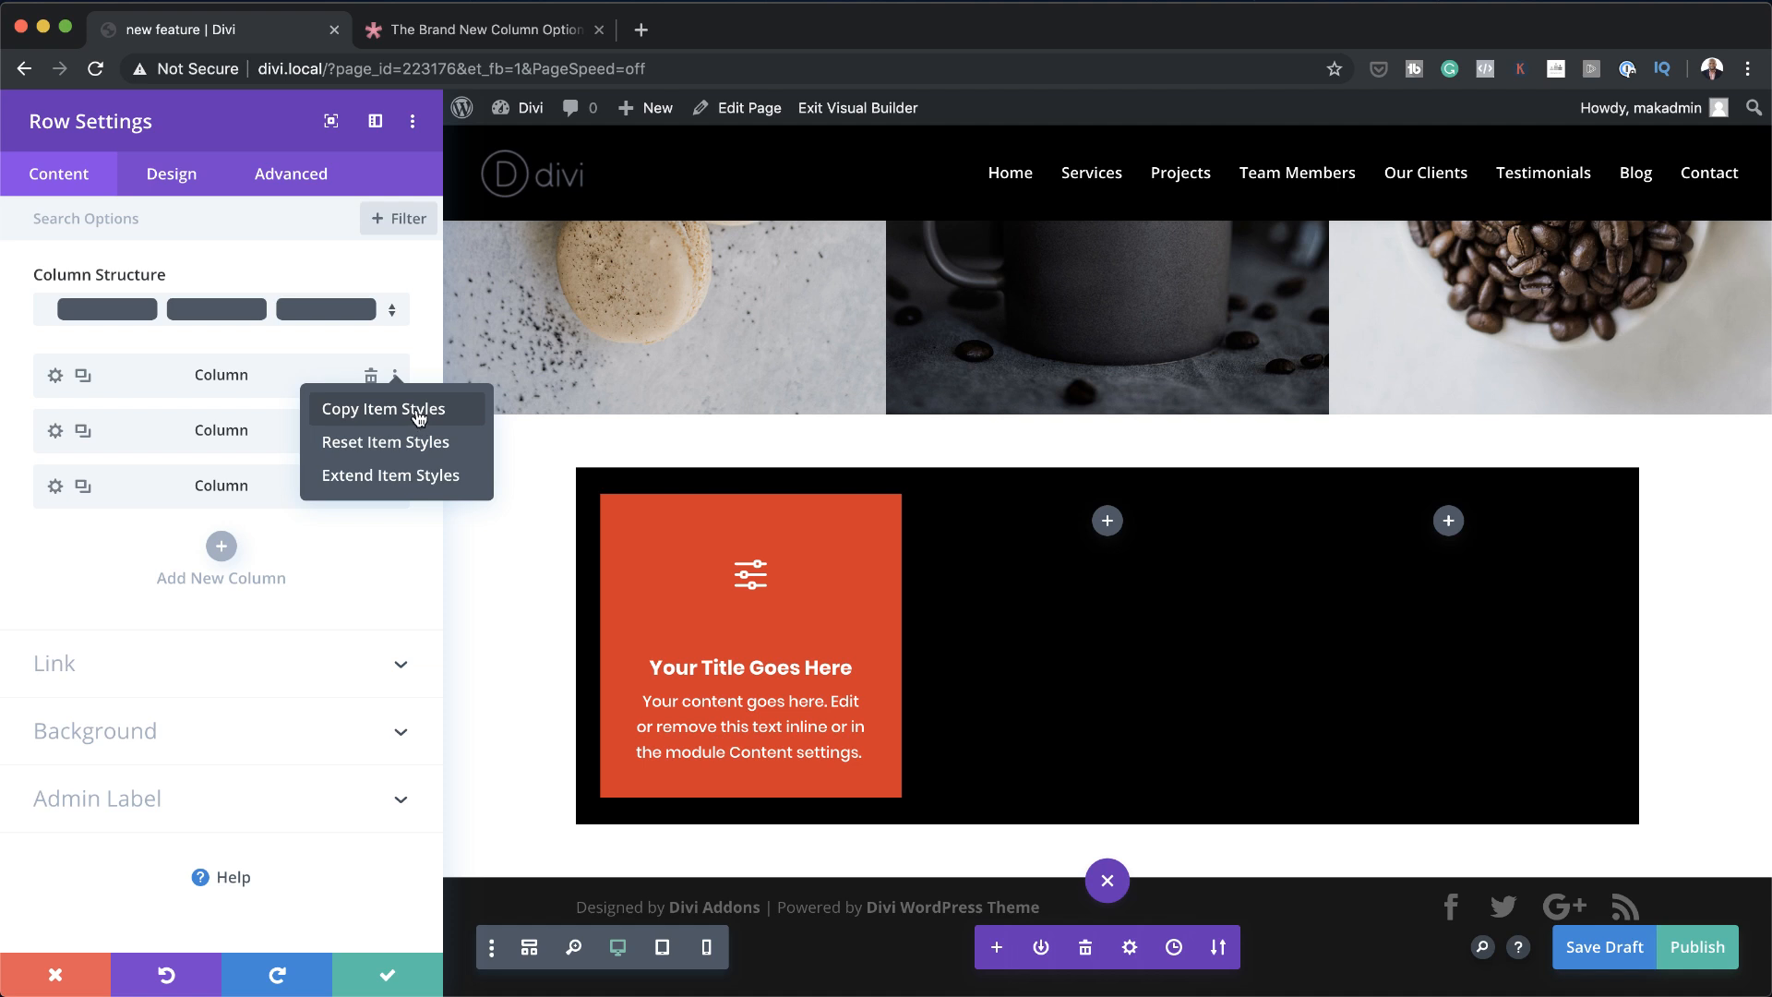
click(418, 411)
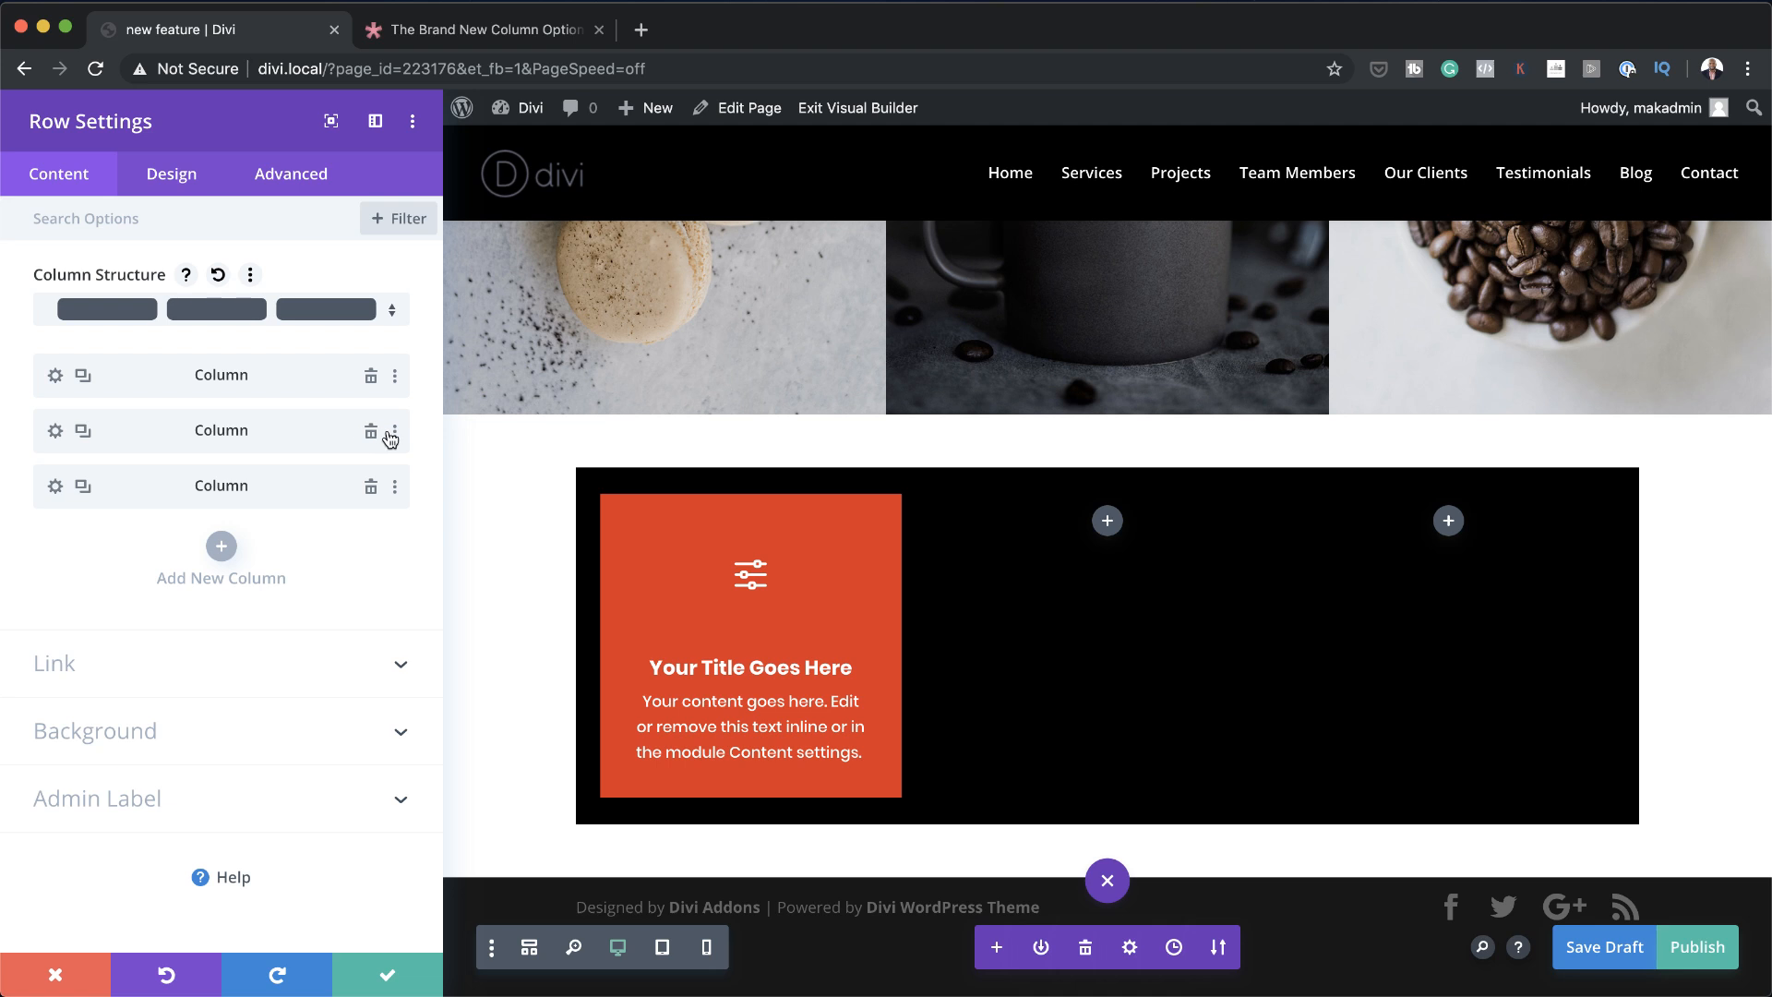
click(396, 436)
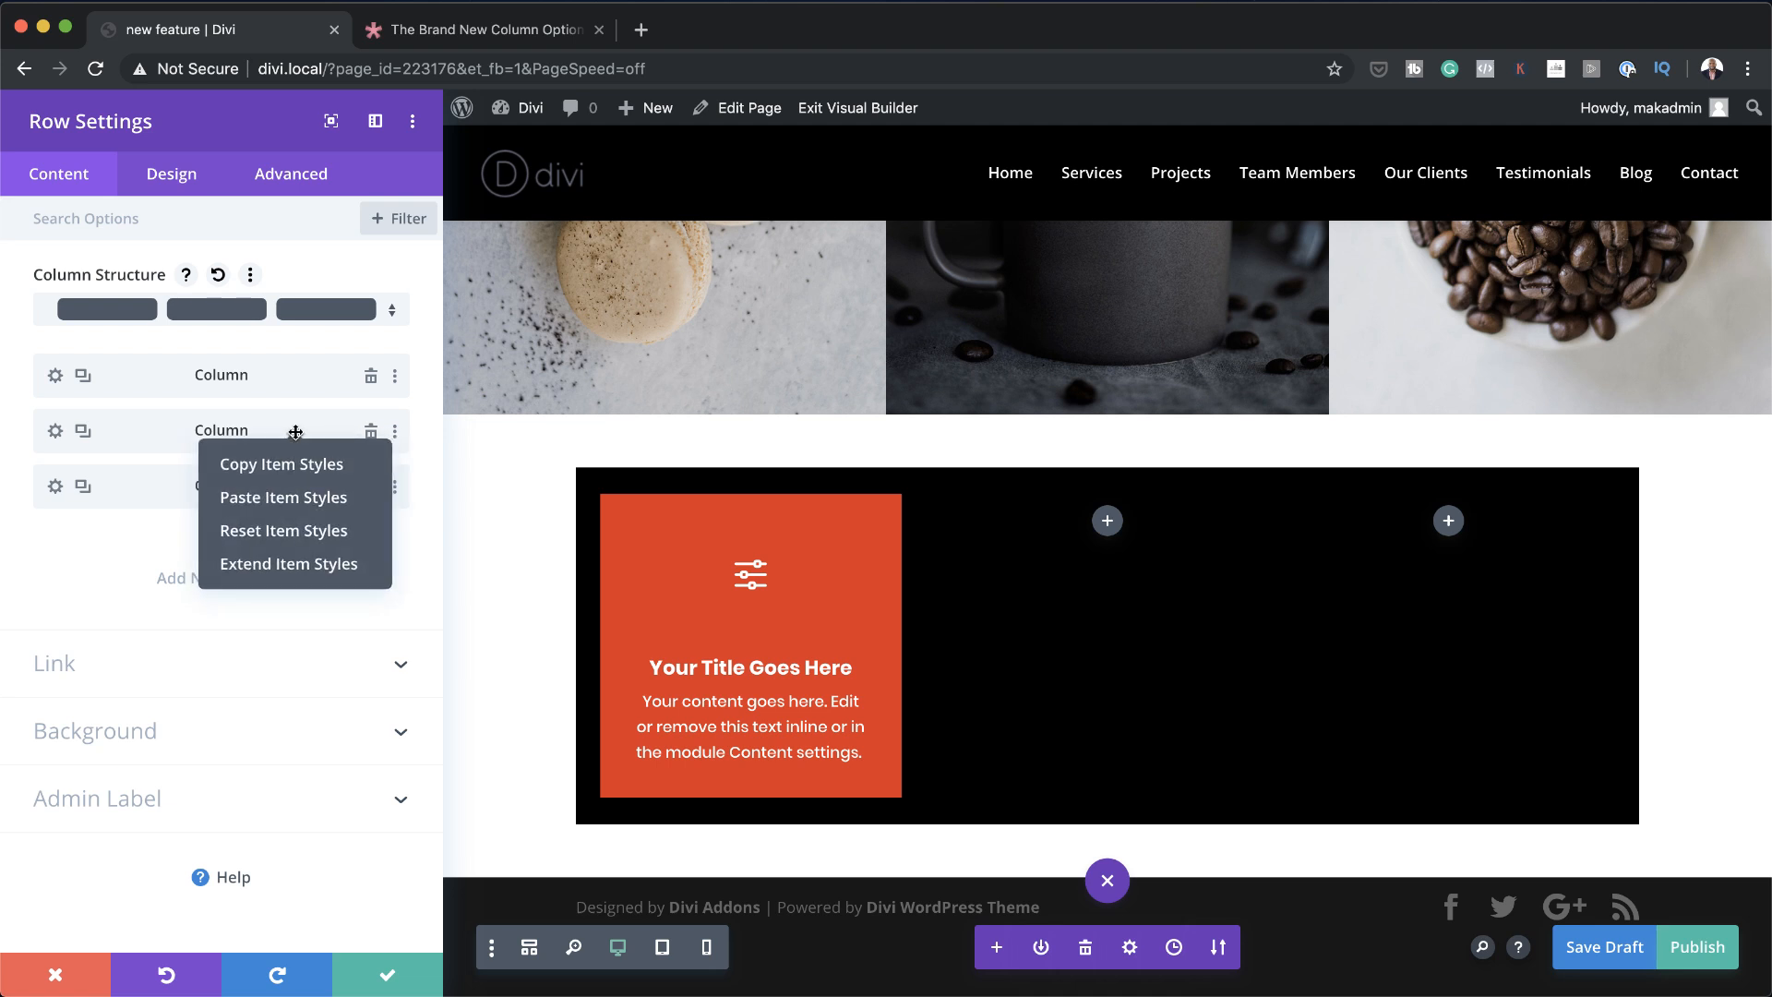
click(347, 500)
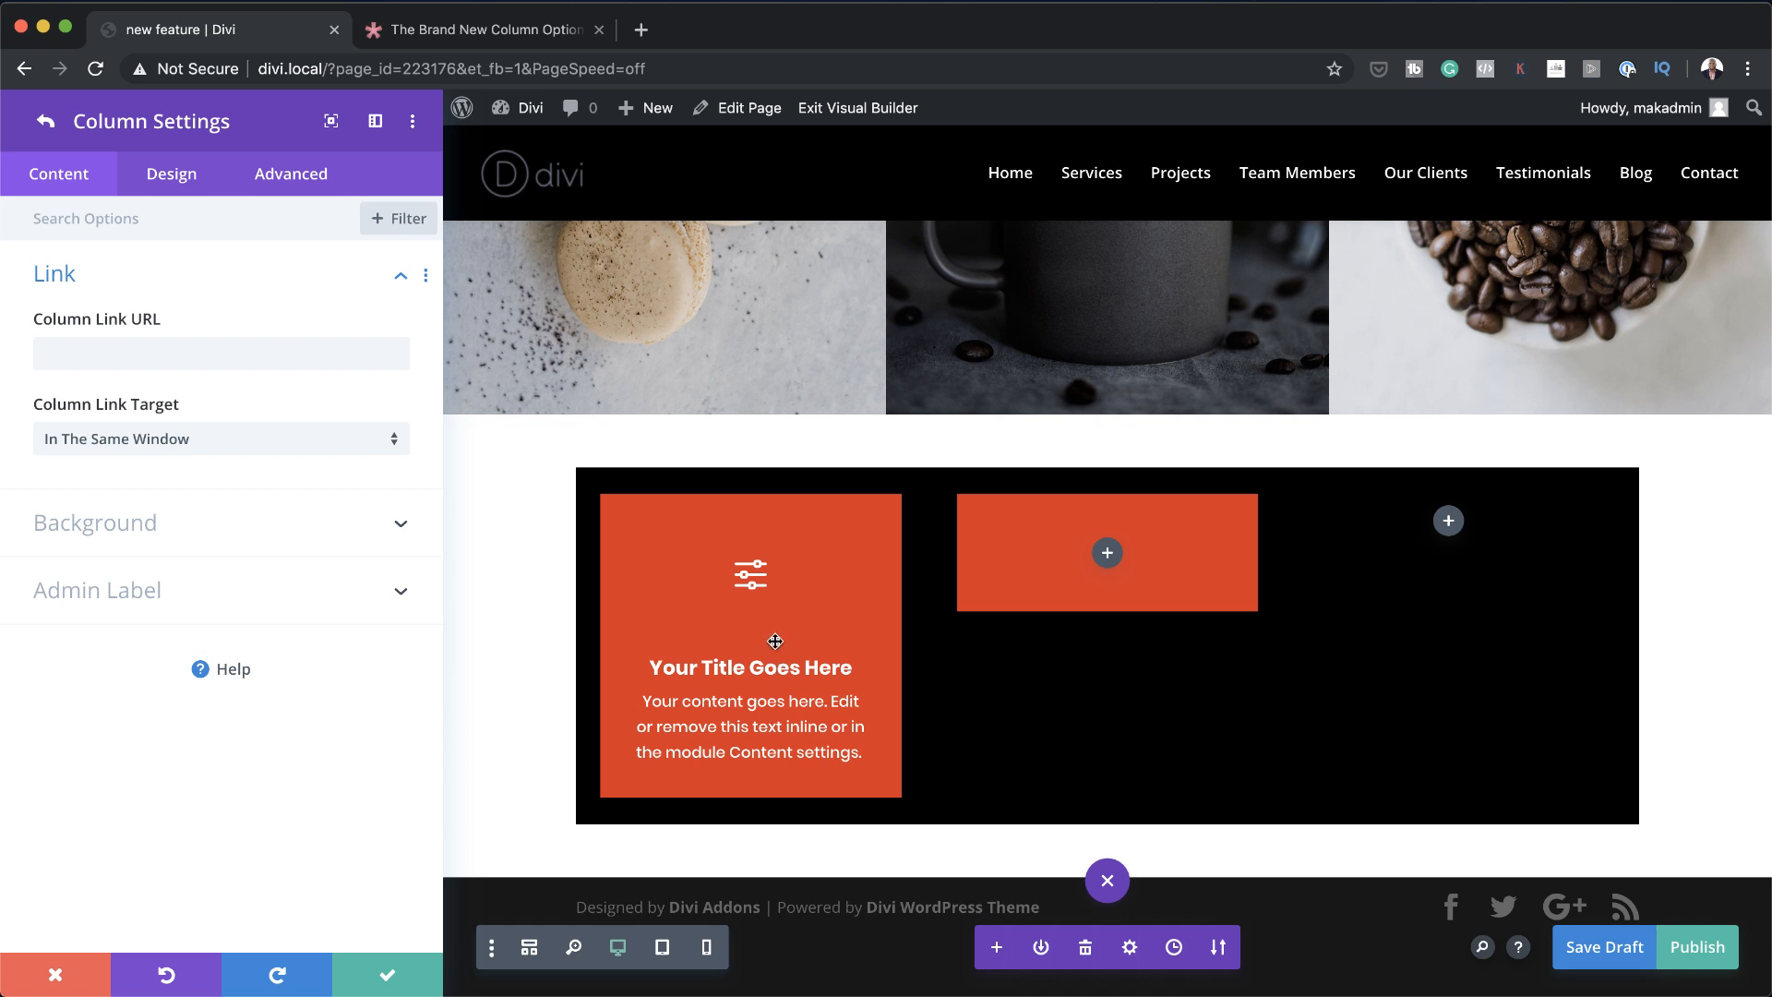
Paste the copied item styles onto the third column and save the row settings
right_click(1451, 527)
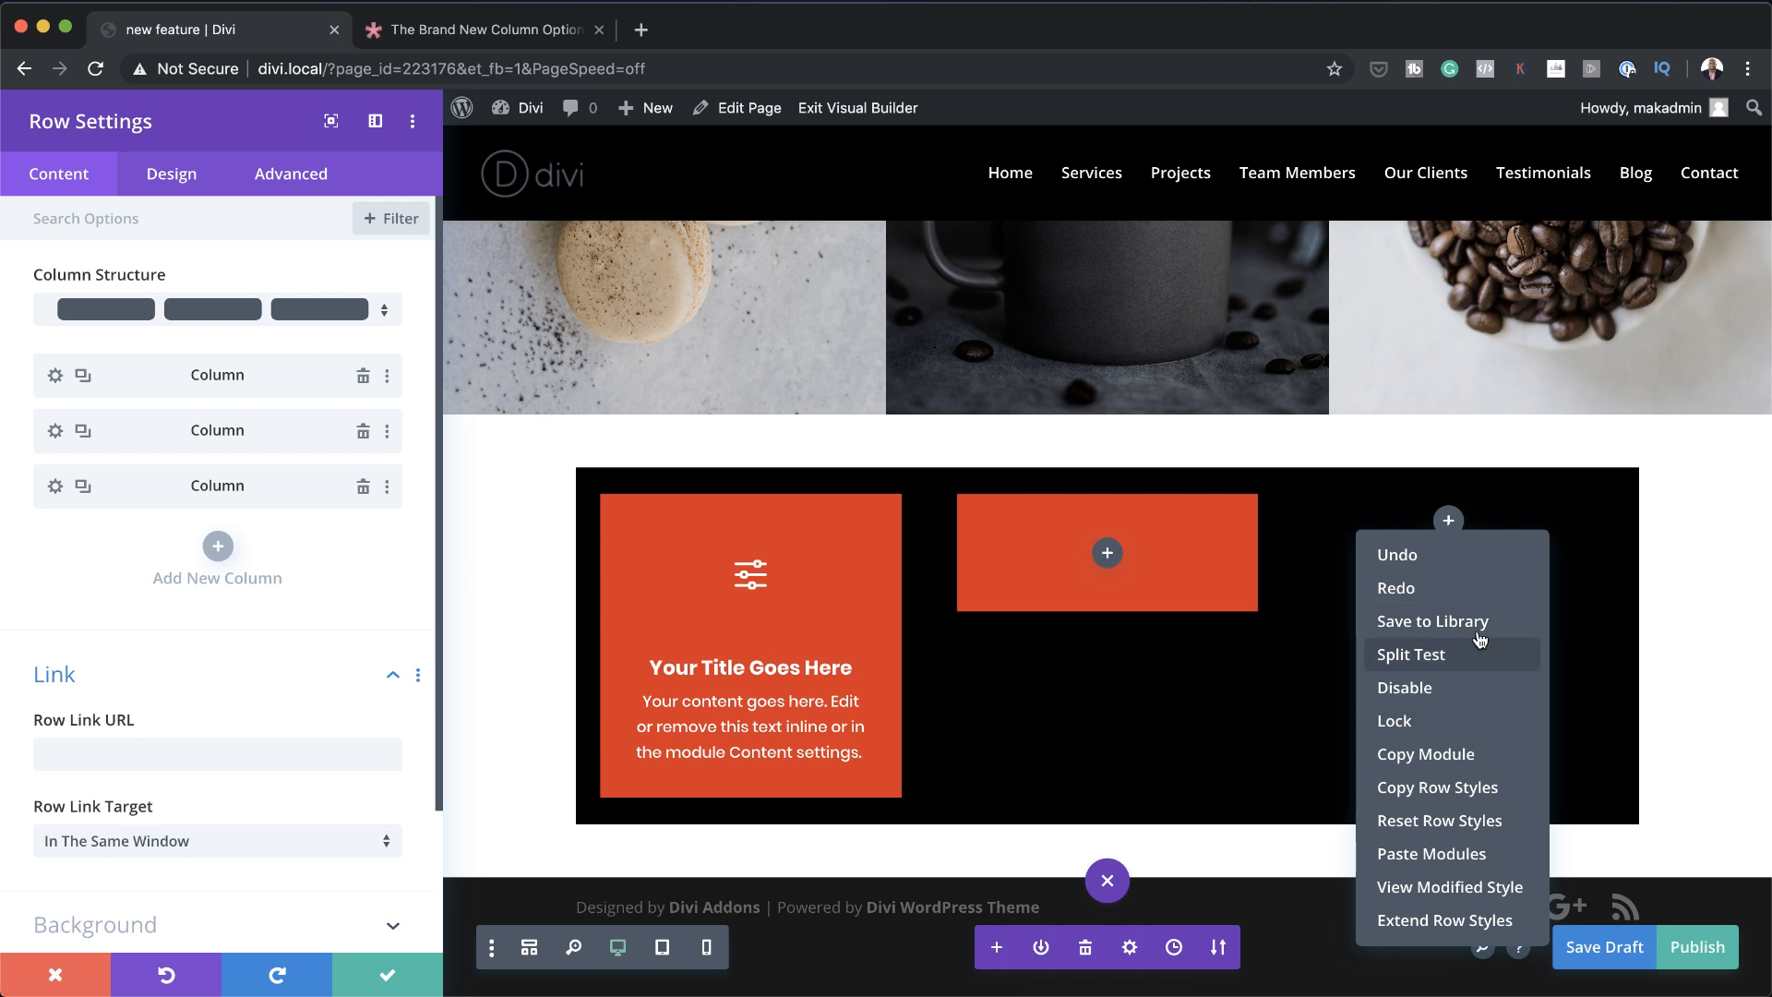
right_click(268, 485)
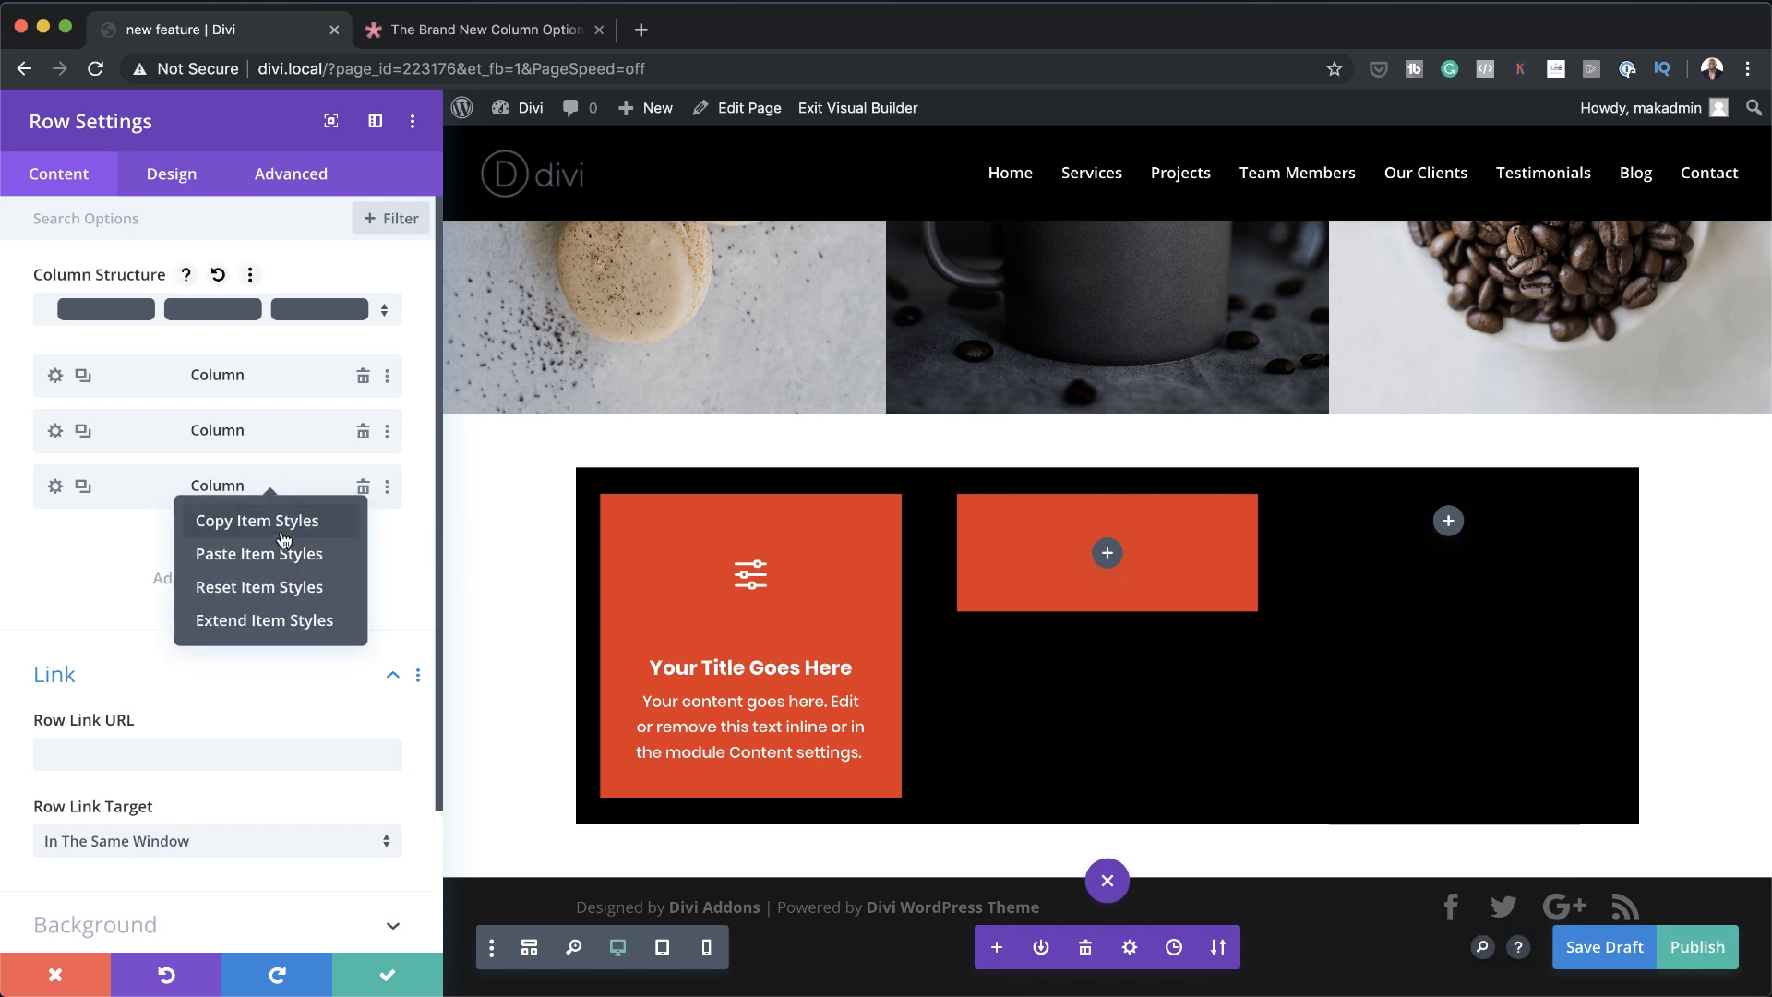
click(313, 558)
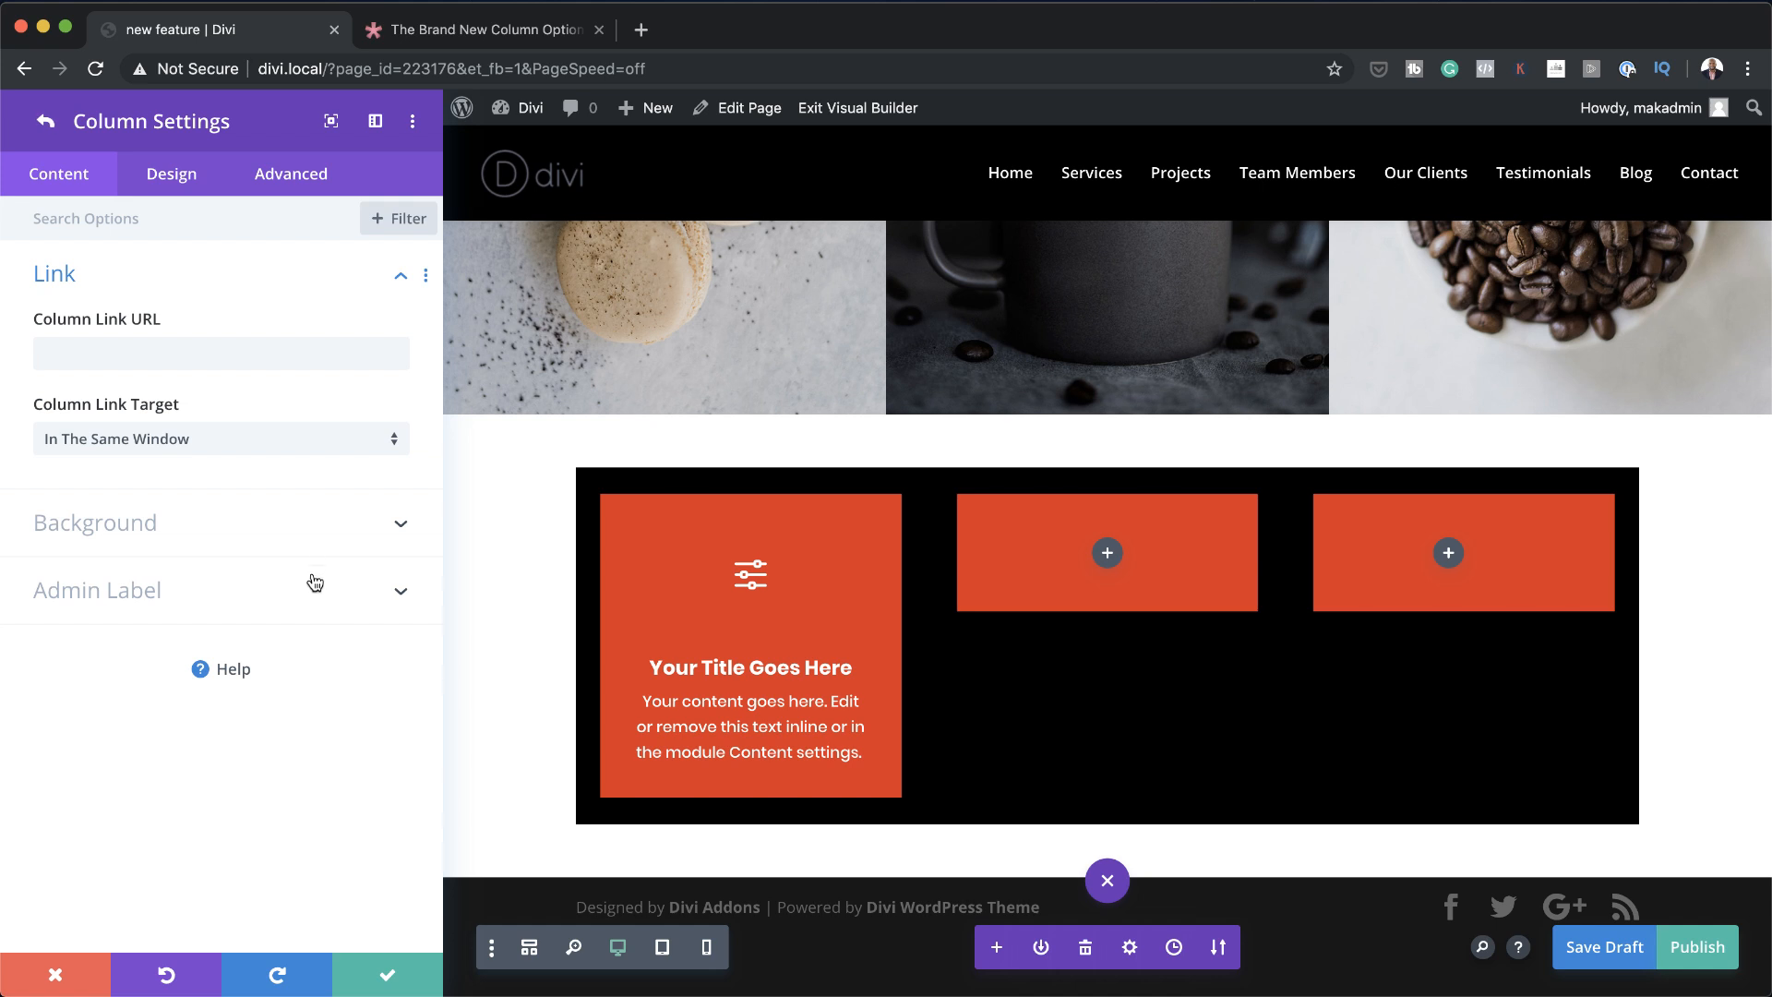
click(381, 984)
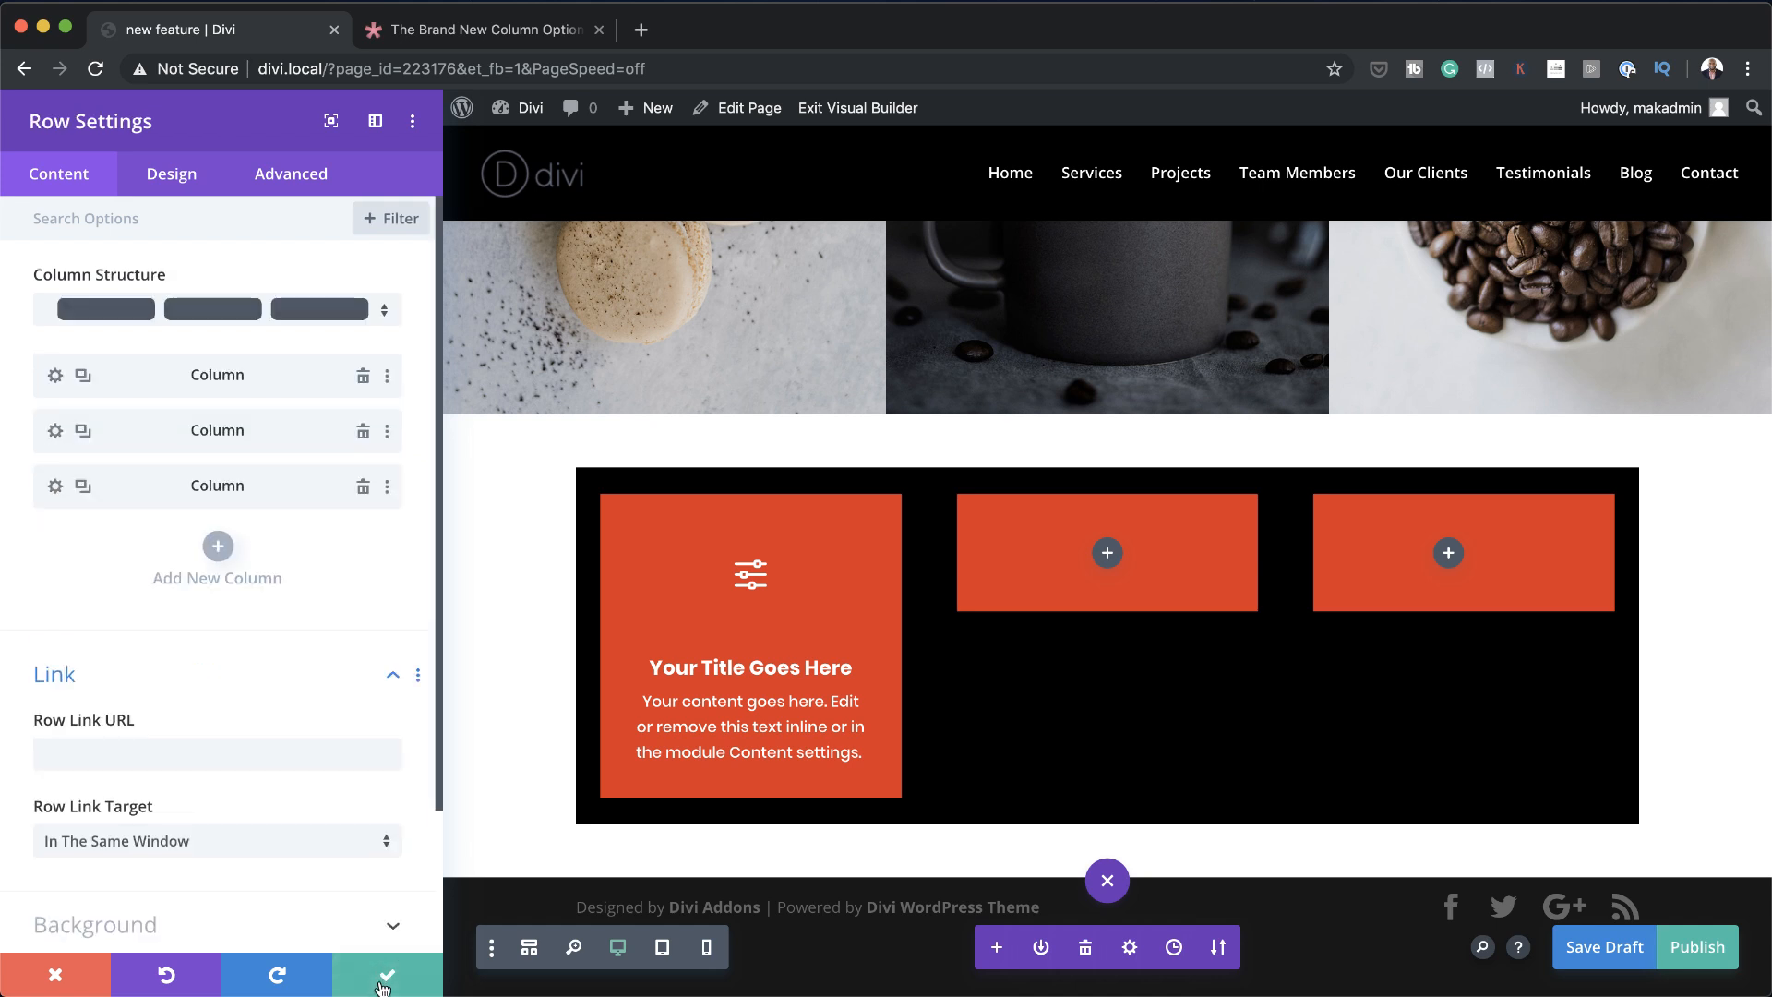
click(381, 984)
Duplicate the styled blurb and place copies in the second and third columns
mouse_move(474, 558)
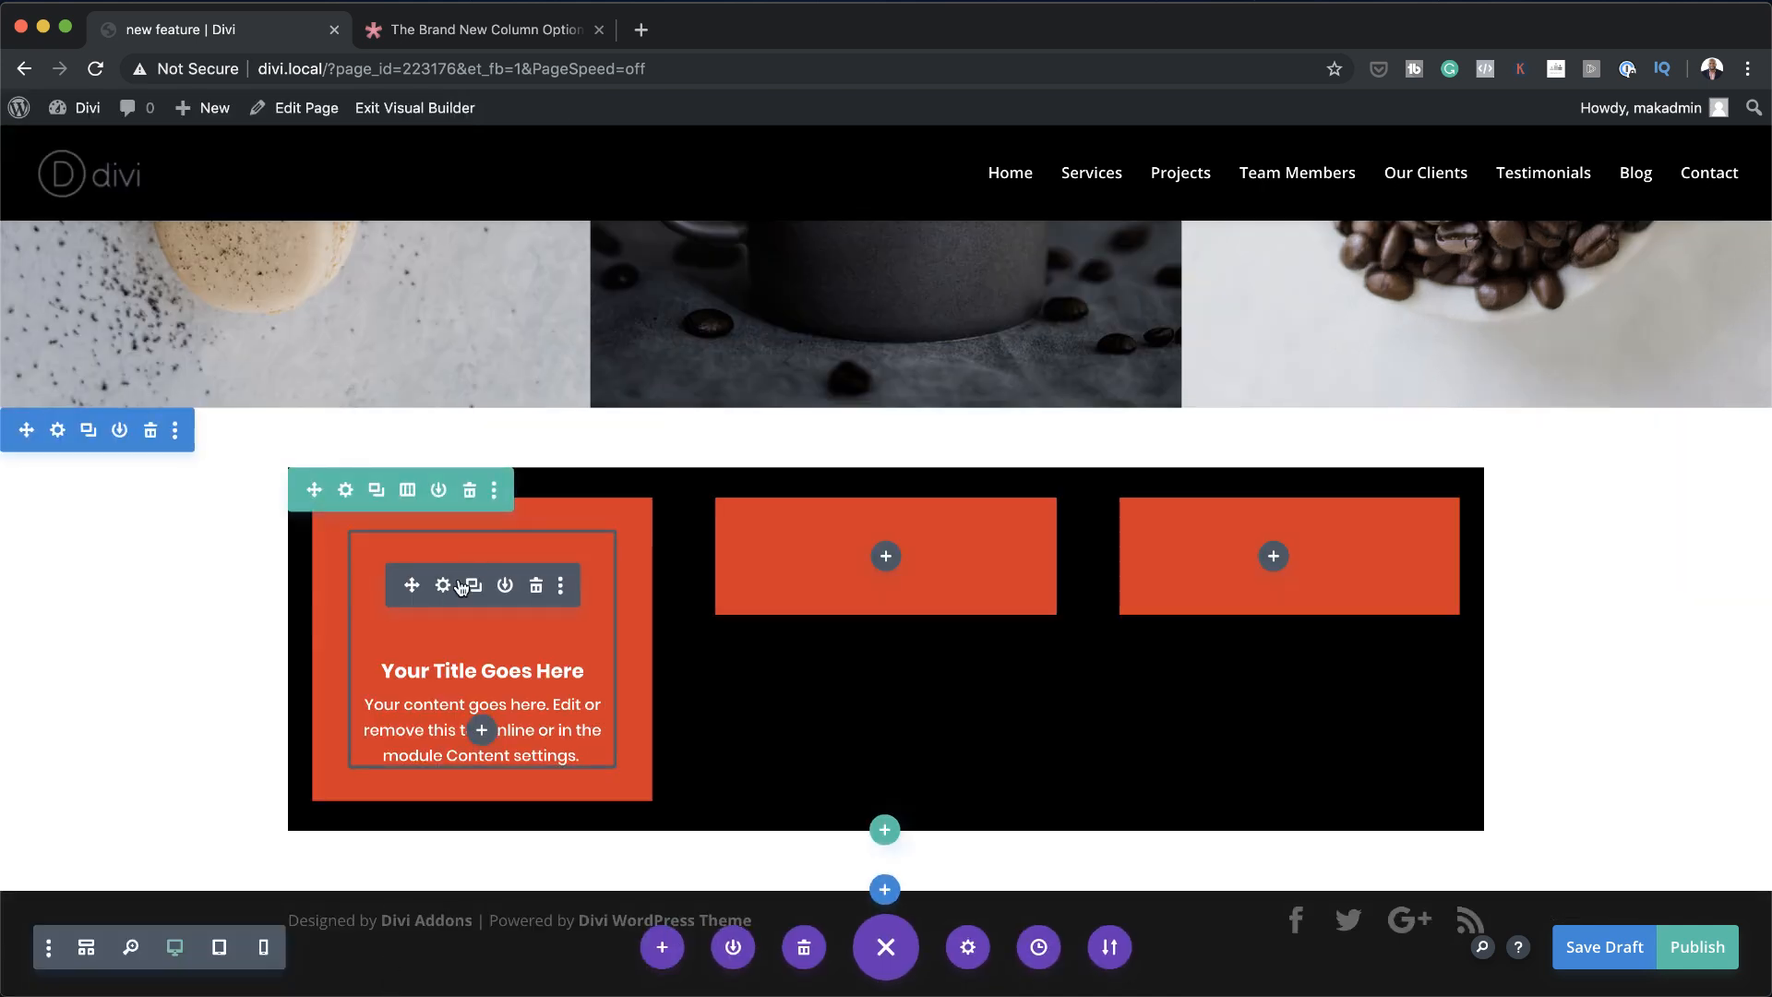
click(475, 591)
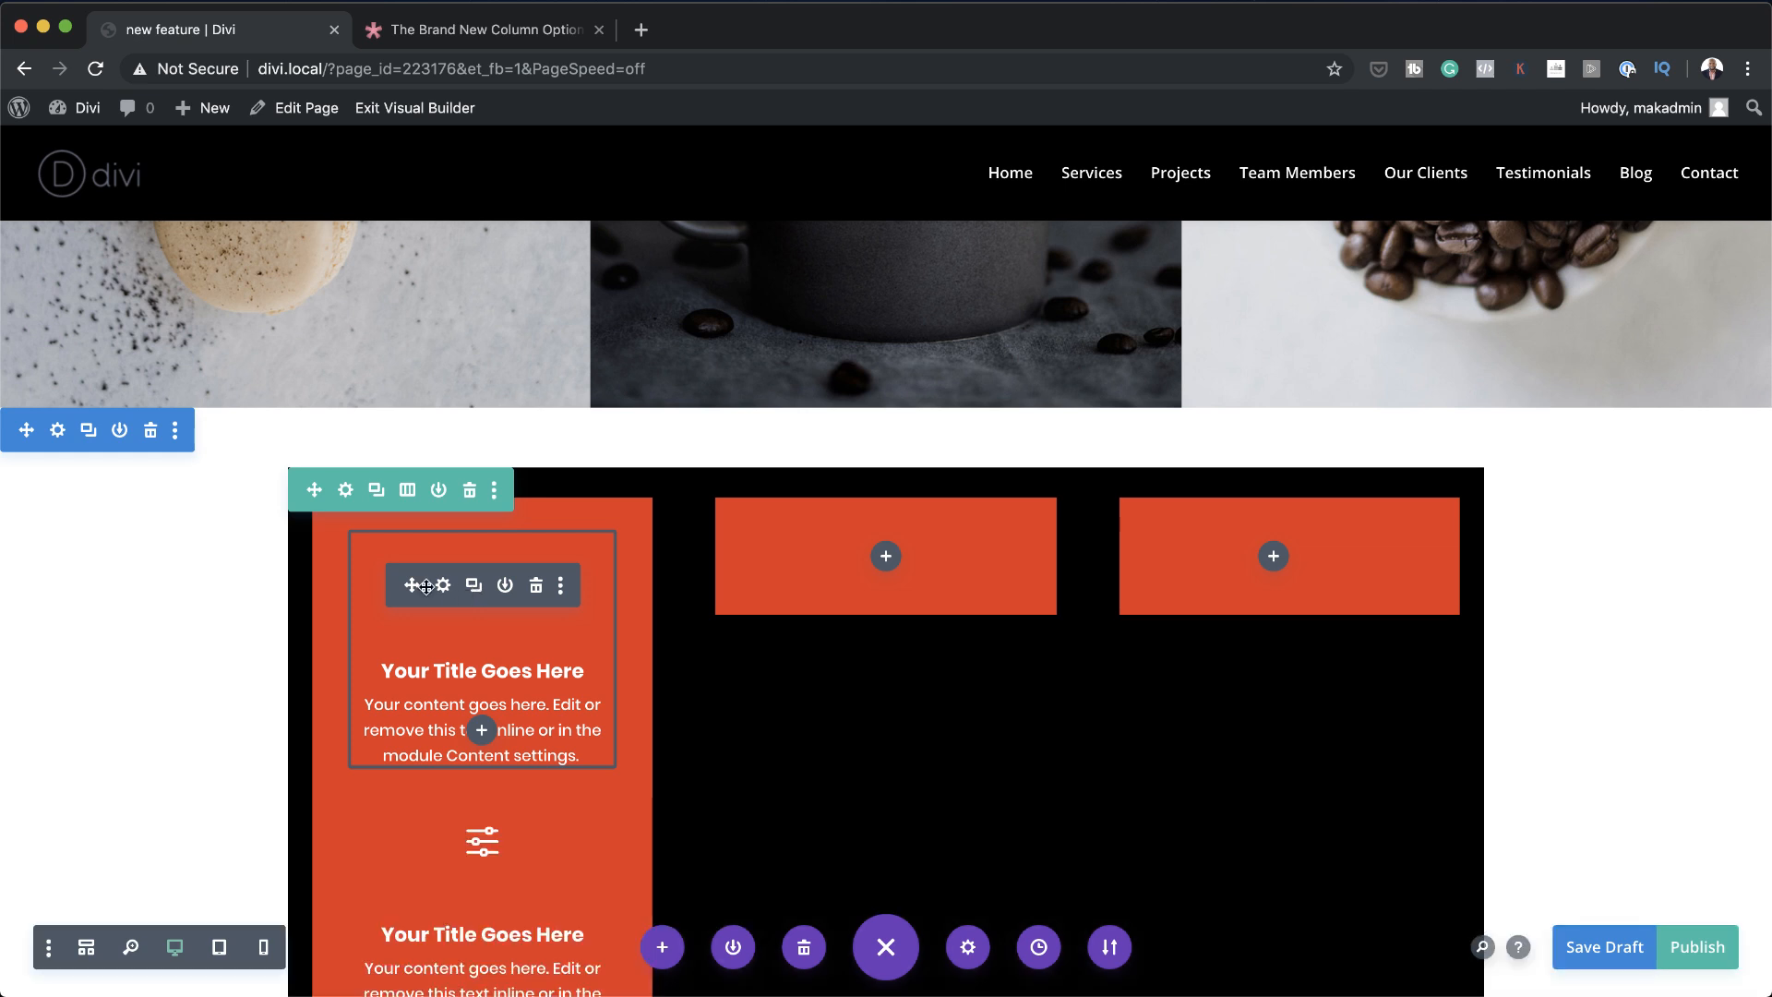
drag(408, 585, 951, 549)
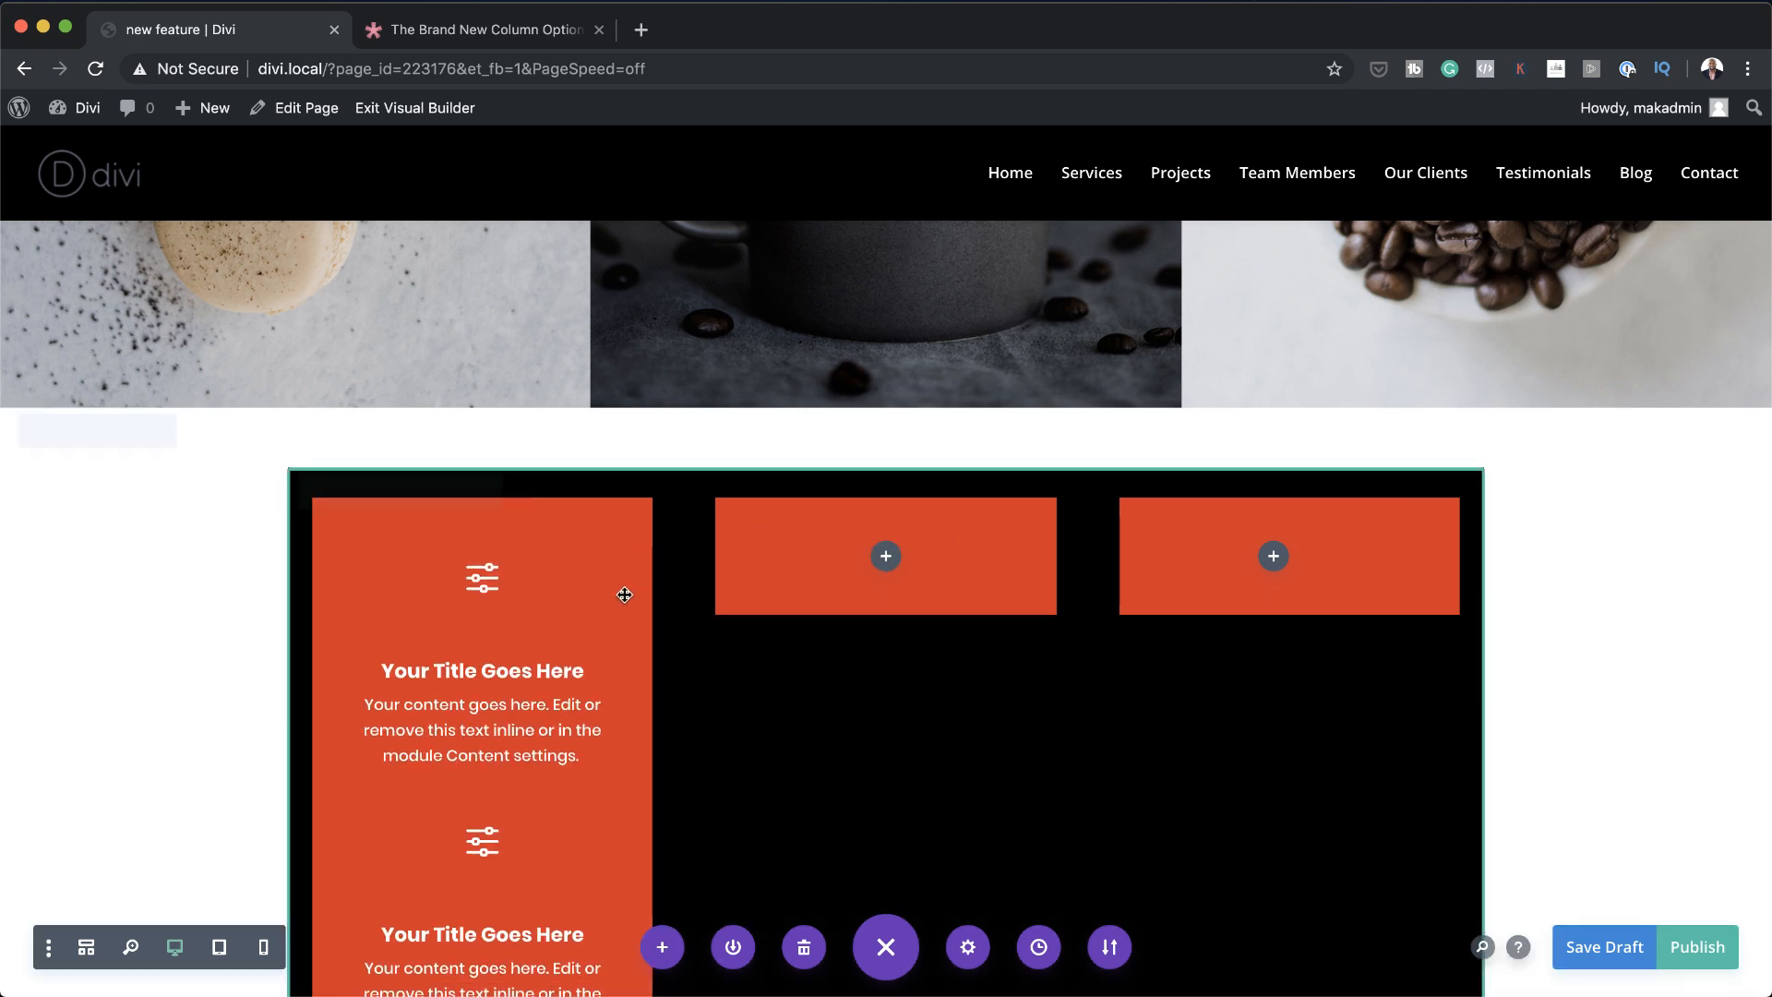
drag(408, 583, 1212, 539)
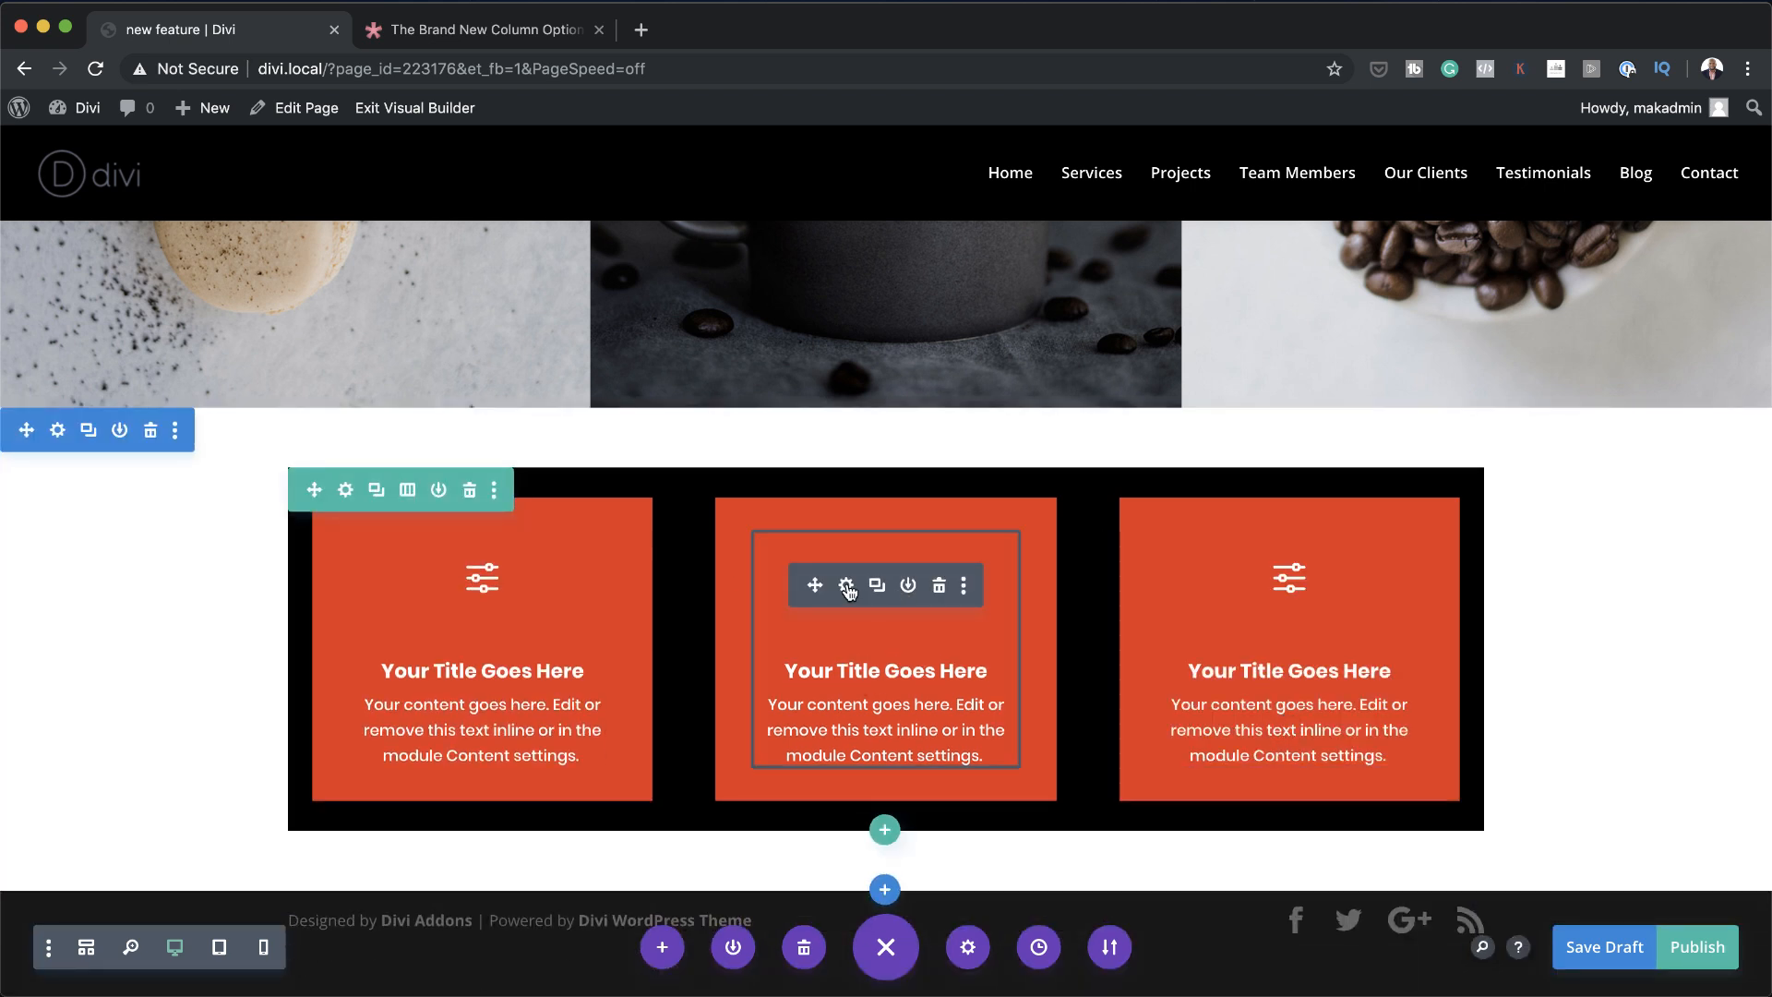
Change the second column's blurb icon to the muted speaker and save the module
click(845, 585)
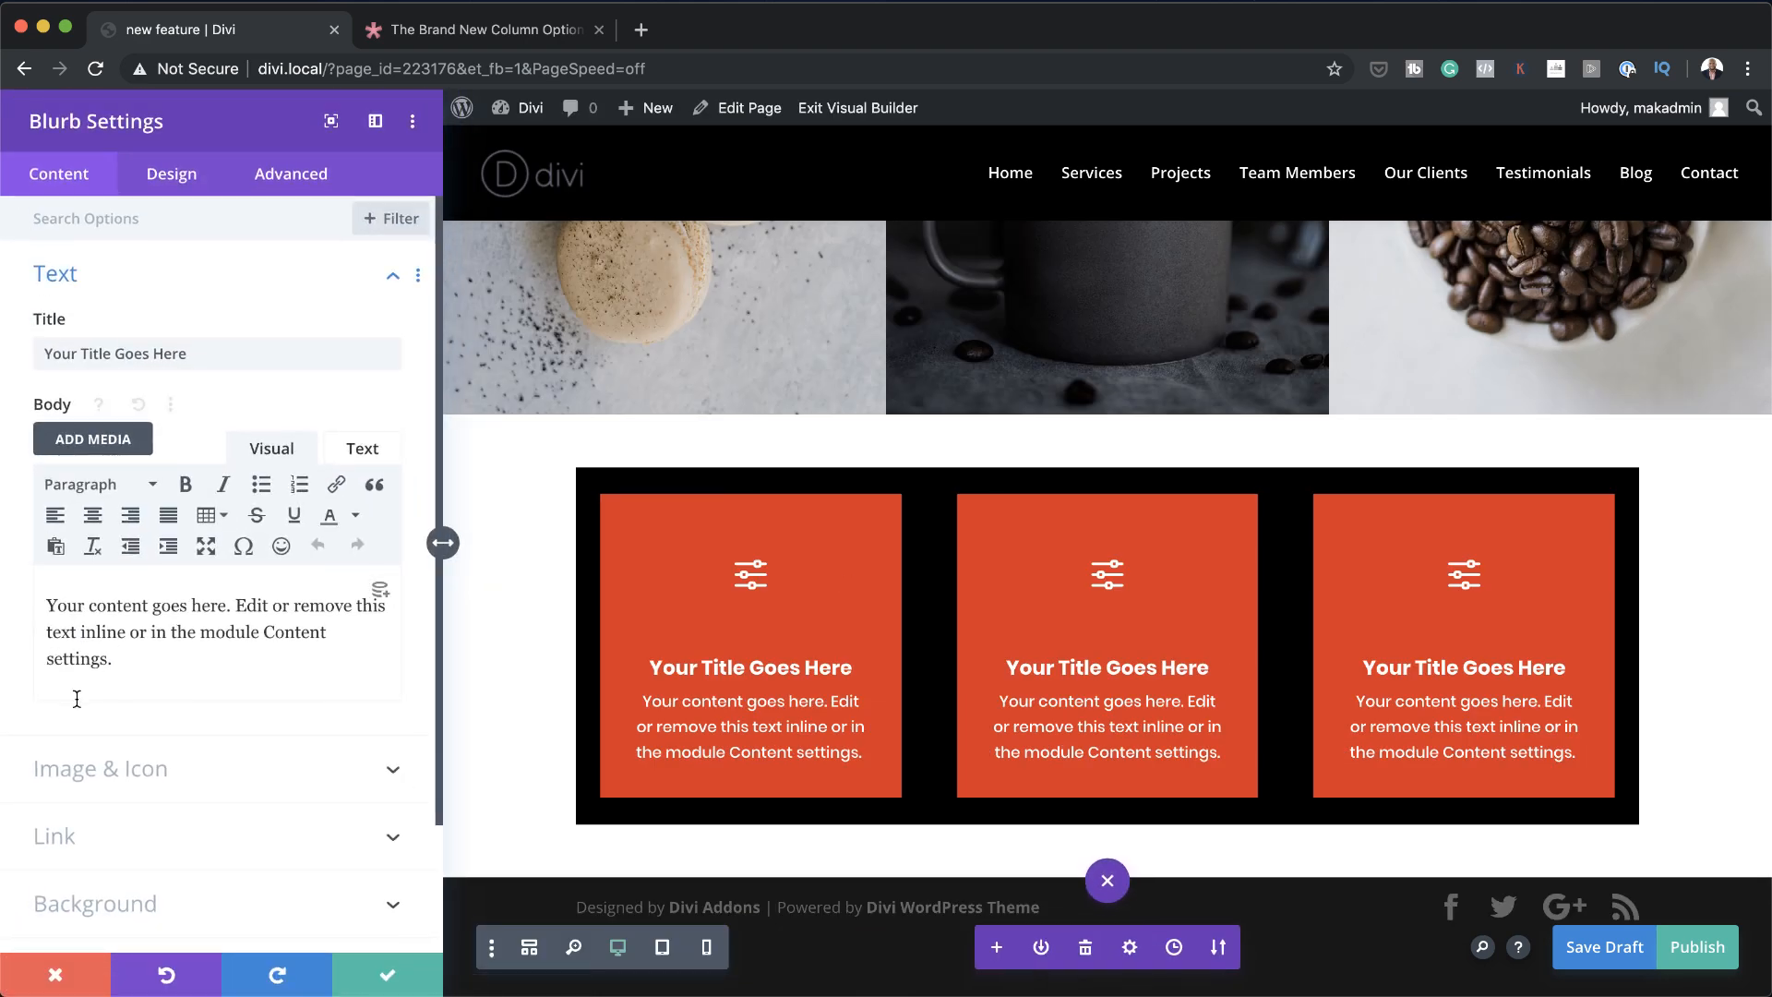
click(146, 773)
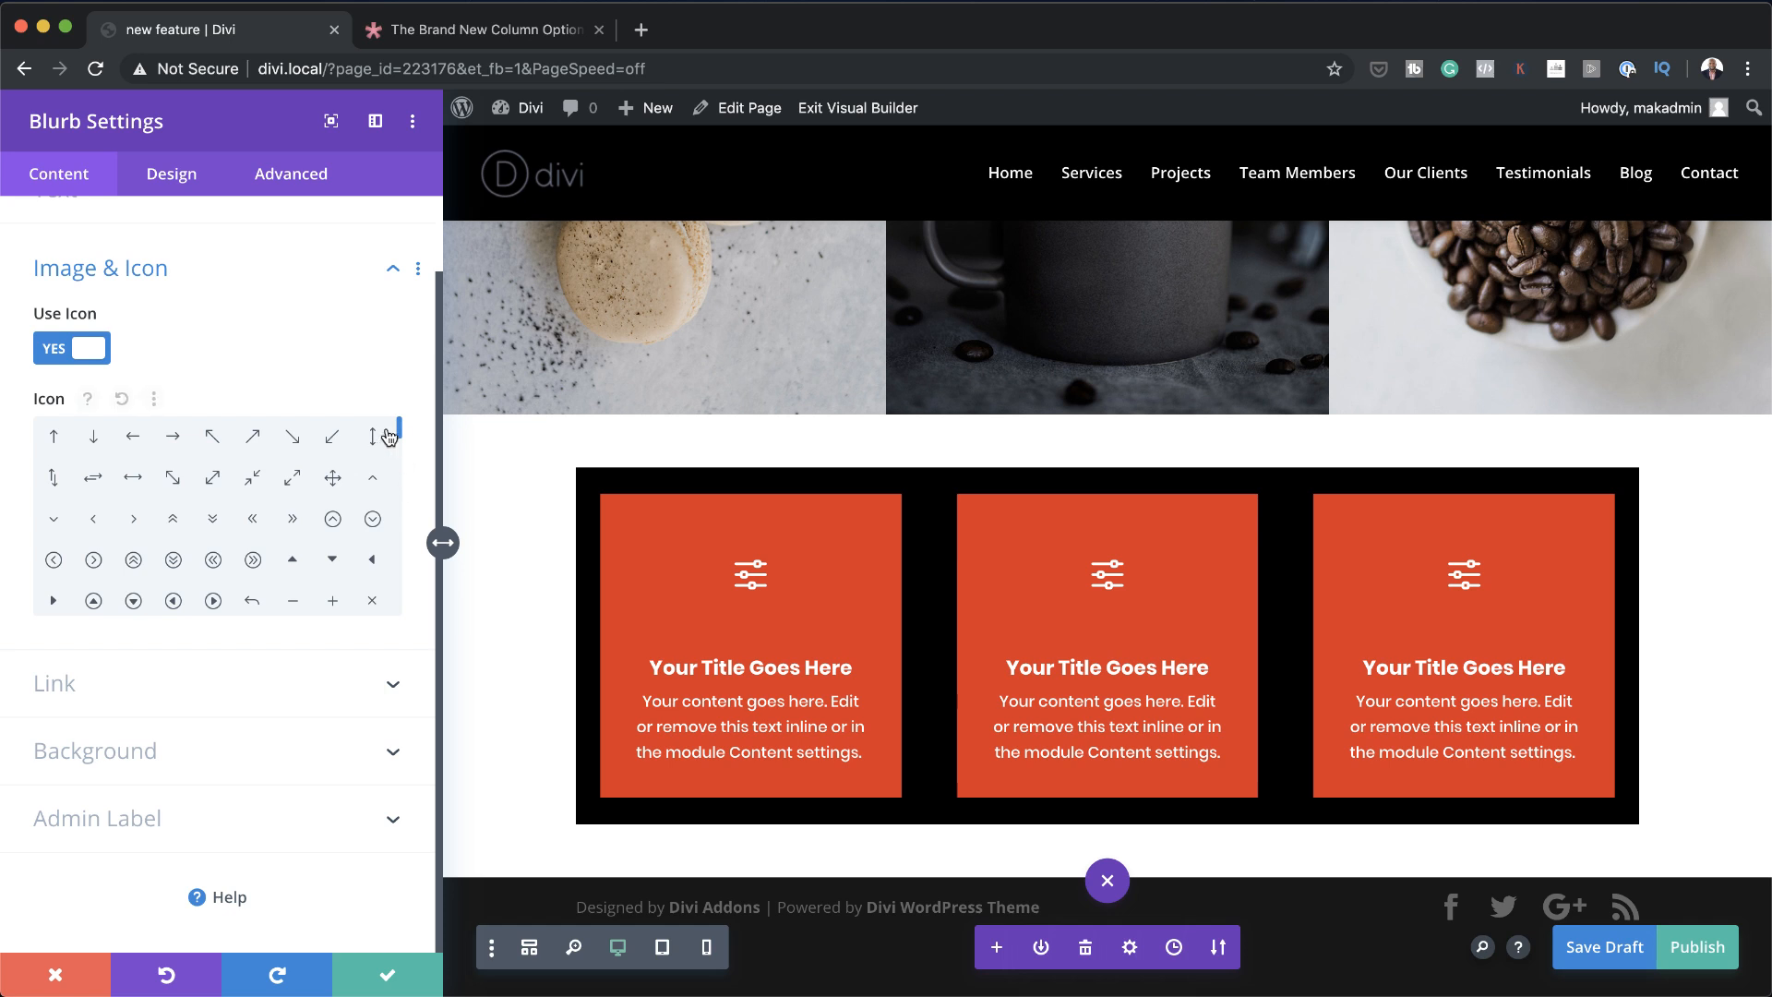
drag(400, 432, 401, 464)
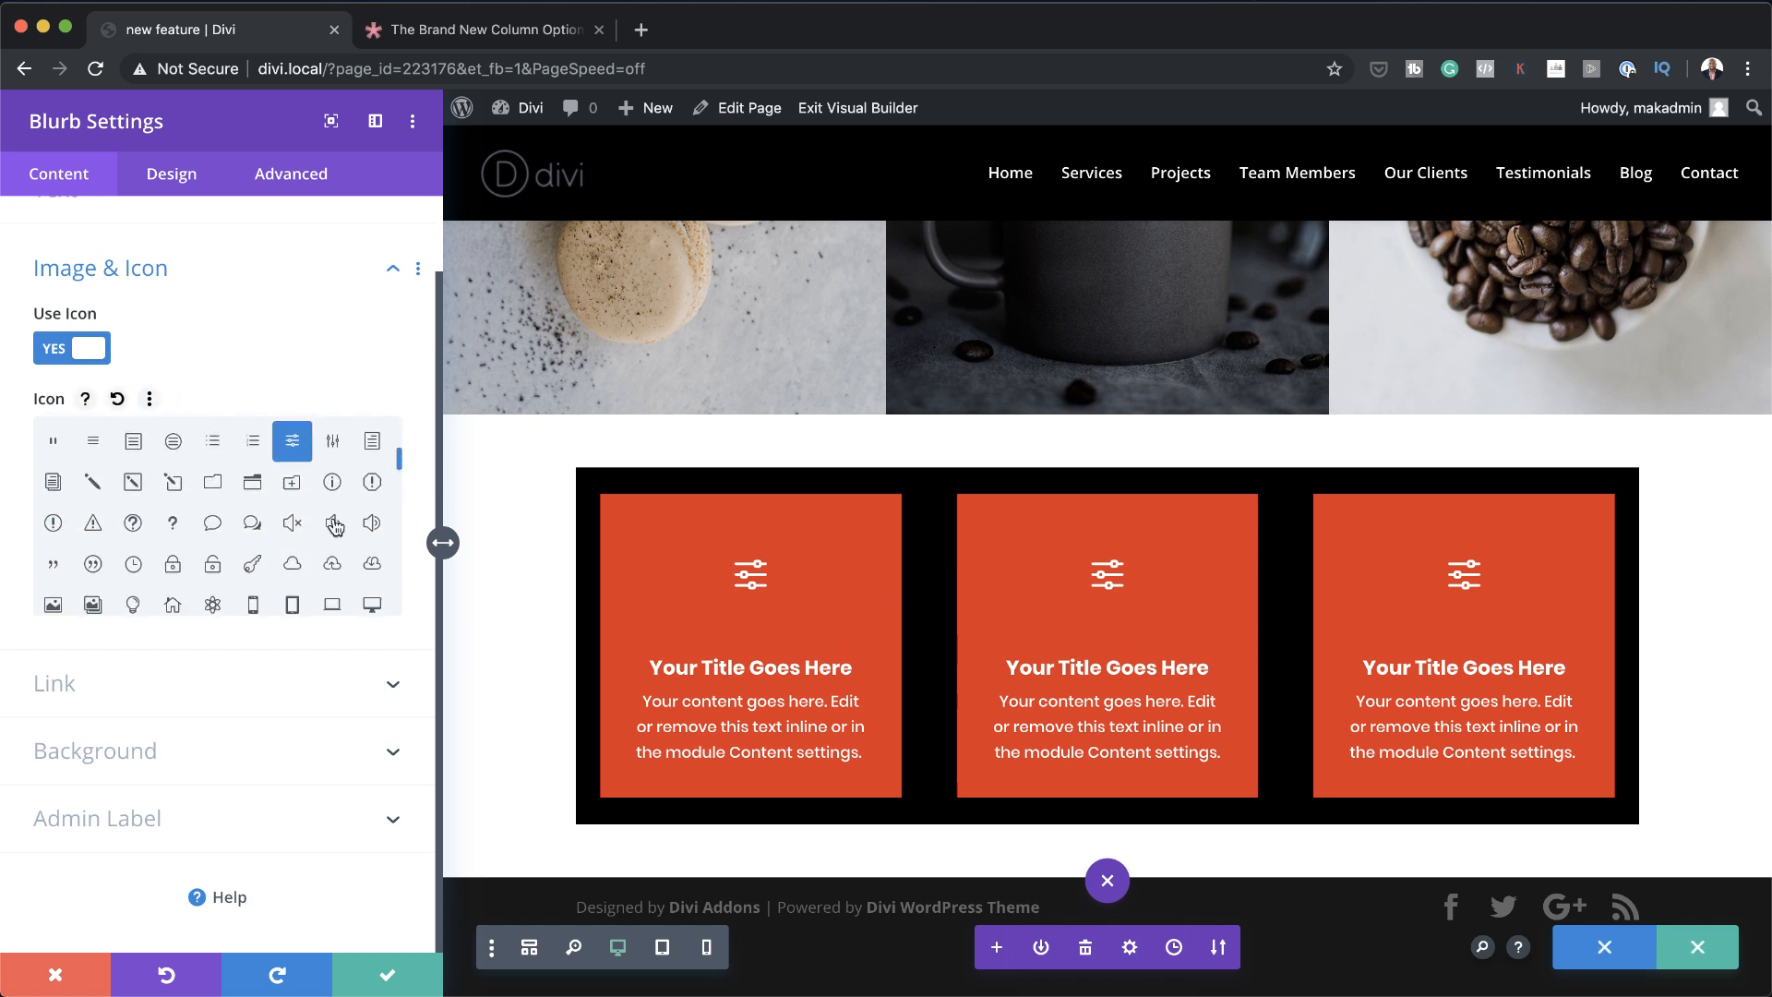
click(293, 525)
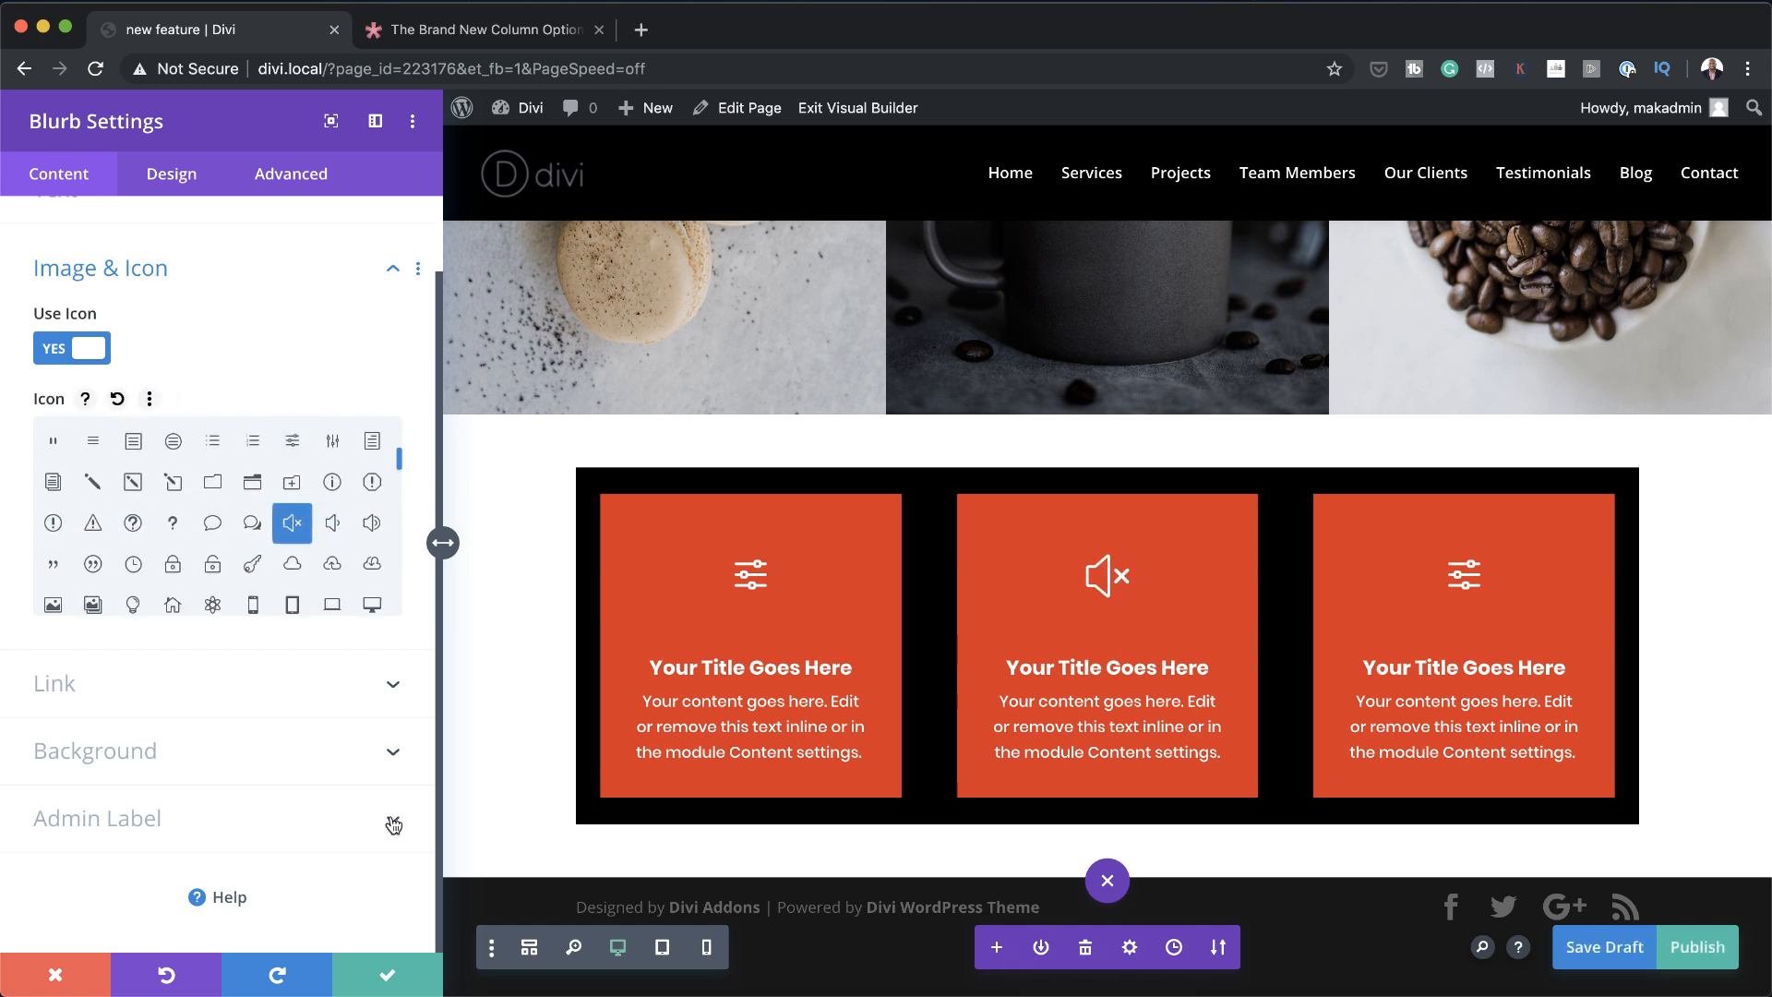
click(392, 971)
Change the third column's blurb icon to the closed padlock and save the module
mouse_move(1369, 515)
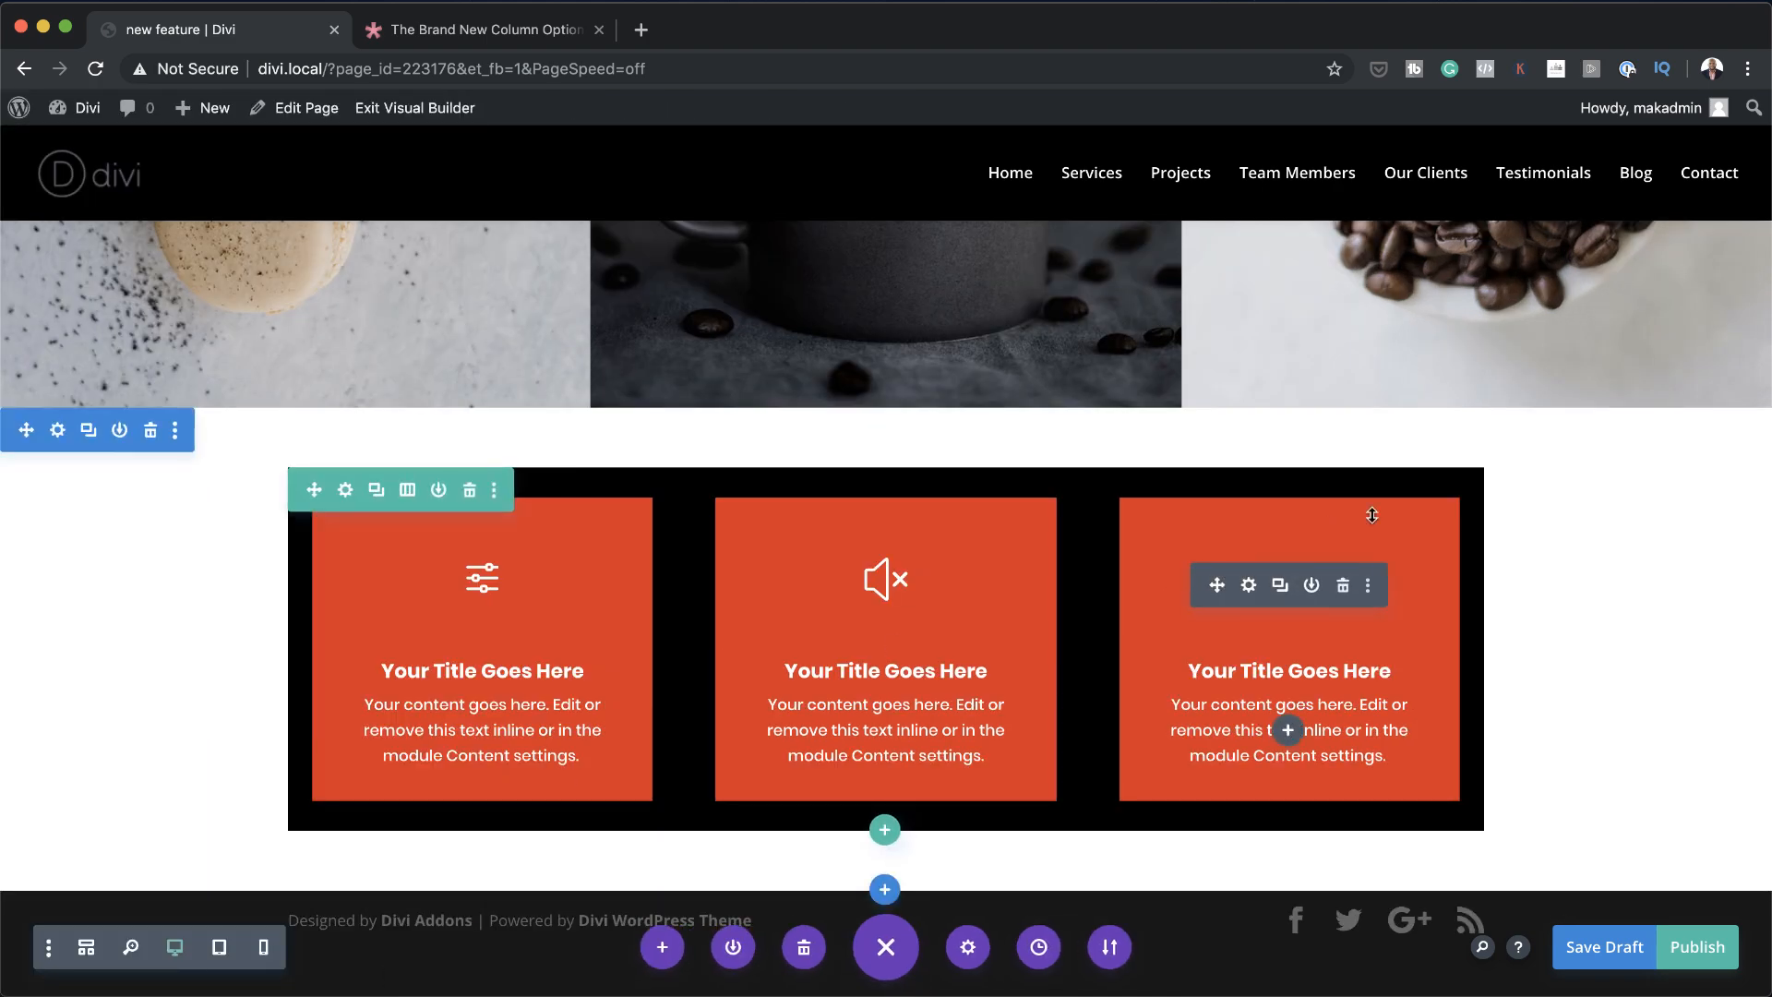
click(1249, 591)
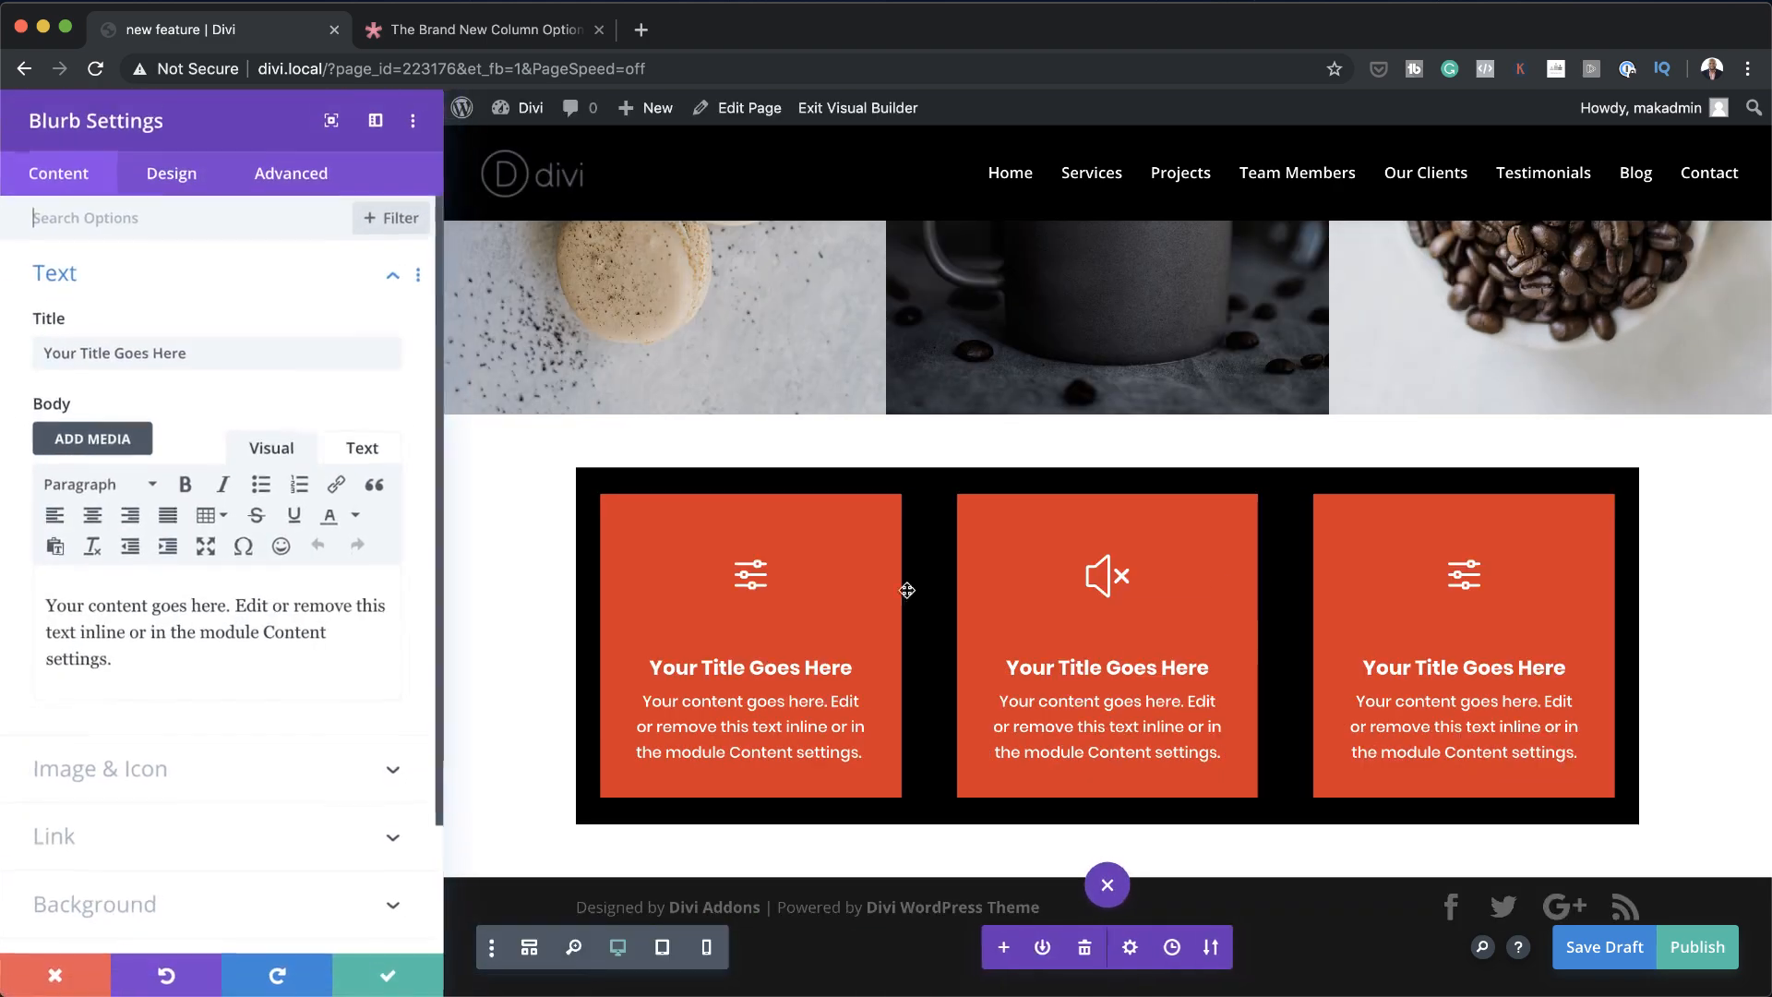
click(167, 782)
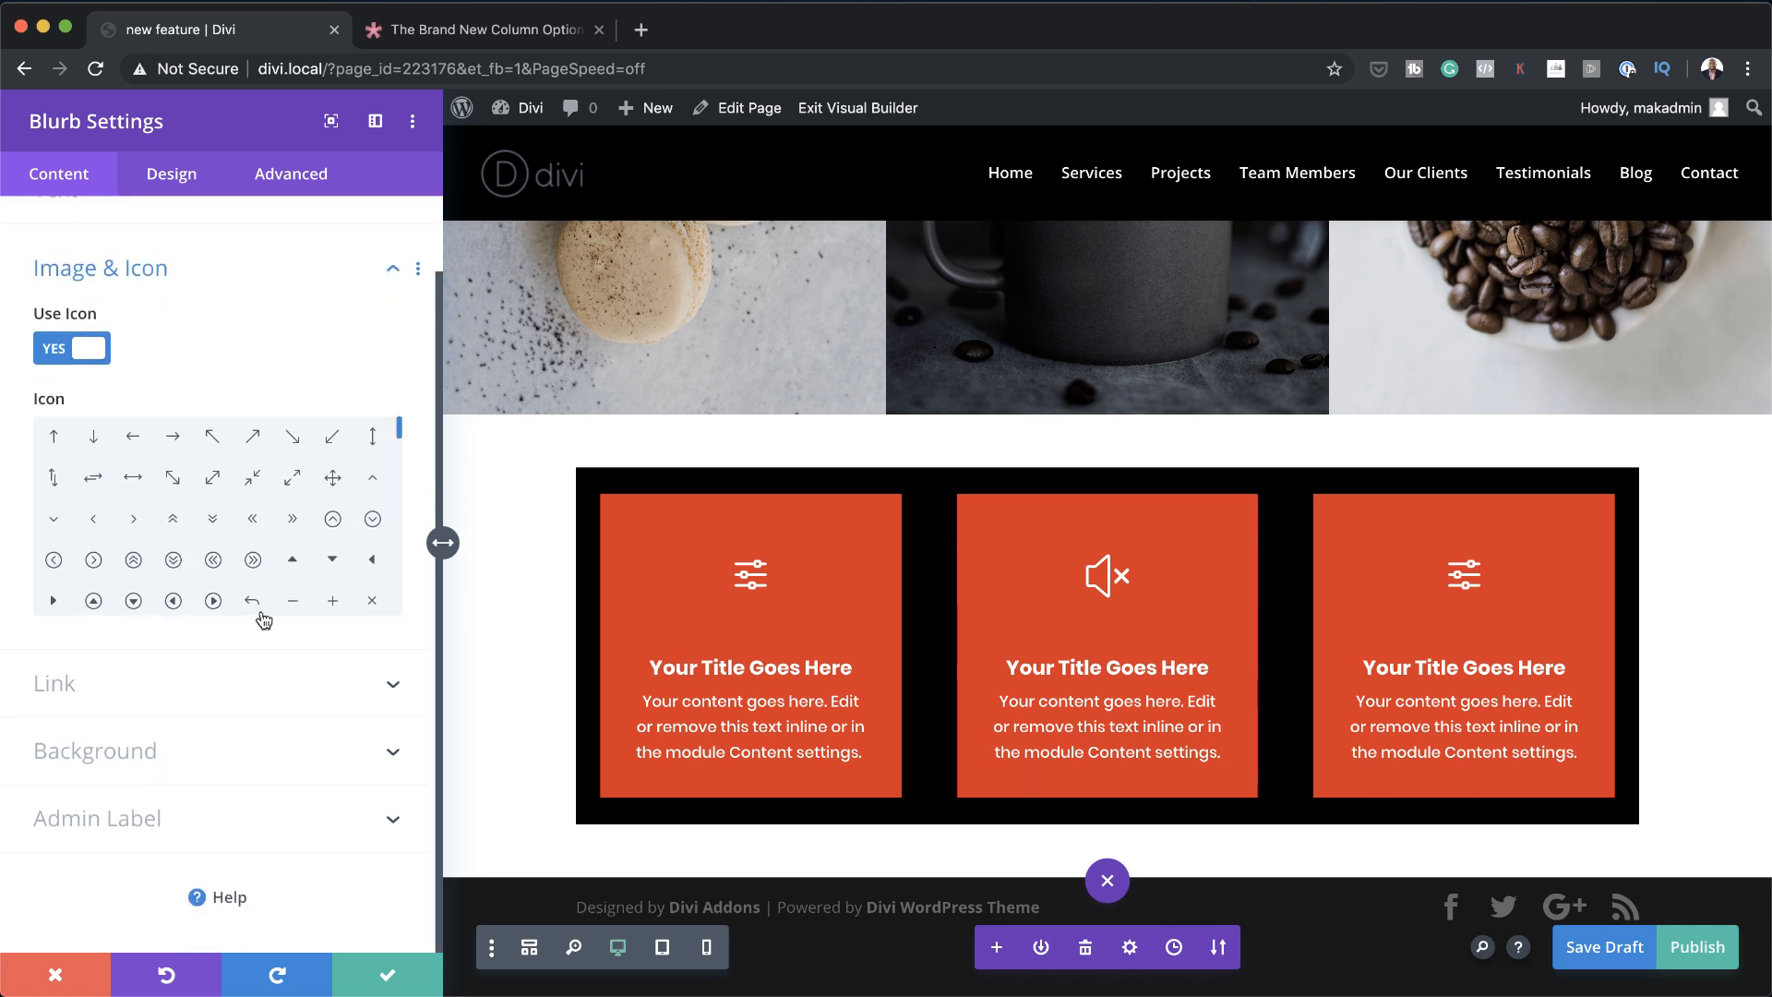
scroll(403, 446, down, 5)
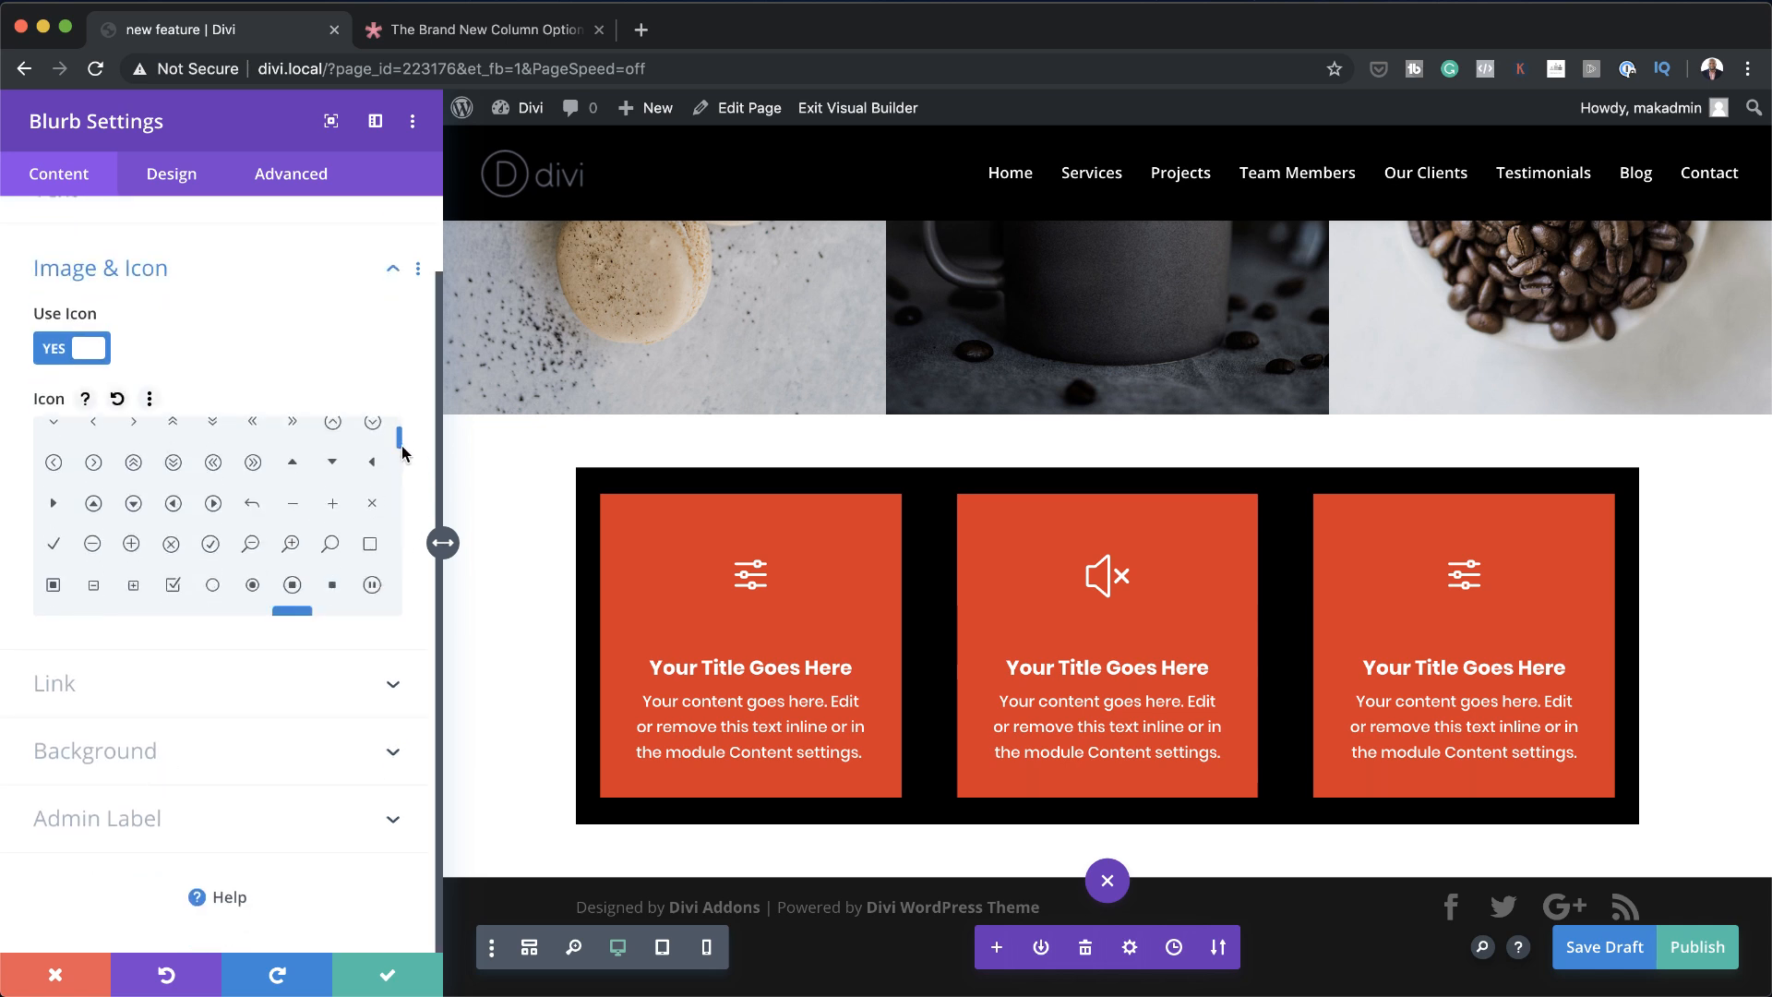
click(171, 498)
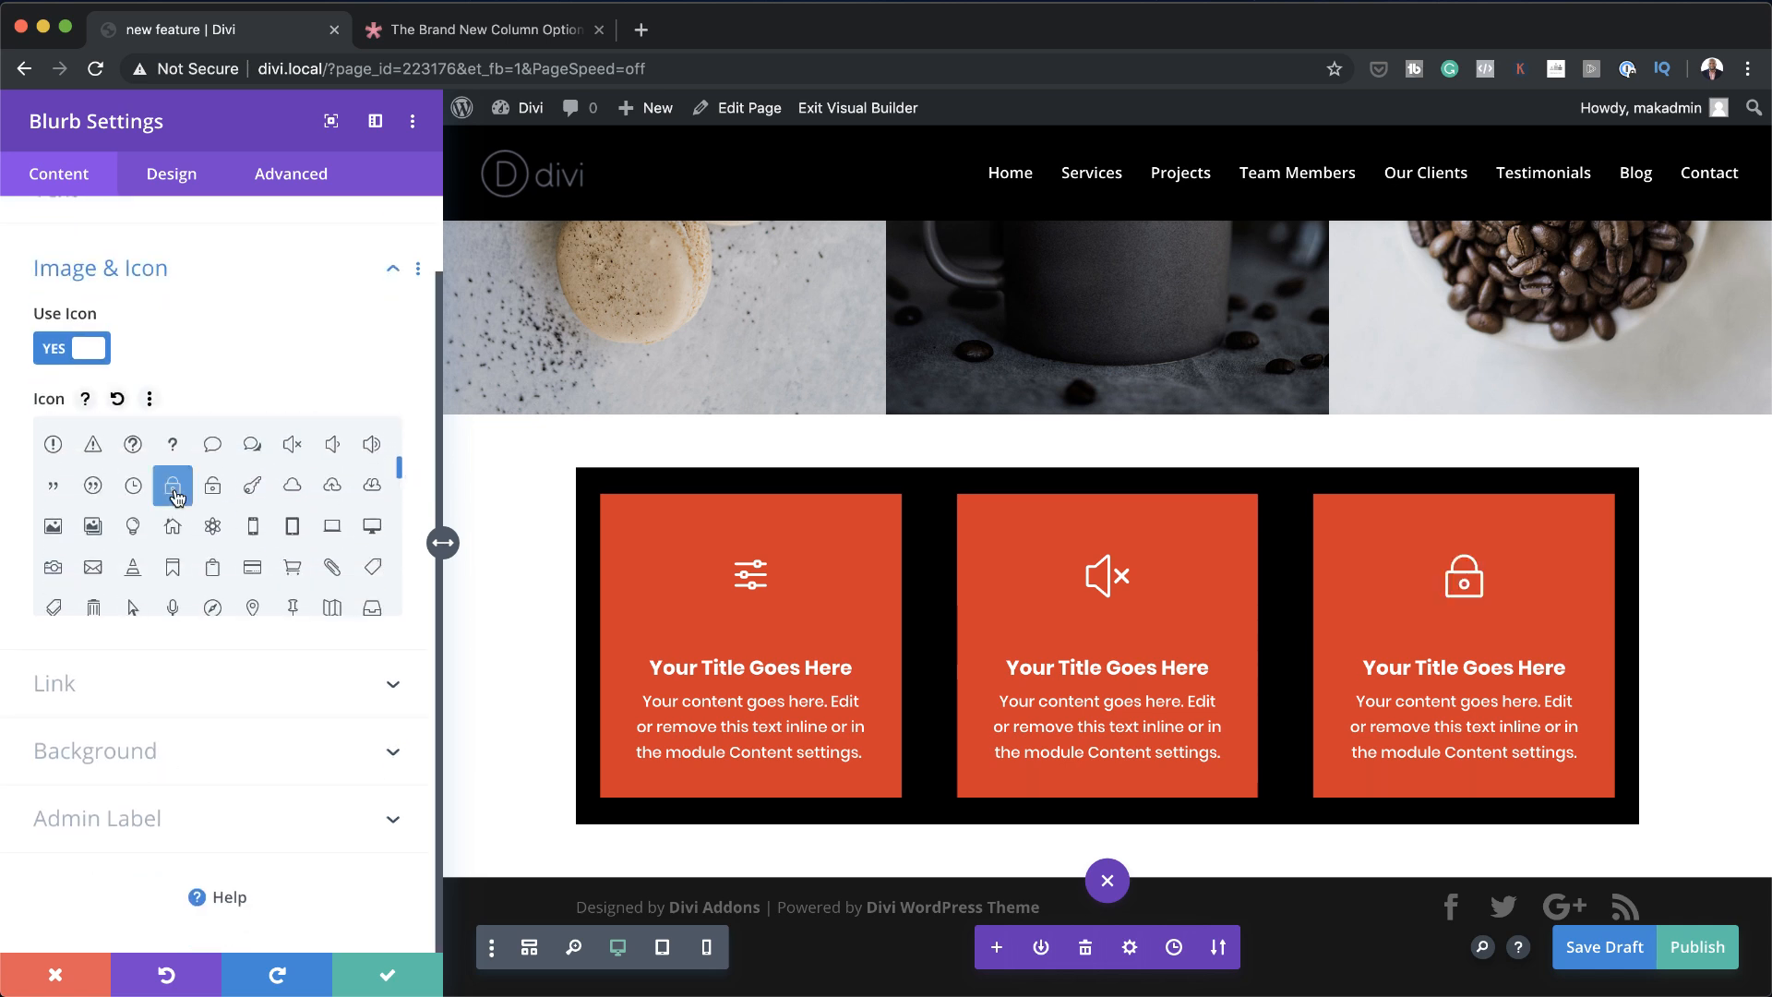
click(387, 976)
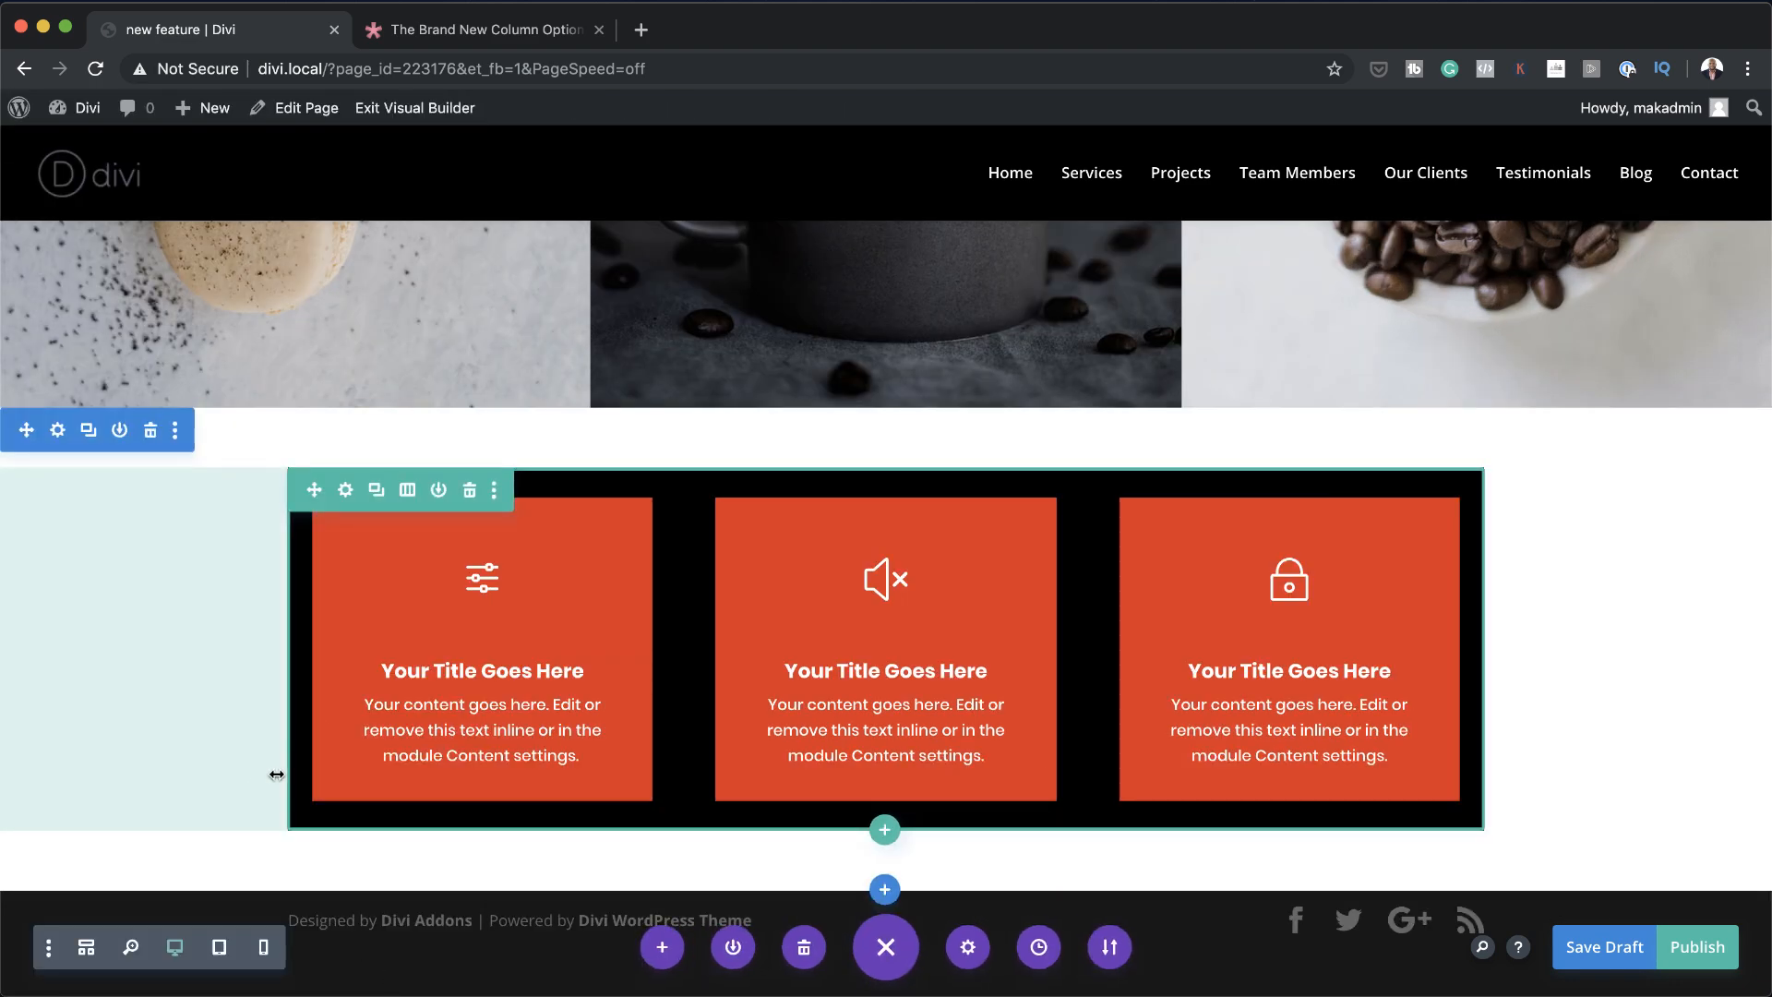
Set the blurb row's width to 100% and its max width to 100%
click(347, 490)
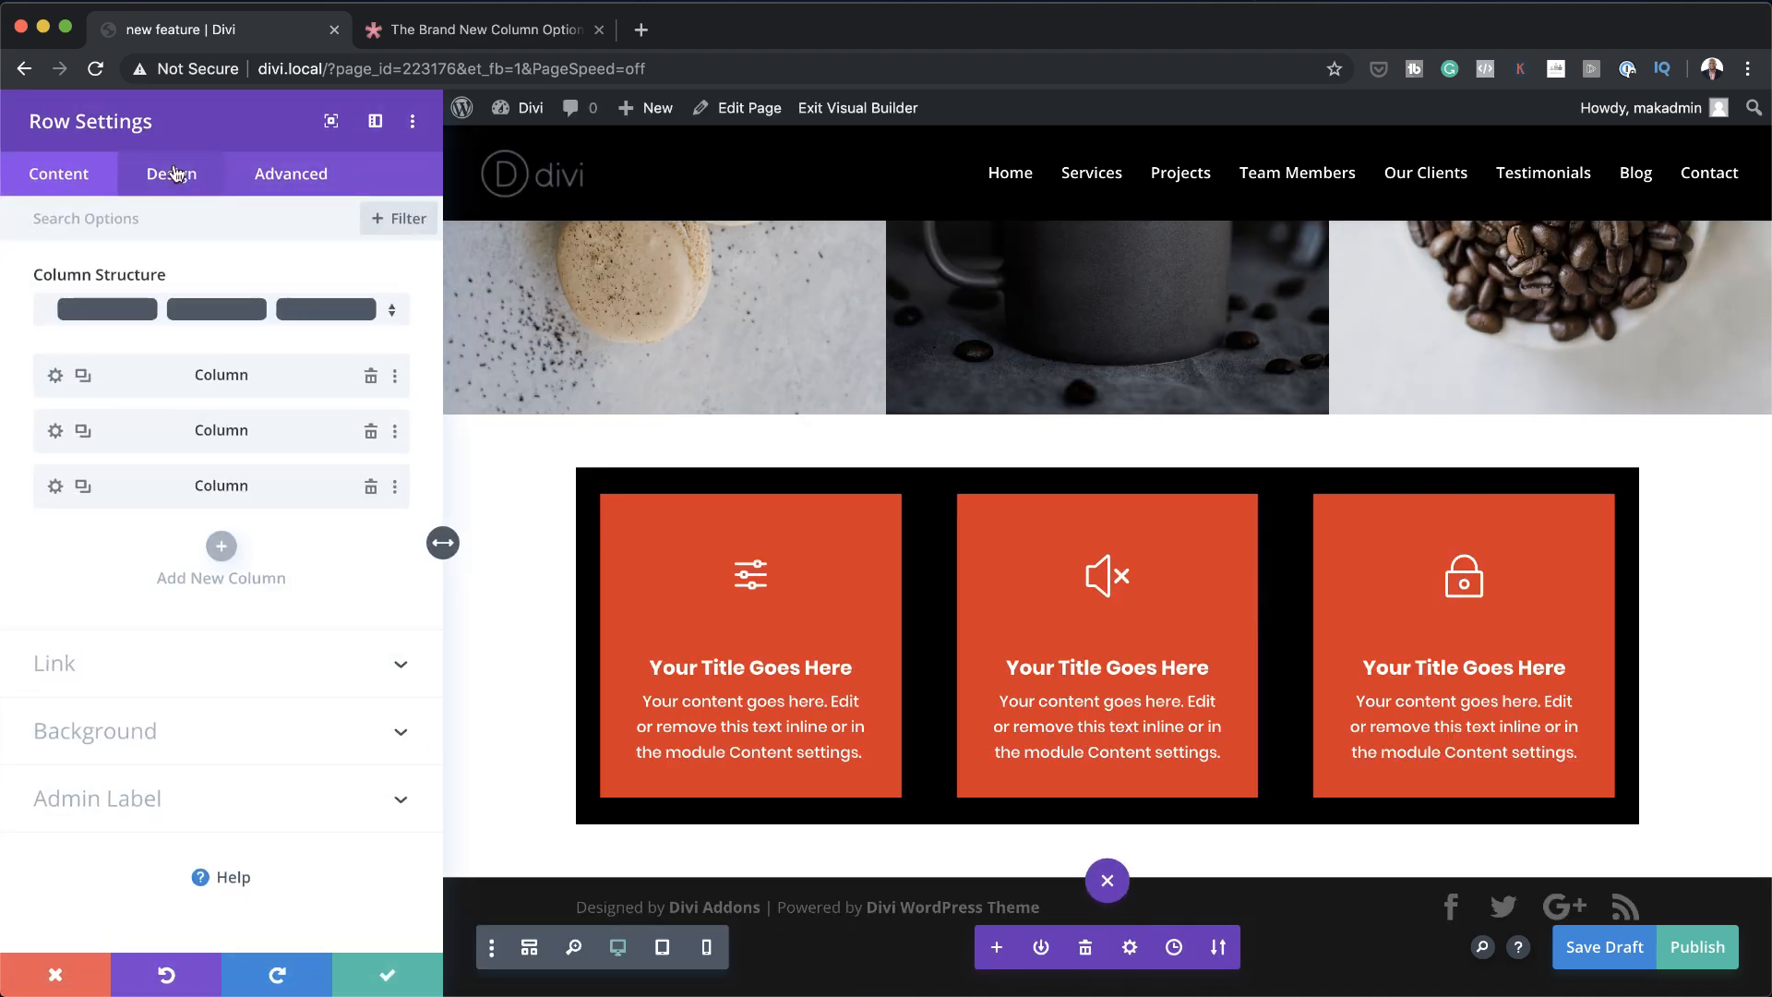
click(173, 177)
click(111, 275)
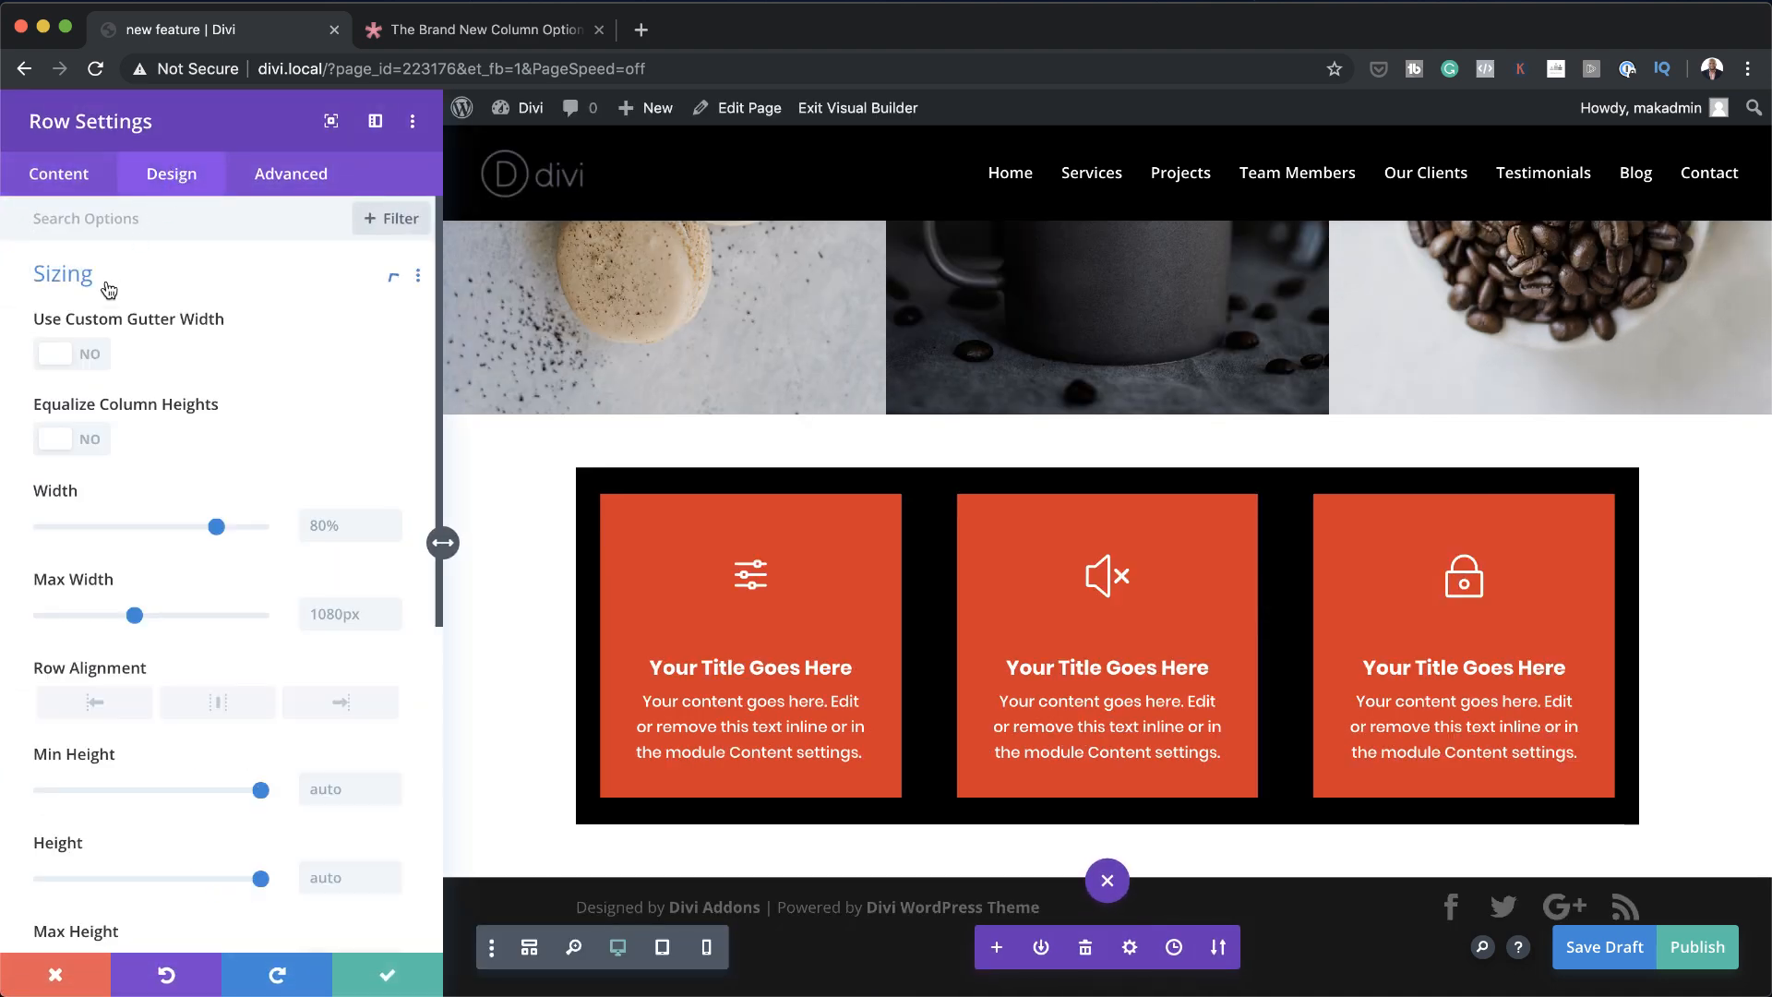
drag(216, 526, 273, 536)
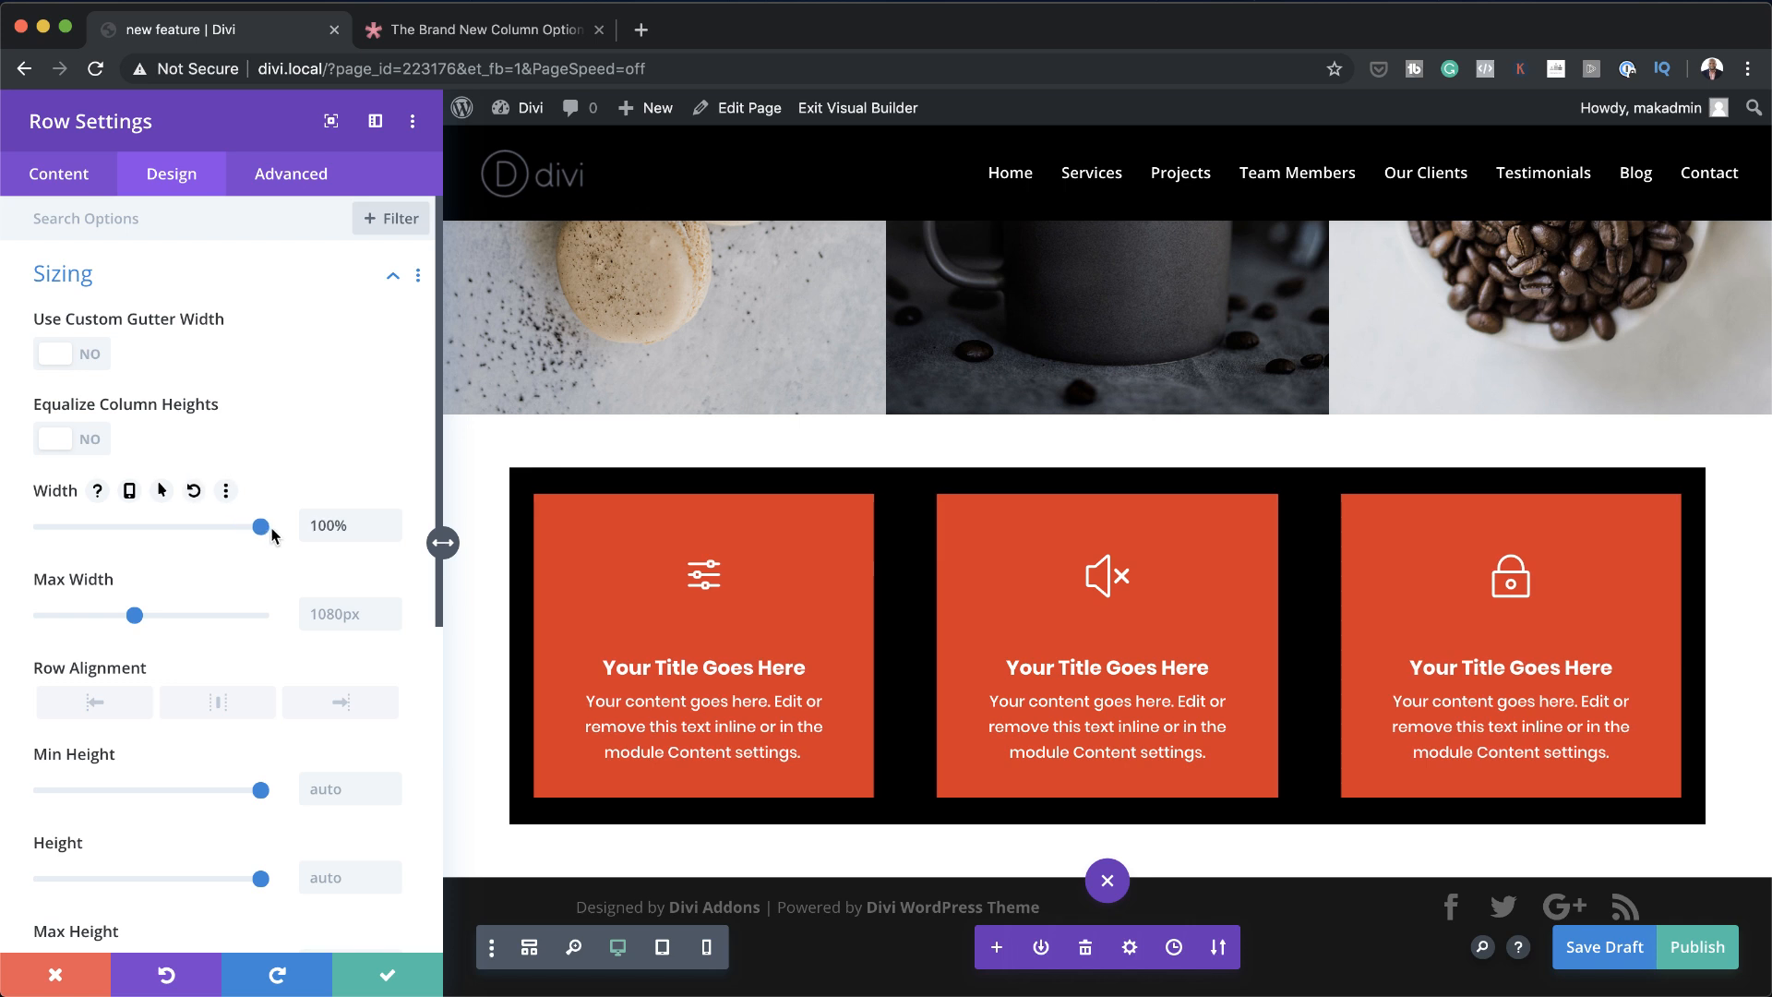
click(338, 617)
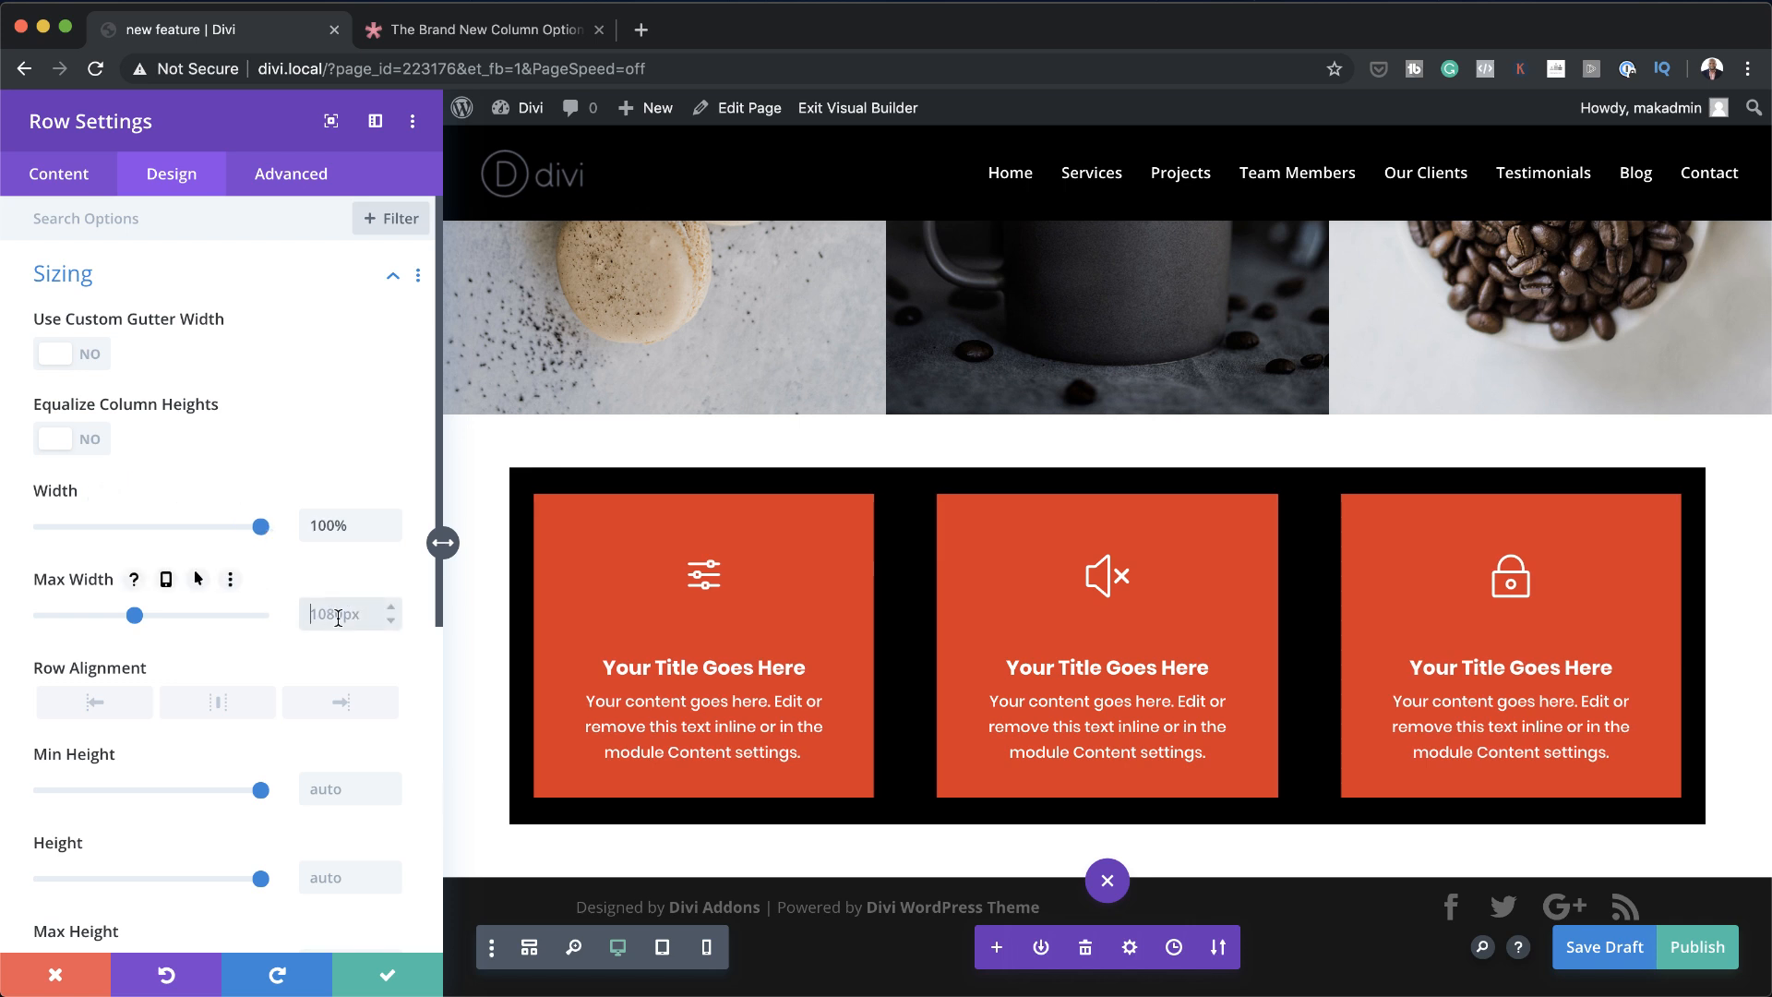
text(100px)
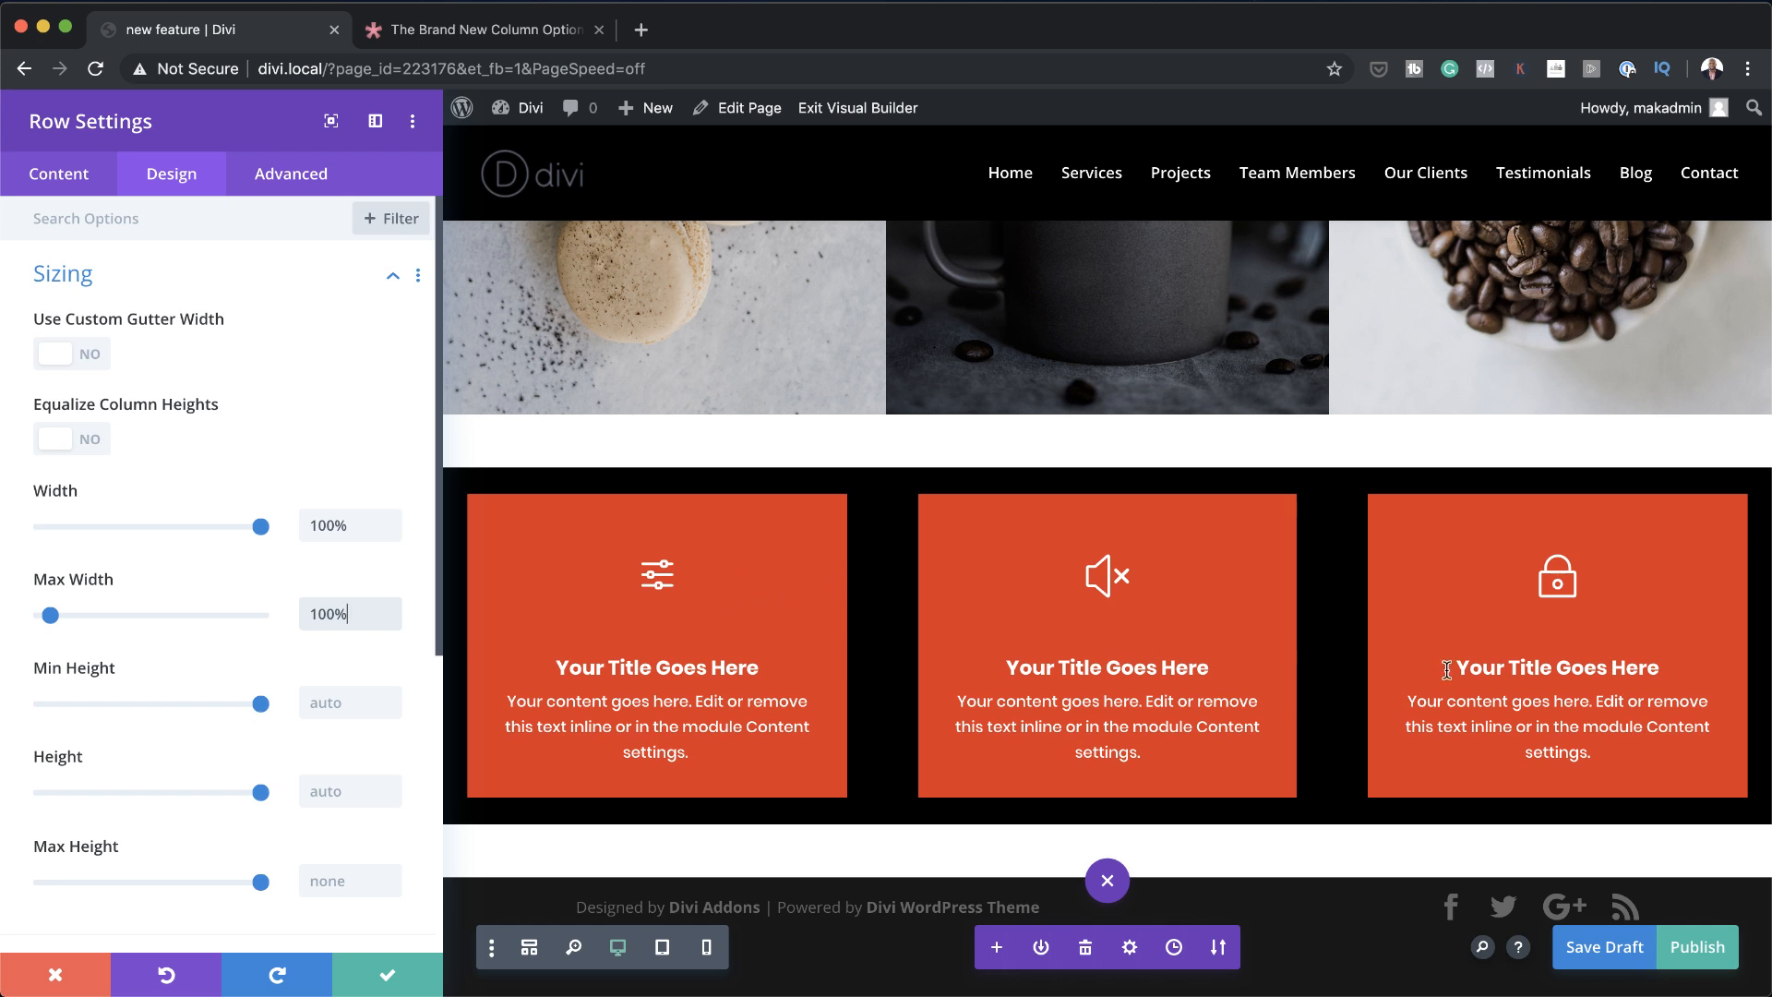
Enable a custom gutter width of 1 for the blurb row and save the row settings
click(88, 360)
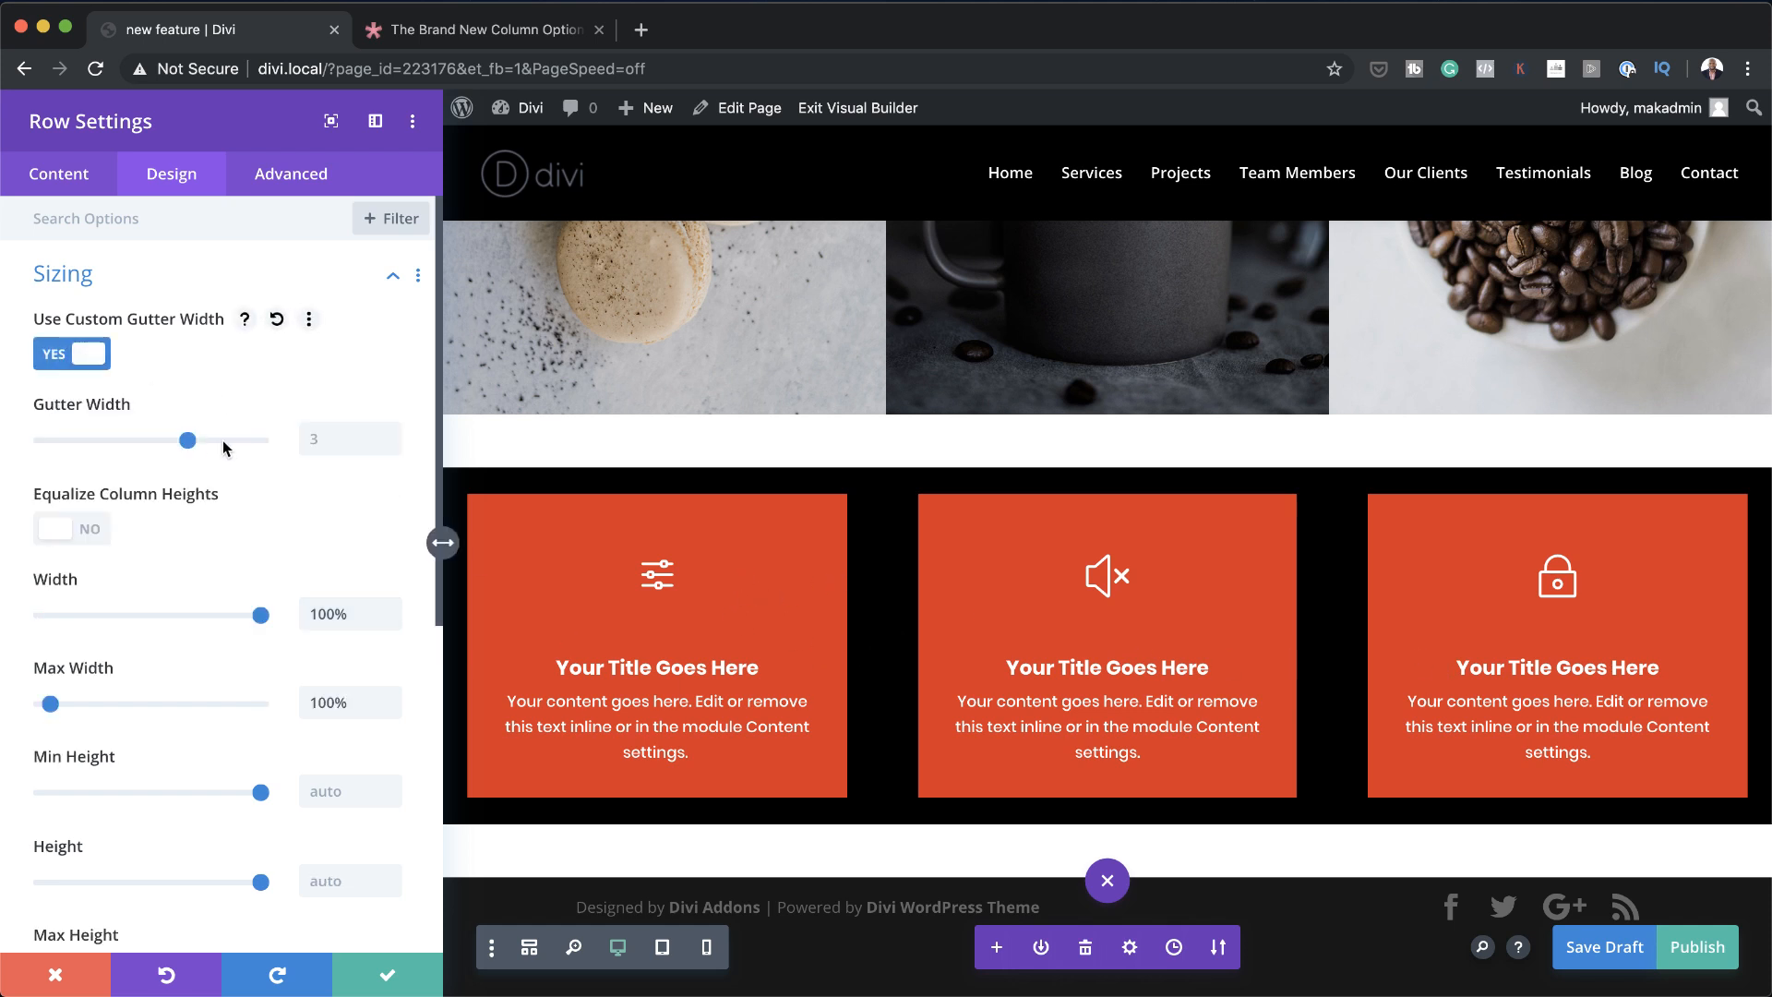
drag(189, 441, 42, 450)
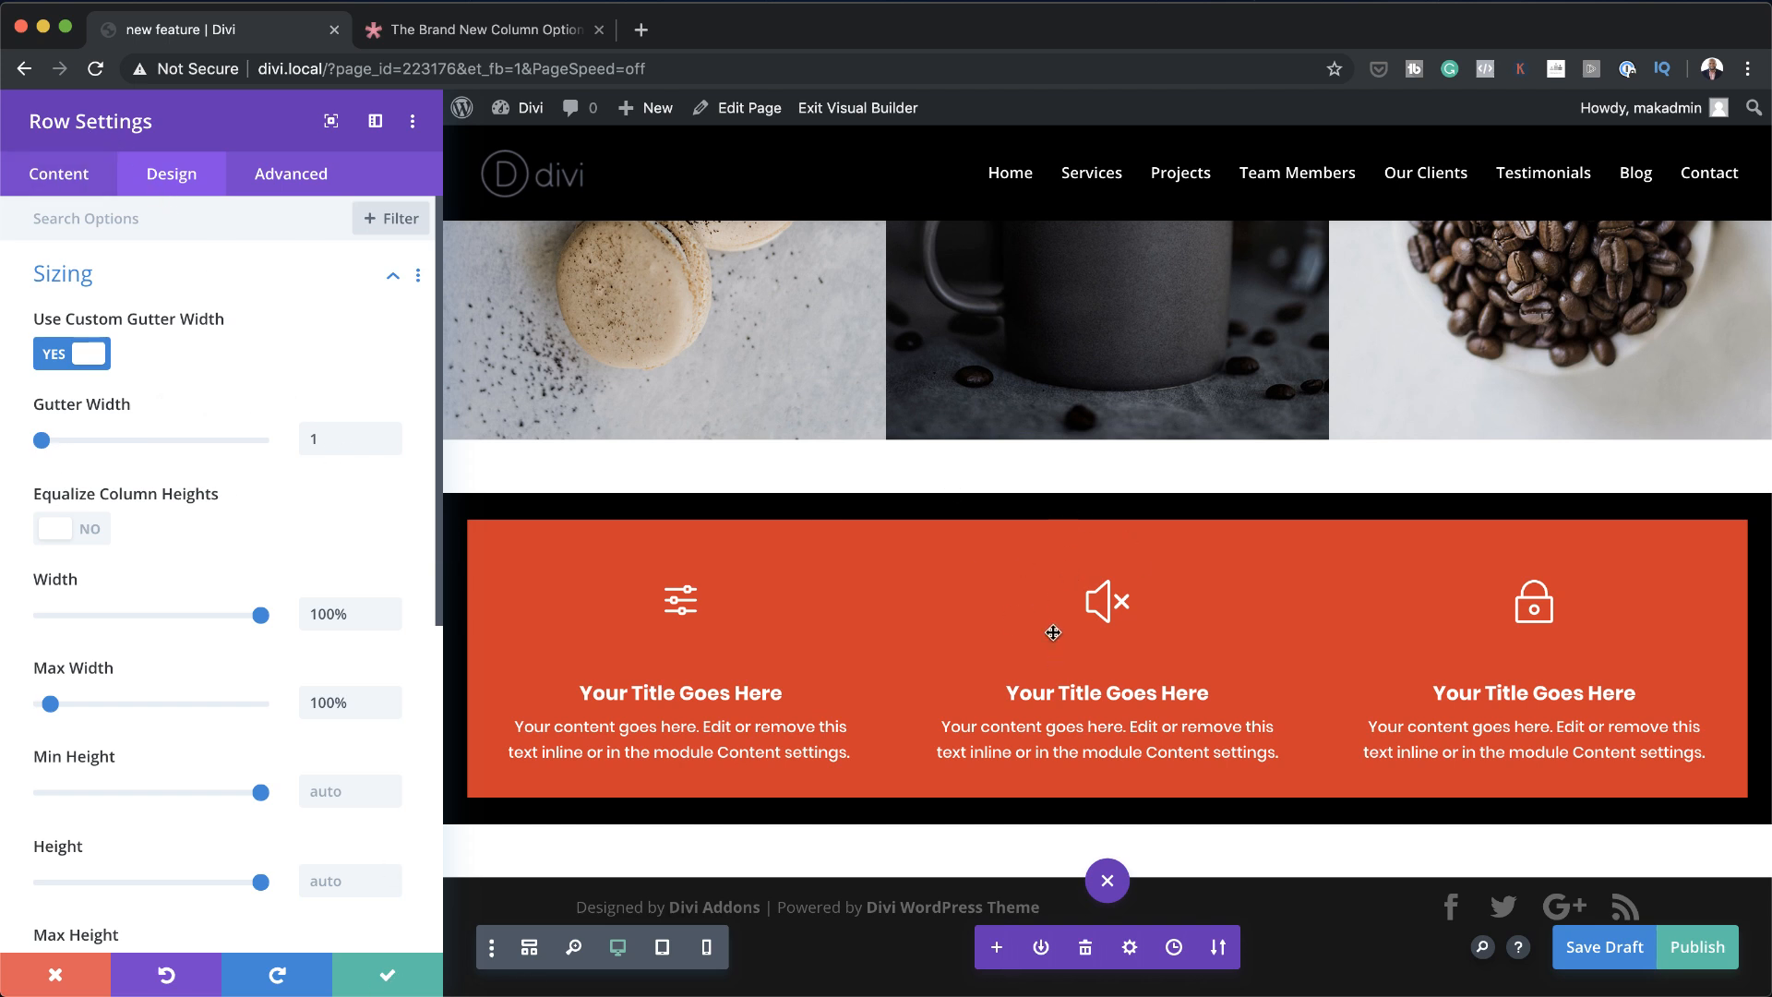
click(388, 982)
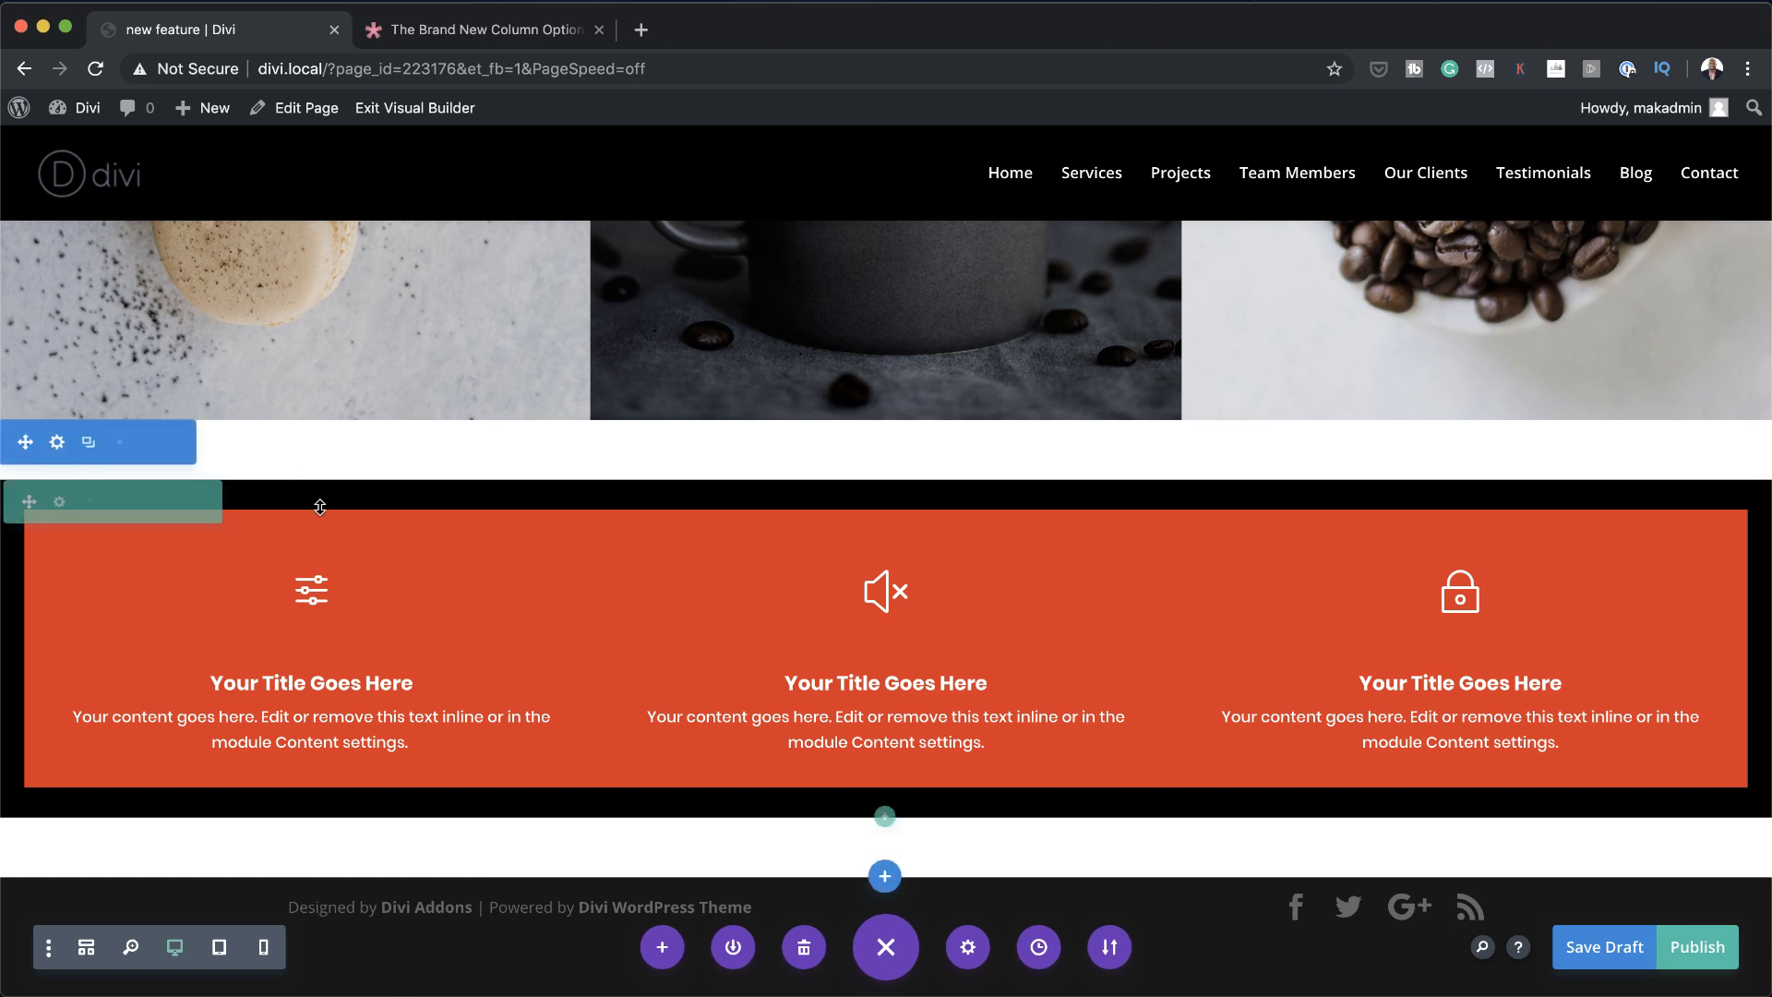
Set the background color of the blurb row's second column to purple, after trying black and gray
click(57, 503)
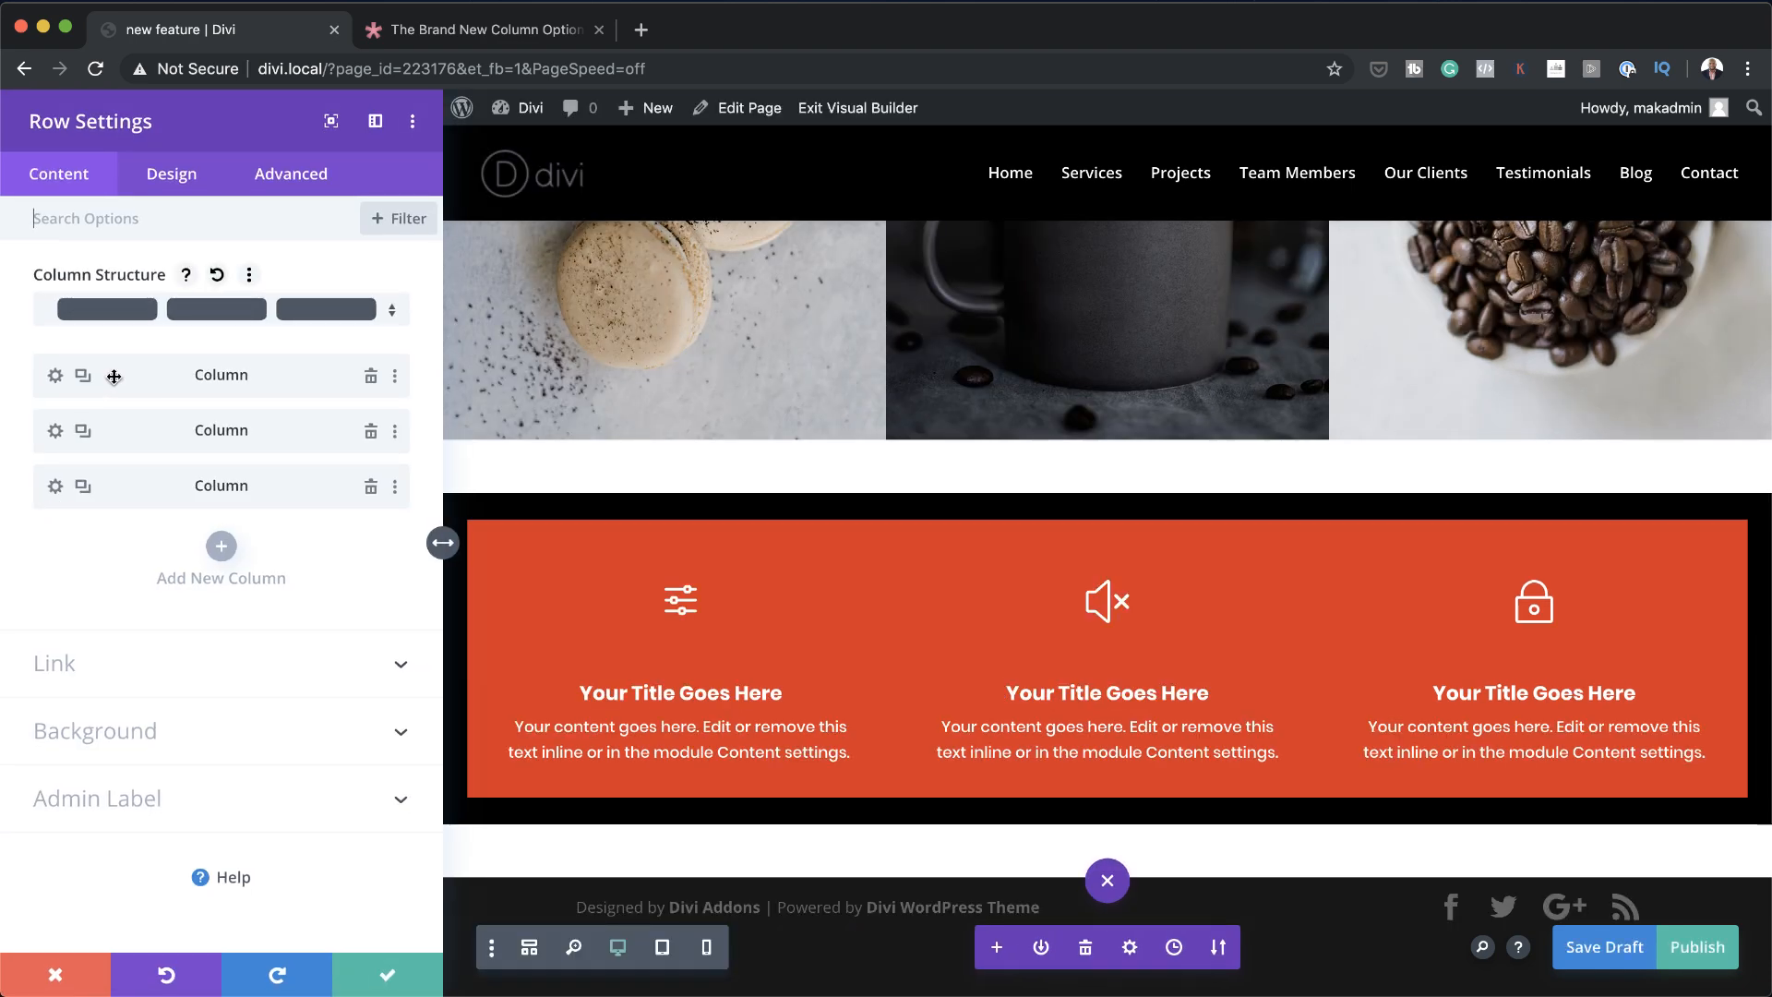
click(56, 431)
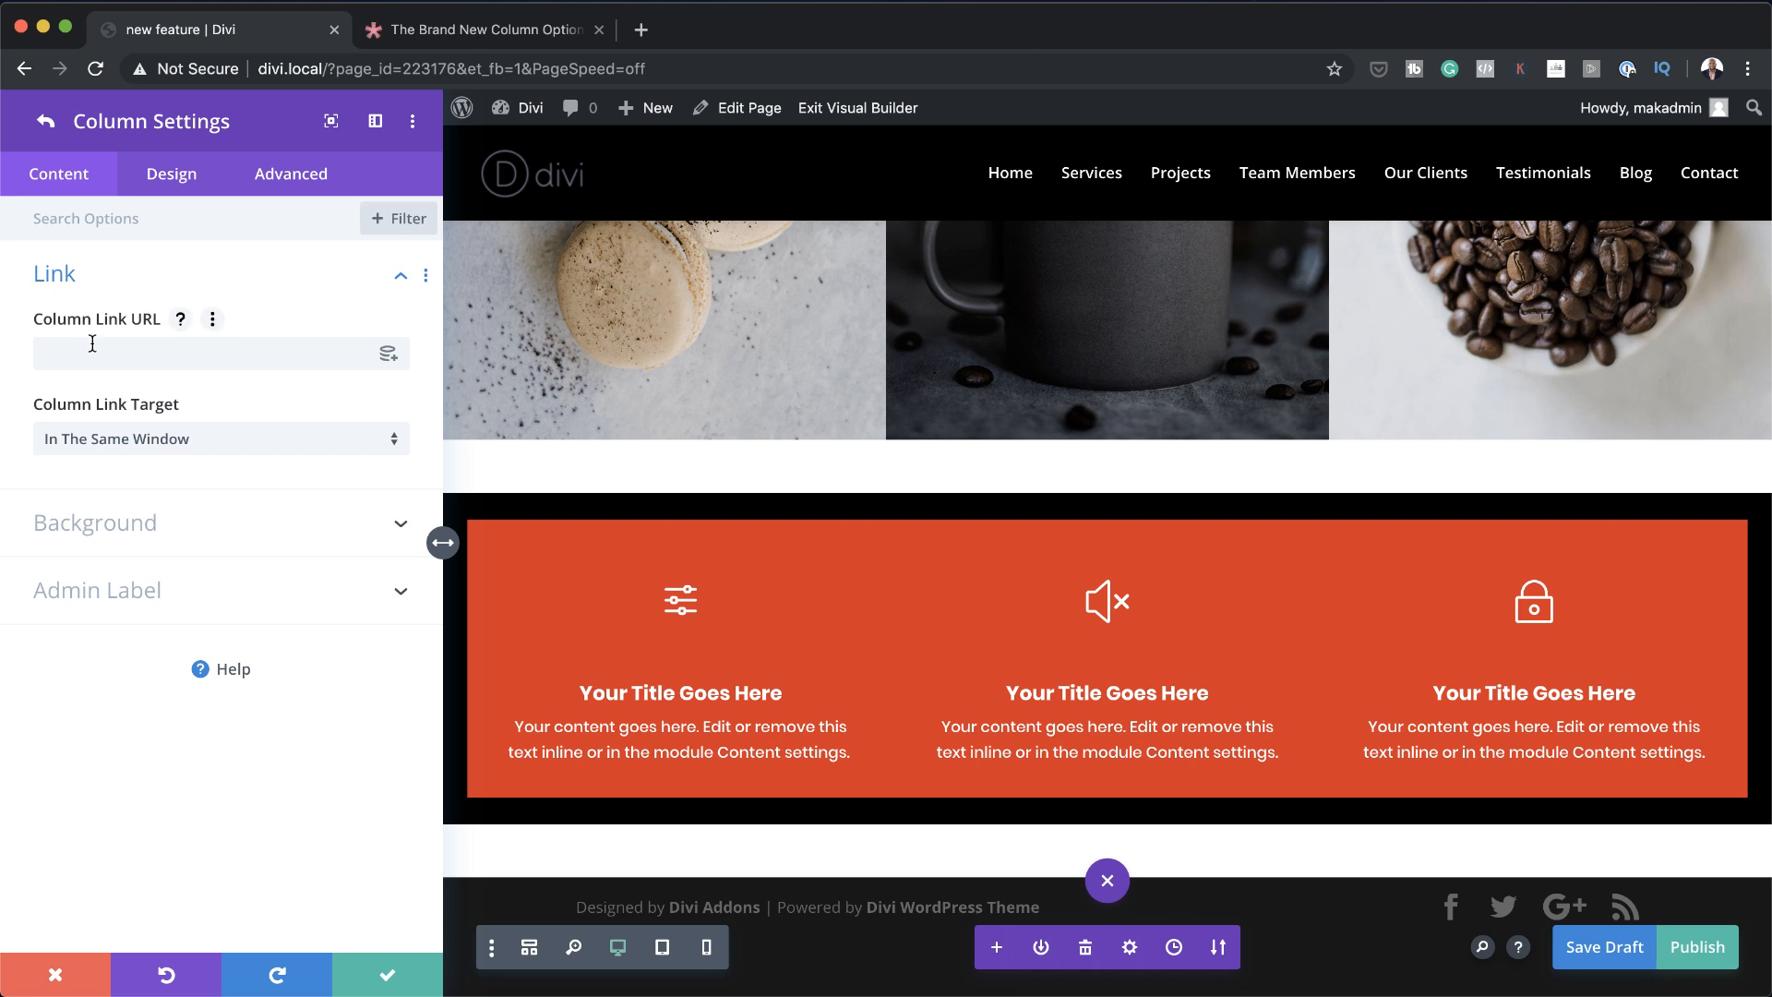
click(112, 531)
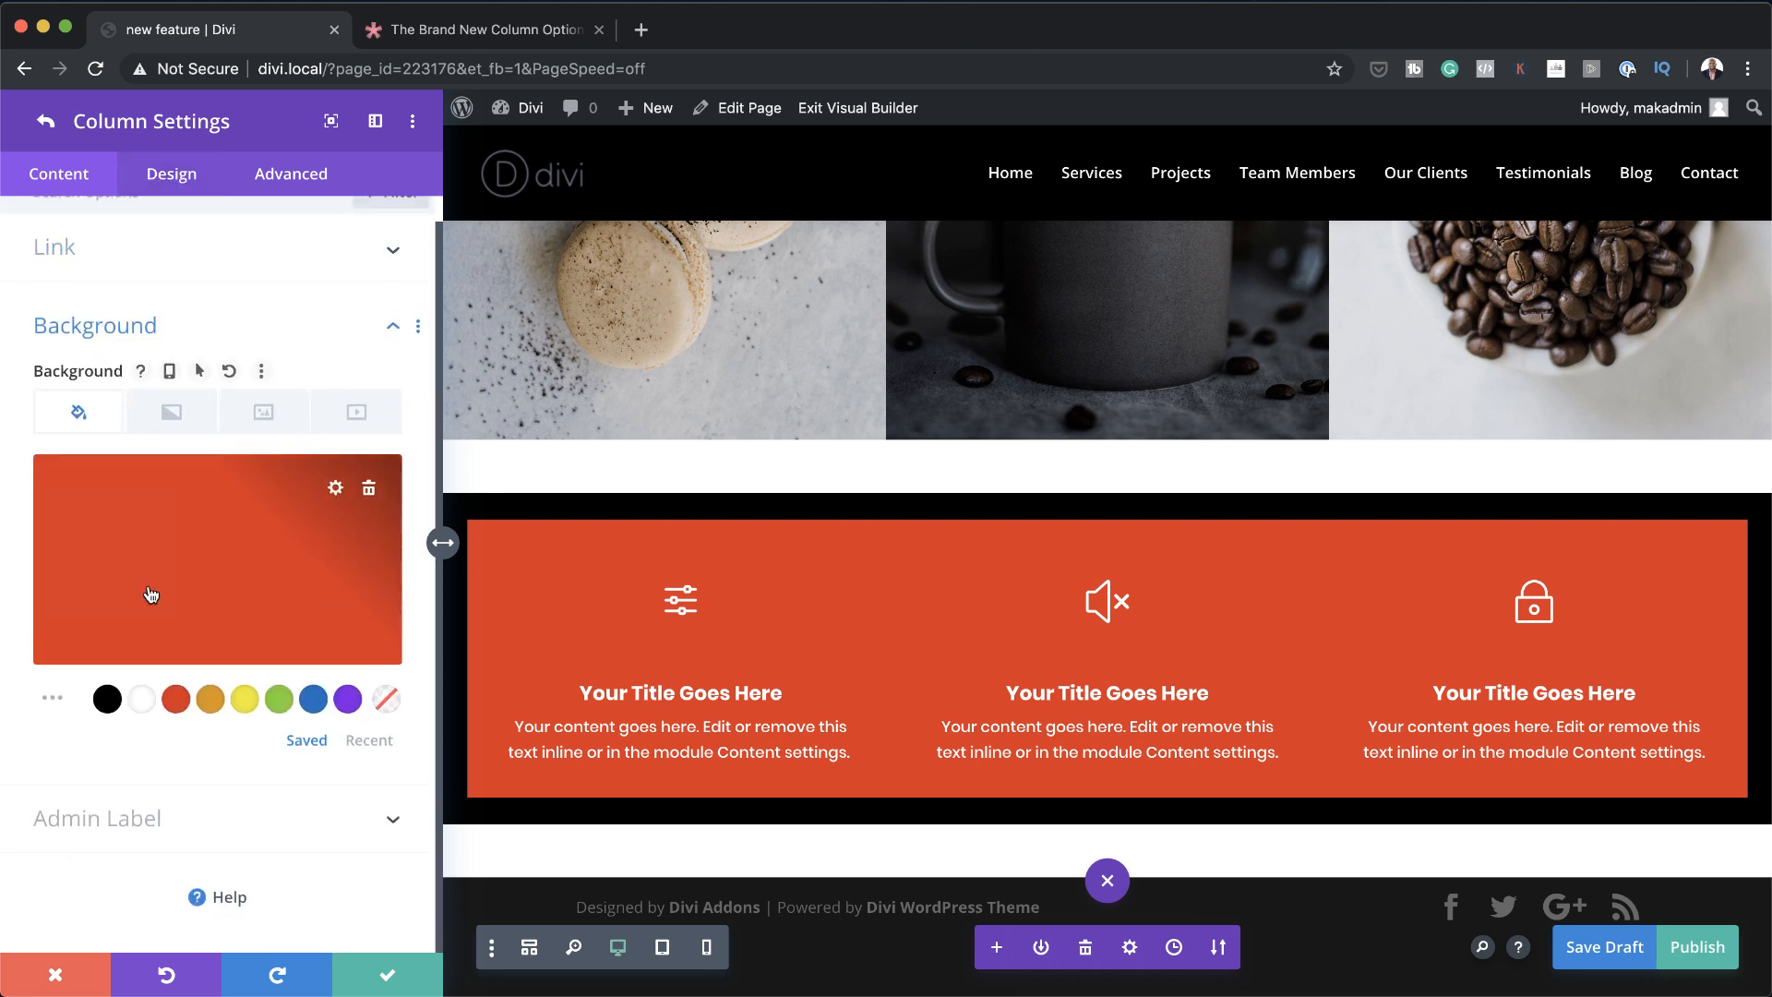
click(107, 698)
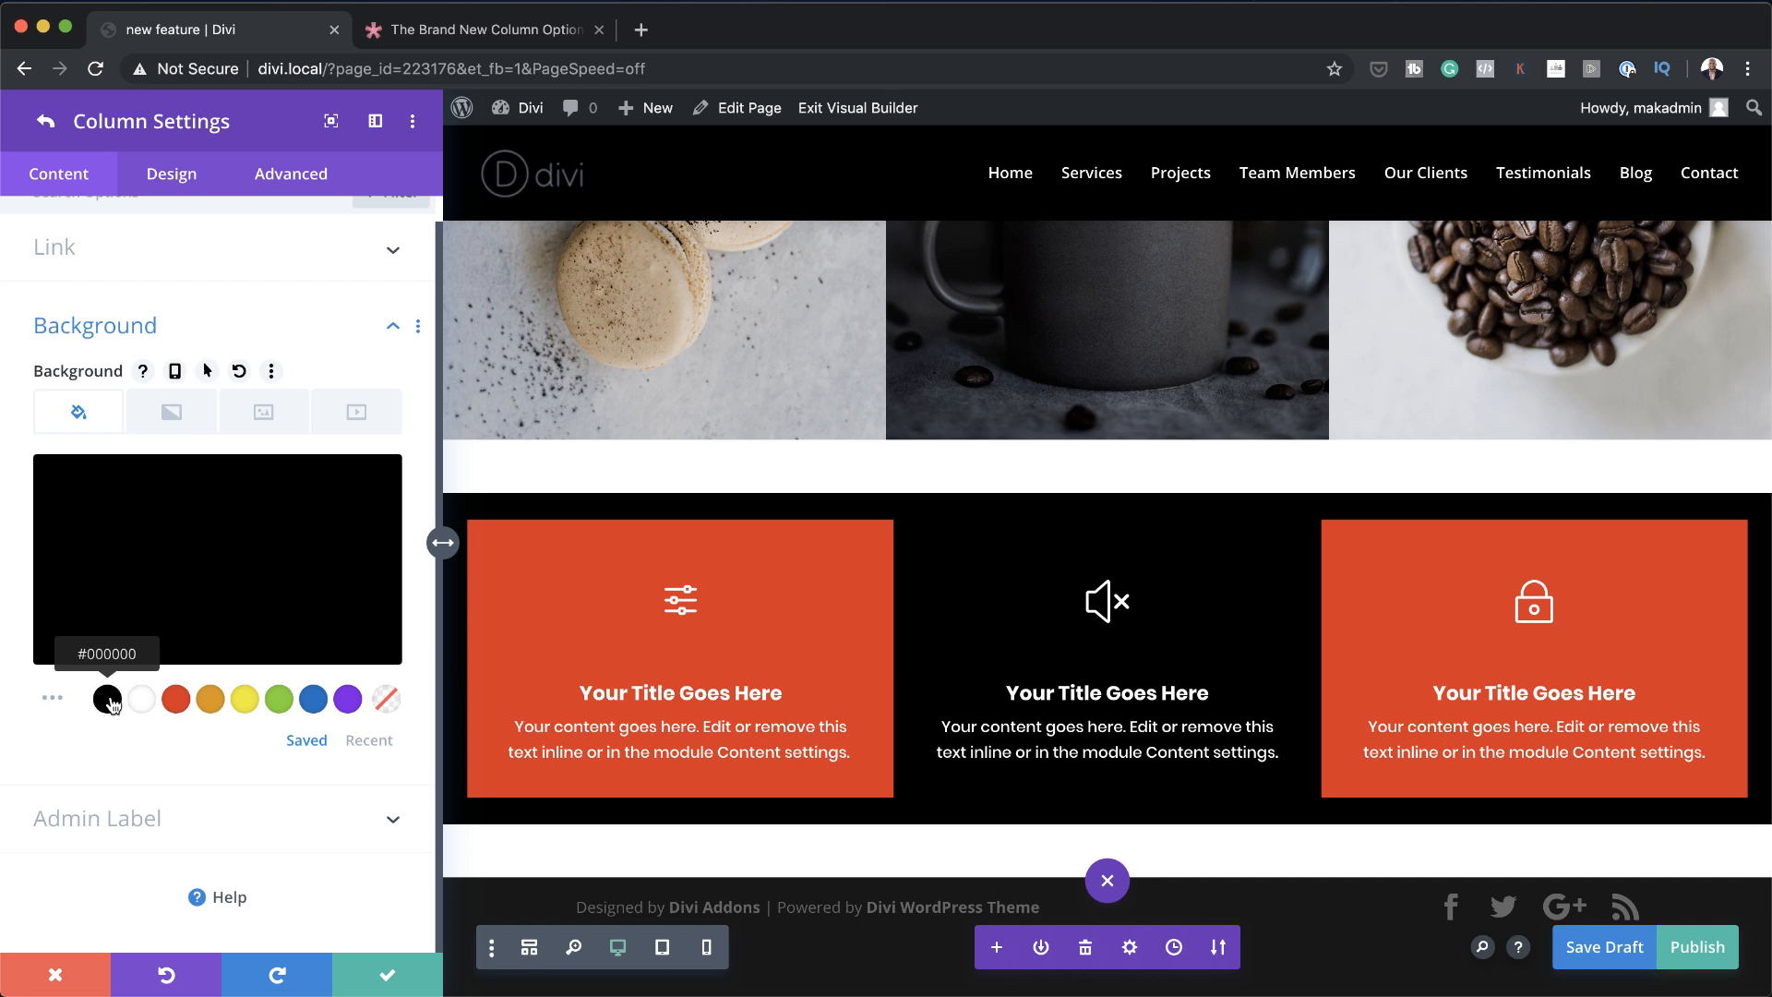
click(100, 615)
mouse_move(63, 565)
mouse_down()
mouse_move(68, 593)
mouse_move(30, 541)
mouse_move(30, 560)
mouse_up()
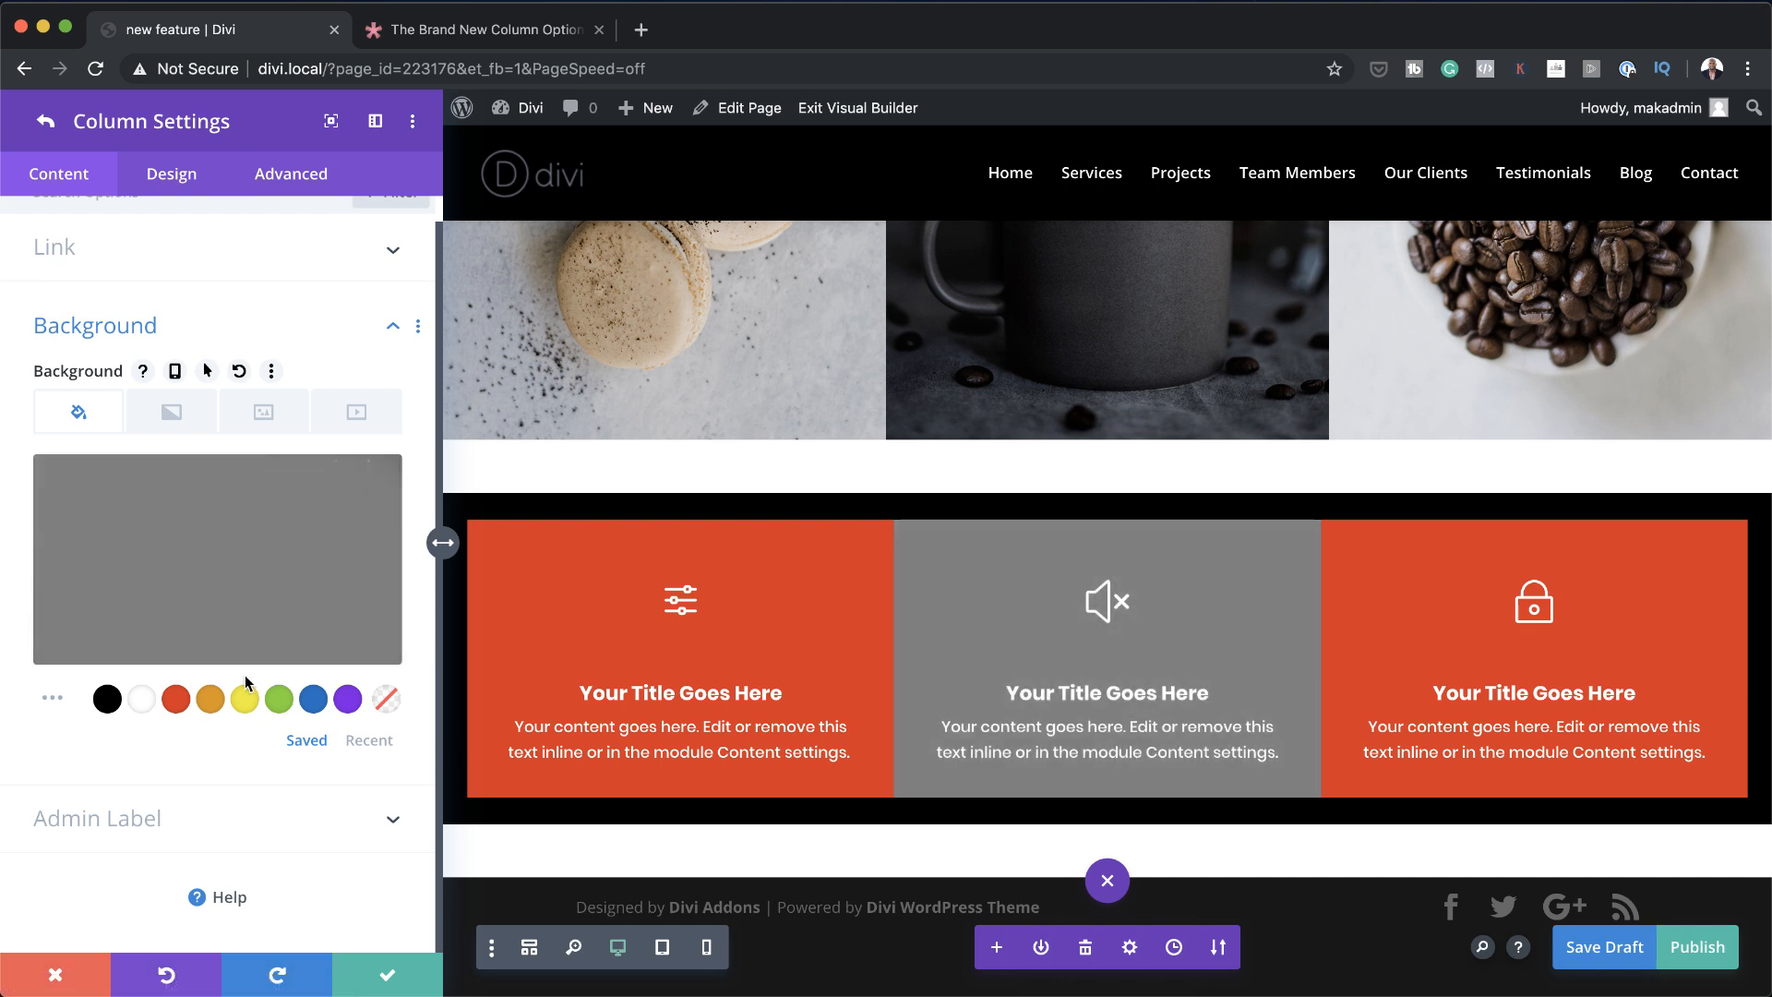
click(348, 703)
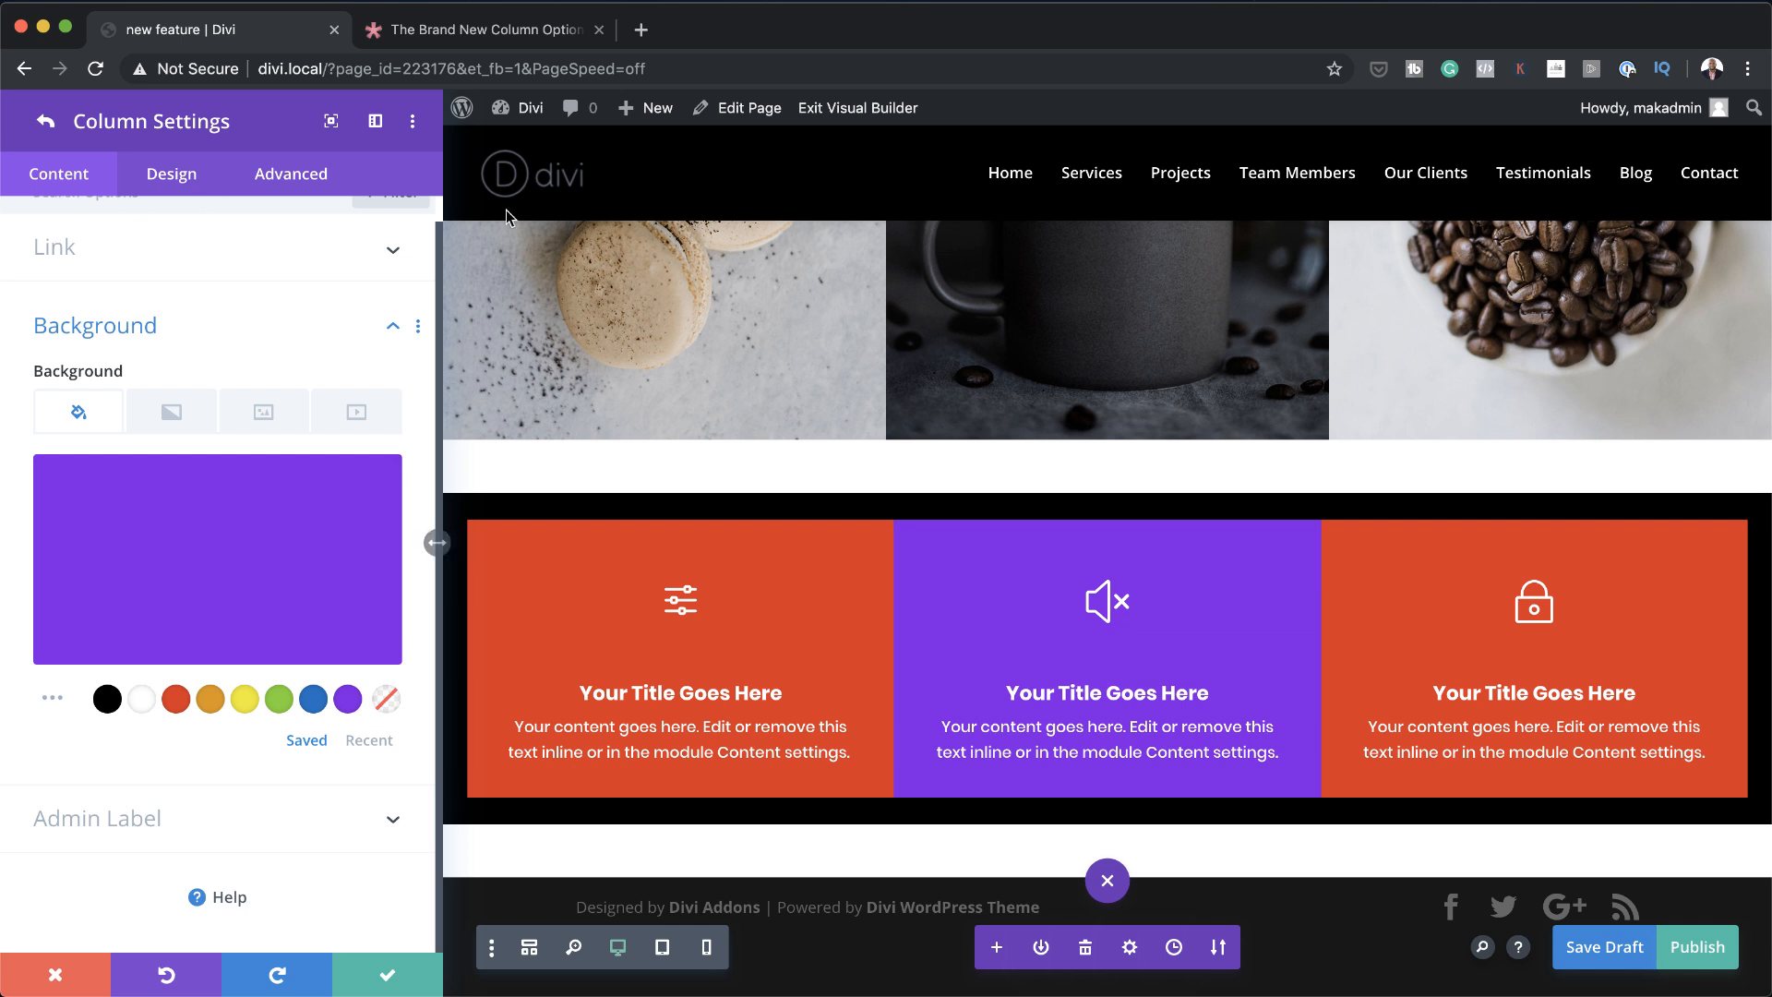
Try shifting the second column with Transform by -10px horizontally and -2px vertically, and undo the shift
click(173, 178)
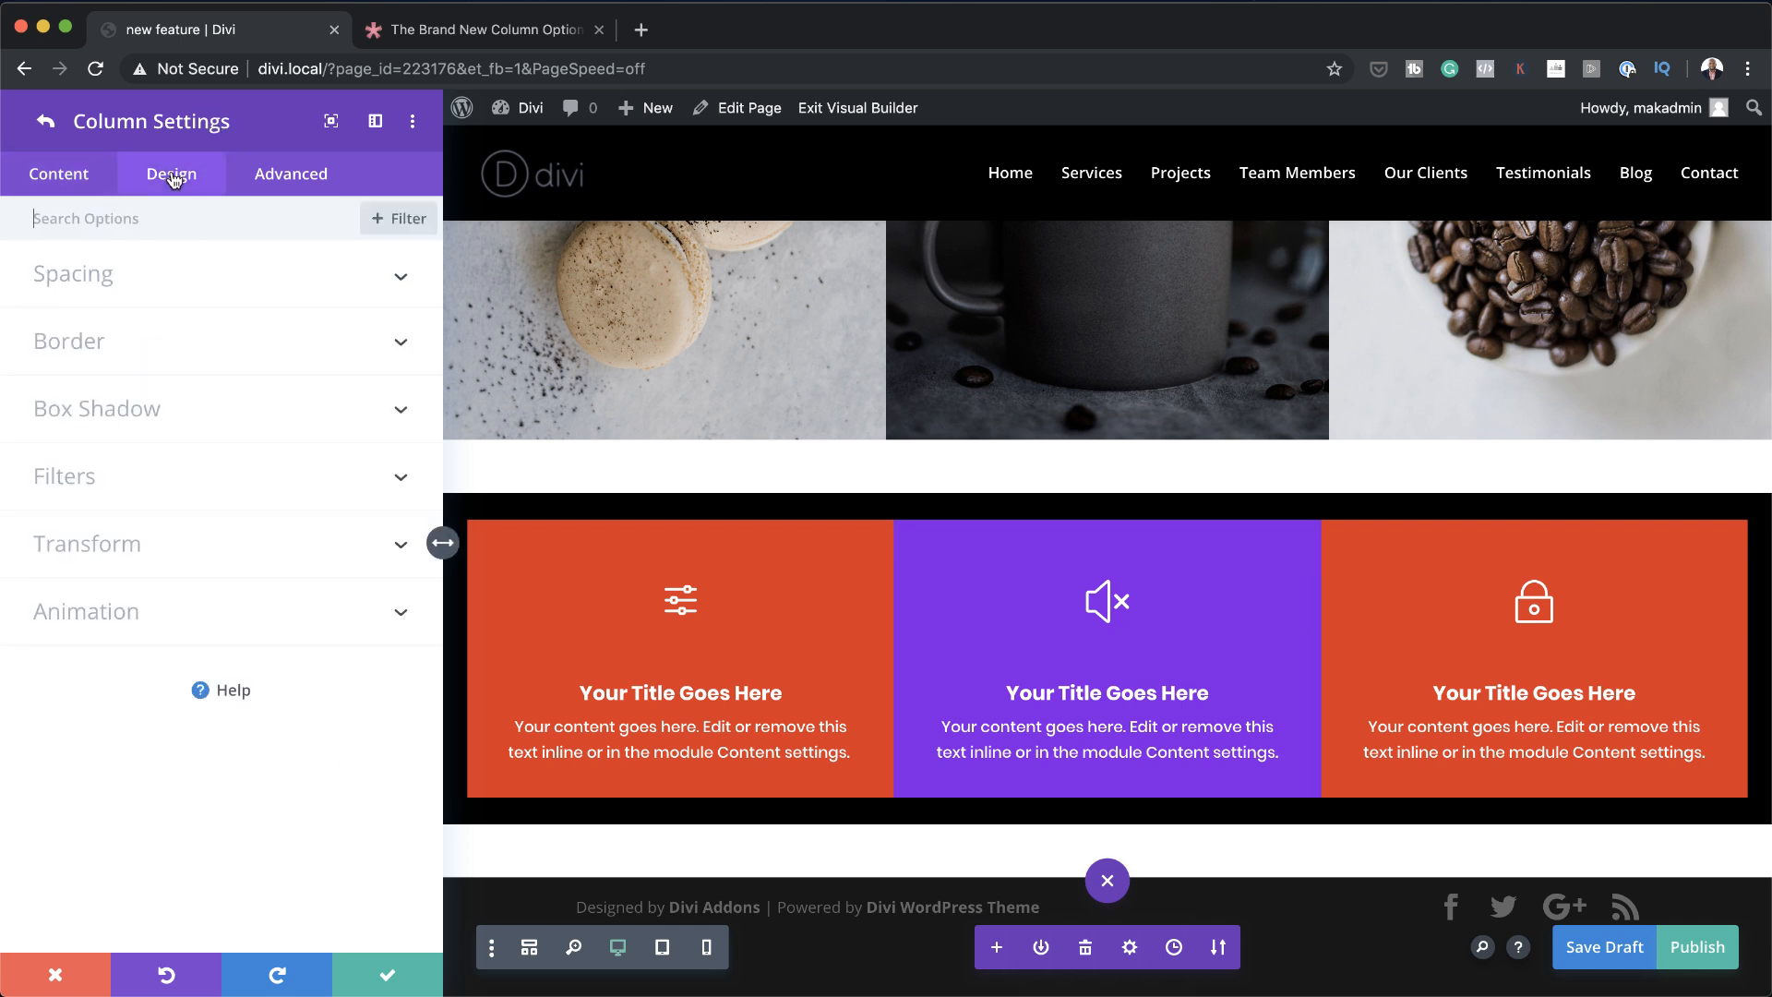
click(136, 544)
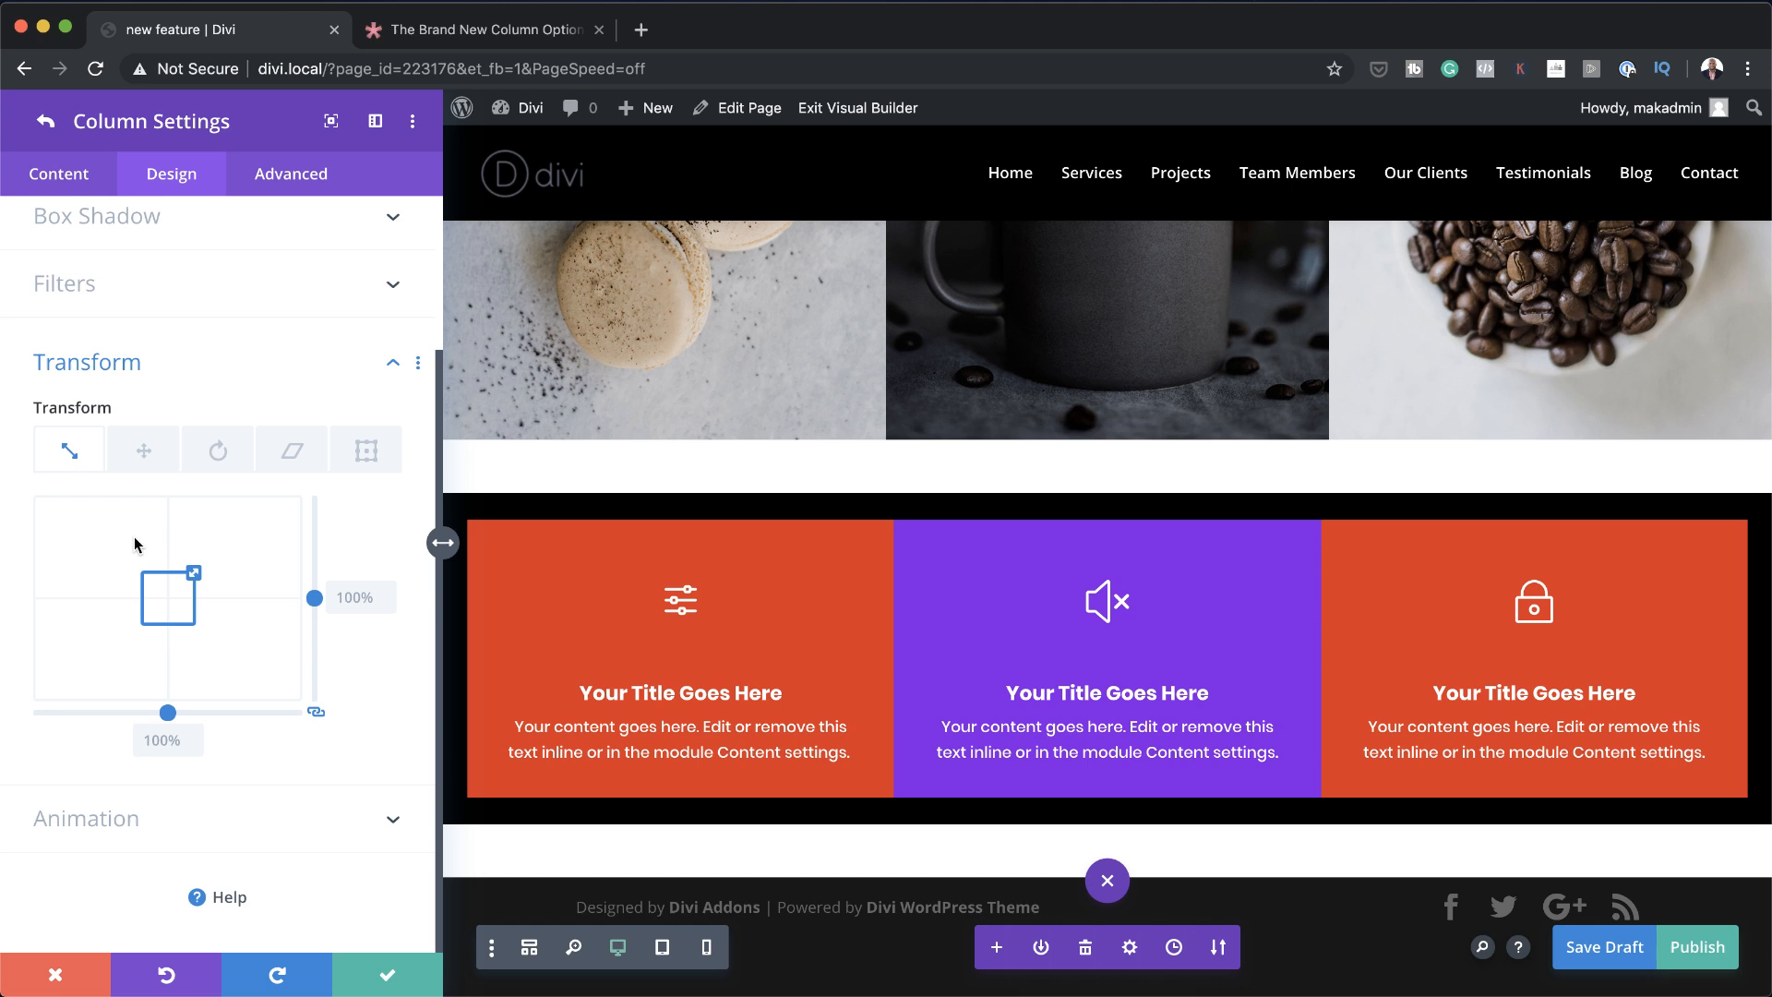
click(145, 454)
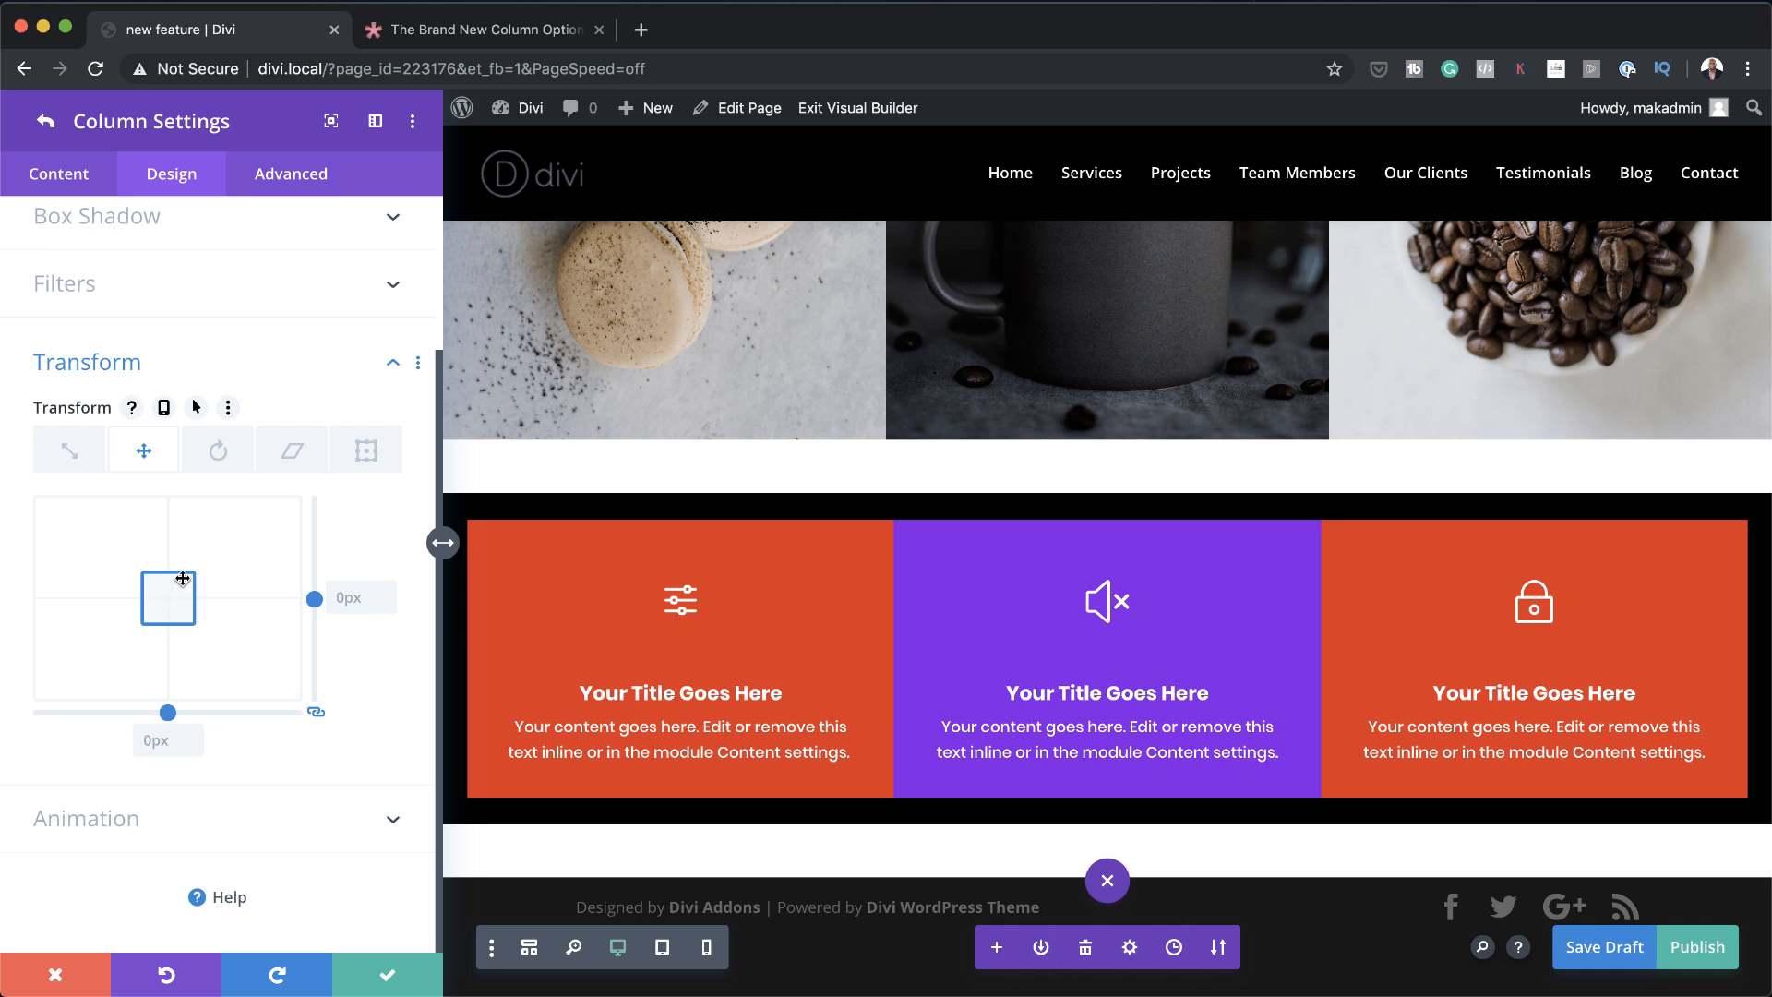
drag(182, 579, 179, 579)
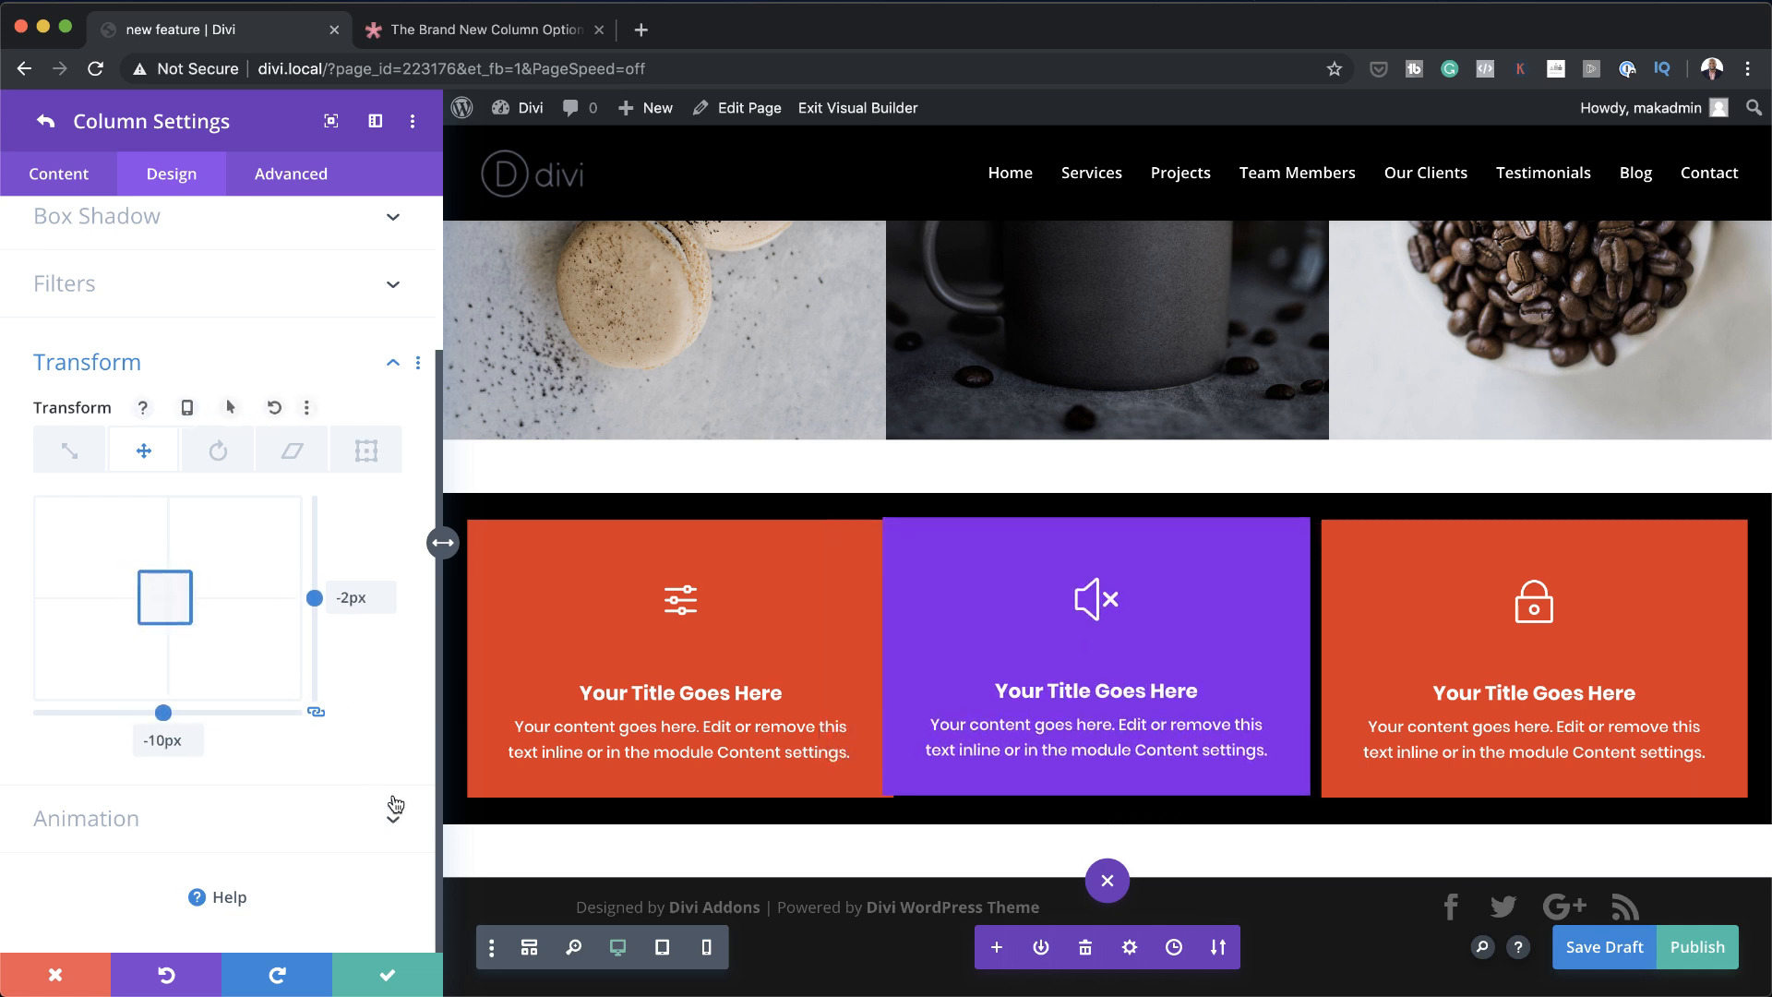
key(super+z)
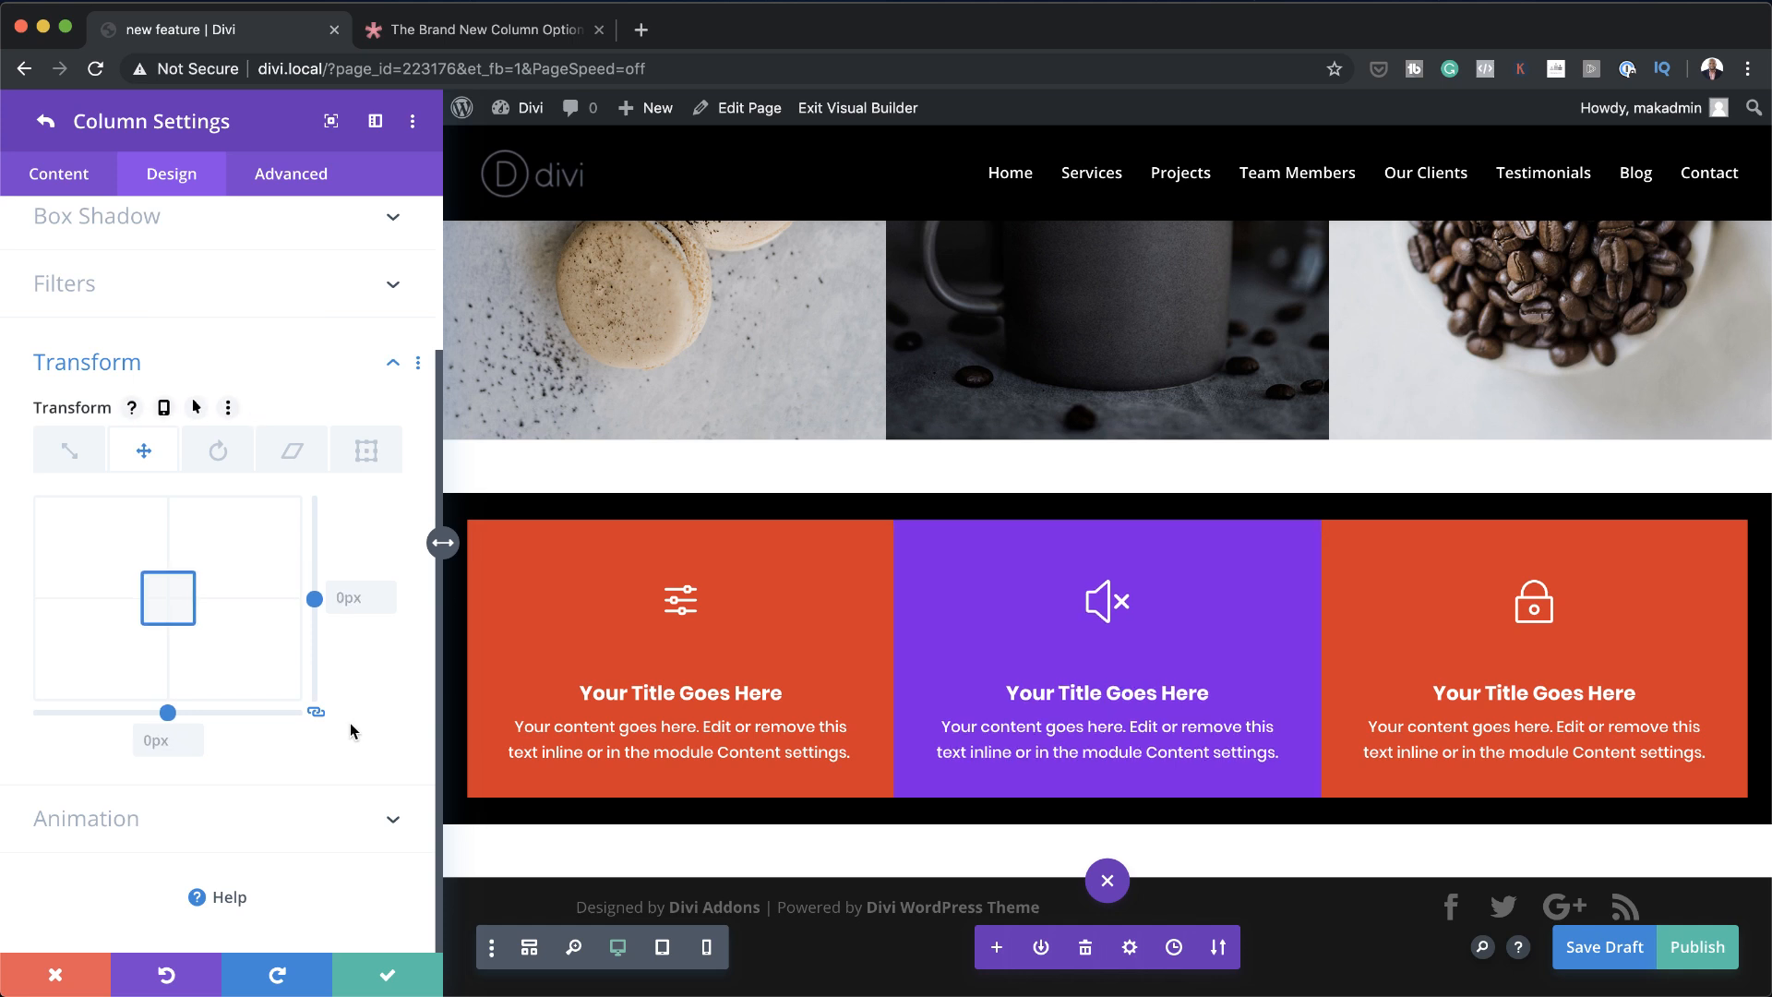
Scale the second column to 92% with Transform and give it the Zoom animation style
click(69, 451)
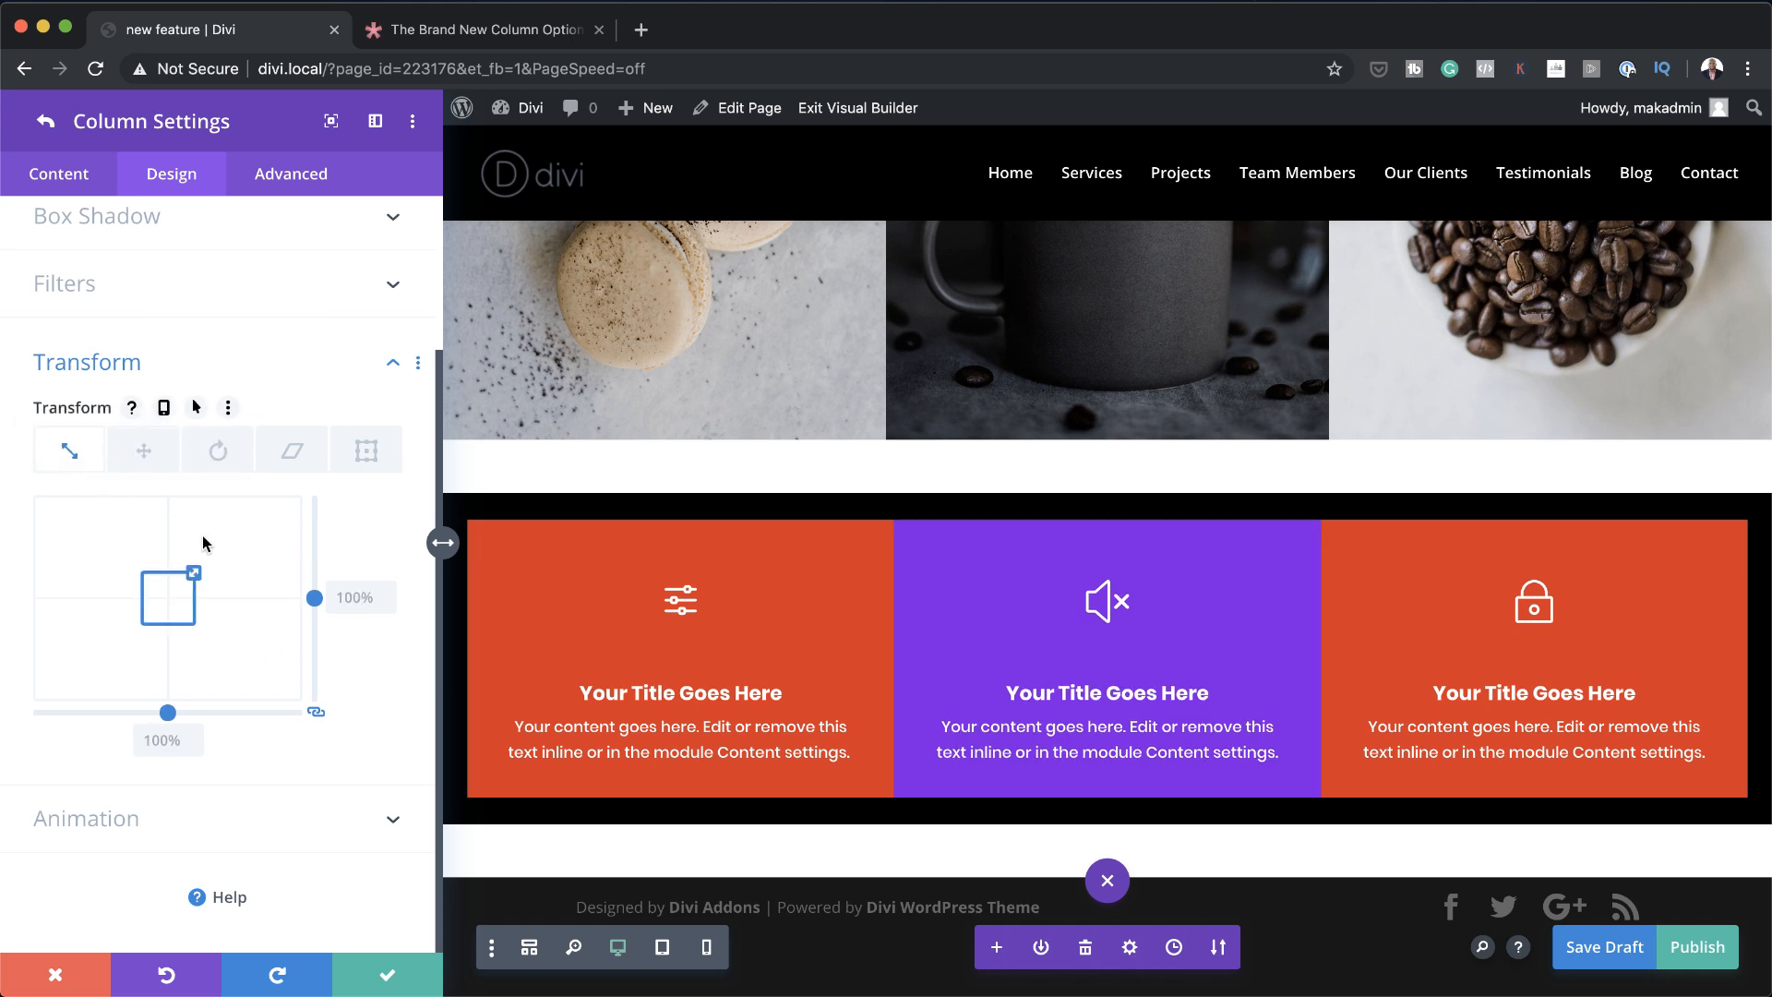
drag(192, 569, 190, 572)
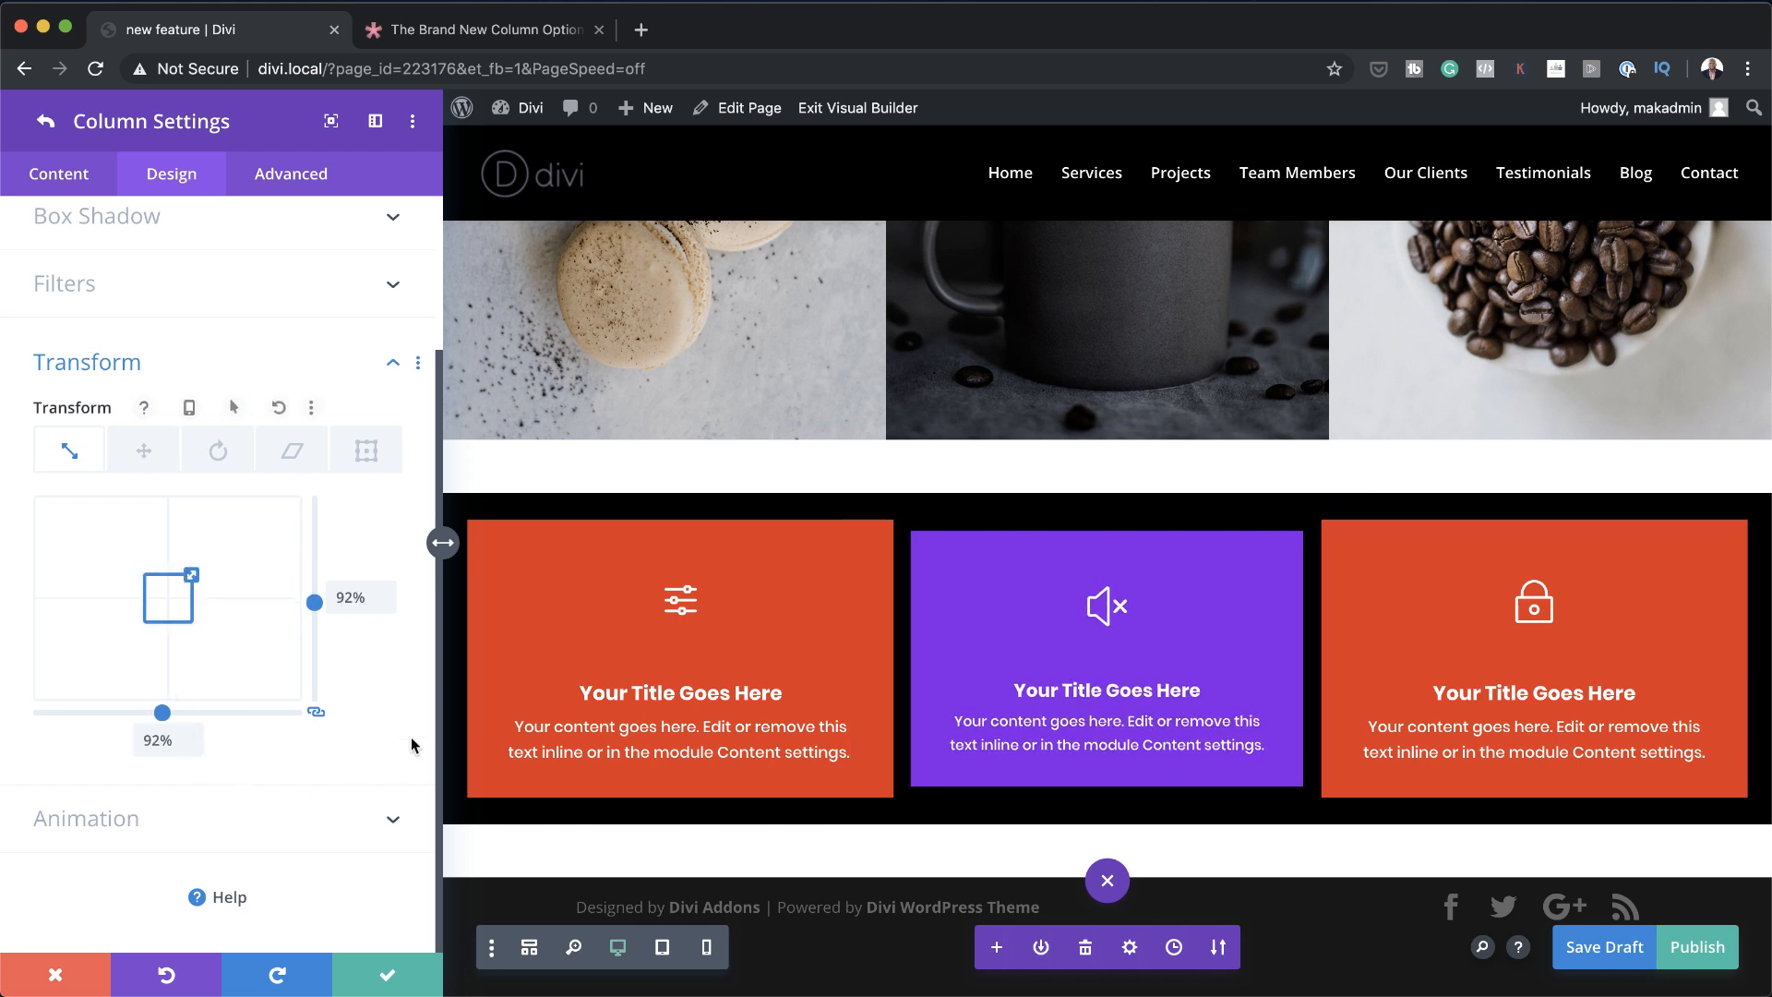
click(169, 824)
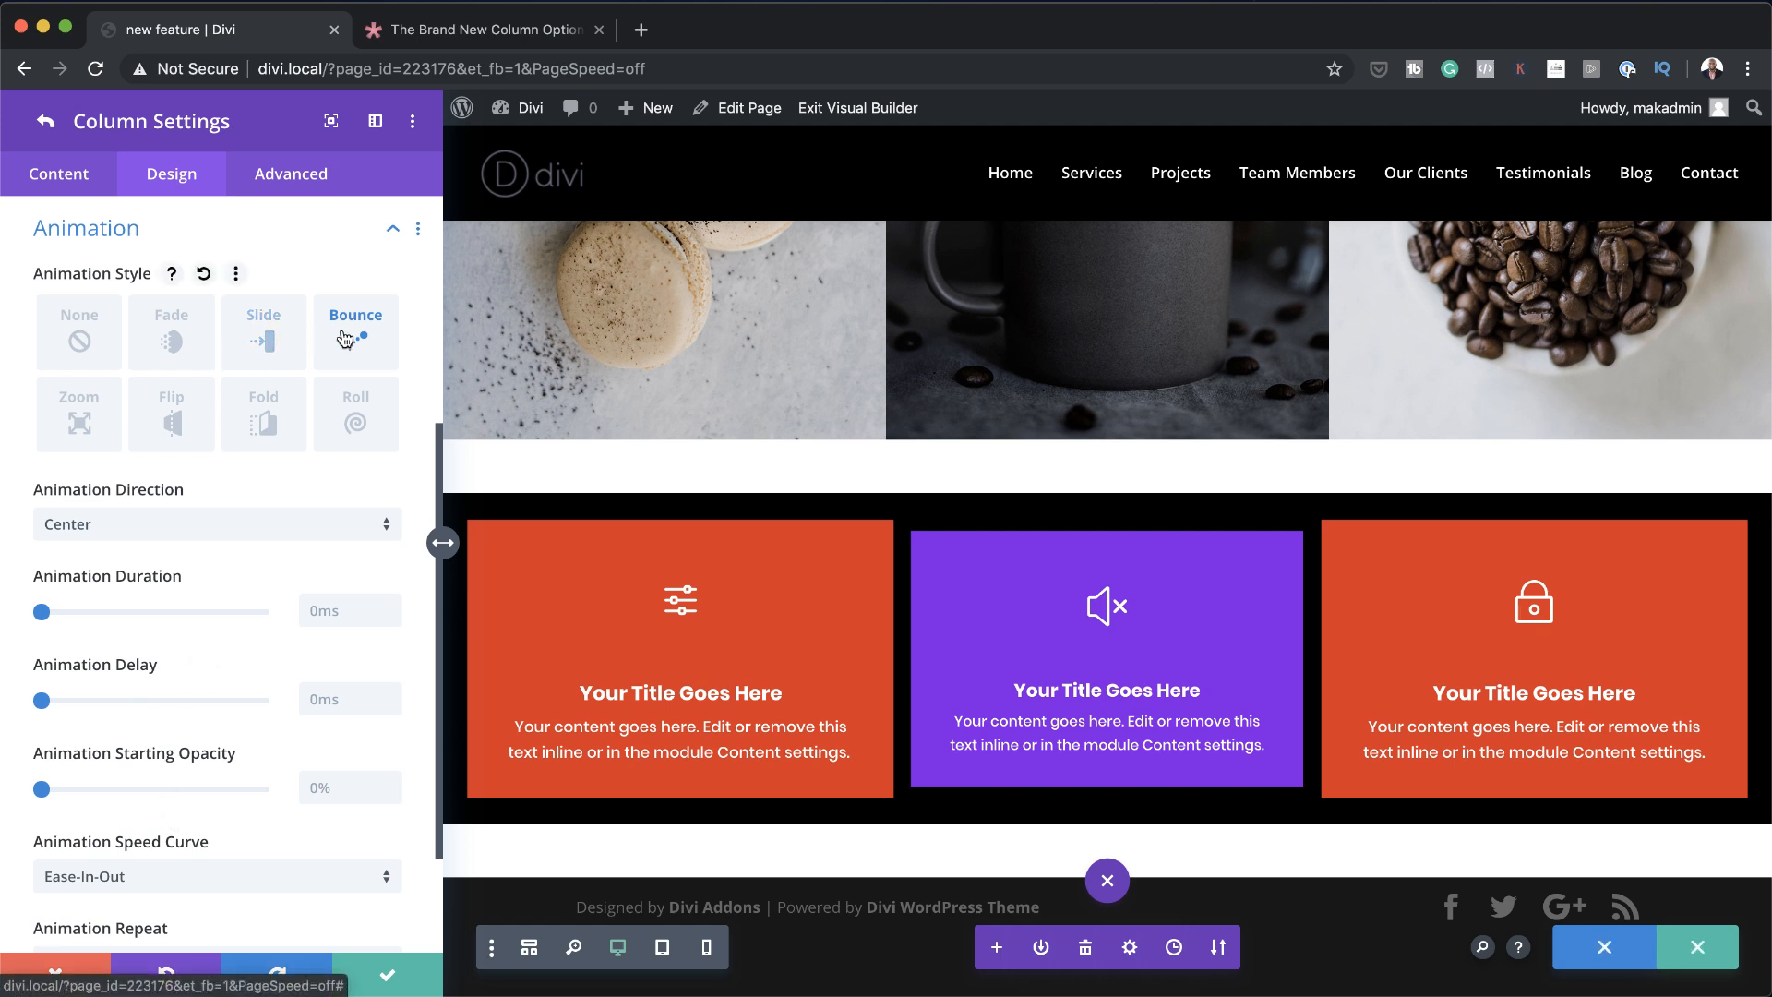
click(86, 430)
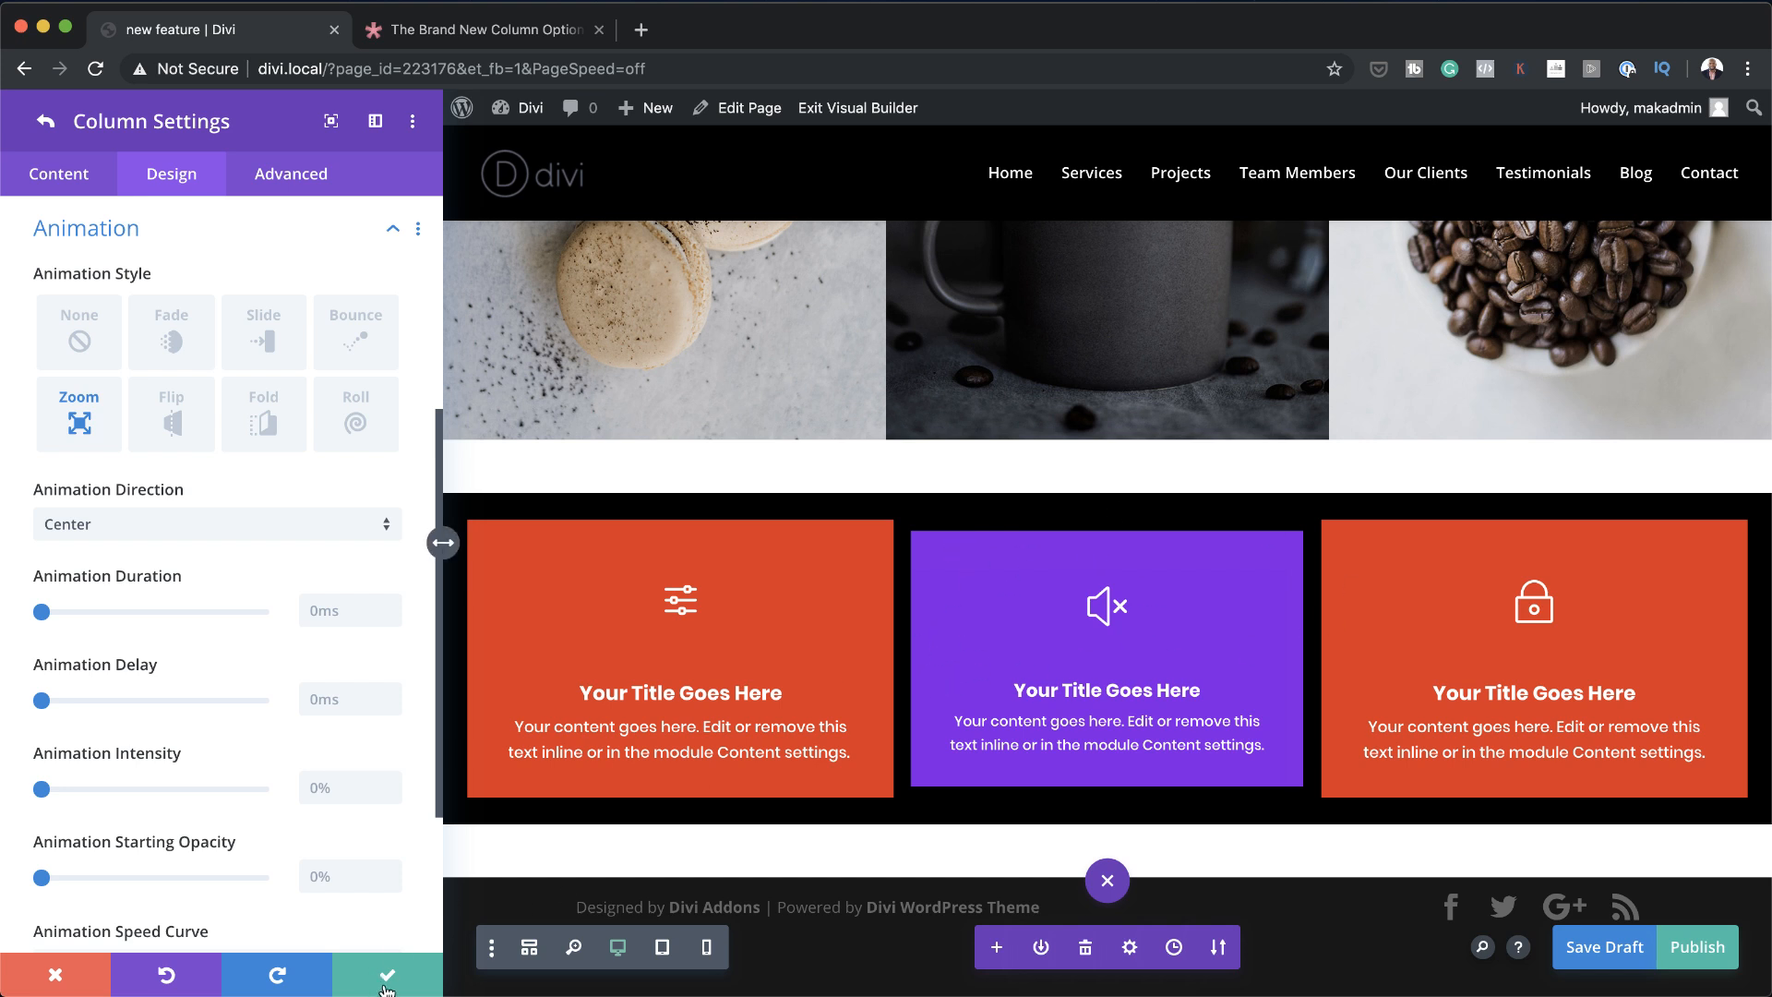
Add an empty column after the first one, move the padlock column ahead of the purple column, and save the row settings
mouse_move(904, 666)
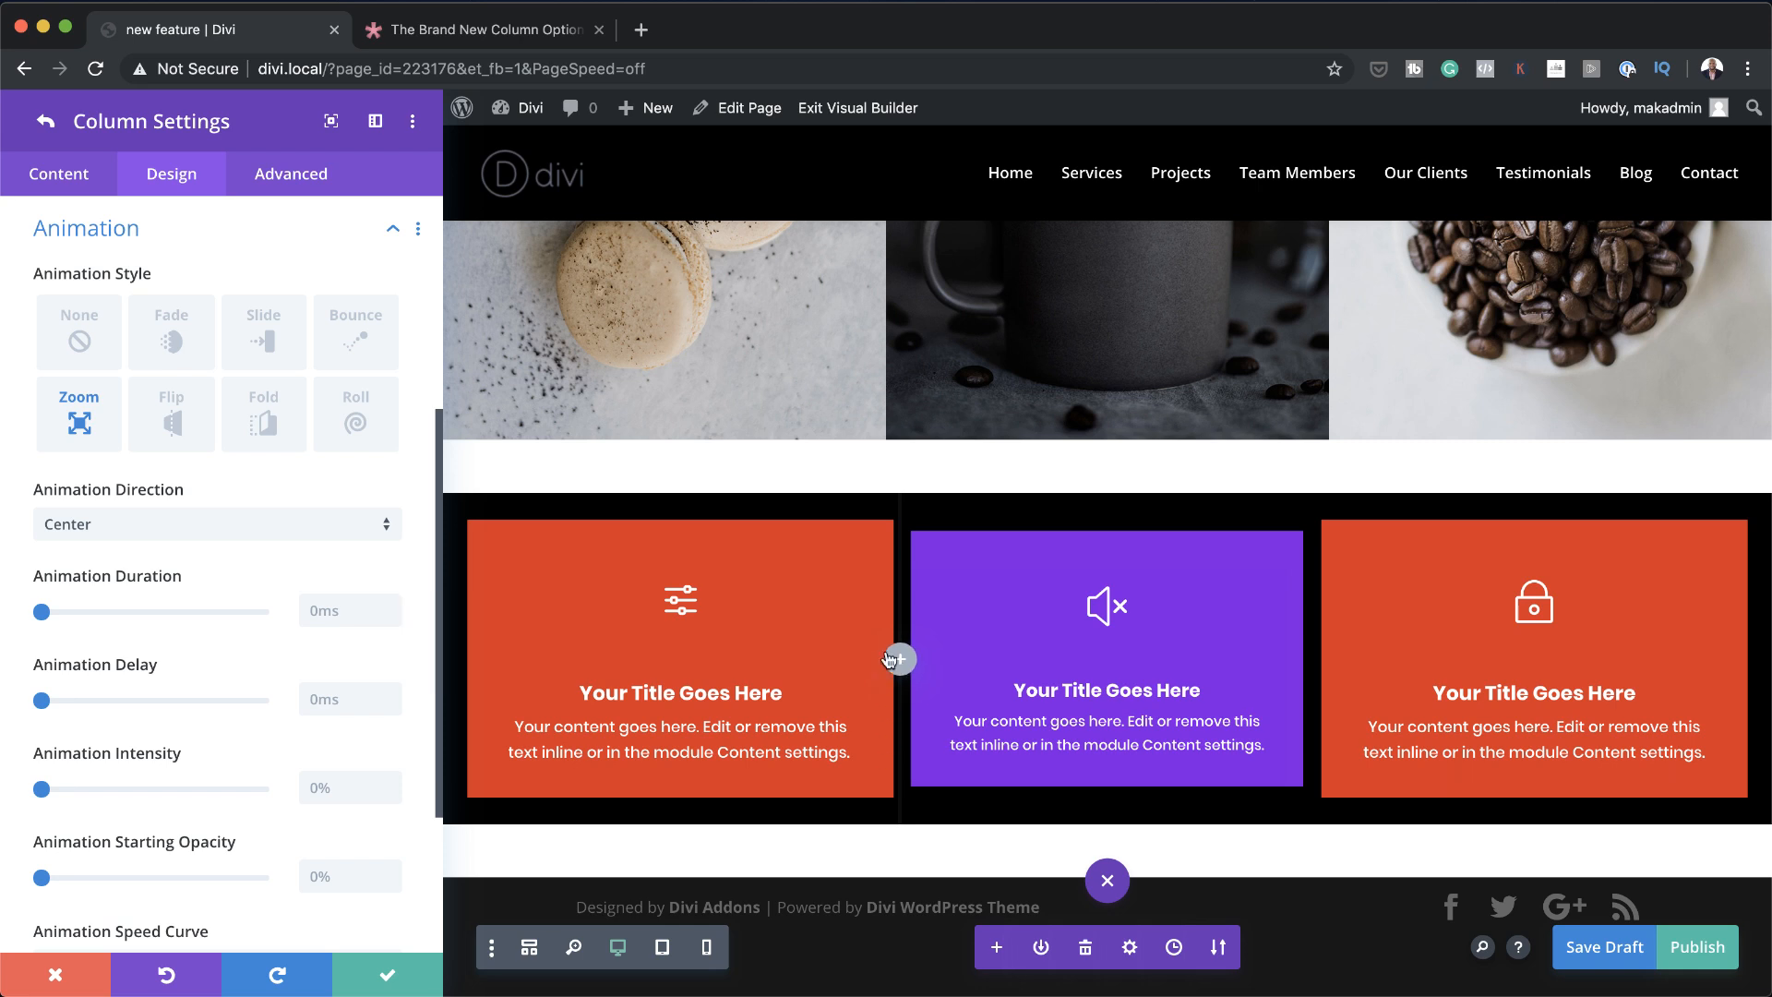
click(901, 661)
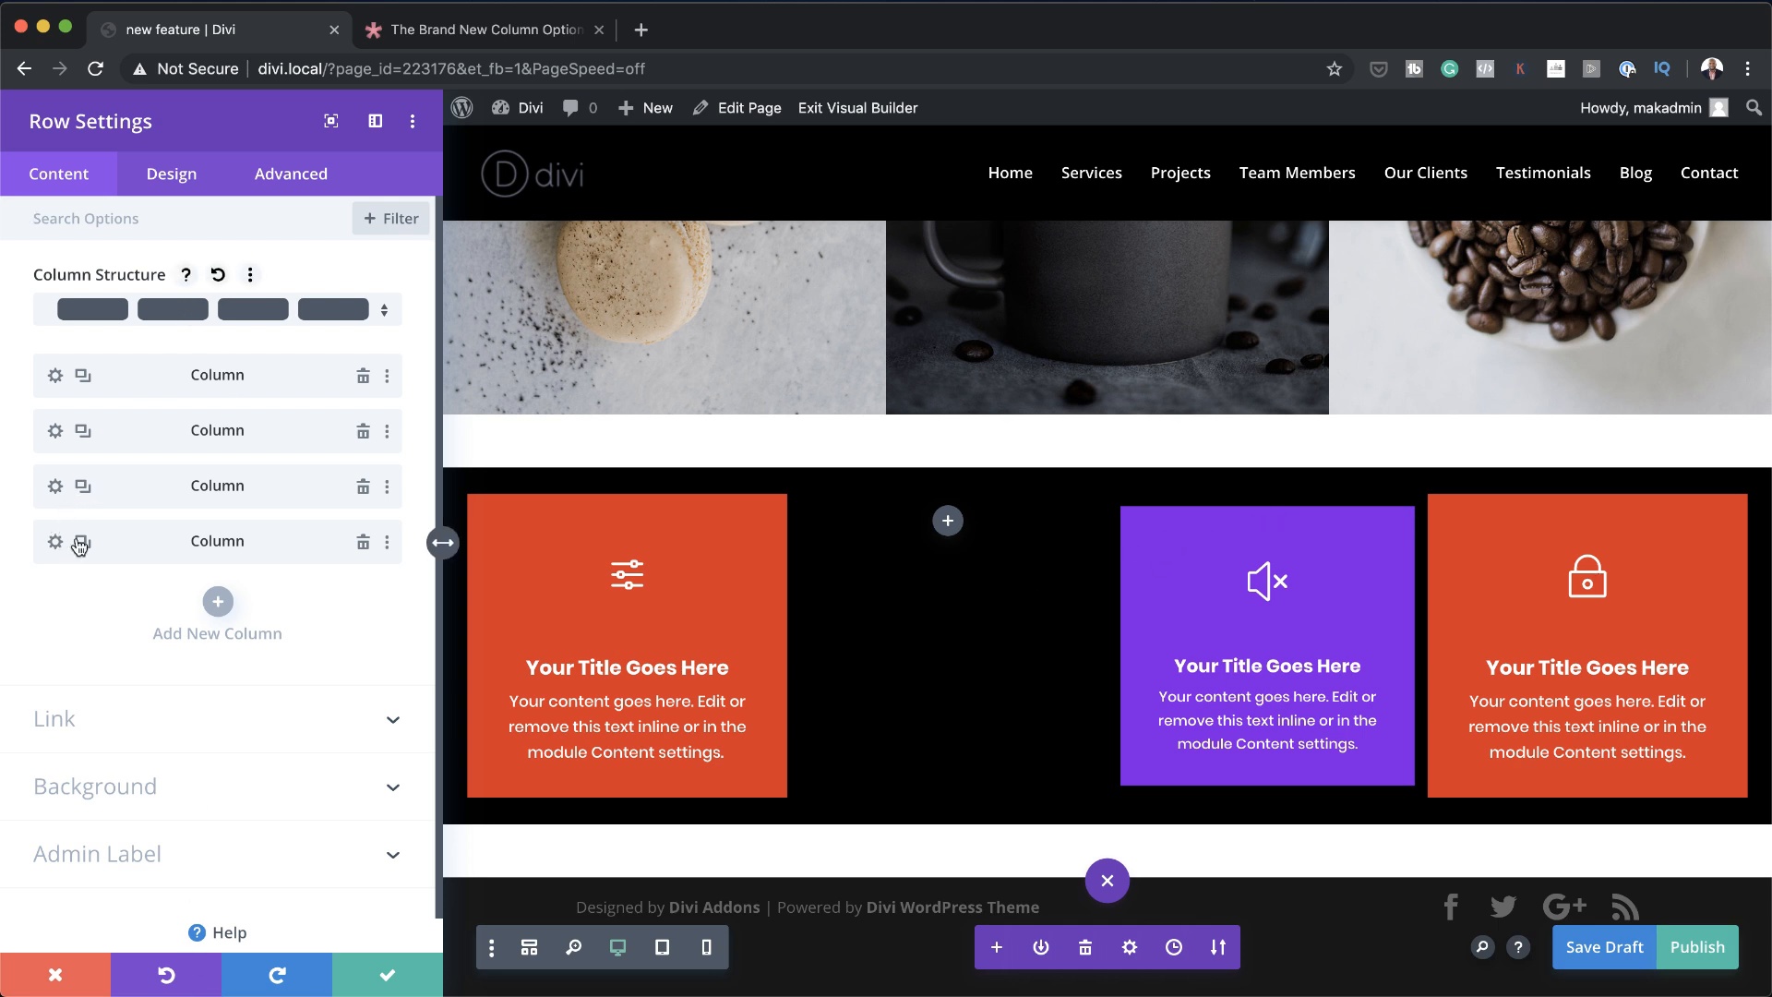
drag(142, 541, 146, 460)
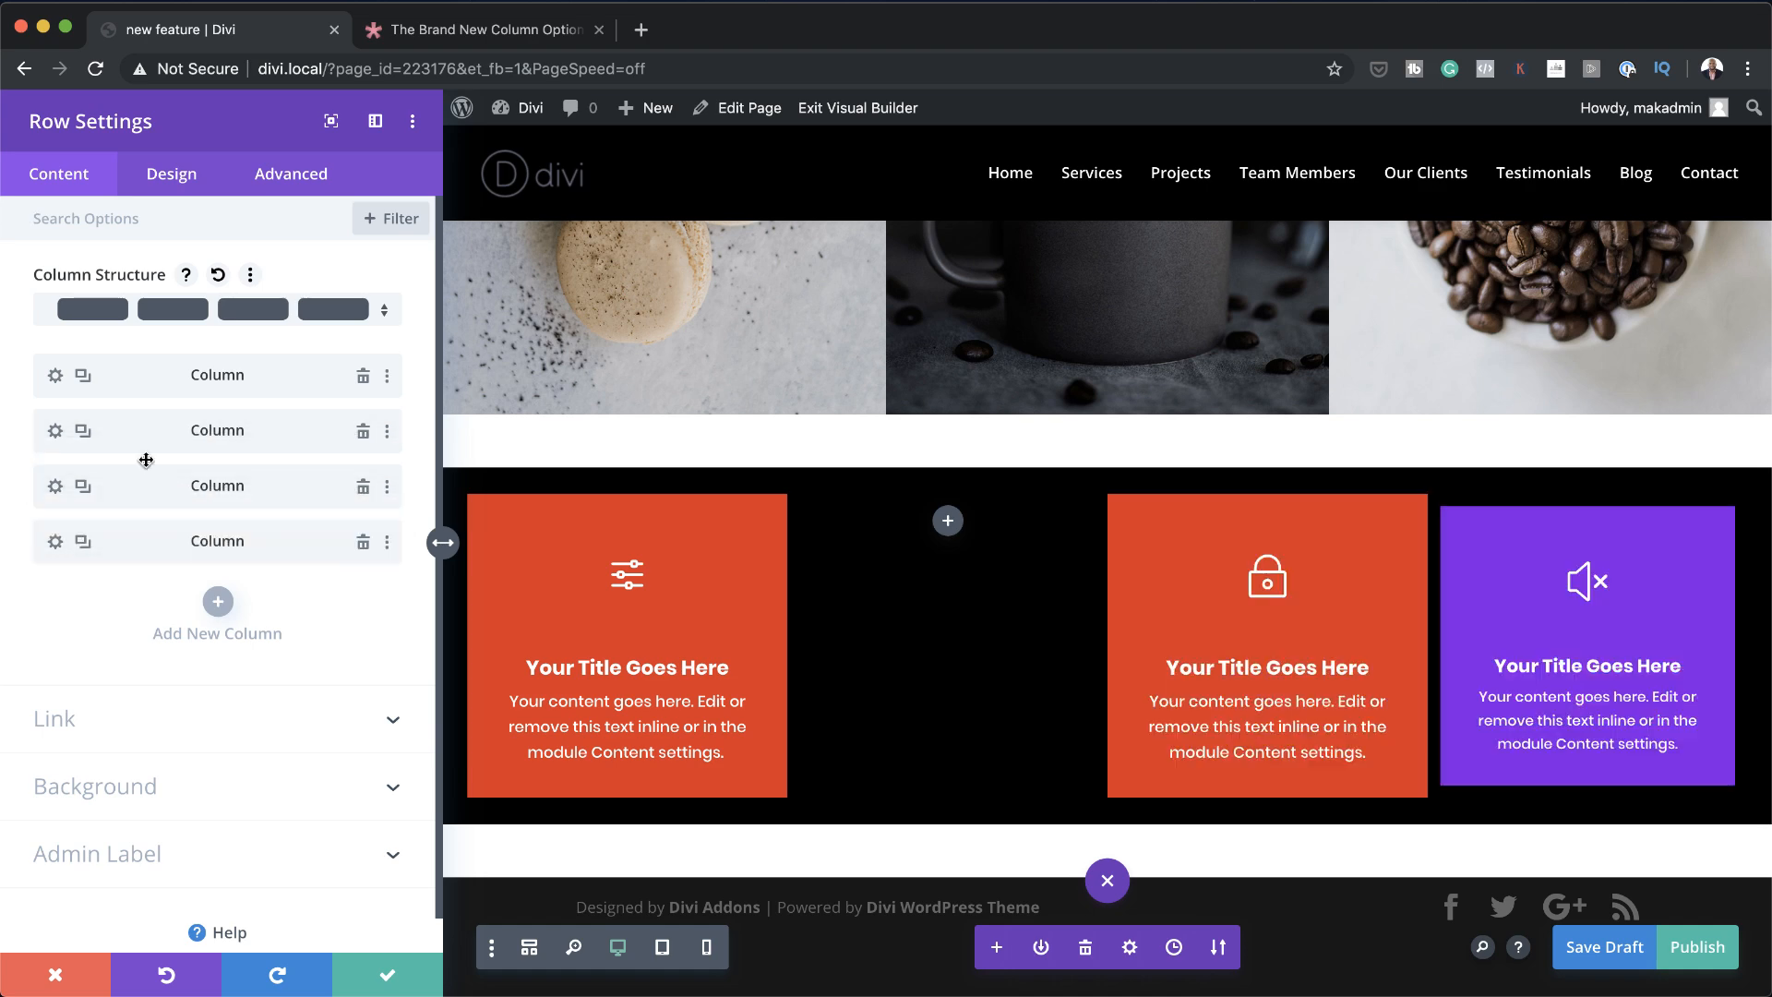
click(388, 980)
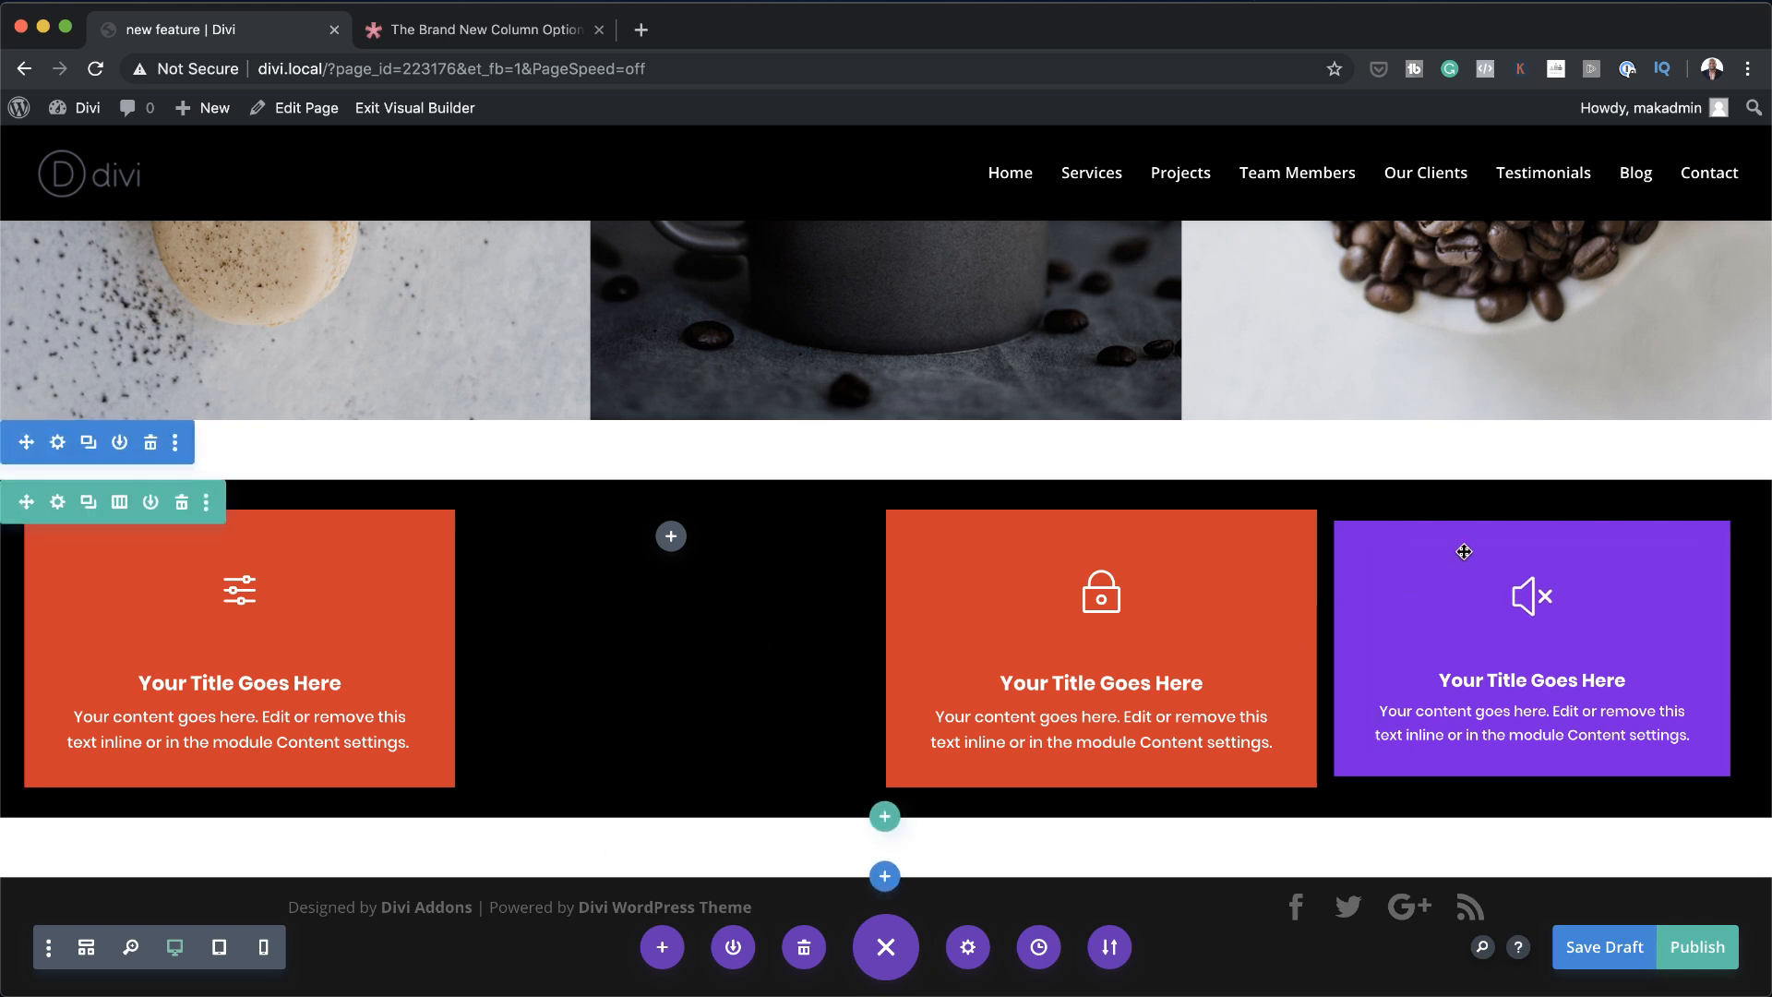
Duplicate the muted-speaker blurb and arrange the copies so the empty second column and the purple column each hold one
right_click(1476, 575)
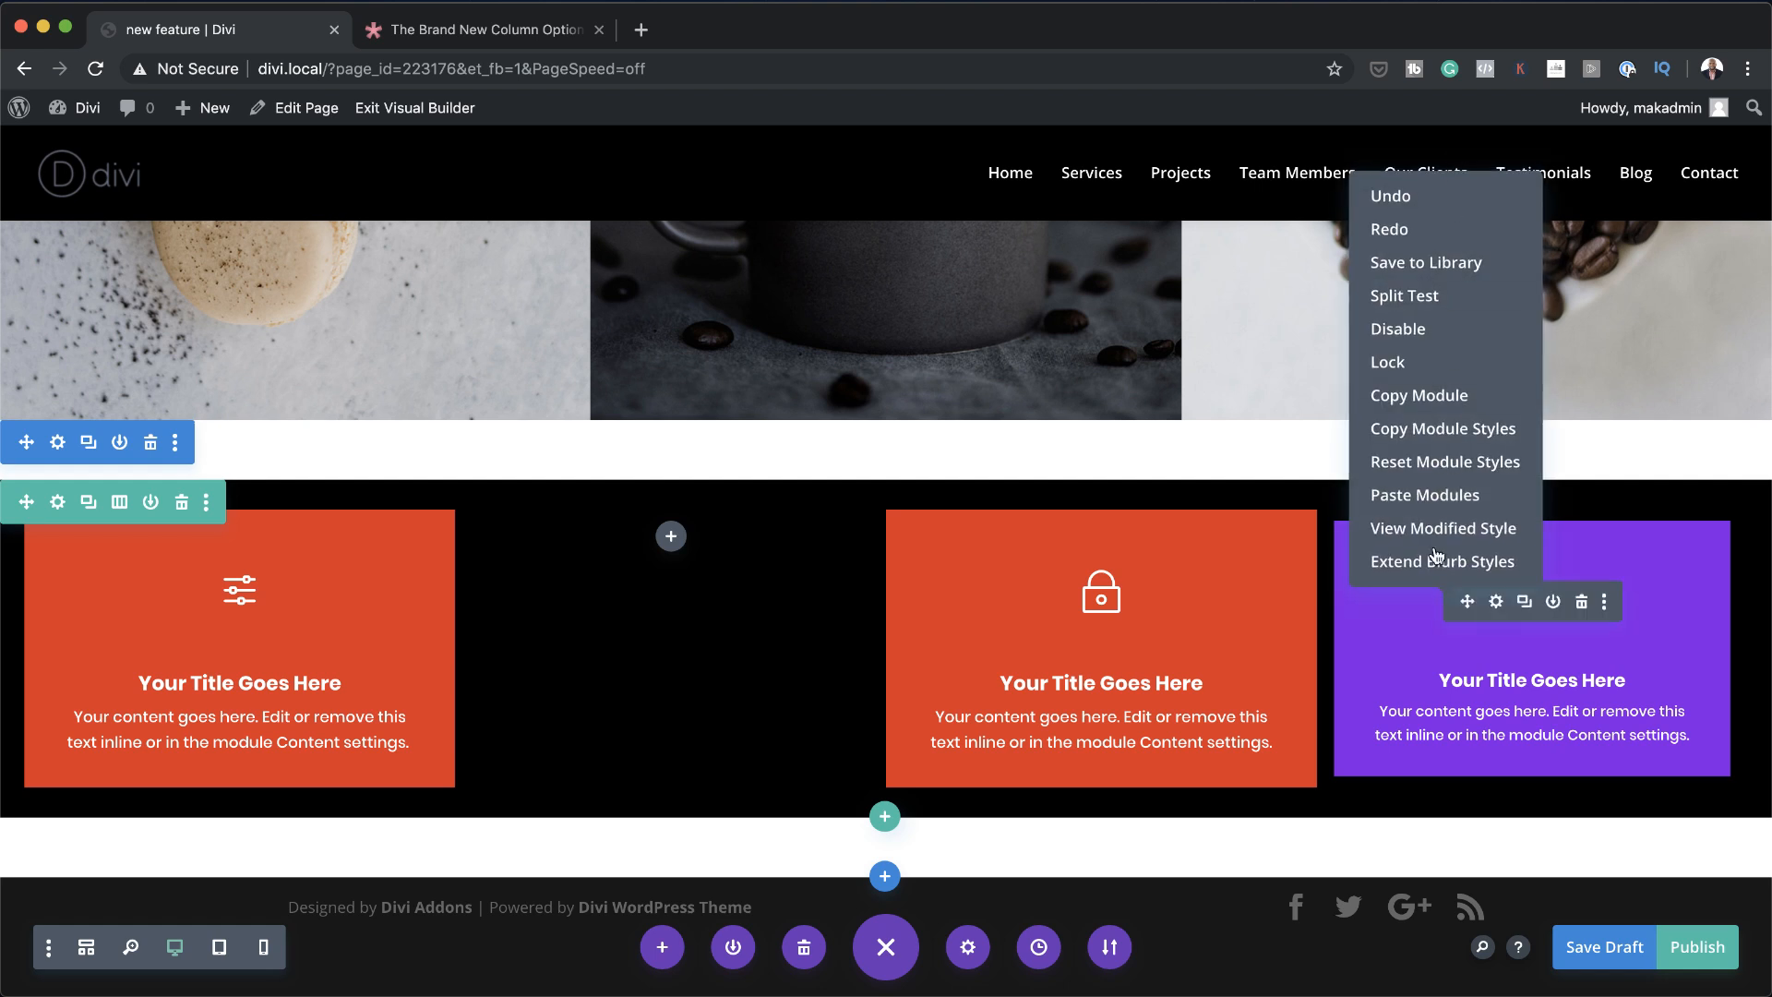
click(1666, 661)
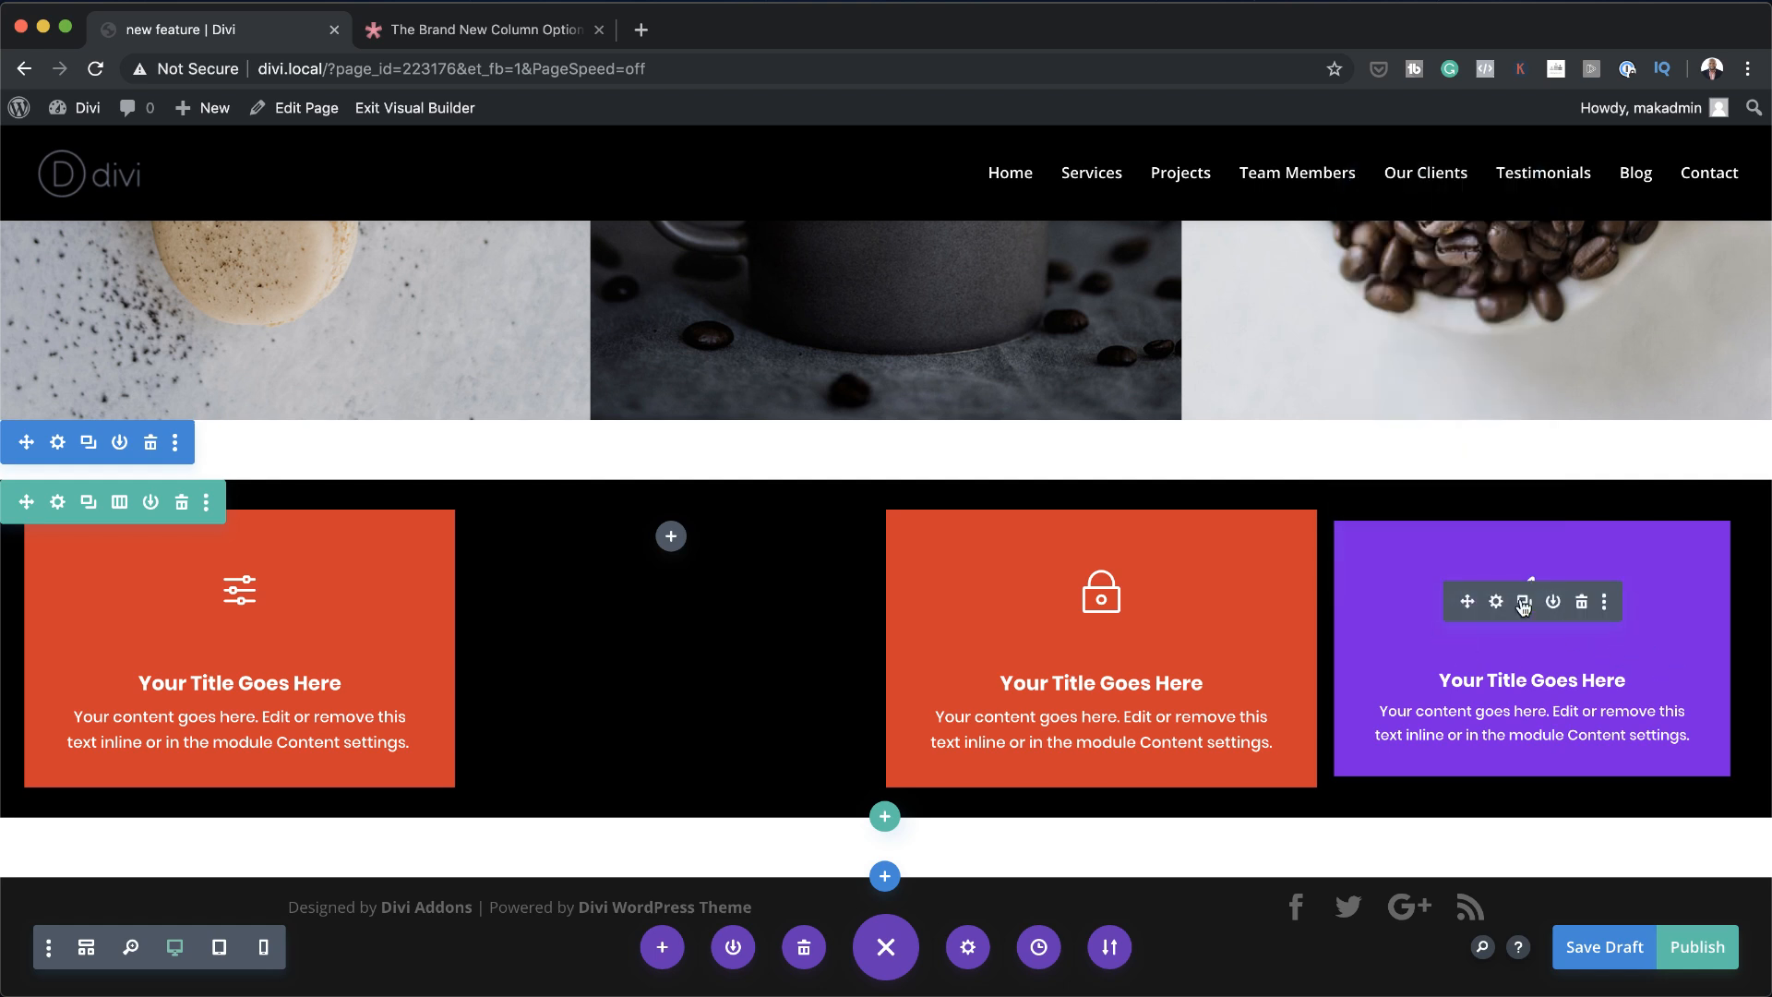
click(1524, 604)
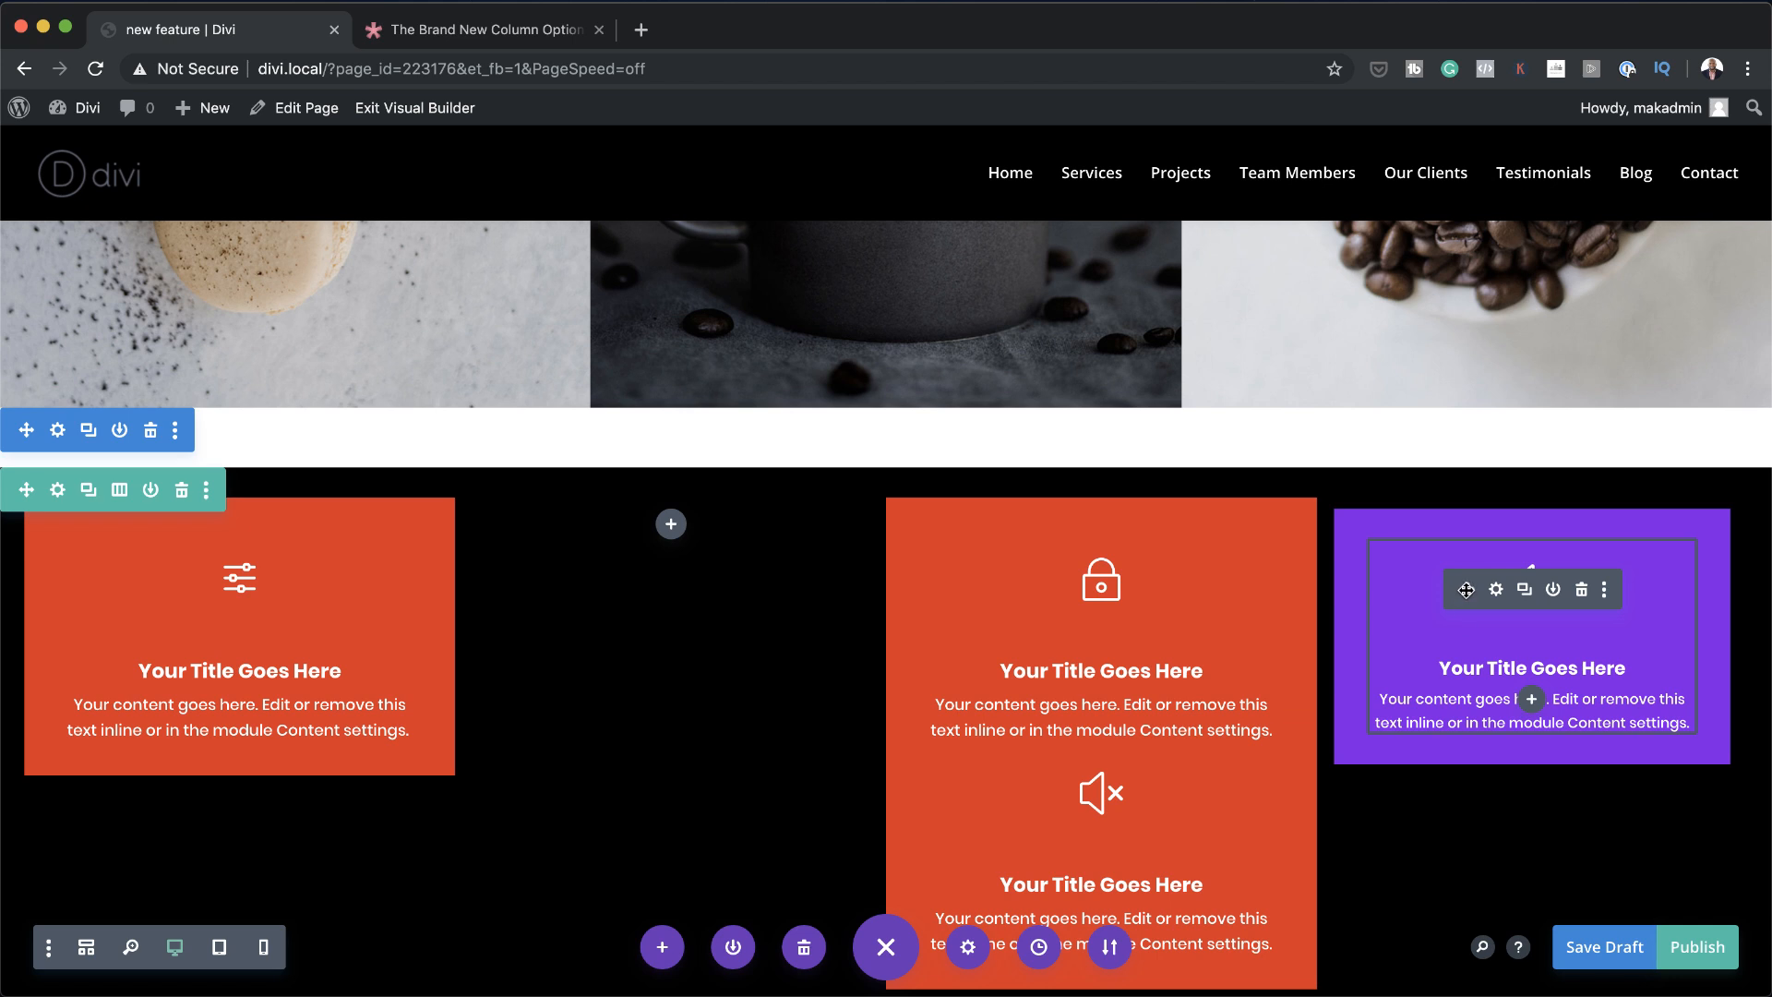
drag(1465, 589, 649, 526)
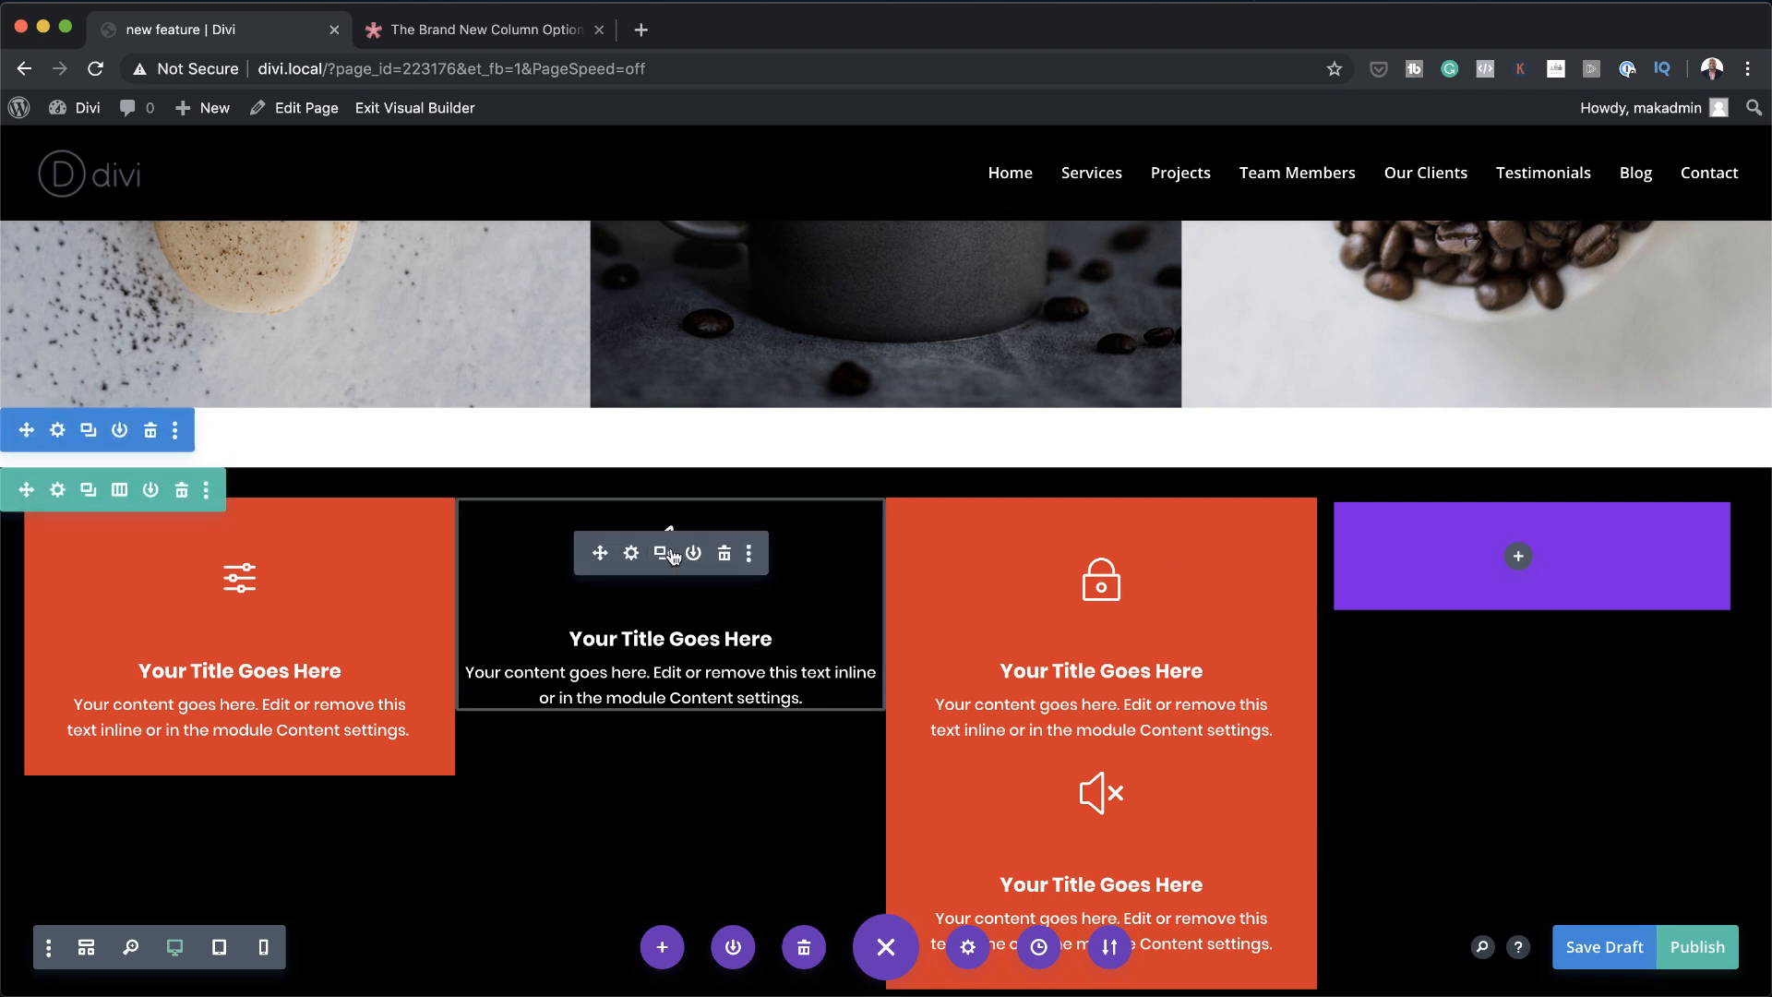
click(664, 555)
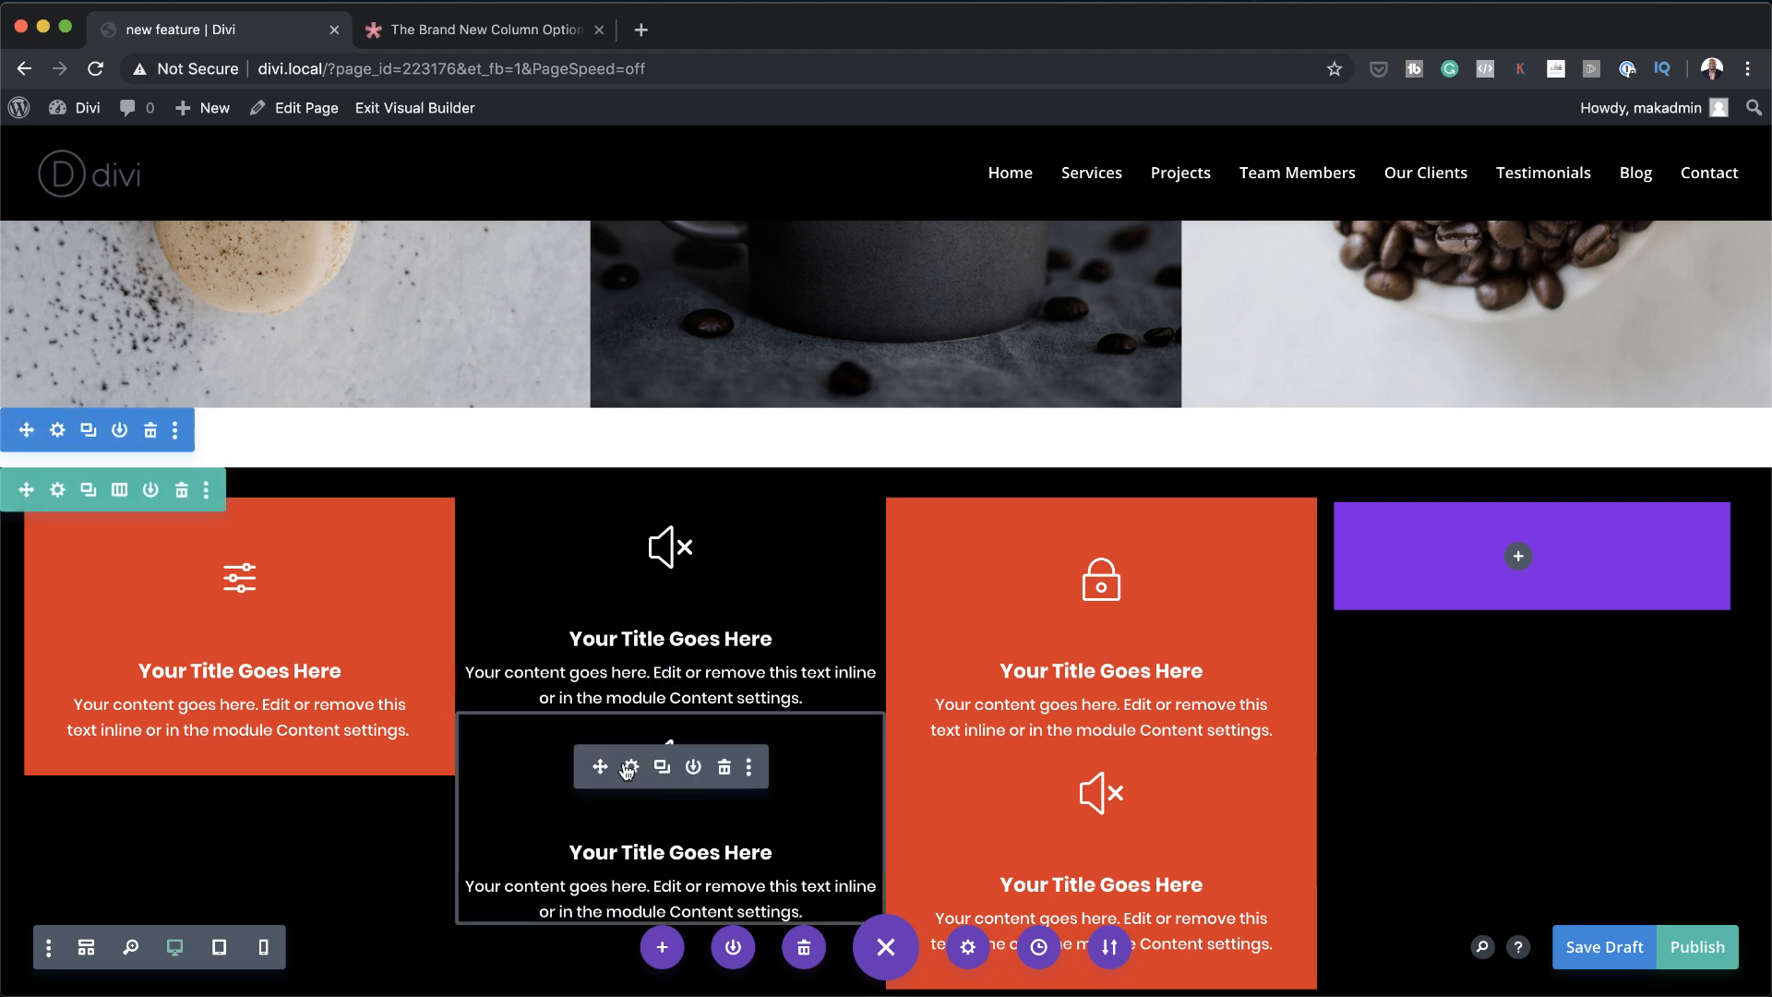
drag(599, 765, 1449, 557)
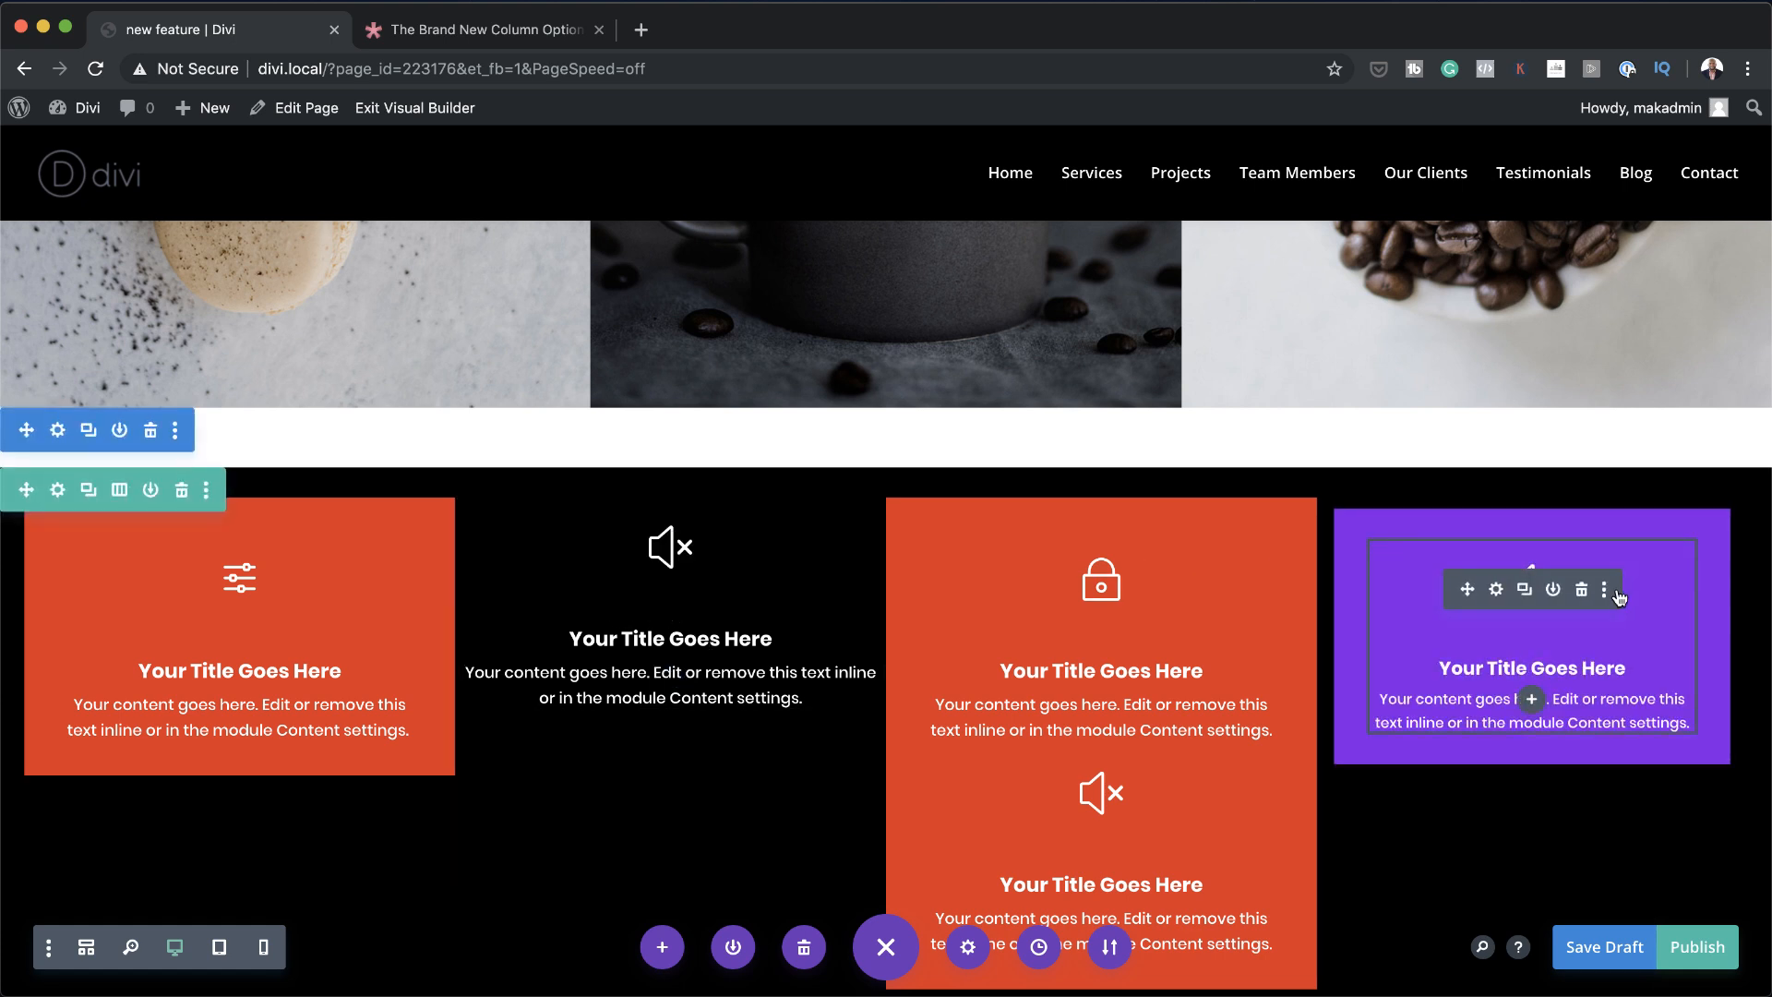
Copy the row's styles and delete the extra muted-speaker blurb below the padlock blurb
right_click(1712, 525)
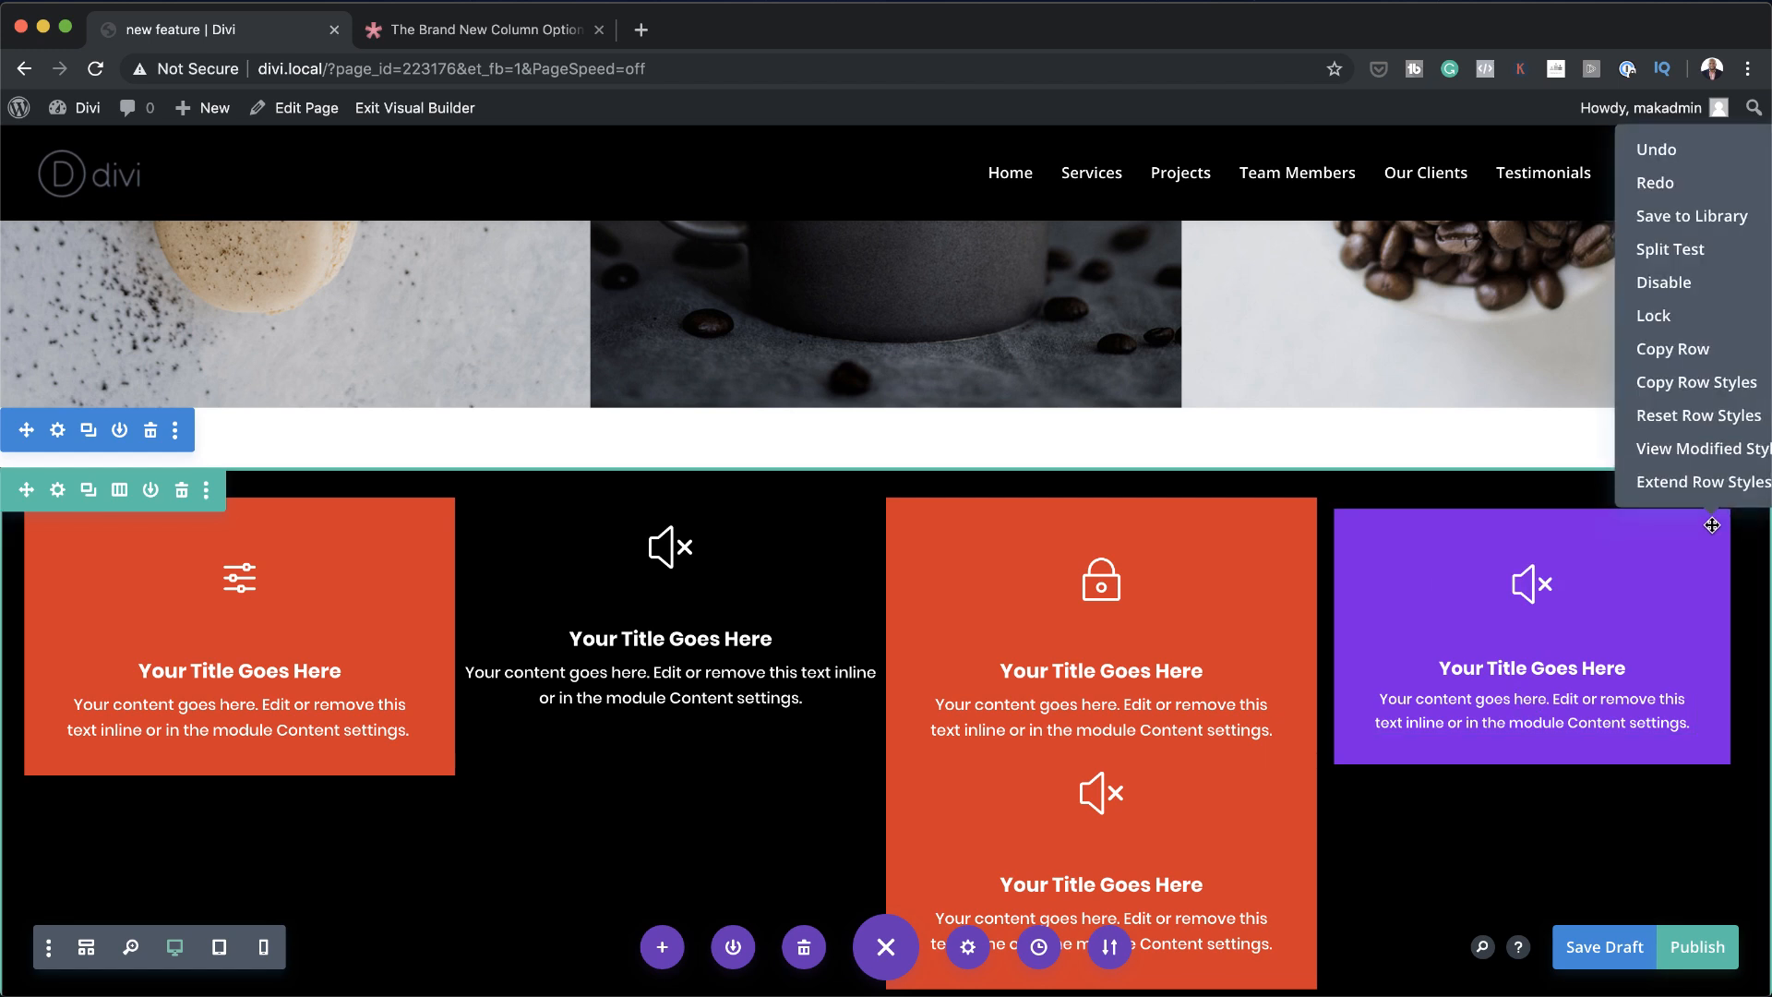
click(1698, 384)
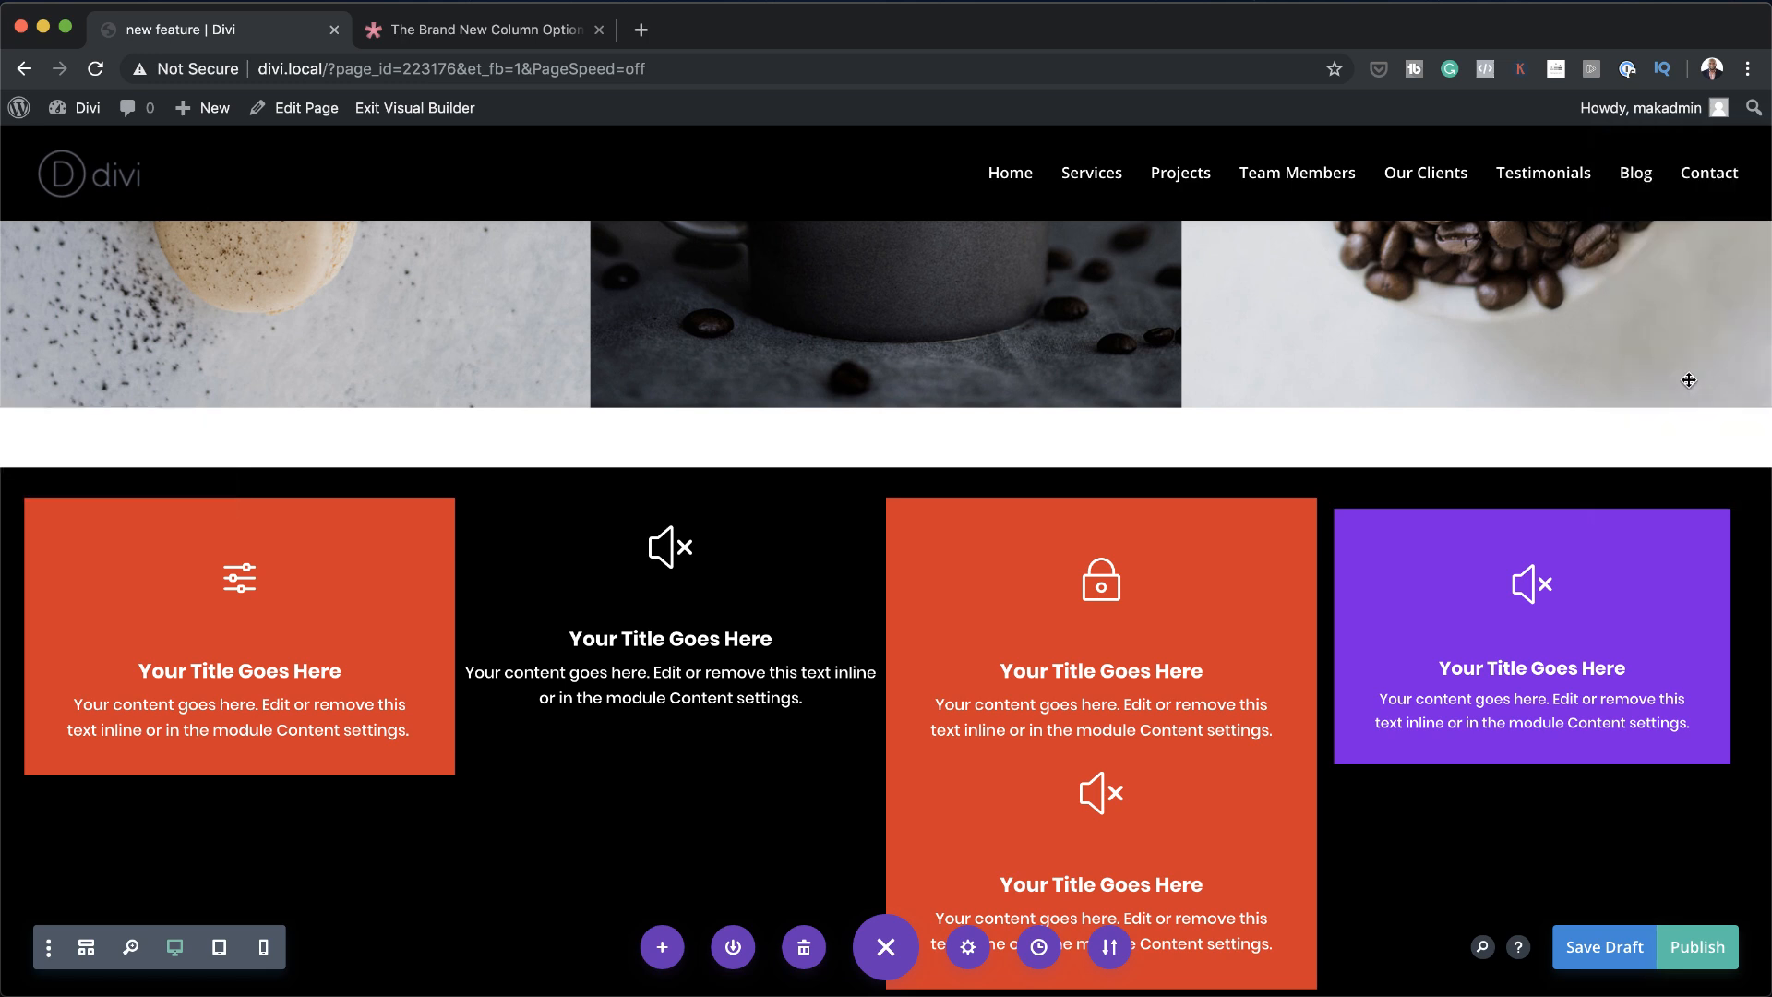
right_click(517, 562)
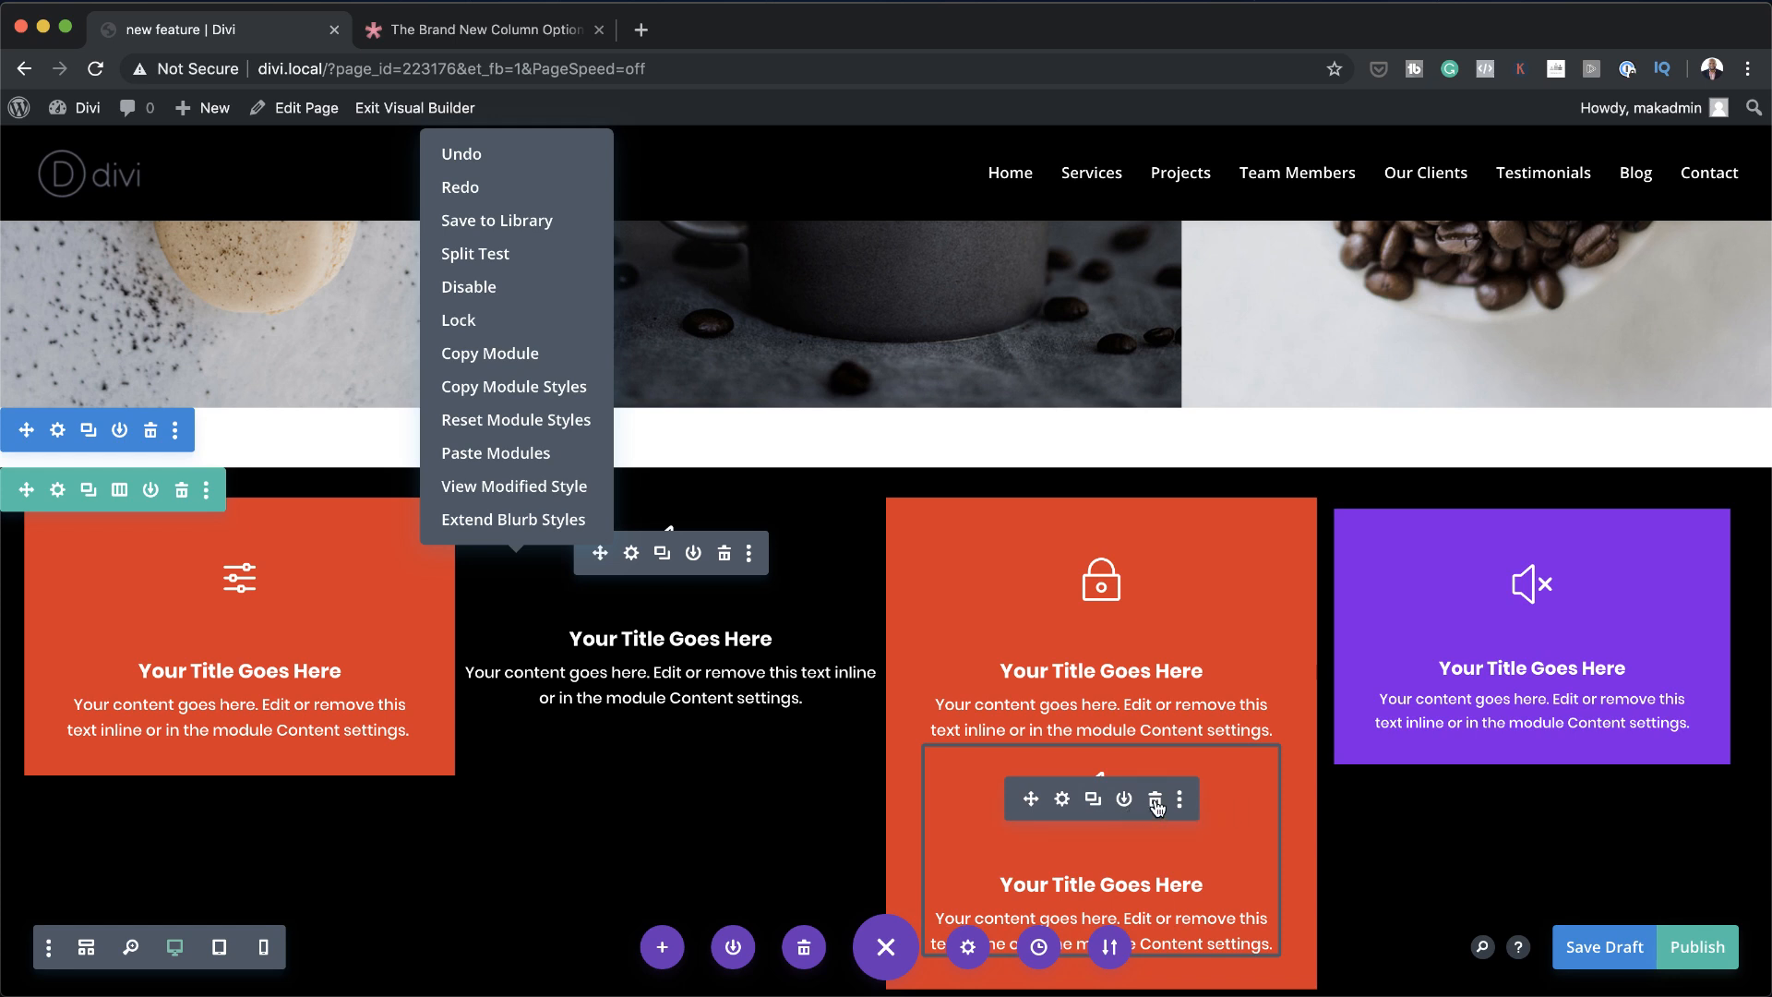
click(1156, 806)
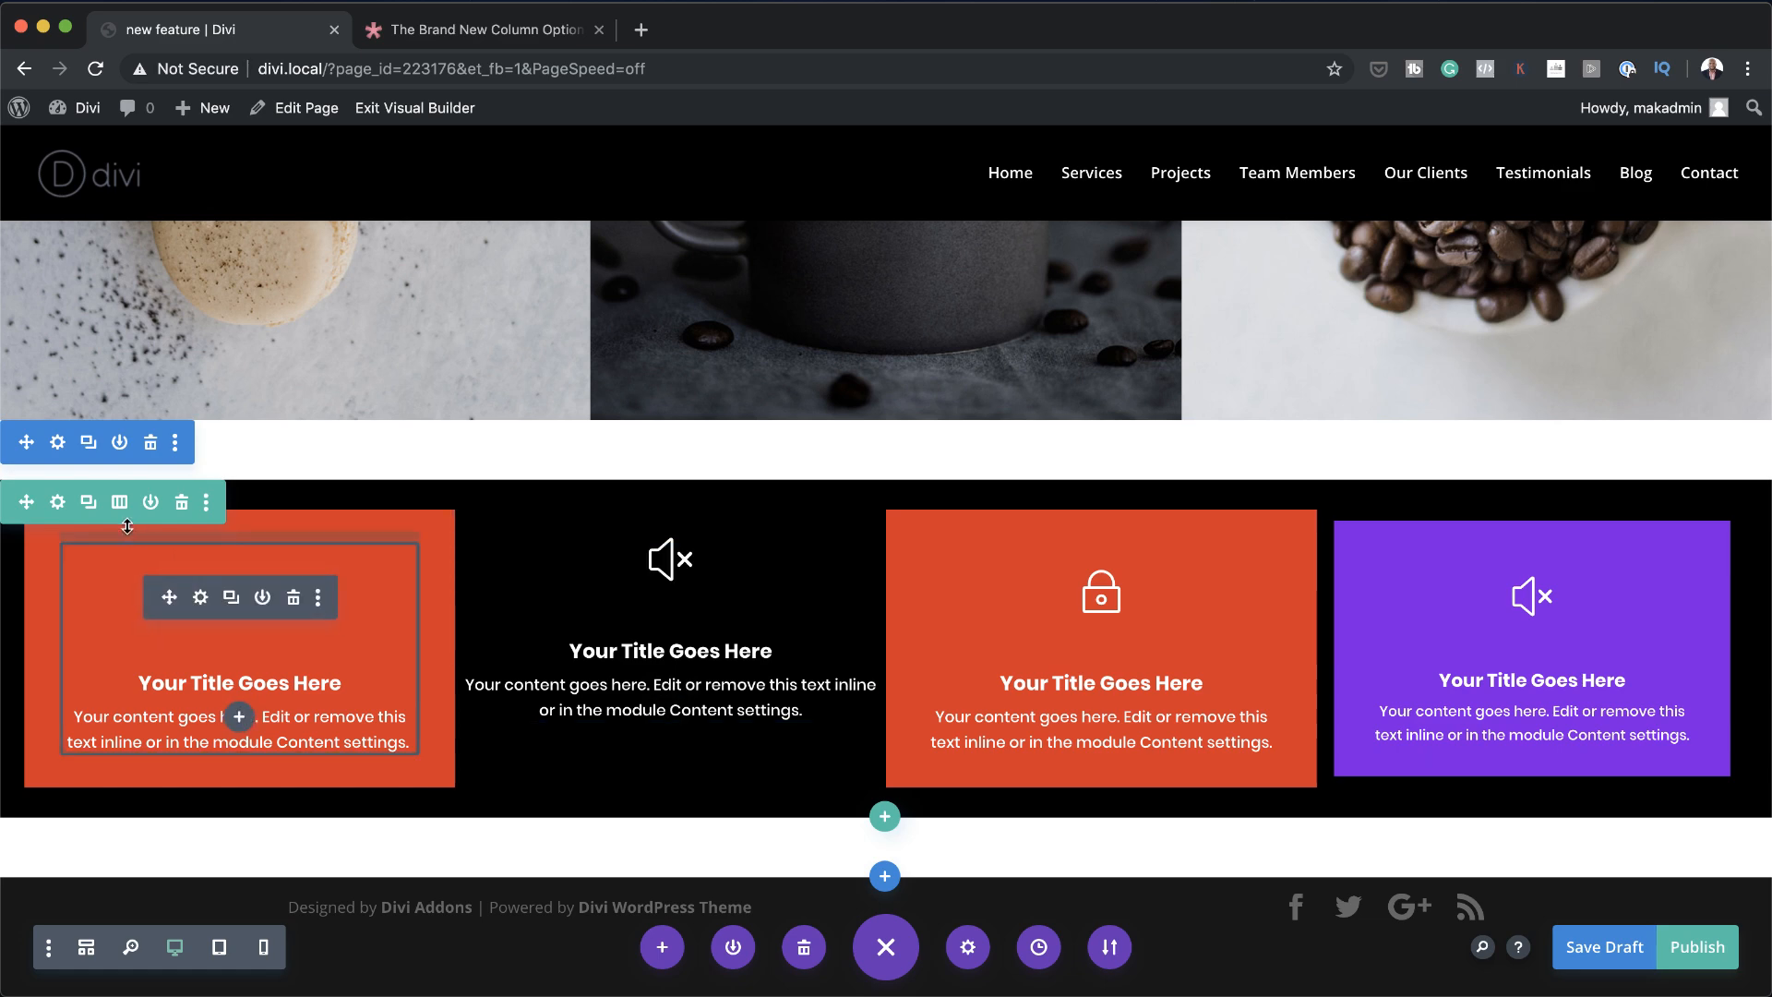
Try an orange background color on the blurb row's second column and discard the column changes
click(56, 505)
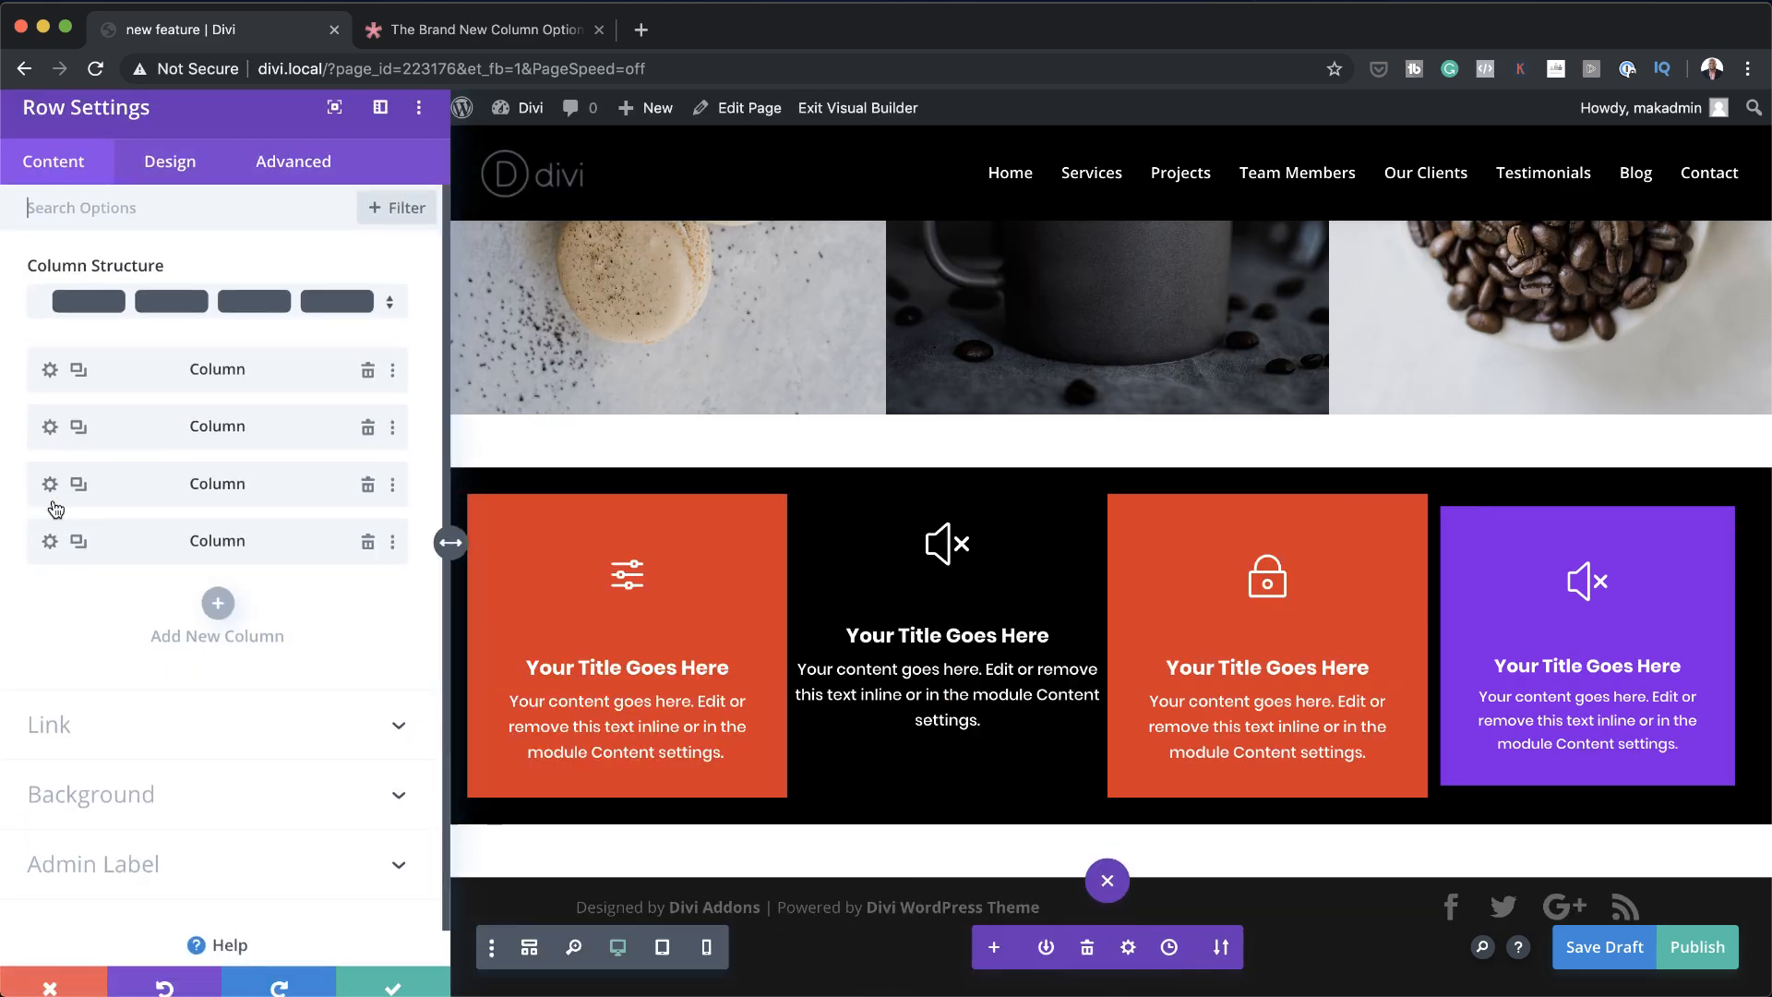
click(63, 425)
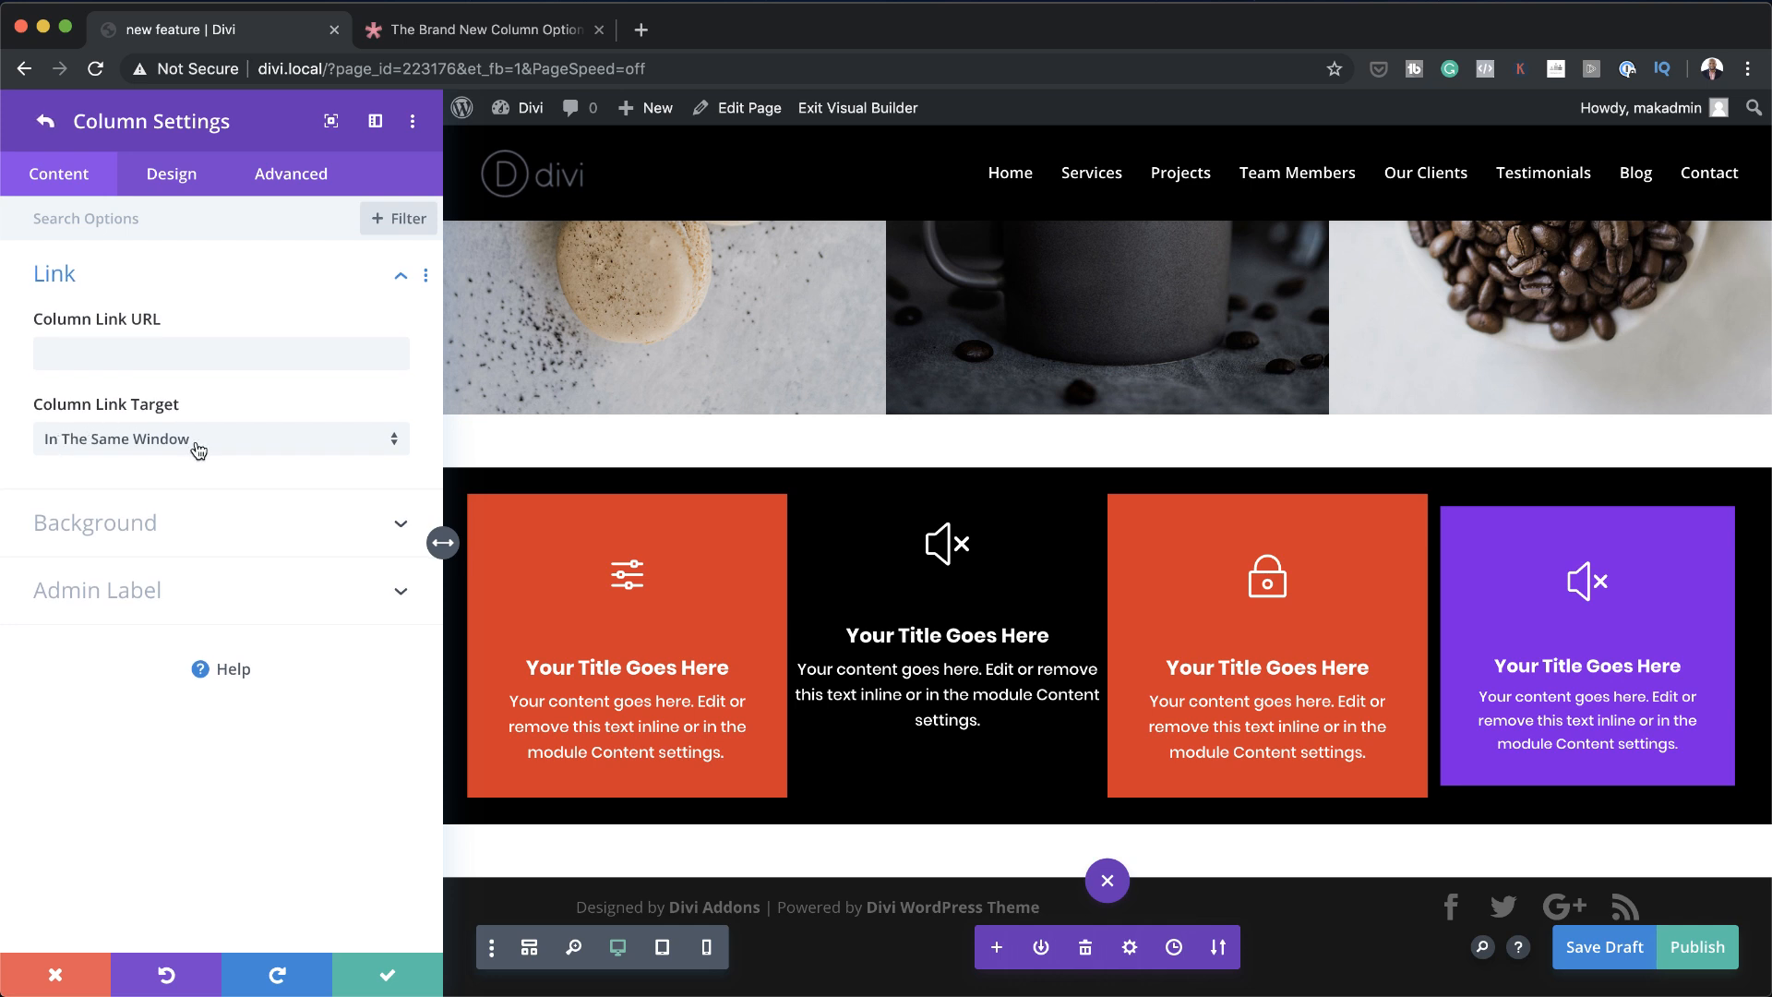
click(143, 523)
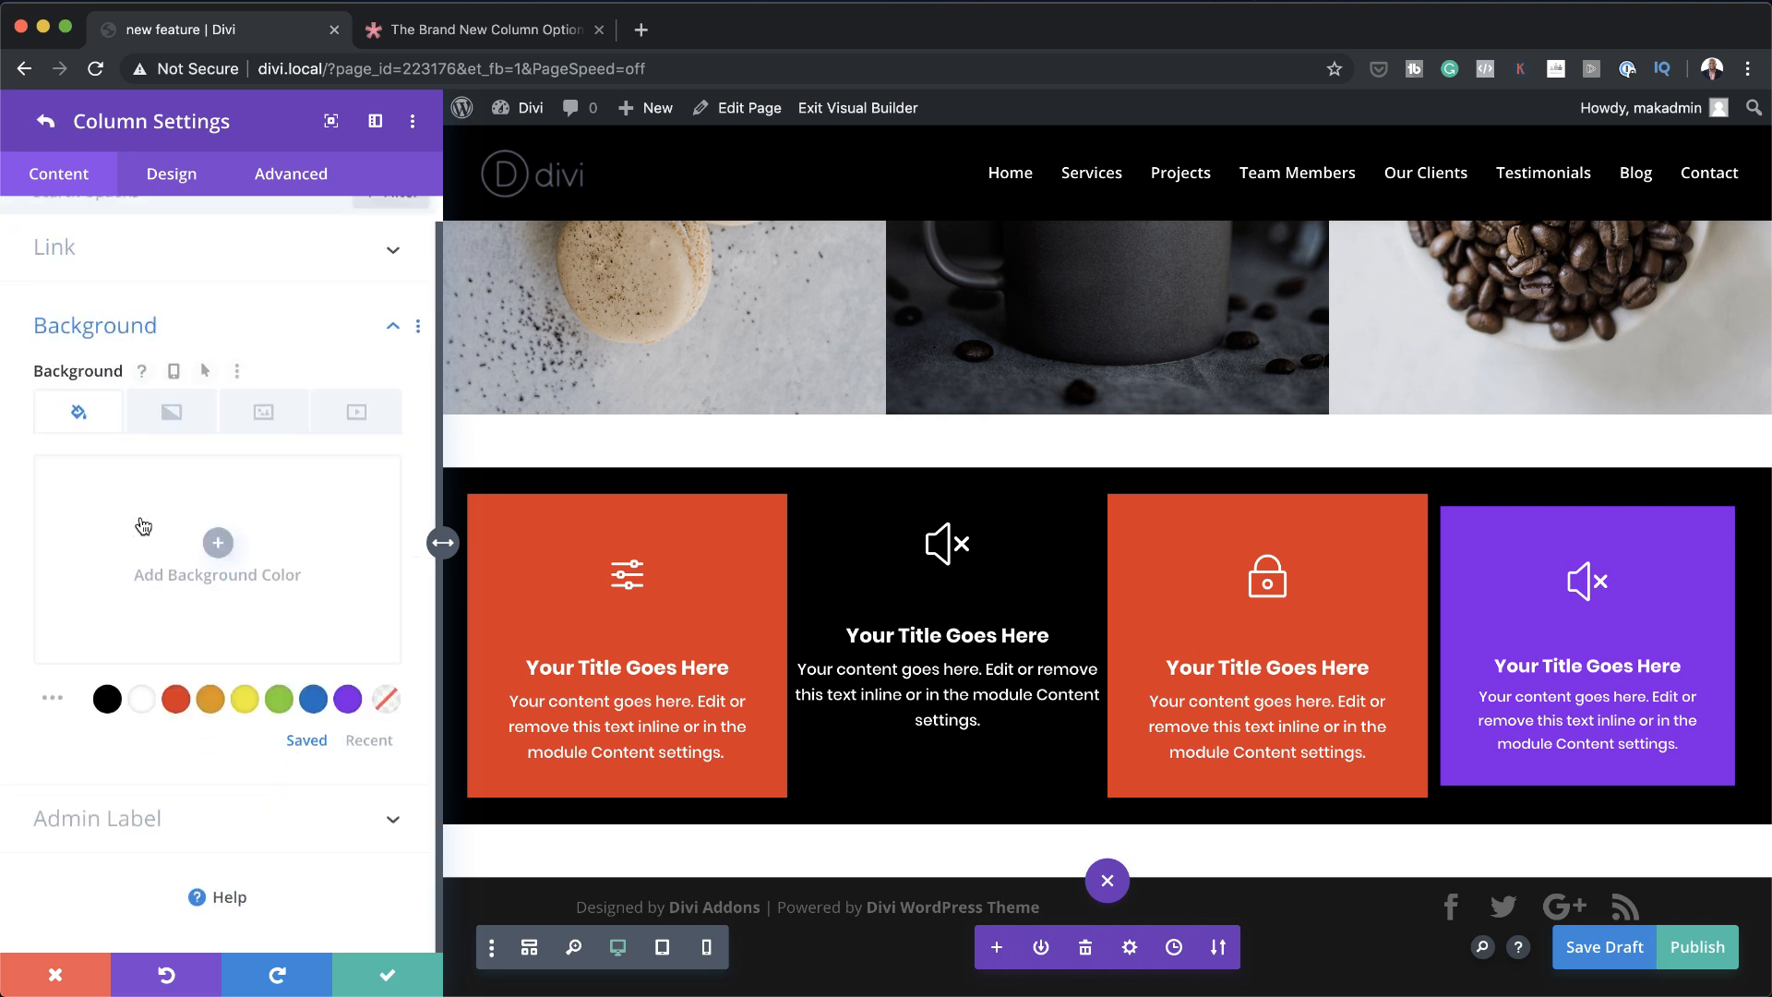
click(210, 700)
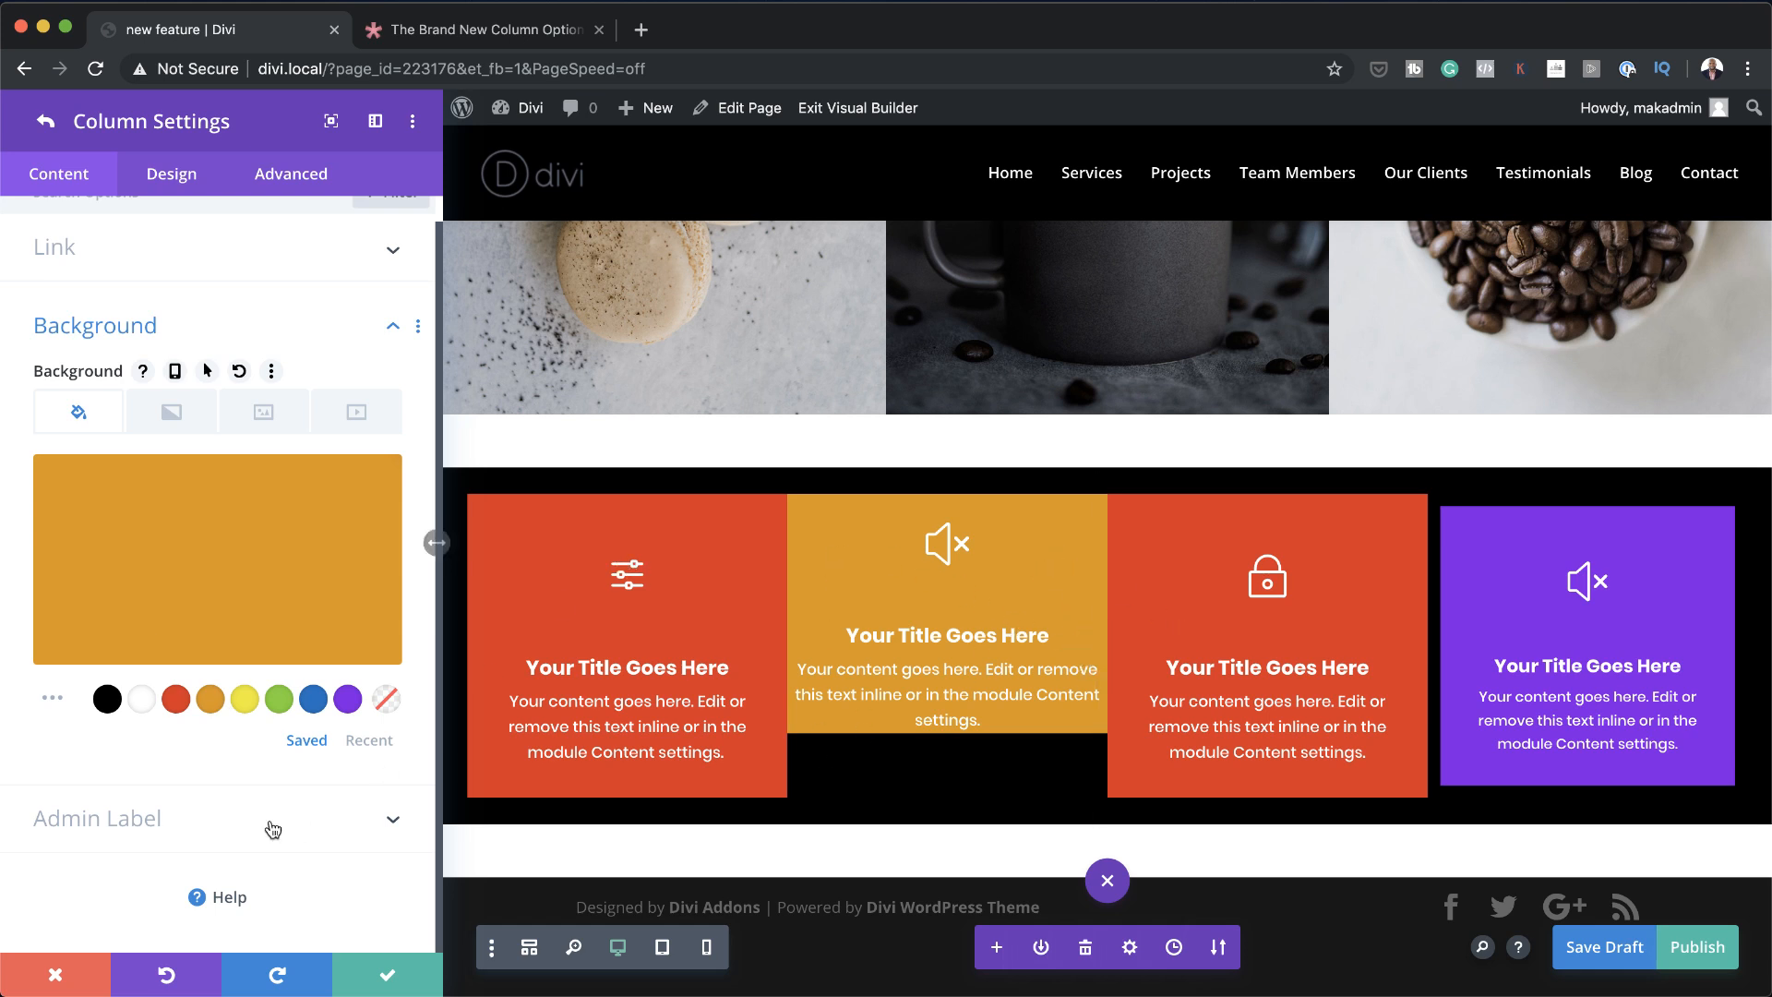
click(56, 978)
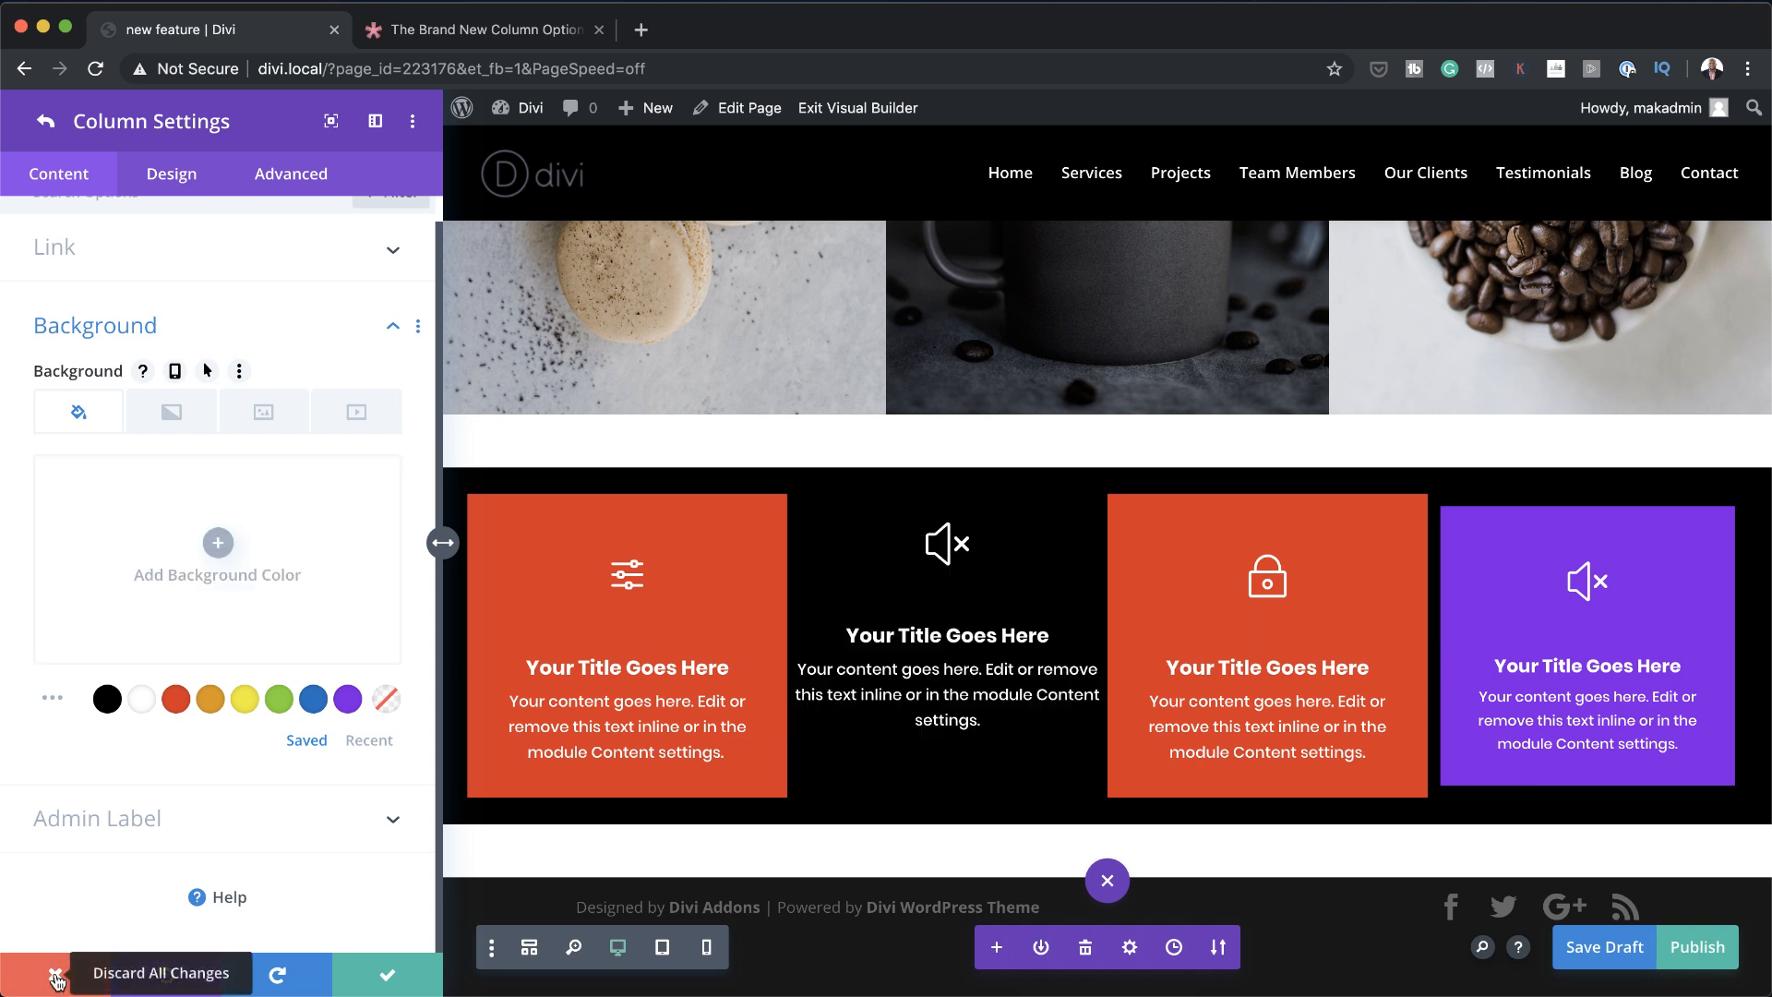
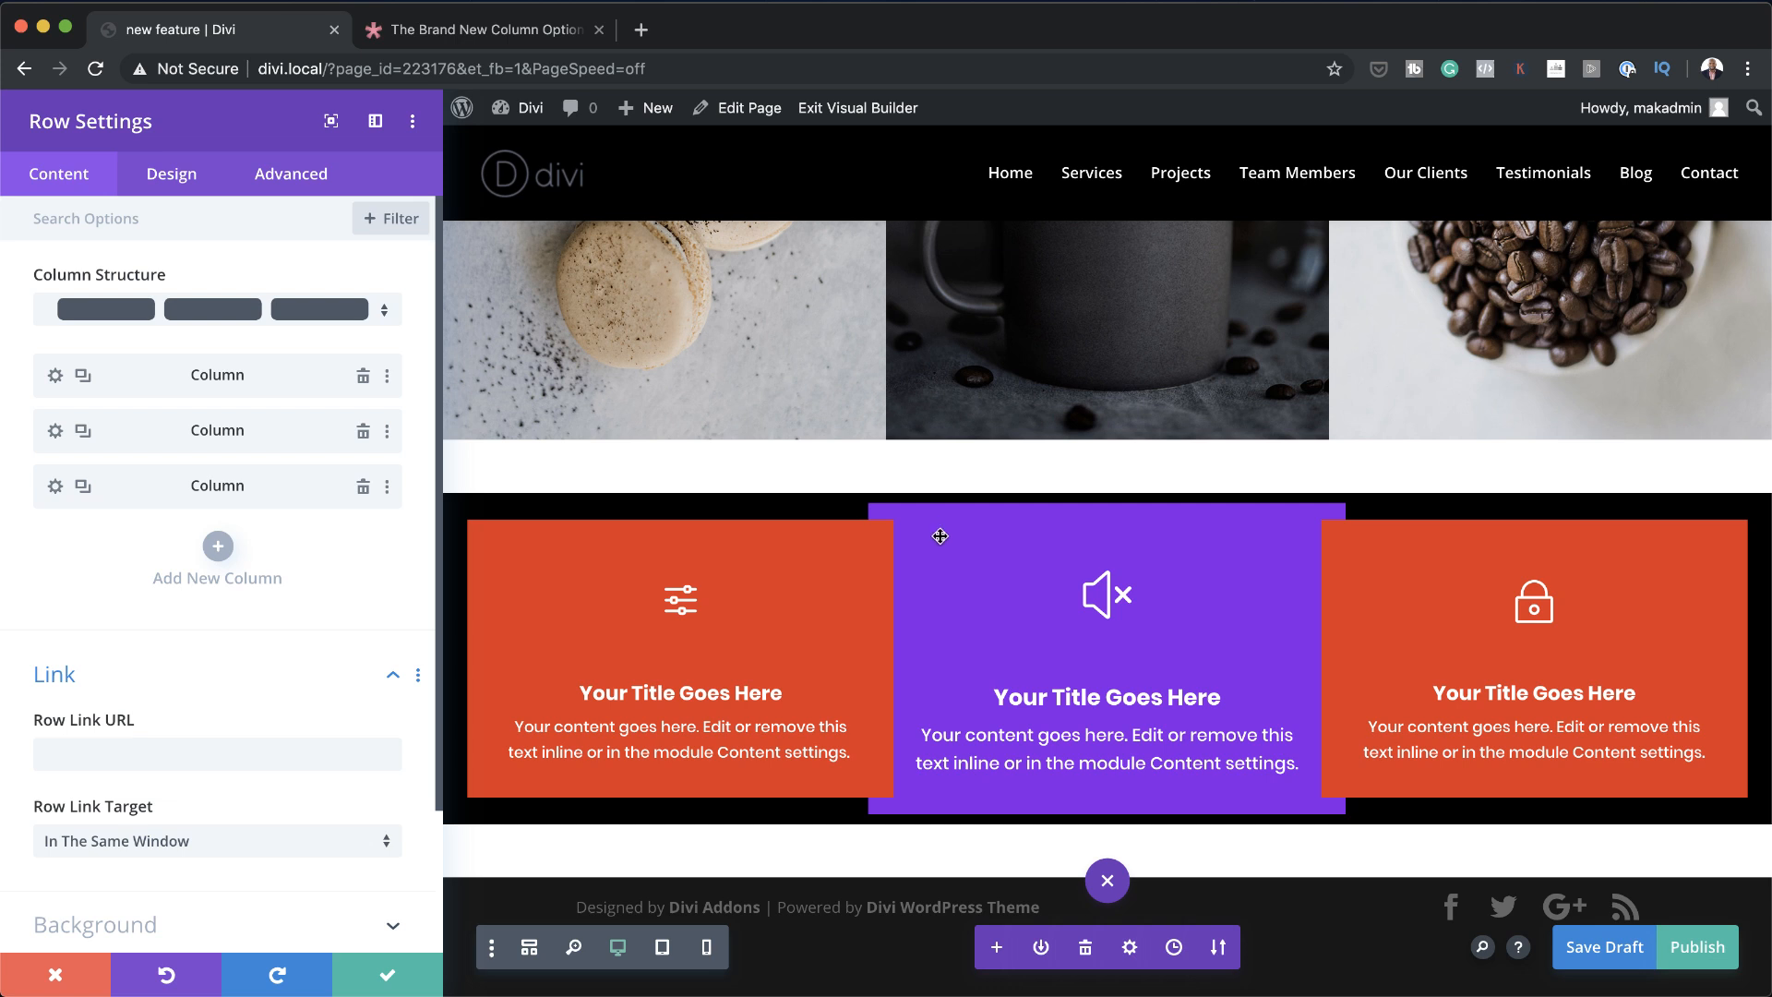
Set the Z index of the blurb row's first column to 0 and return to the row settings
mouse_move(604, 571)
click(55, 376)
click(264, 186)
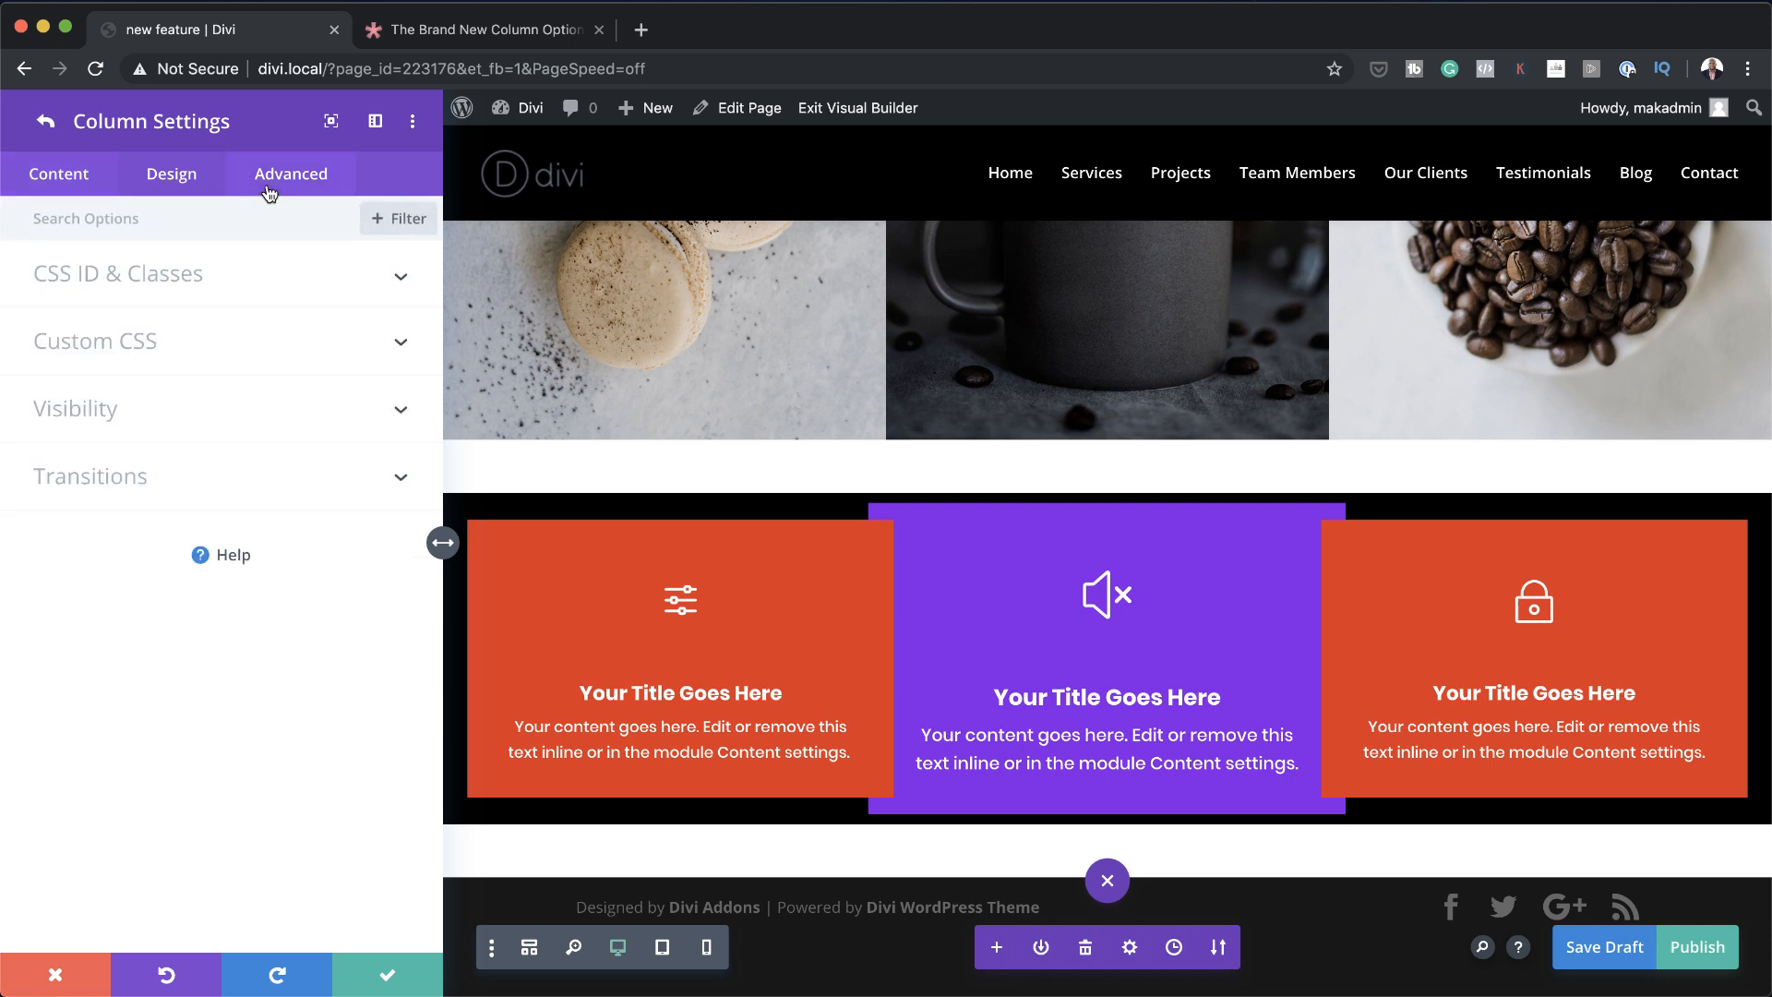
click(103, 421)
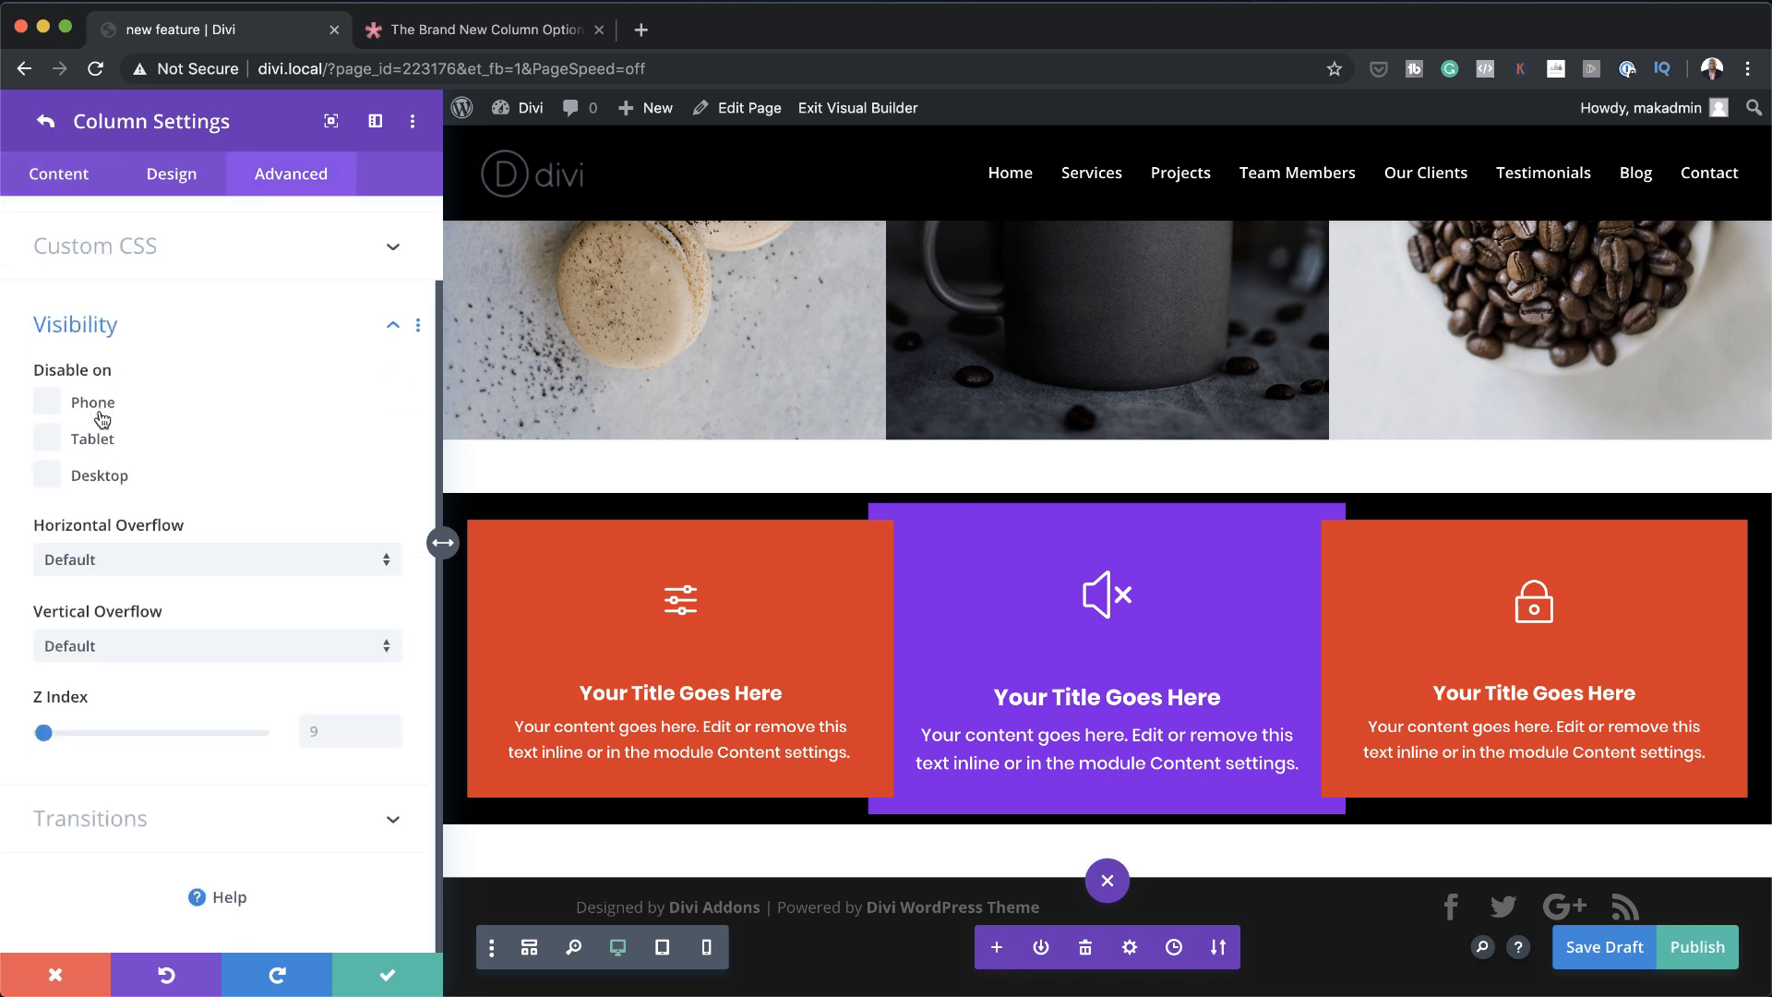
drag(43, 732, 4, 735)
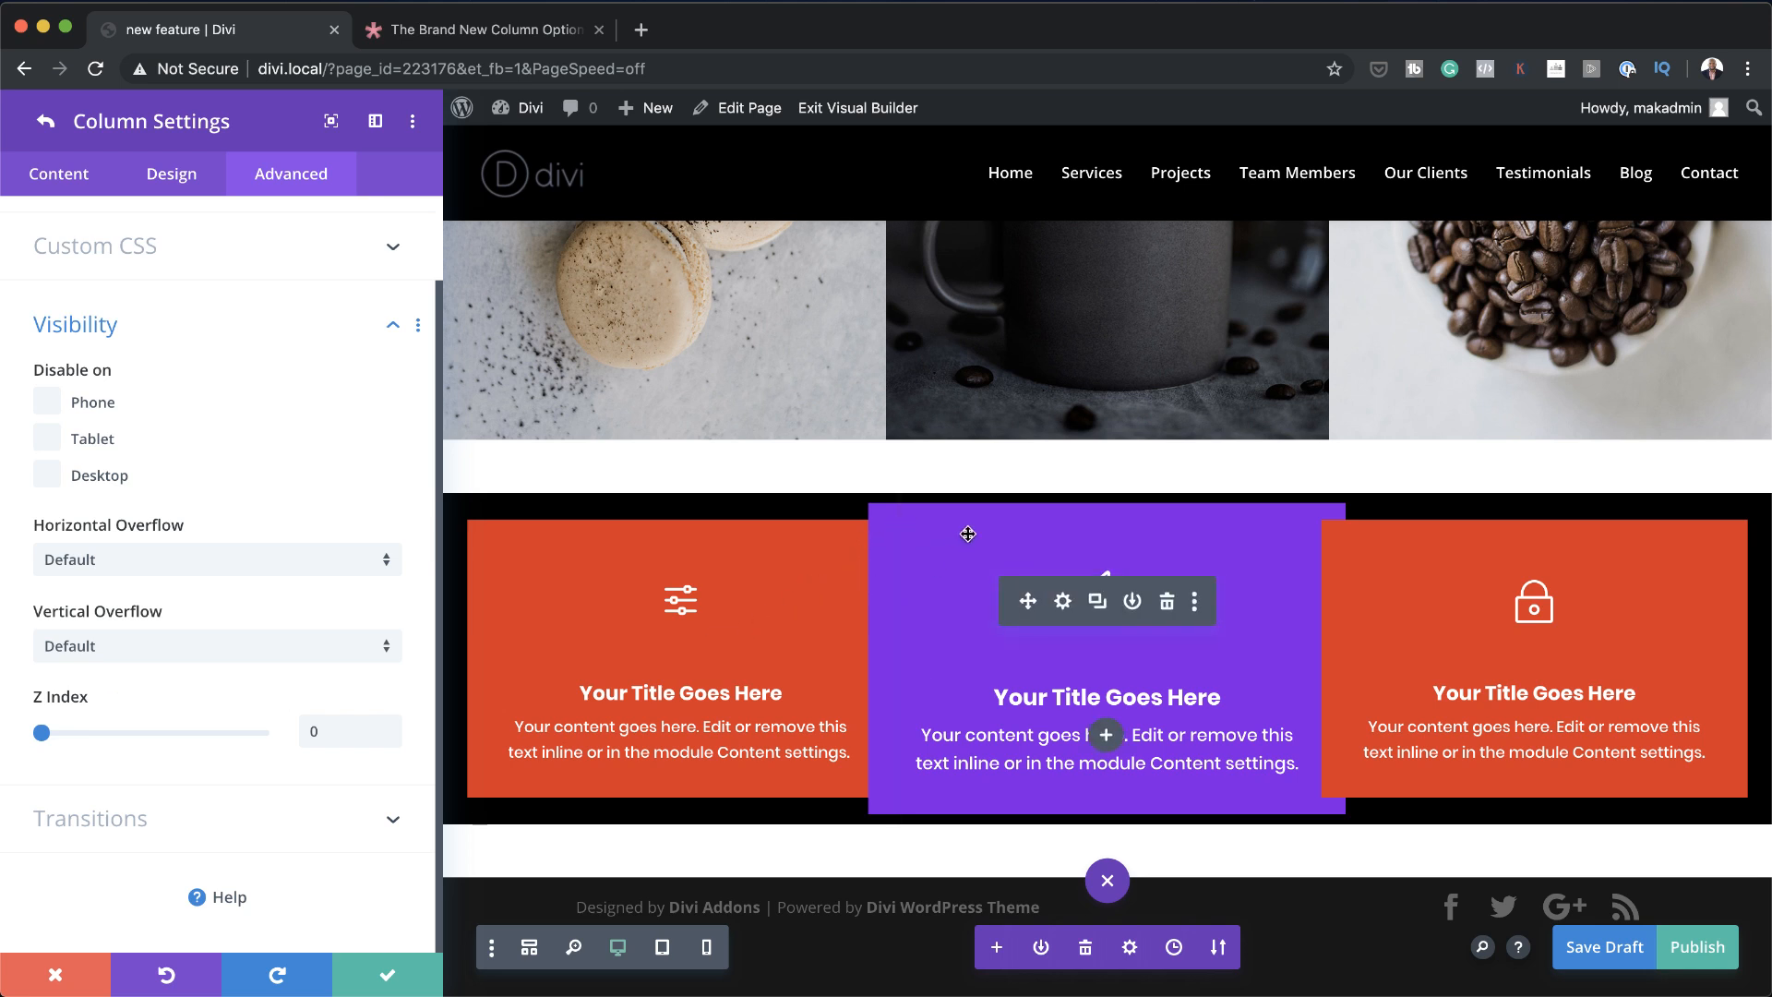
click(46, 123)
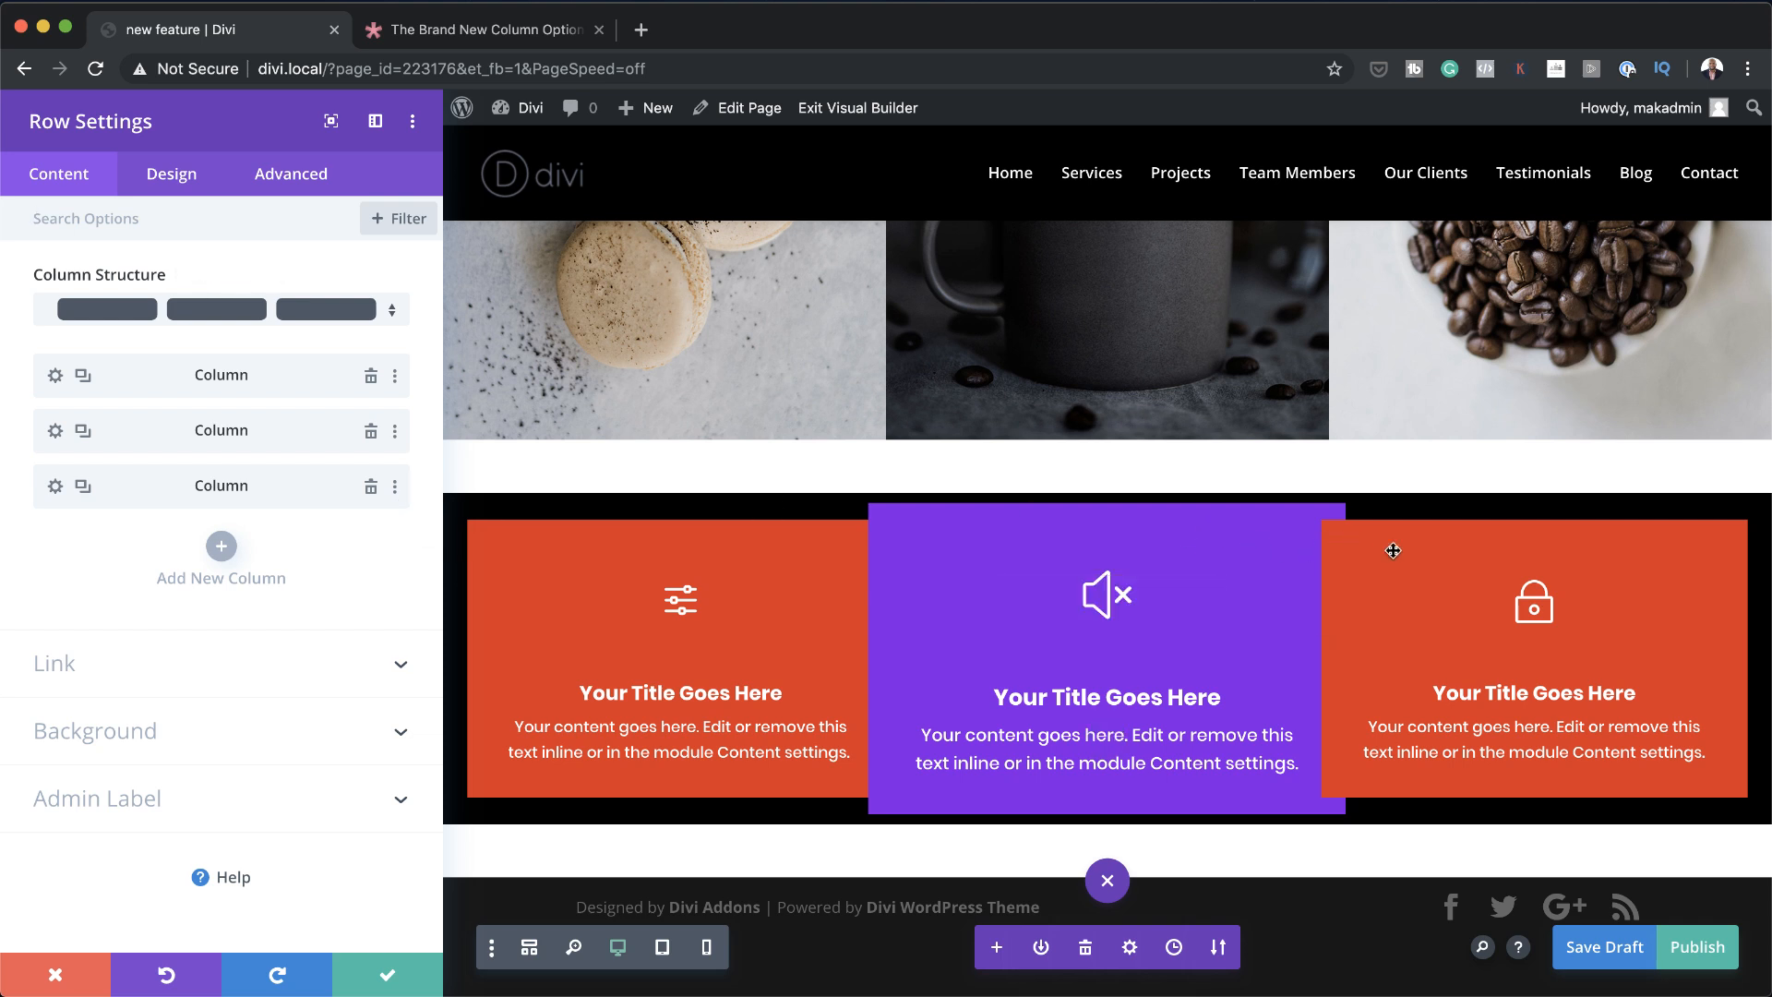
Set the Z index of the row's third column, holding the padlock blurb, to 0 and return to the row settings
click(55, 486)
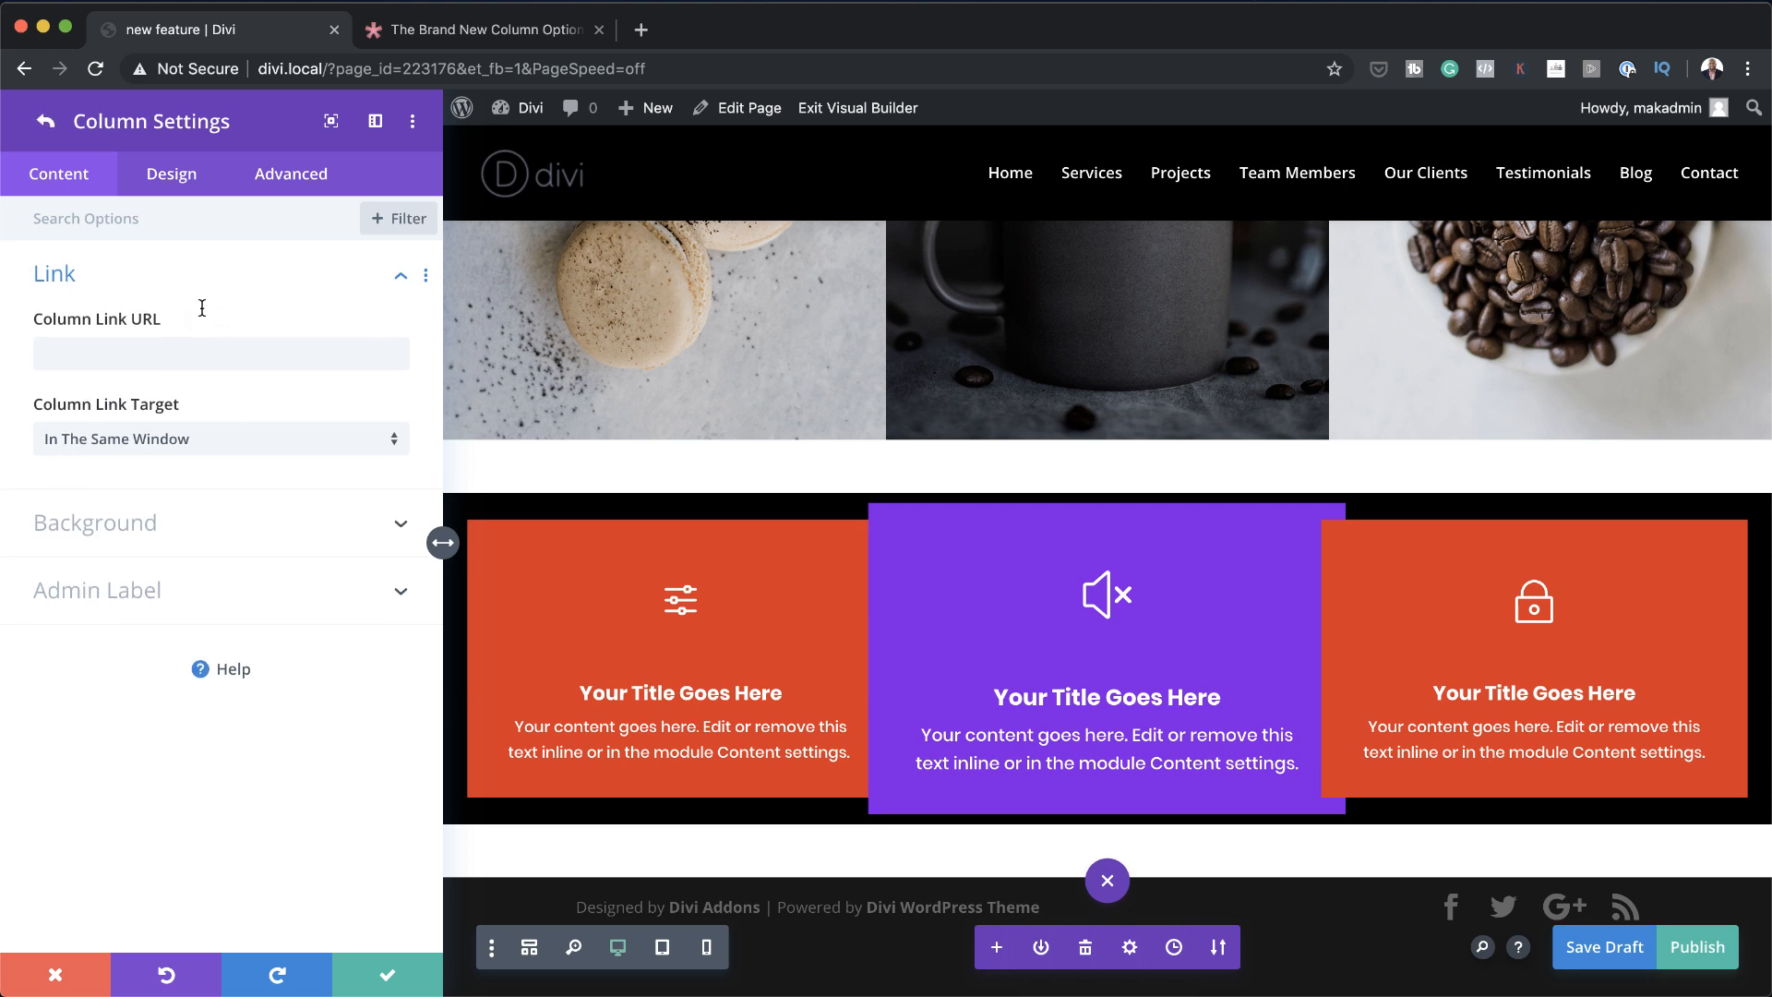
click(313, 181)
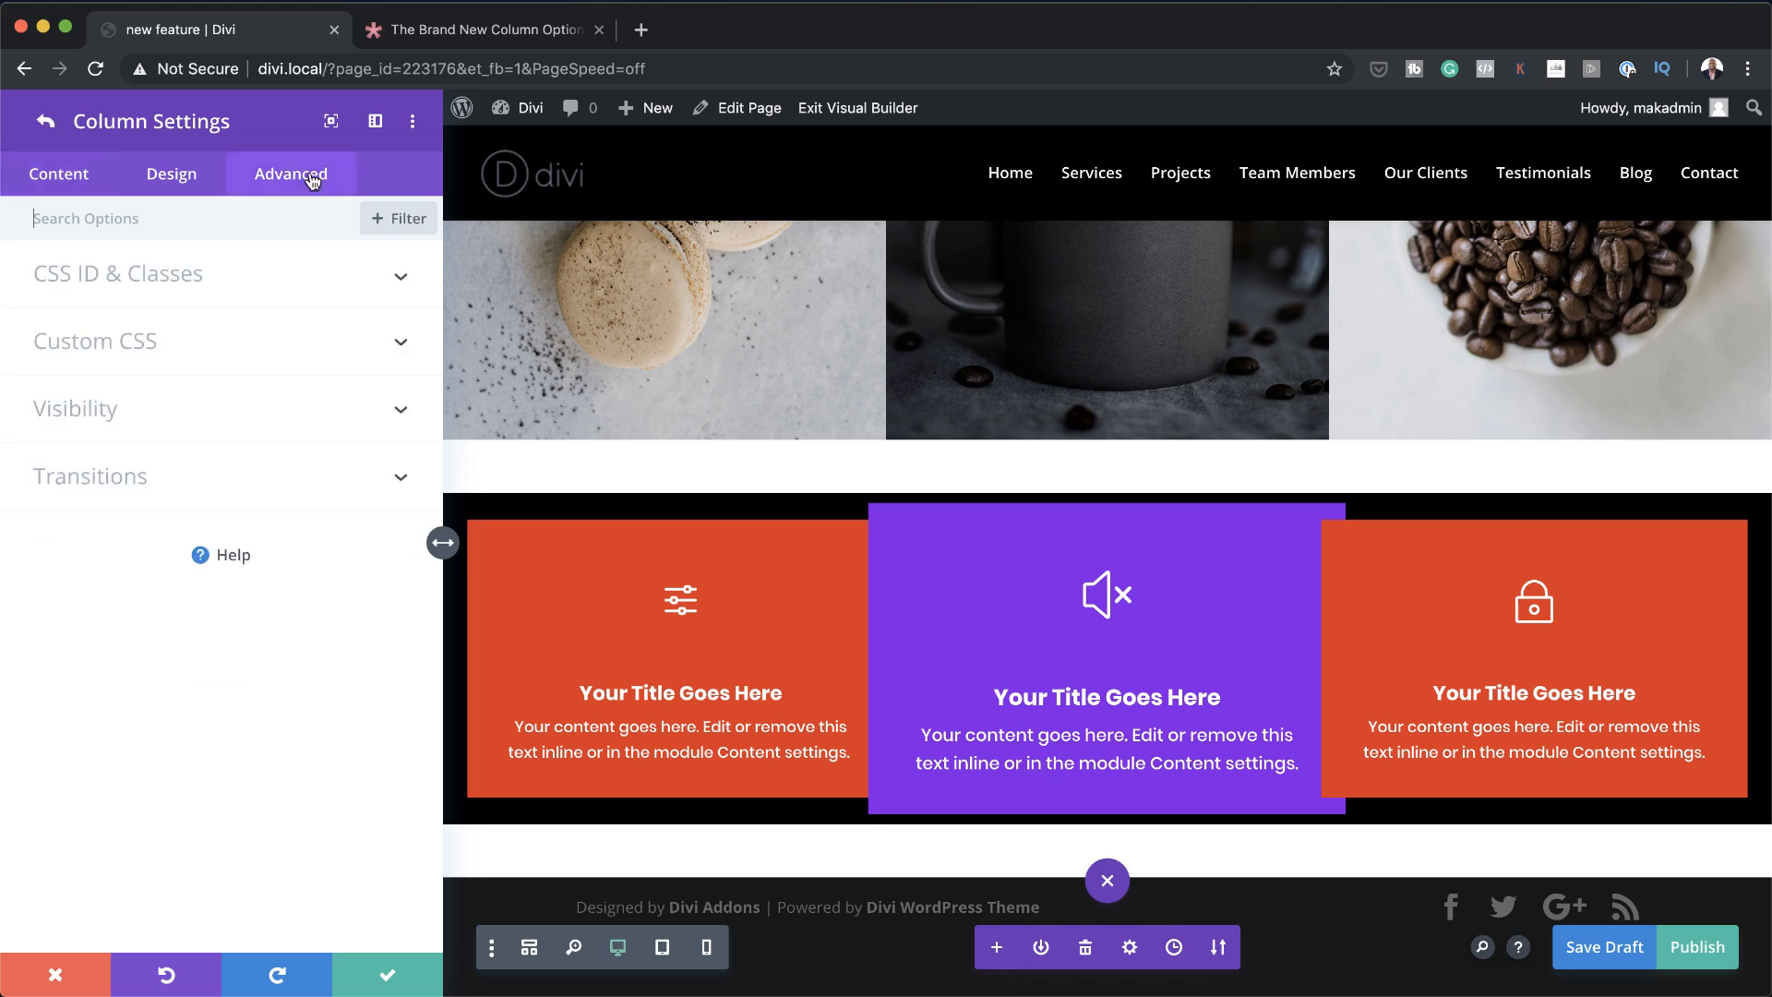
click(95, 423)
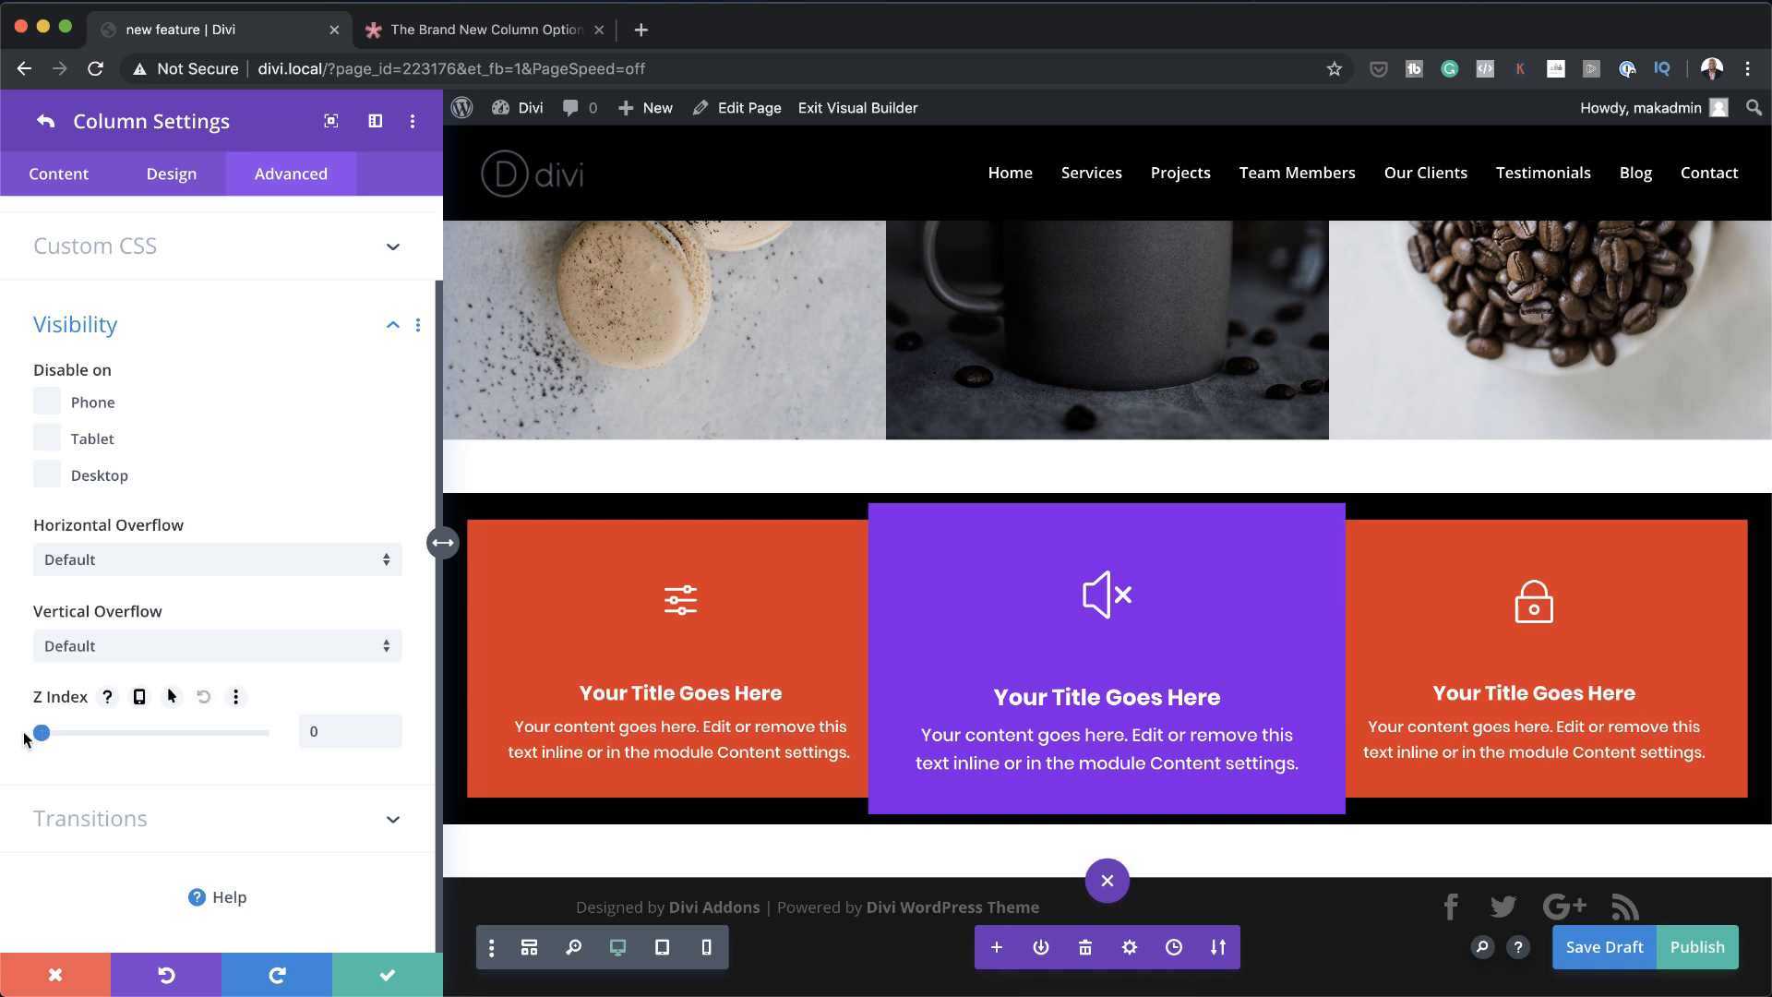
drag(24, 734, 0, 736)
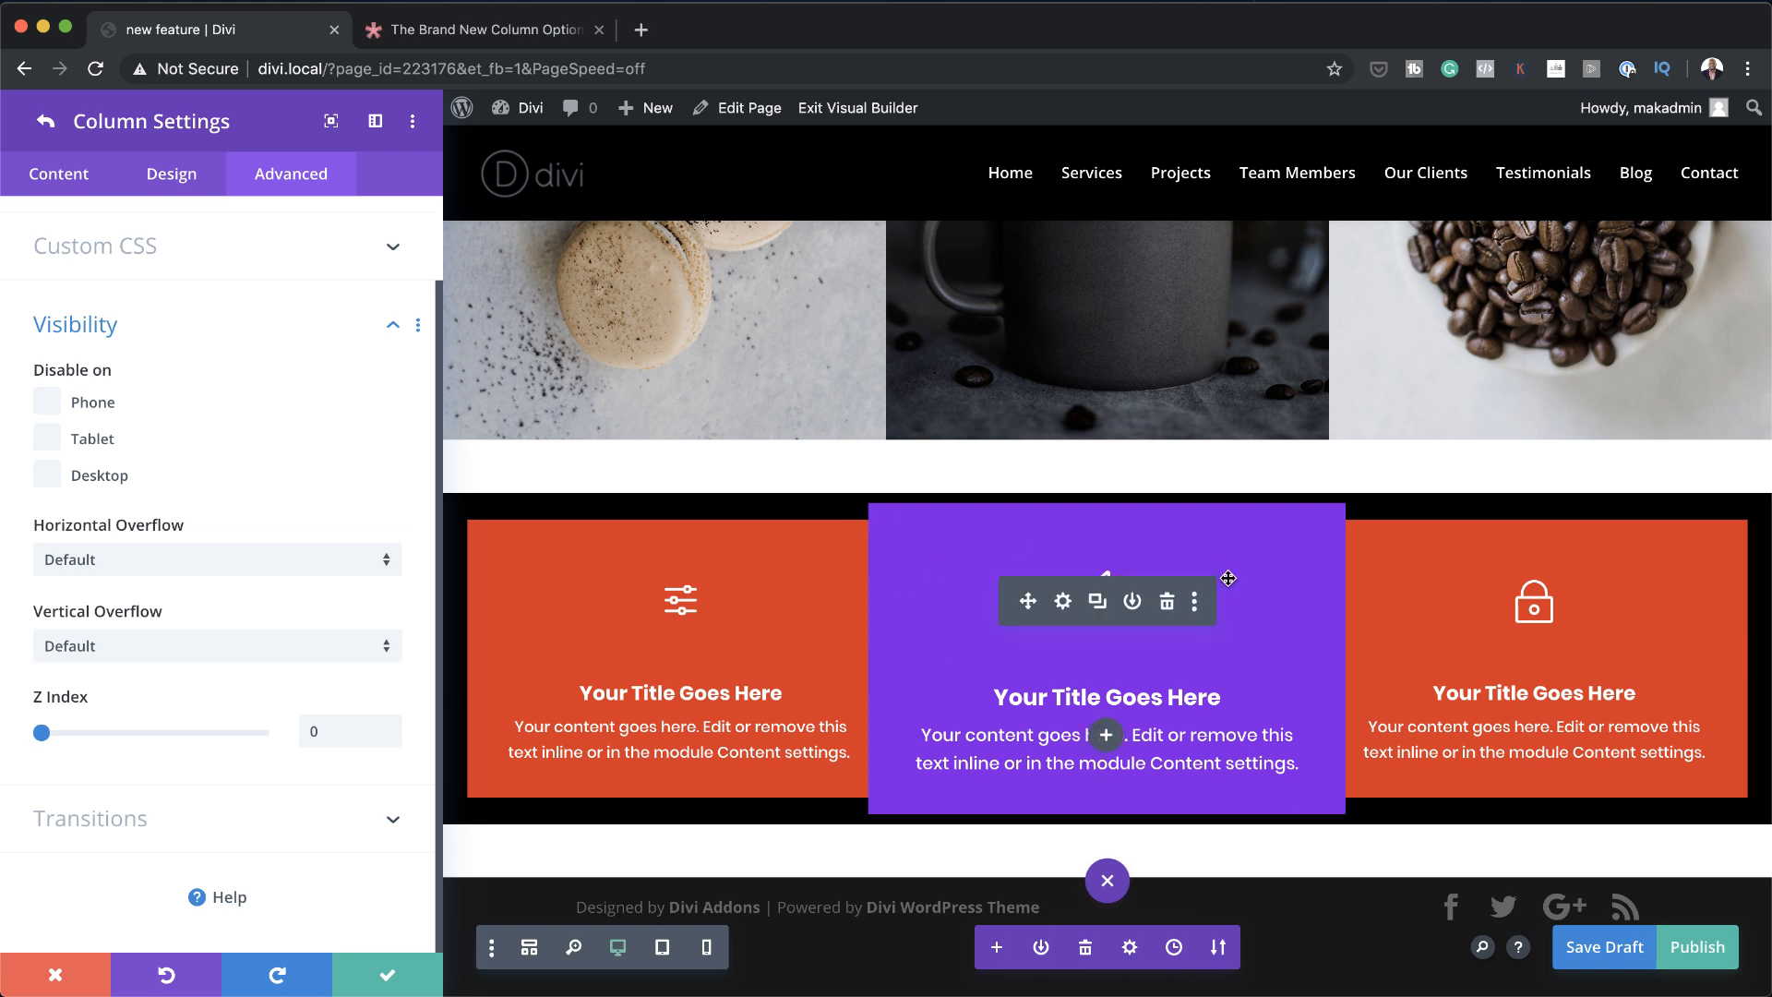
click(46, 123)
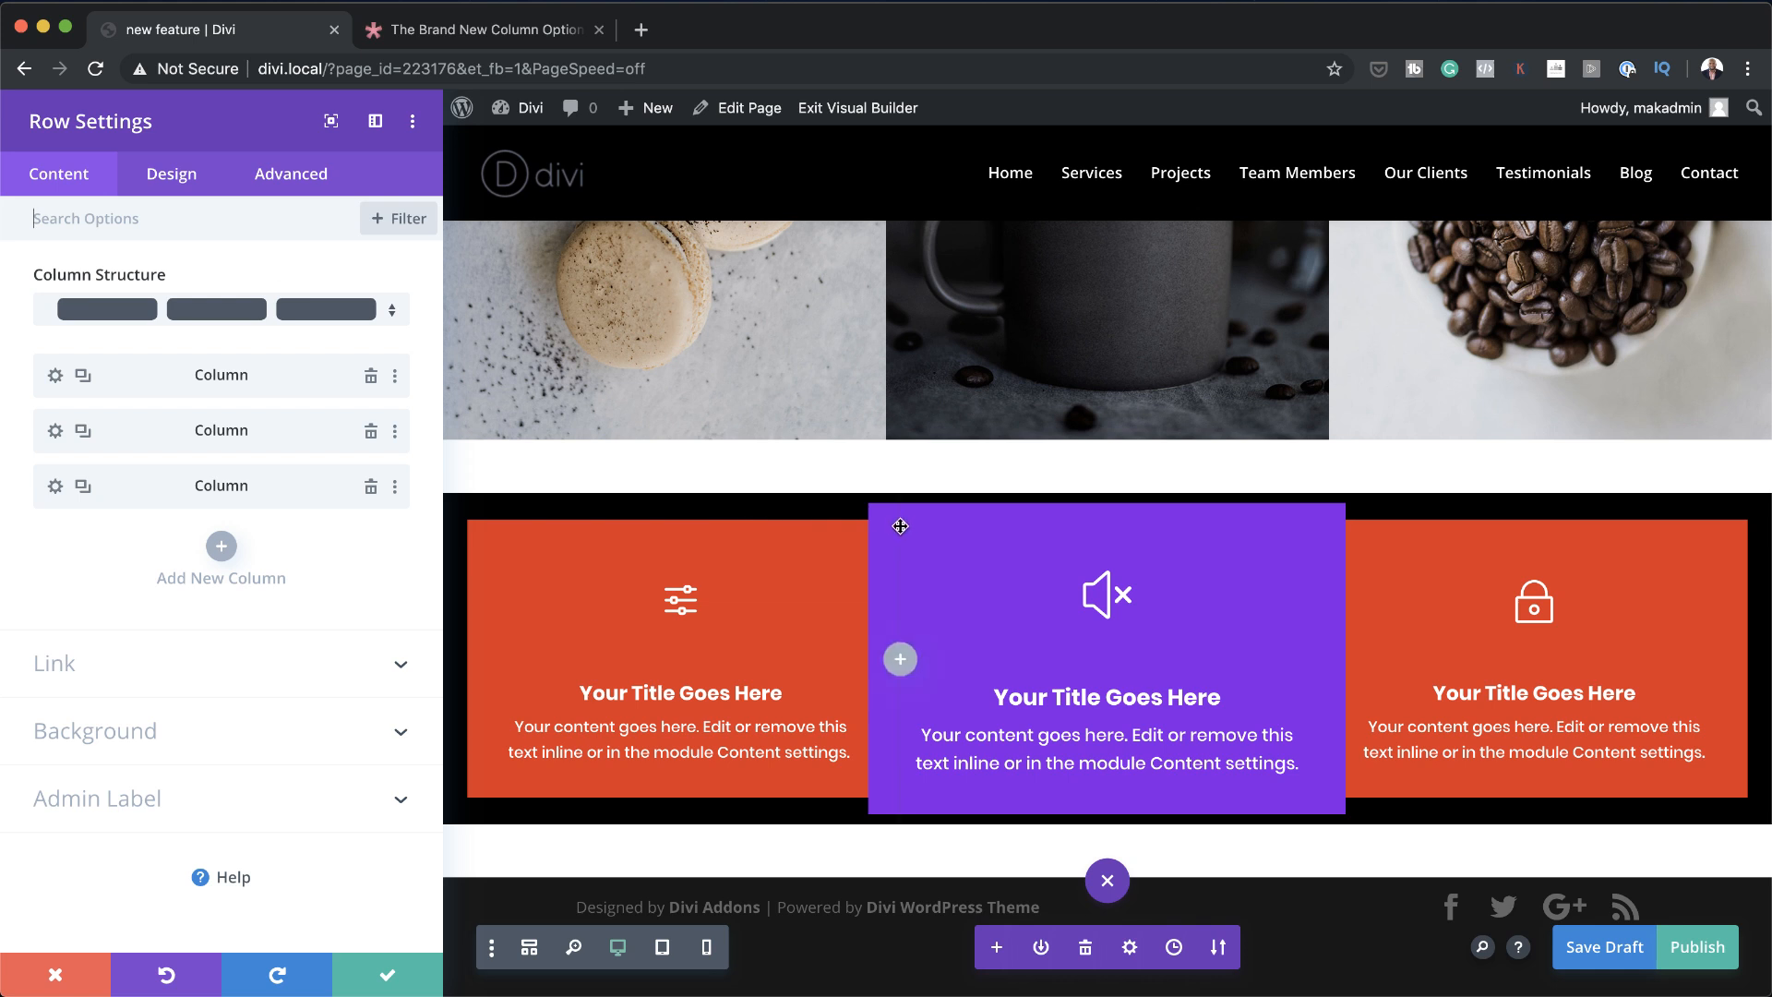
Round all four corners of the purple middle column to 6px
click(55, 432)
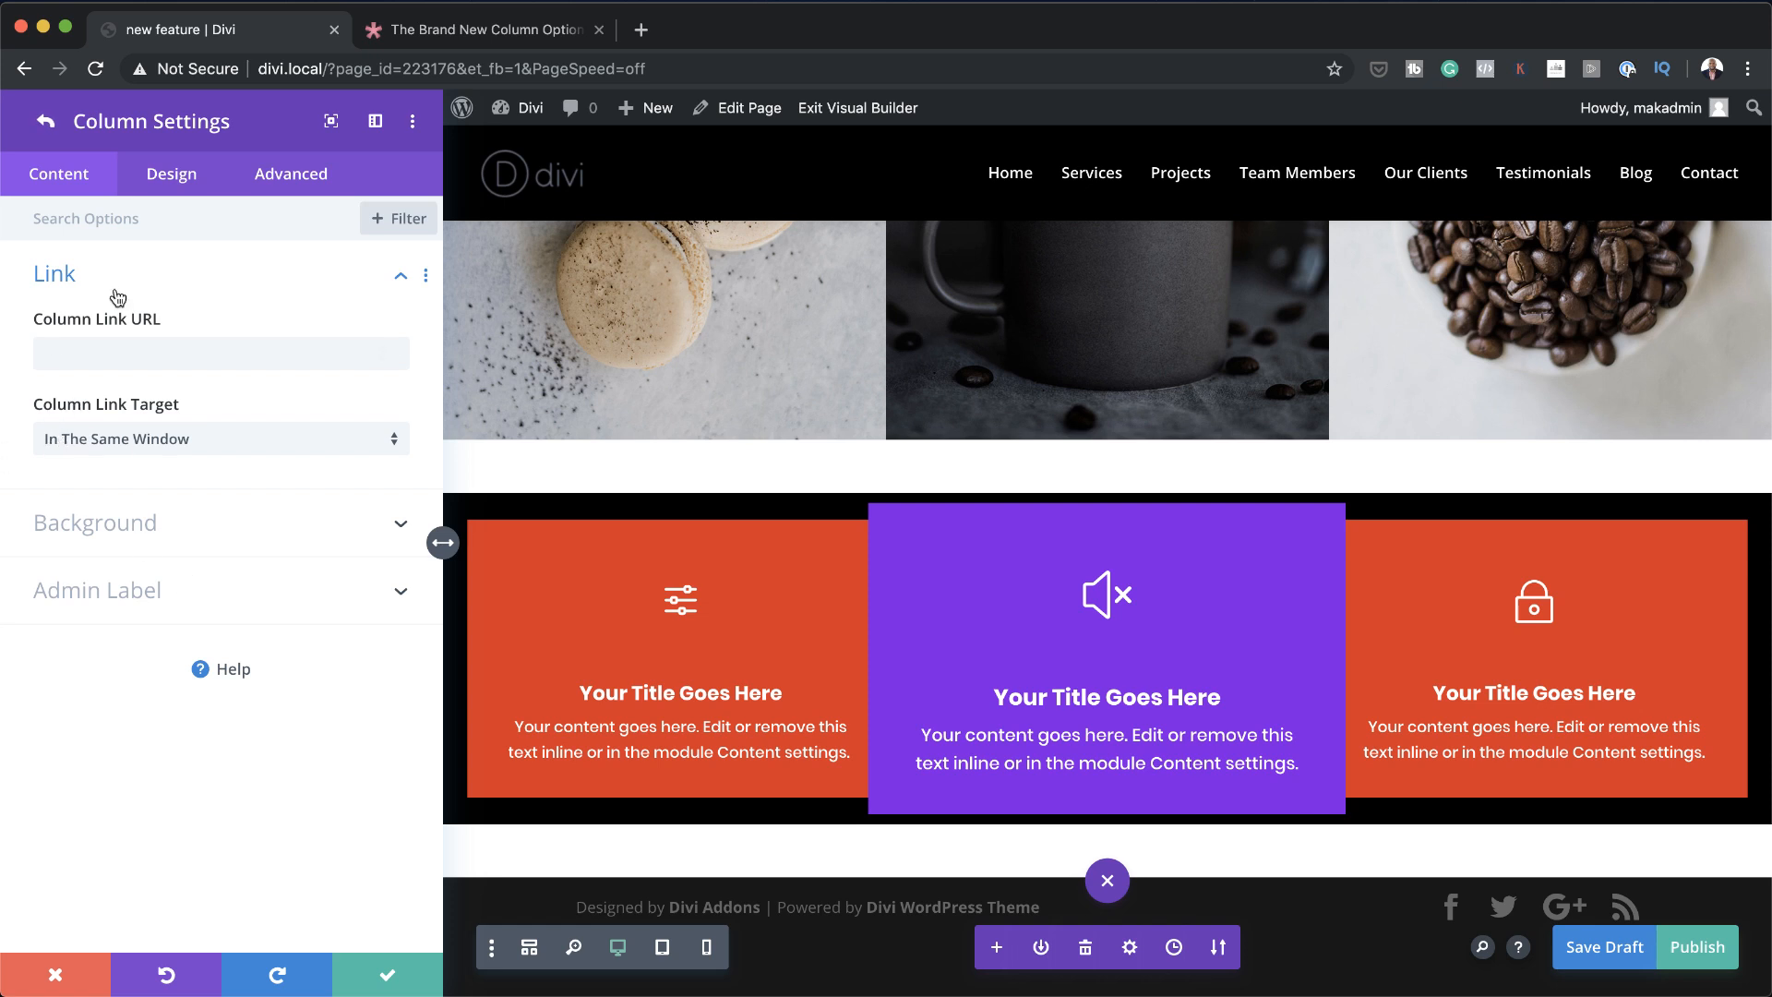
click(187, 188)
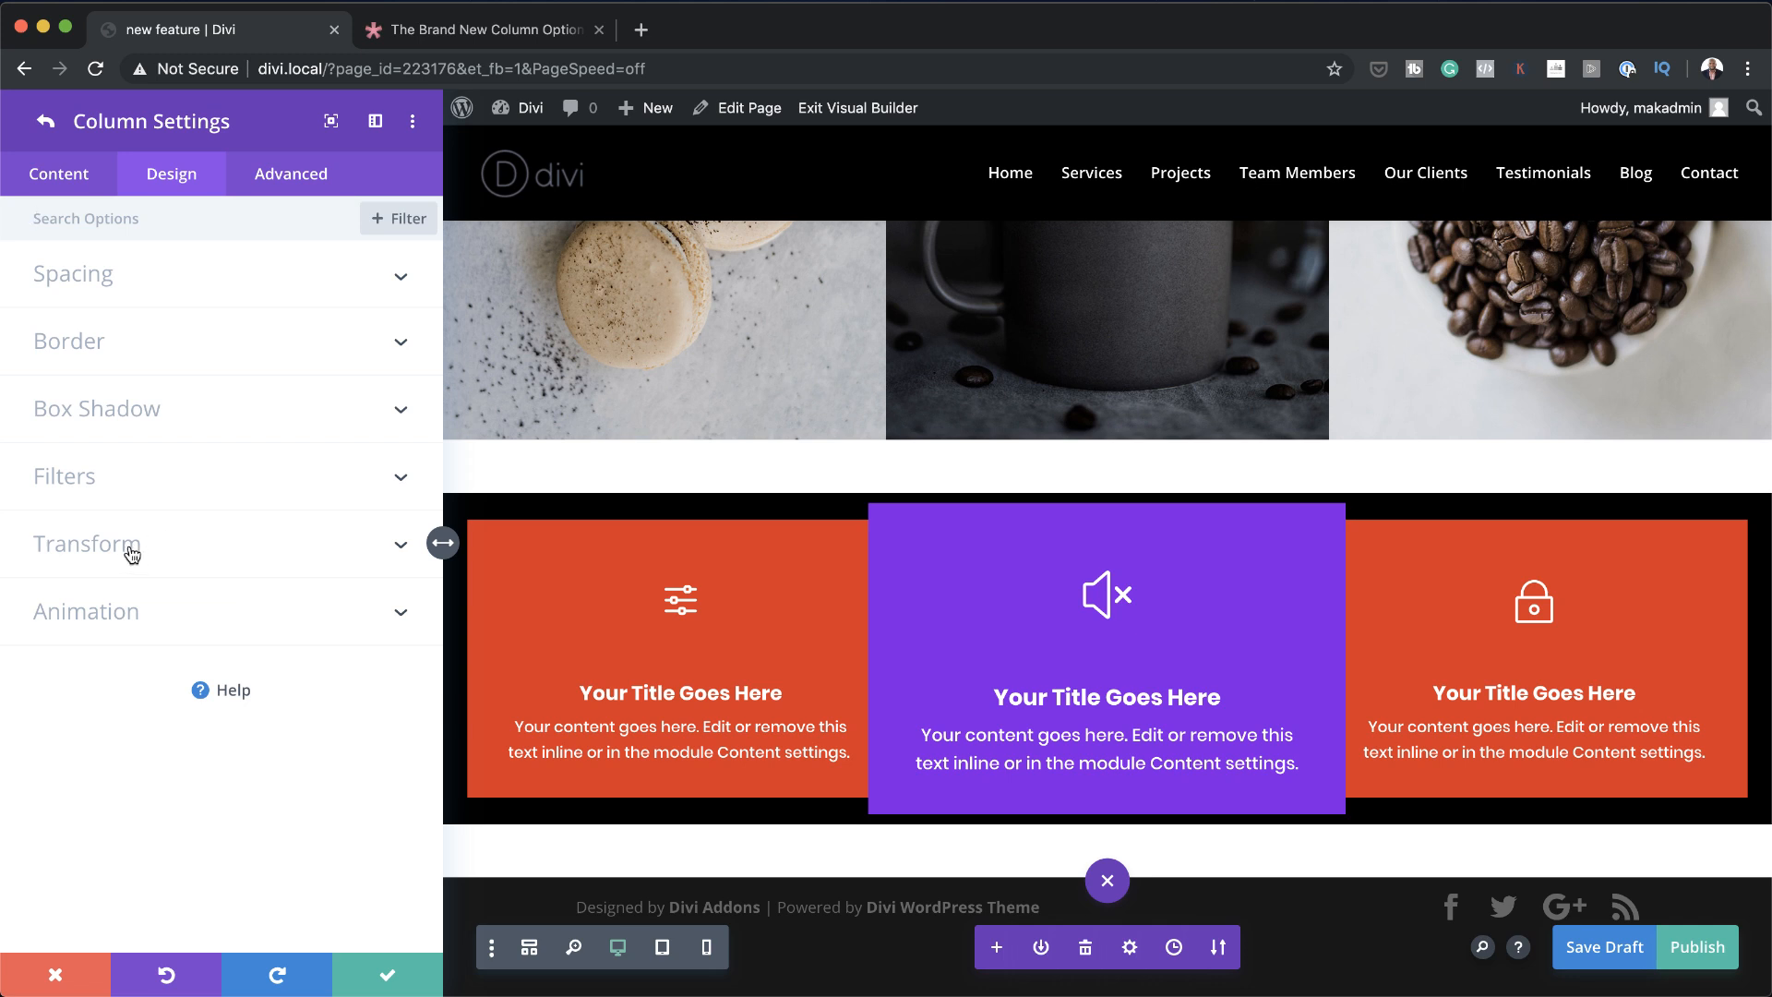
click(155, 348)
click(85, 329)
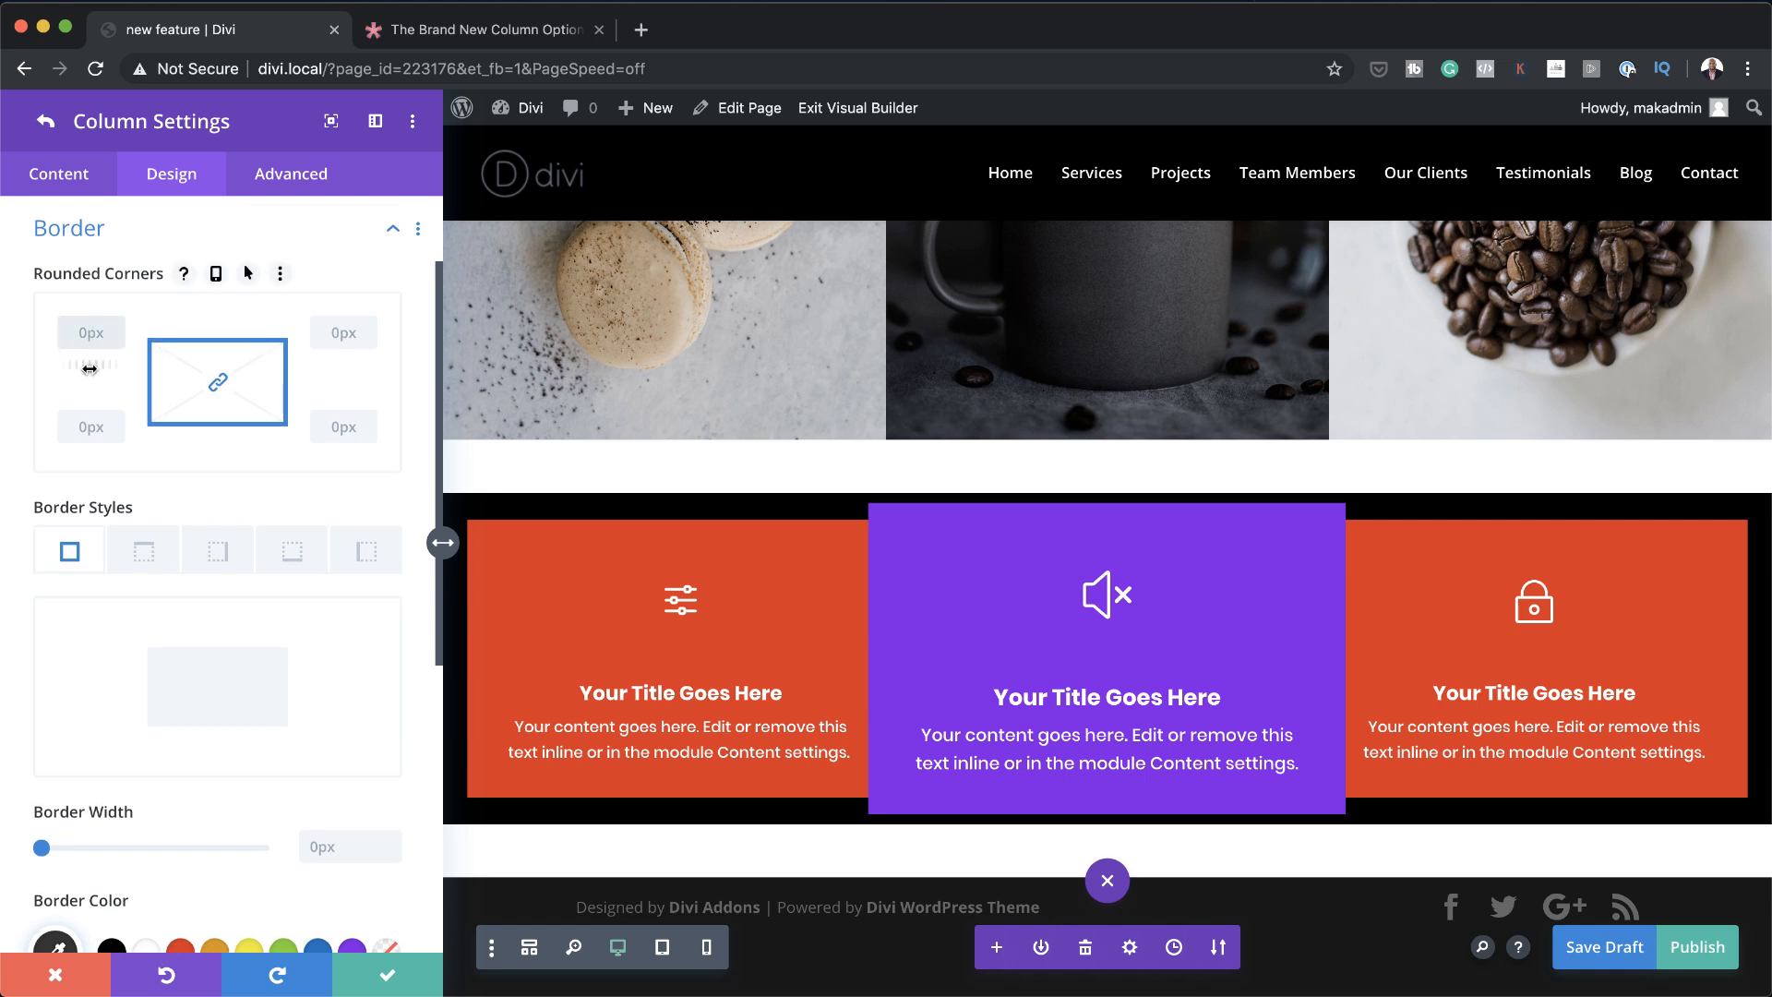
drag(89, 368, 115, 370)
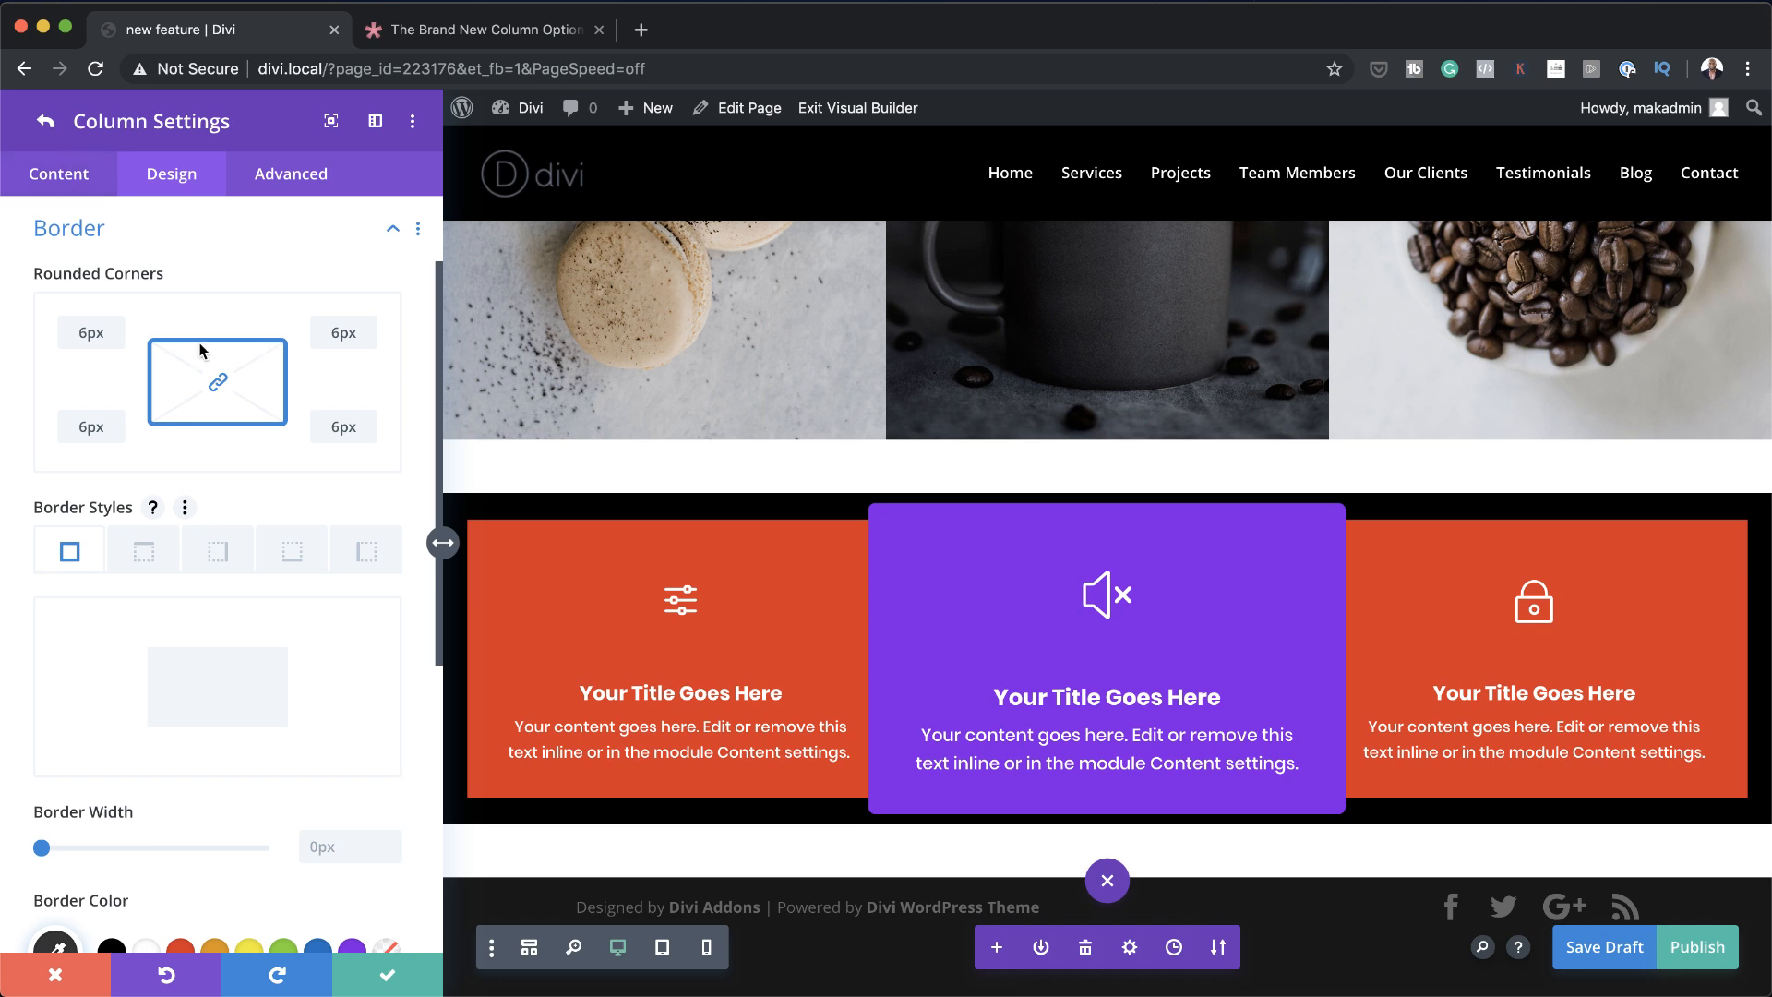
Set the purple column's padding to 44px at top and bottom and 37px at left and right
scroll(200, 350, up, 3)
click(76, 277)
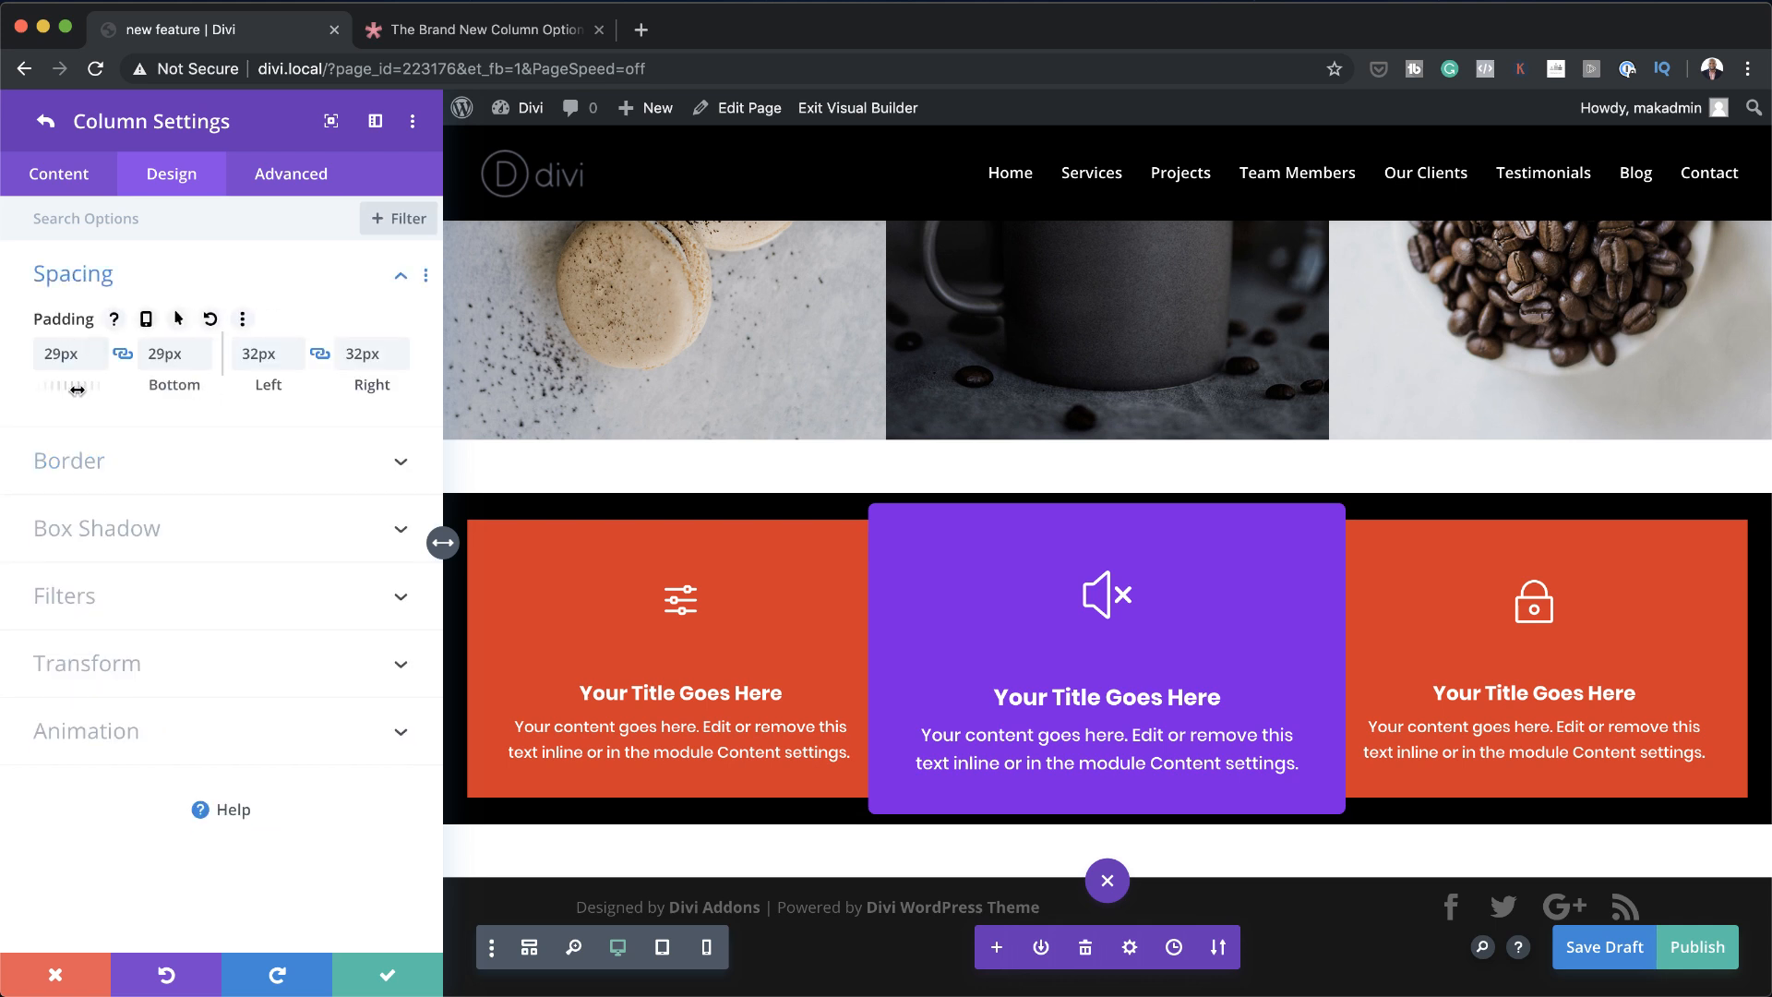
mouse_move(75, 383)
mouse_down()
mouse_move(112, 385)
mouse_move(98, 386)
mouse_up()
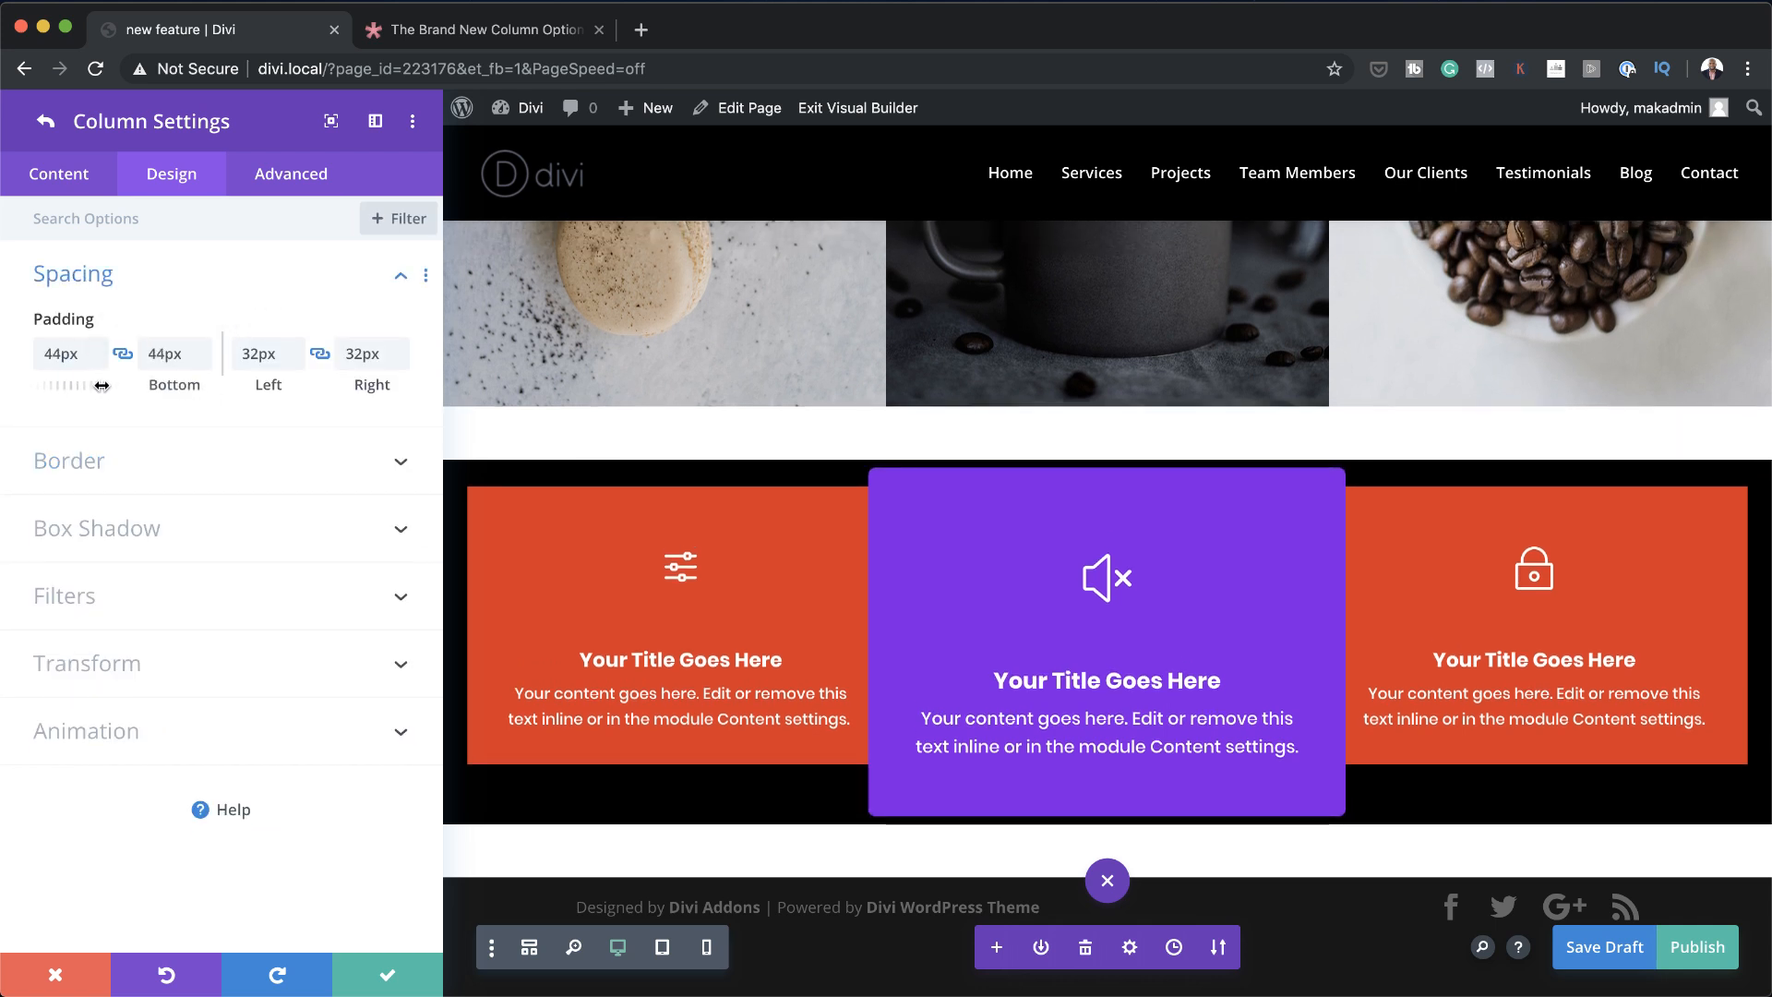
drag(289, 385, 285, 388)
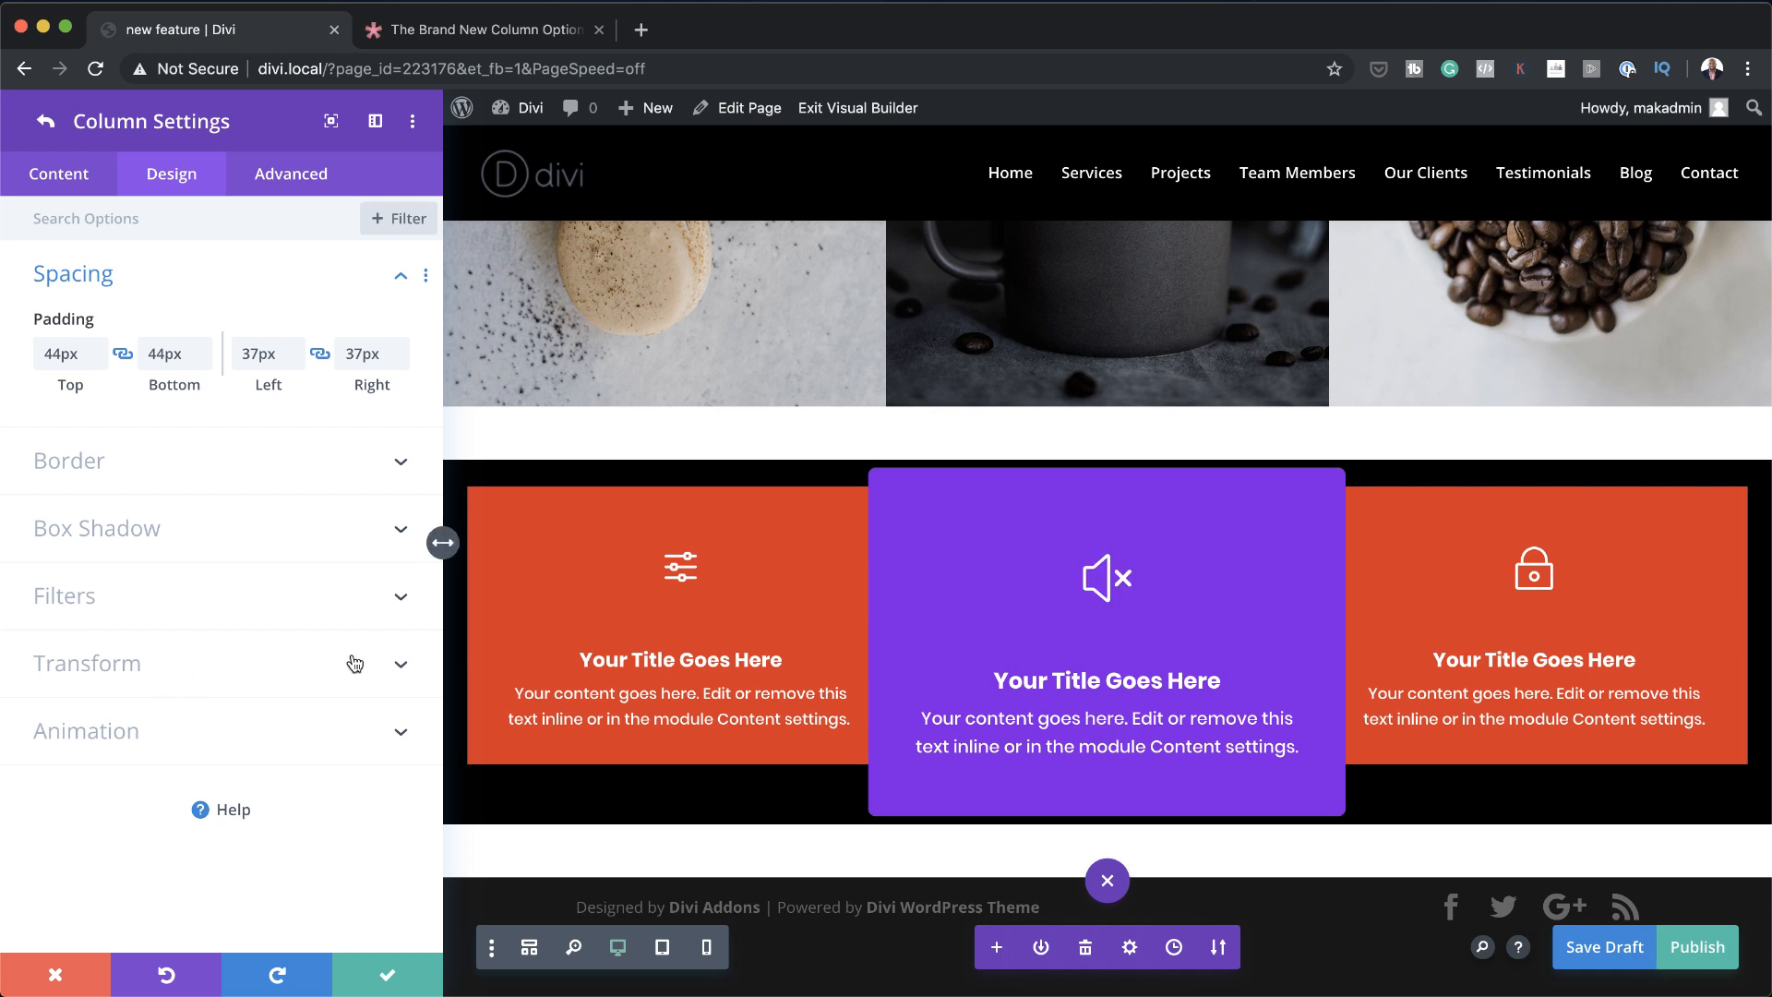
Enable hover transform options for the purple column and set its hover scale to 122%
click(140, 675)
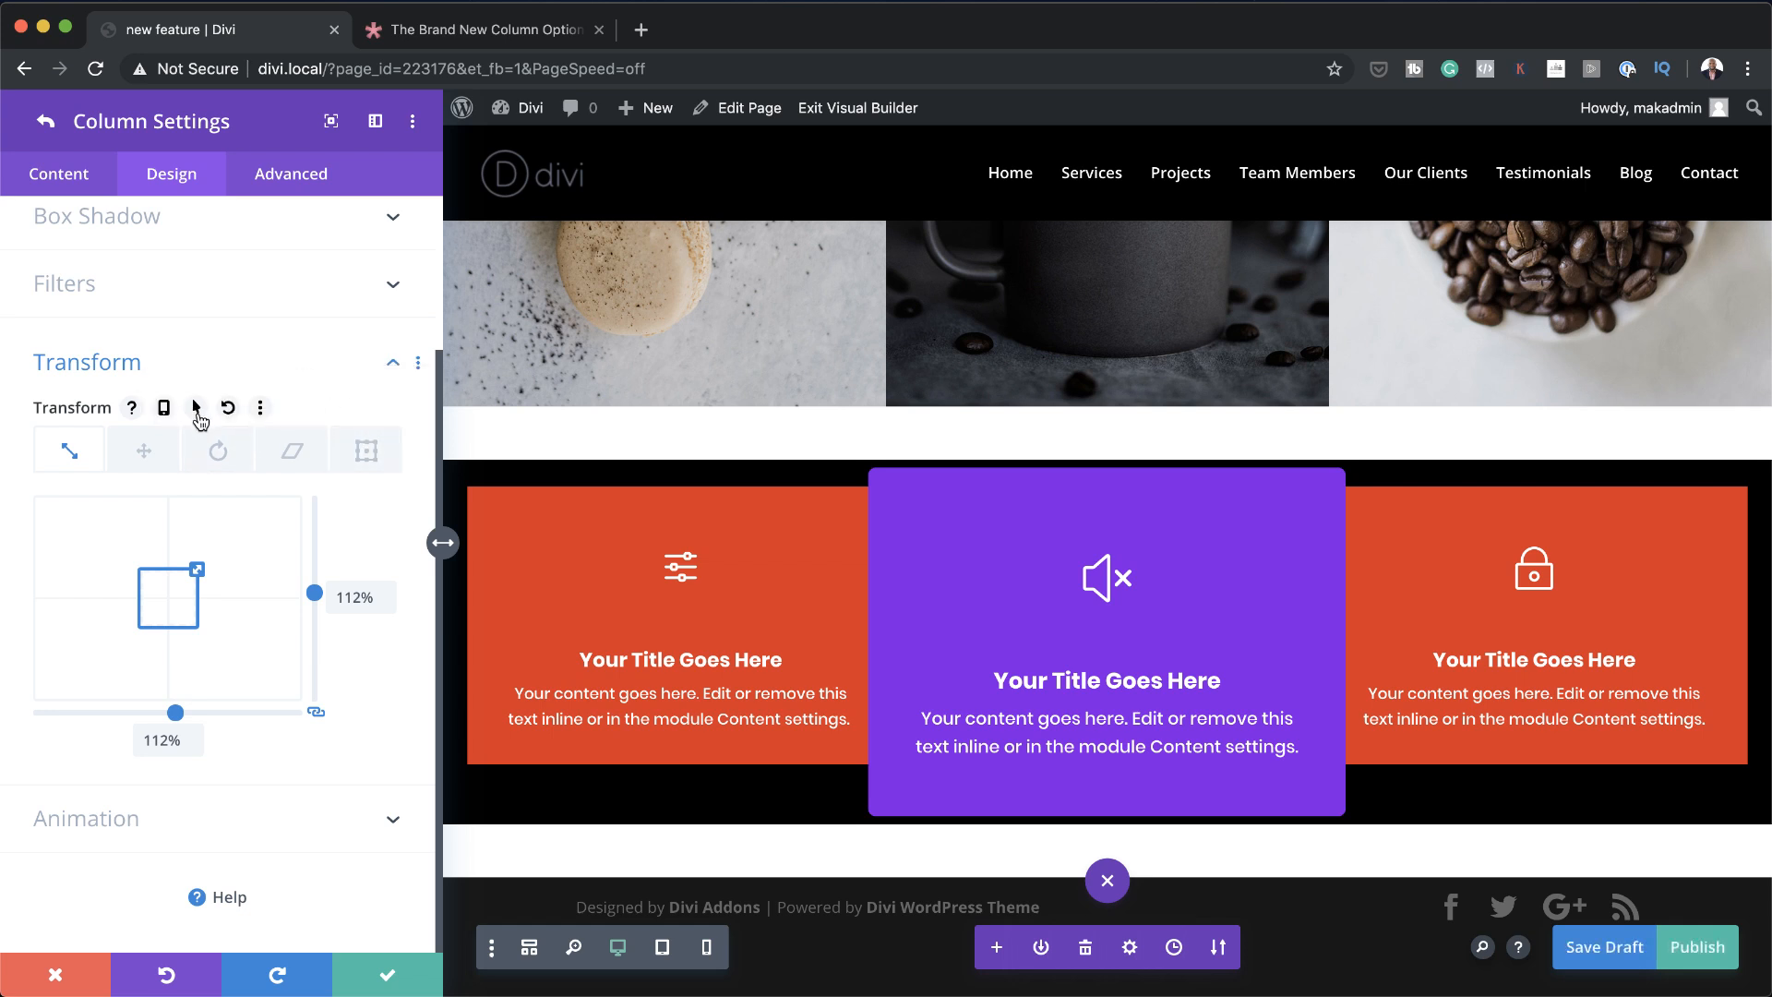
click(196, 408)
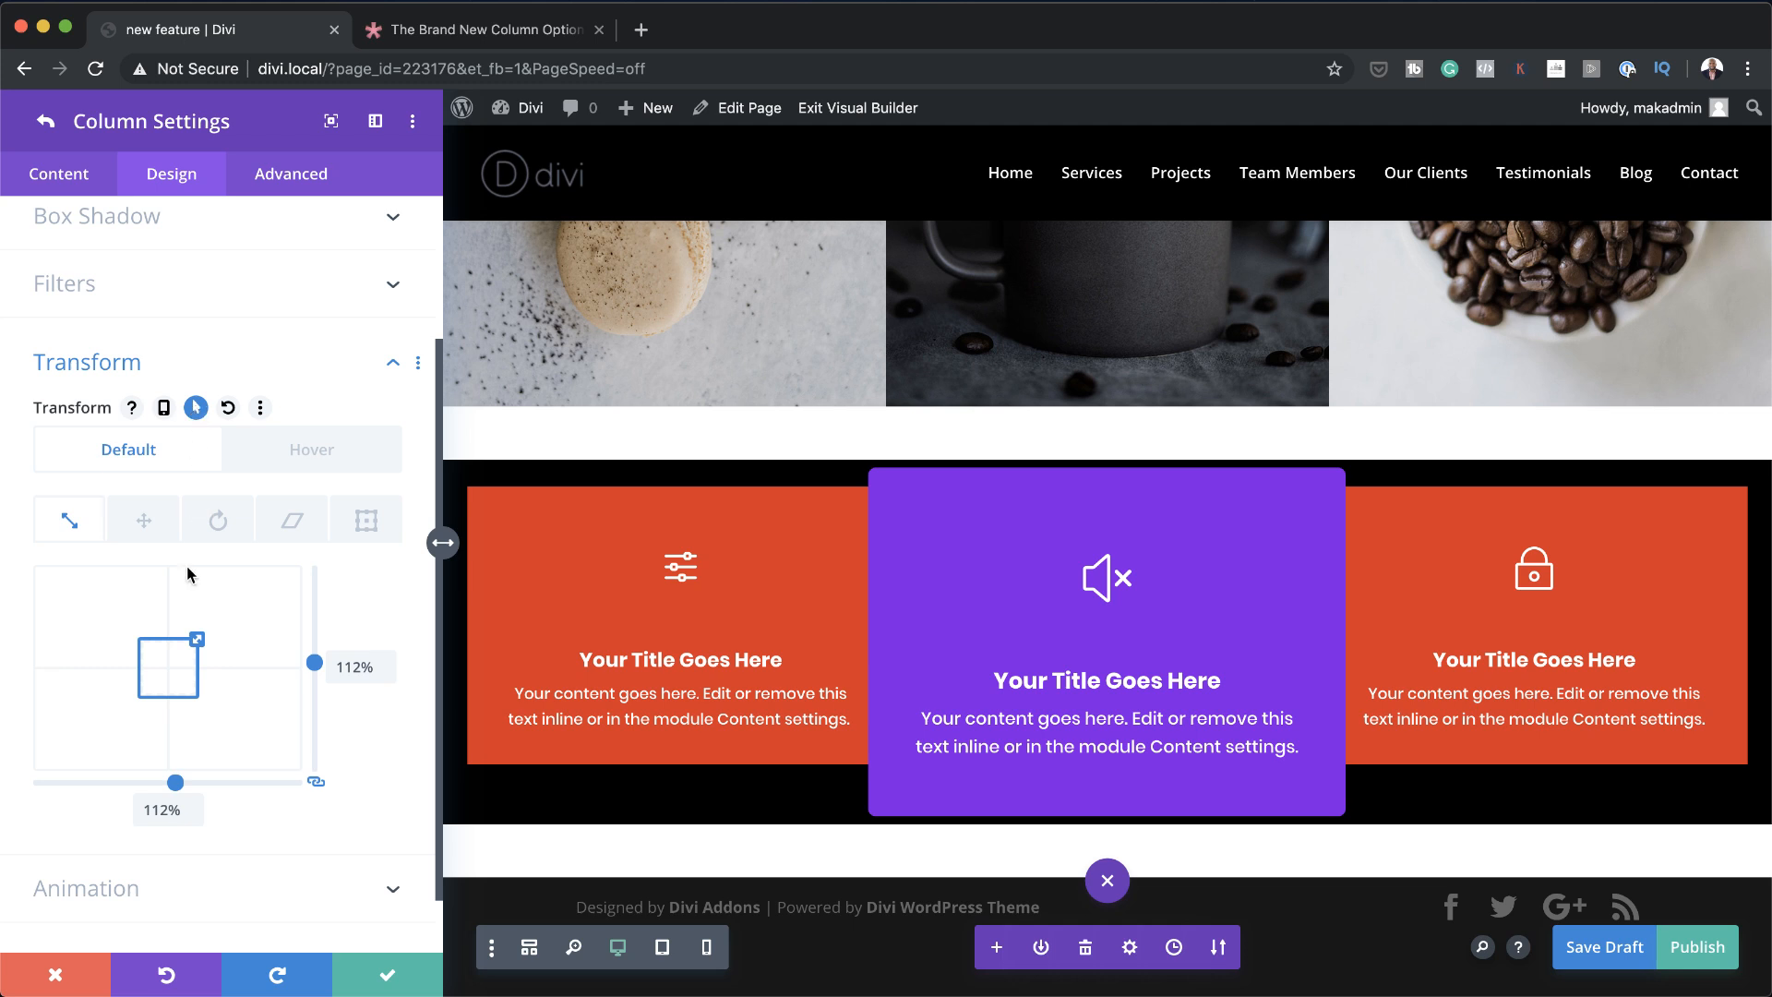
click(332, 462)
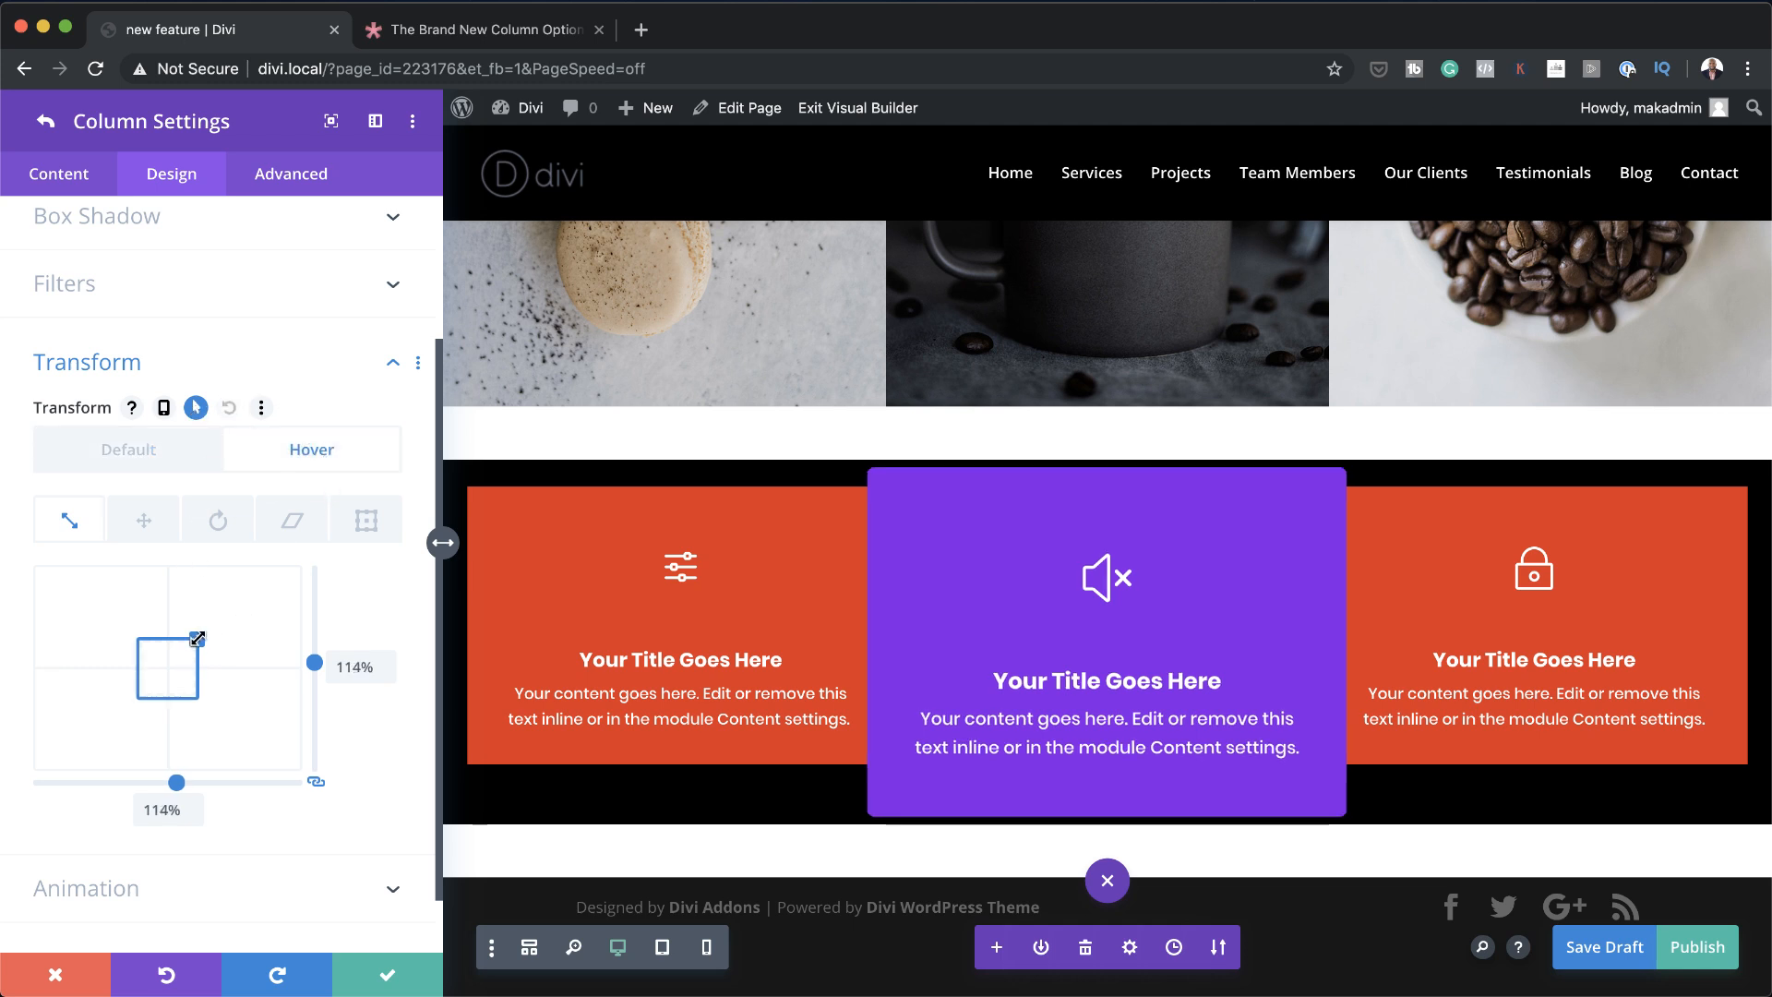
drag(196, 637, 199, 636)
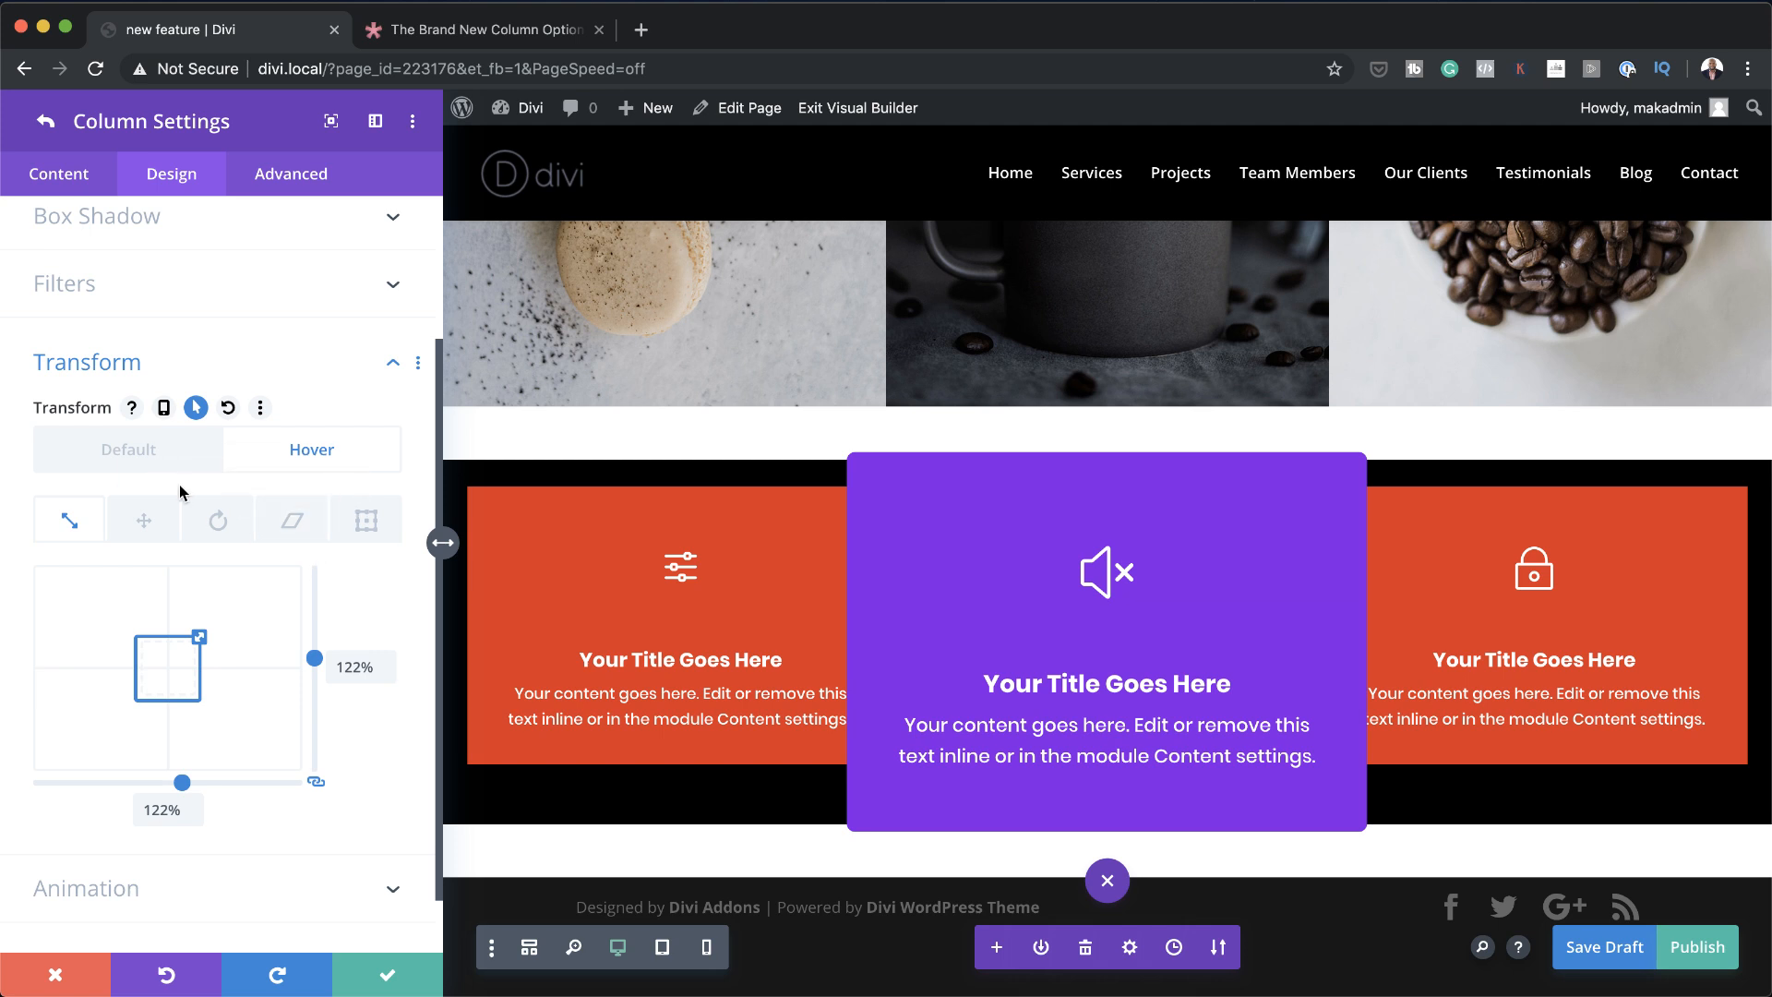
scroll(267, 755, down, 1)
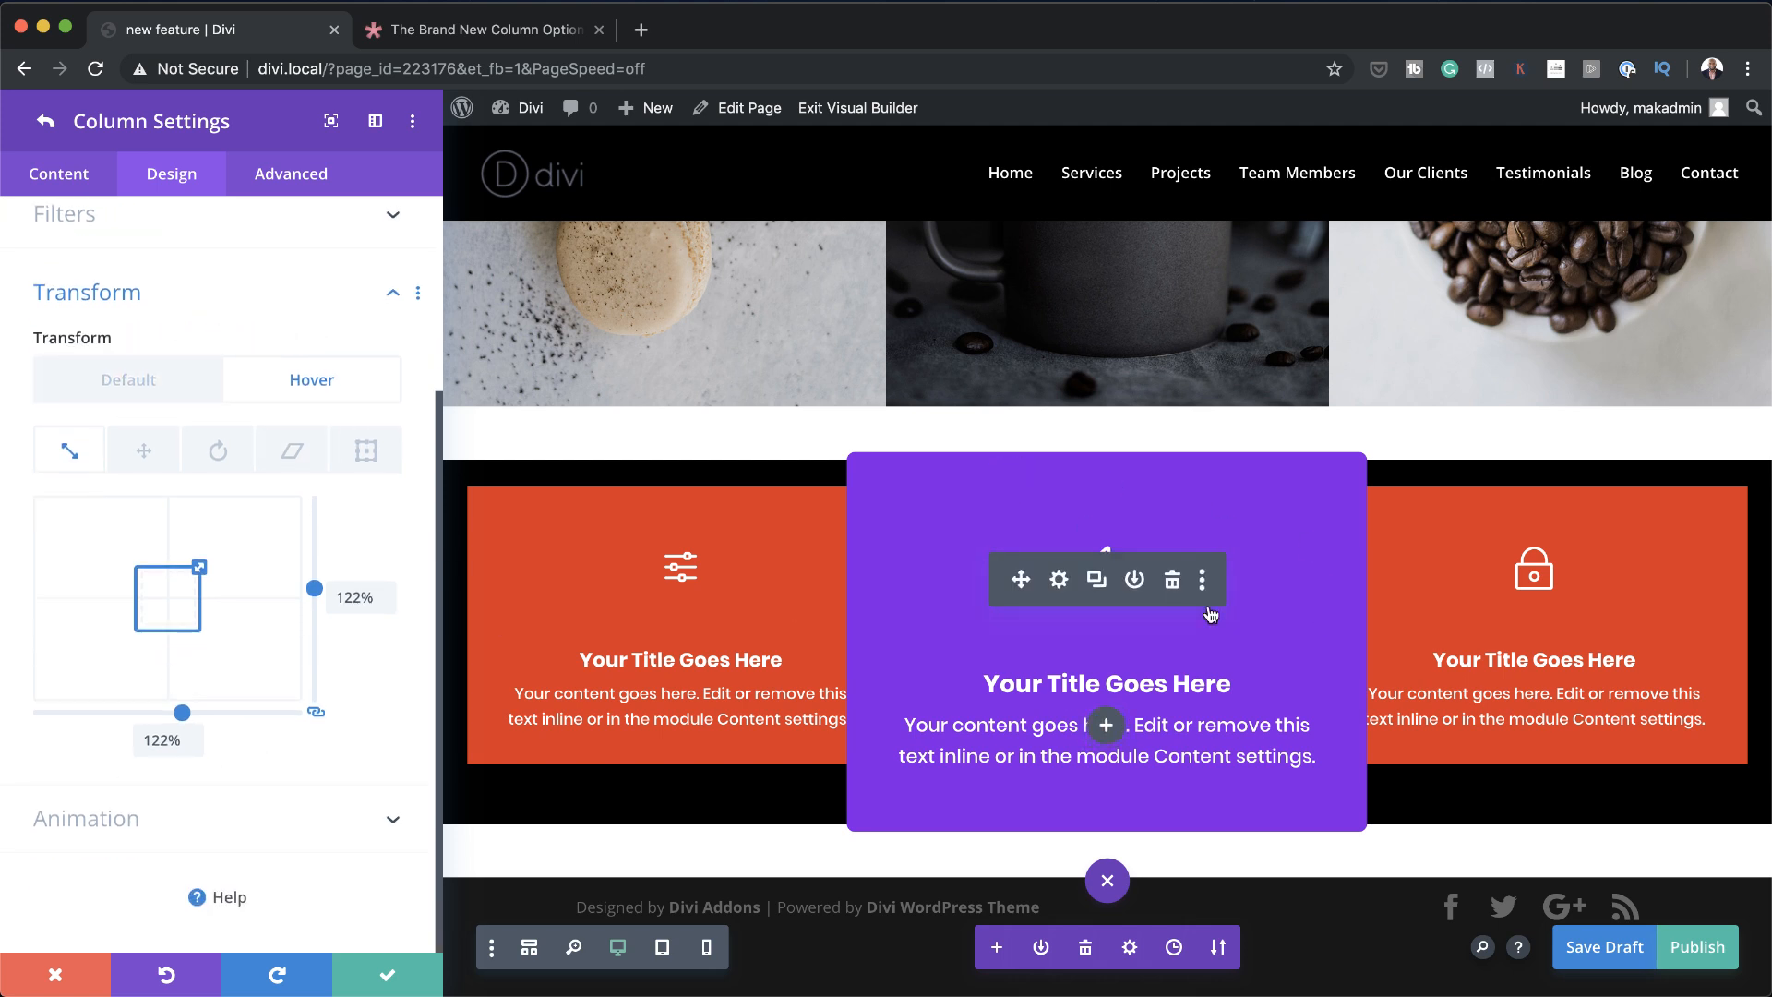
Compare the purple column's default and hover transform states by switching between them repeatedly
click(148, 383)
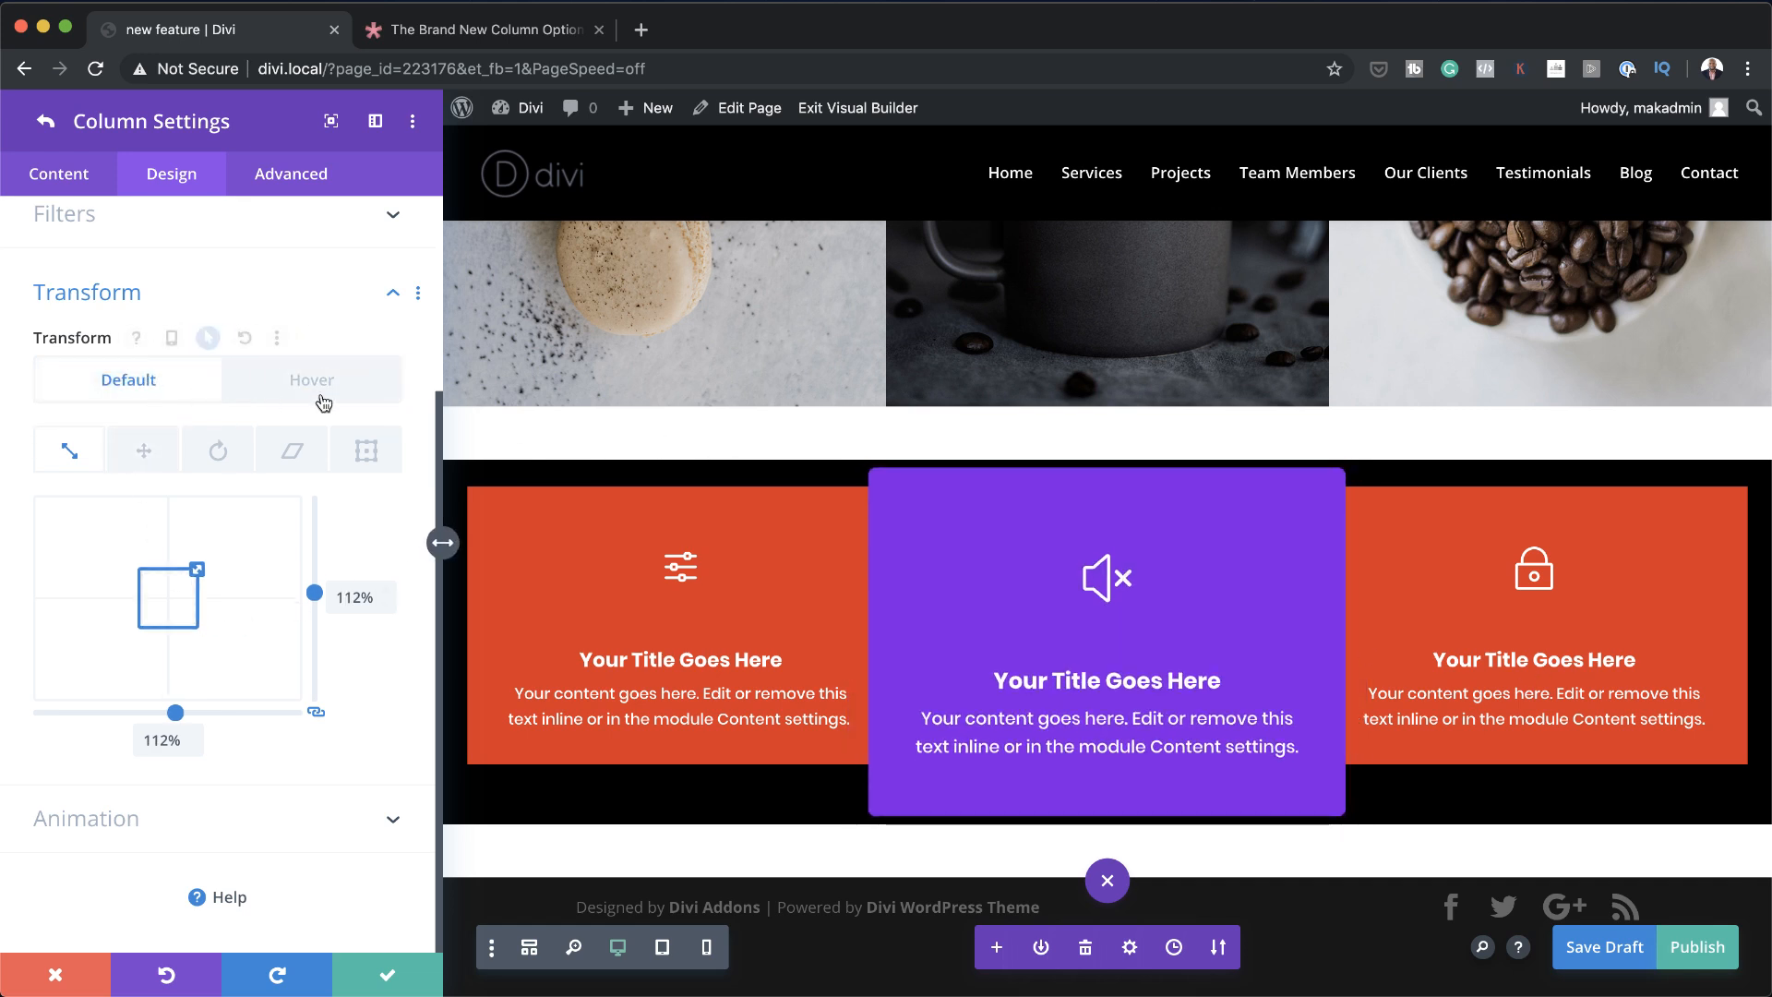
click(312, 391)
click(185, 387)
click(296, 391)
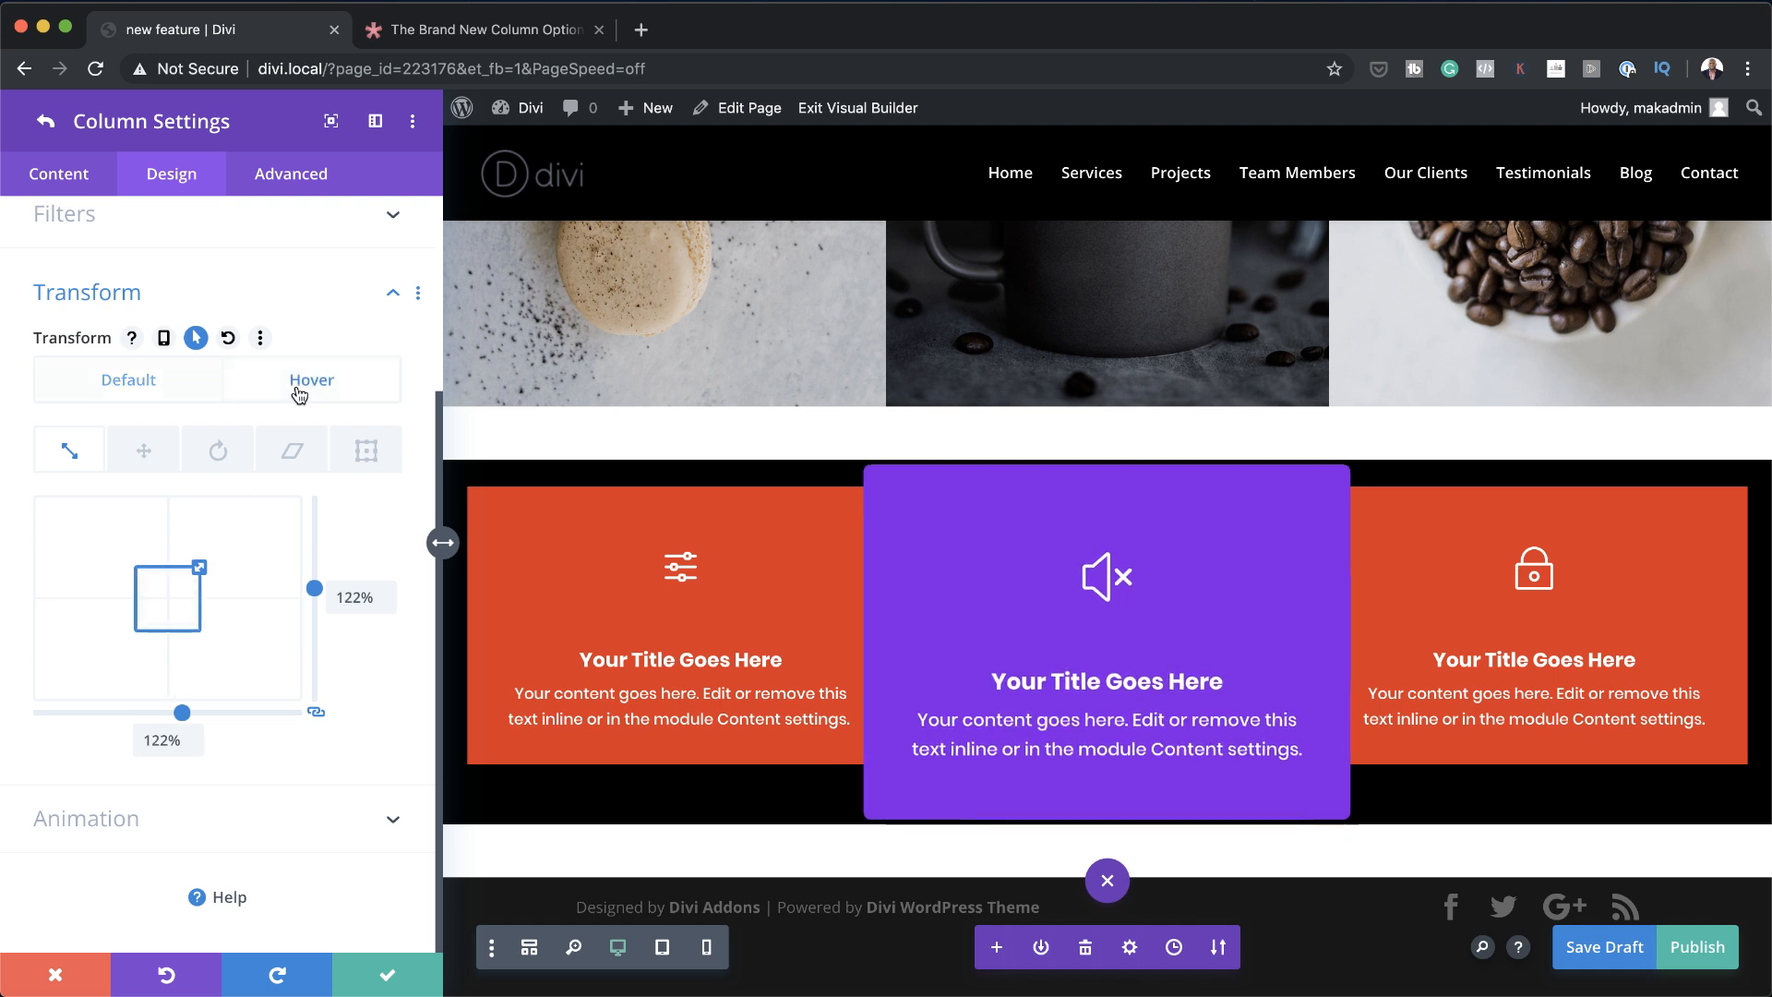
click(184, 388)
click(323, 384)
click(162, 390)
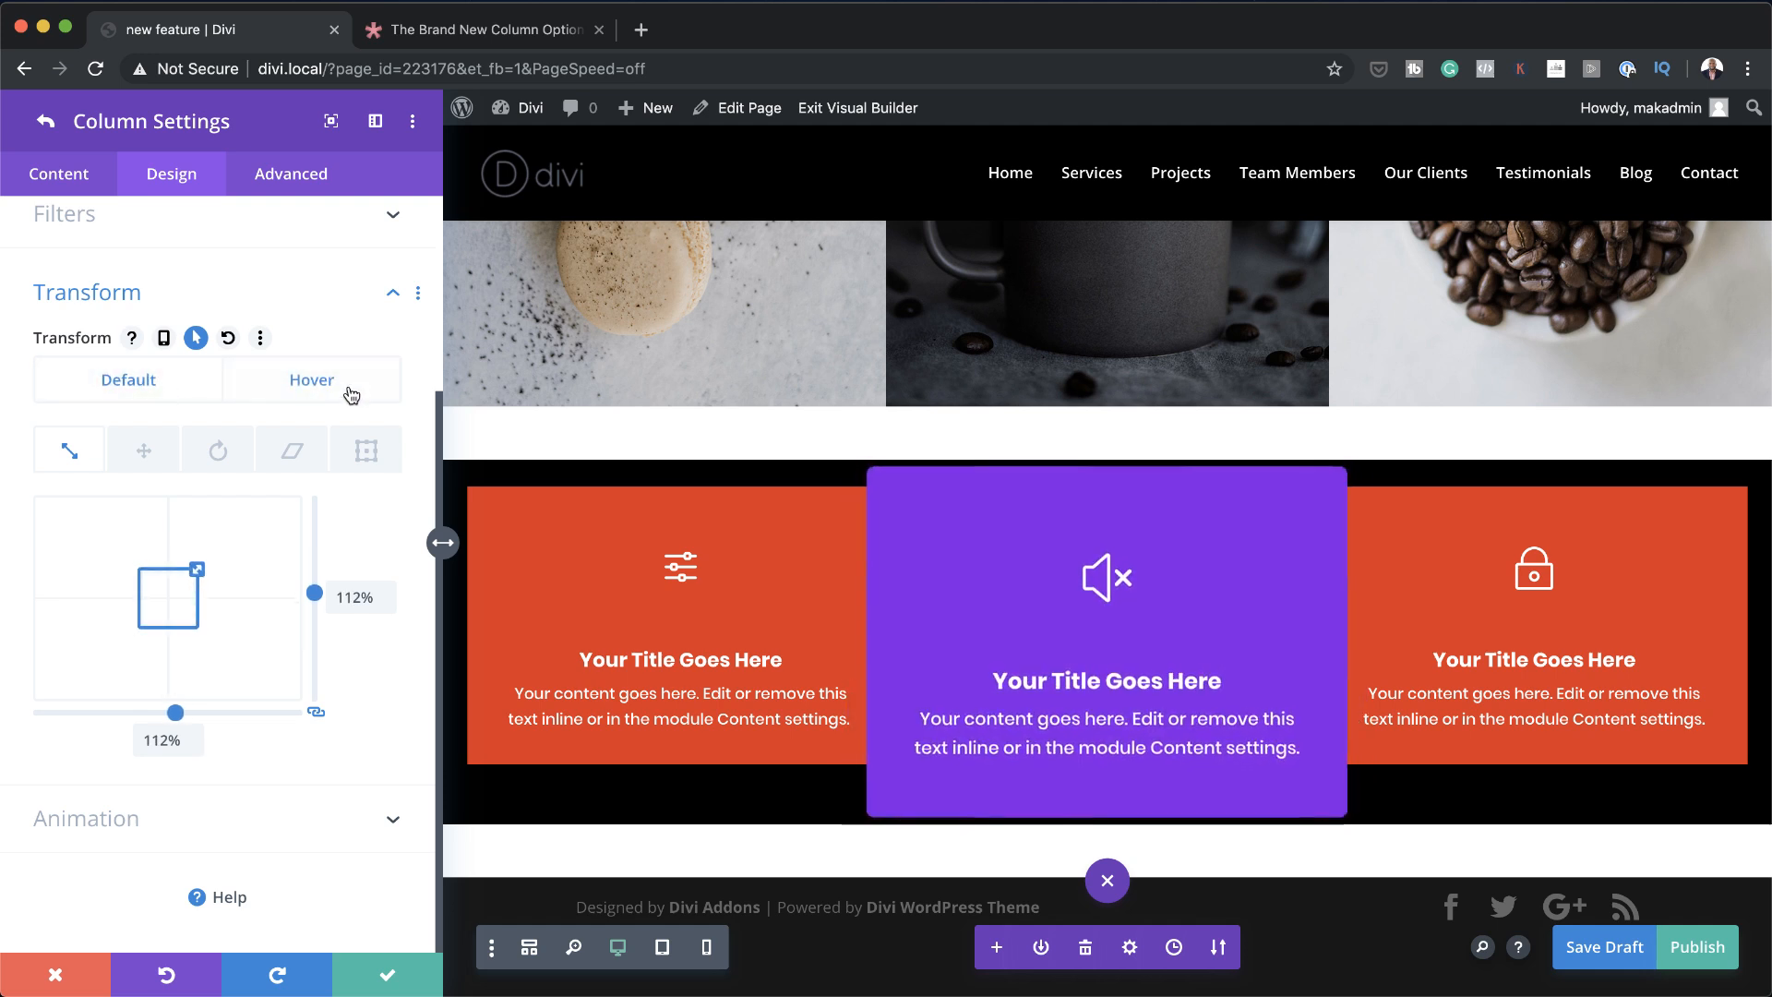
click(349, 394)
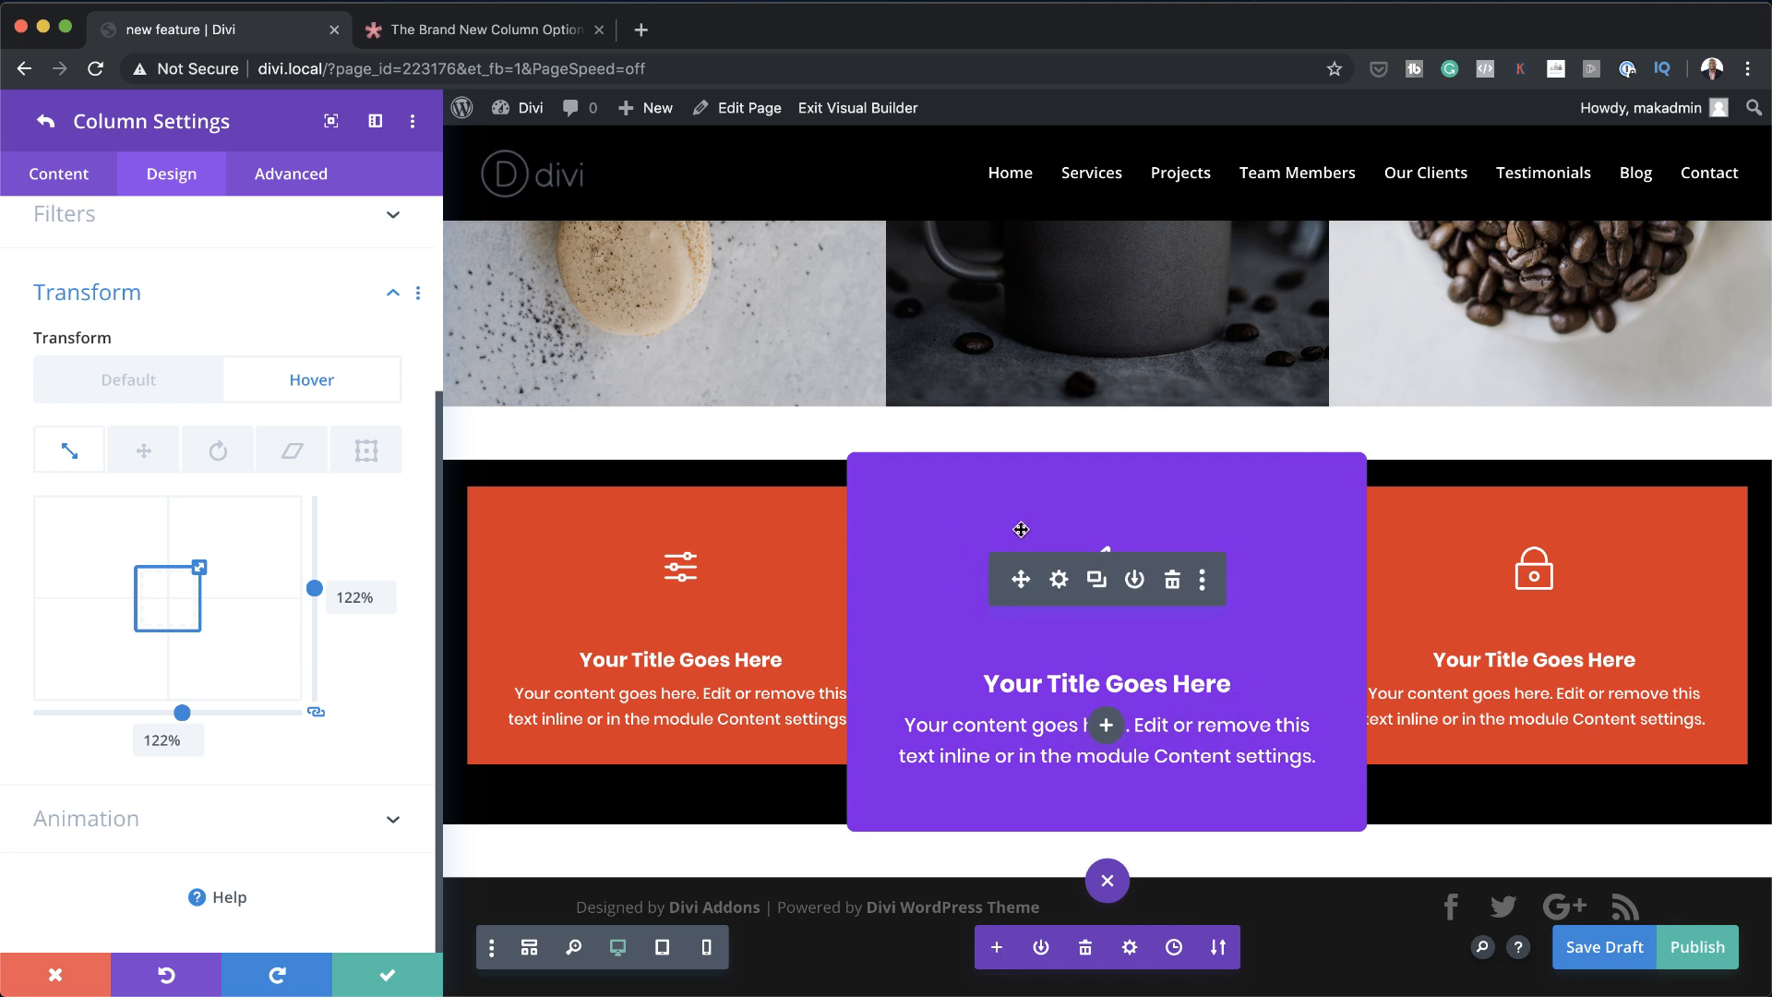
Link the purple column to the open Elegant Themes blog post about the new Divi column options, with the link target In The New Tab
click(57, 182)
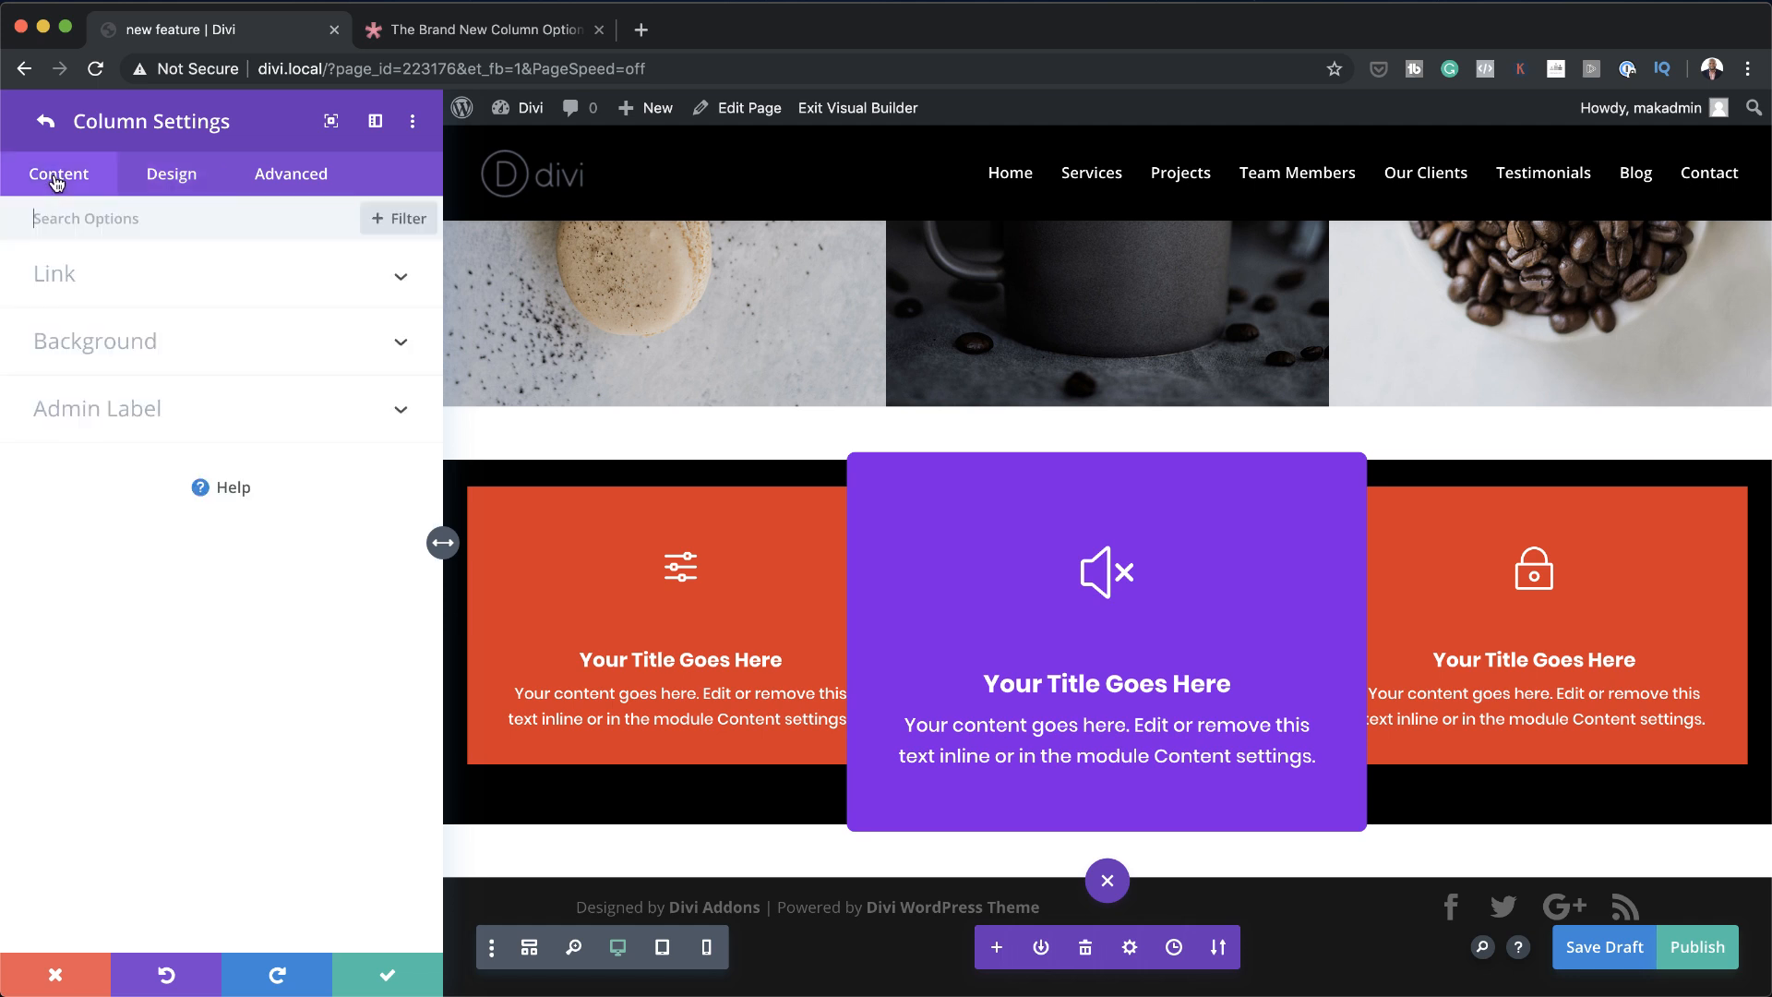
click(46, 122)
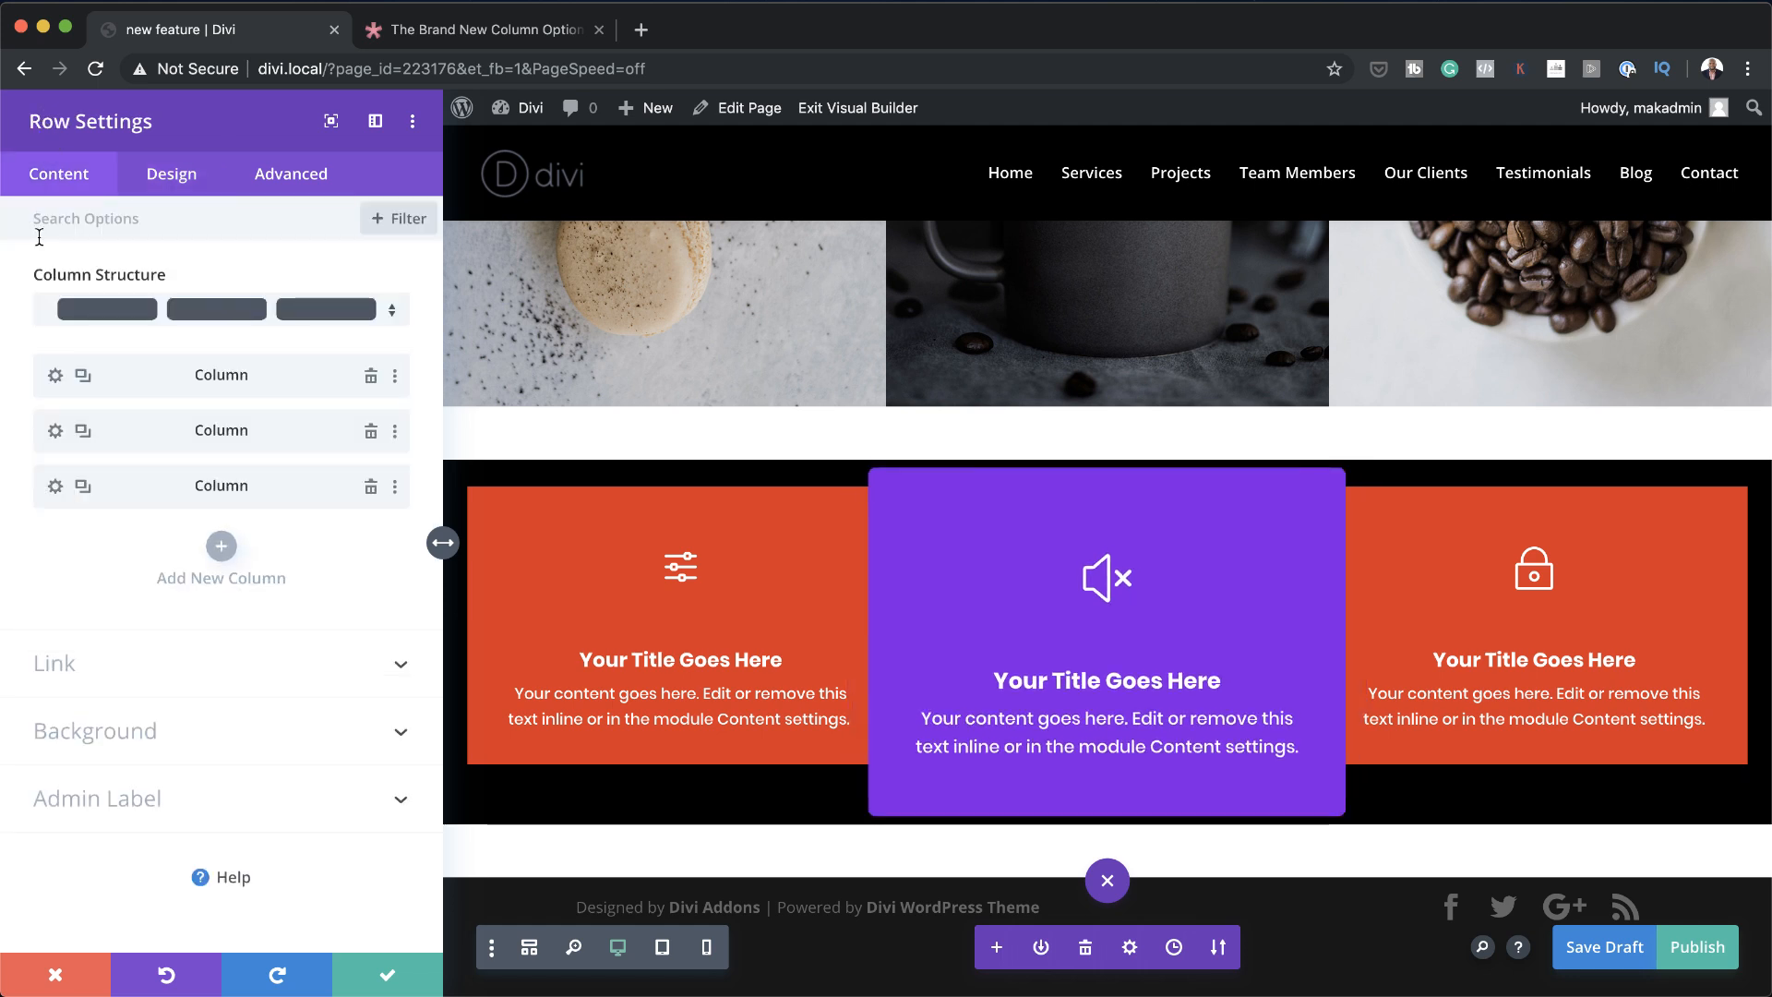
click(56, 432)
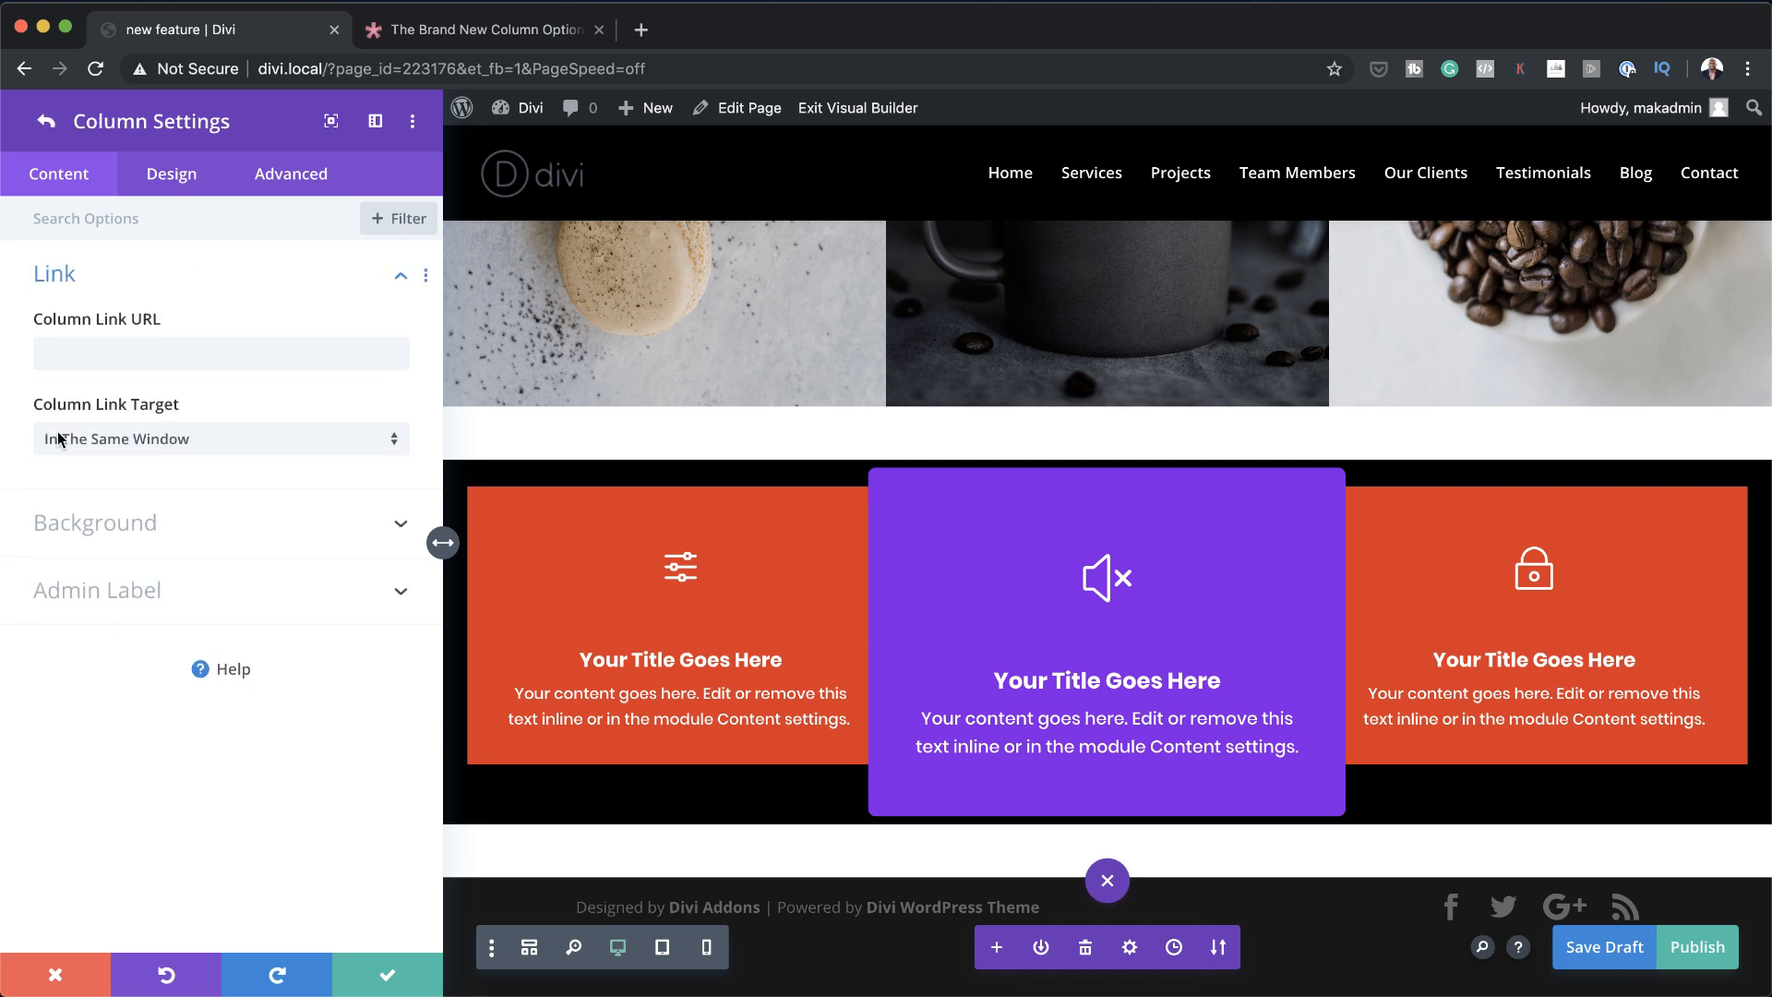
click(91, 358)
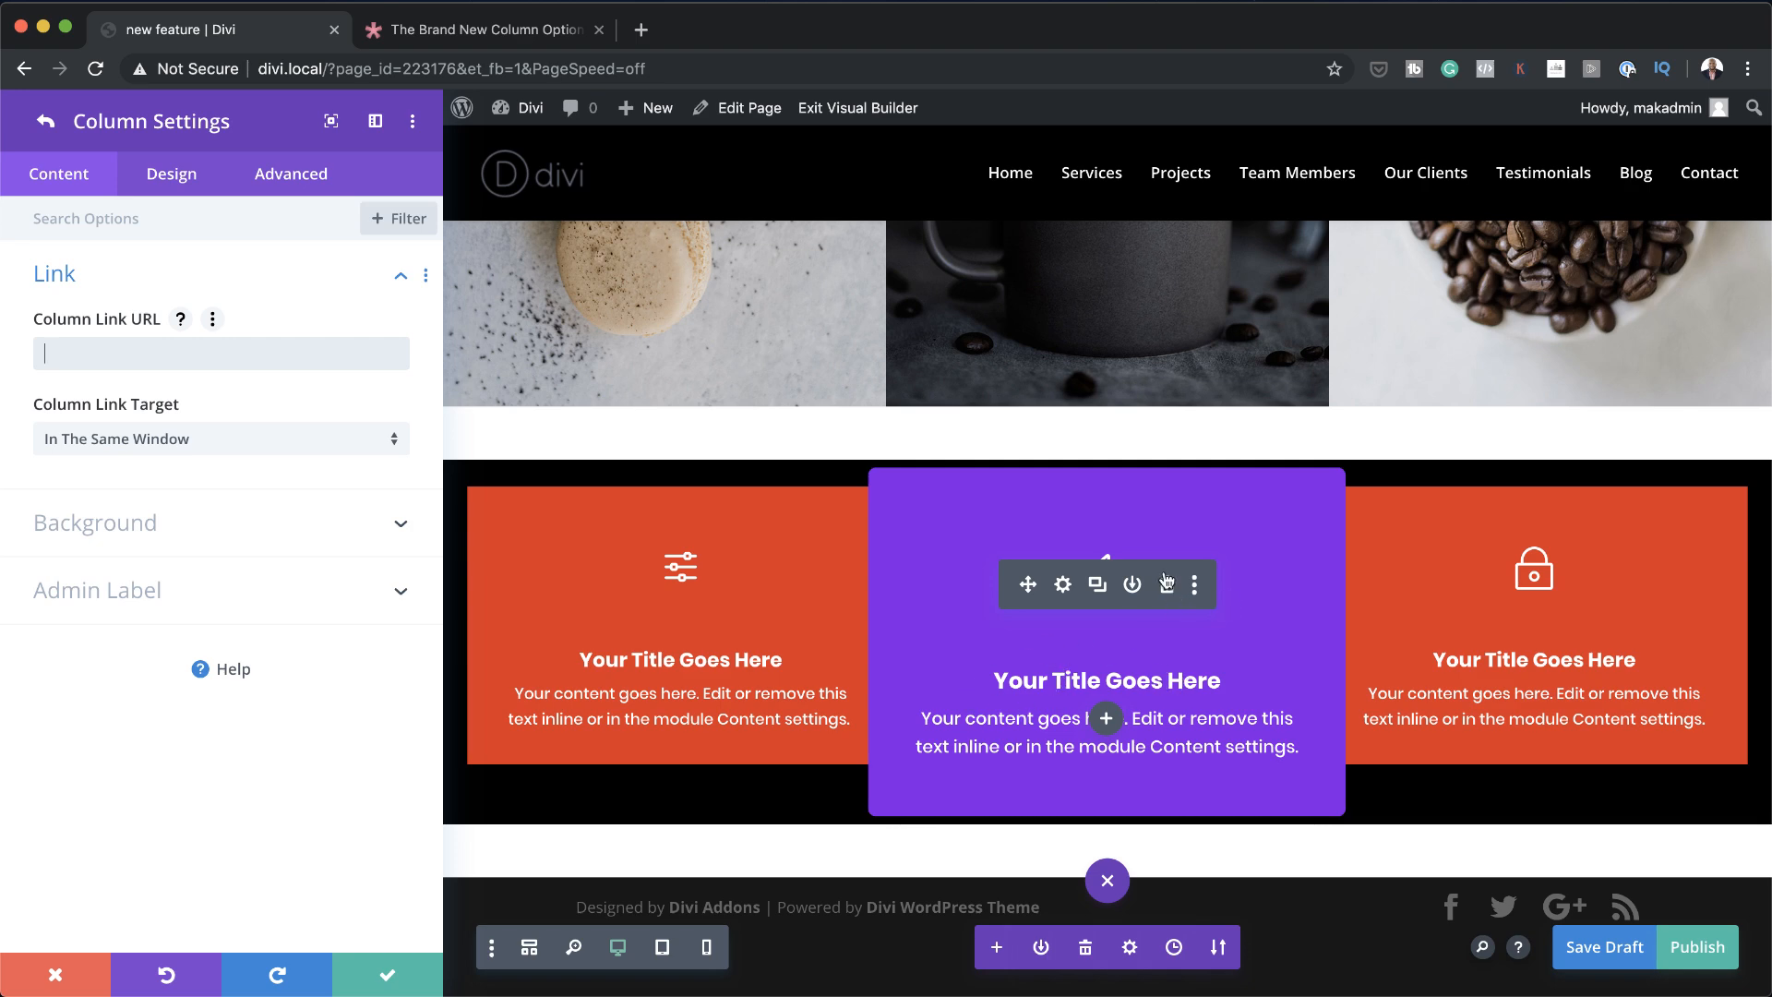
click(518, 35)
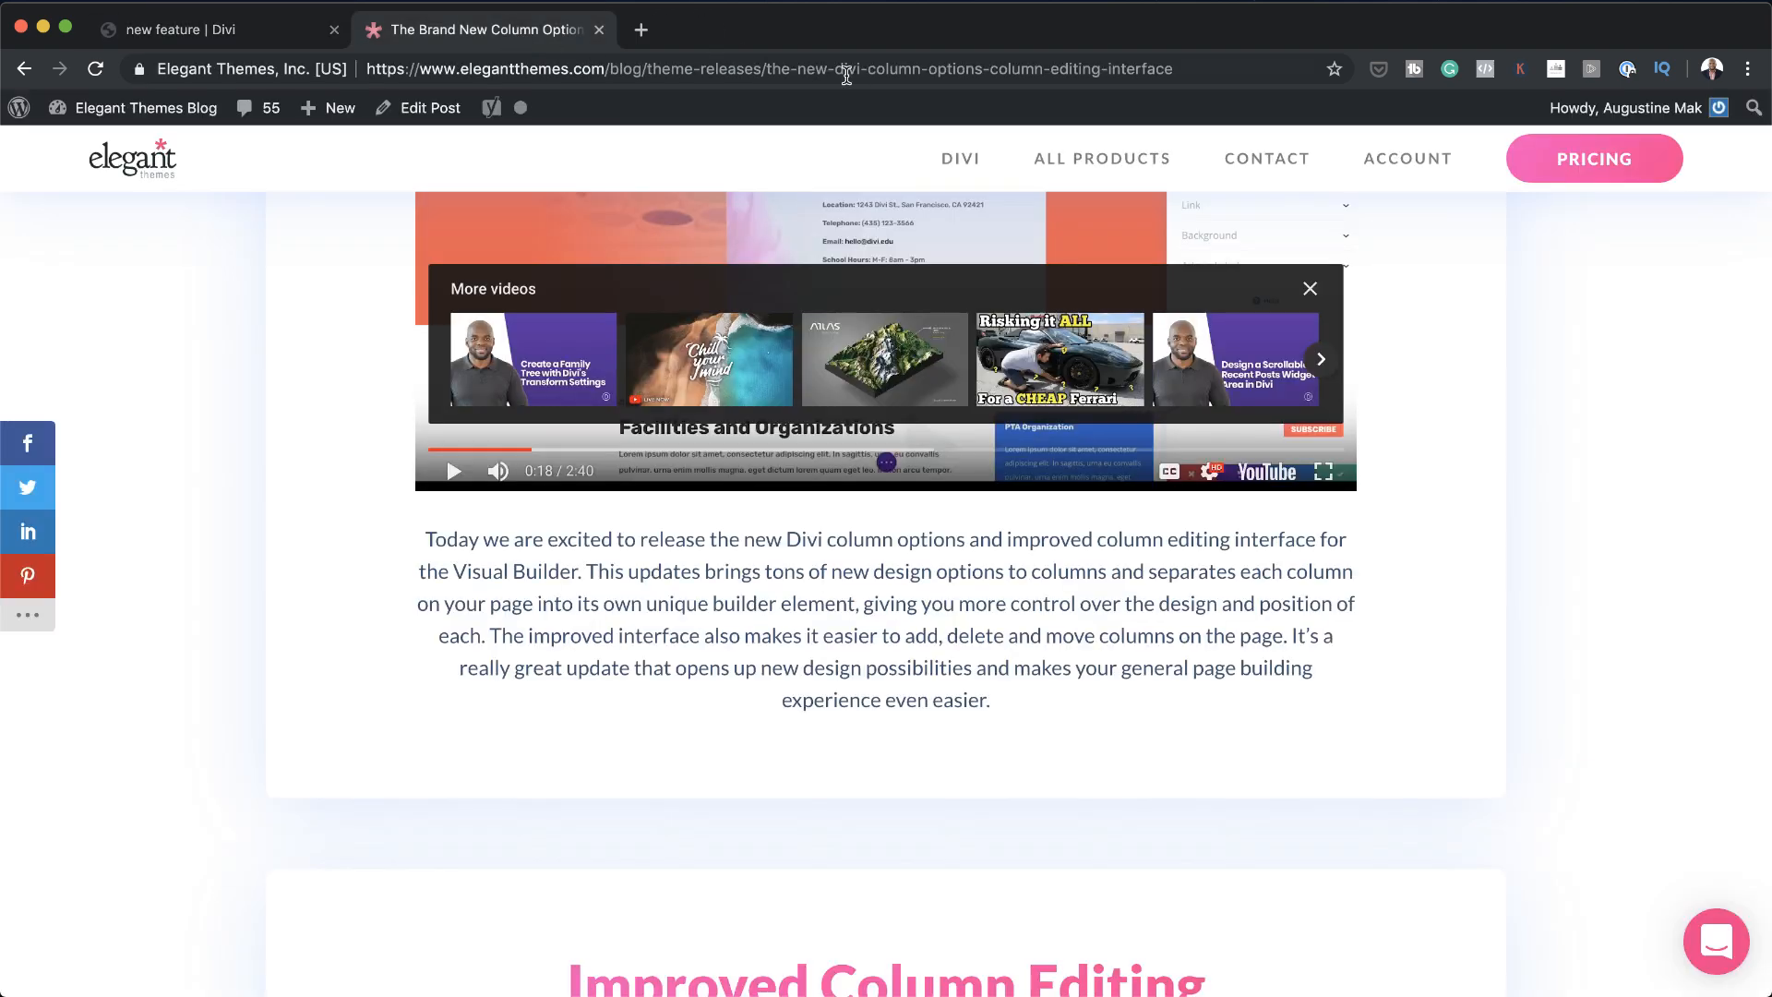
click(979, 71)
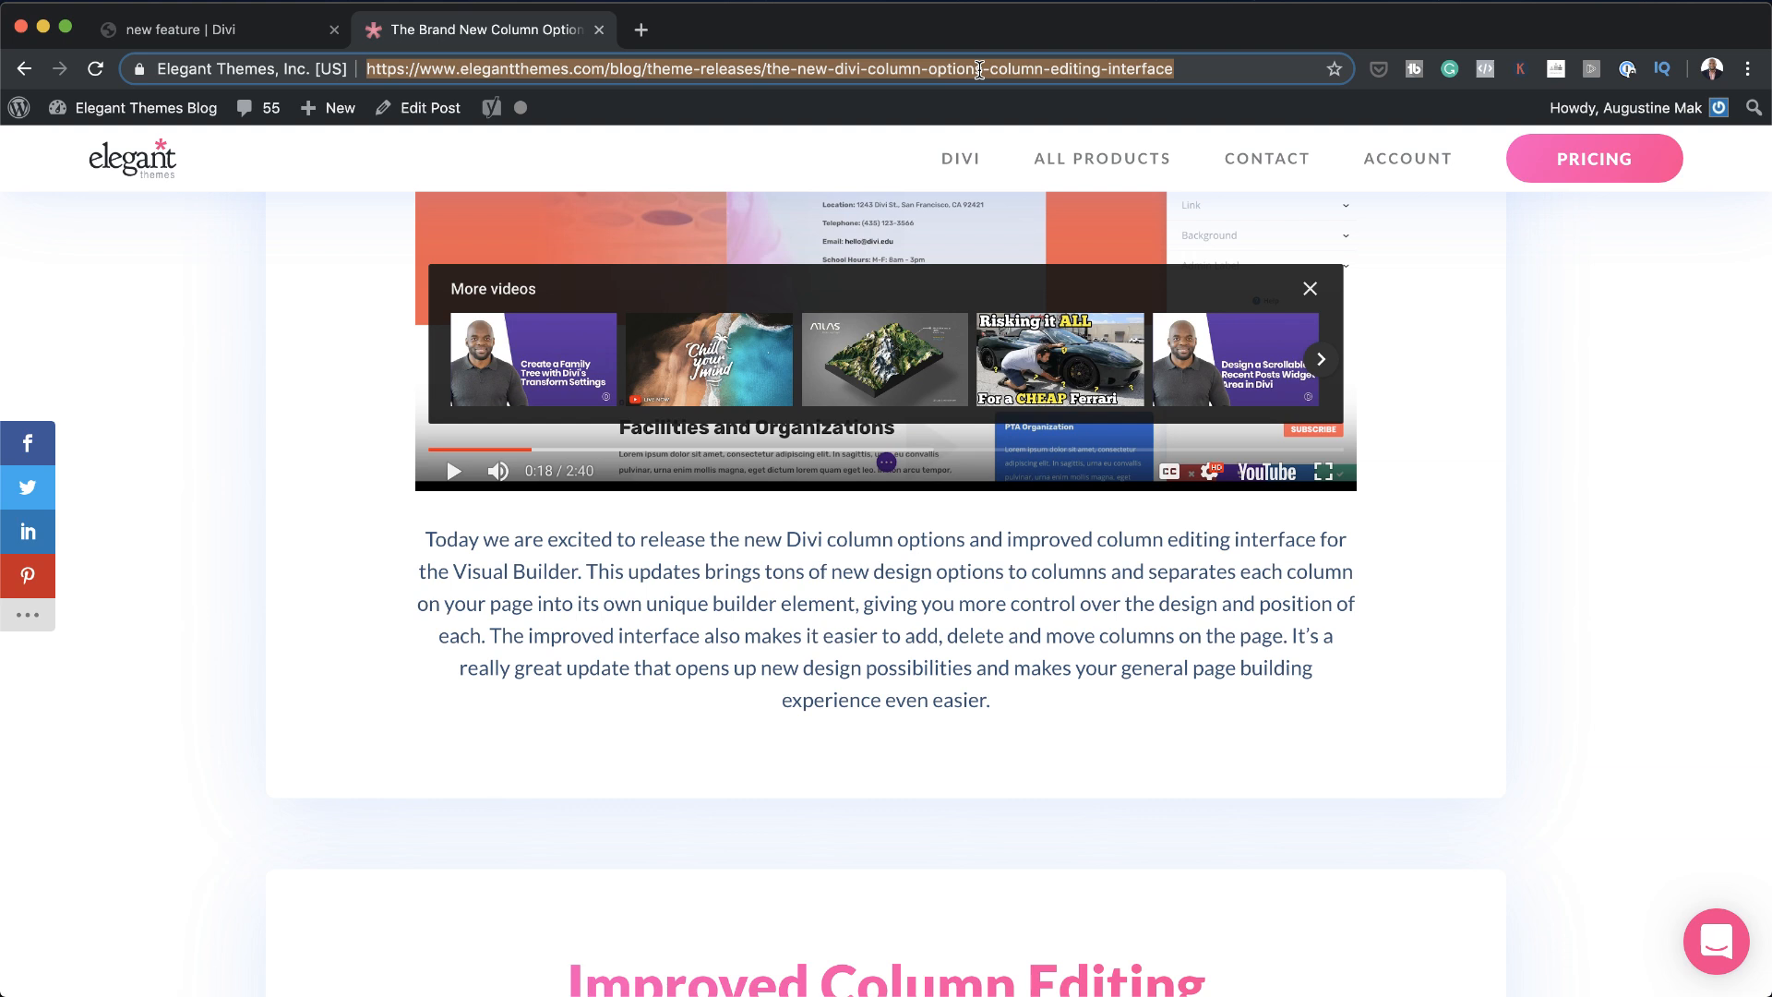
click(254, 27)
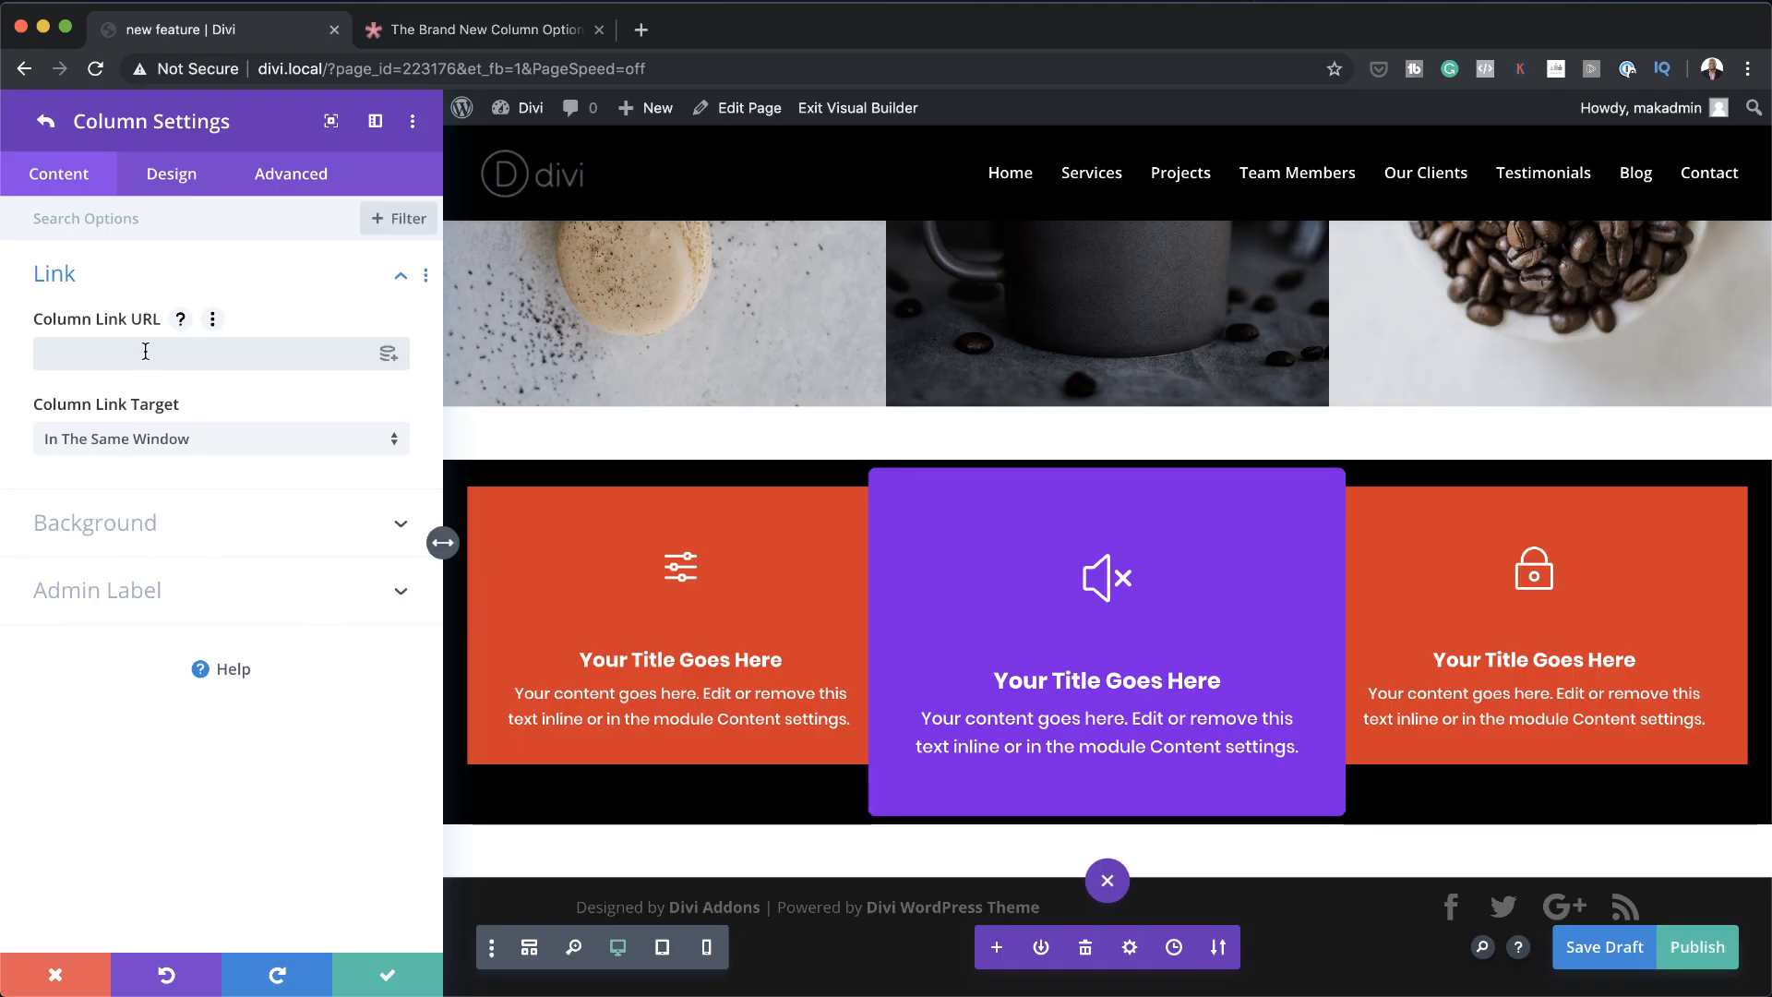
key(ctrl+v)
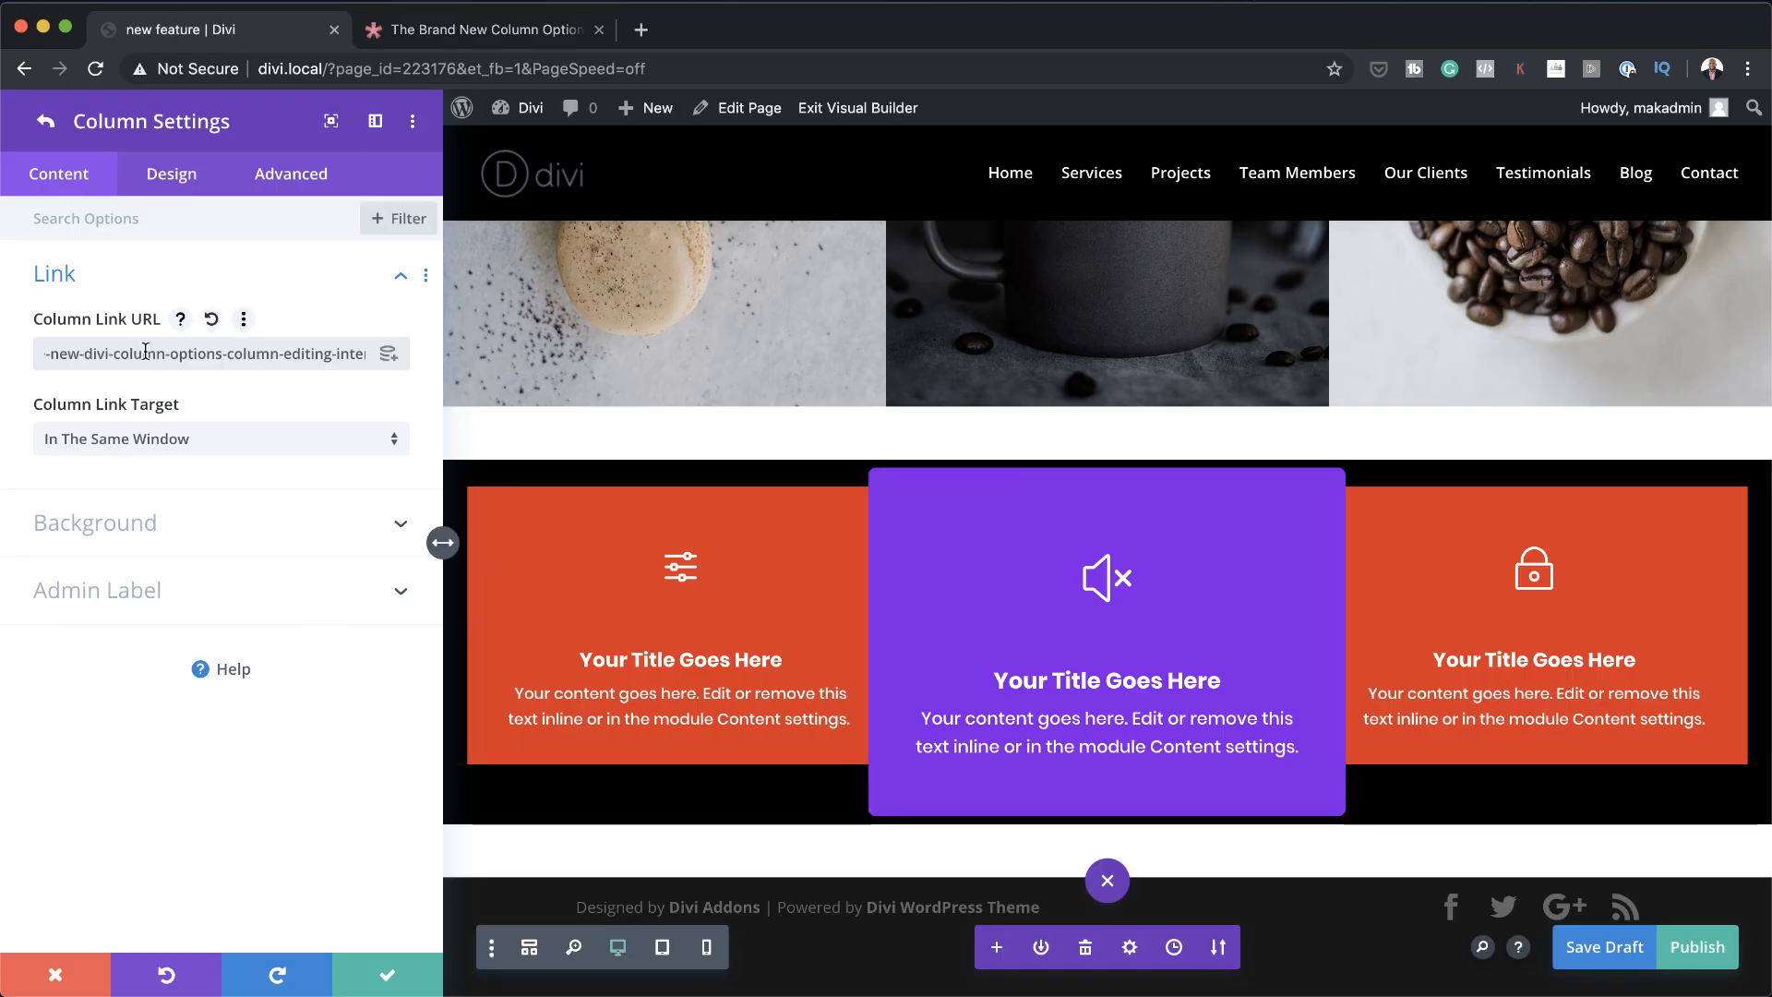
click(155, 447)
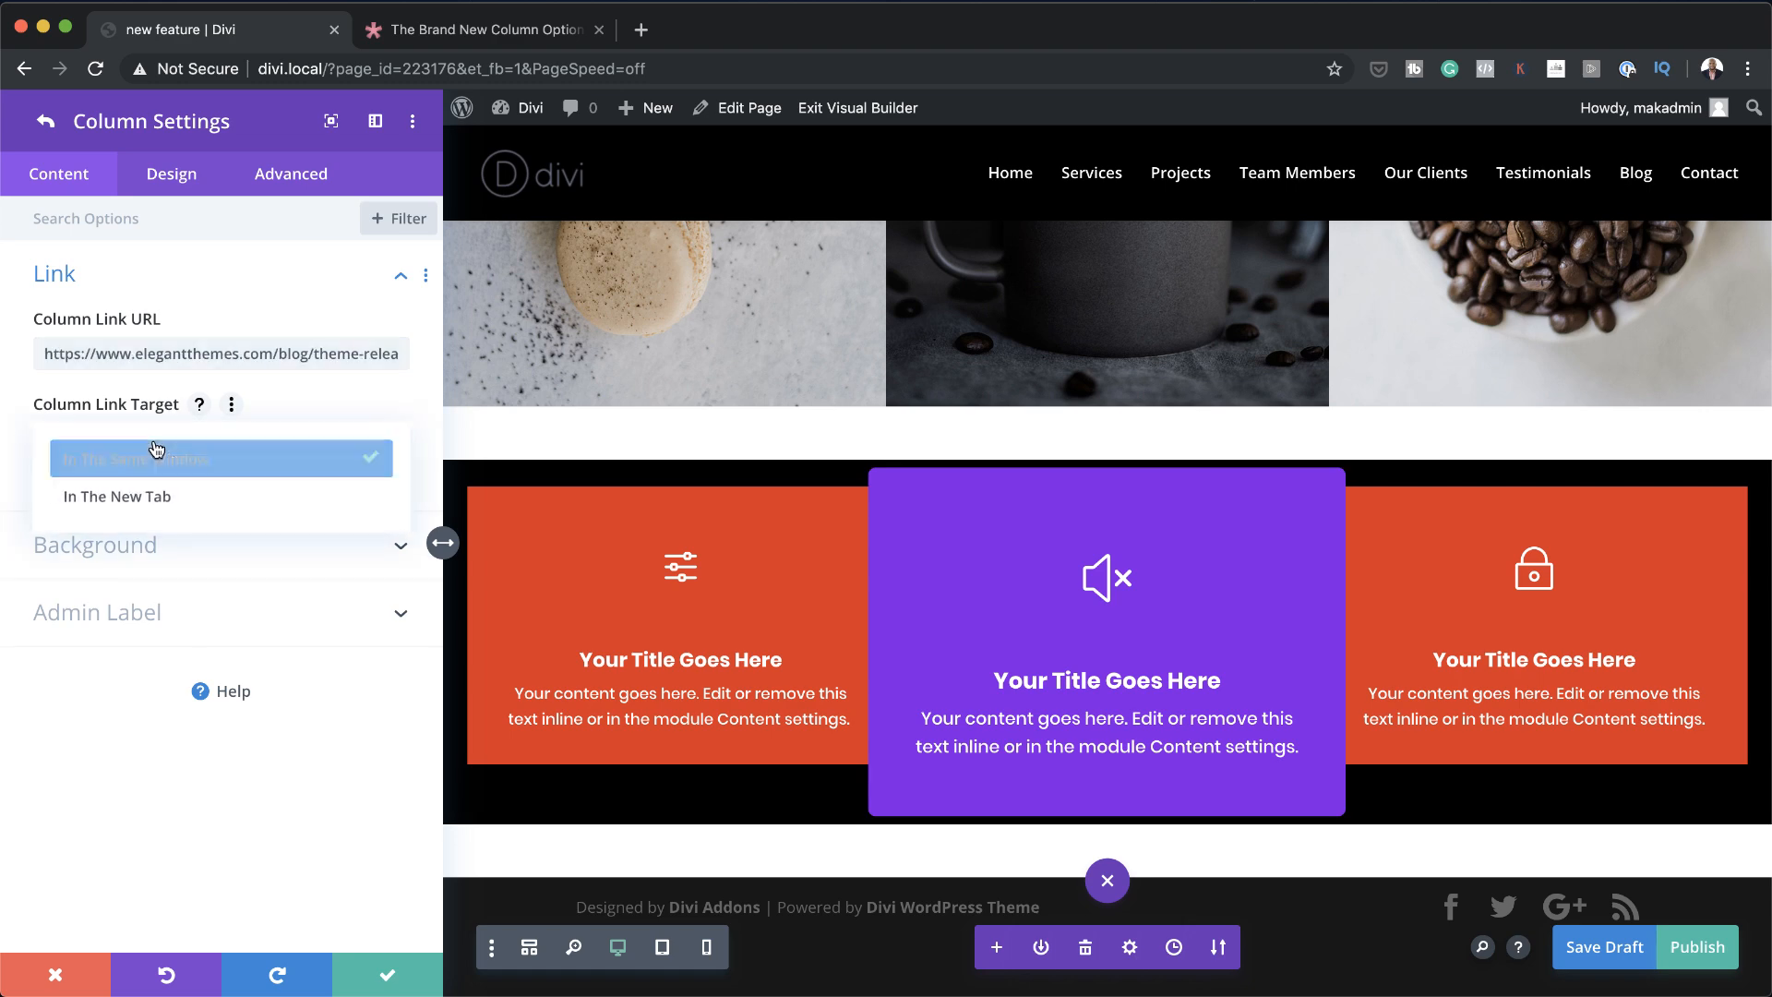
click(150, 499)
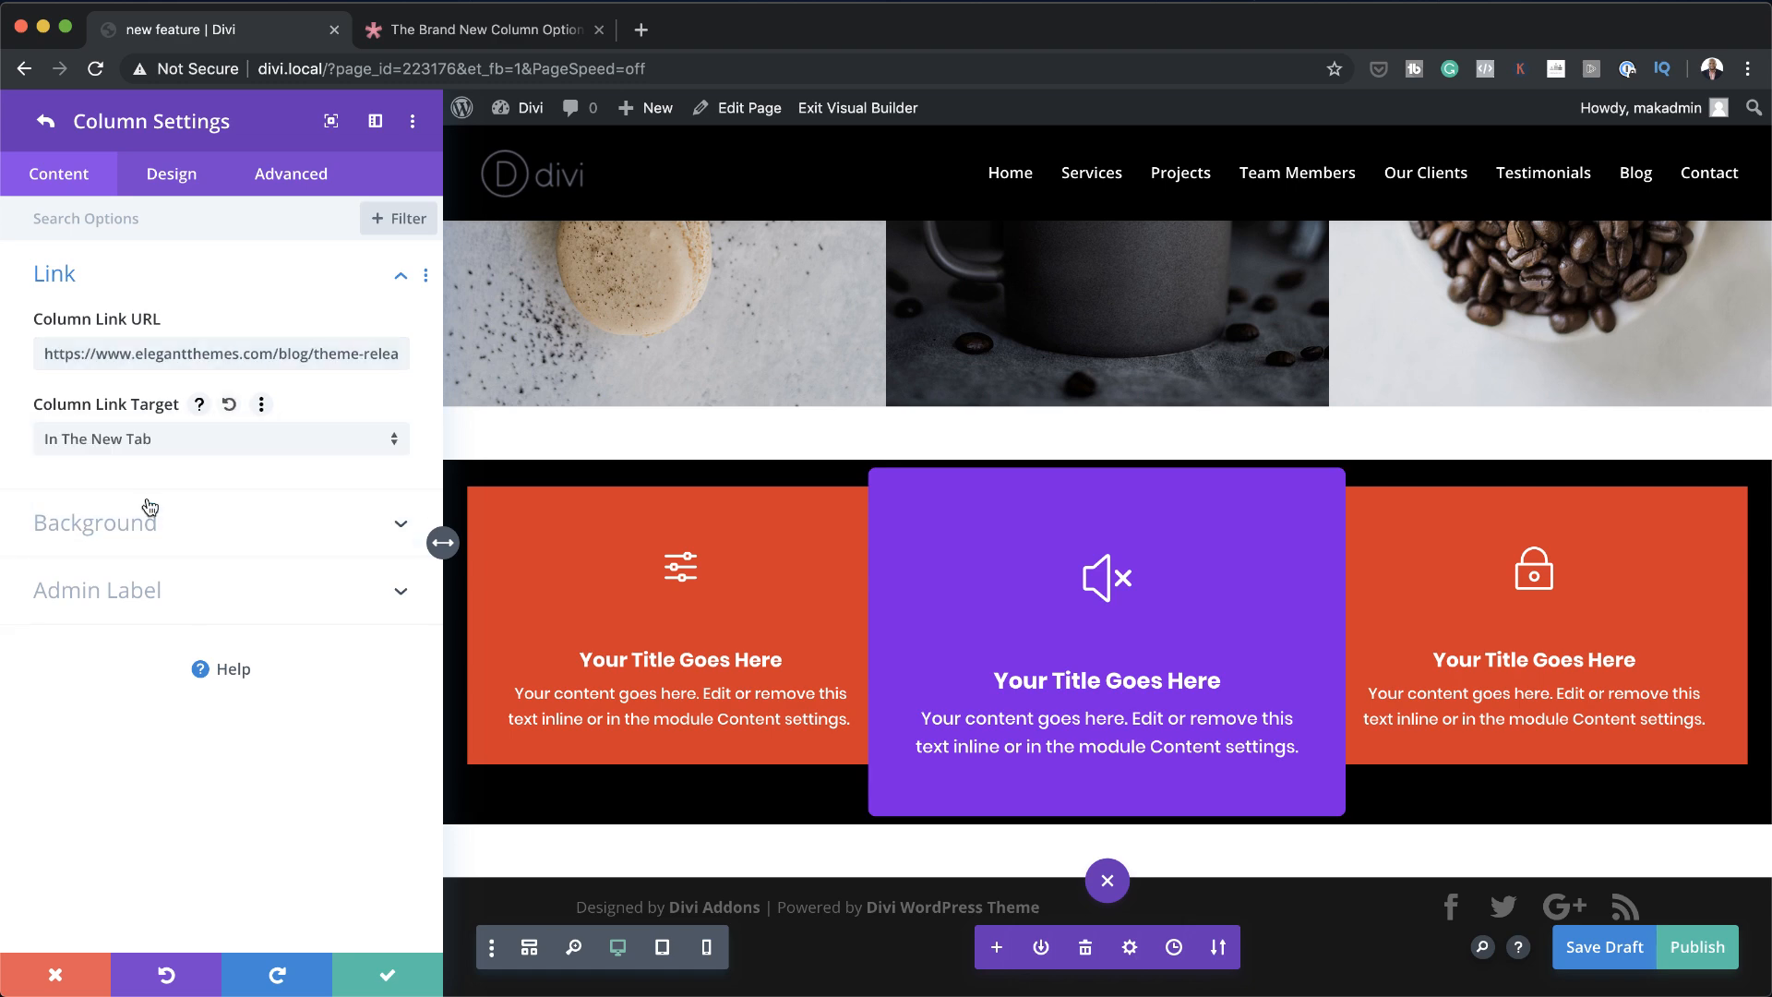
Save the column and row settings, publish the page and exit the visual builder
click(388, 979)
click(387, 982)
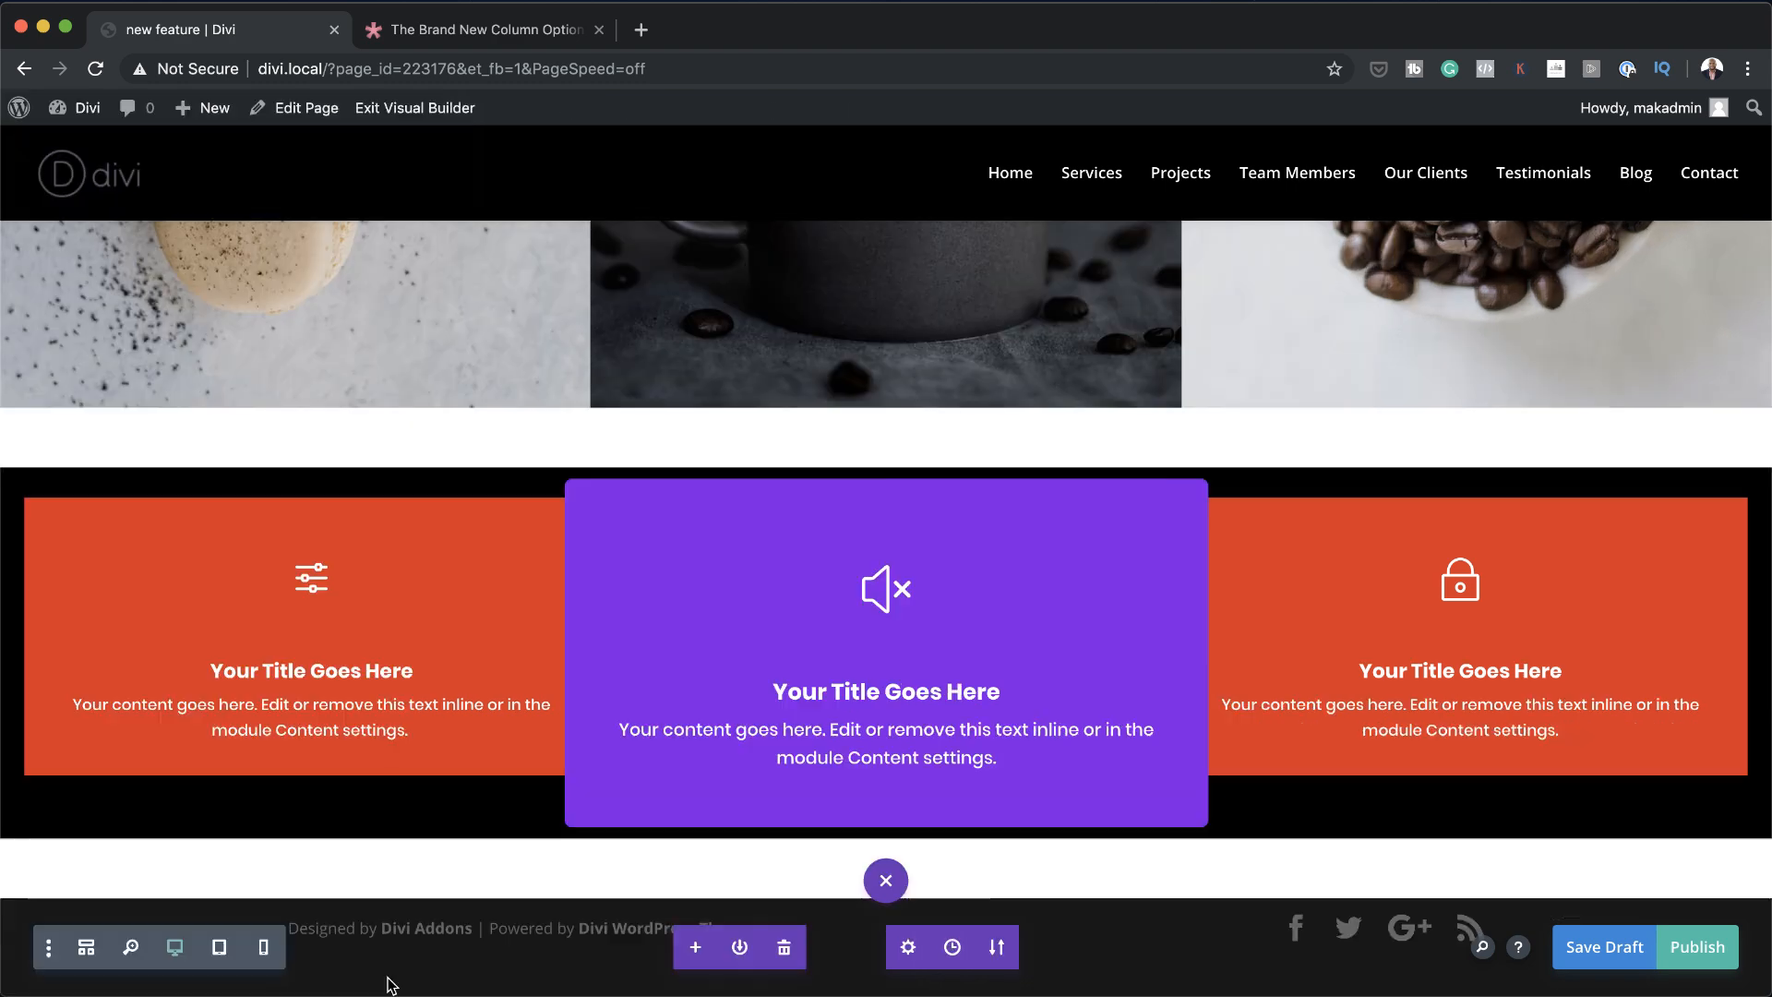
click(1709, 960)
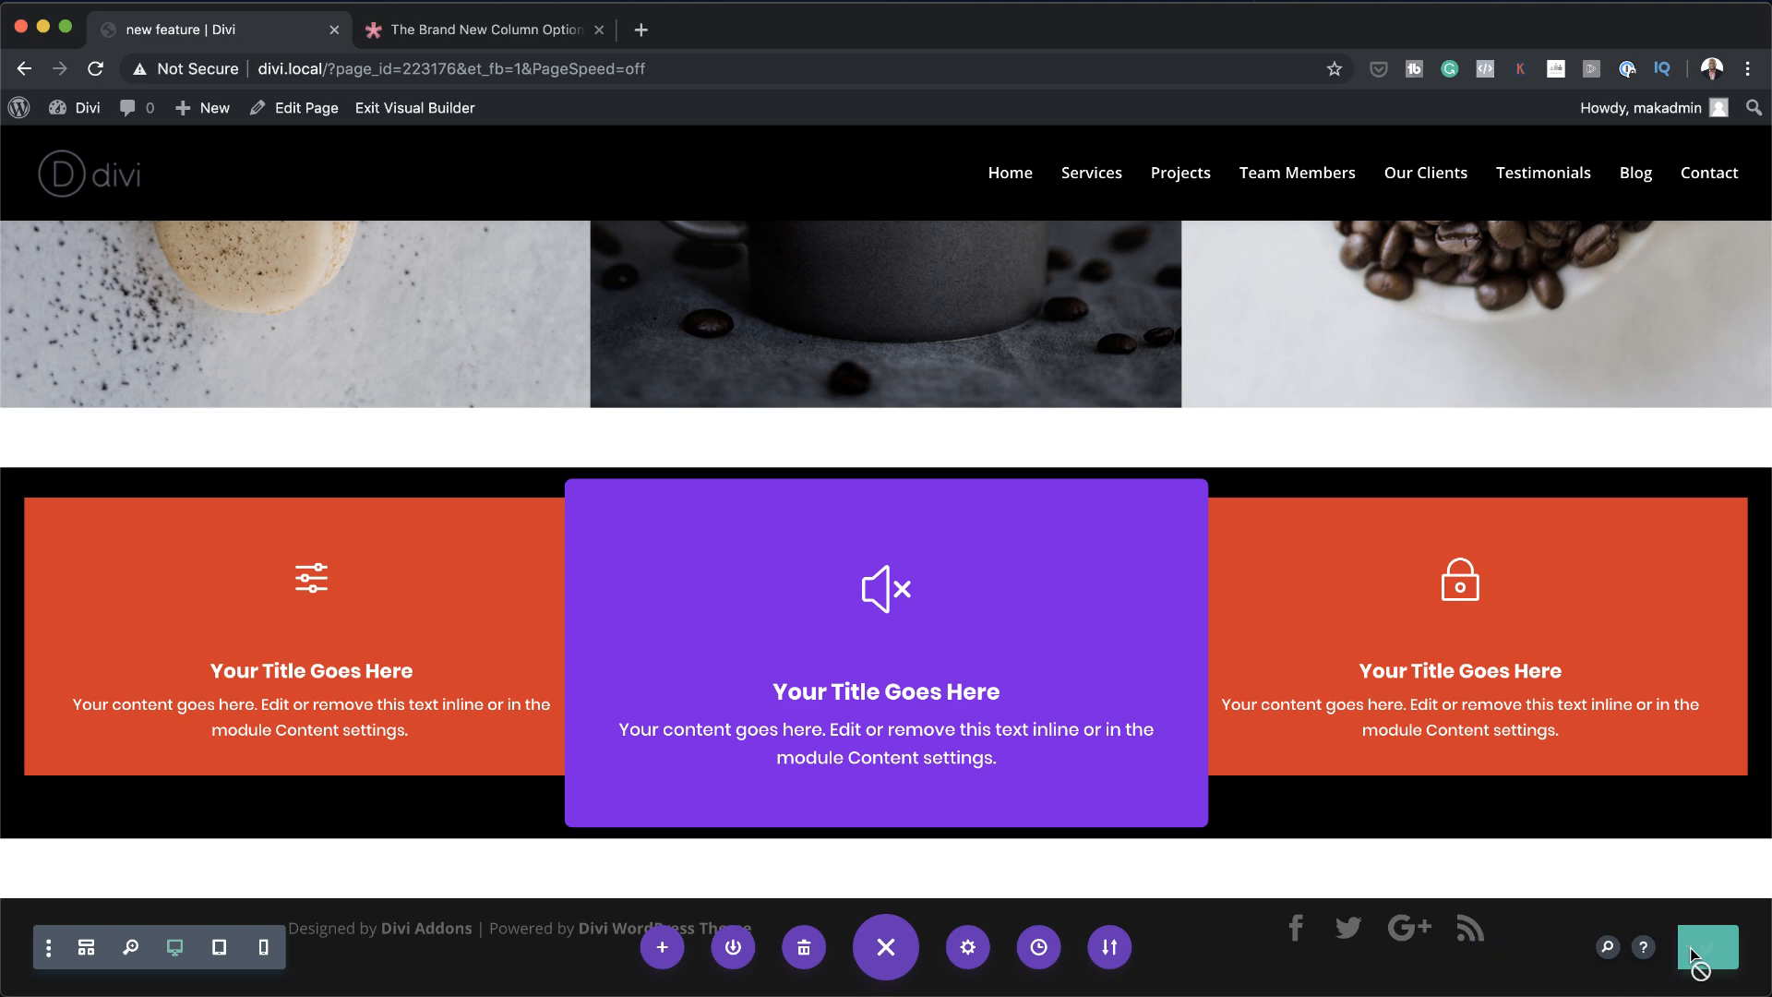
click(435, 115)
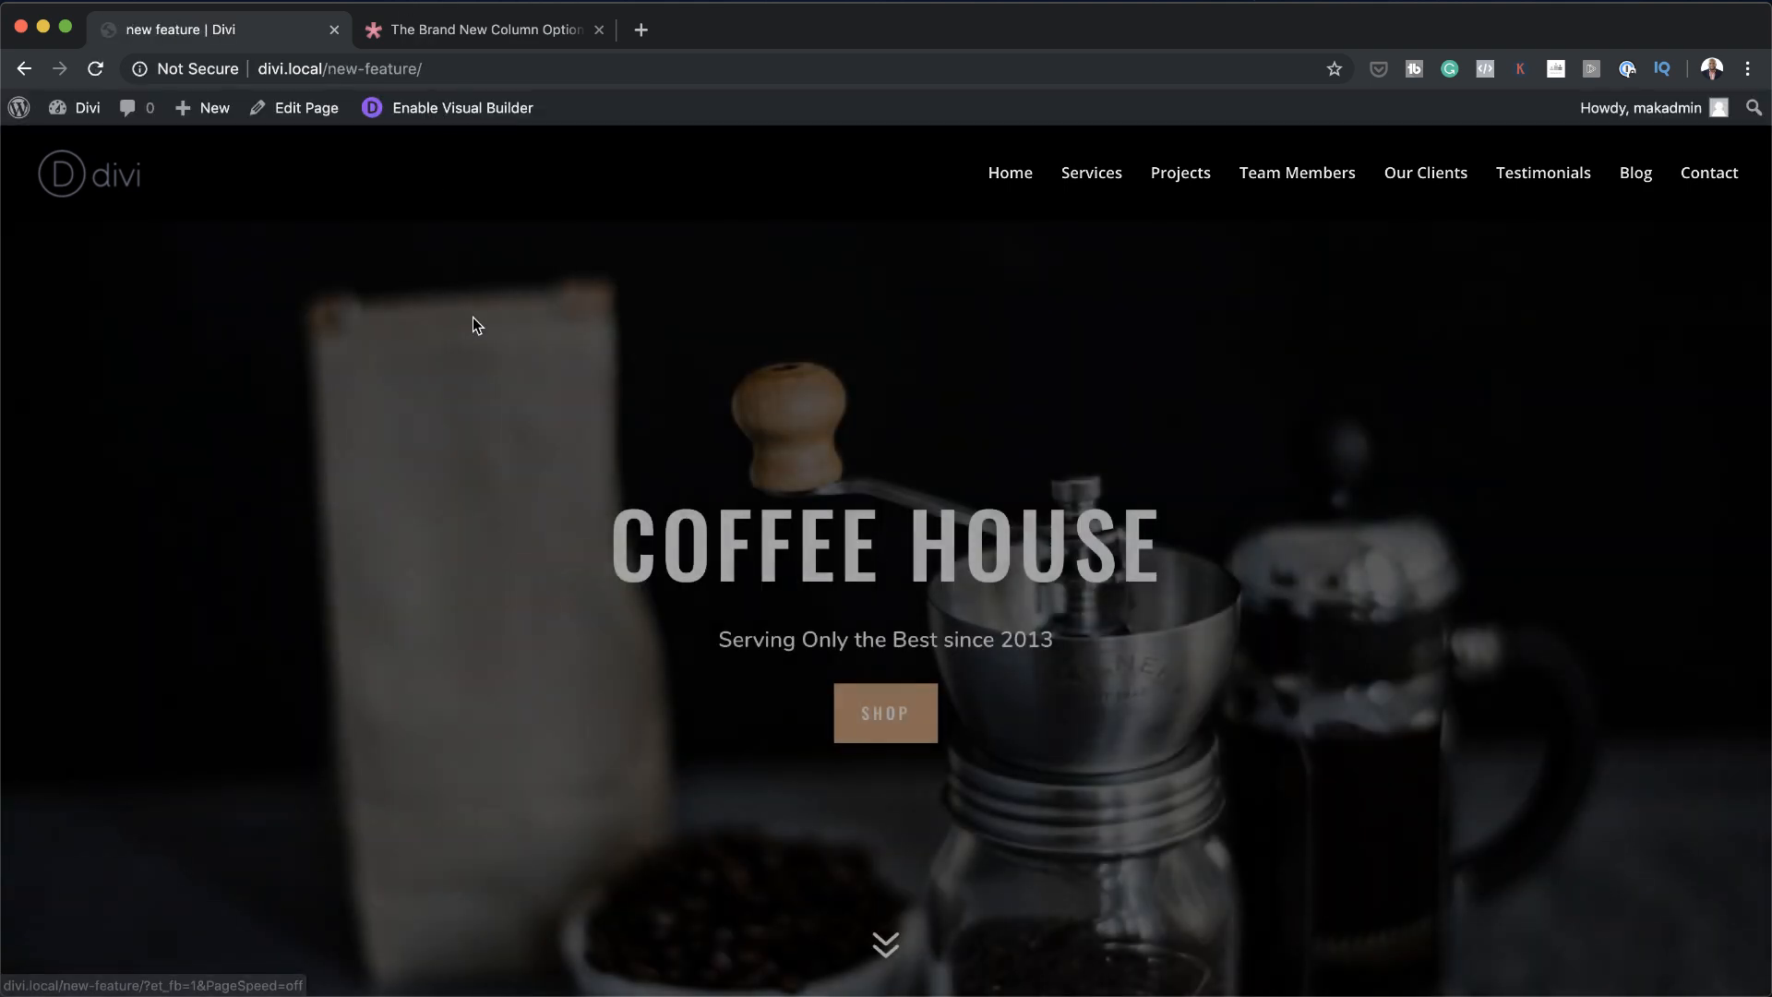
Test the purple column's link on the live page and look over the blog post it opens
scroll(613, 446, down, 5)
scroll(620, 440, down, 20)
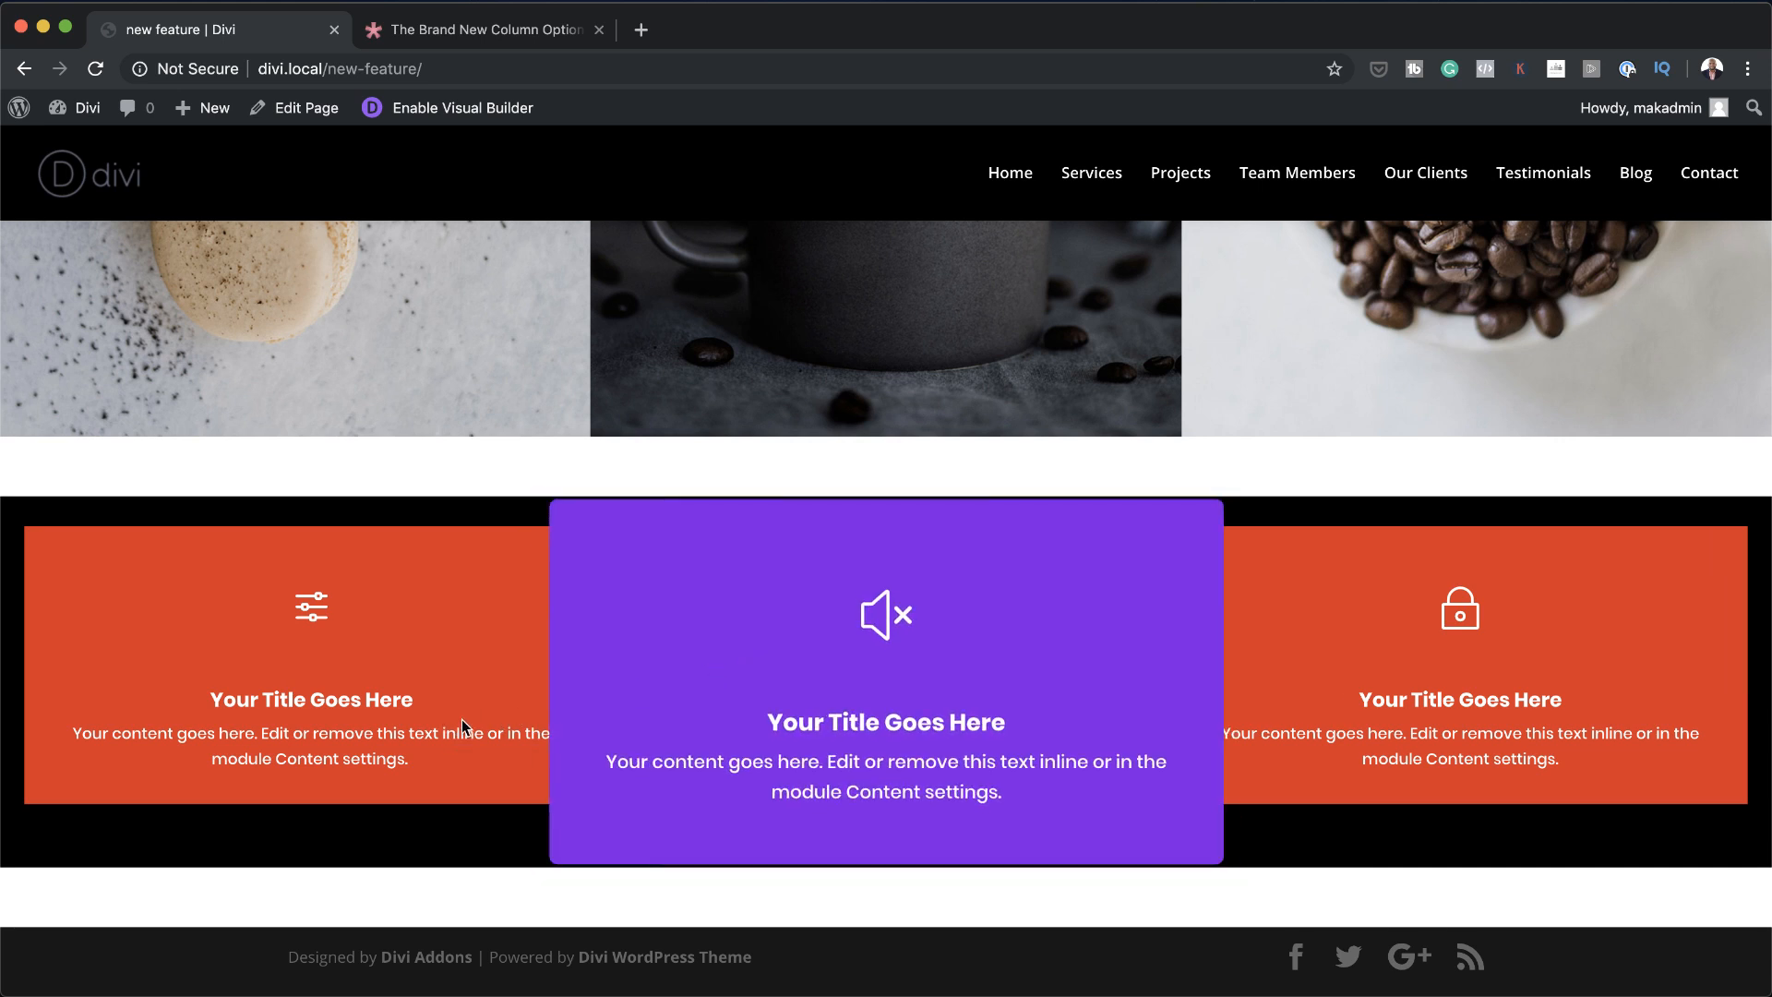
click(738, 662)
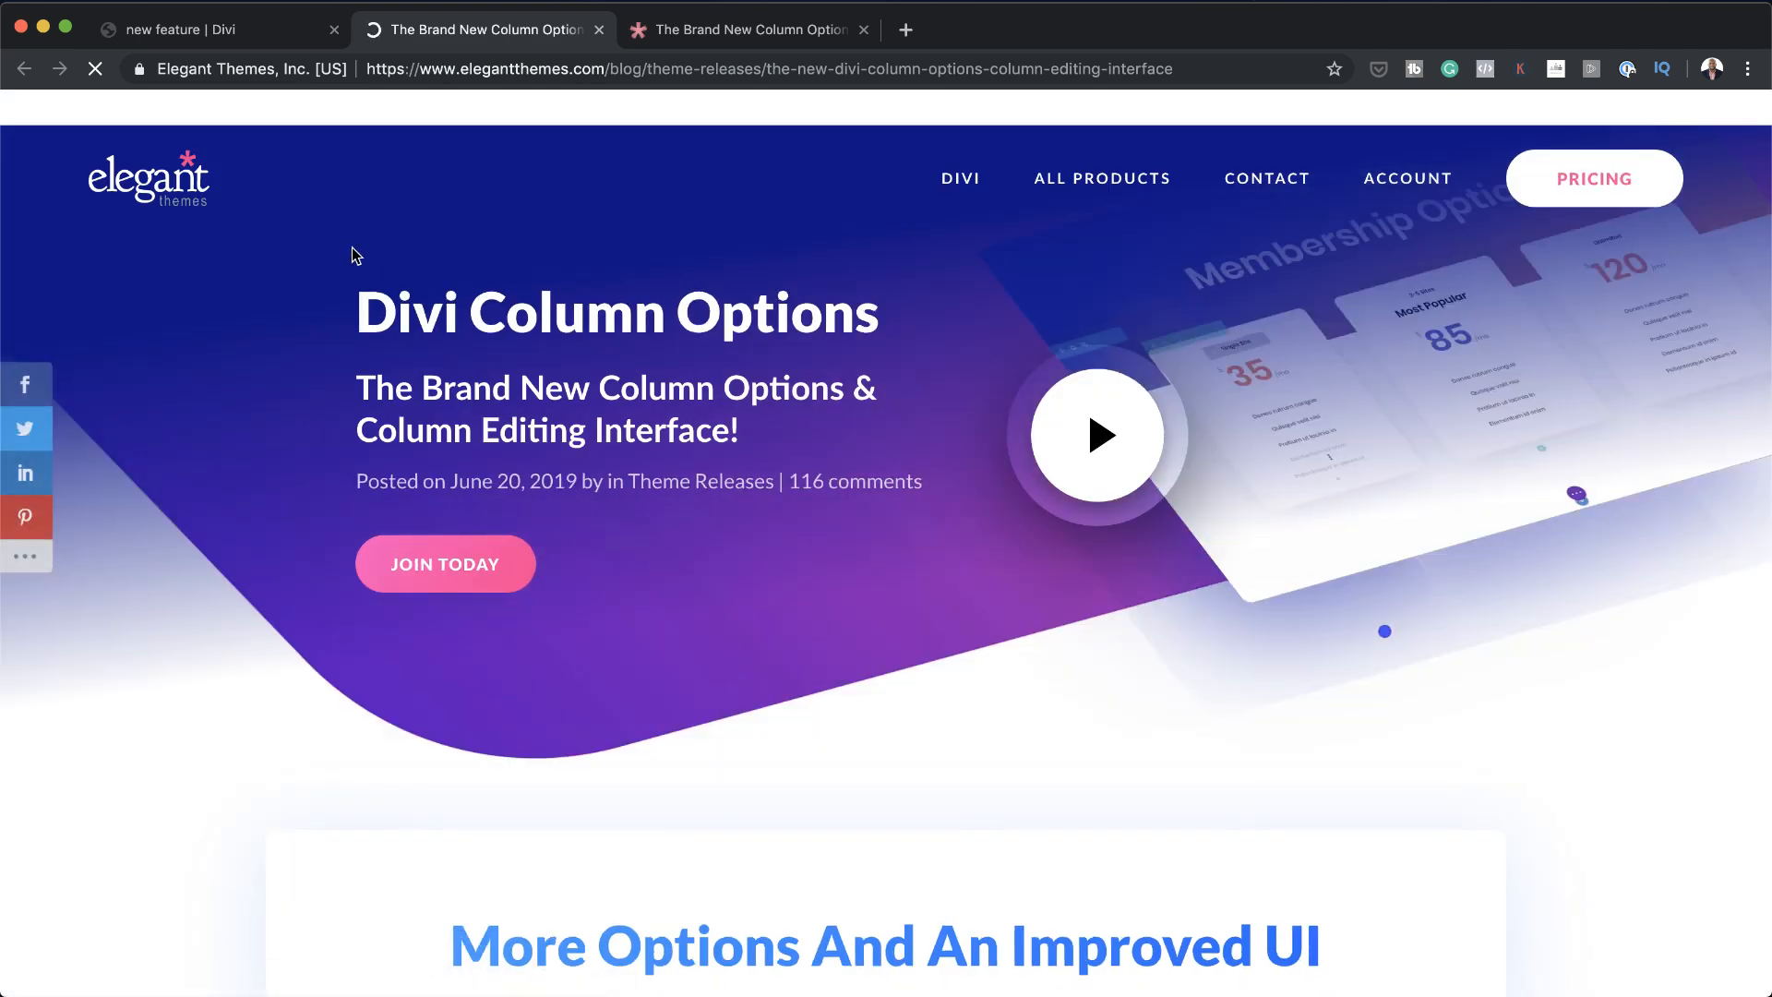
scroll(956, 811, down, 5)
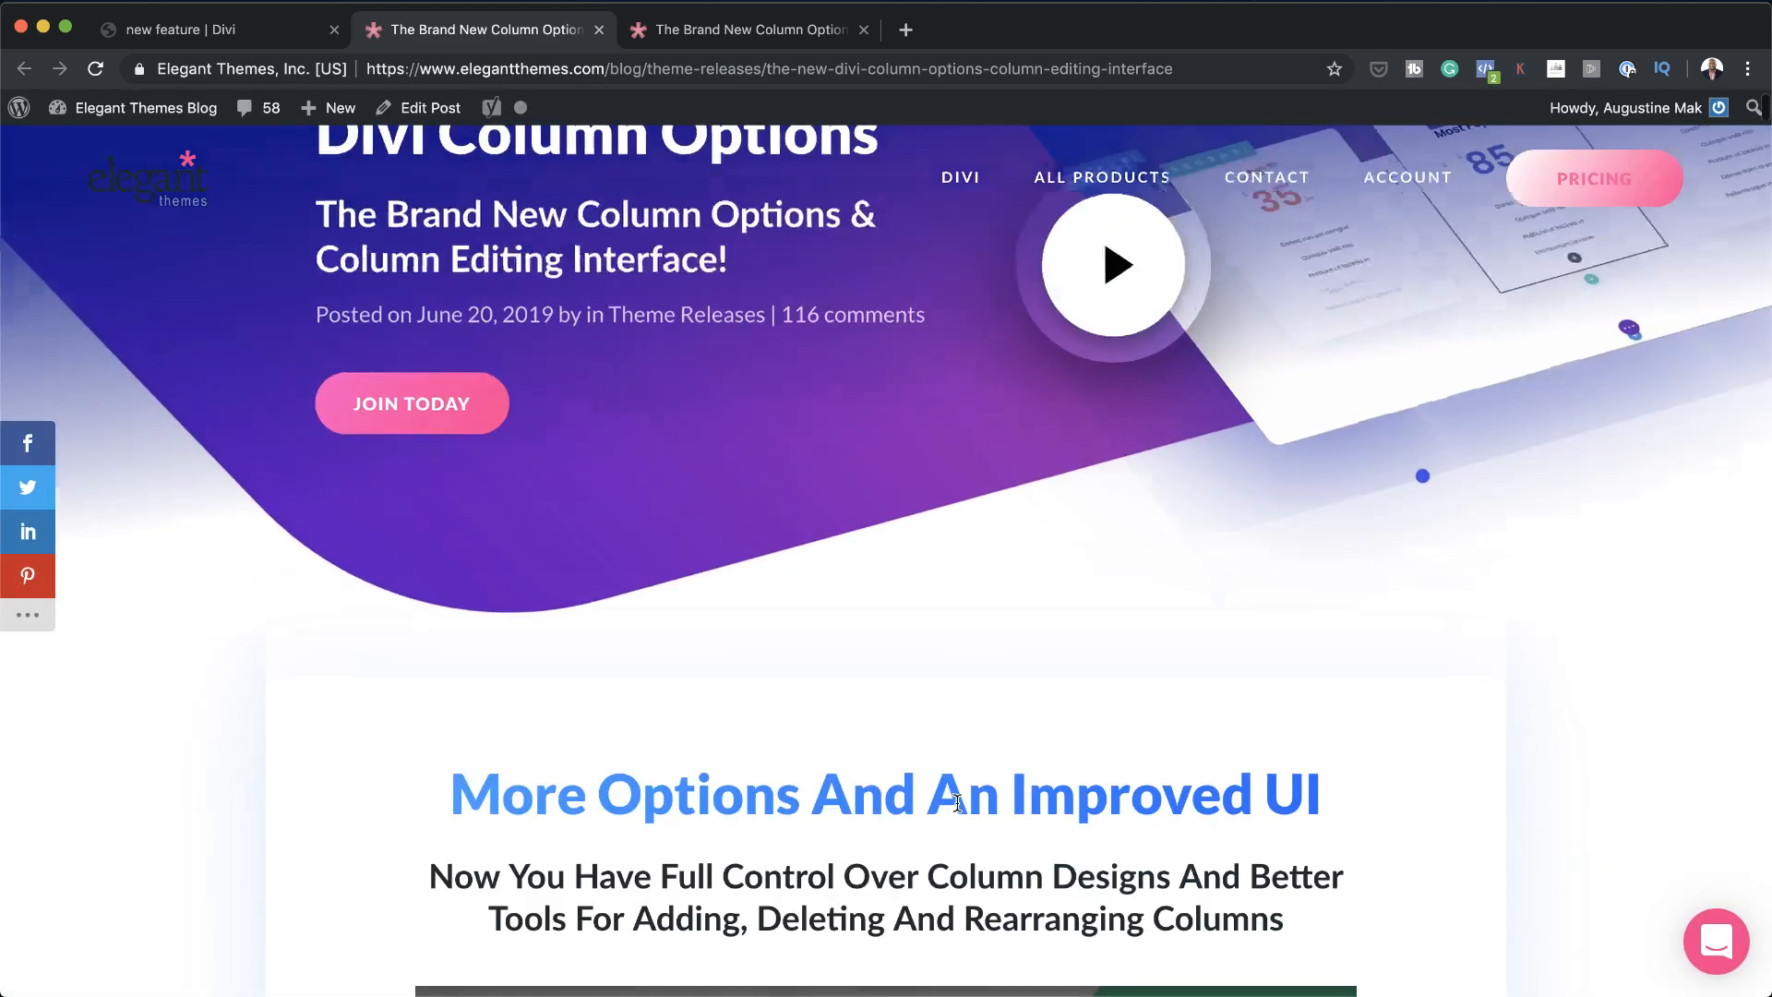
scroll(956, 803, down, 5)
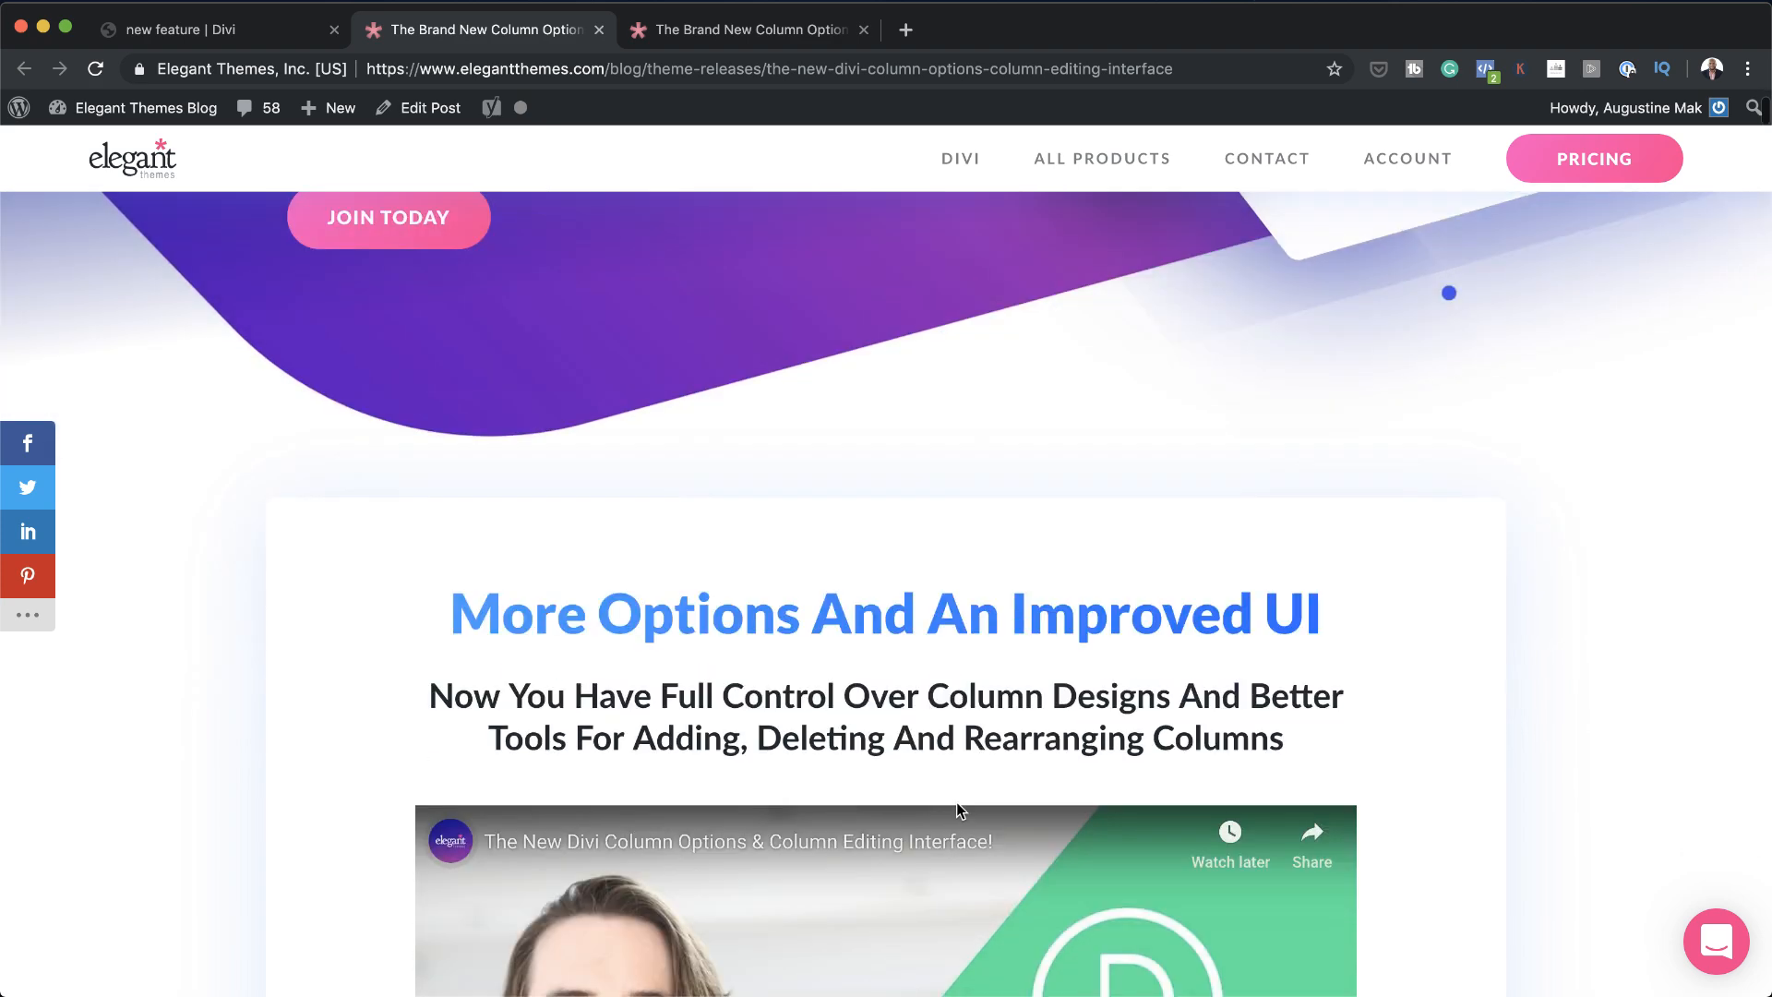
scroll(956, 803, down, 1)
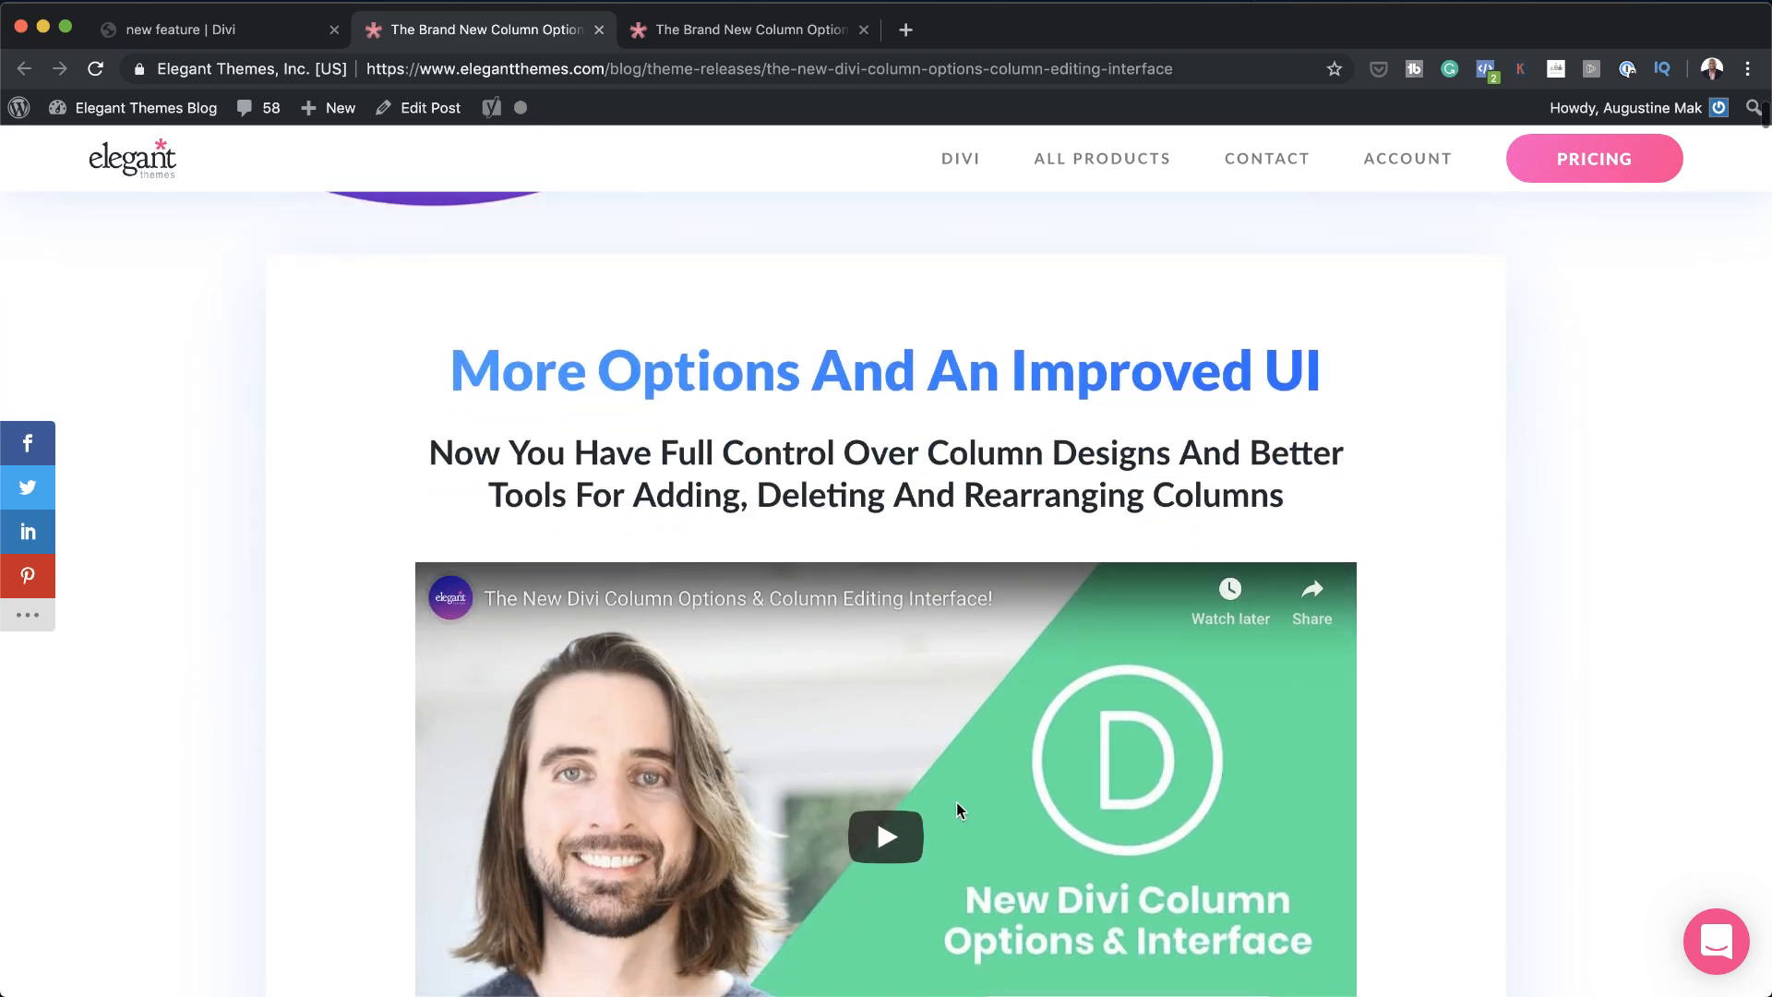
Close the extra blog post tab and return to the live new feature page
click(786, 19)
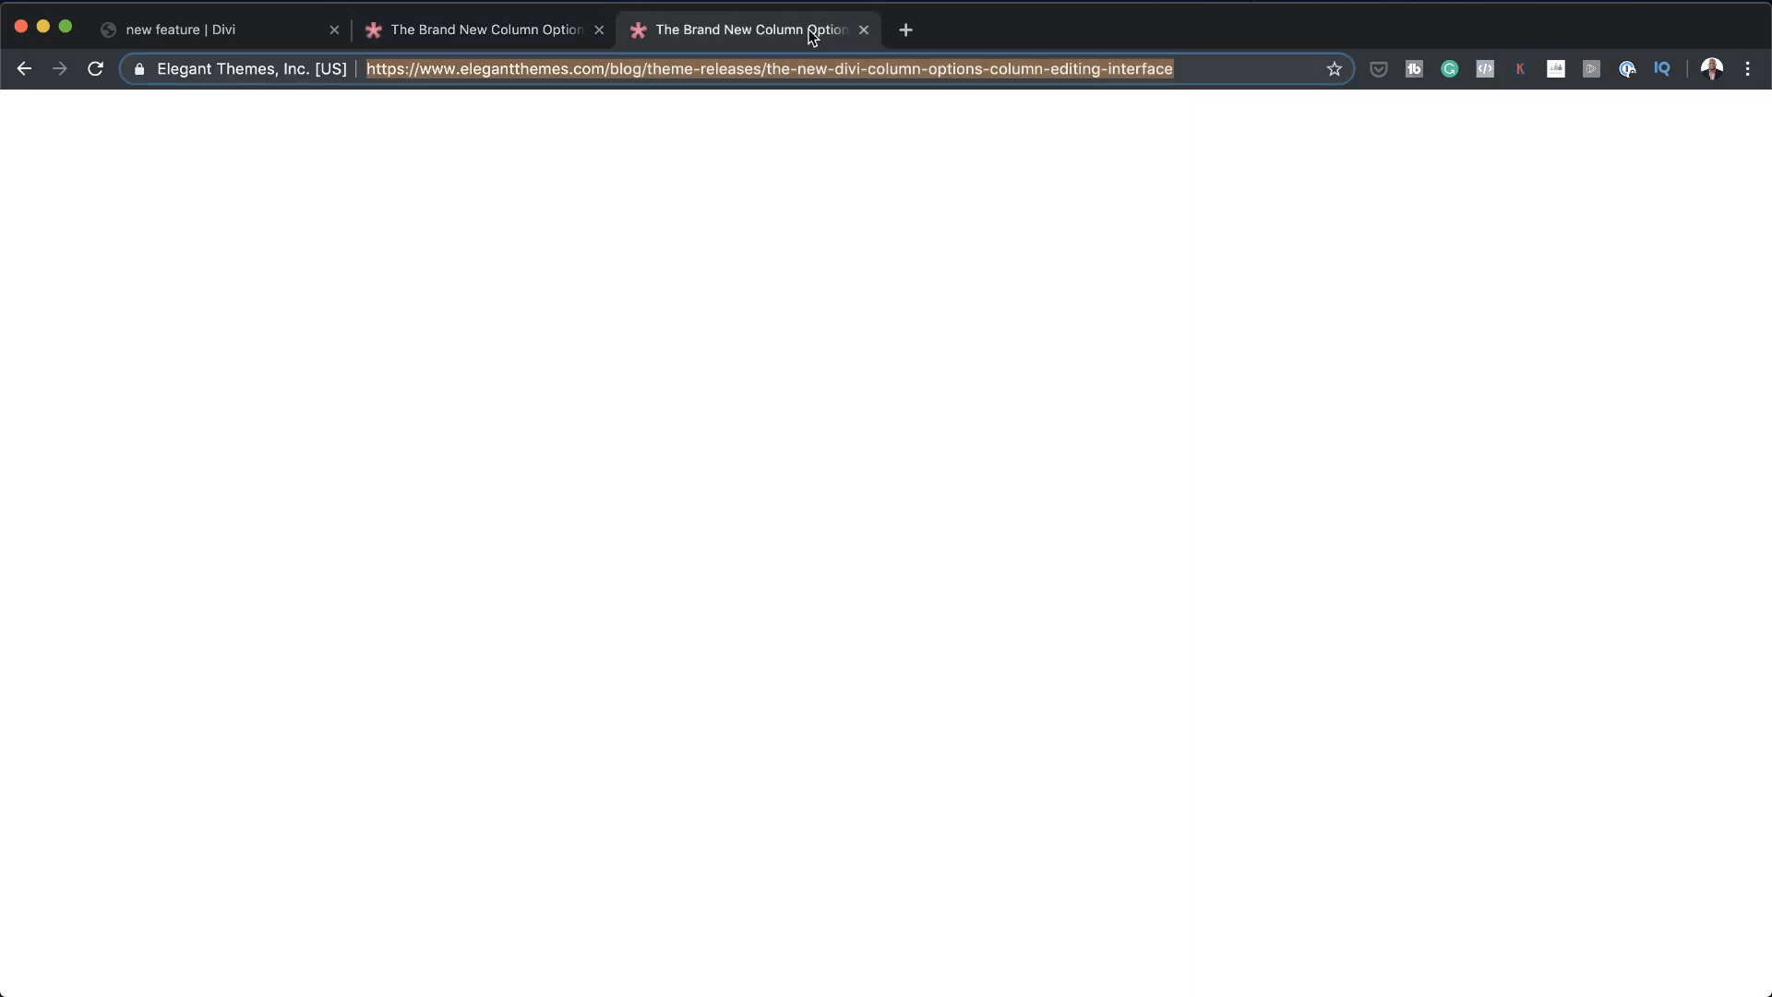
click(864, 29)
click(250, 35)
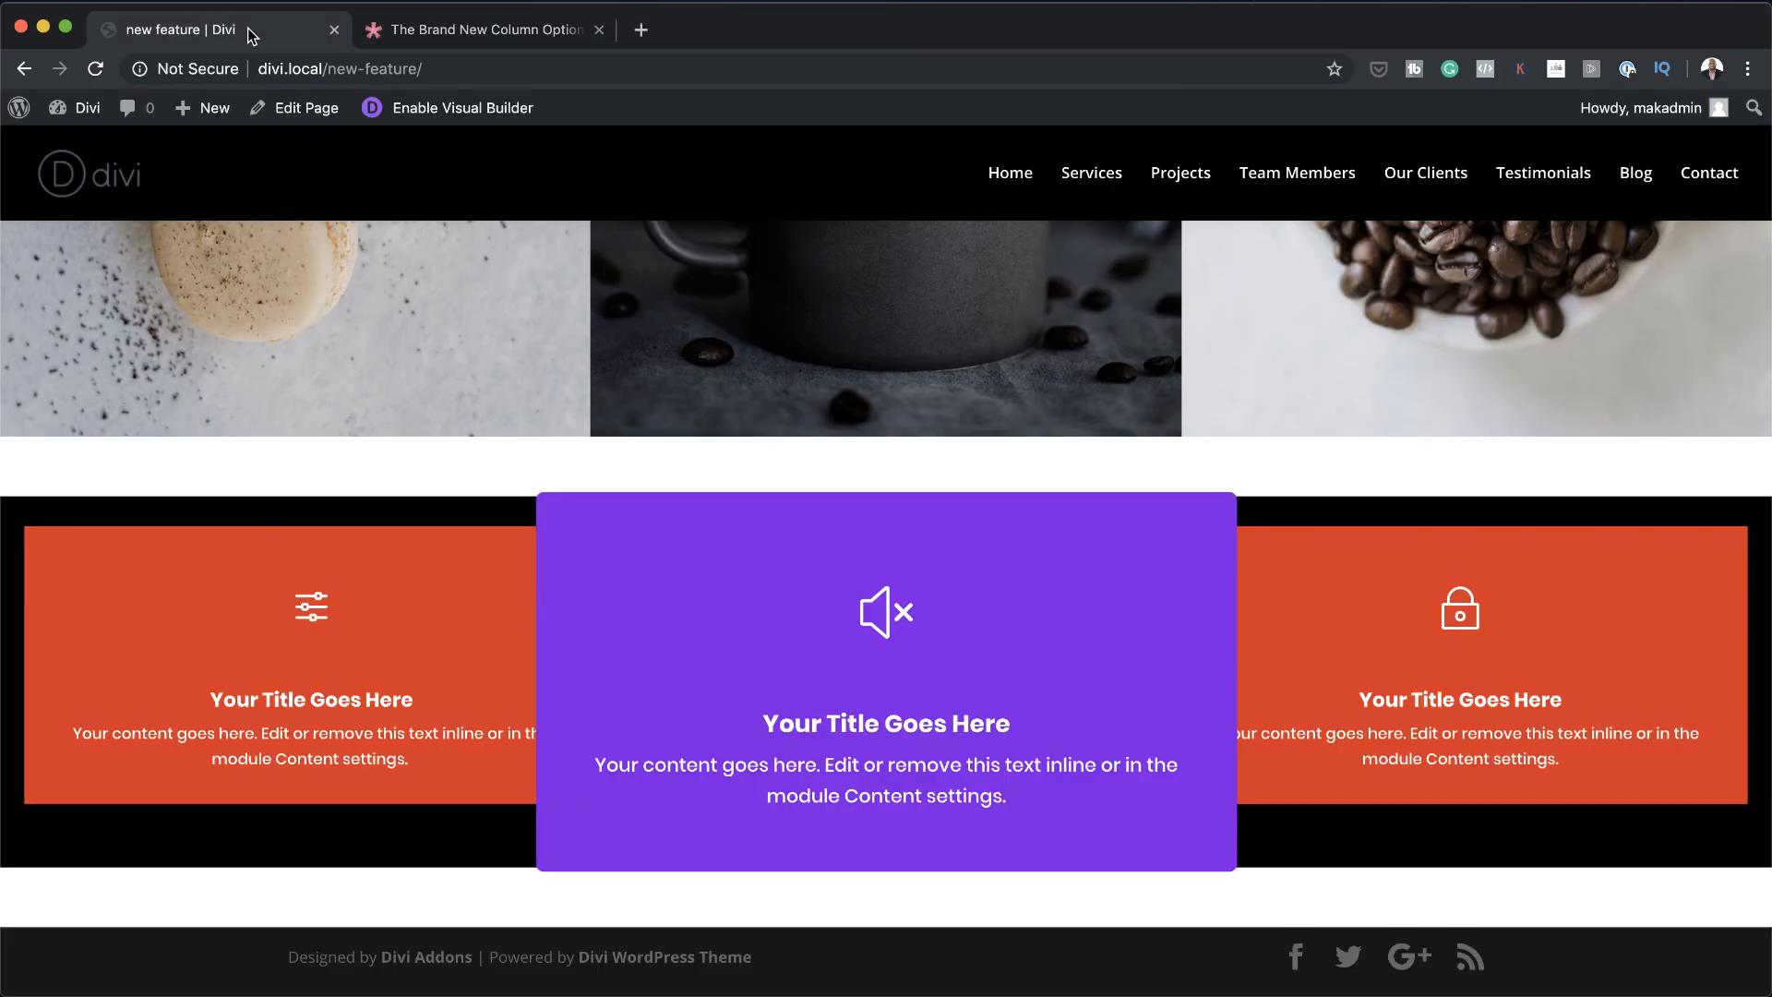
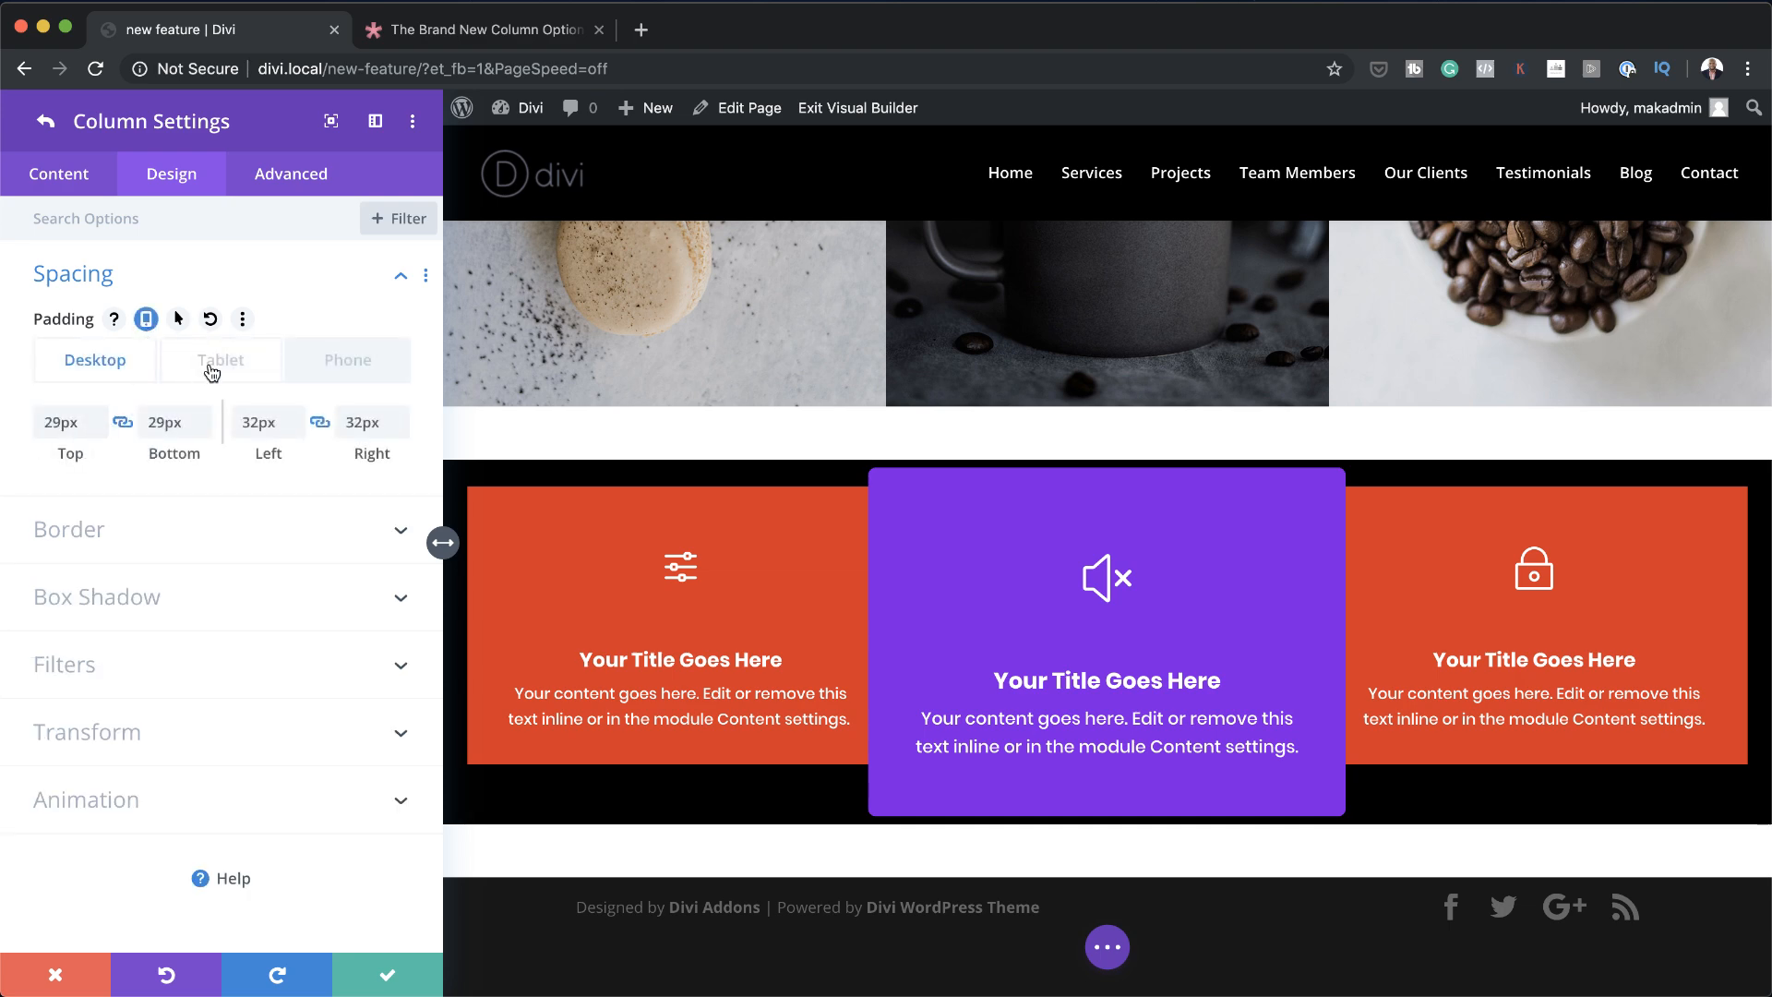
Set the first orange column's tablet padding to a linked 76px at top and bottom
click(211, 369)
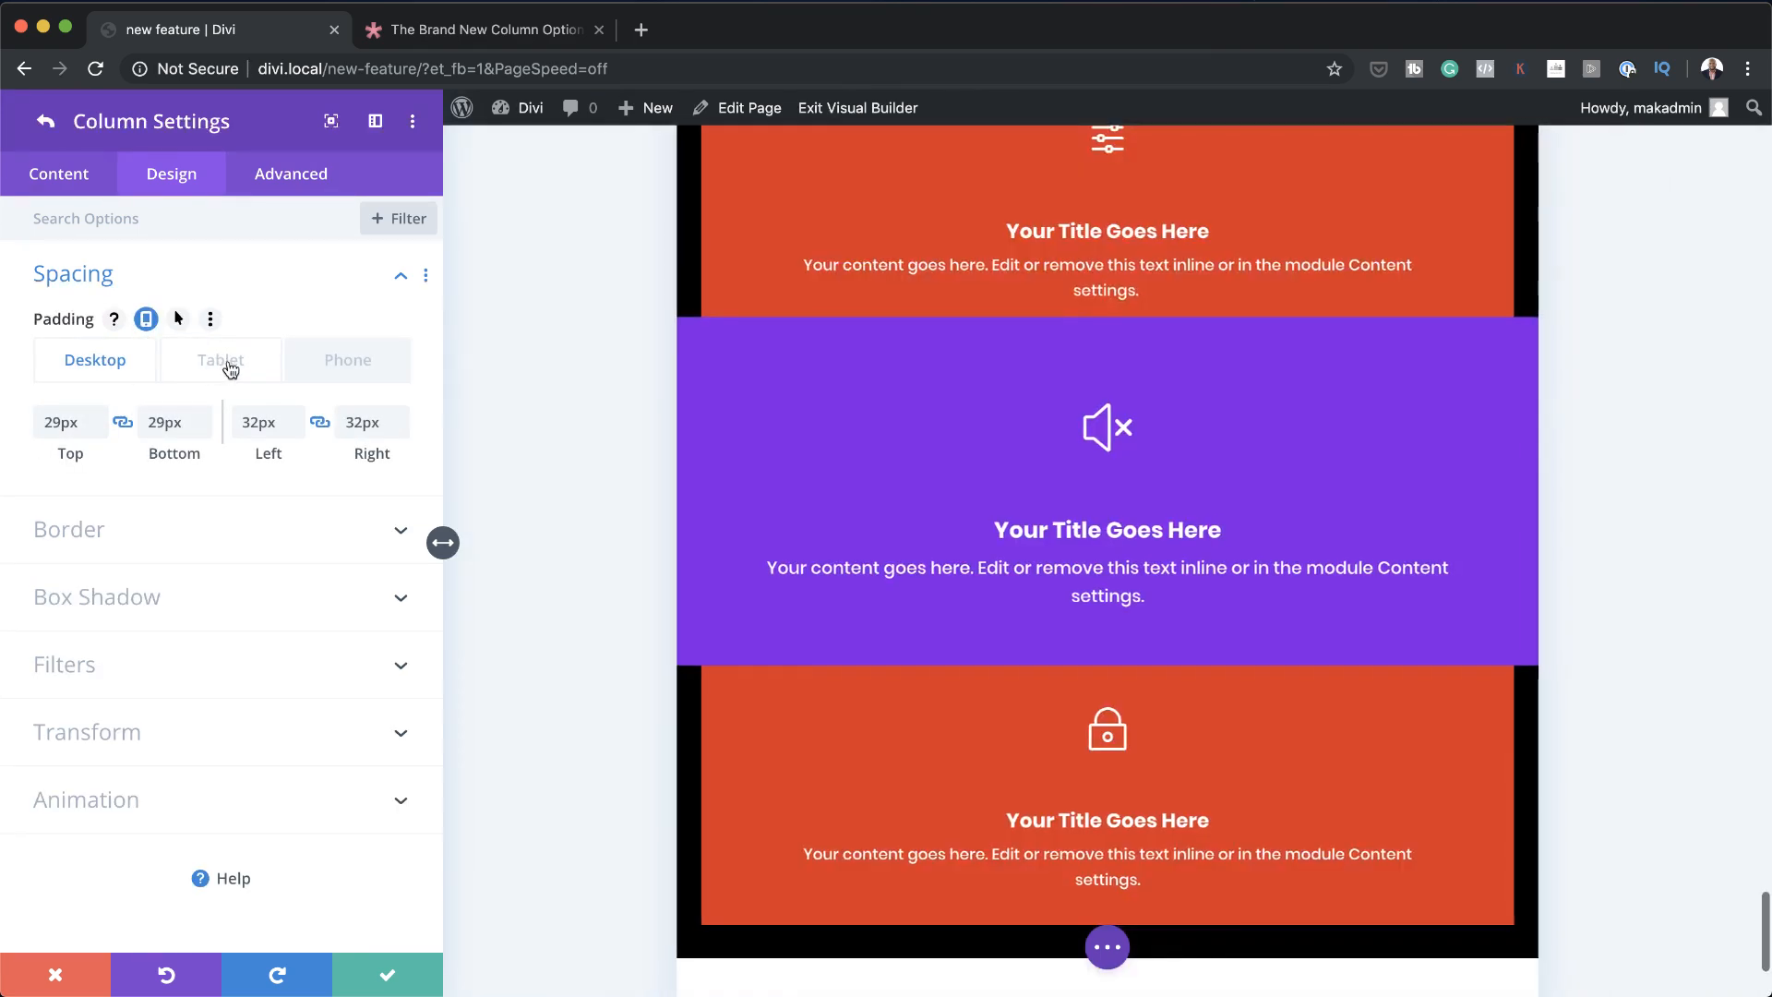
scroll(728, 589, up, 2)
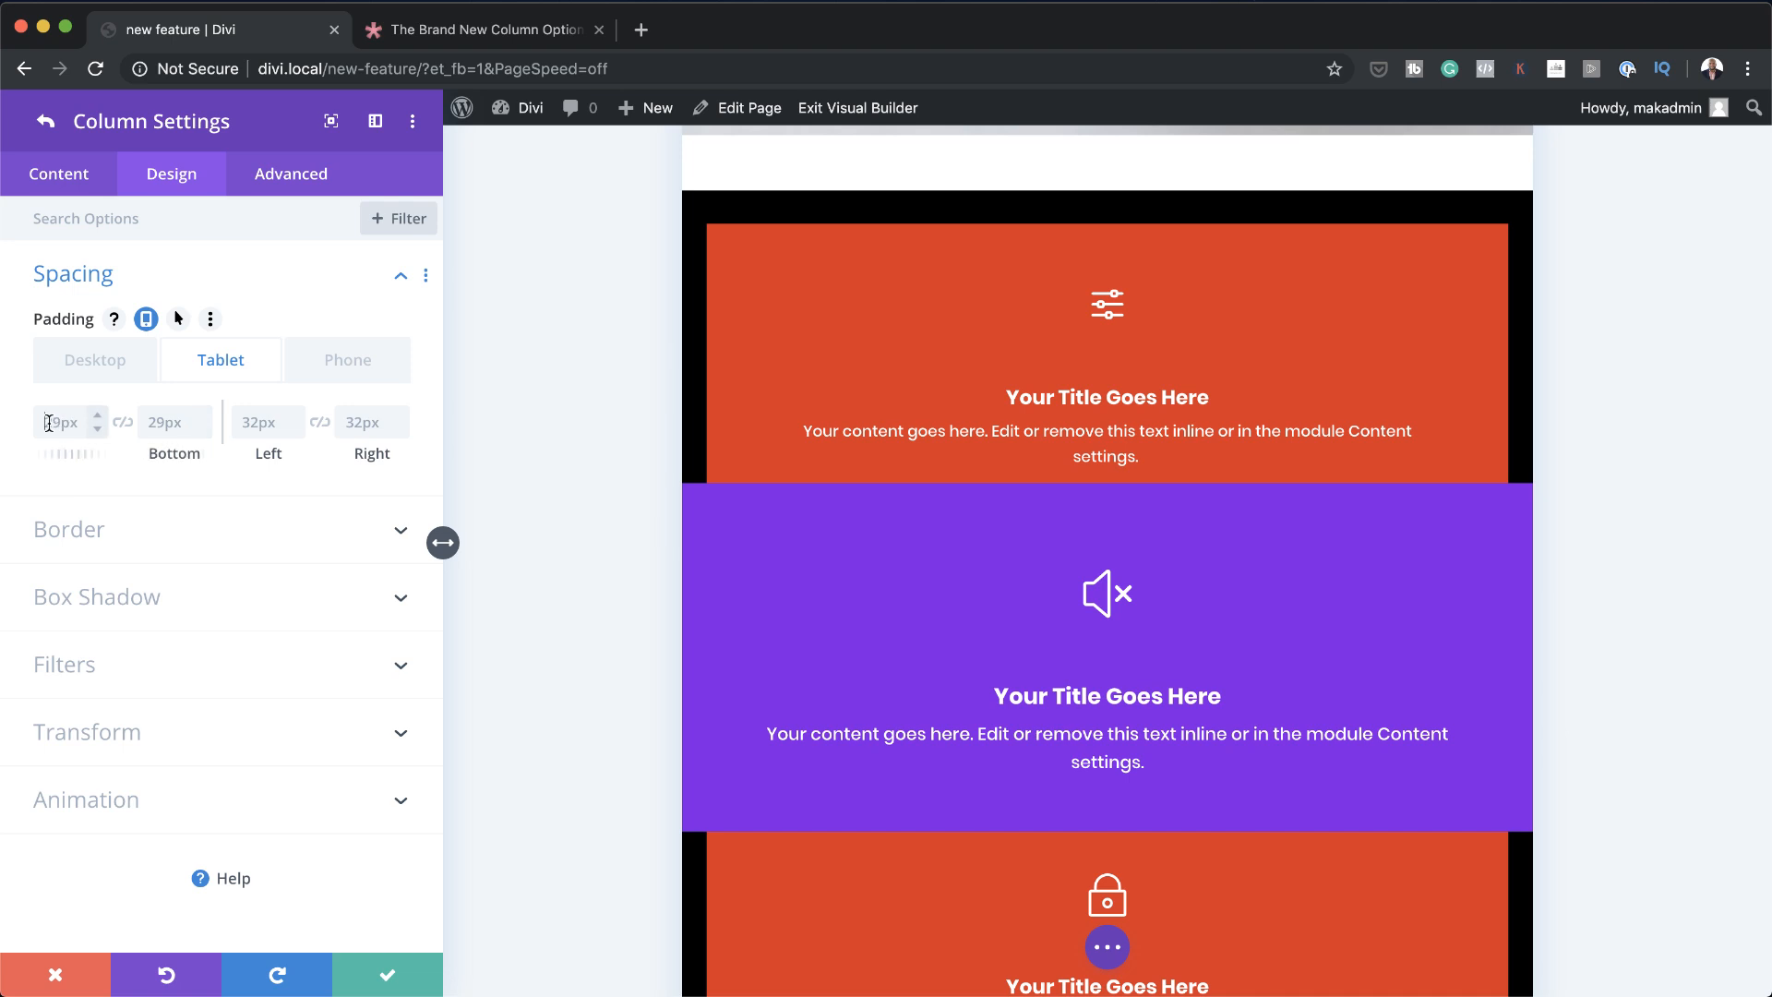
drag(63, 455, 172, 456)
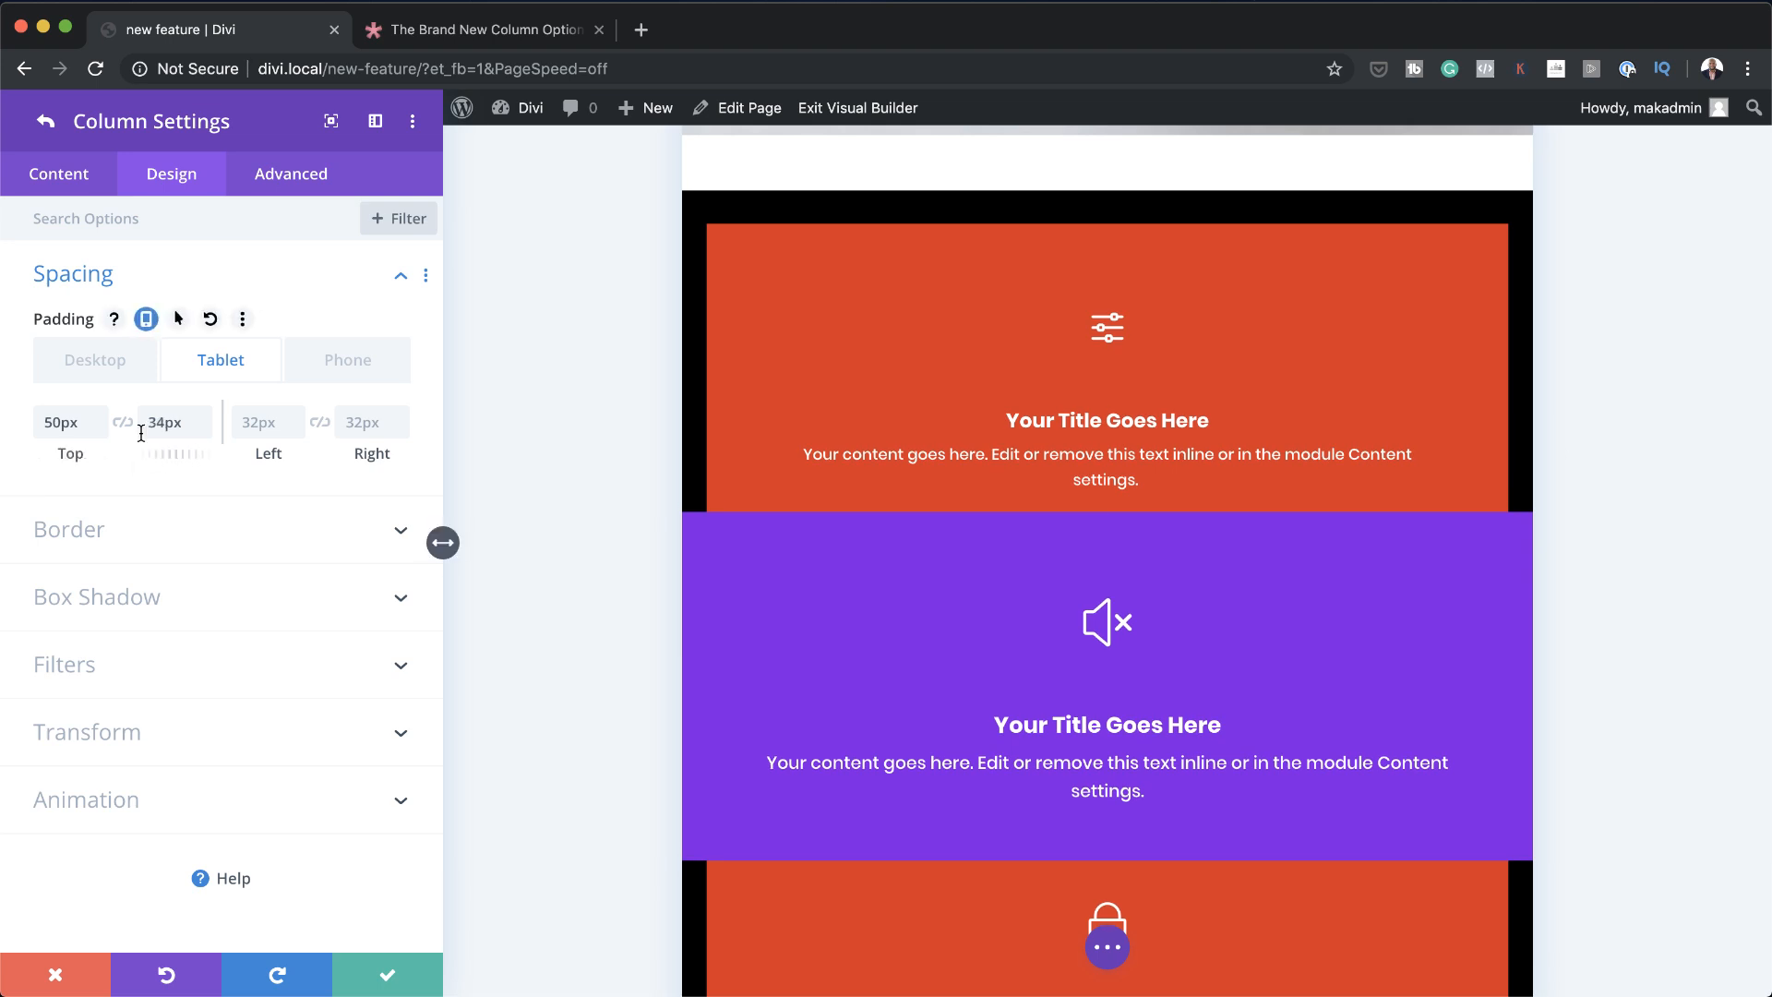
click(122, 422)
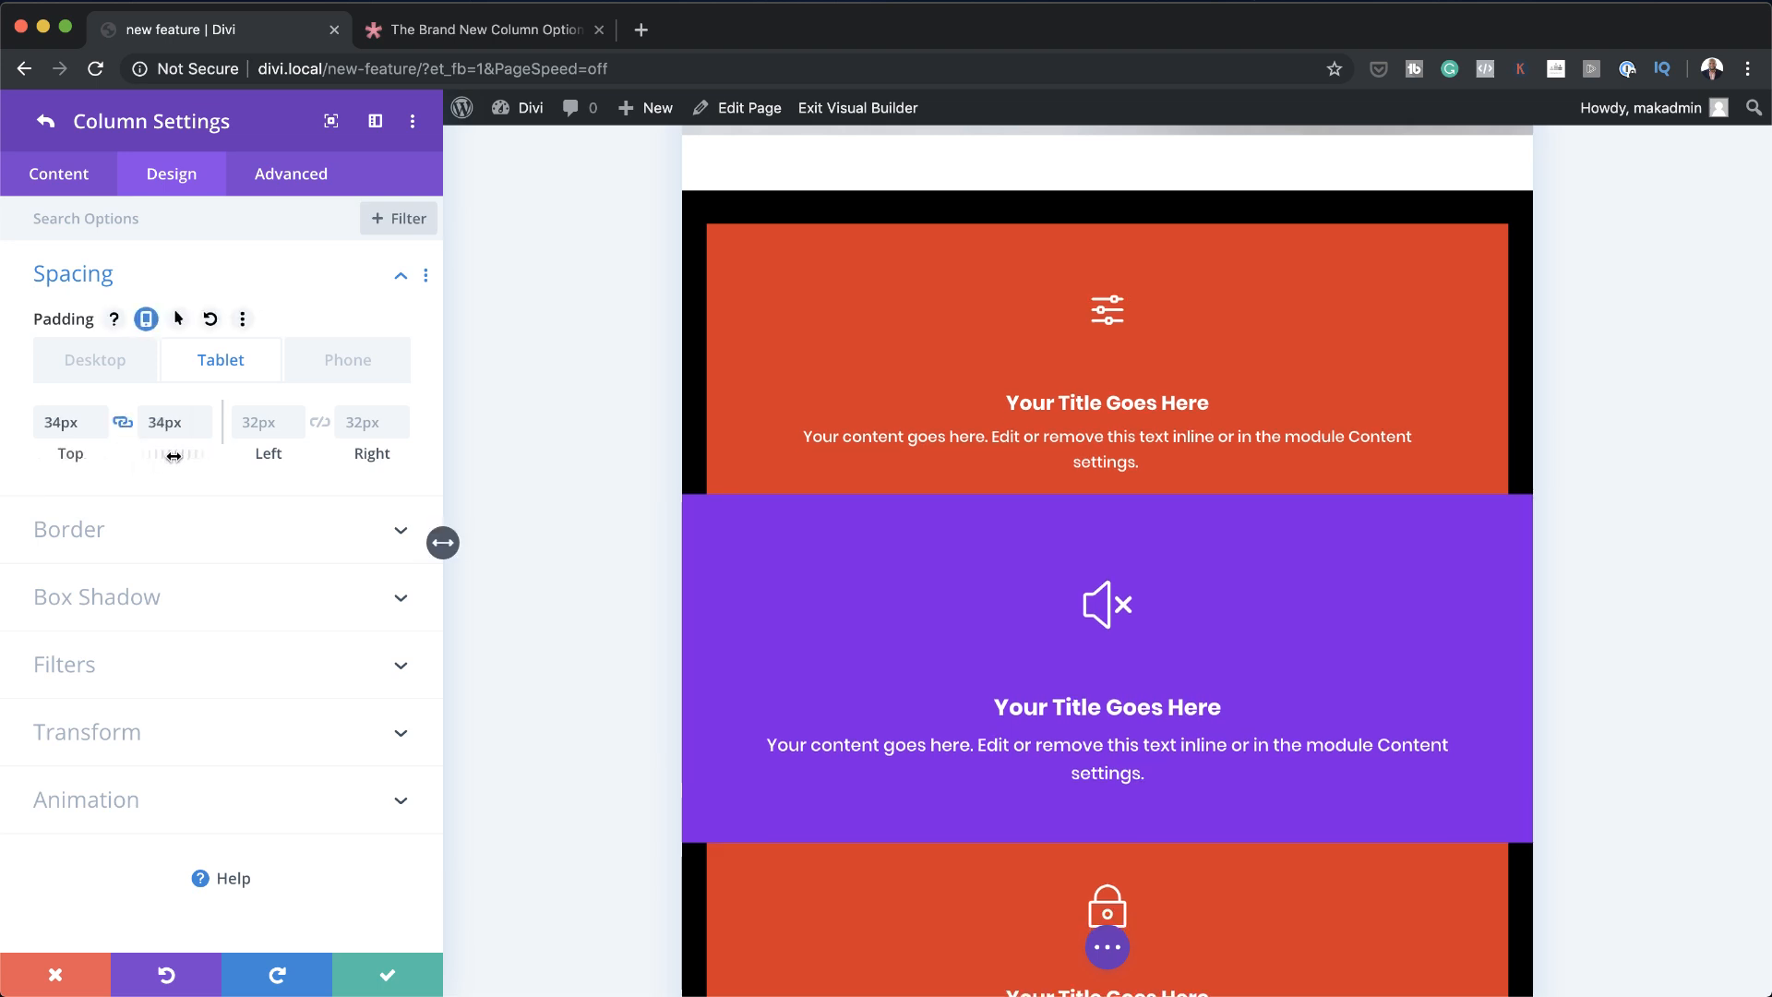
drag(57, 454, 114, 455)
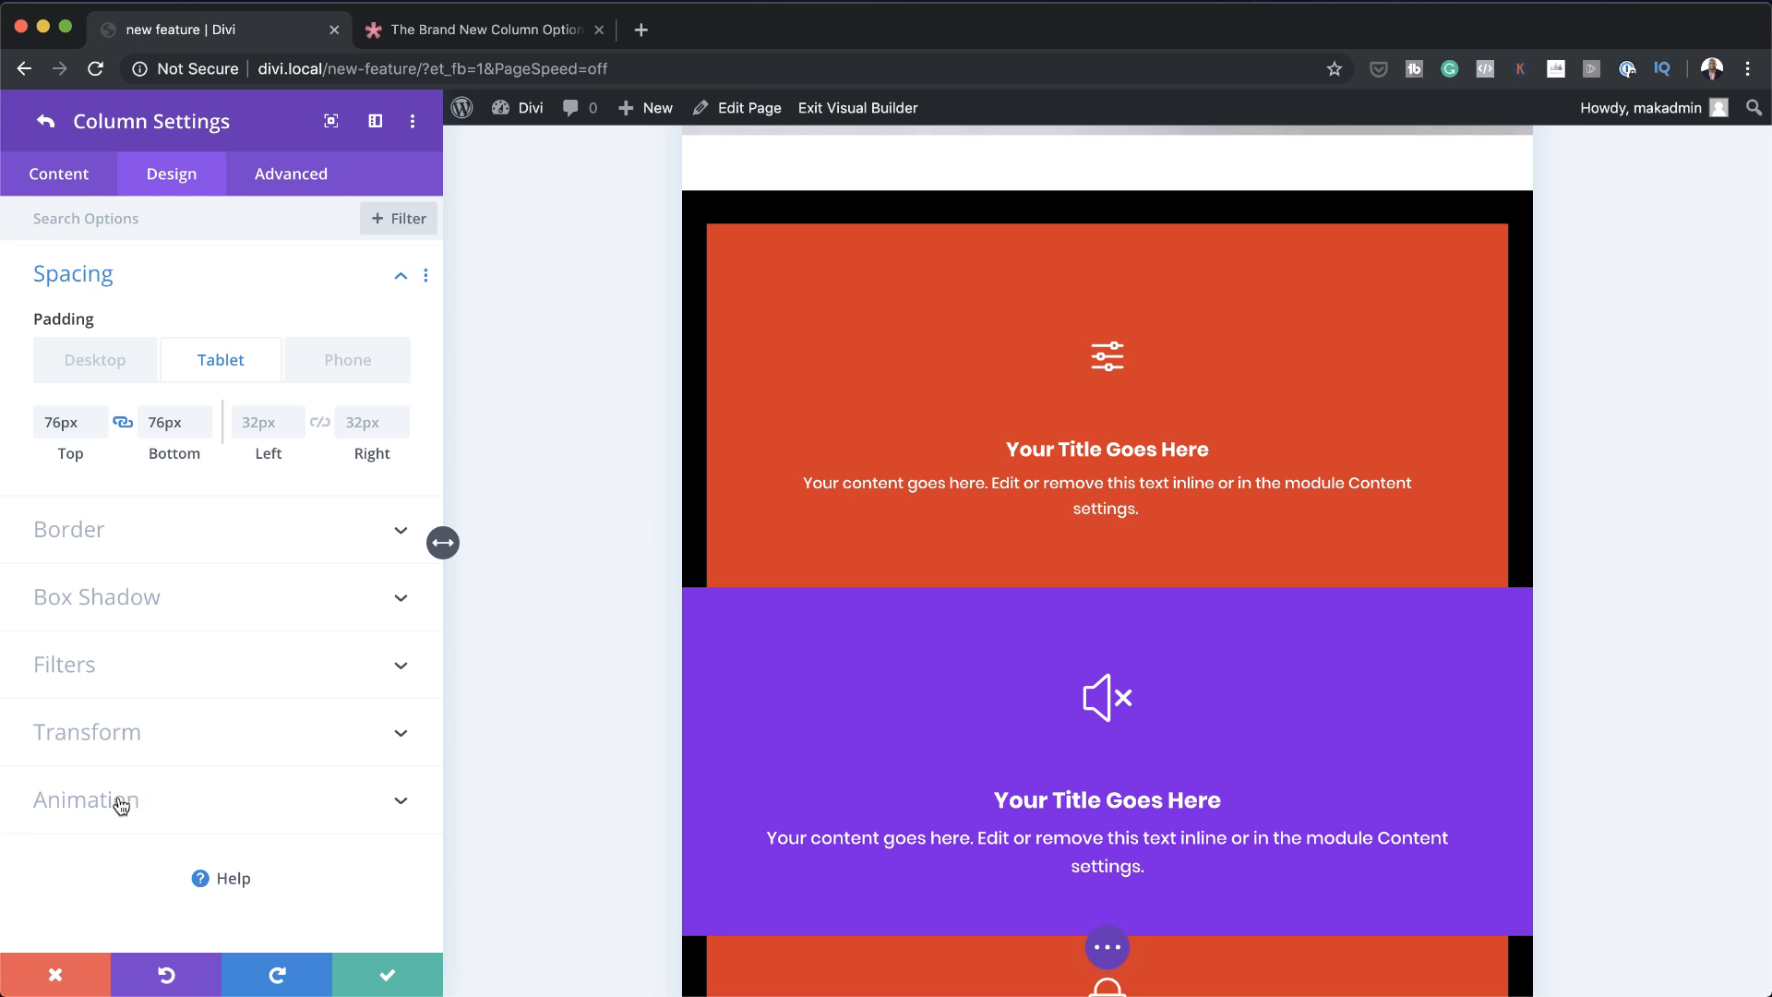
Look through the first orange column's border options and save the row settings
click(111, 536)
scroll(197, 427, down, 1)
scroll(166, 822, down, 1)
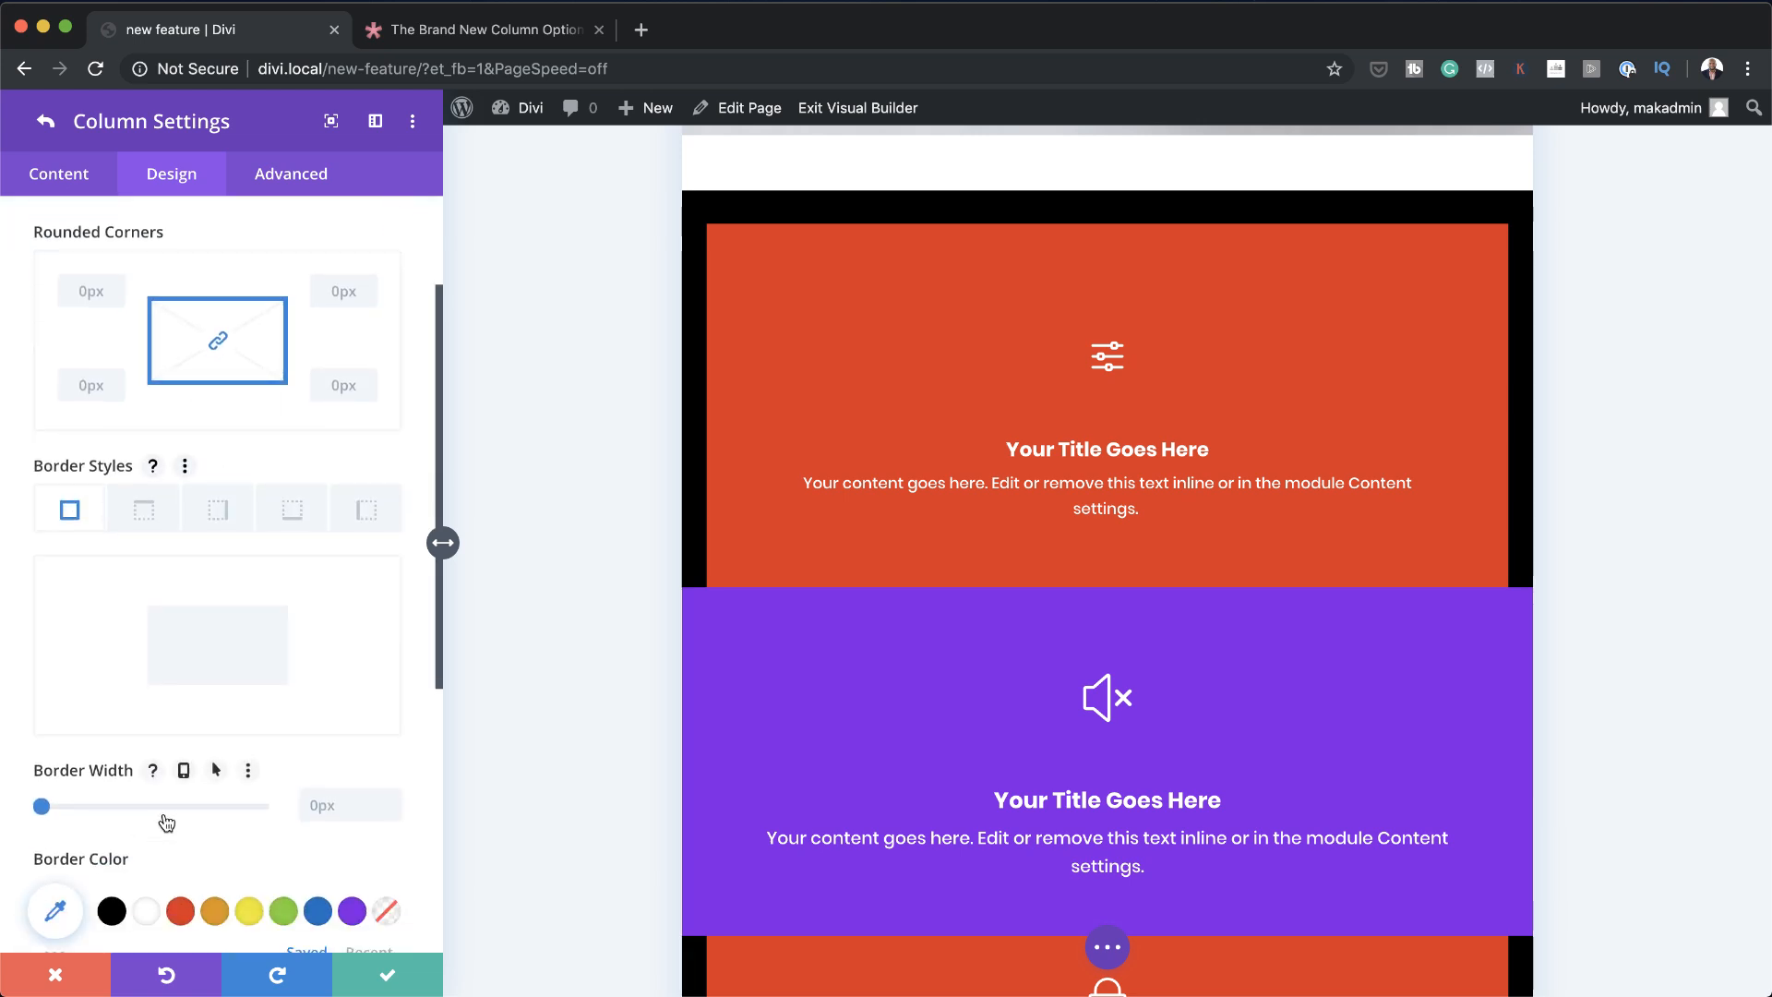
scroll(166, 820, down, 3)
scroll(198, 859, down, 2)
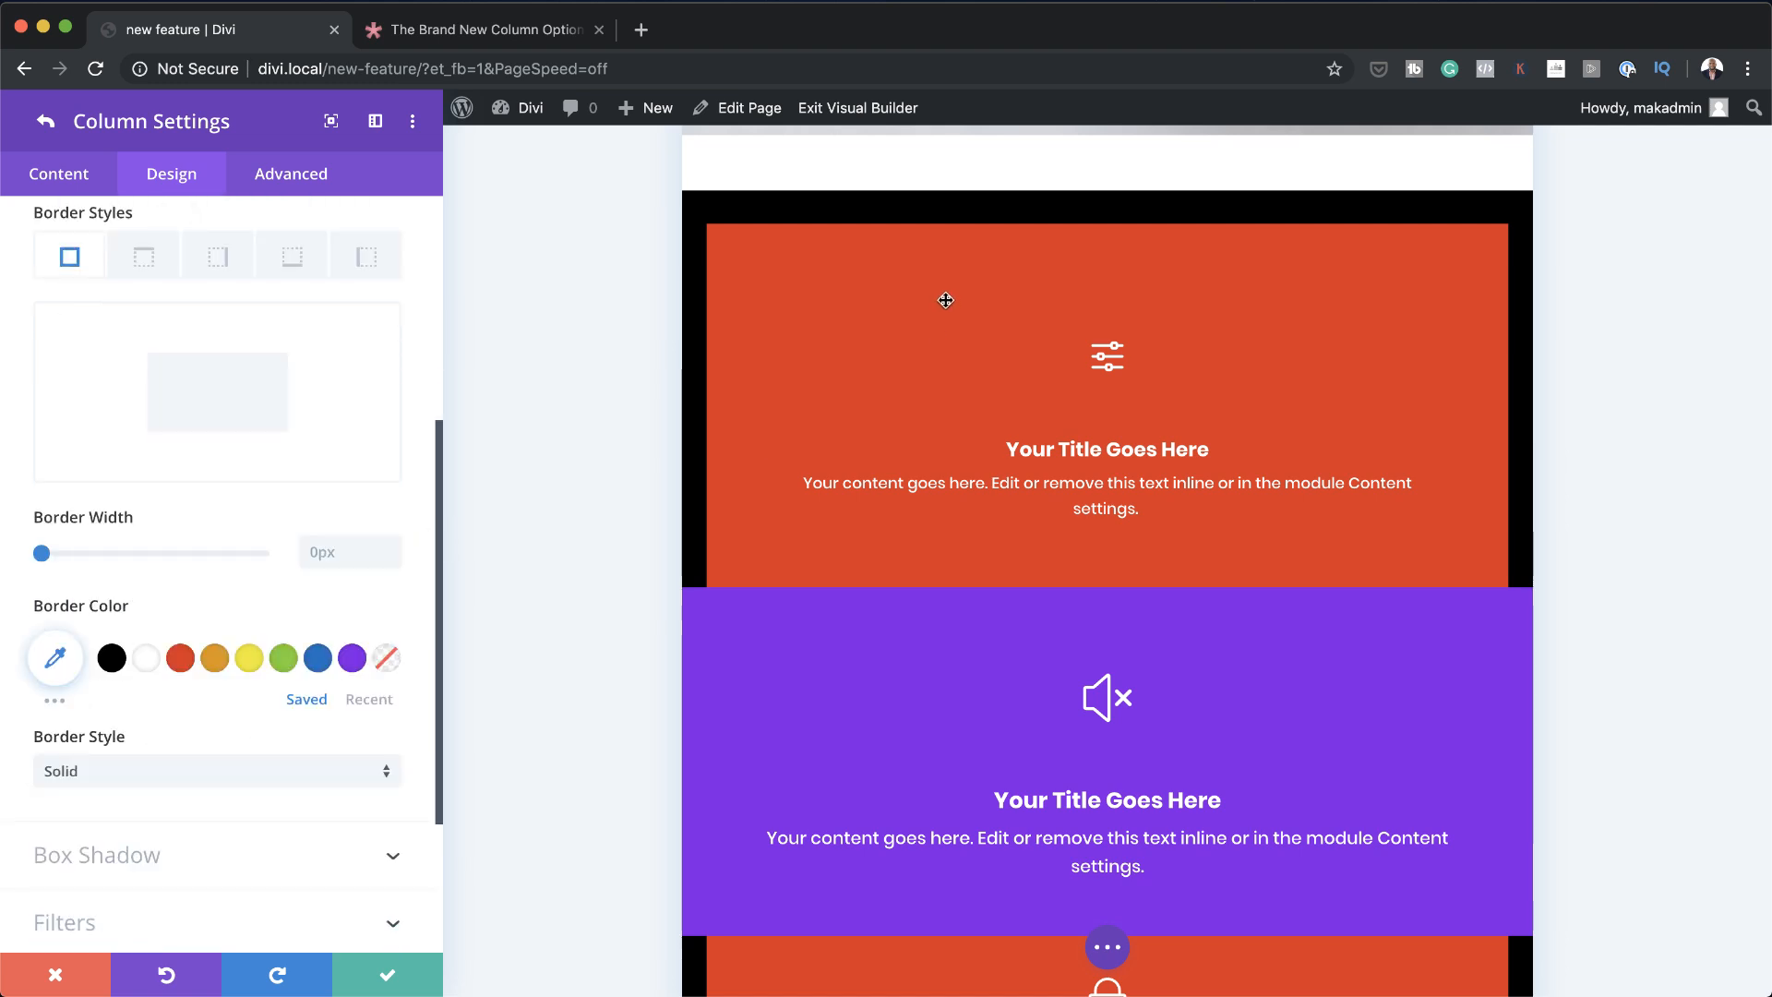
click(48, 130)
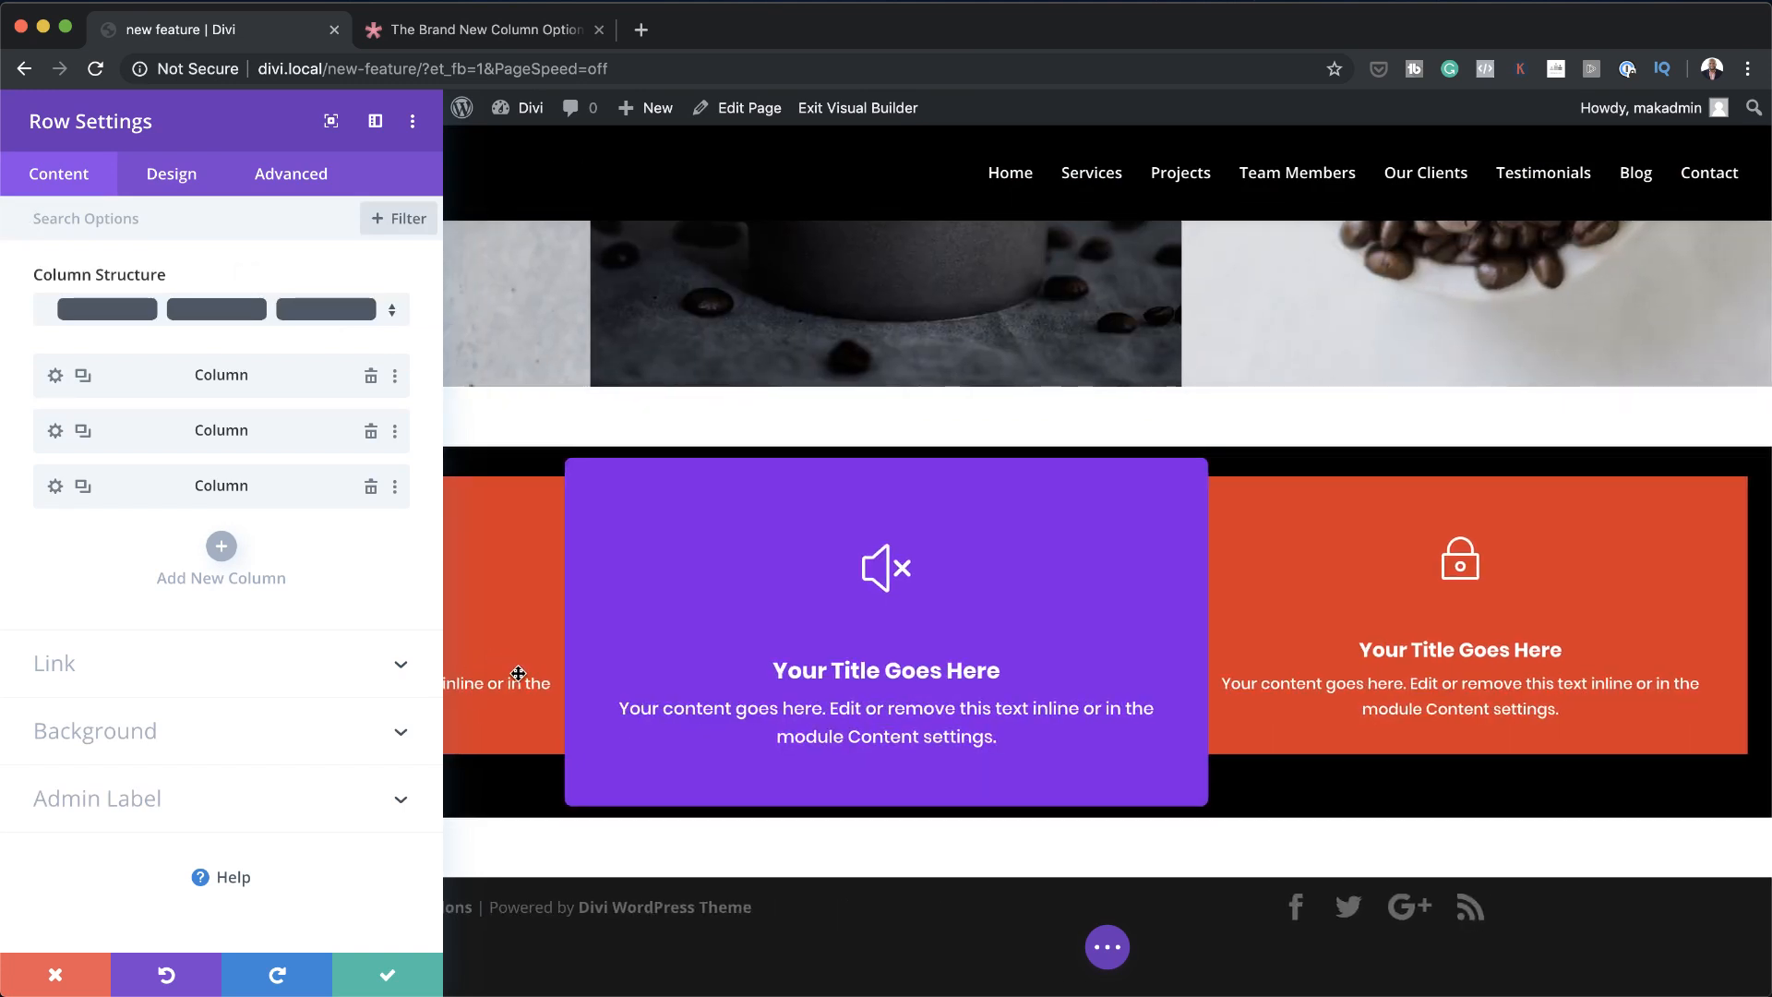
click(387, 976)
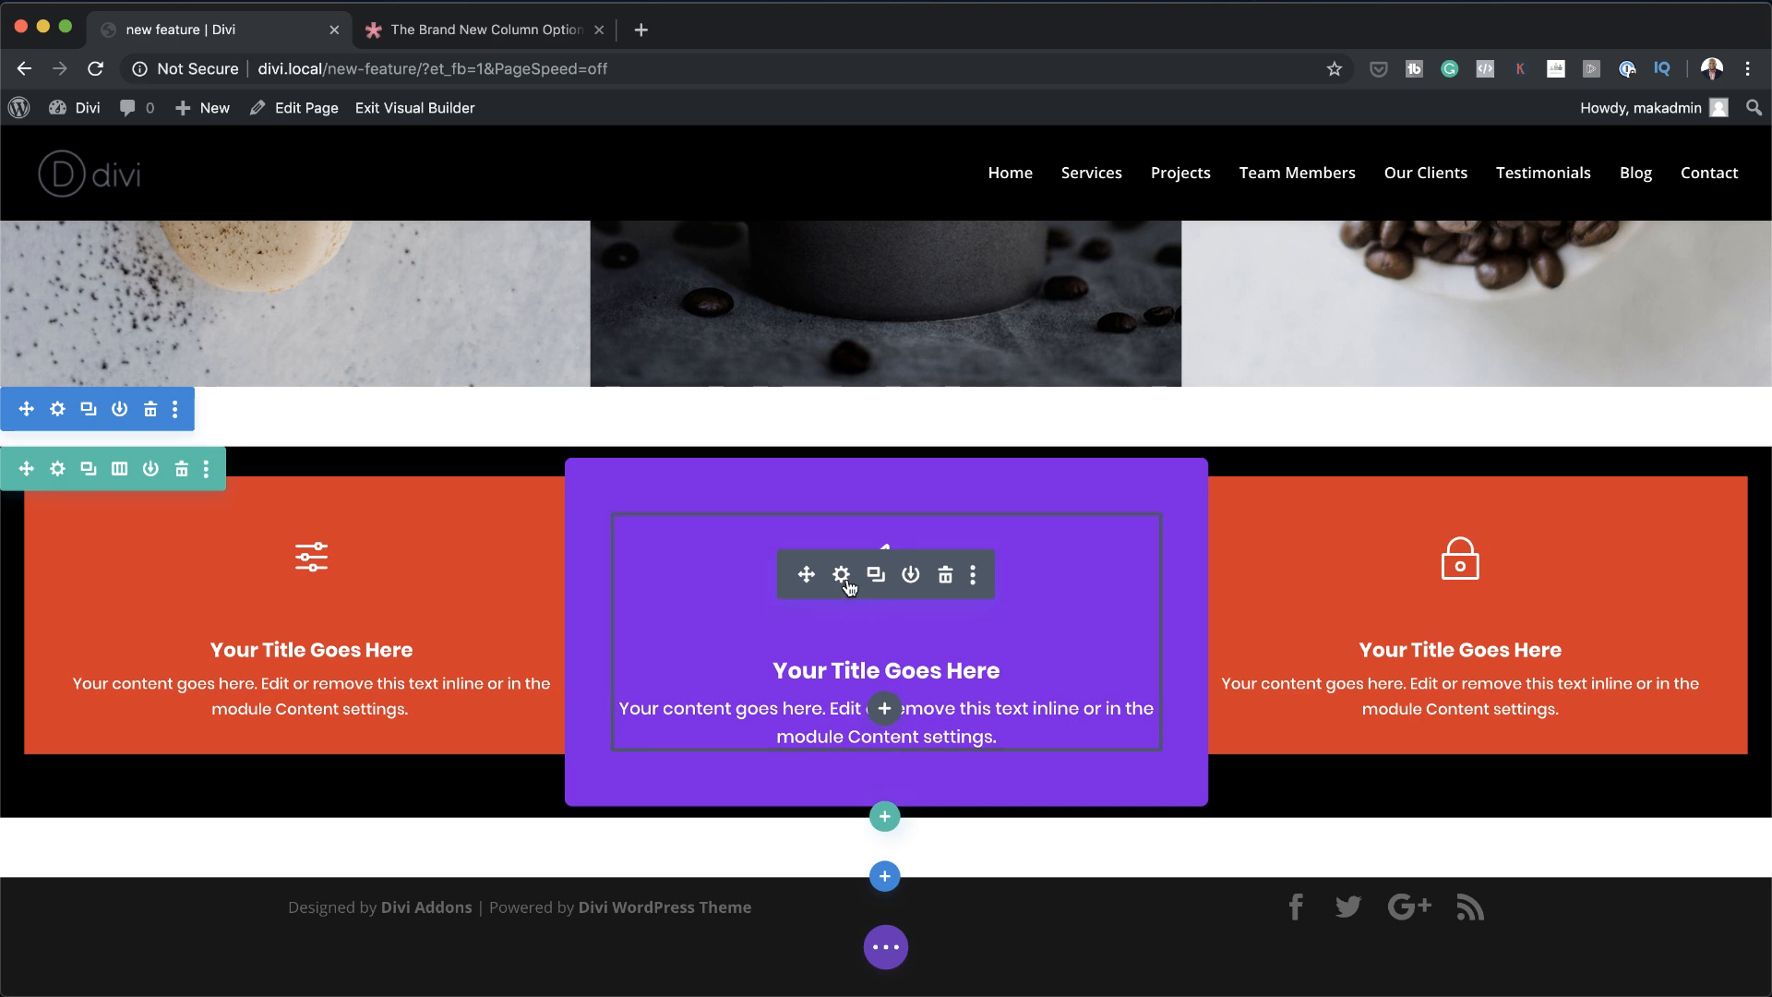
Enable responsive options for the title font of the purple column's blurb and switch to its tablet settings
click(840, 575)
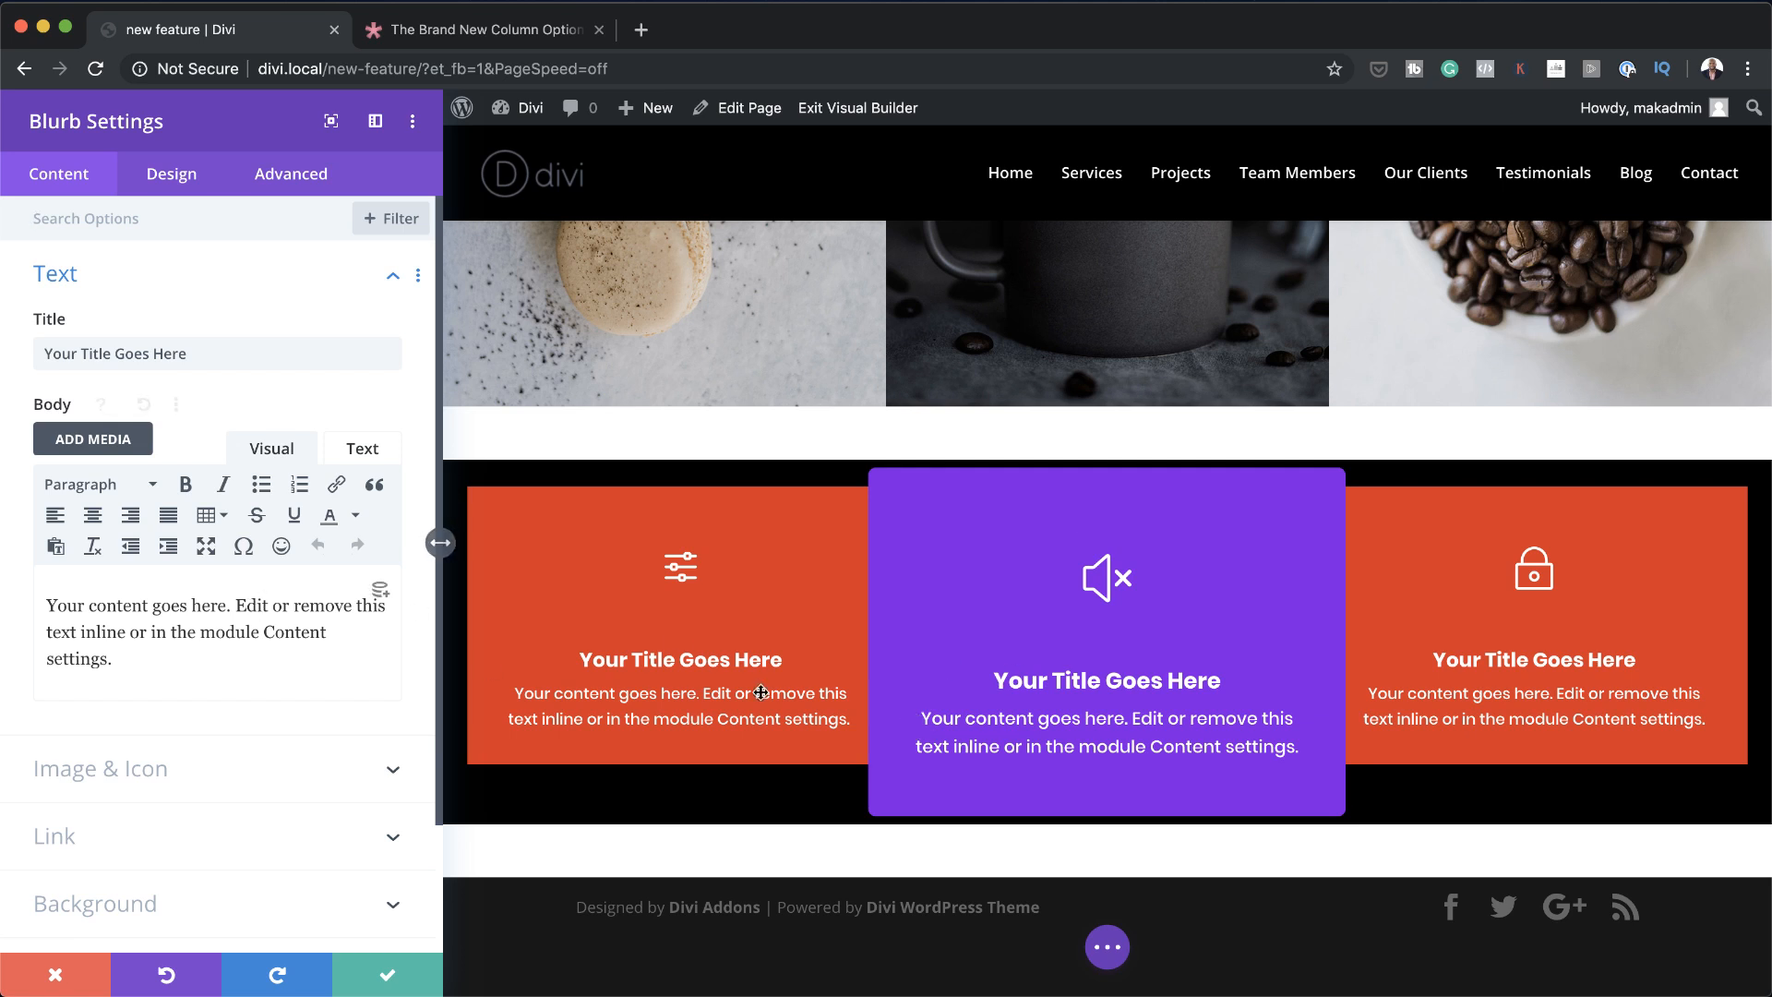
click(184, 183)
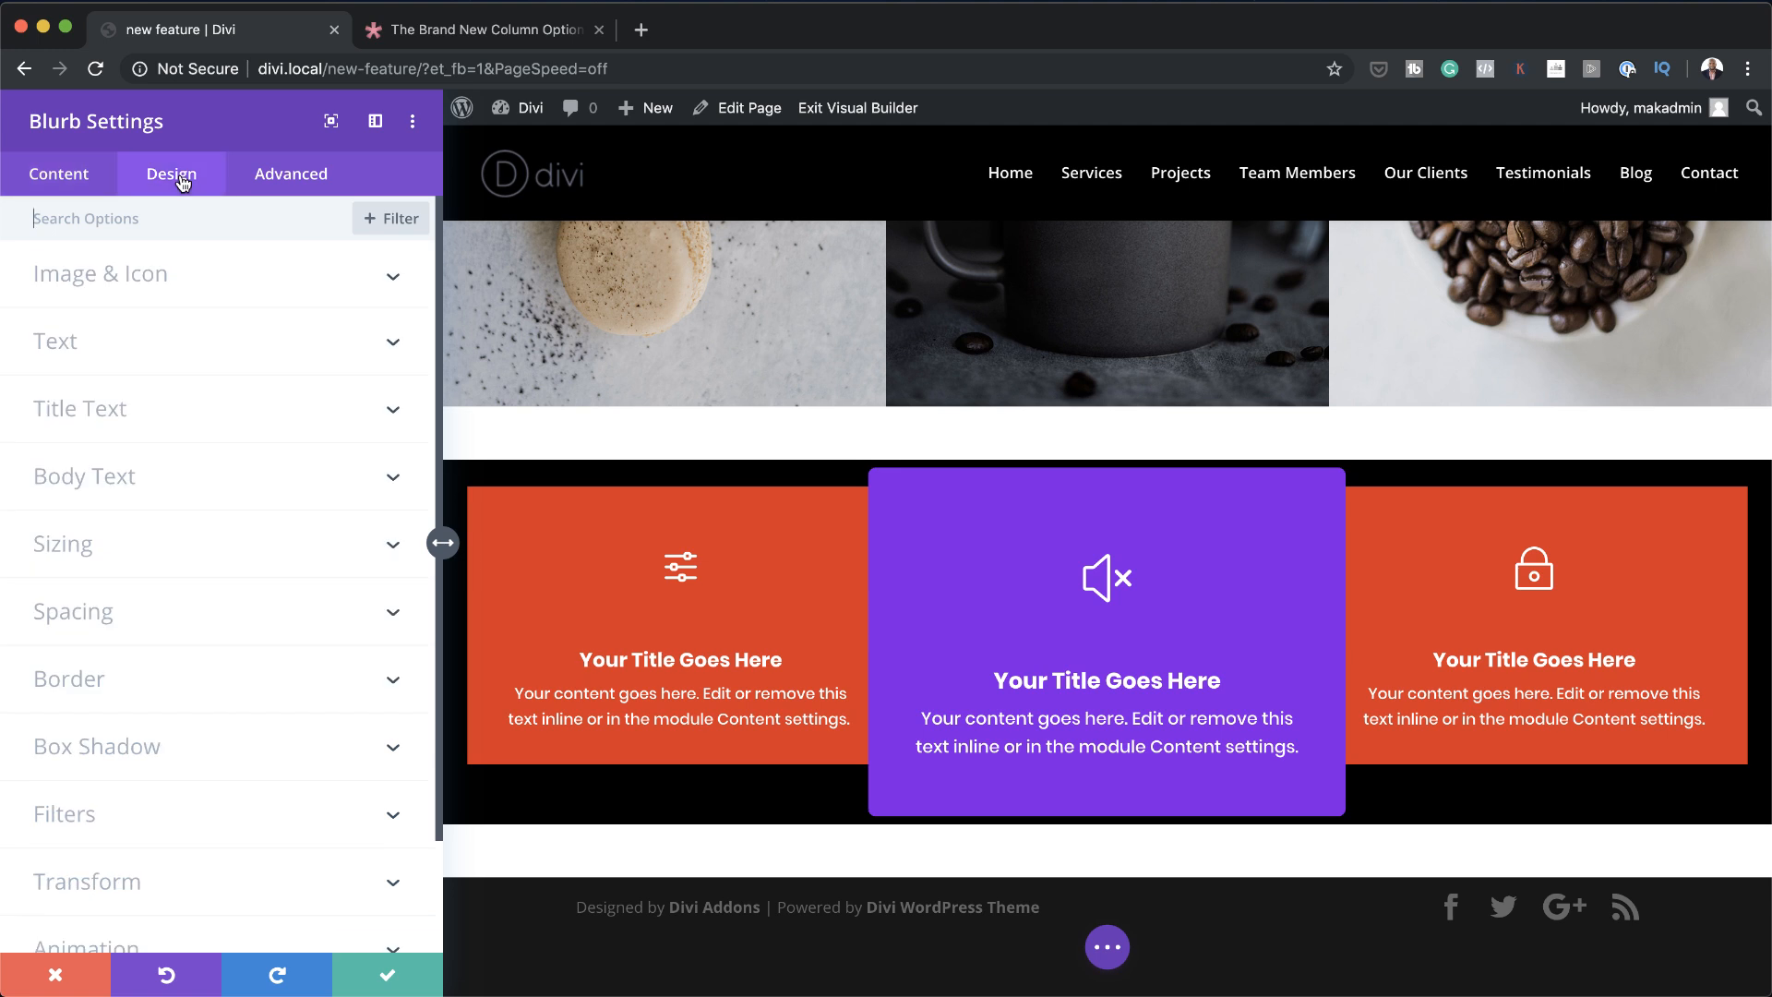
click(111, 418)
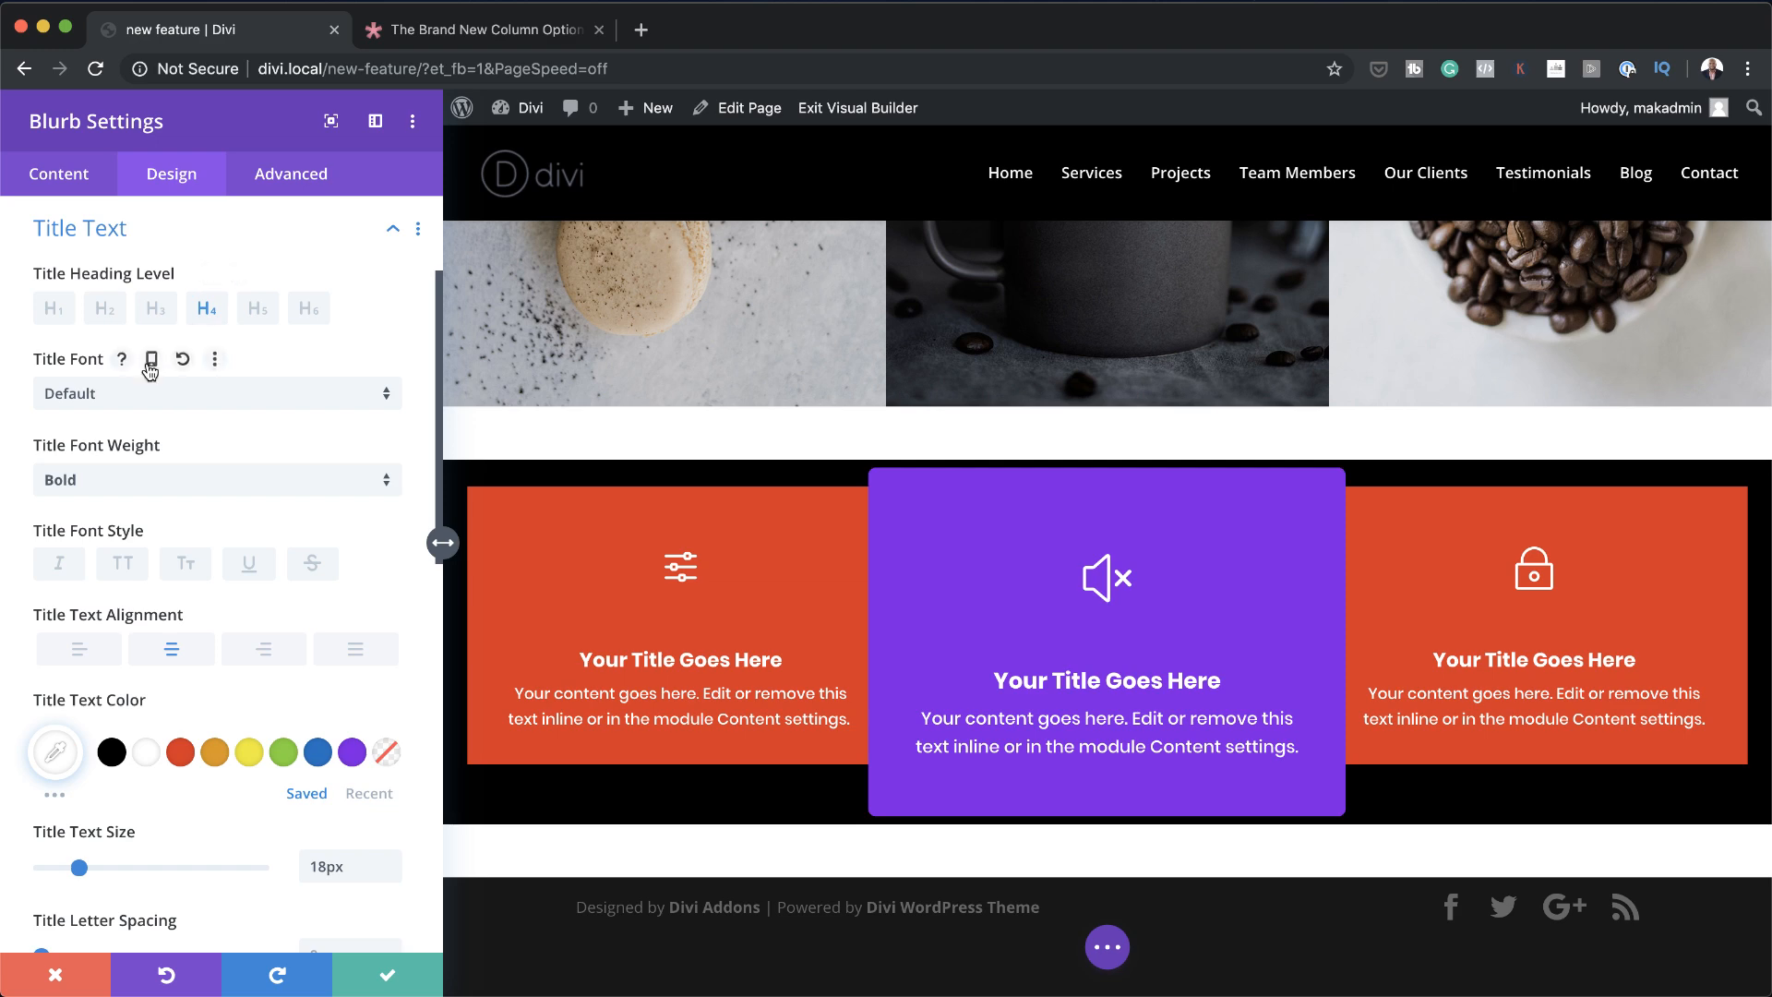
click(155, 362)
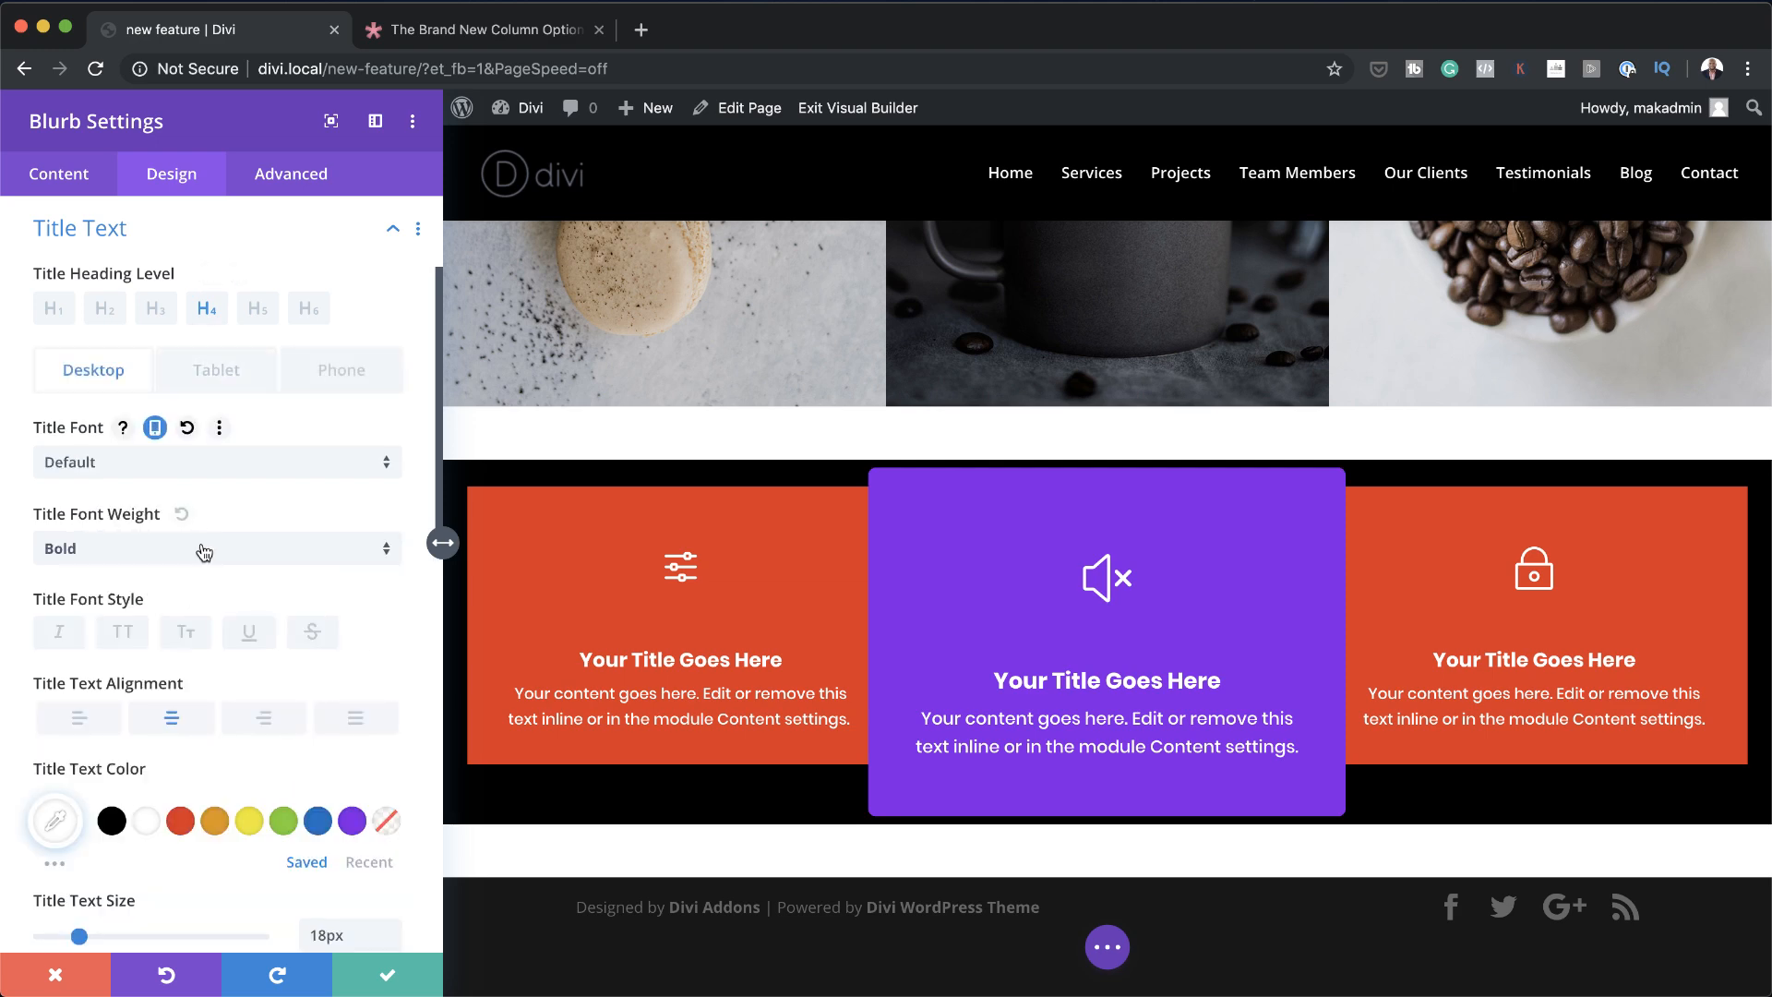
click(216, 371)
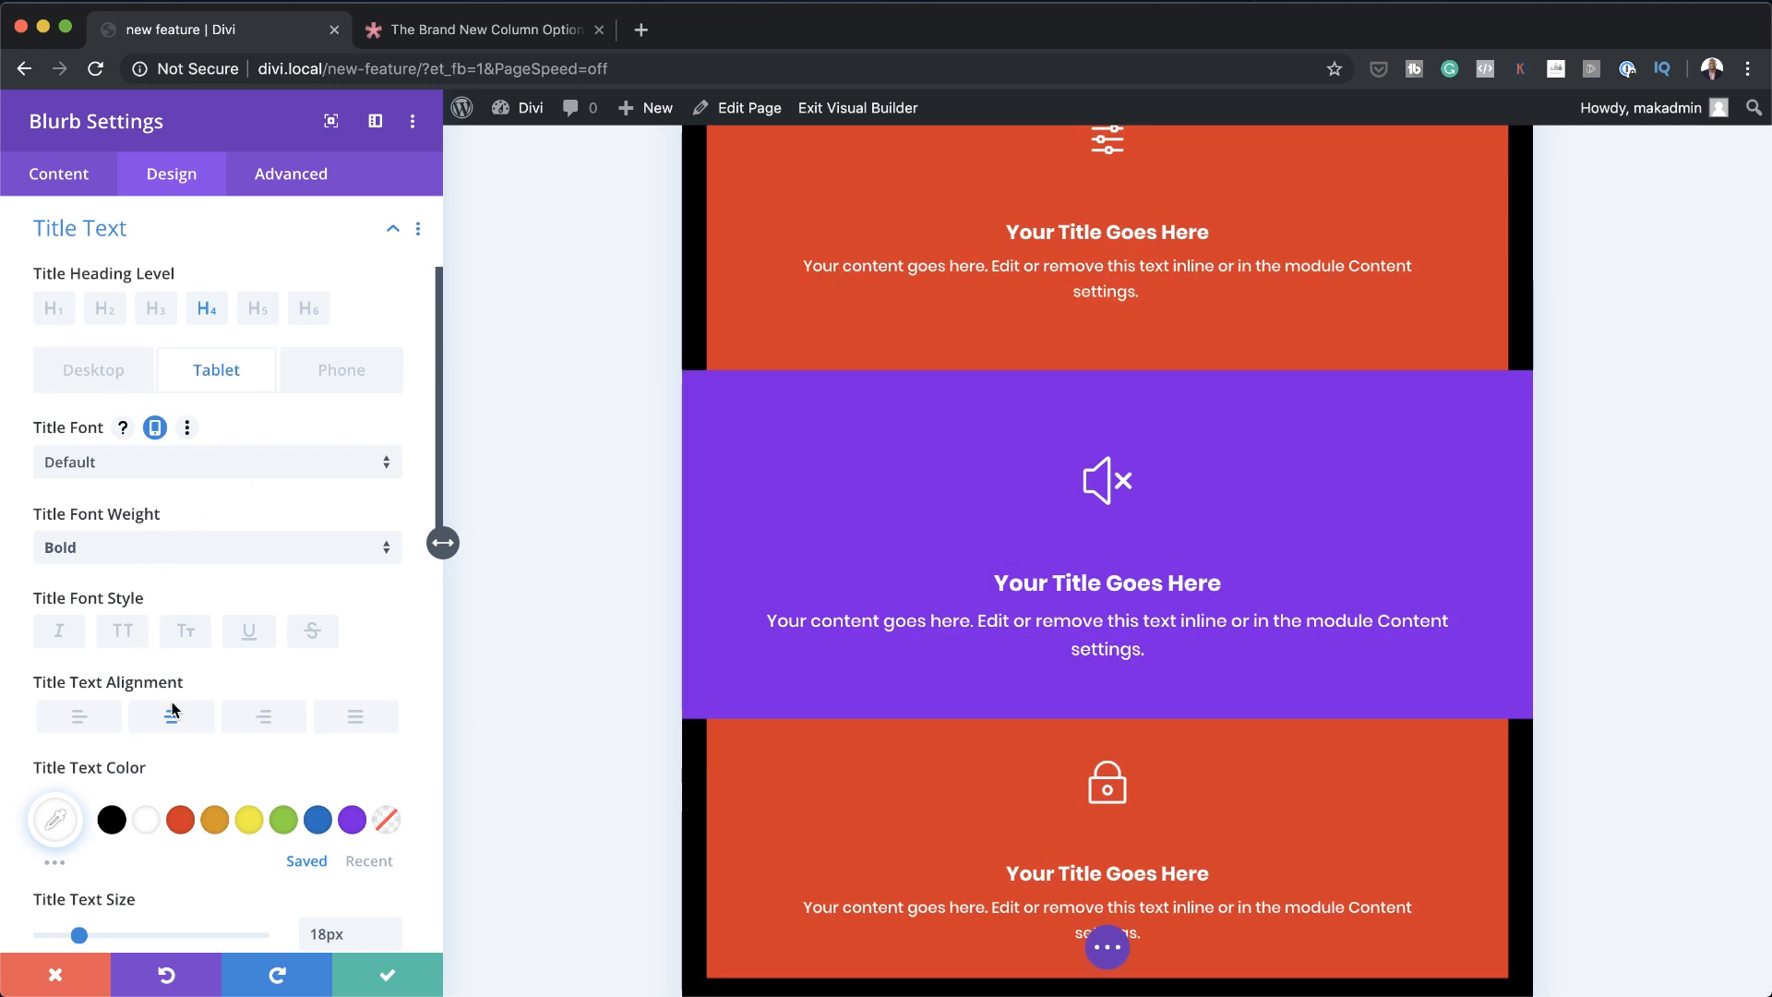
Set the blurb's title text color to yellow, check it in the desktop view and save the blurb
click(247, 820)
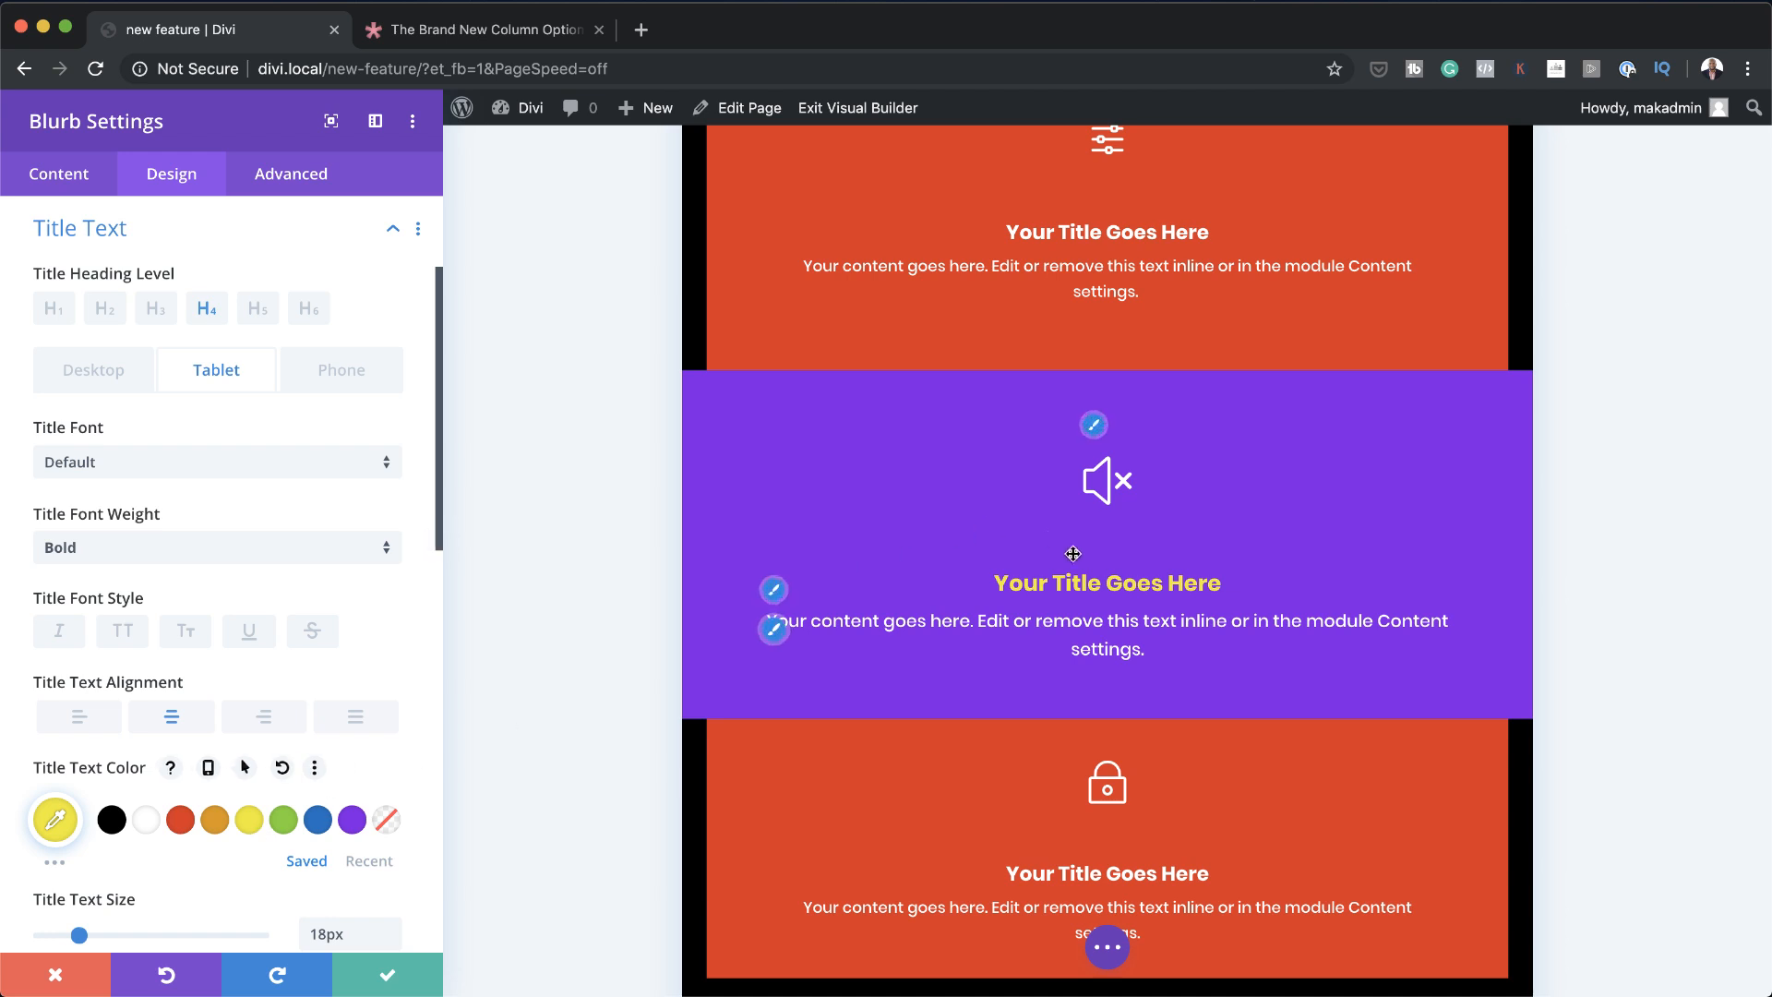
click(112, 385)
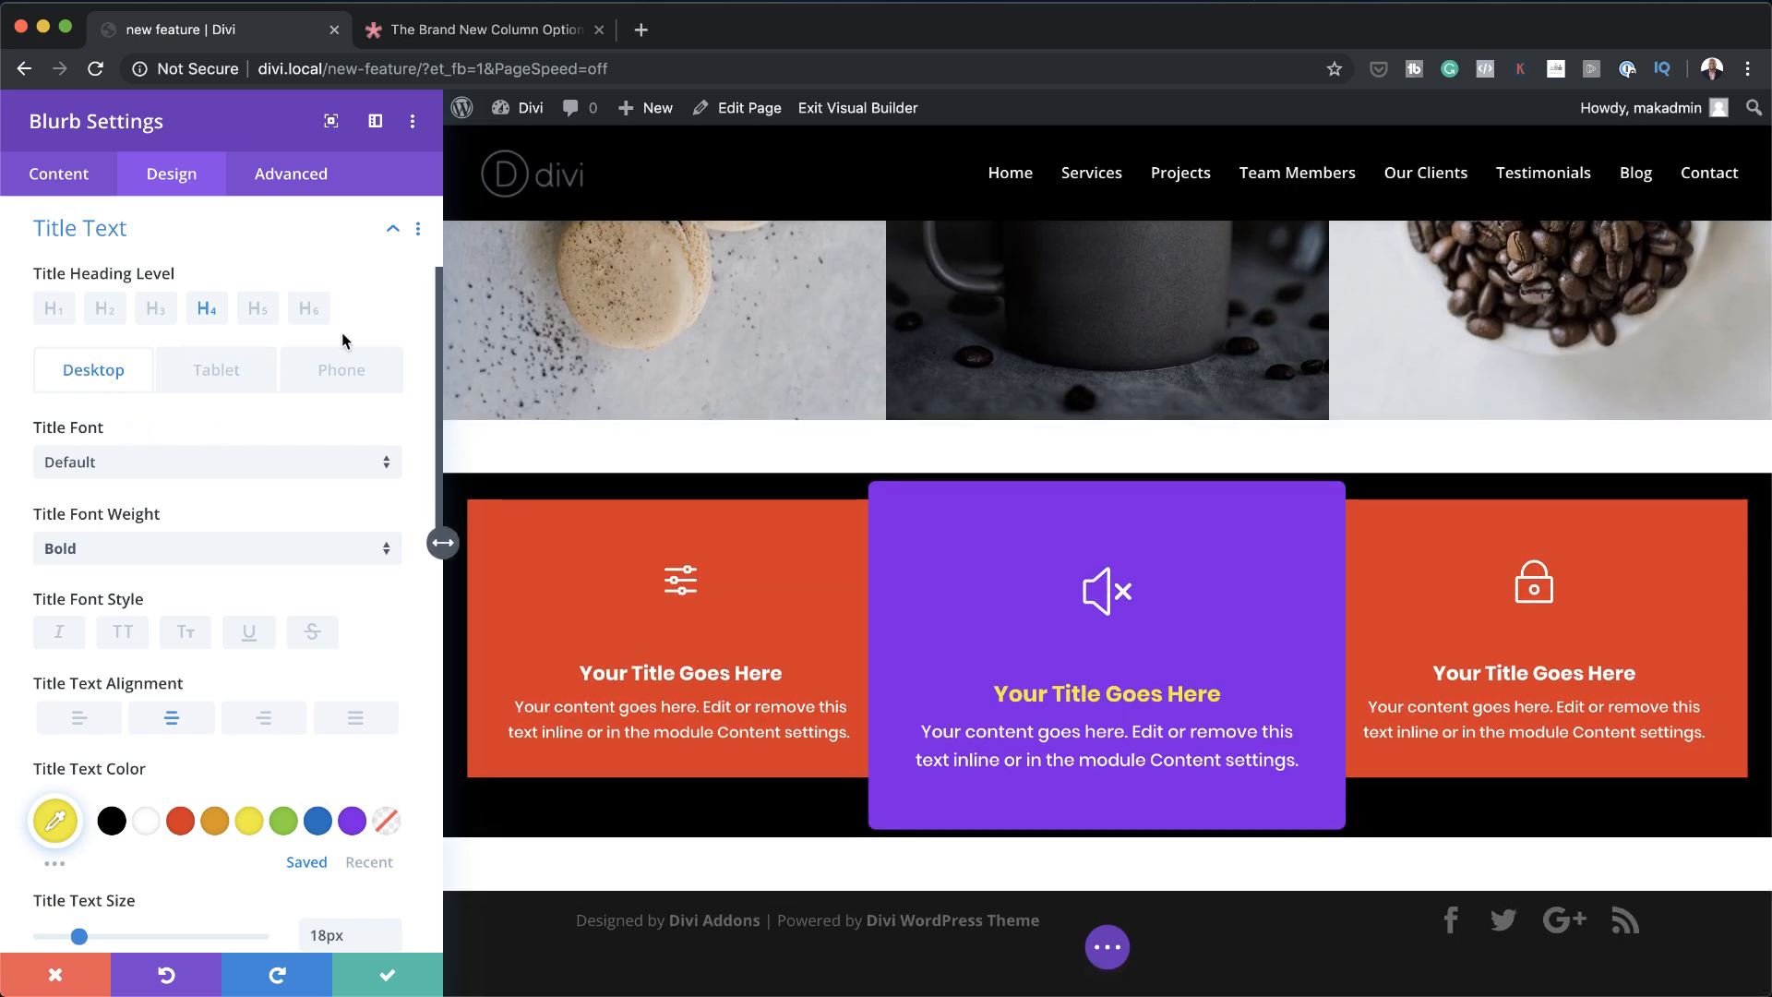
click(383, 980)
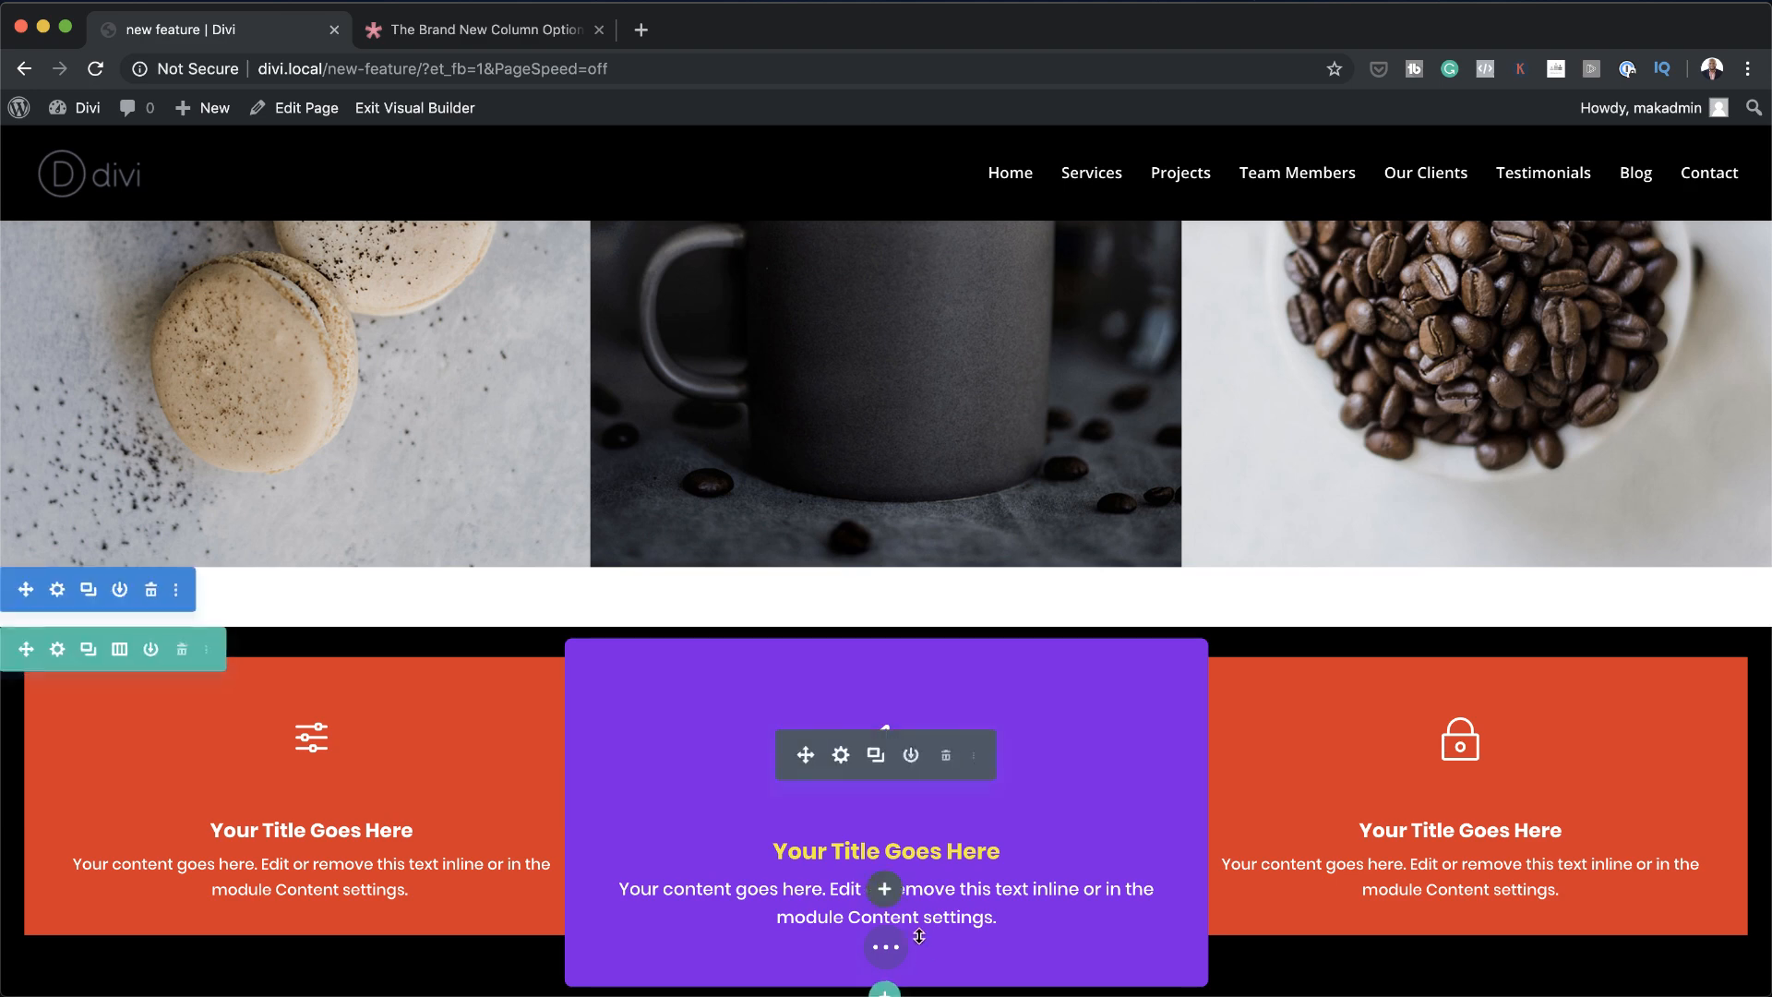
Preview the blurb row in tablet, phone and desktop views
click(885, 946)
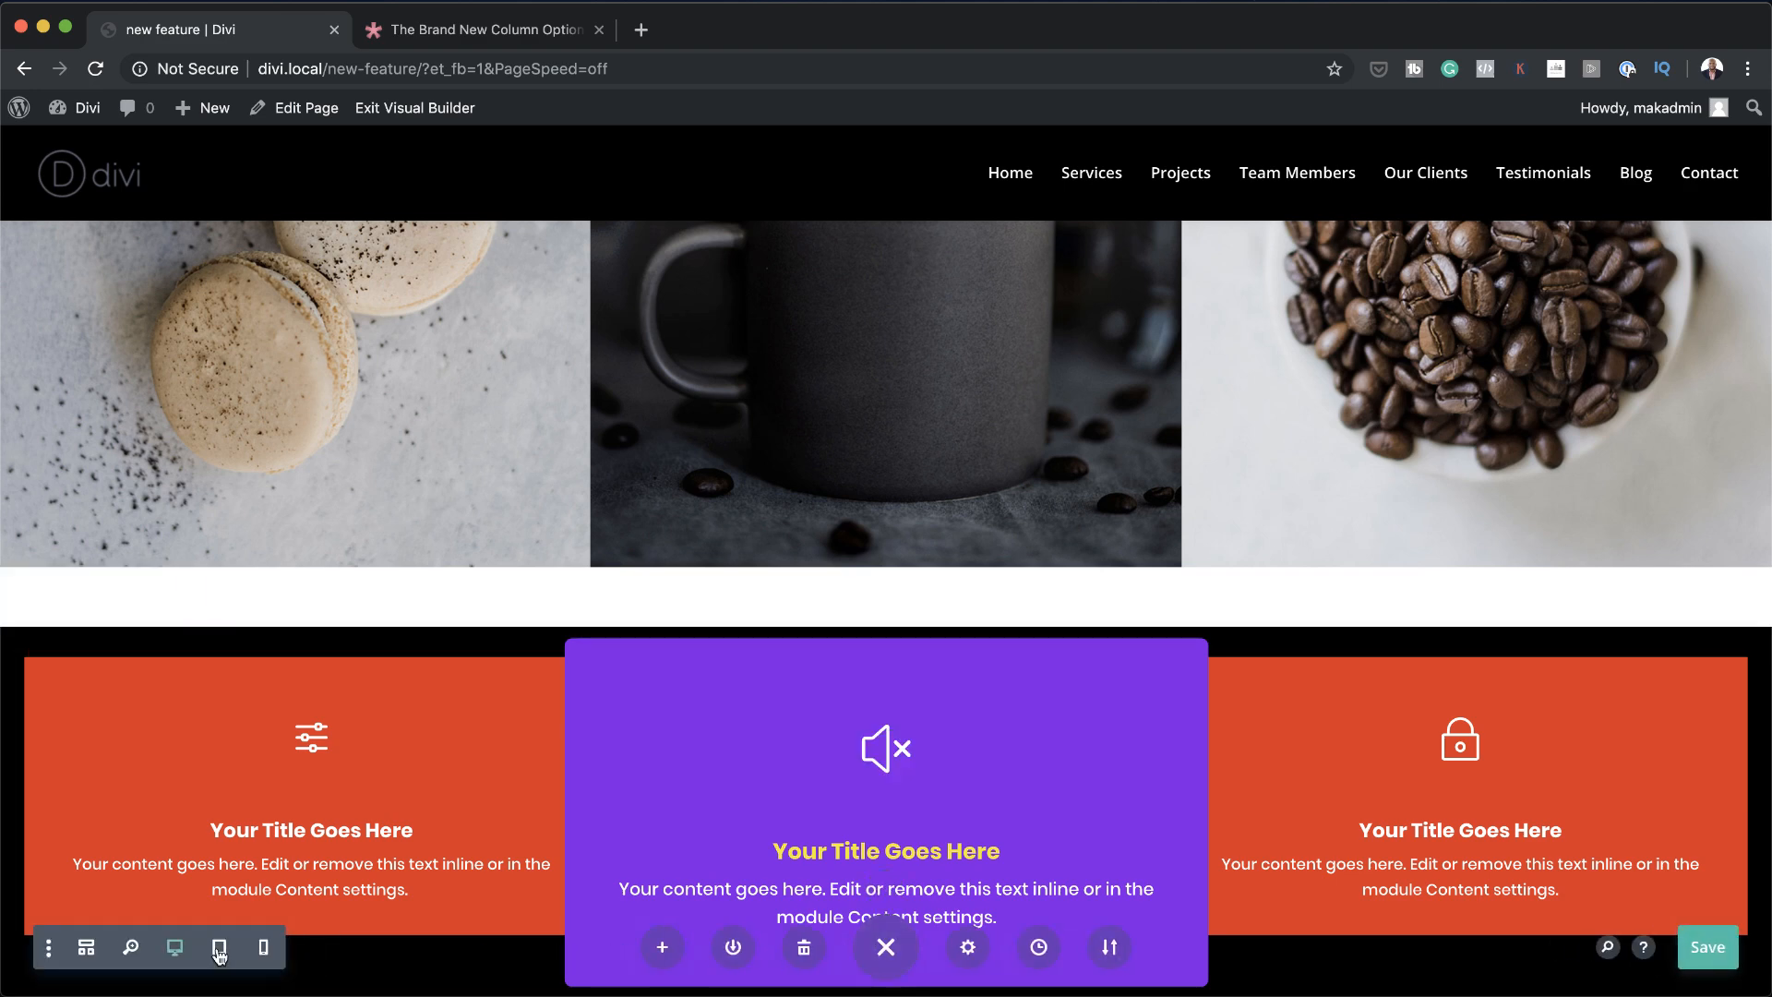
click(218, 948)
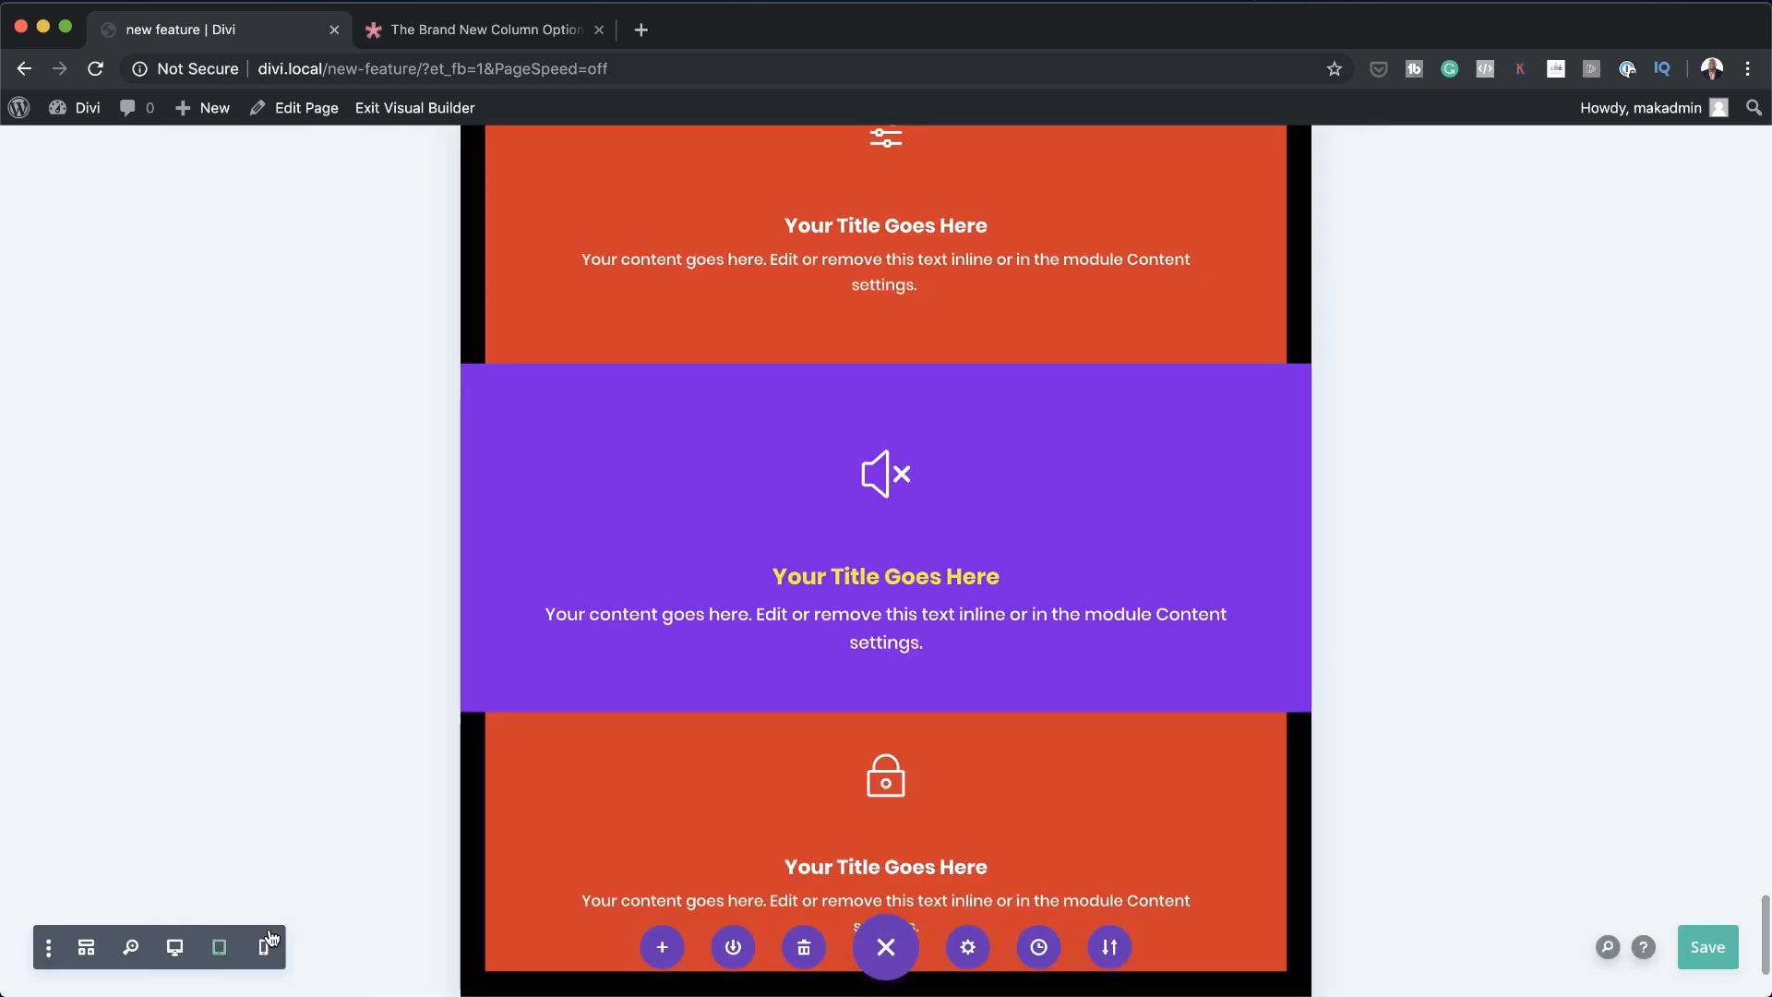
click(264, 949)
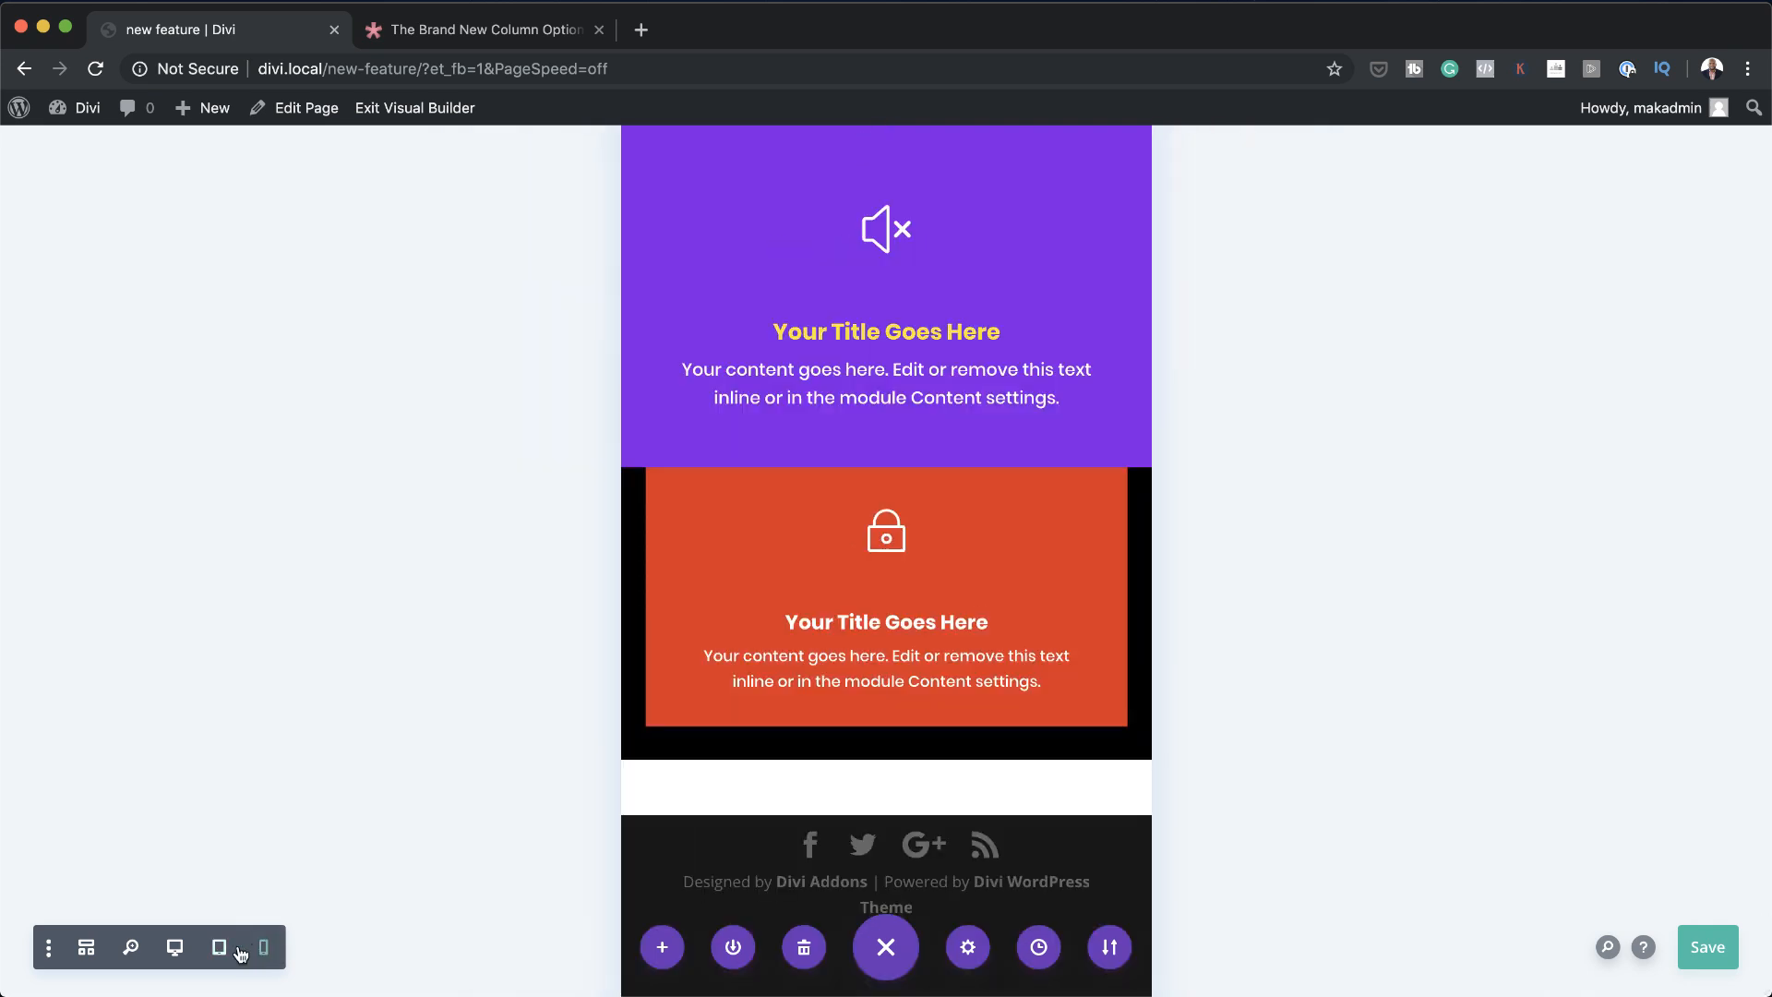
click(175, 946)
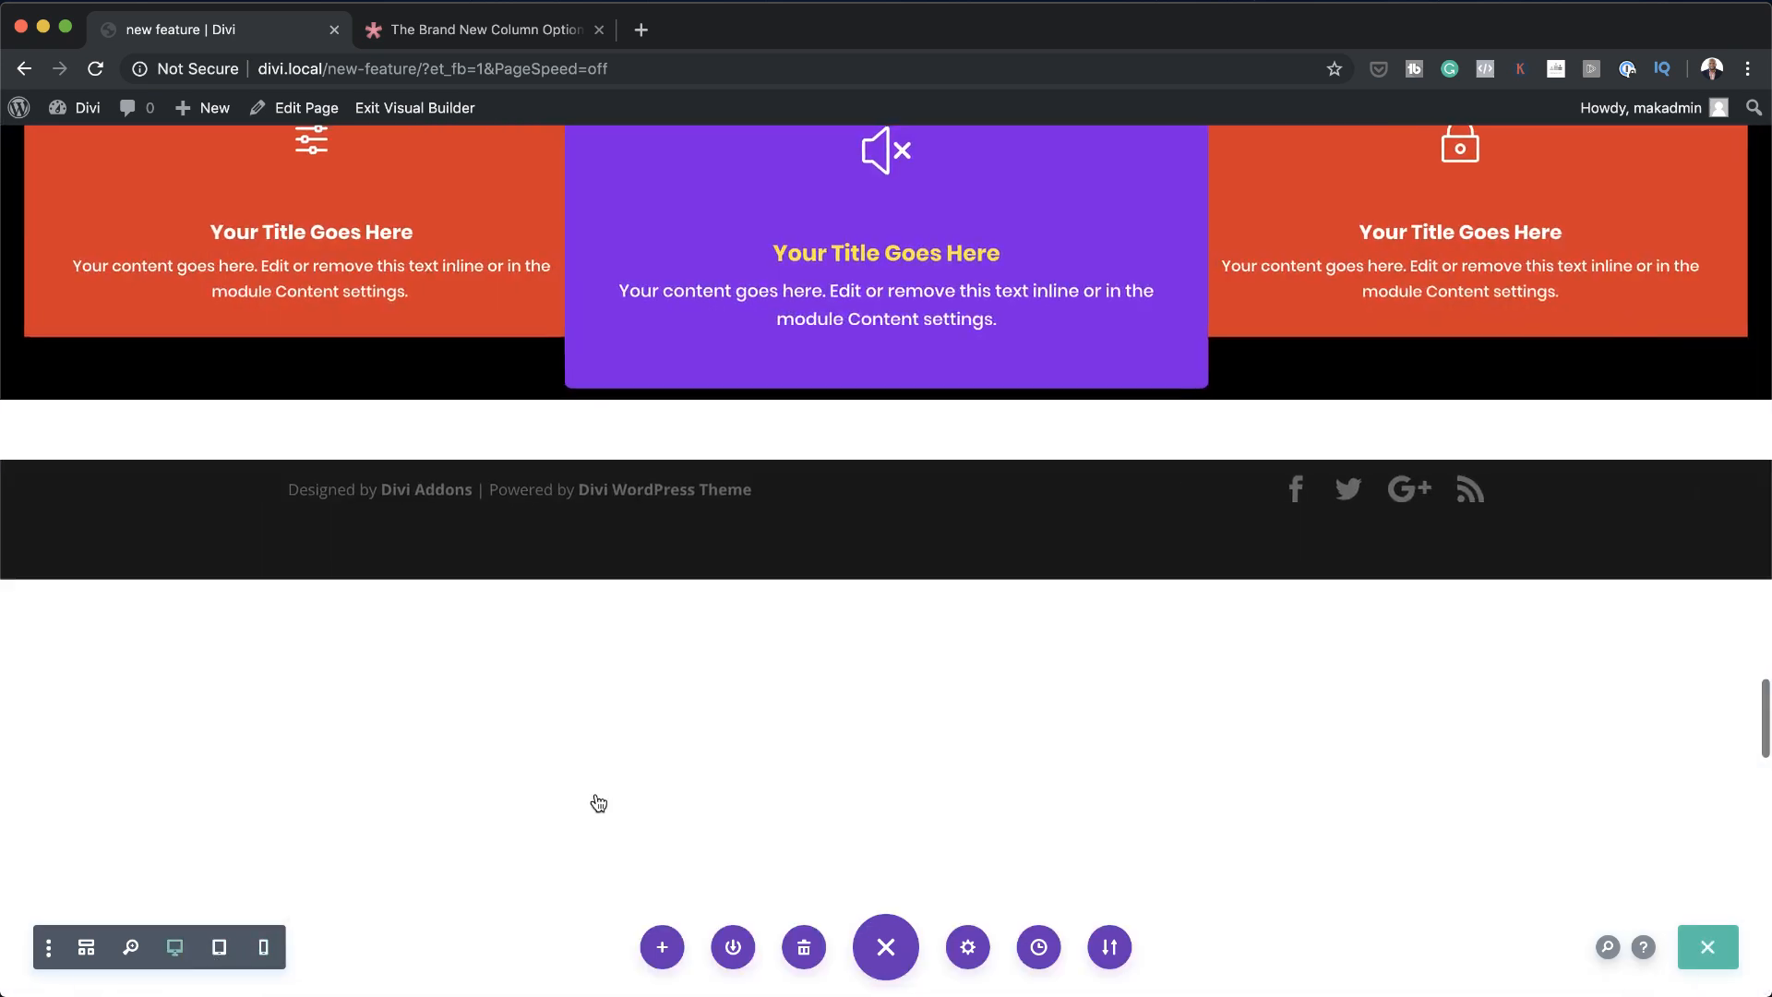
scroll(594, 803, up, 8)
scroll(871, 756, down, 3)
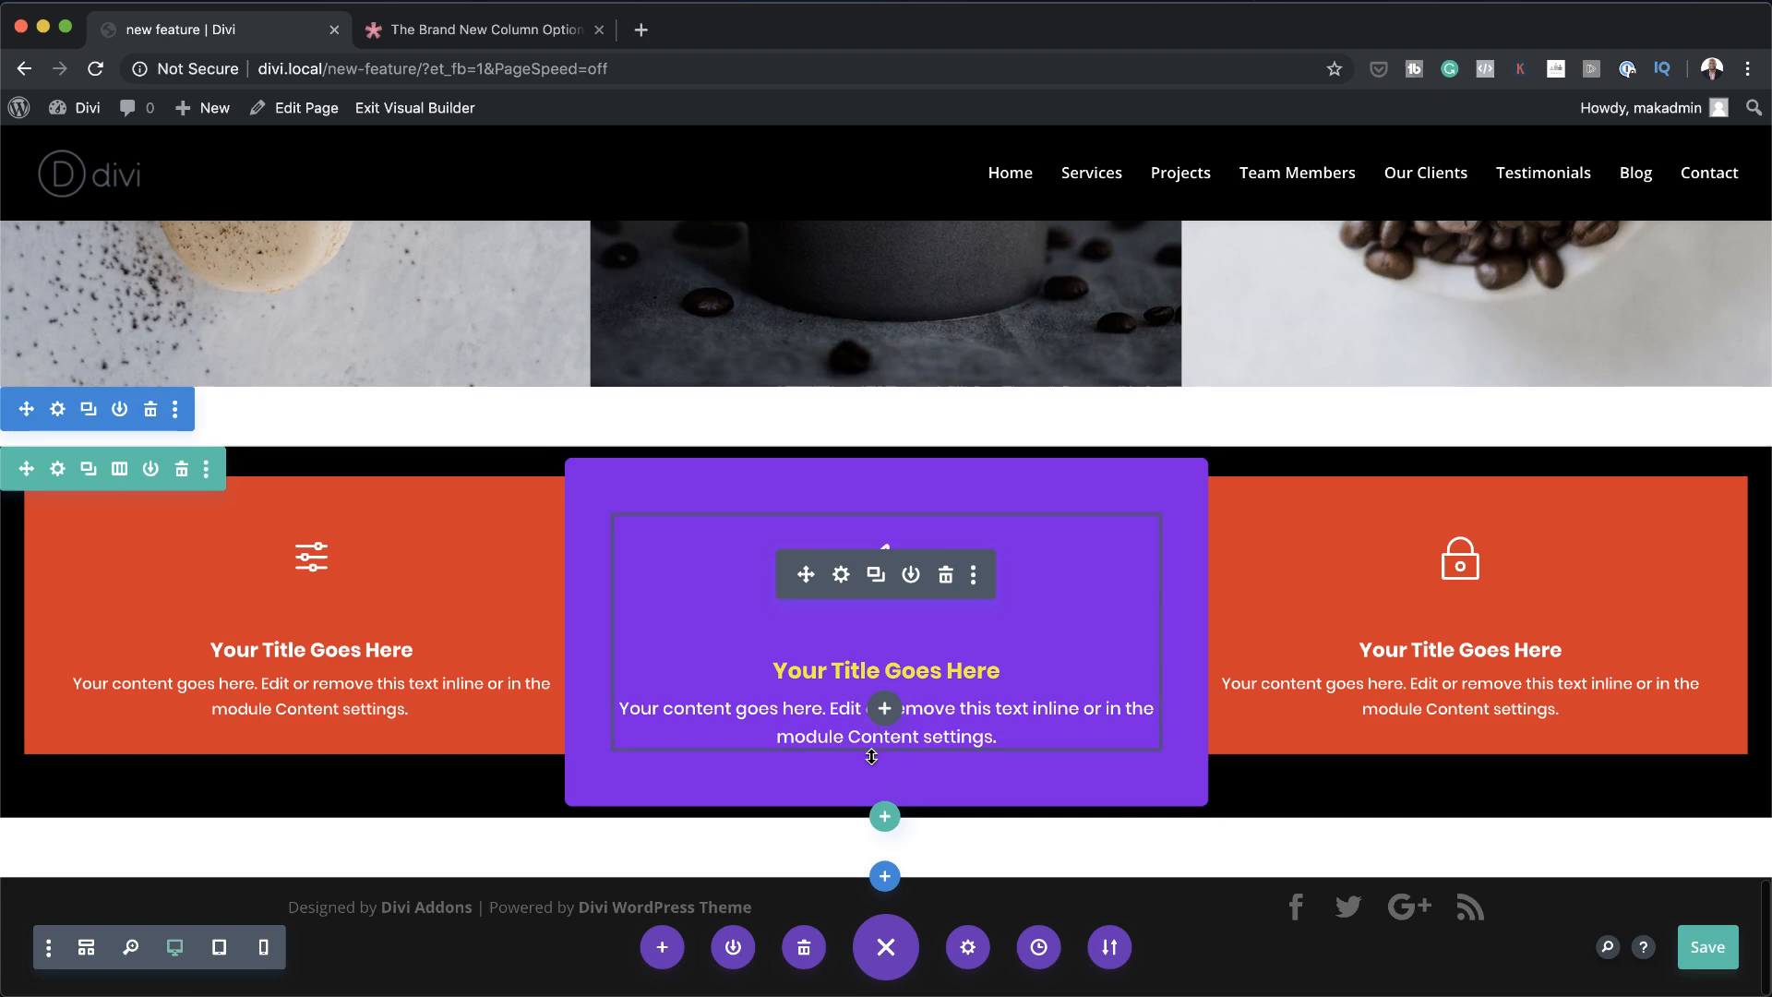
Set the title text color of the purple column's blurb to white
click(842, 575)
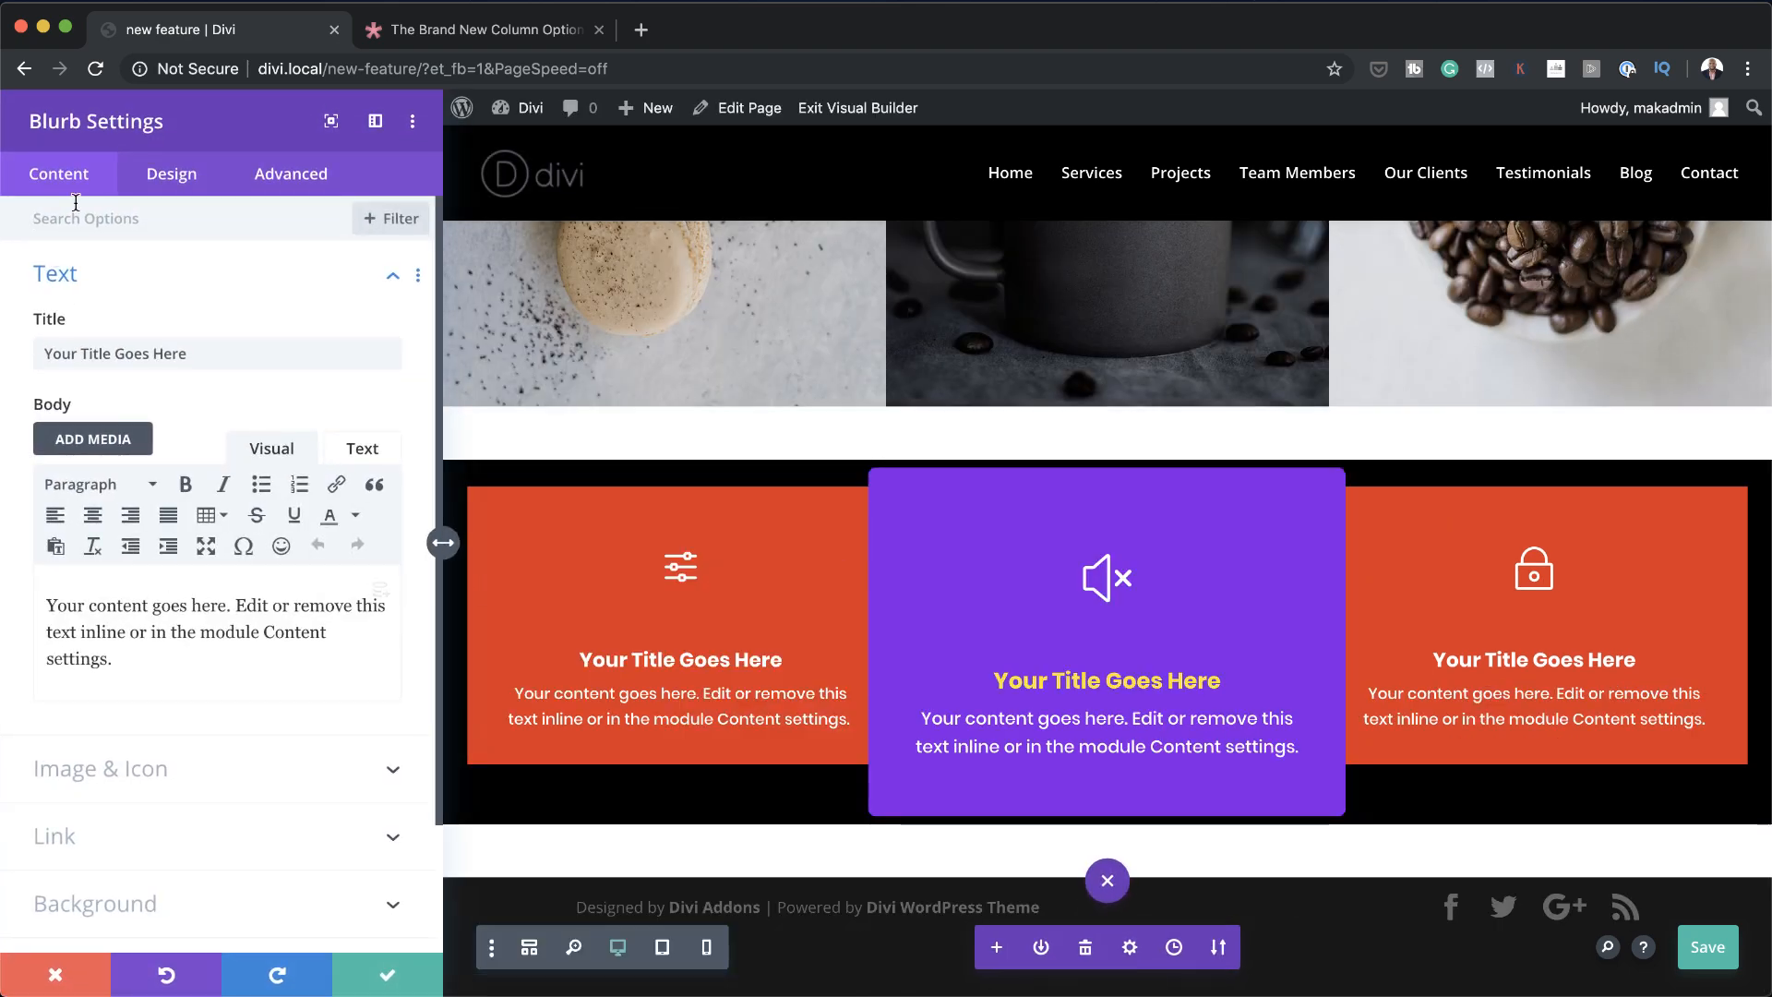
click(178, 175)
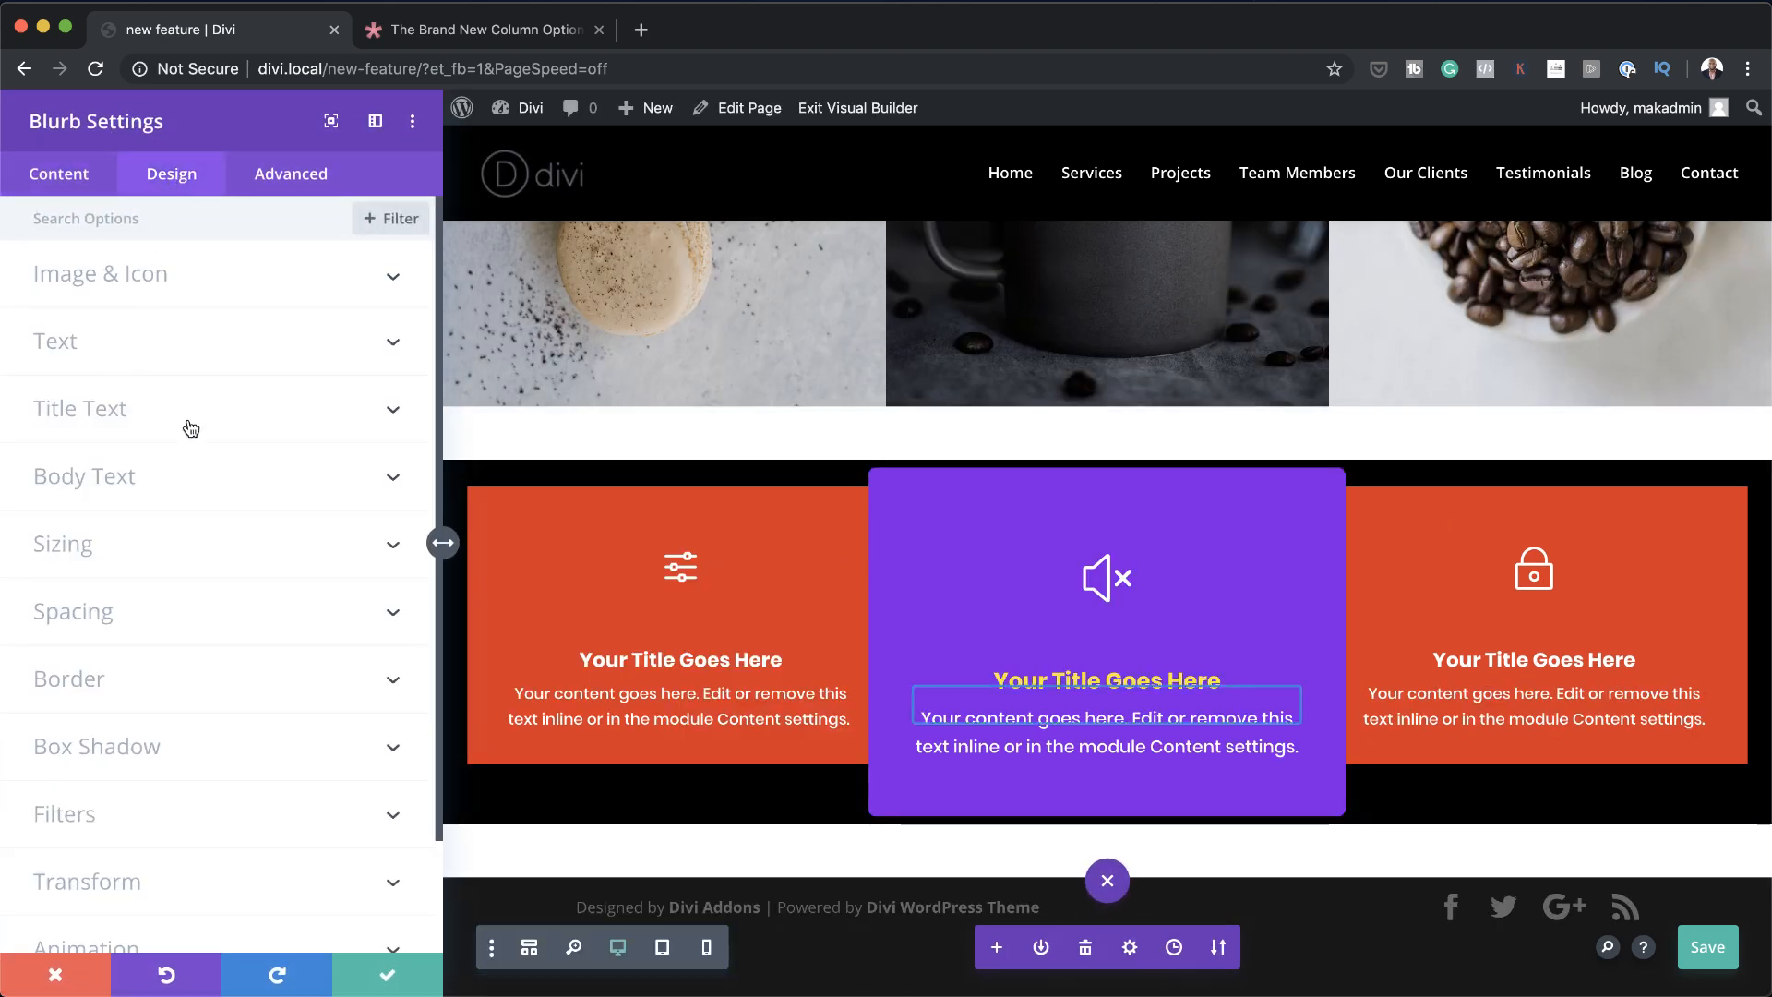
click(138, 409)
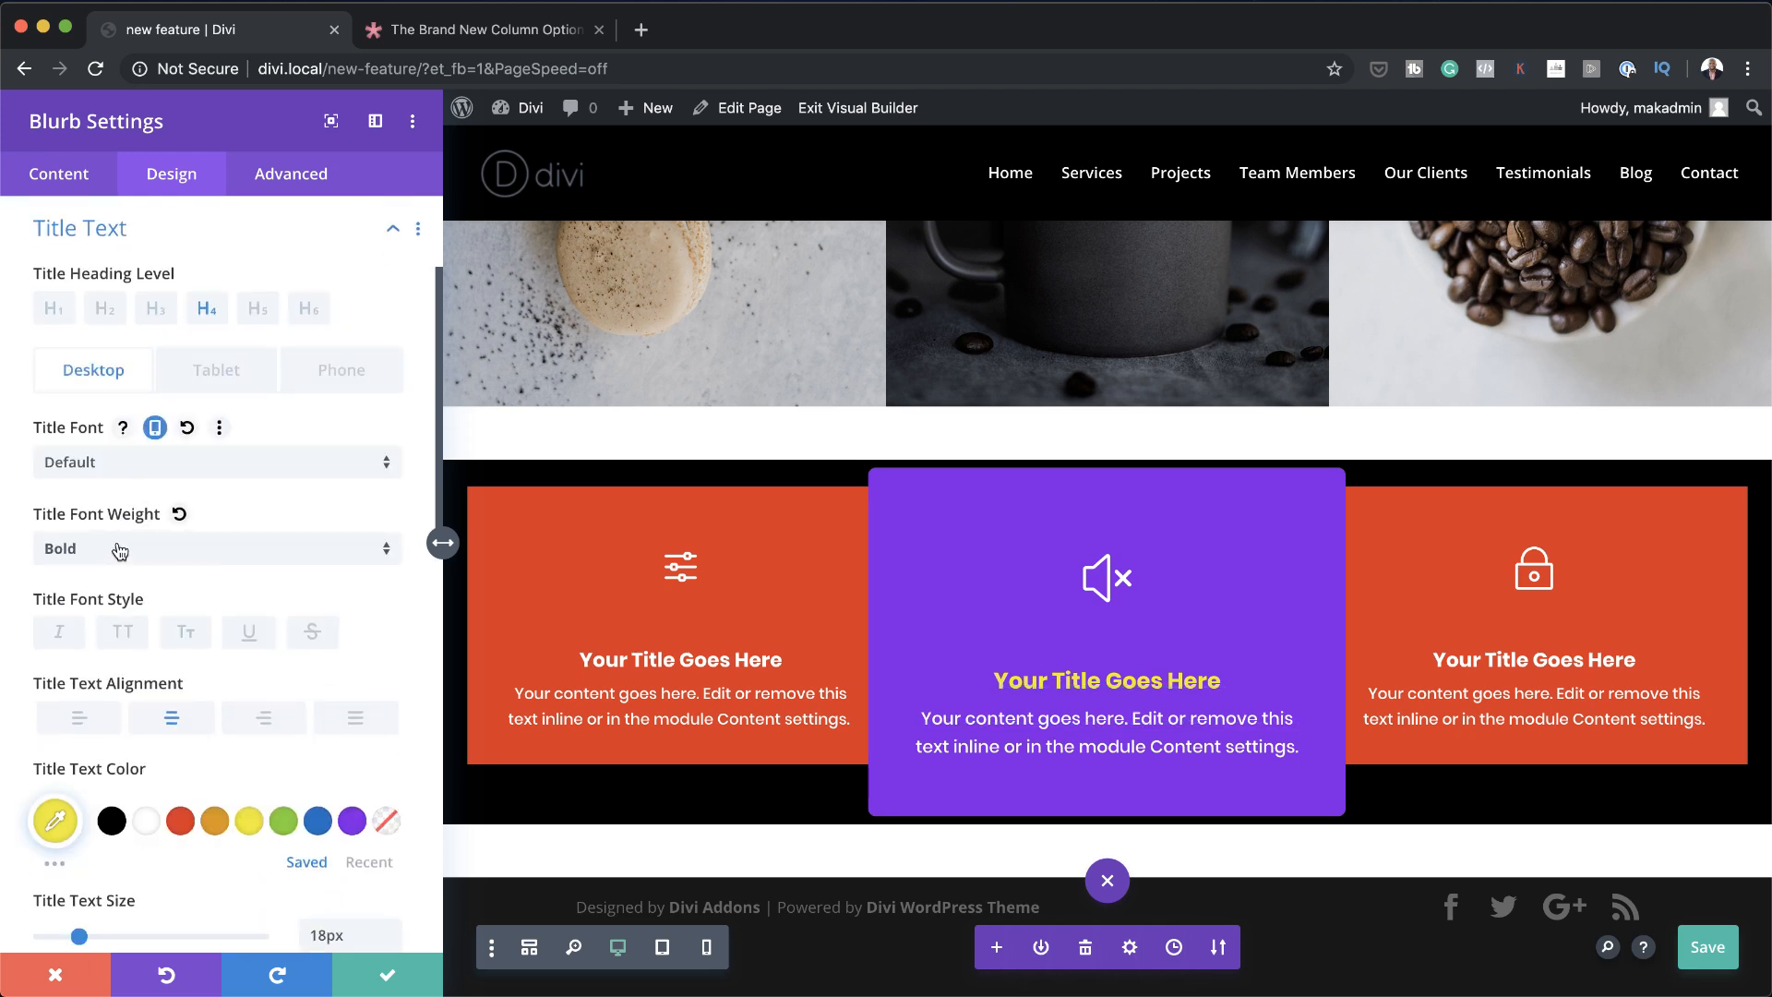
click(145, 824)
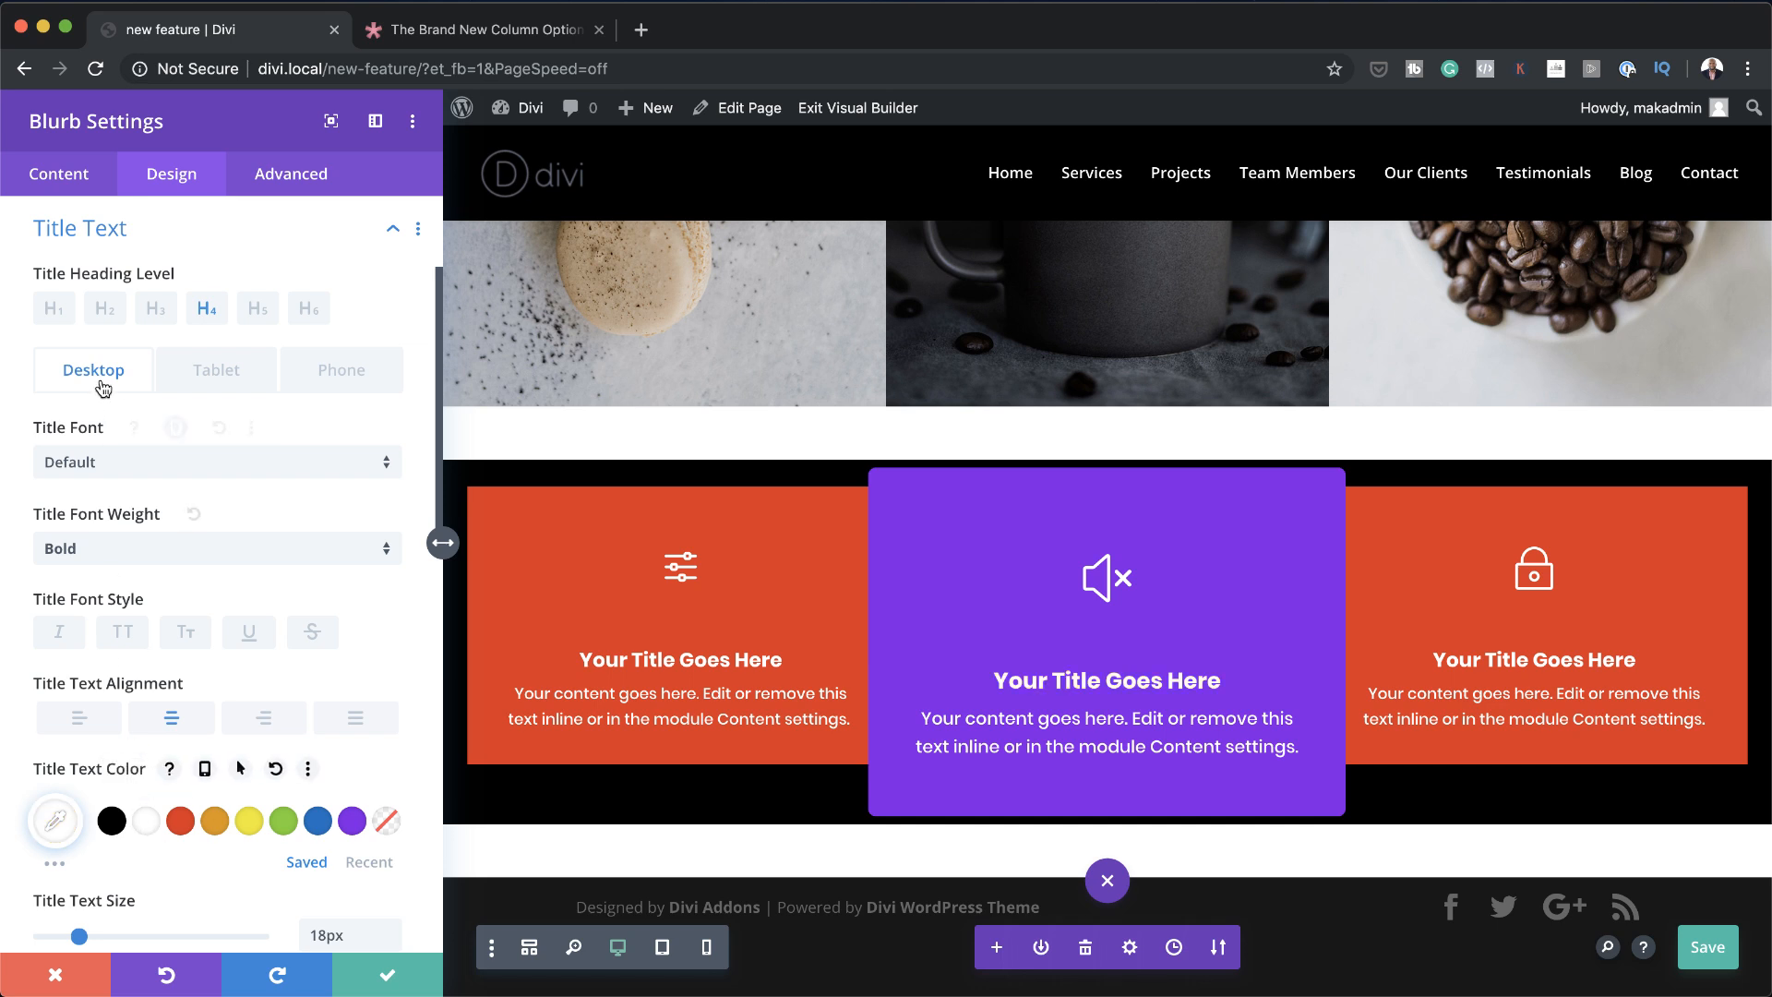
Try giving the blurb title a yellow text color for tablet and green for phone, and restore it to white for desktop
click(247, 379)
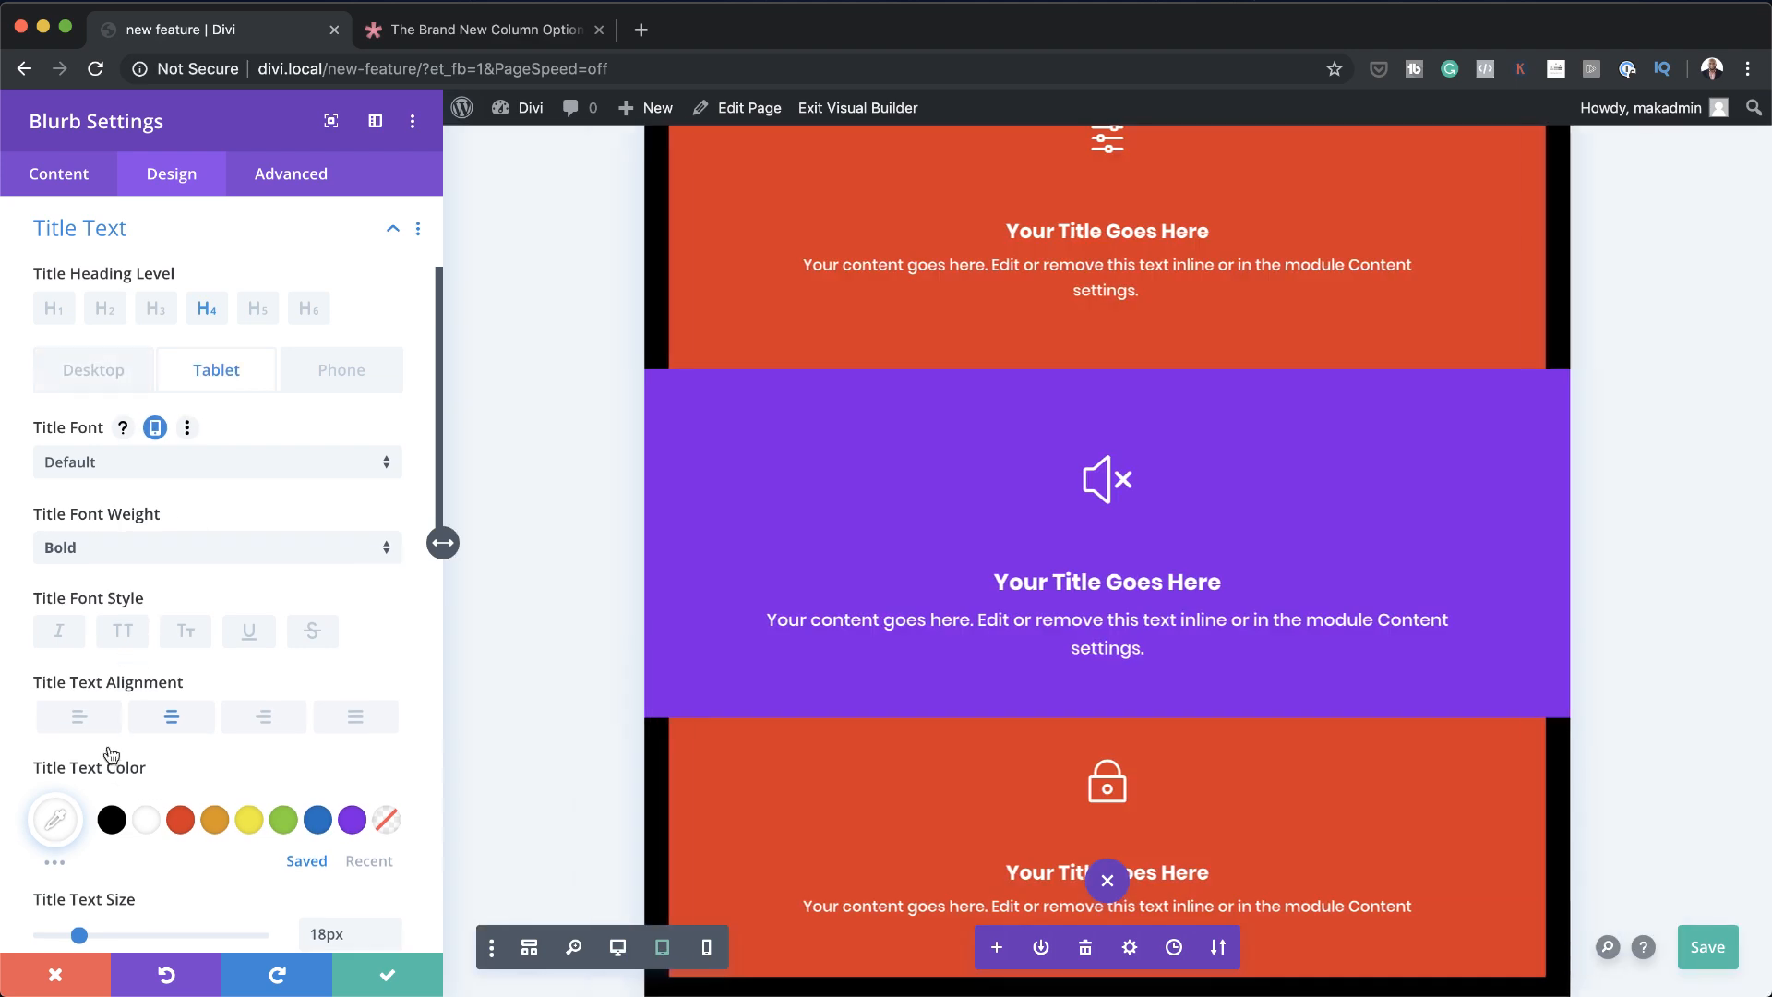
click(249, 822)
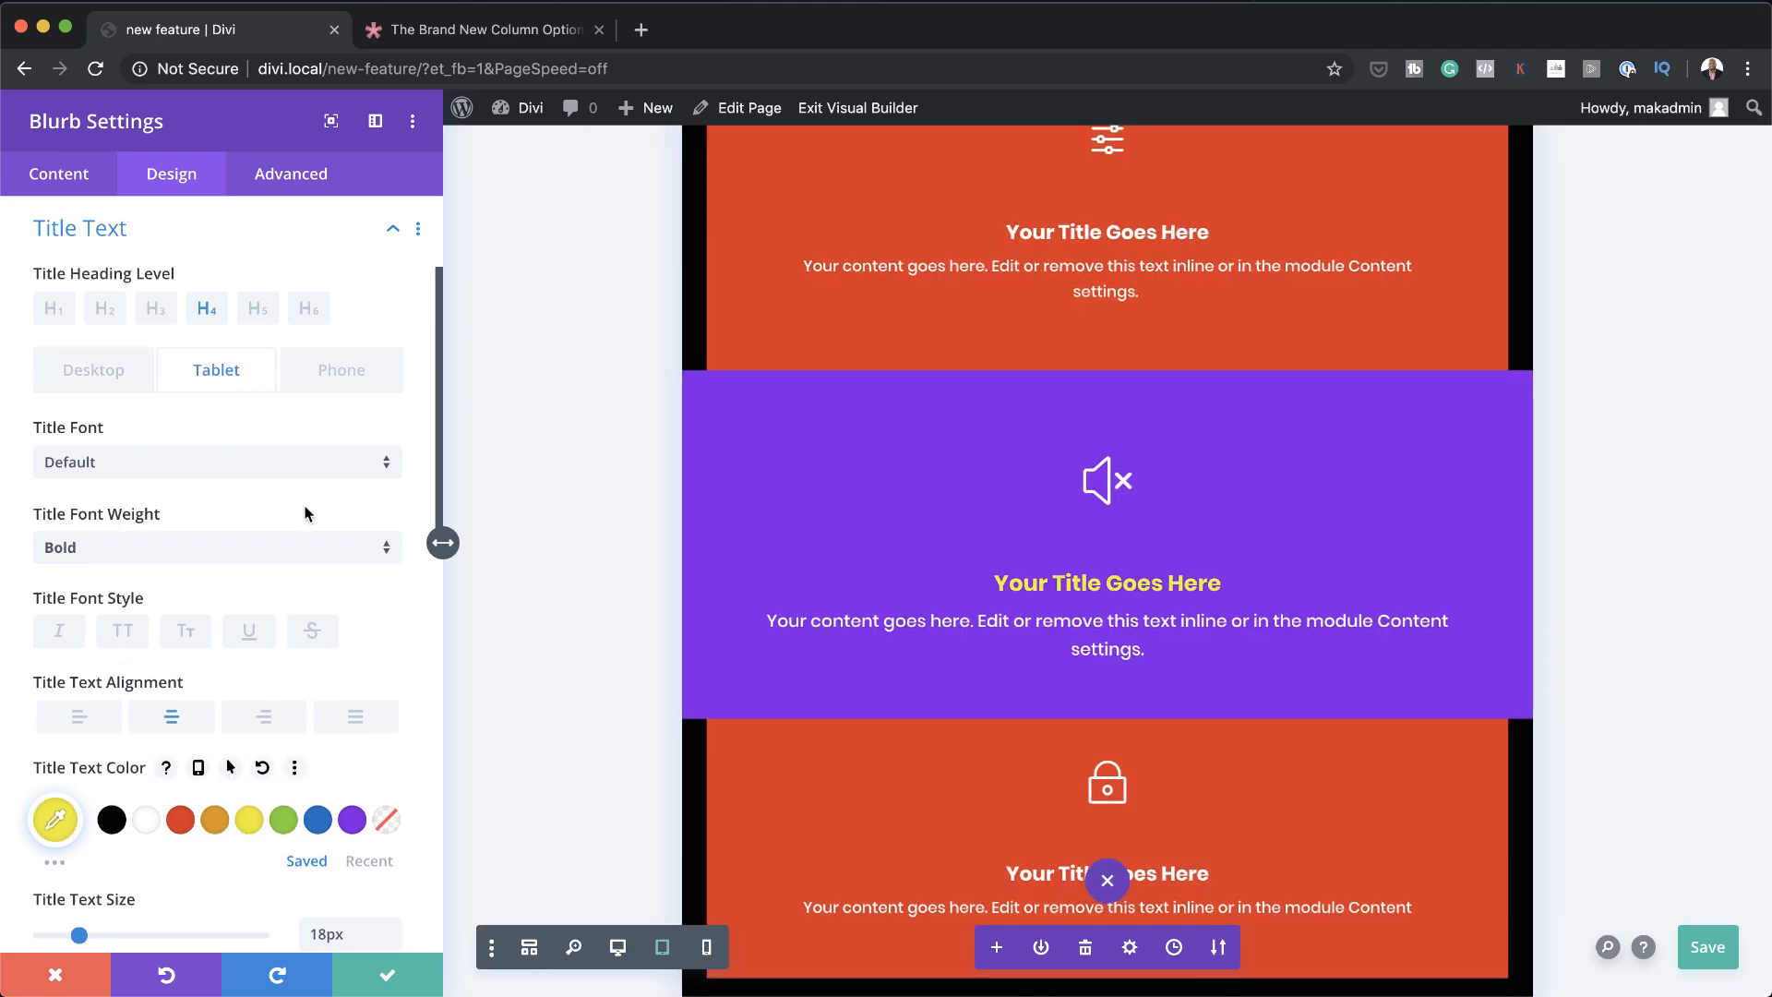
click(355, 393)
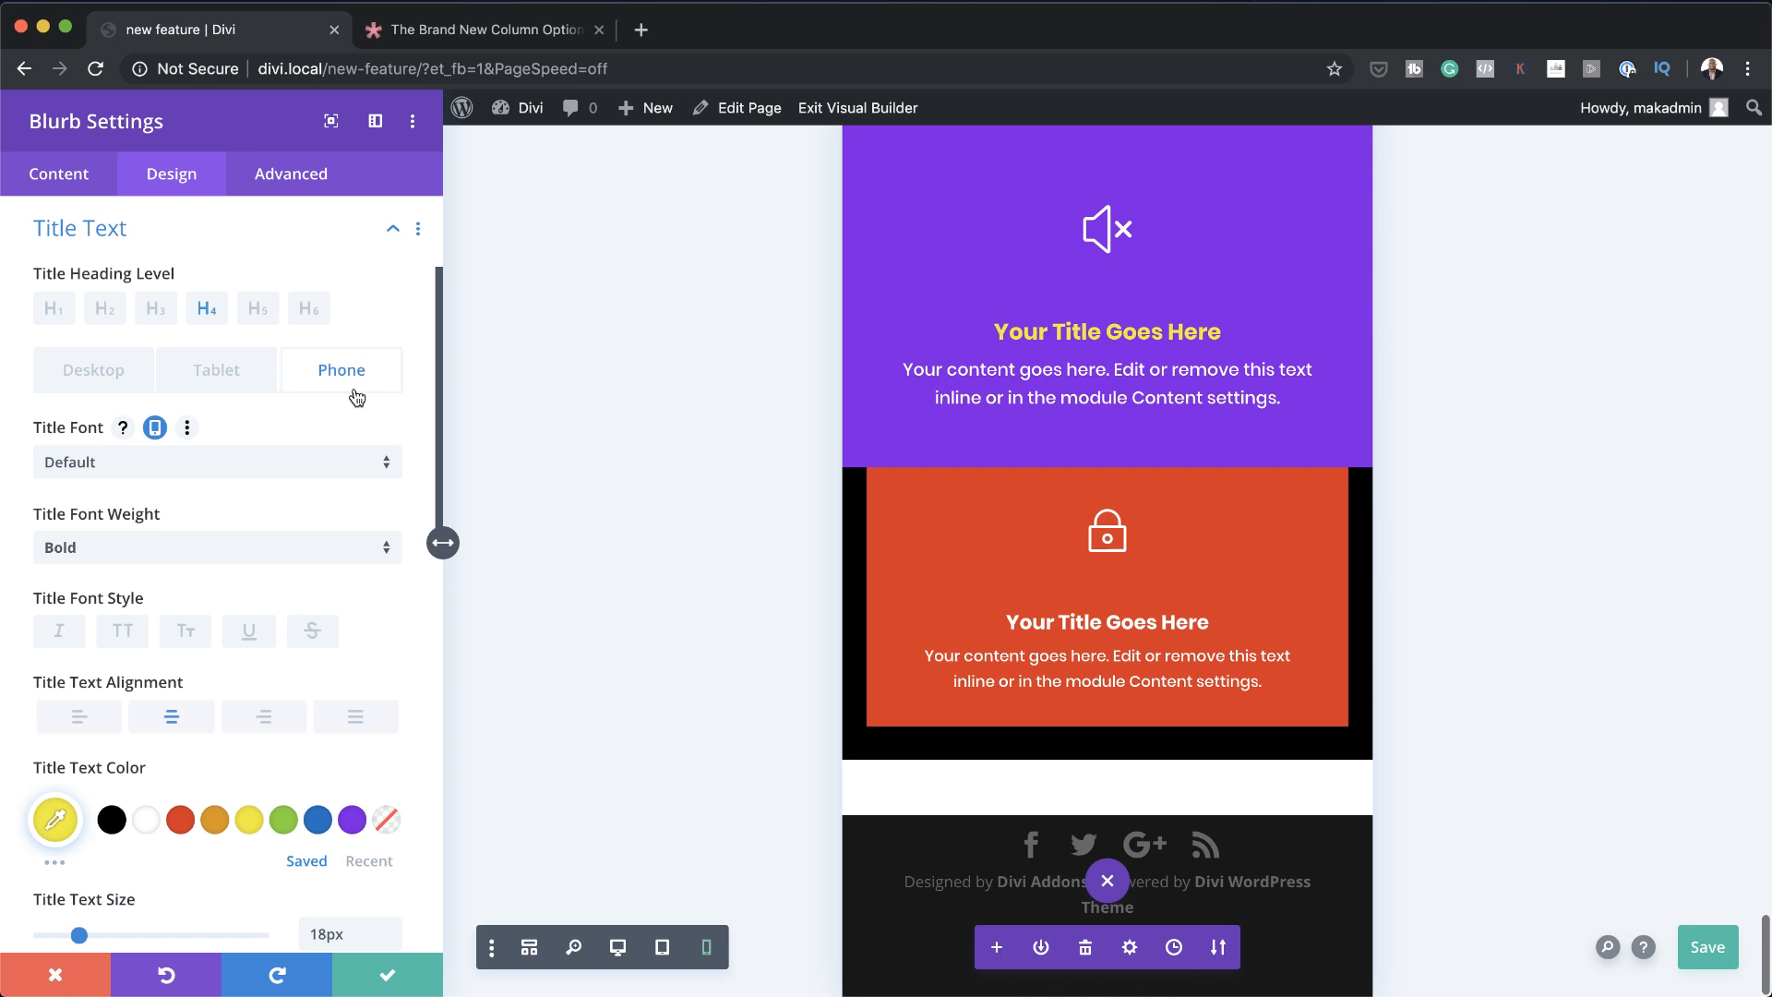
click(284, 821)
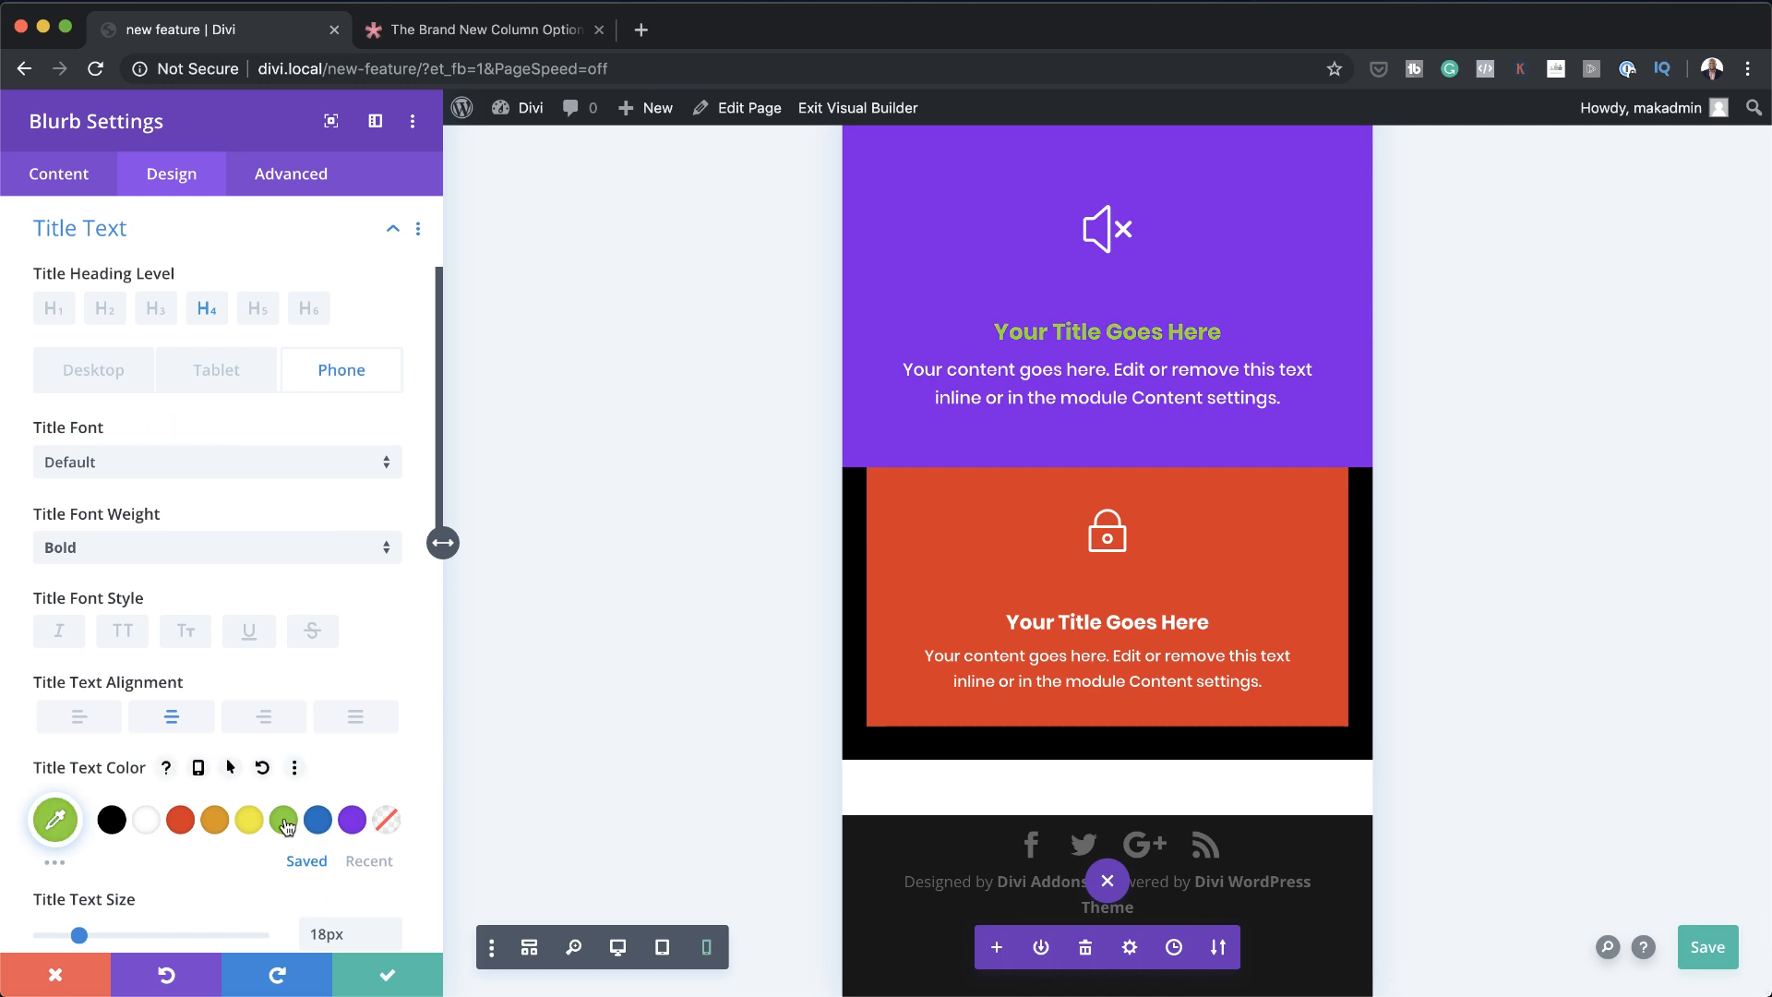
click(231, 371)
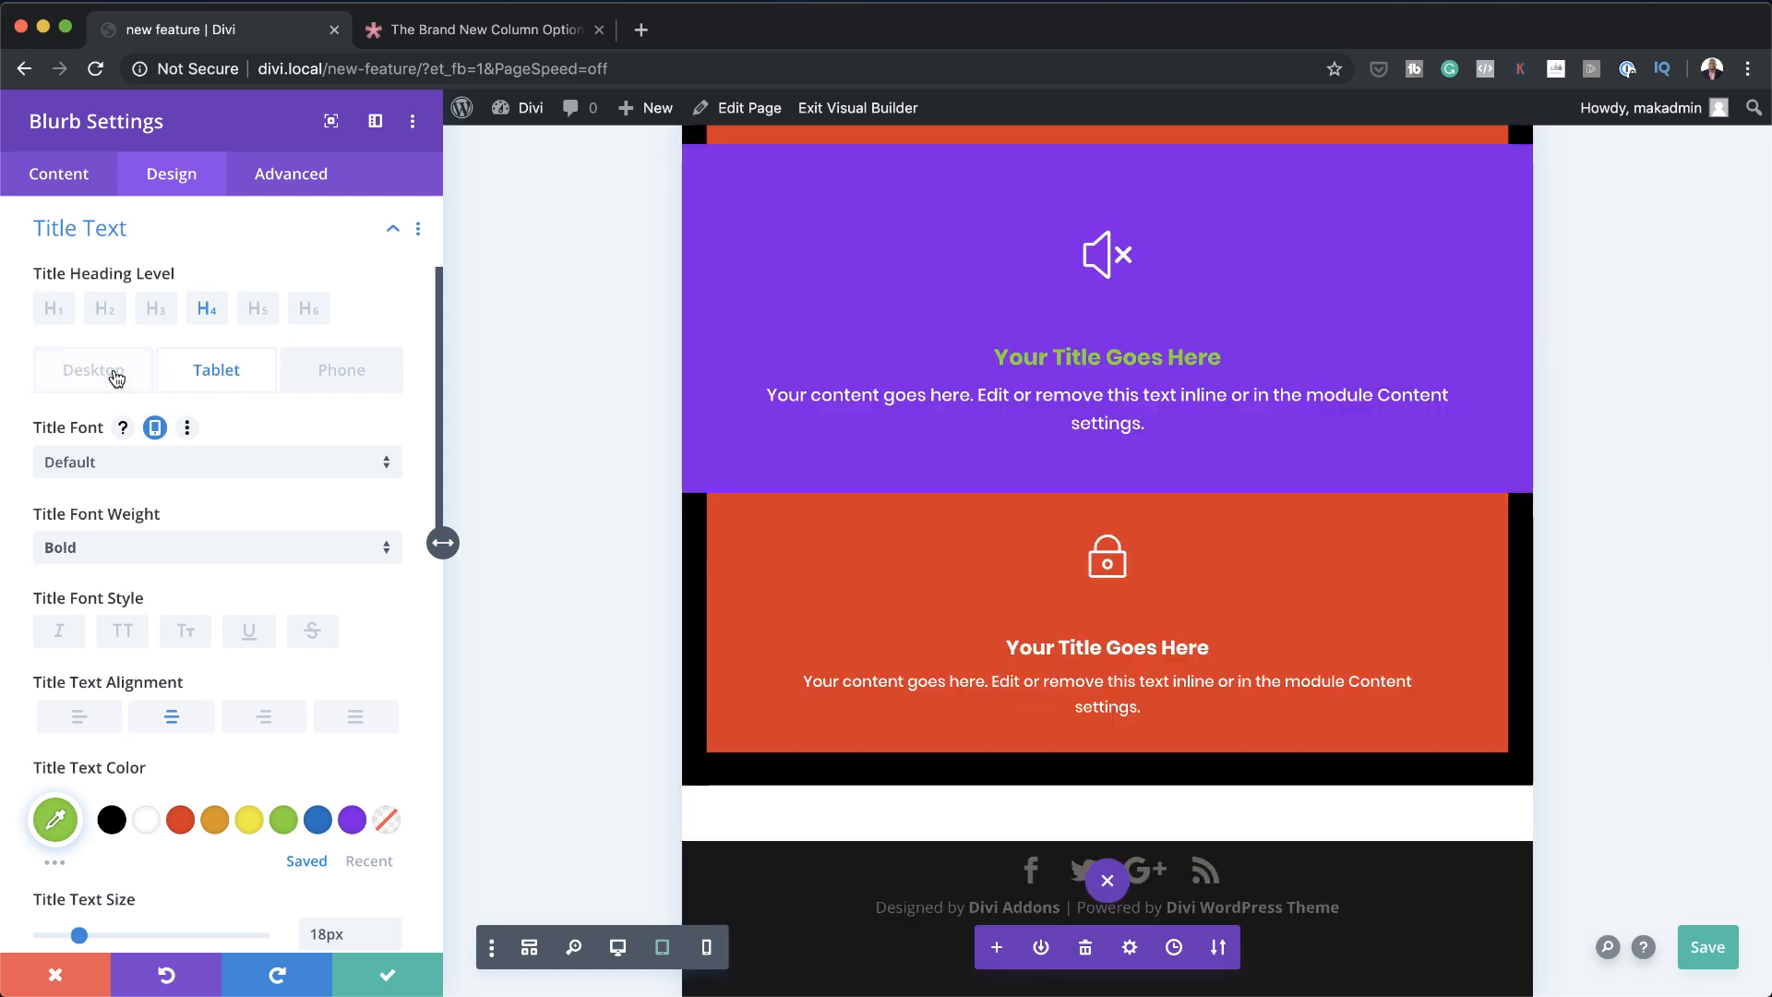
click(114, 377)
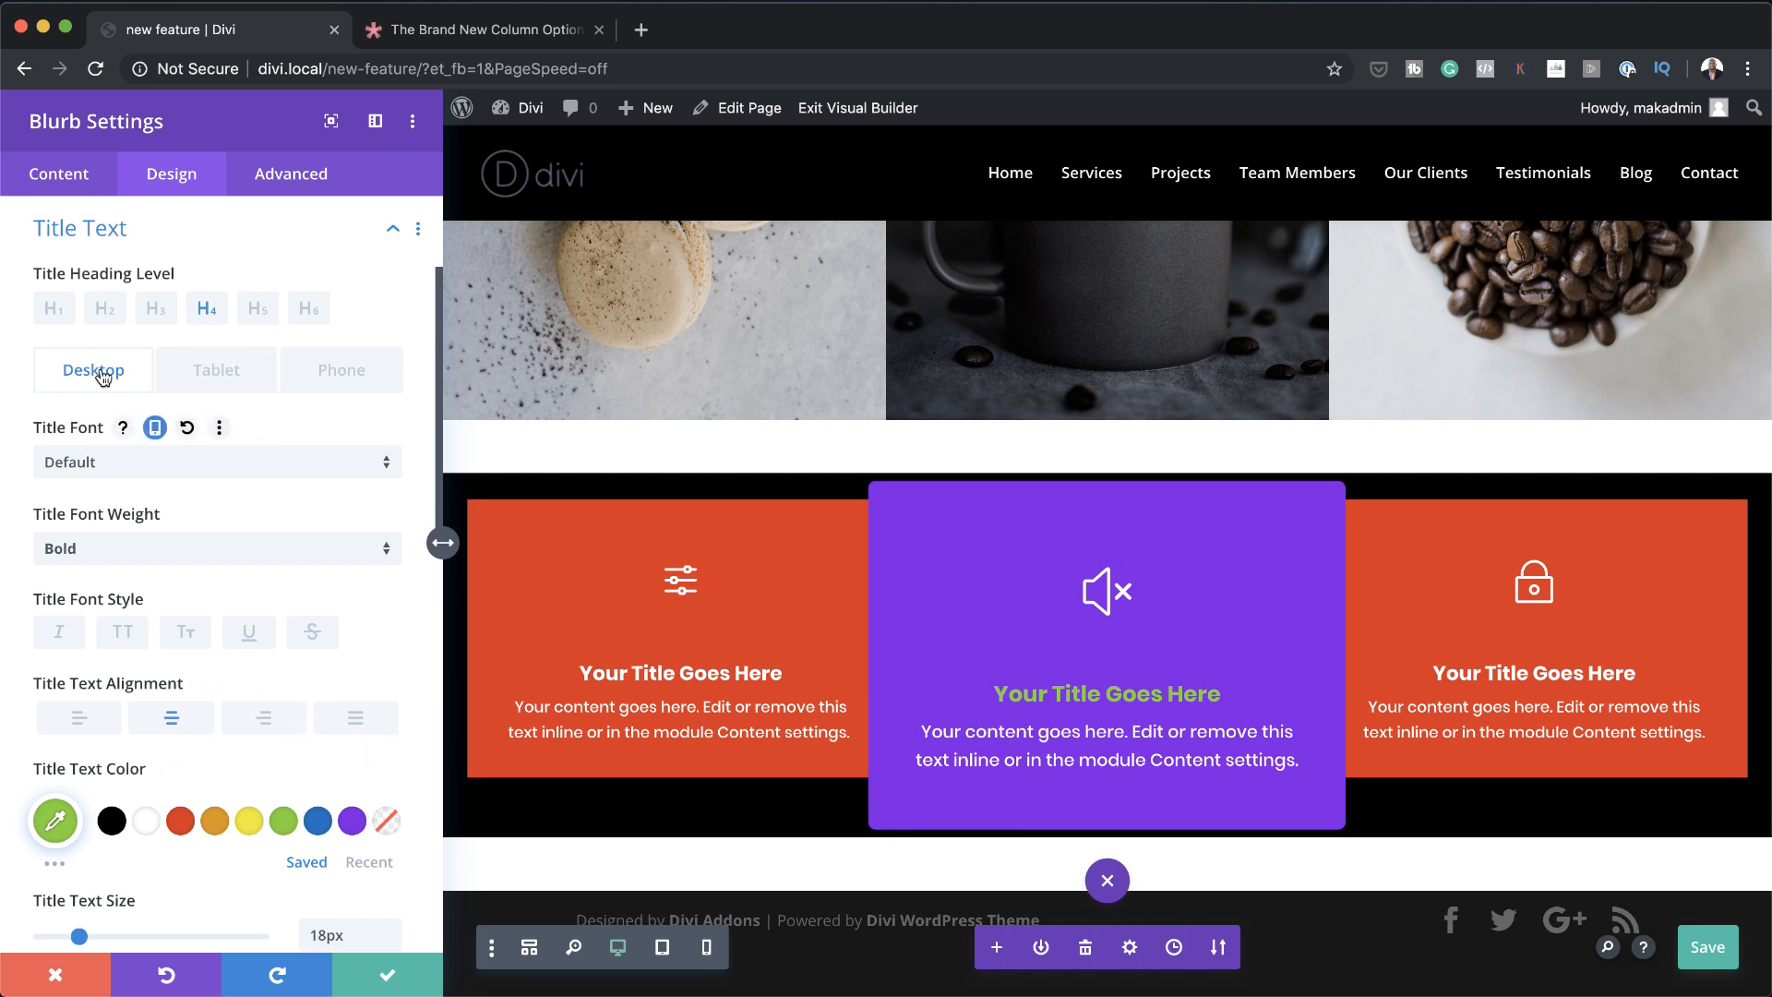
click(146, 821)
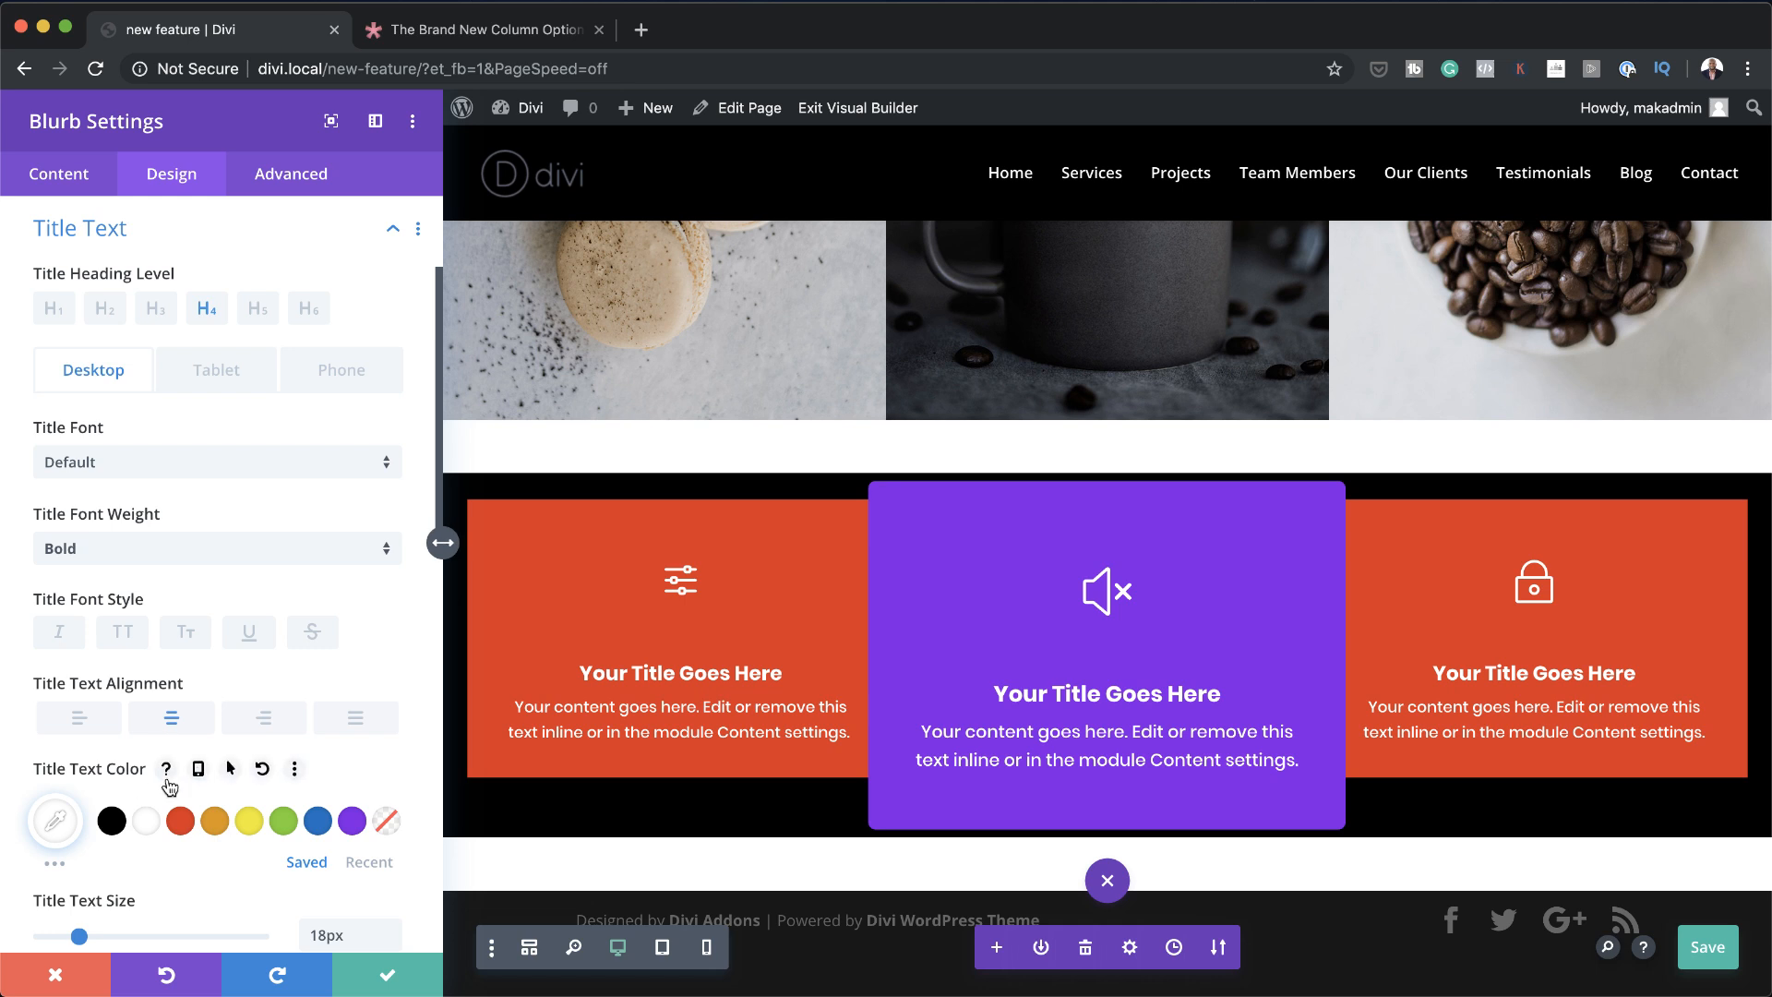
Enable responsive options for the title text color, set it to yellow for tablet and green for phone, and save the blurb
click(200, 771)
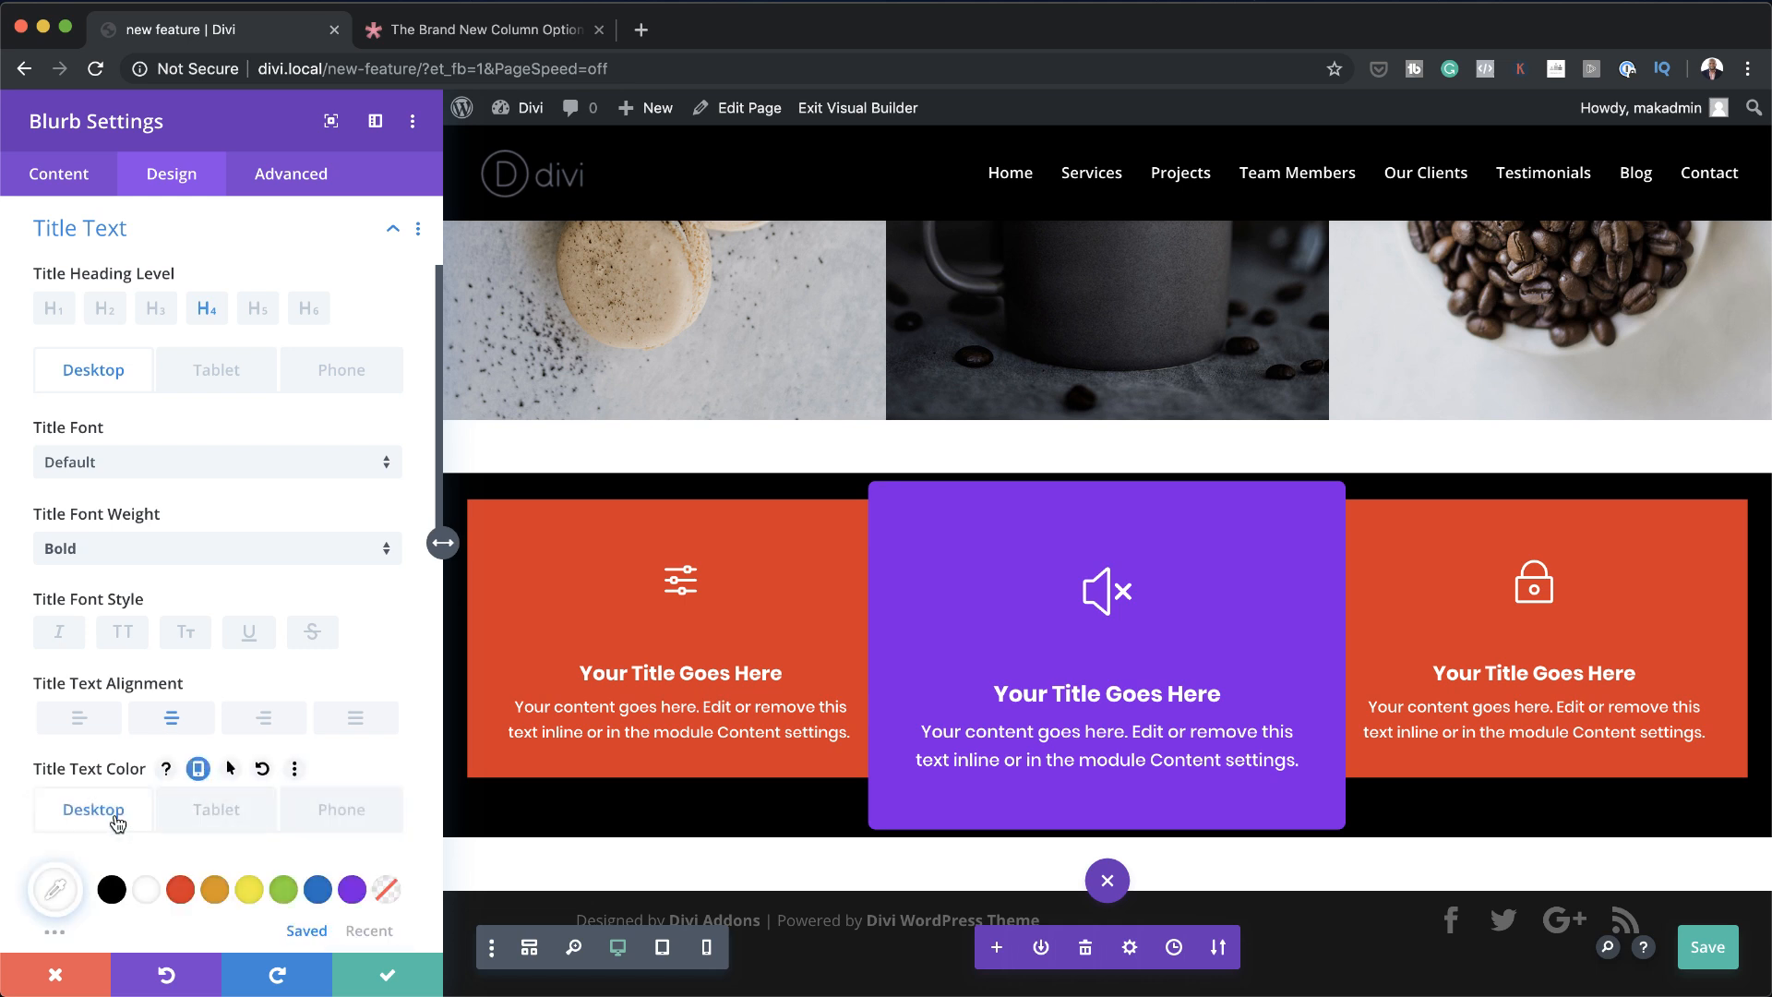
click(217, 819)
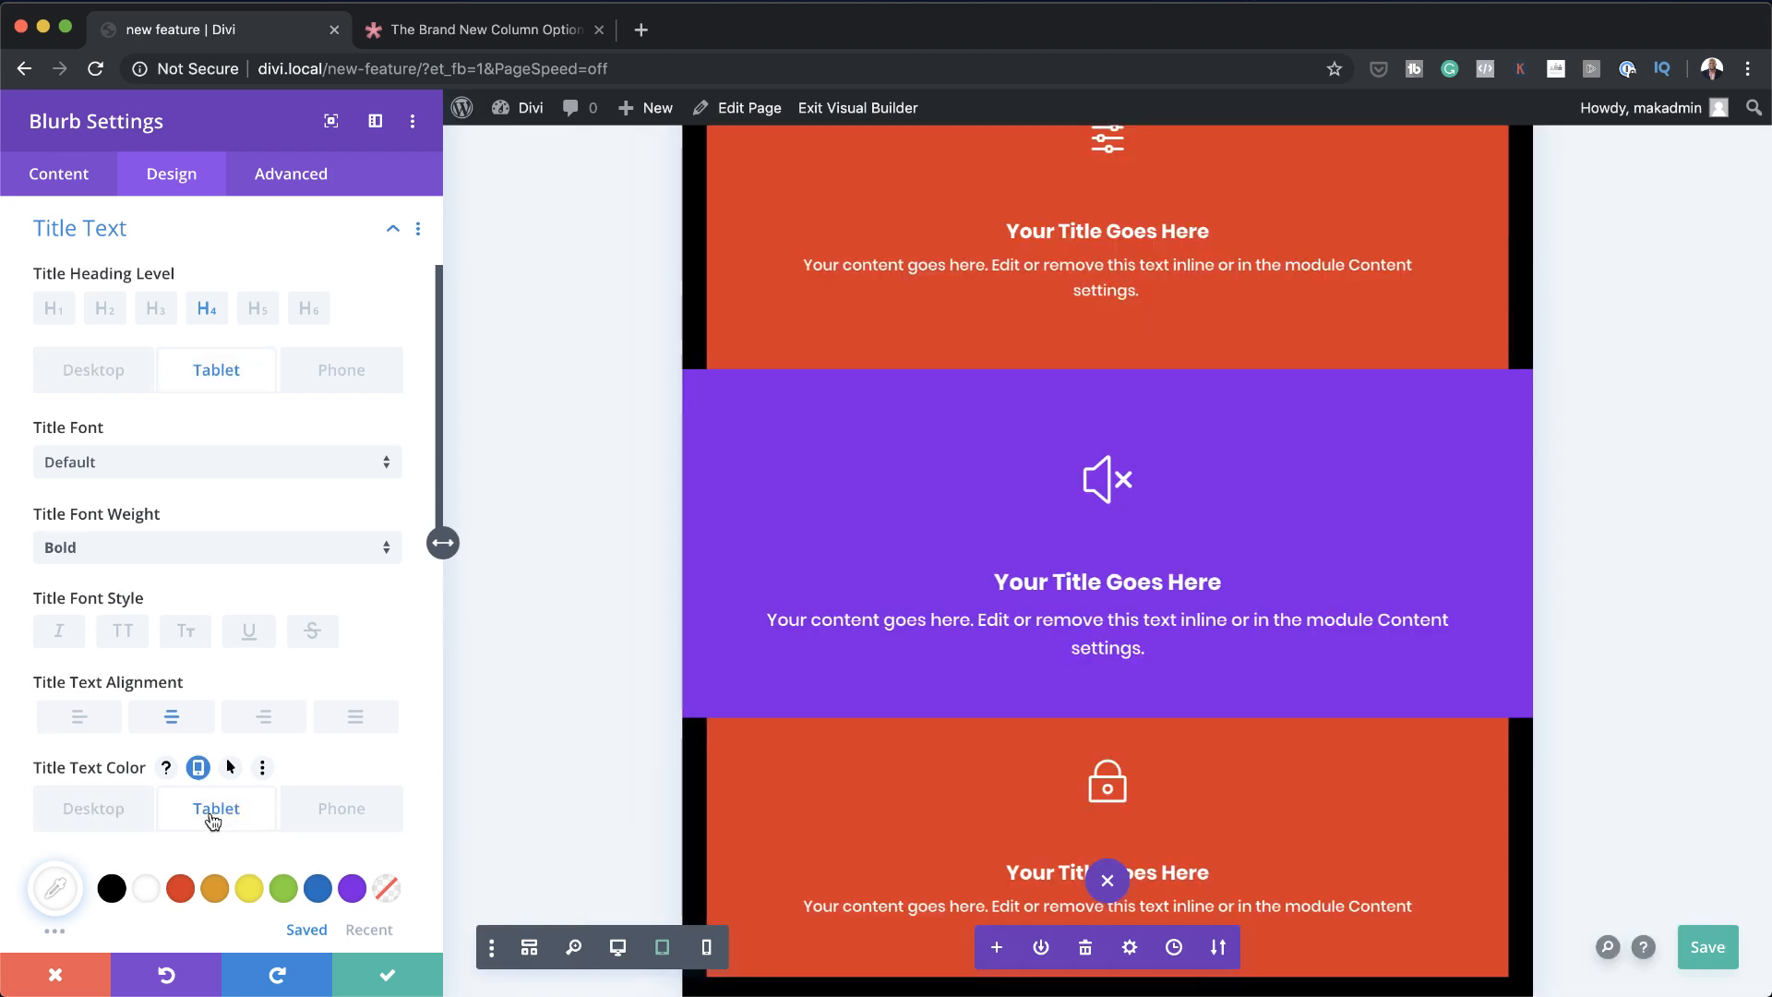
click(249, 888)
click(331, 811)
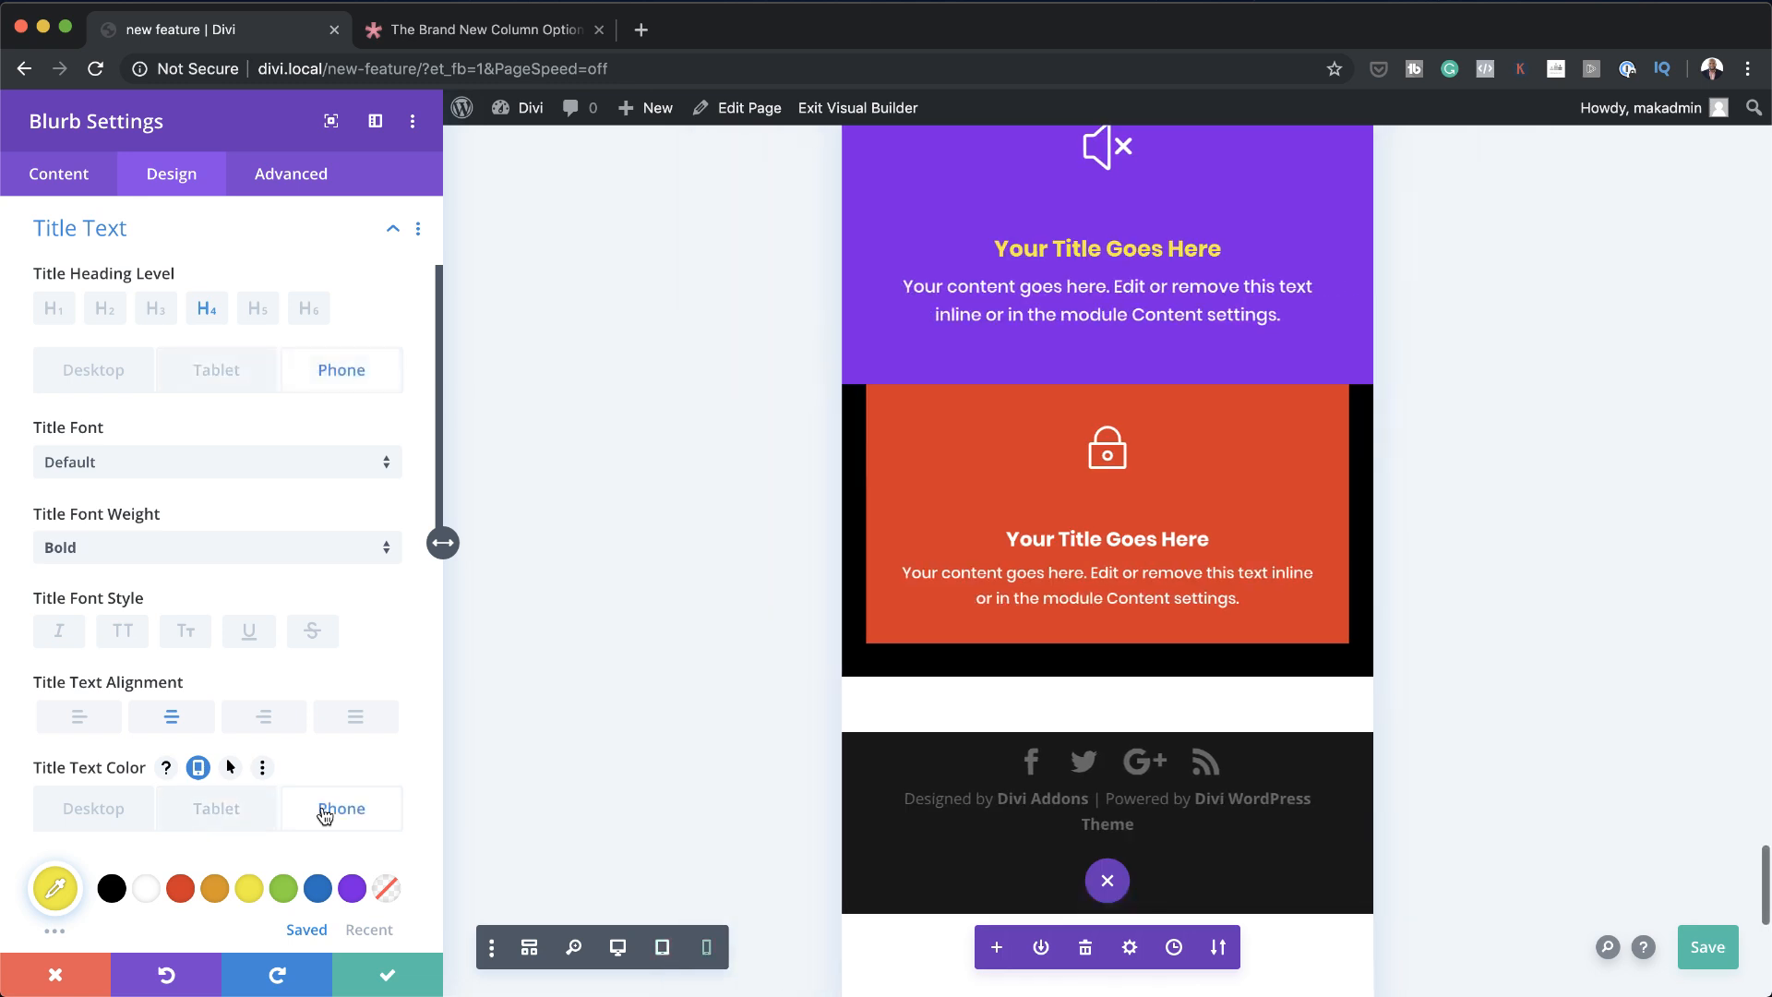
click(286, 891)
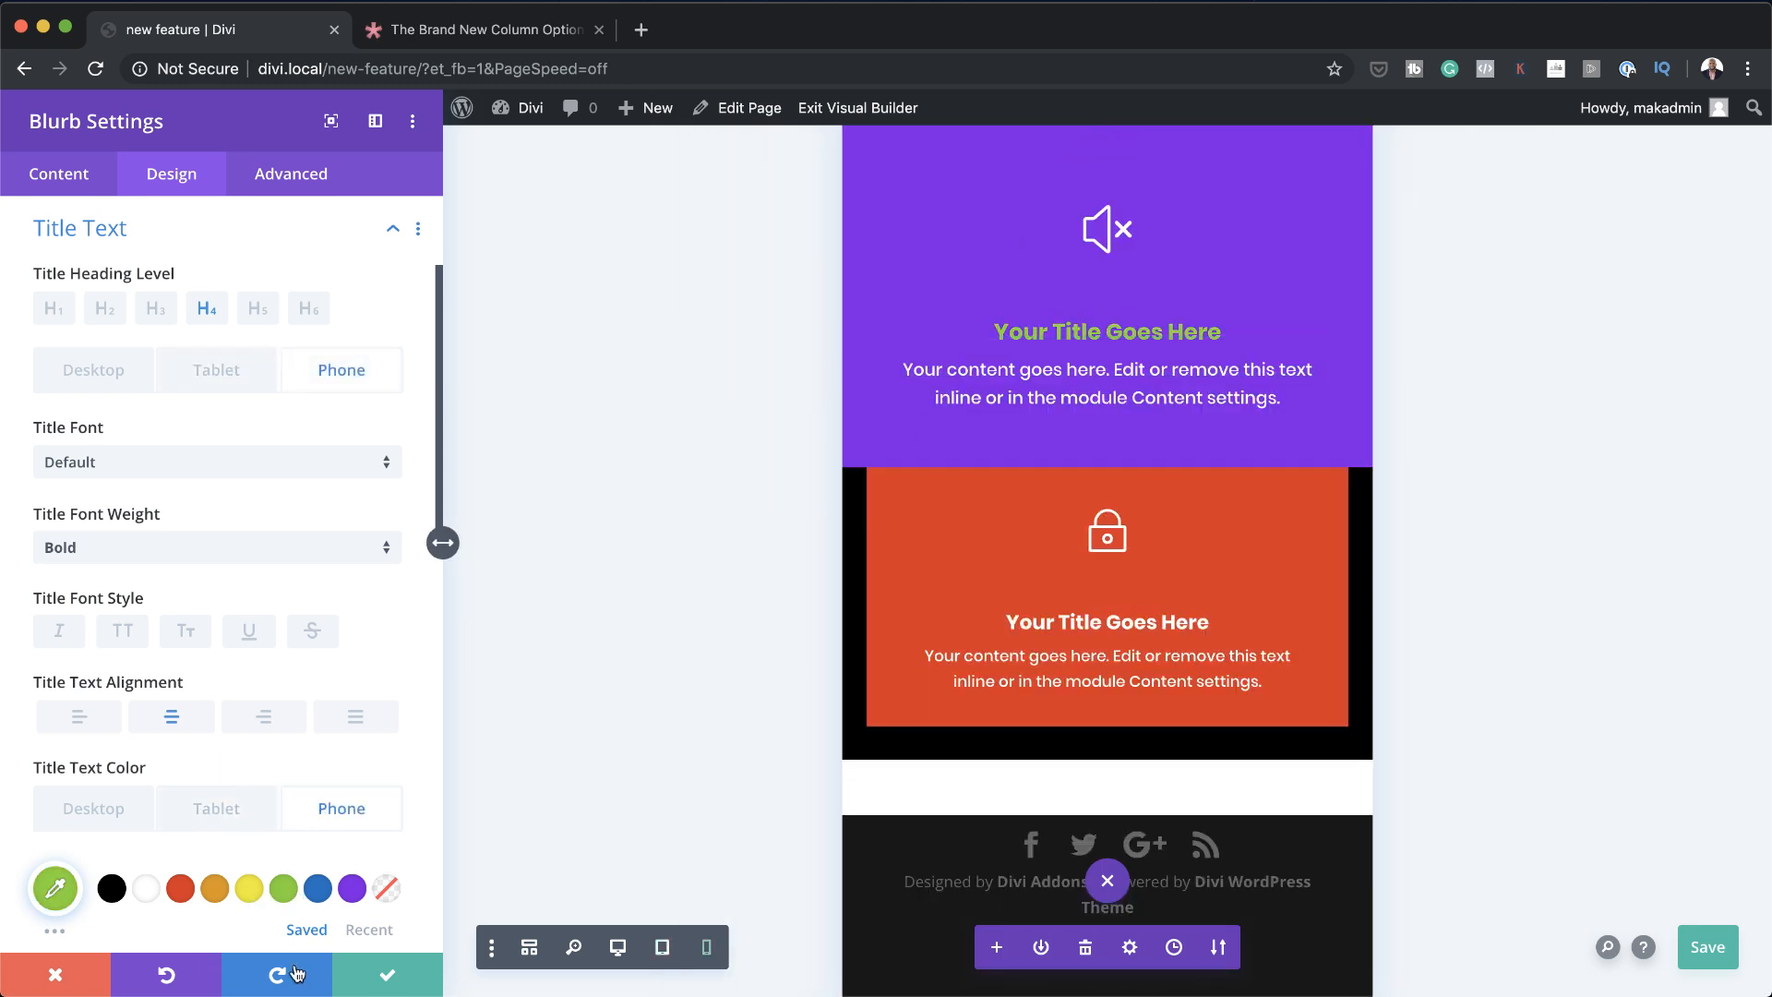
click(387, 976)
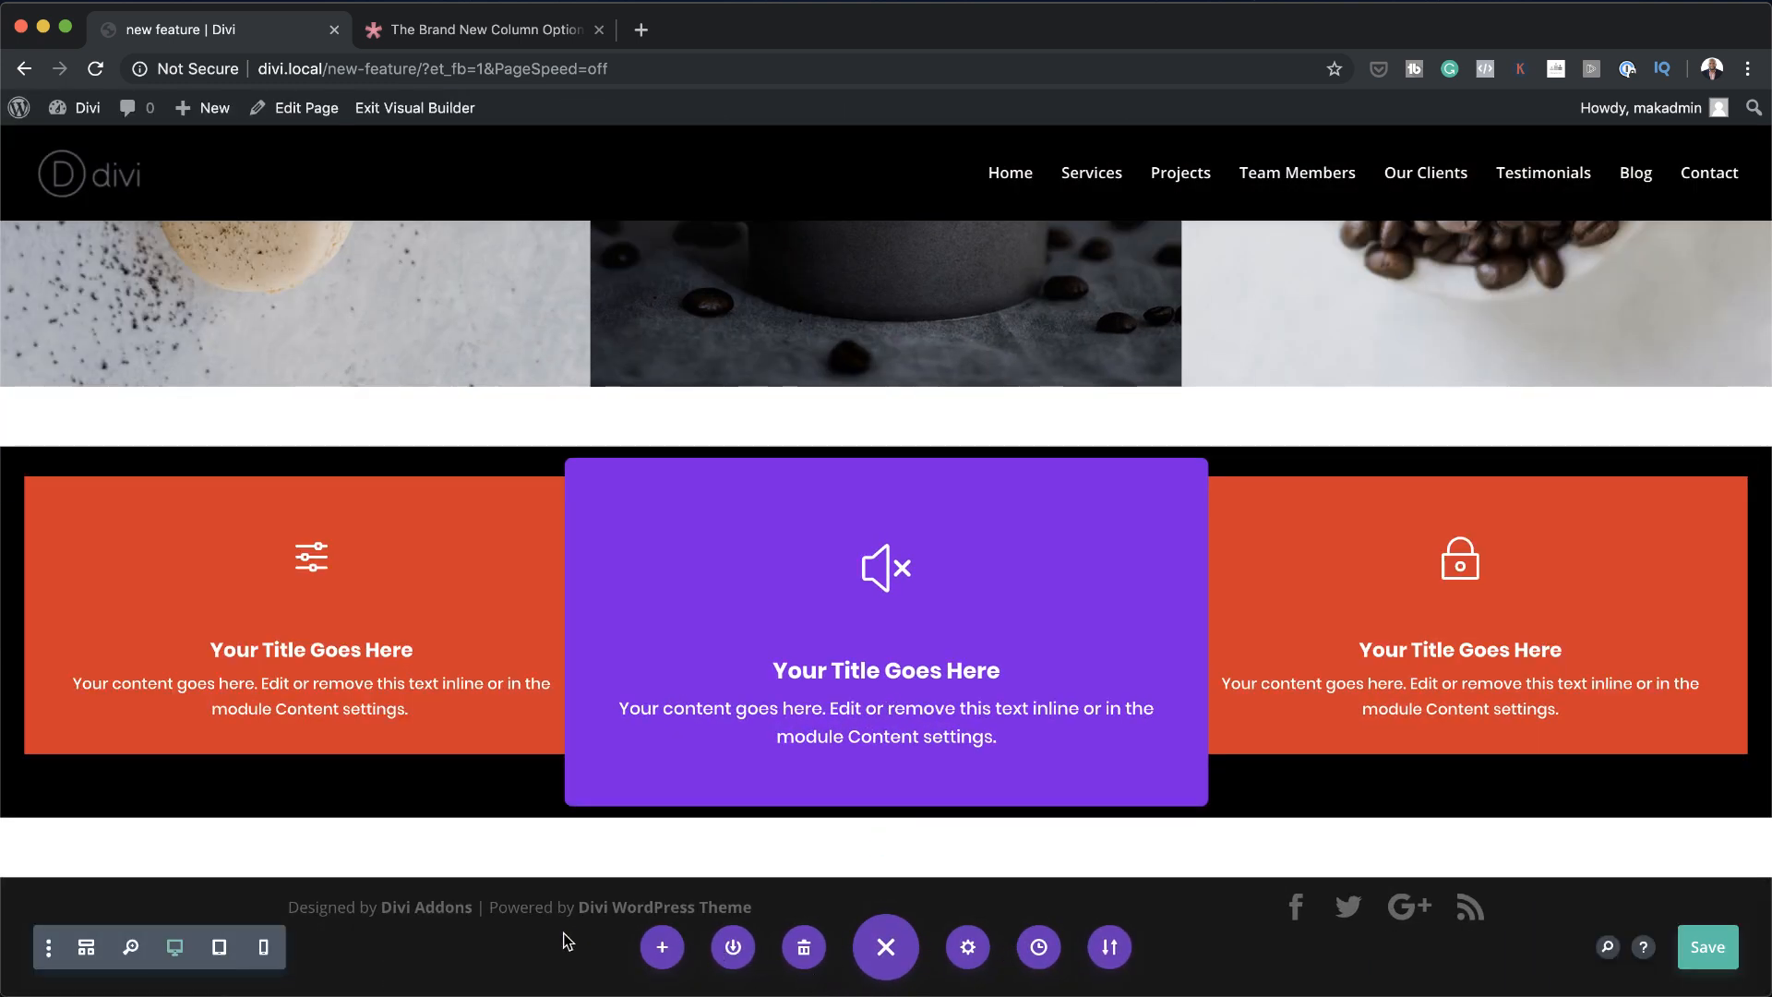
Check the blurb's title color in the tablet, phone and desktop views
click(221, 958)
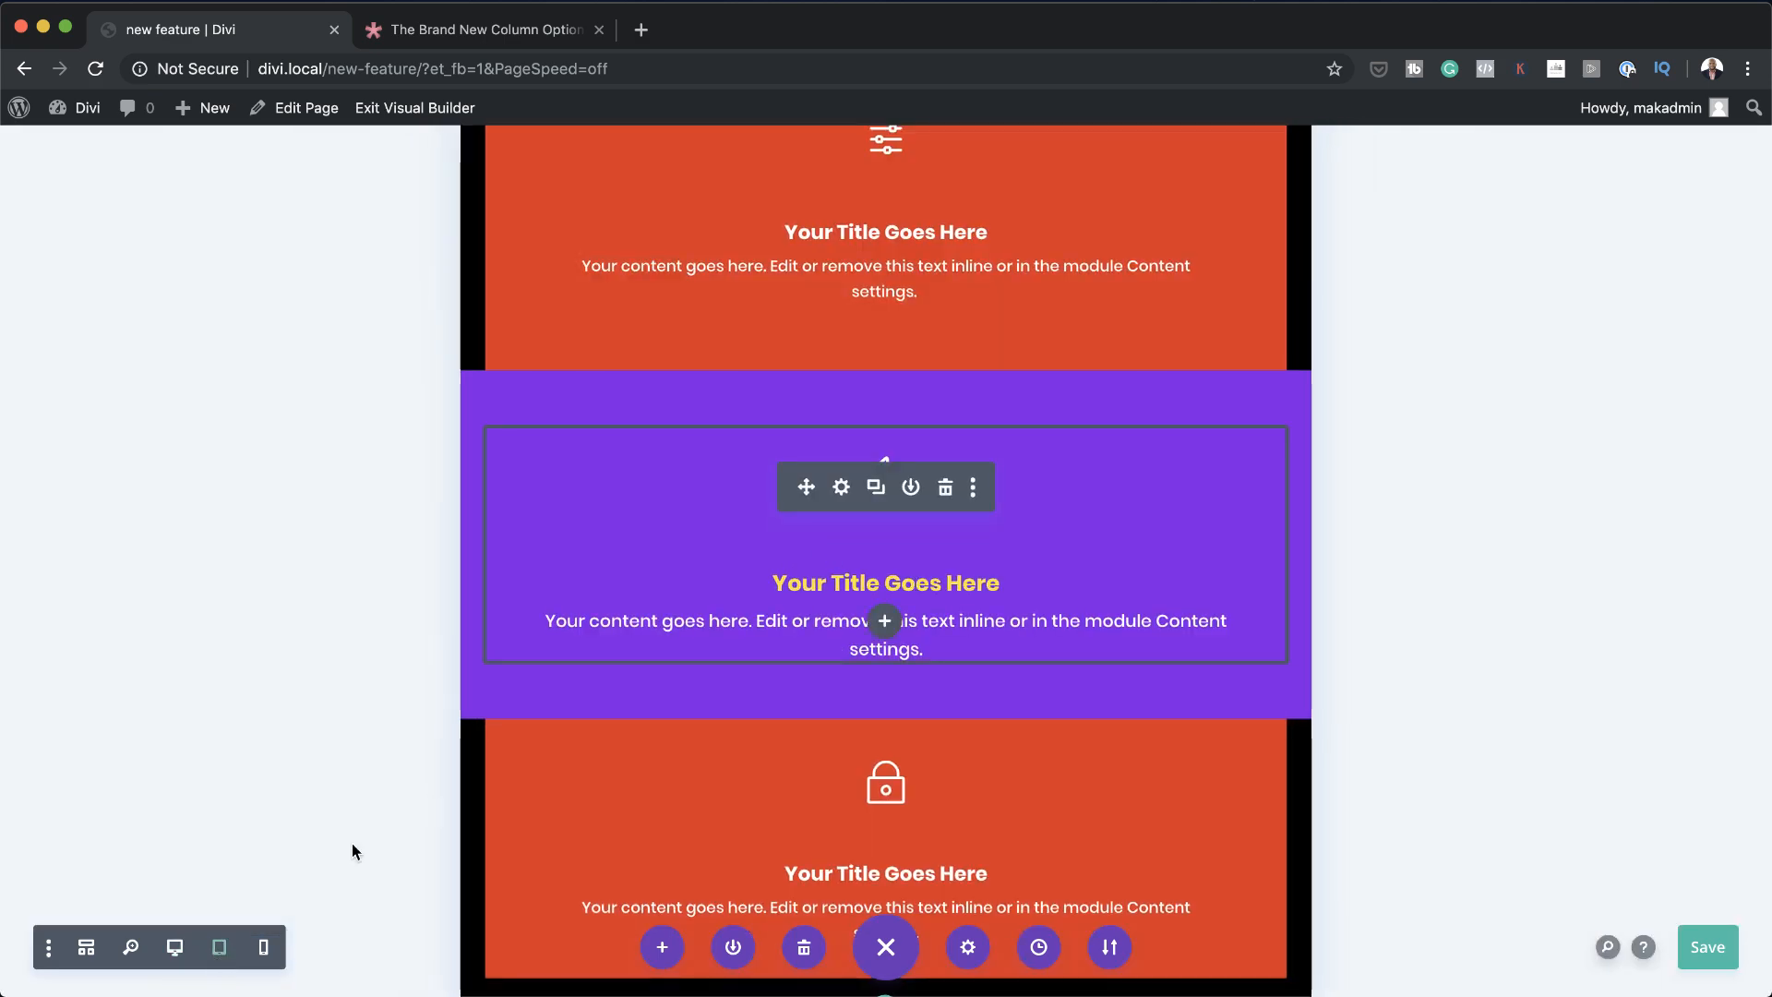
click(263, 947)
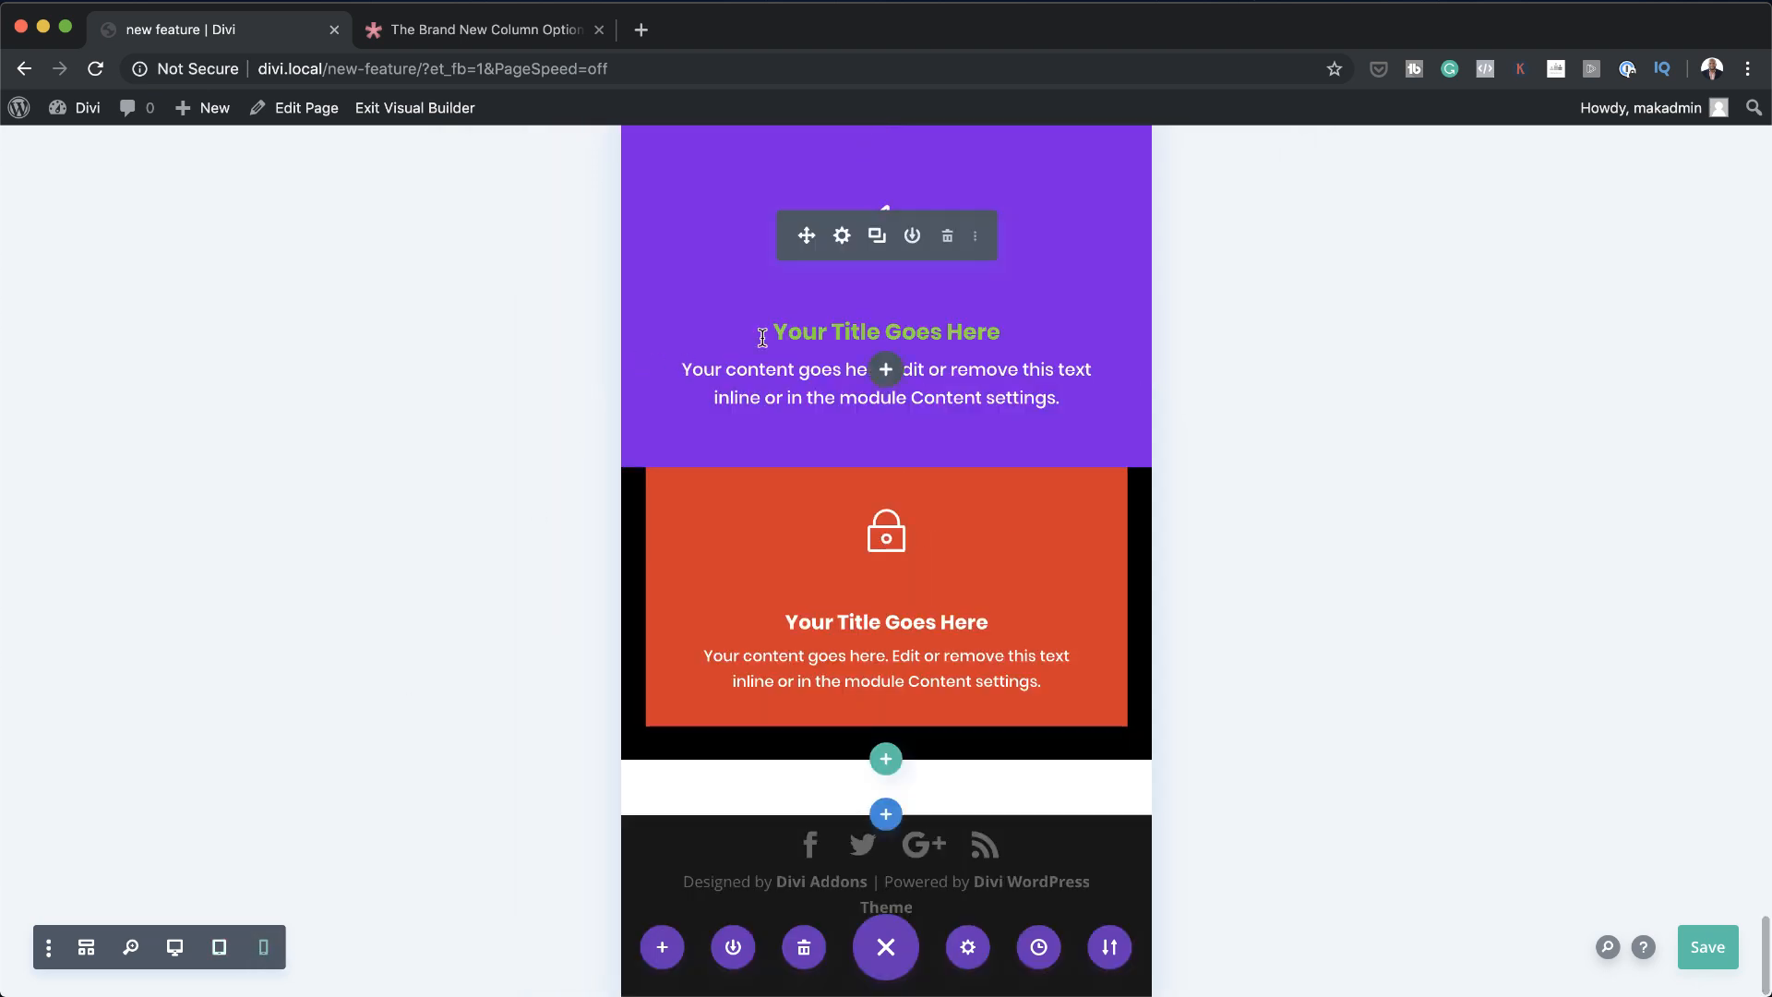
click(178, 949)
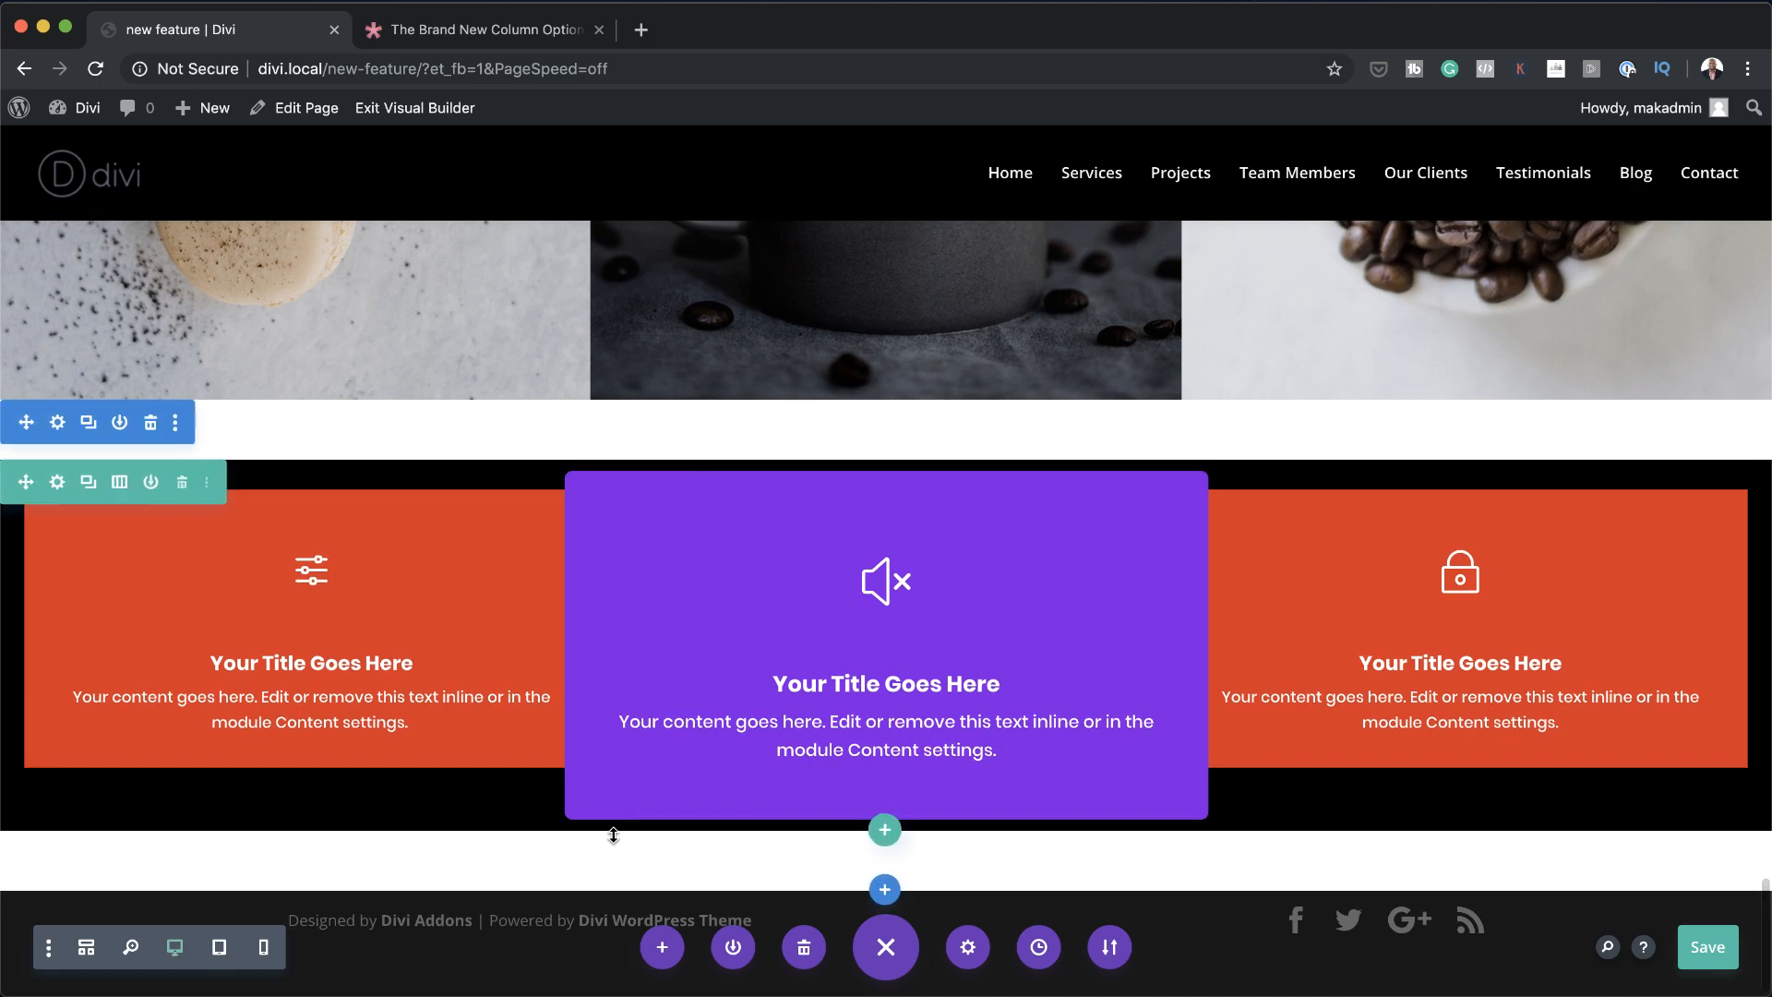
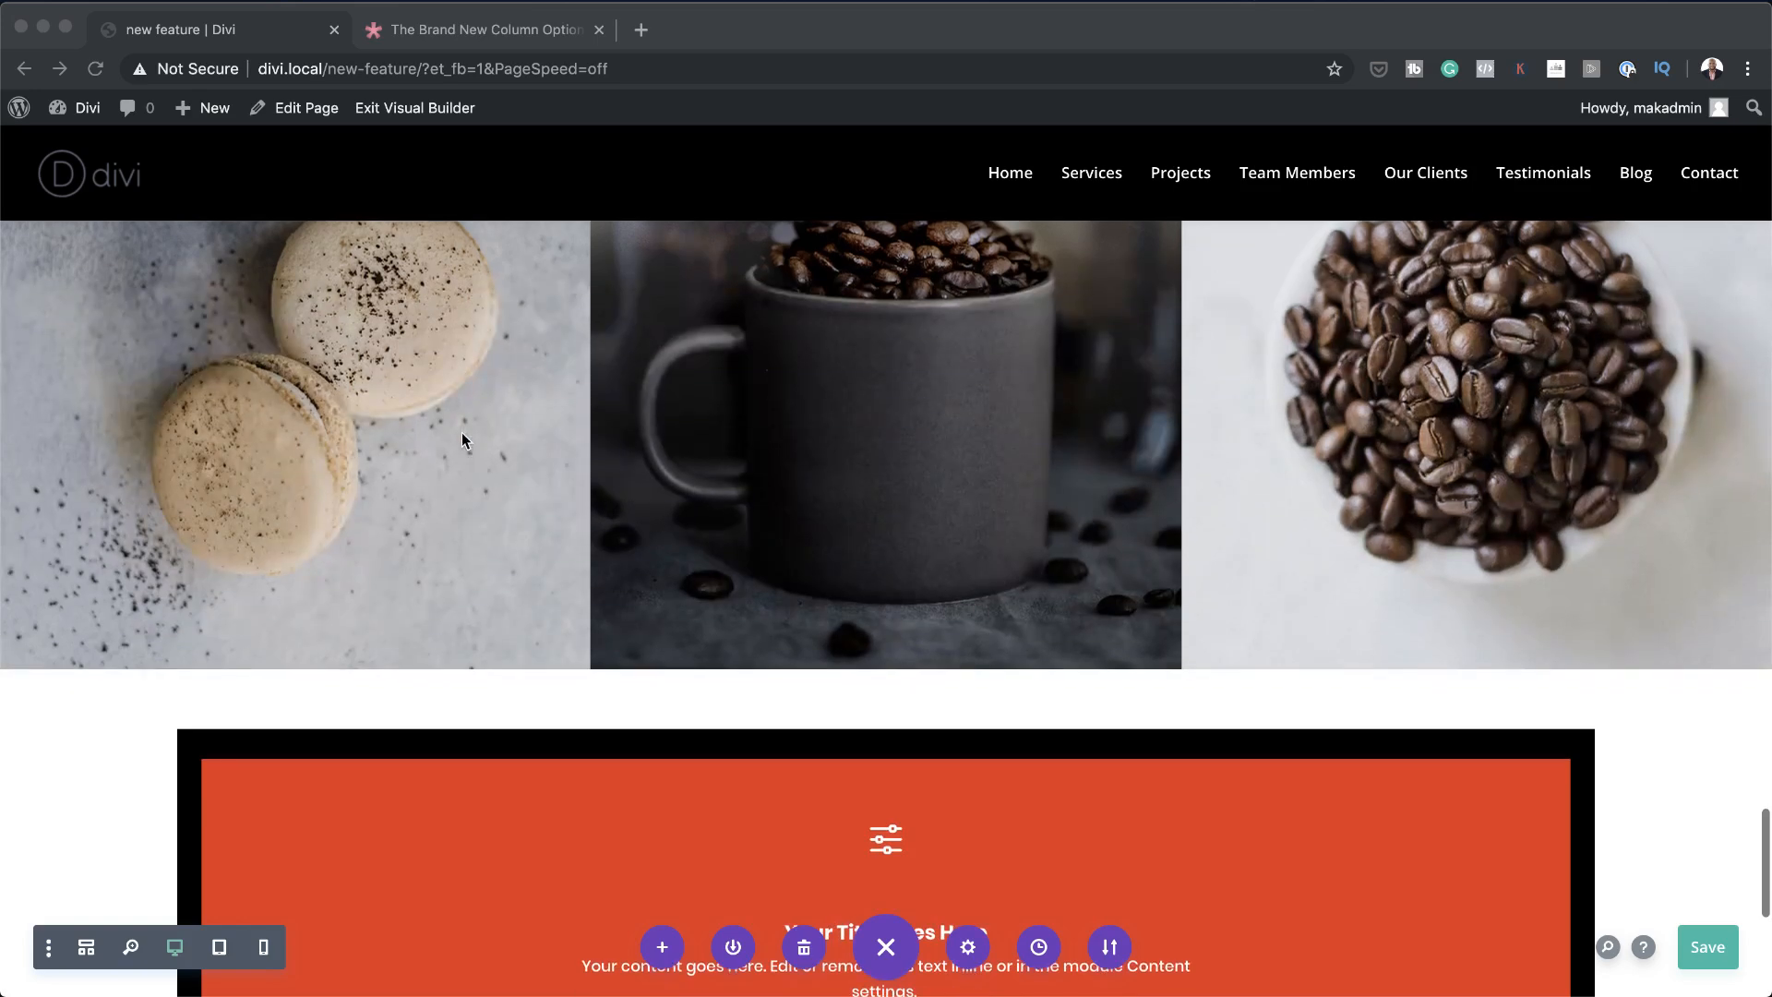
Delete the section containing the blurb row and duplicate the three-column image section above it
scroll(461, 431, up, 1)
scroll(461, 432, down, 2)
click(40, 647)
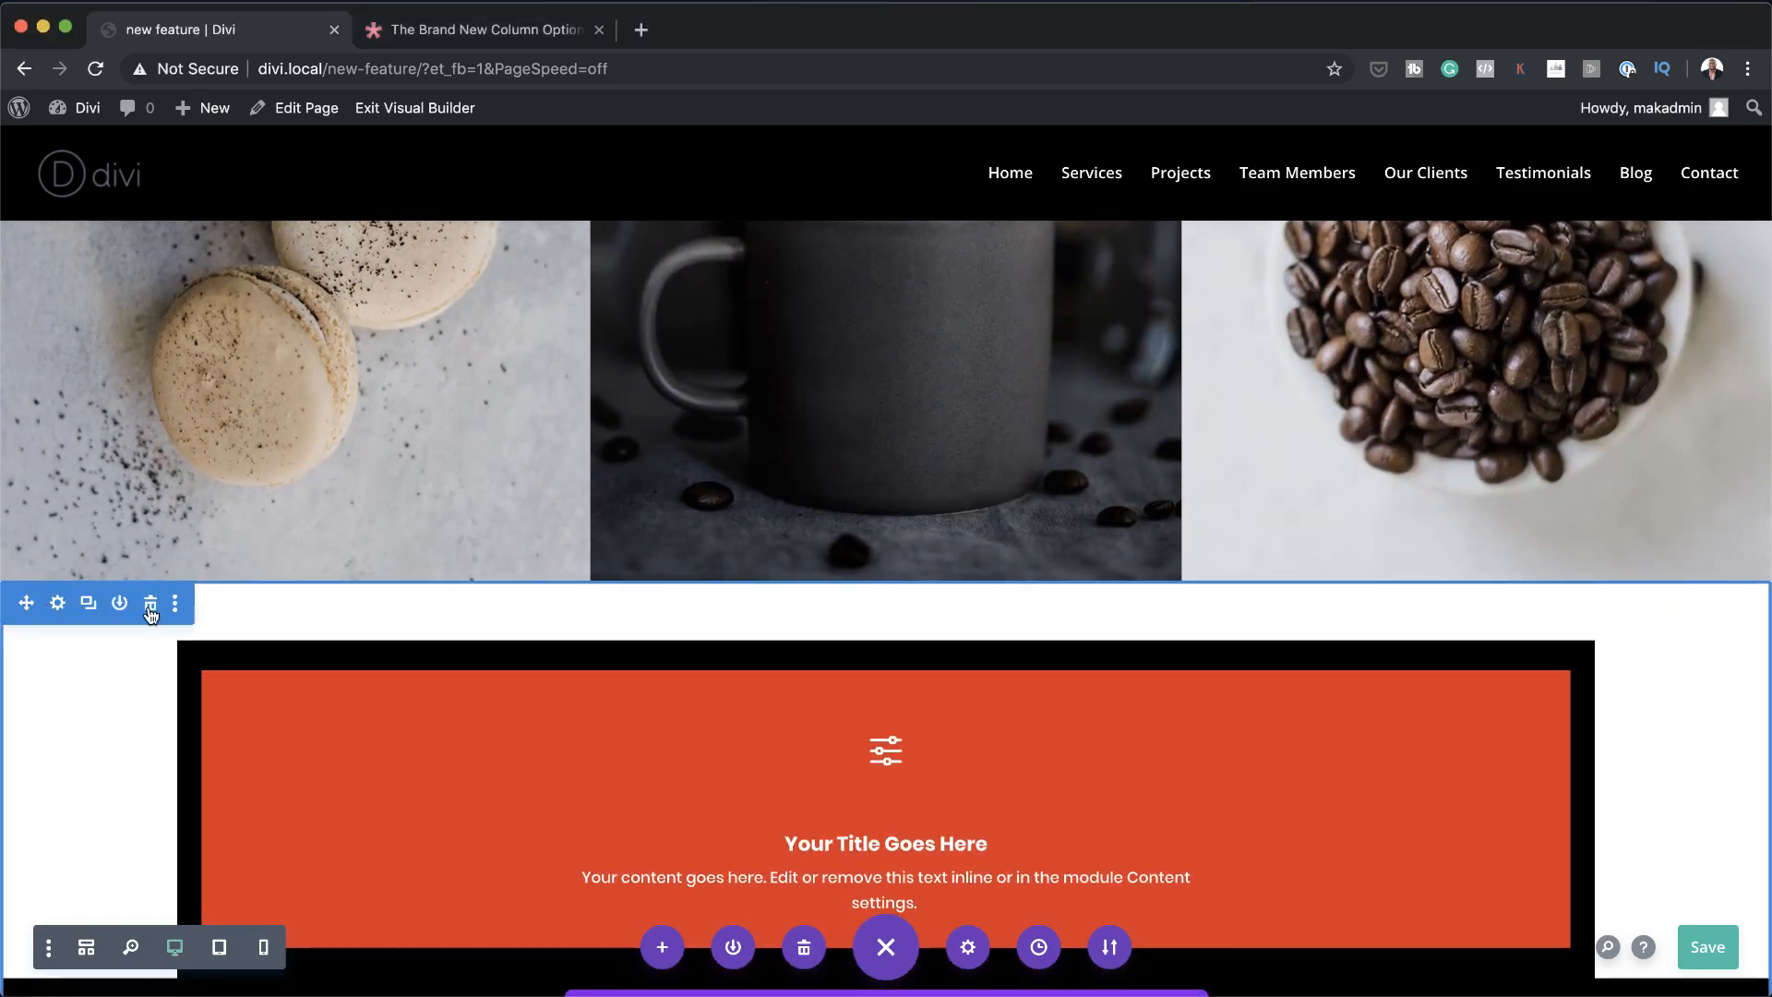
click(151, 604)
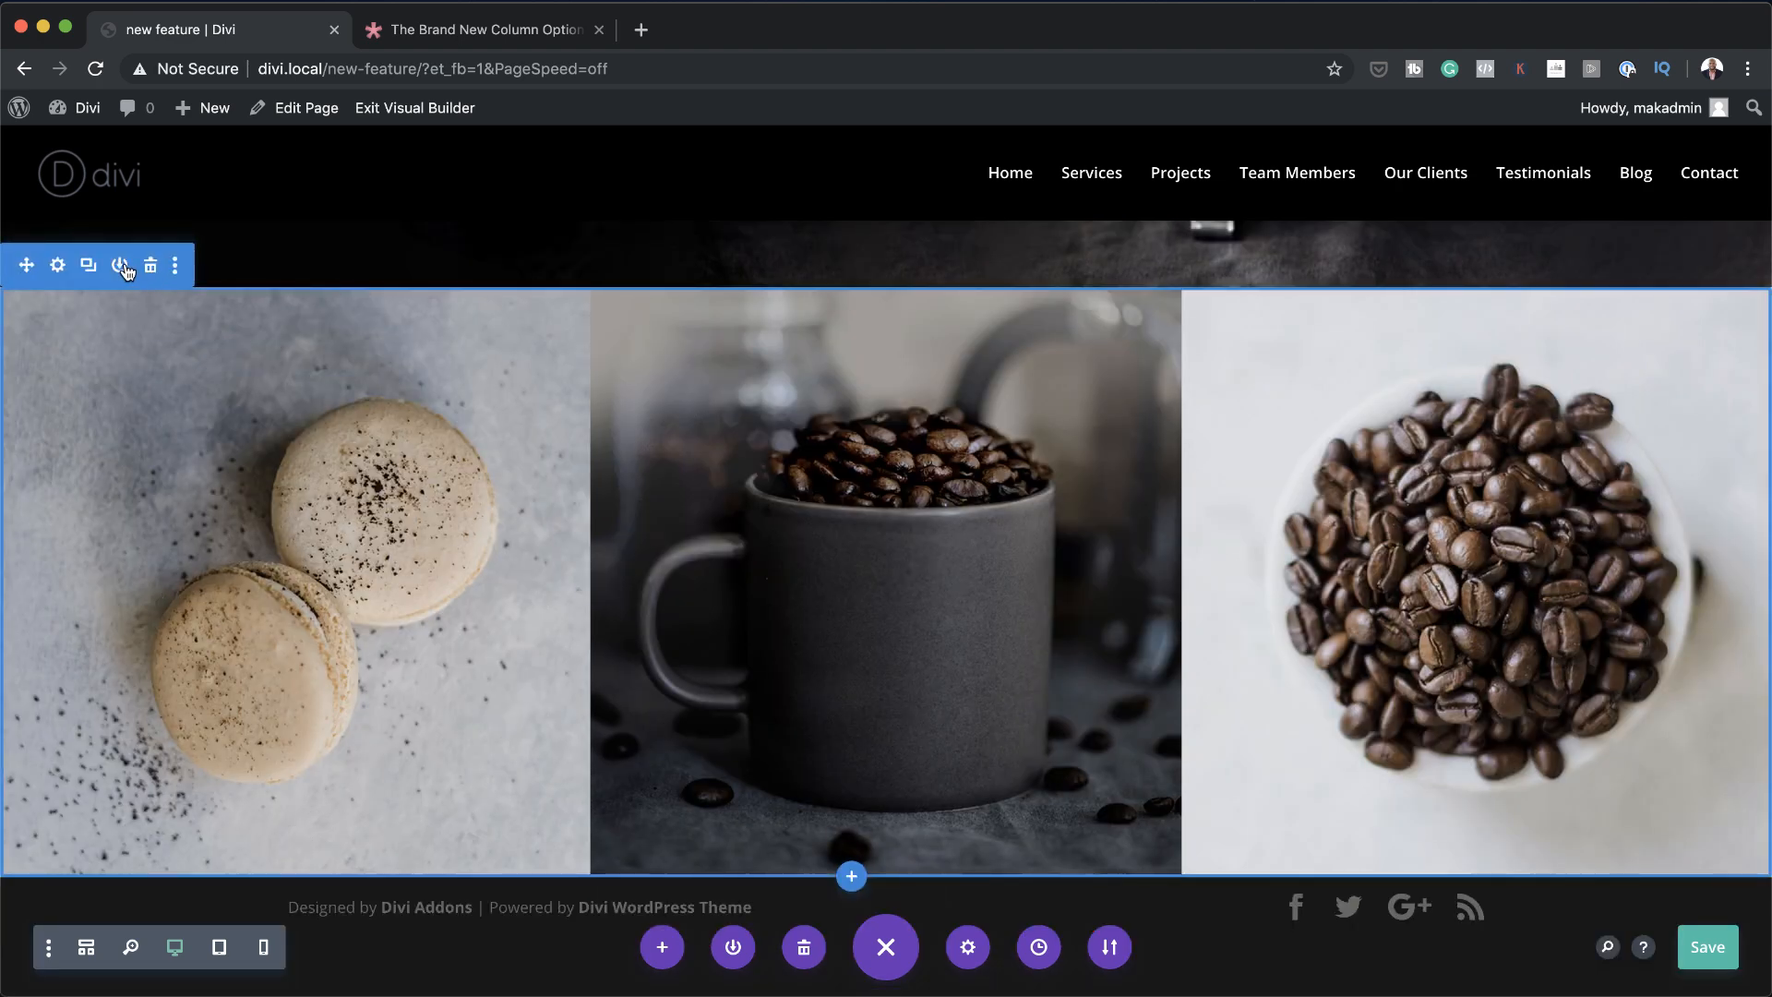
click(90, 265)
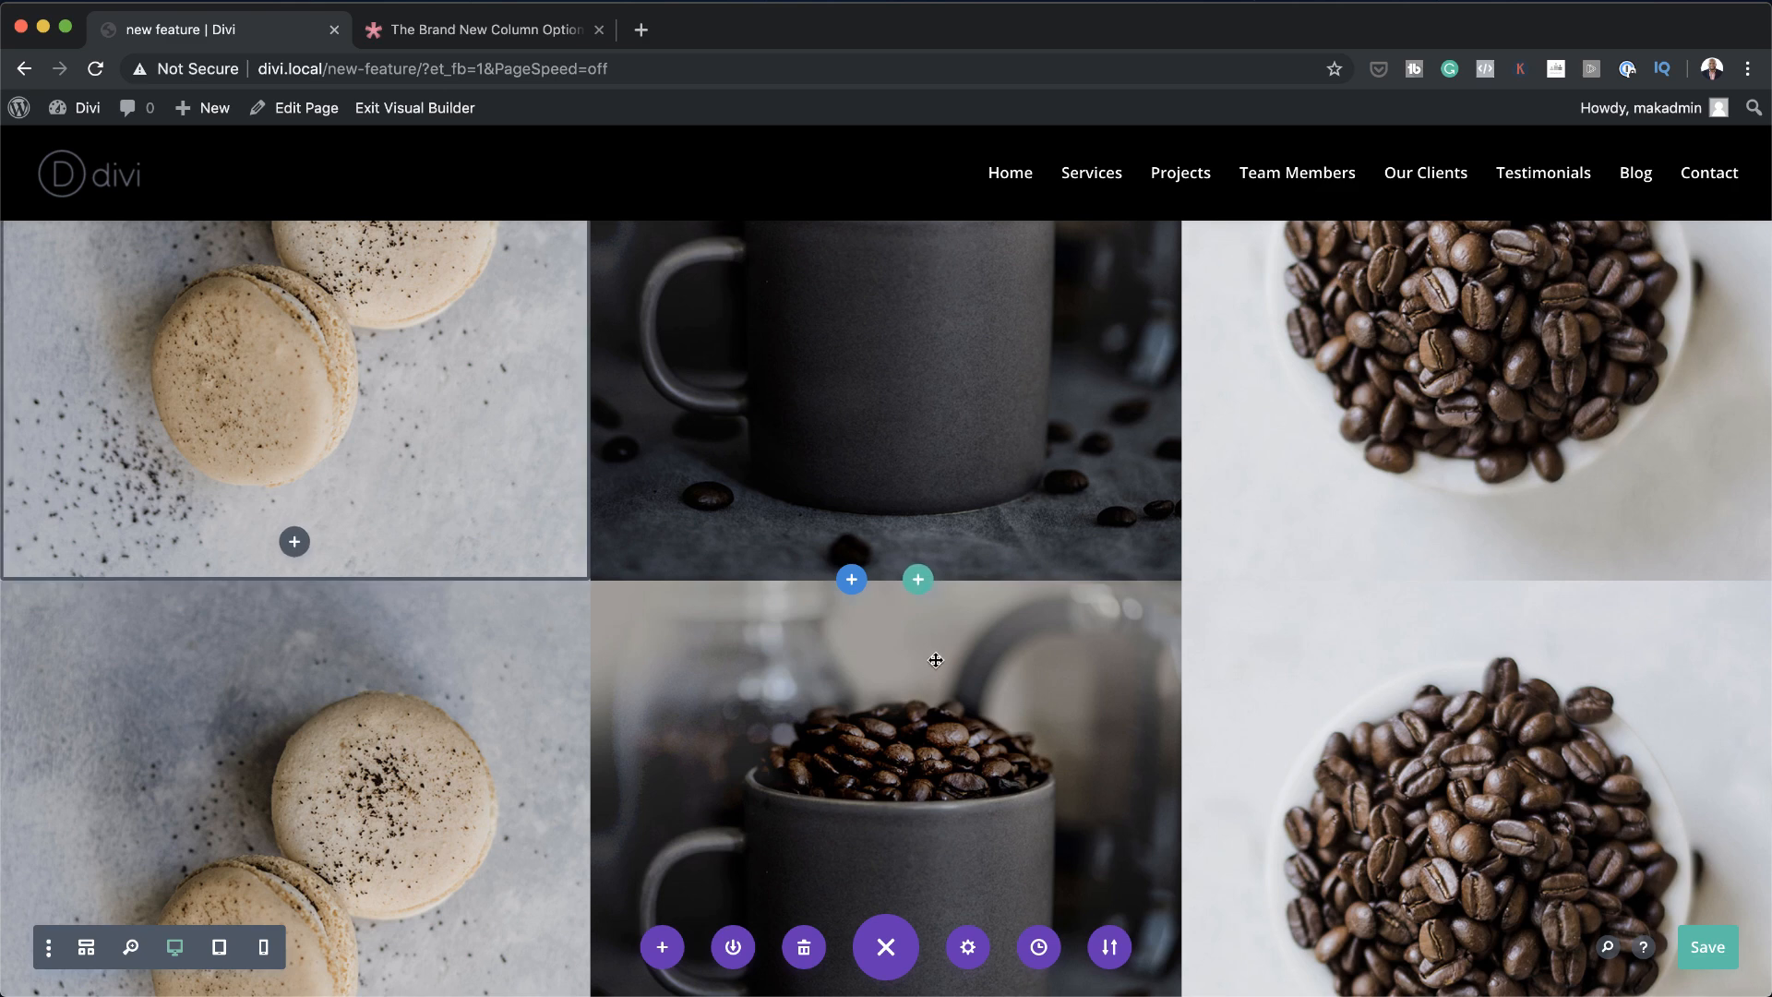
Change the upper image section's row to two equal columns and delete its coffee bean image
scroll(1040, 696, up, 4)
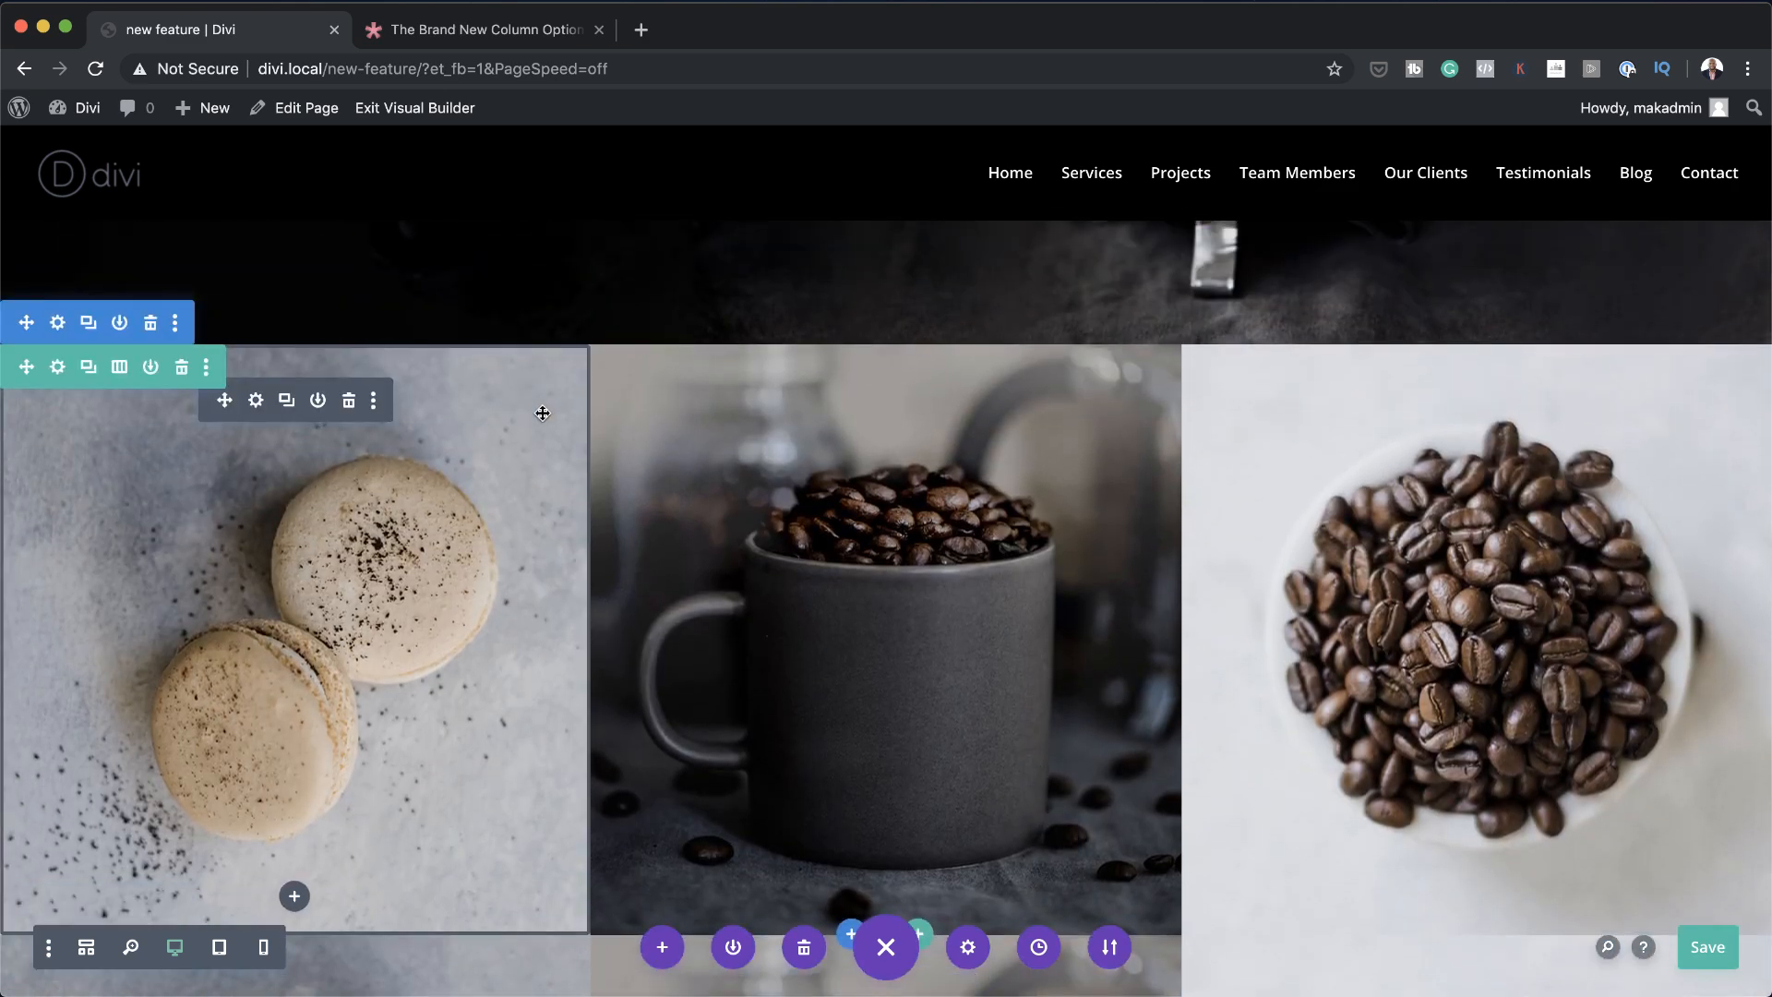
click(119, 366)
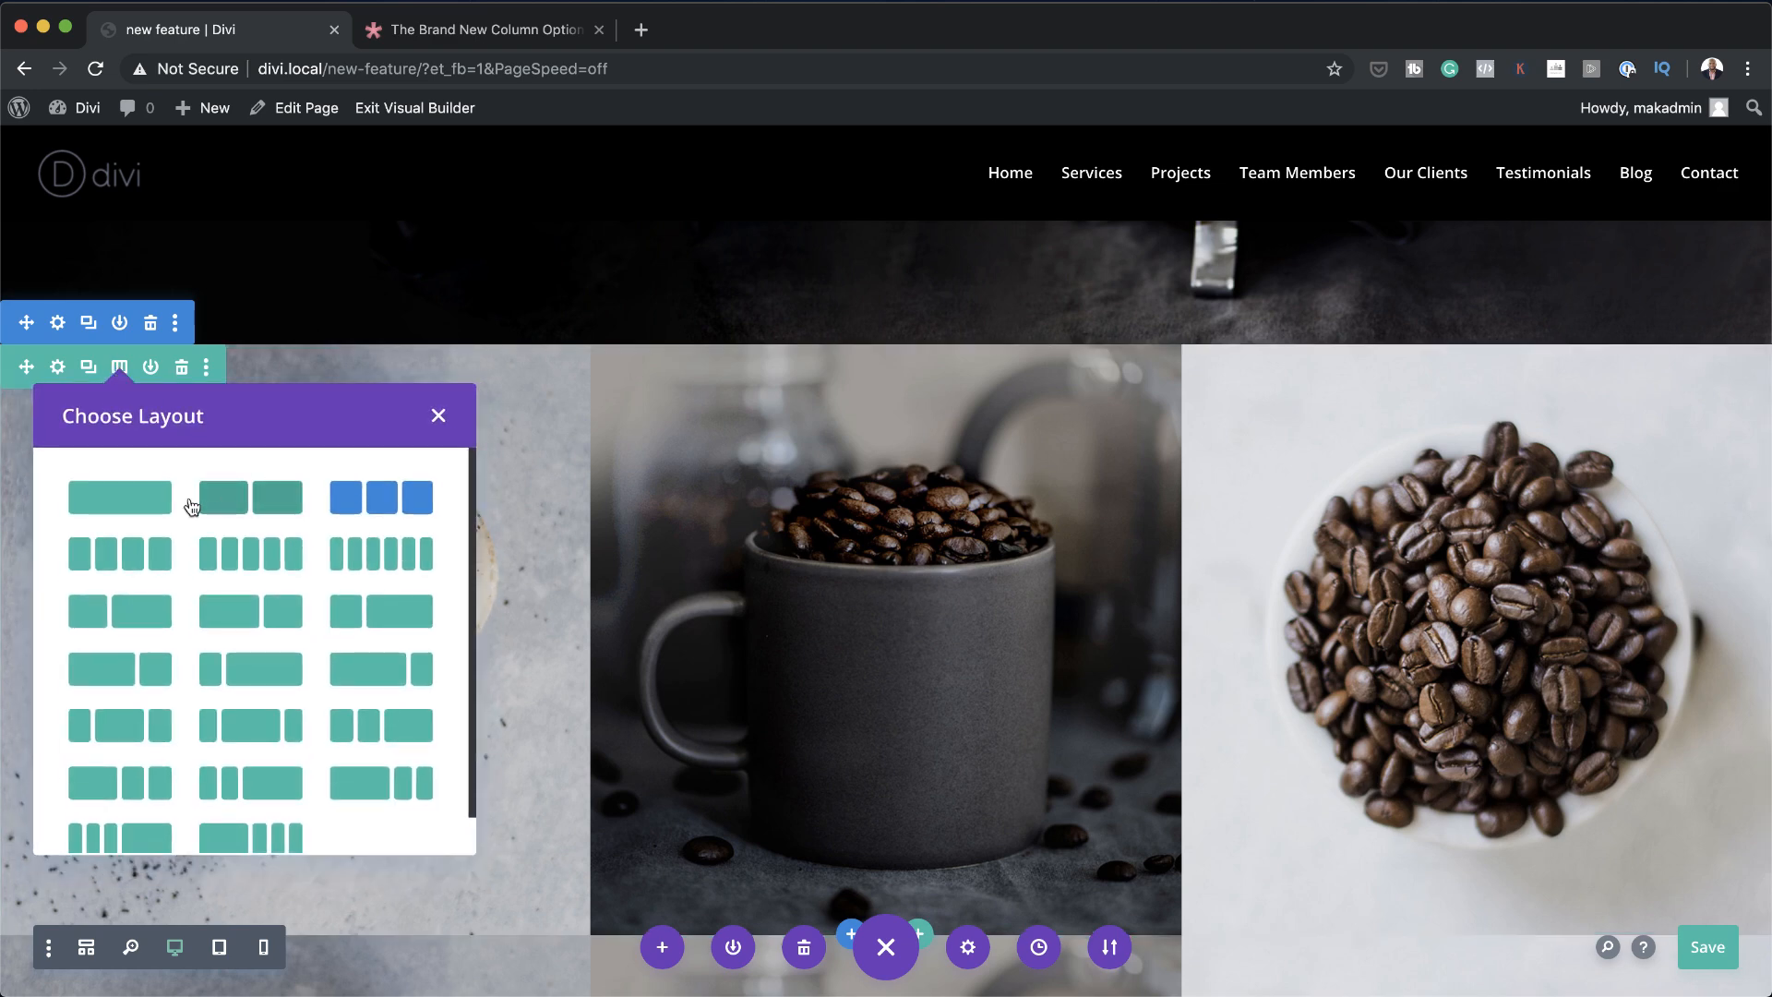
click(289, 502)
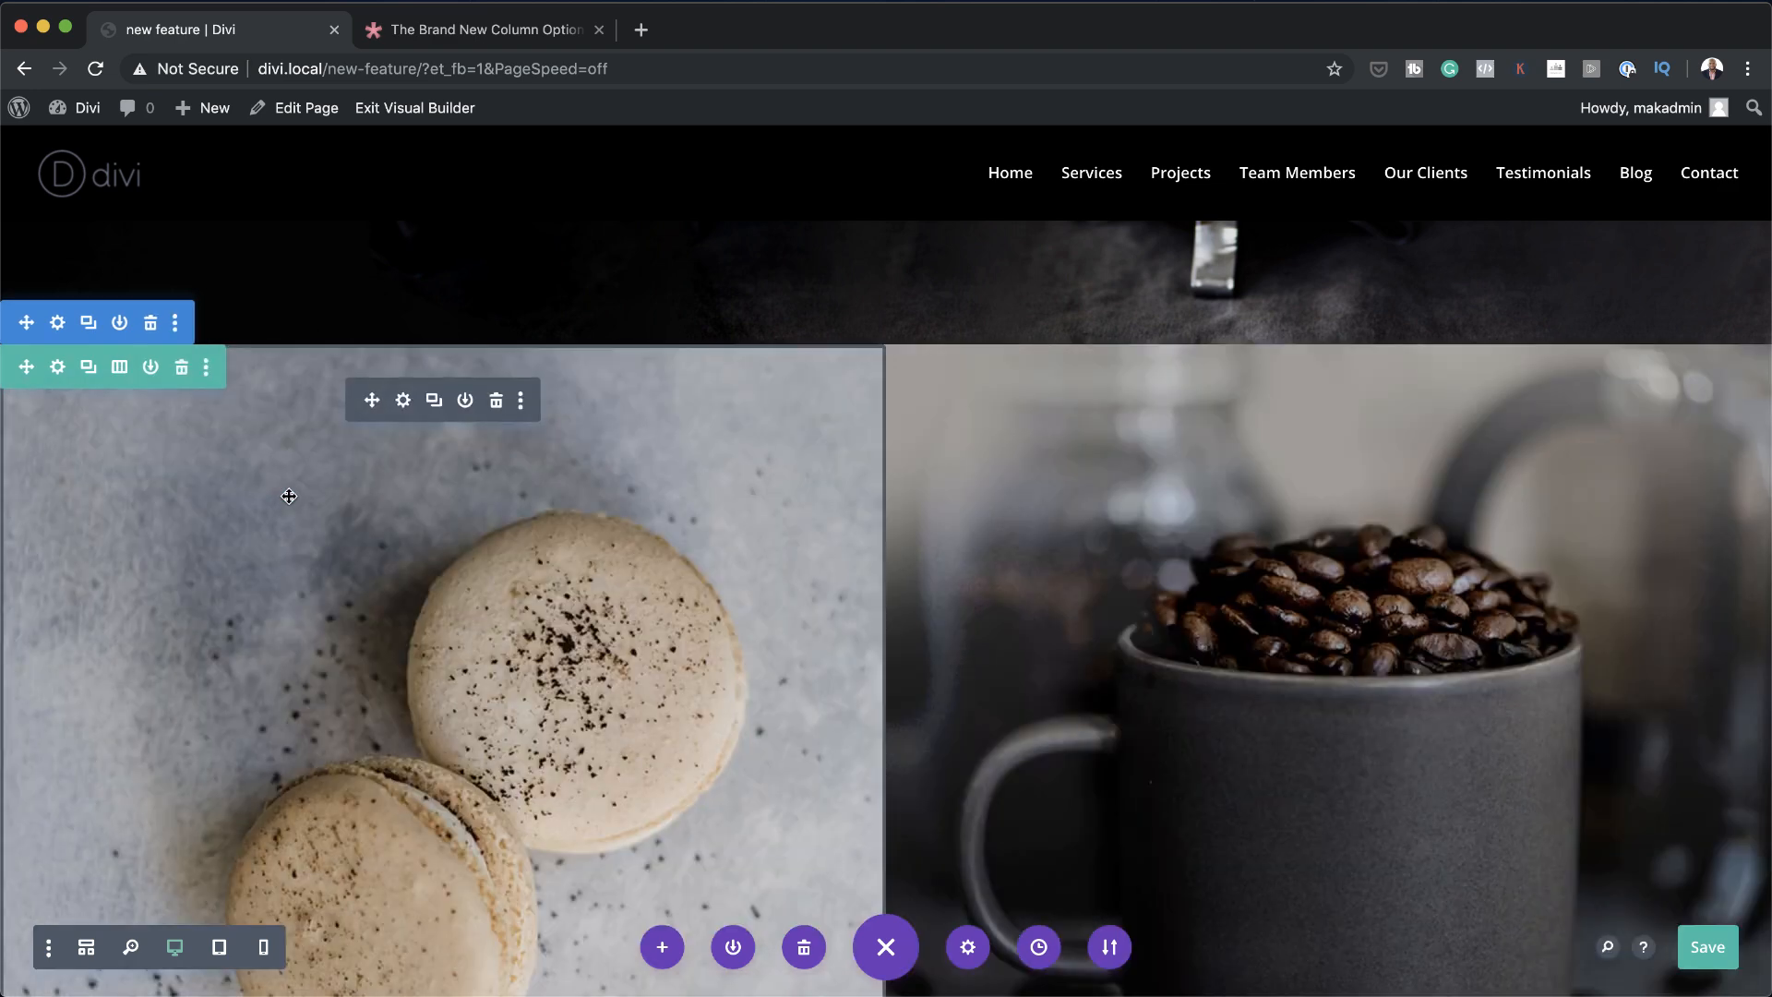
scroll(1144, 604, down, 5)
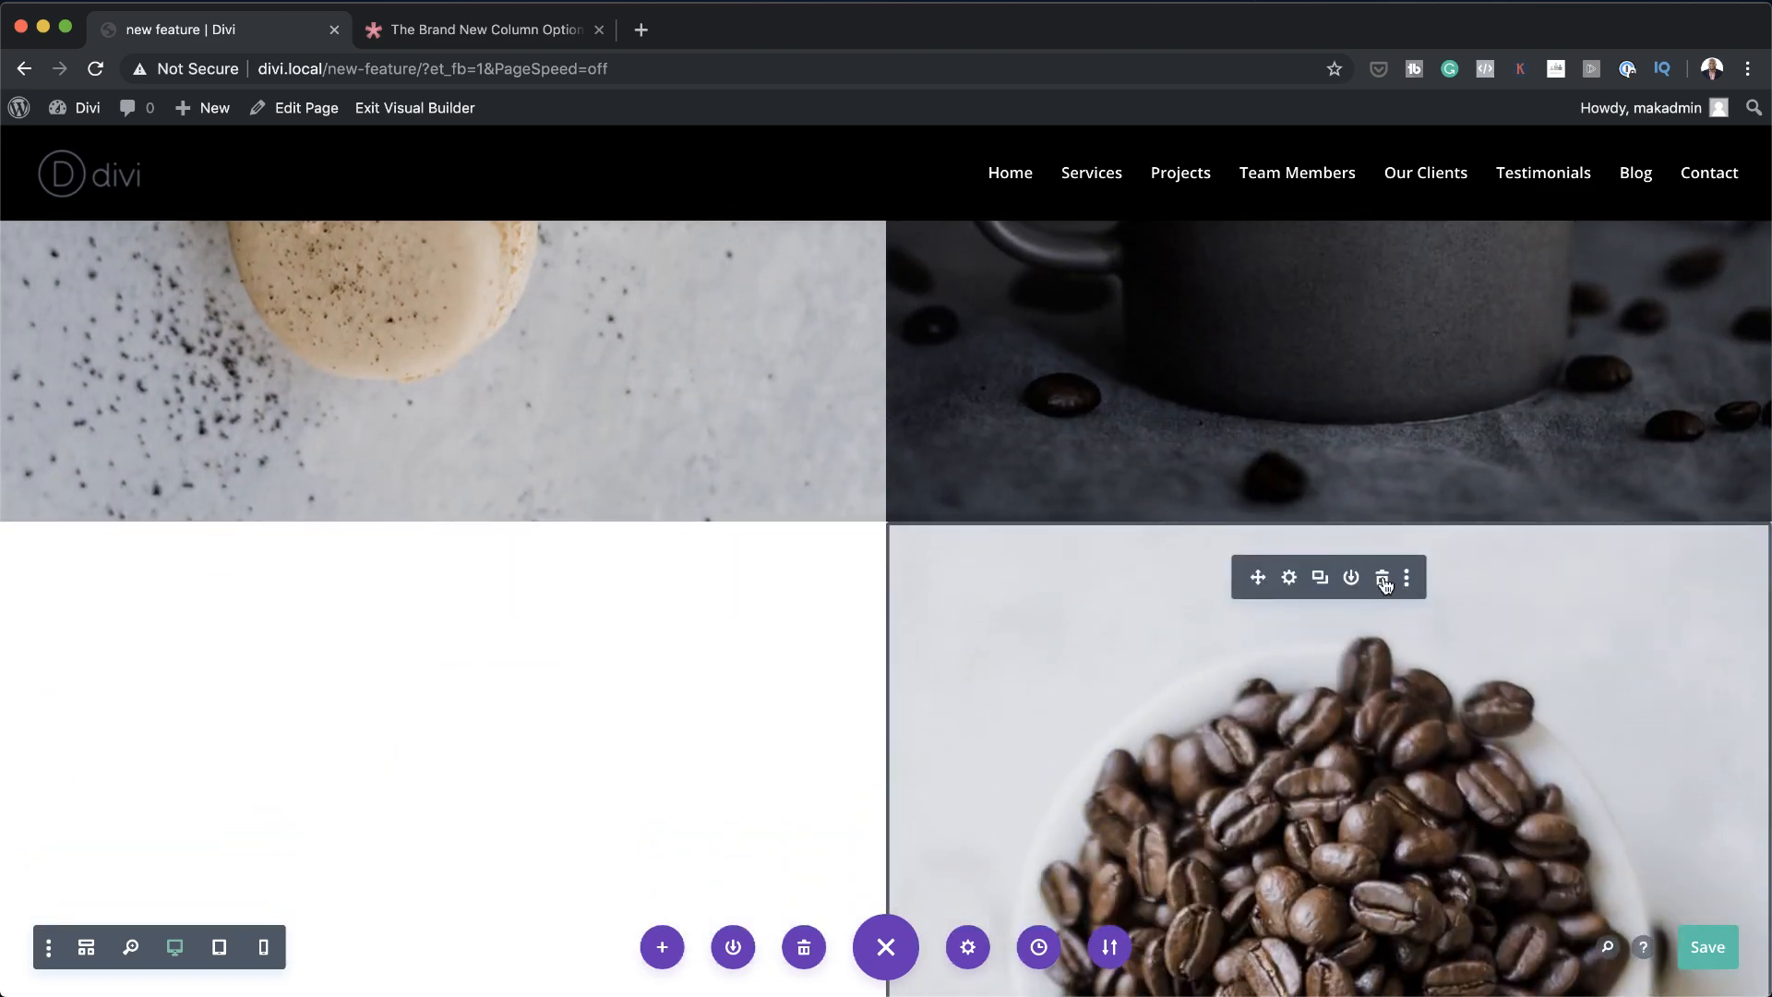
click(1383, 580)
scroll(948, 467, up, 3)
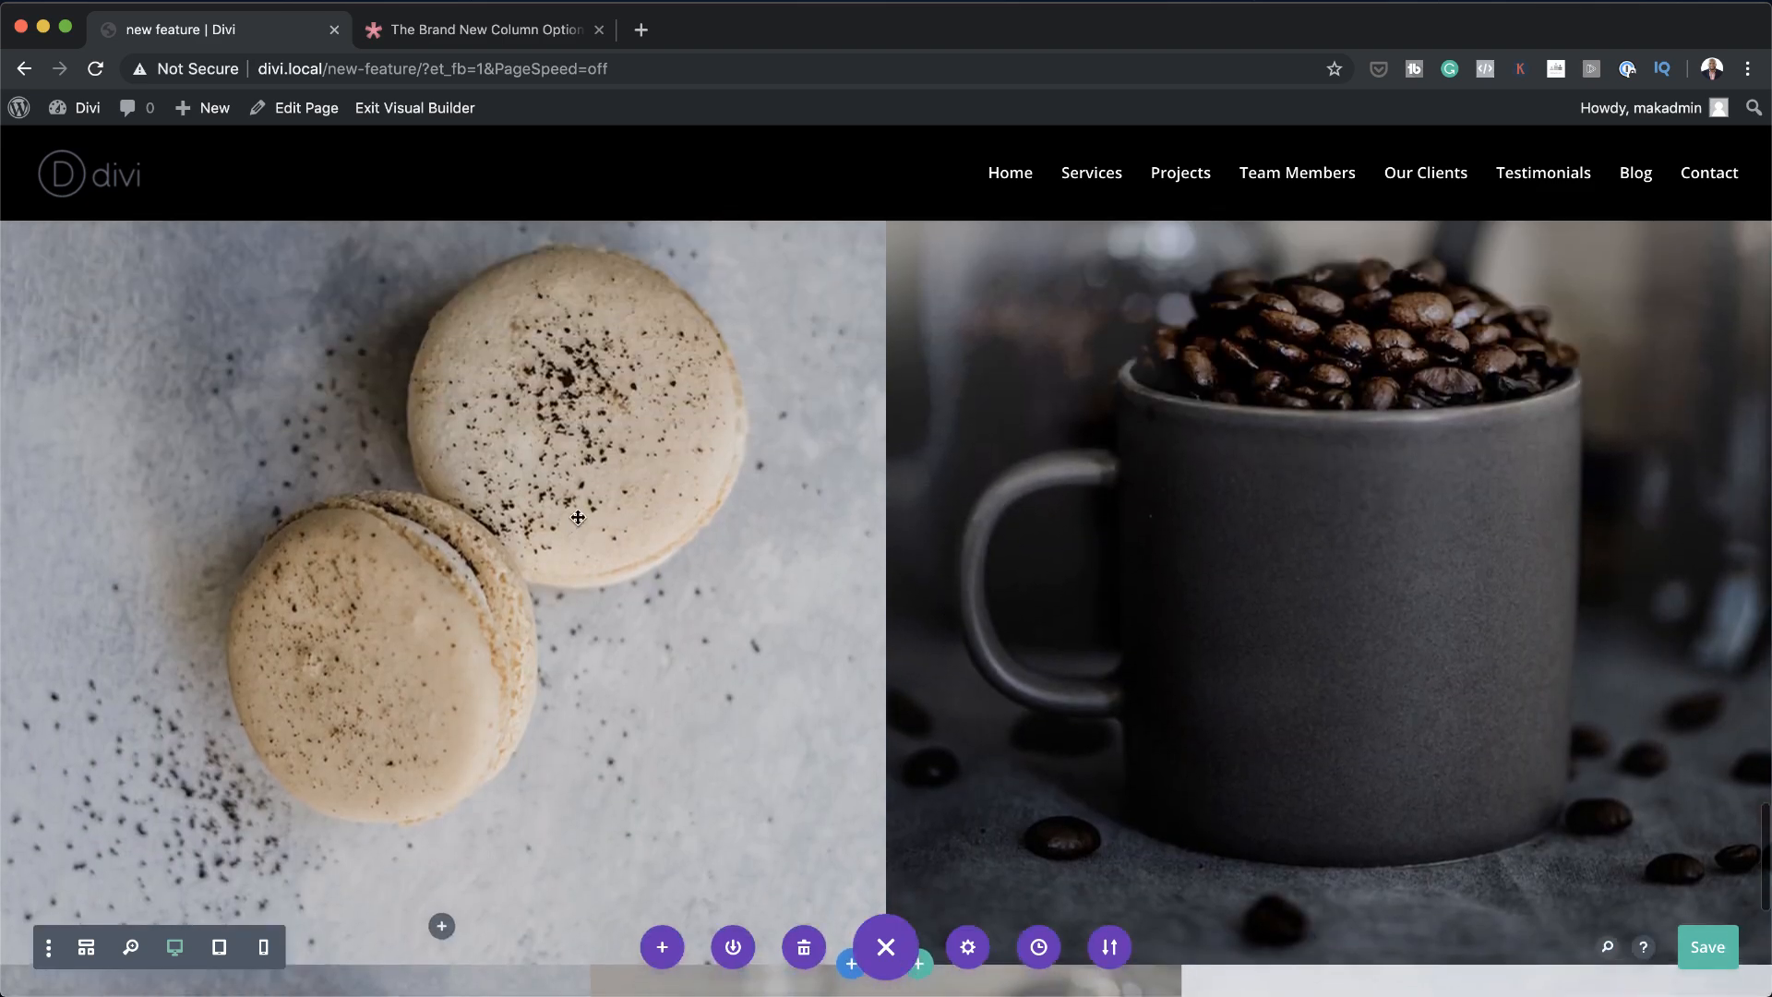
Disable the two-column image section on phone and tablet and save the section settings
scroll(1105, 626, down, 3)
scroll(1105, 626, down, 4)
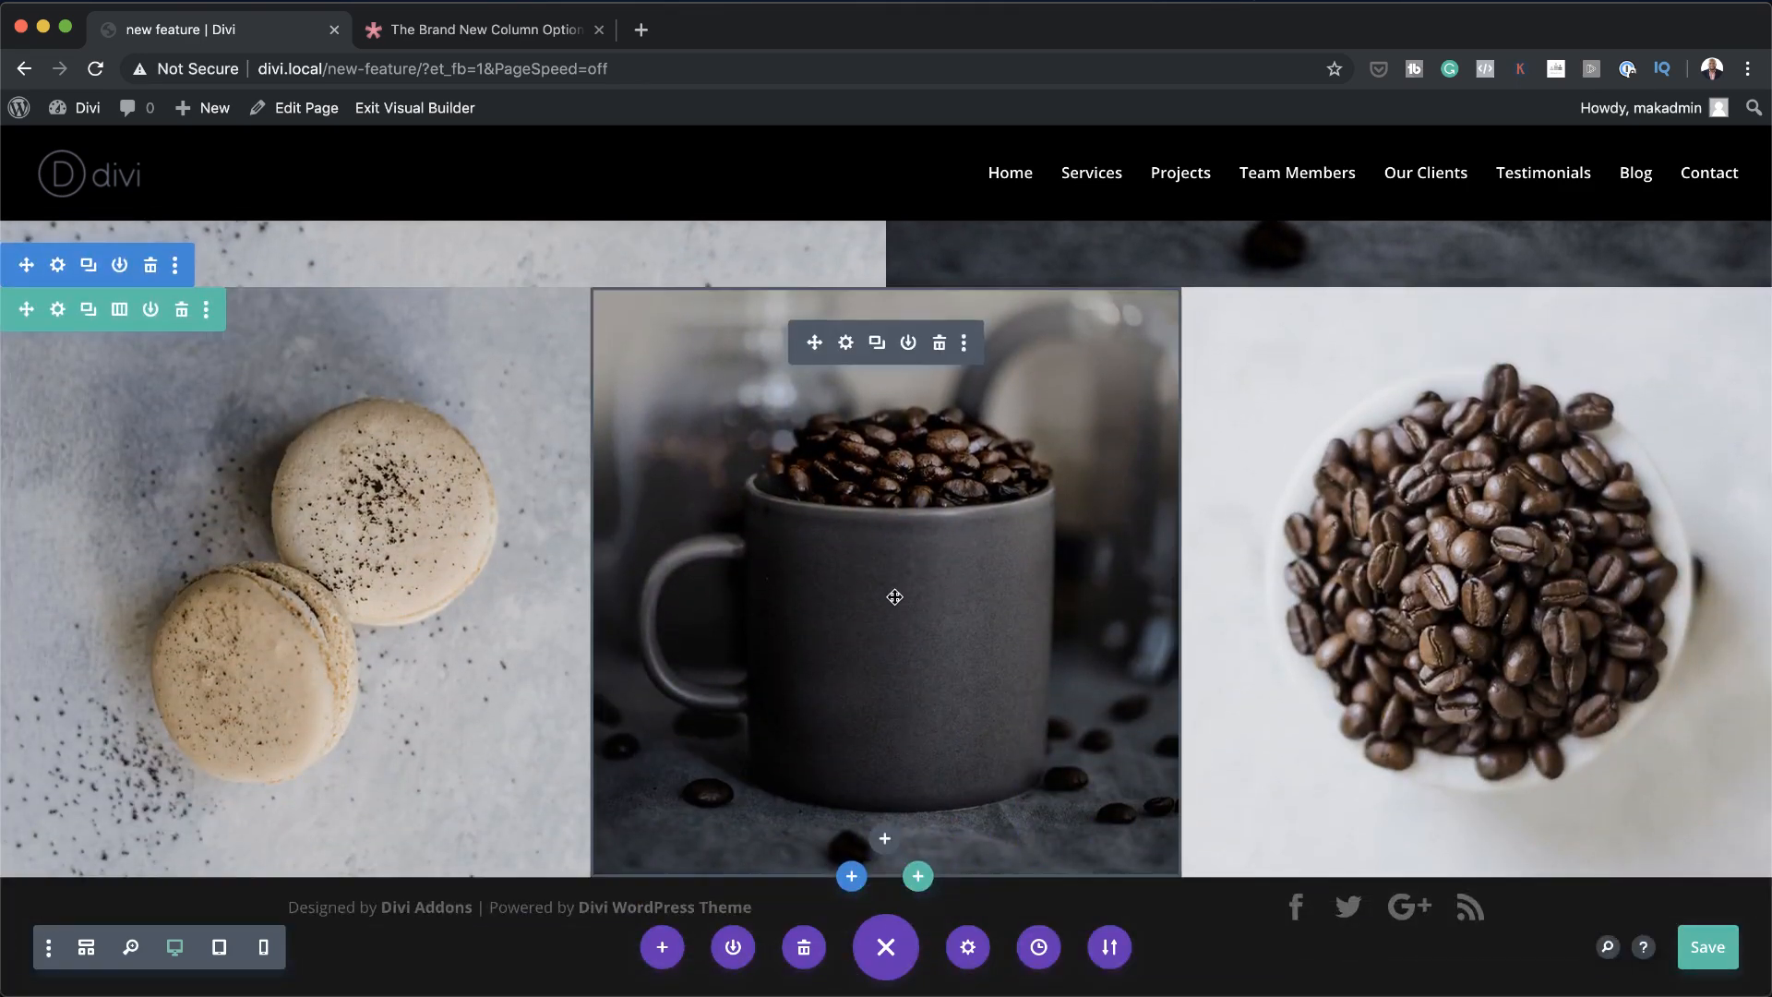
scroll(894, 597, up, 12)
scroll(894, 597, down, 1)
scroll(894, 597, down, 3)
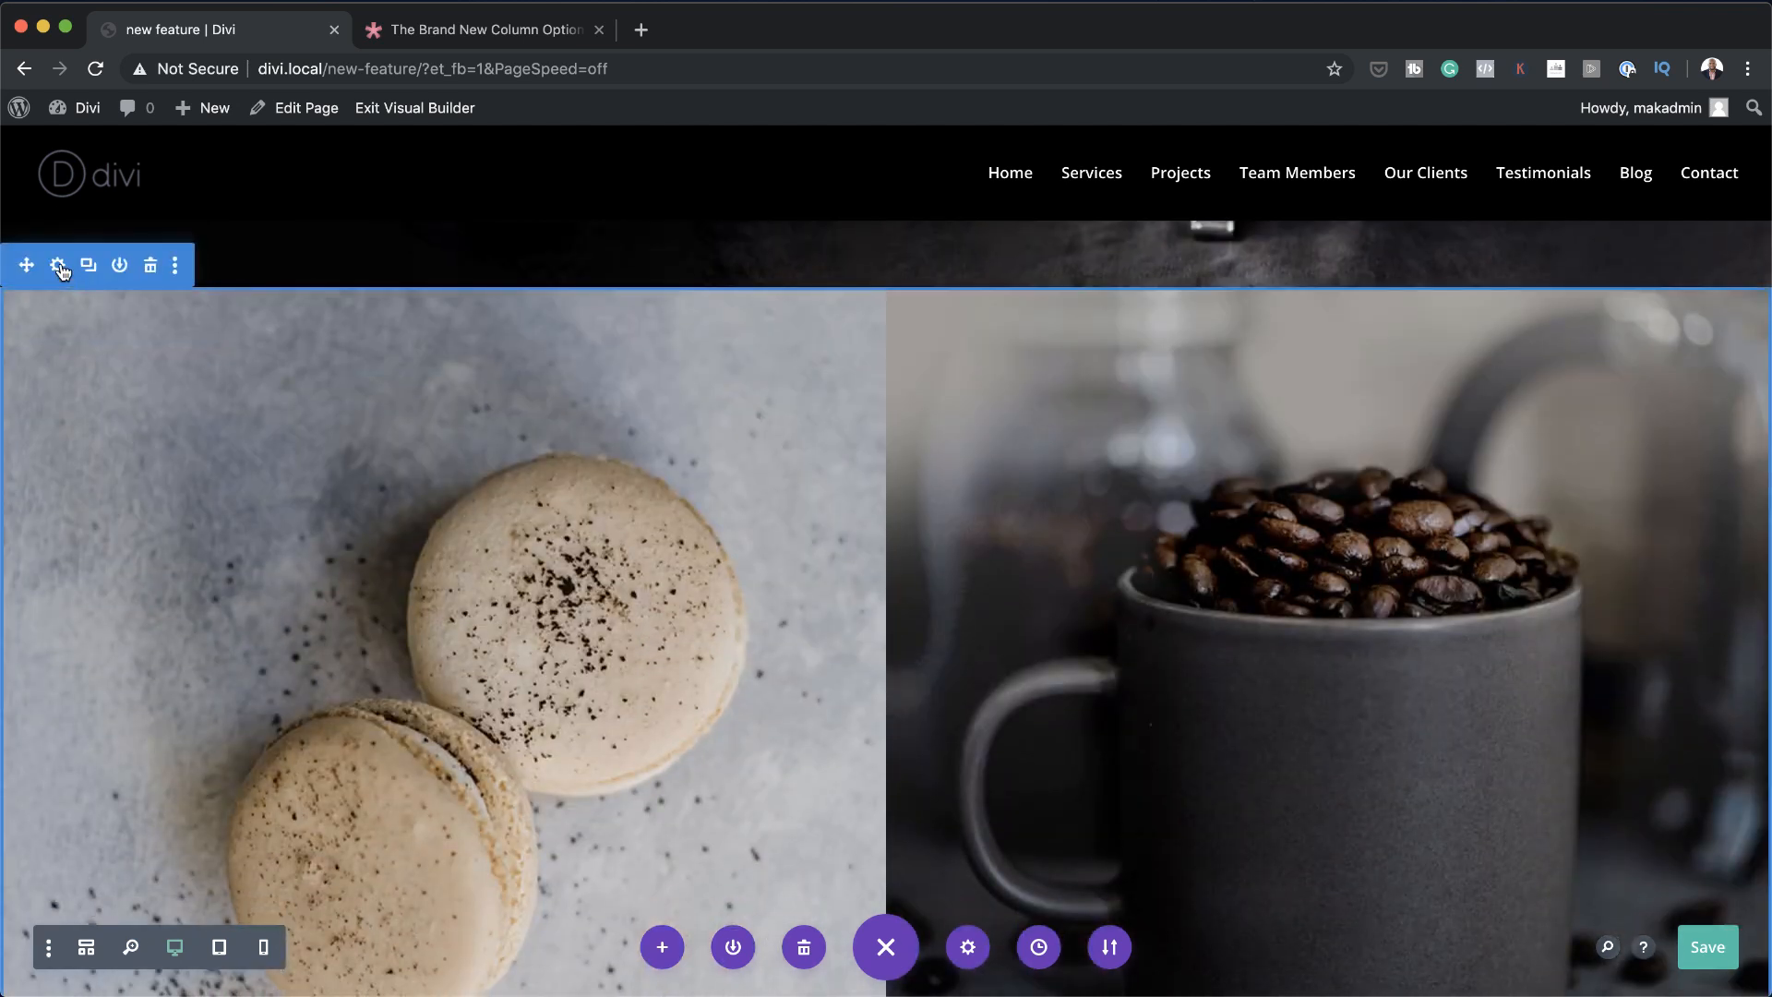
click(58, 266)
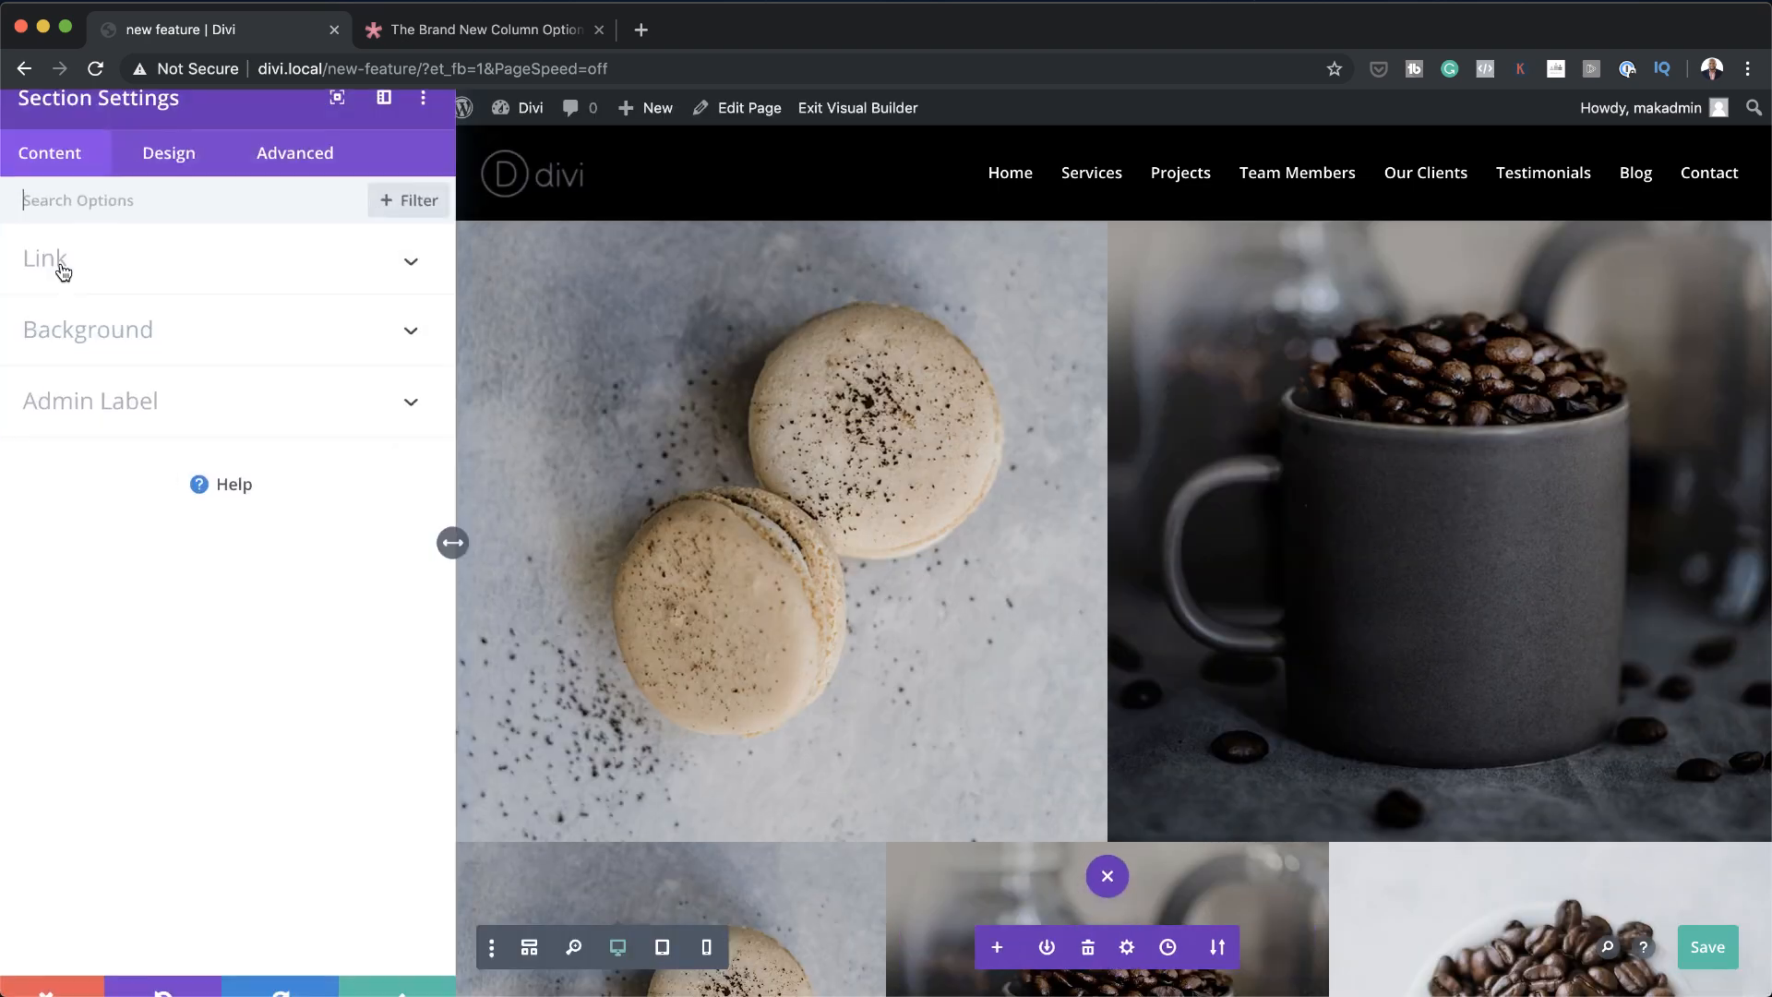
click(308, 189)
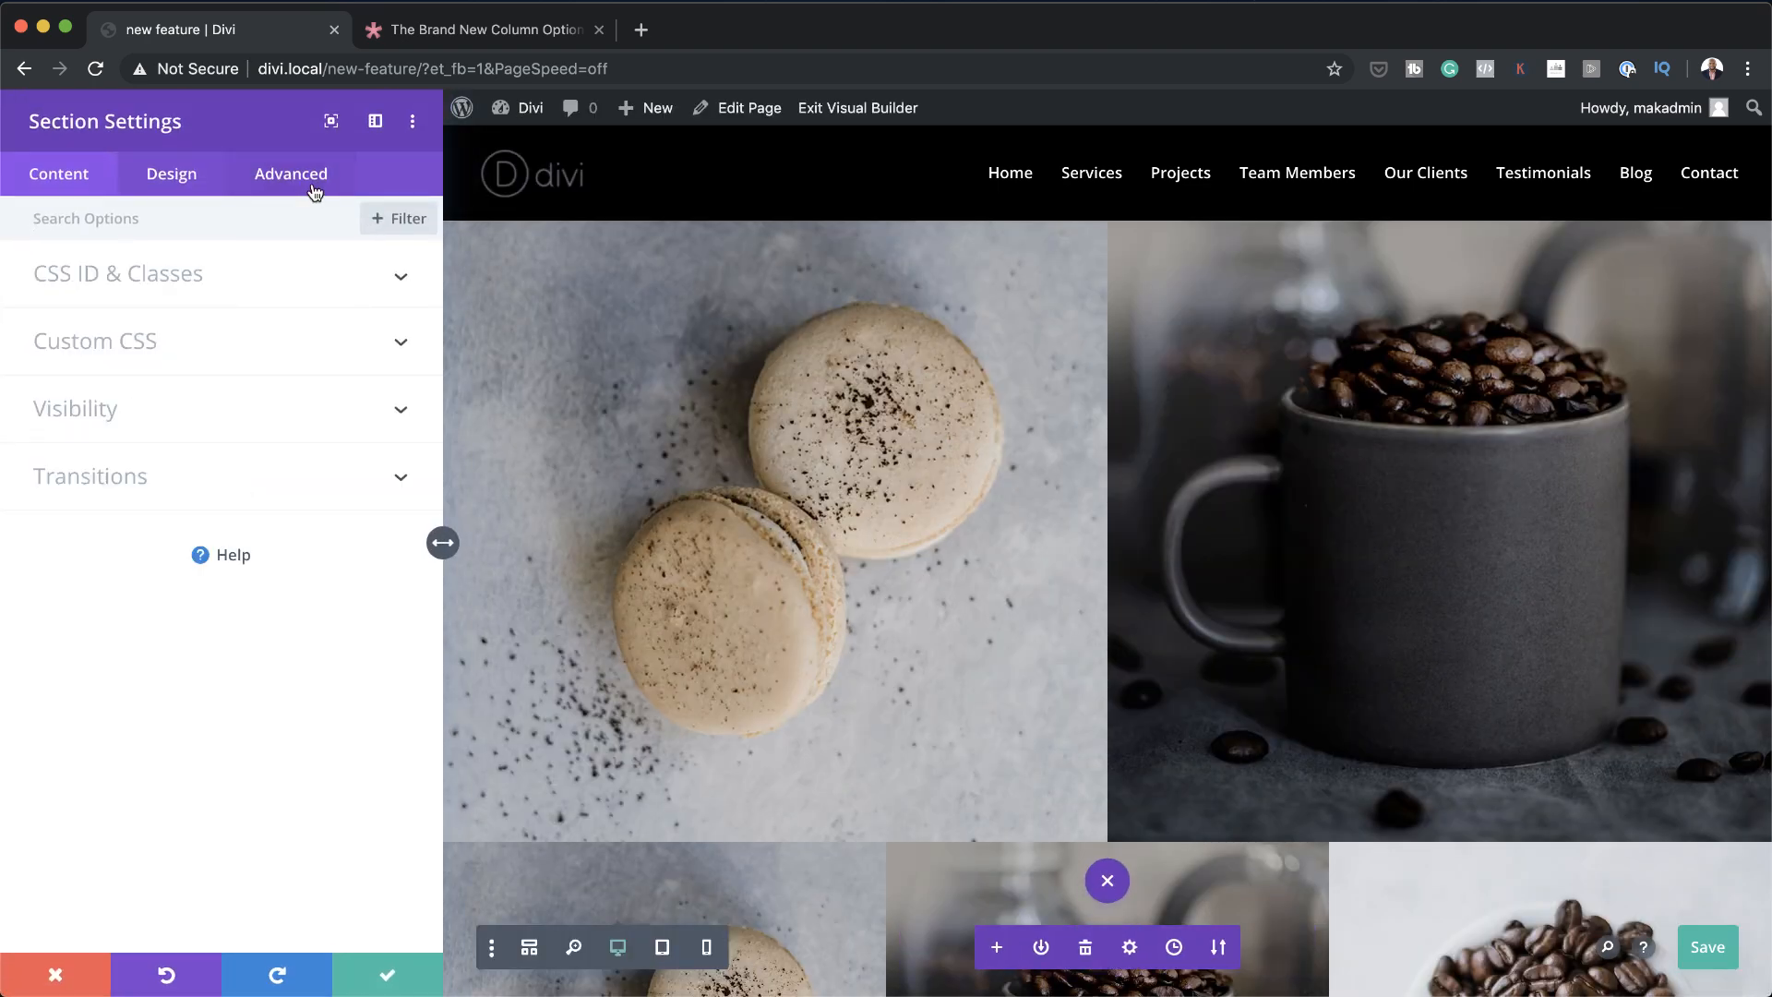
click(92, 419)
click(52, 404)
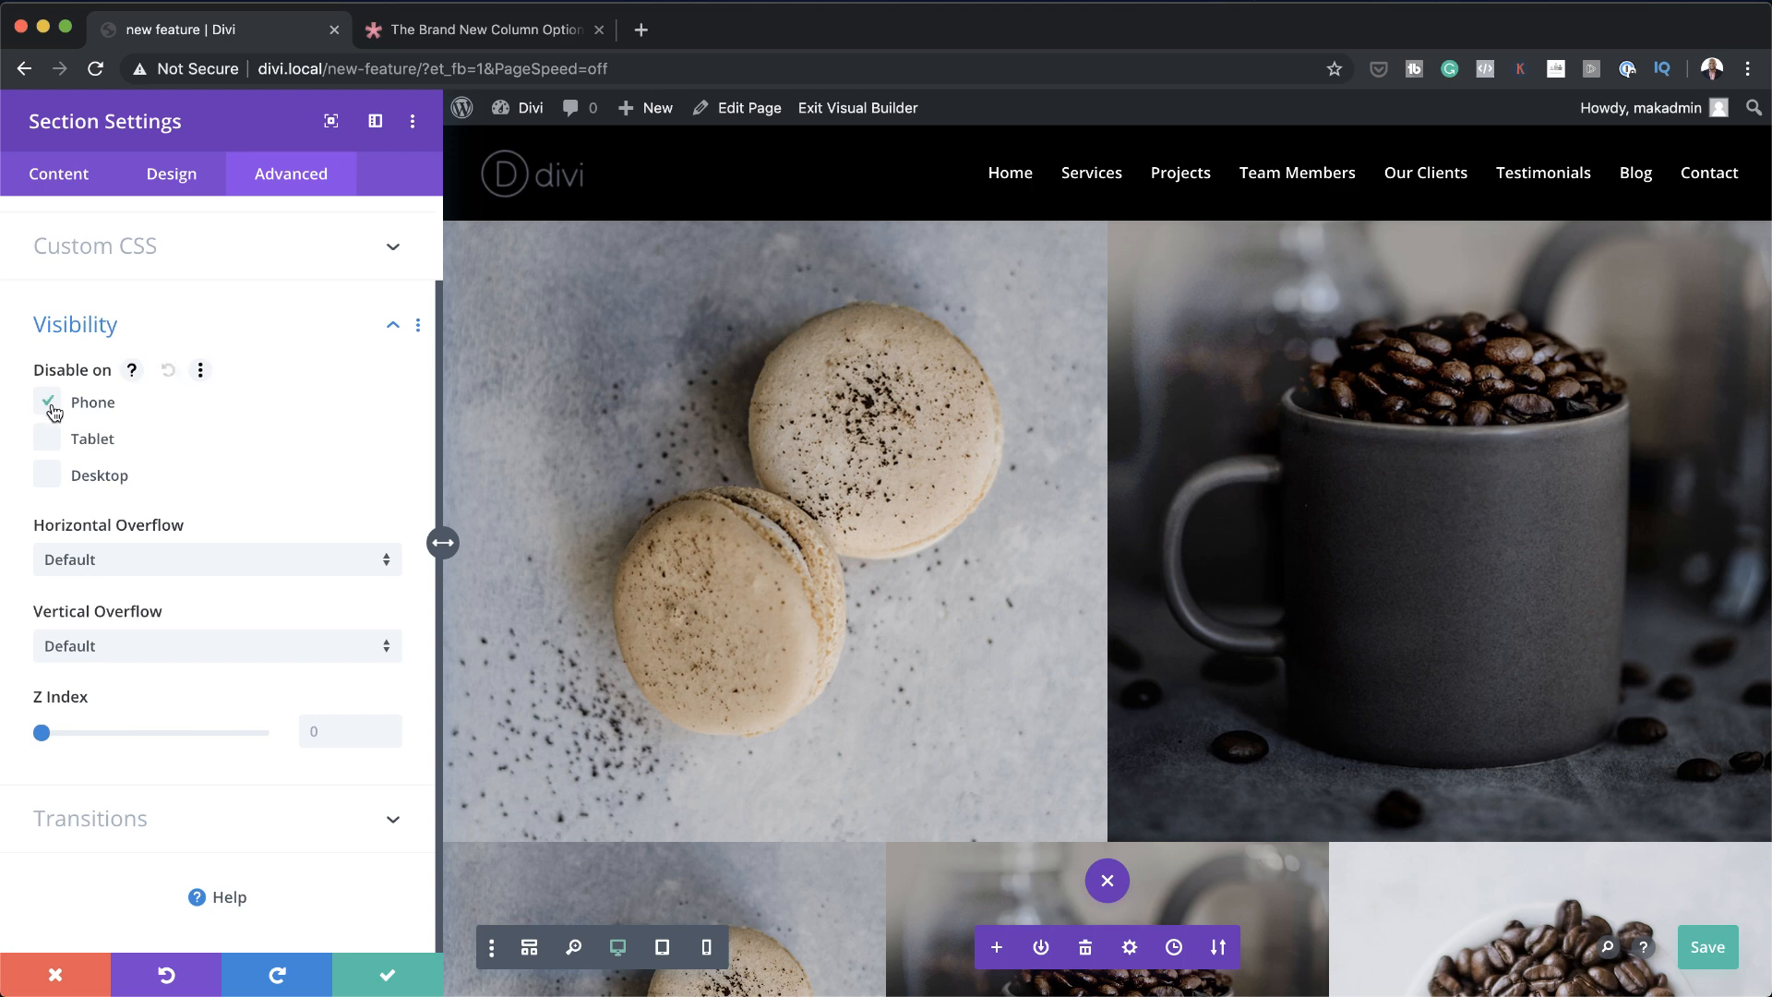
click(49, 439)
click(403, 990)
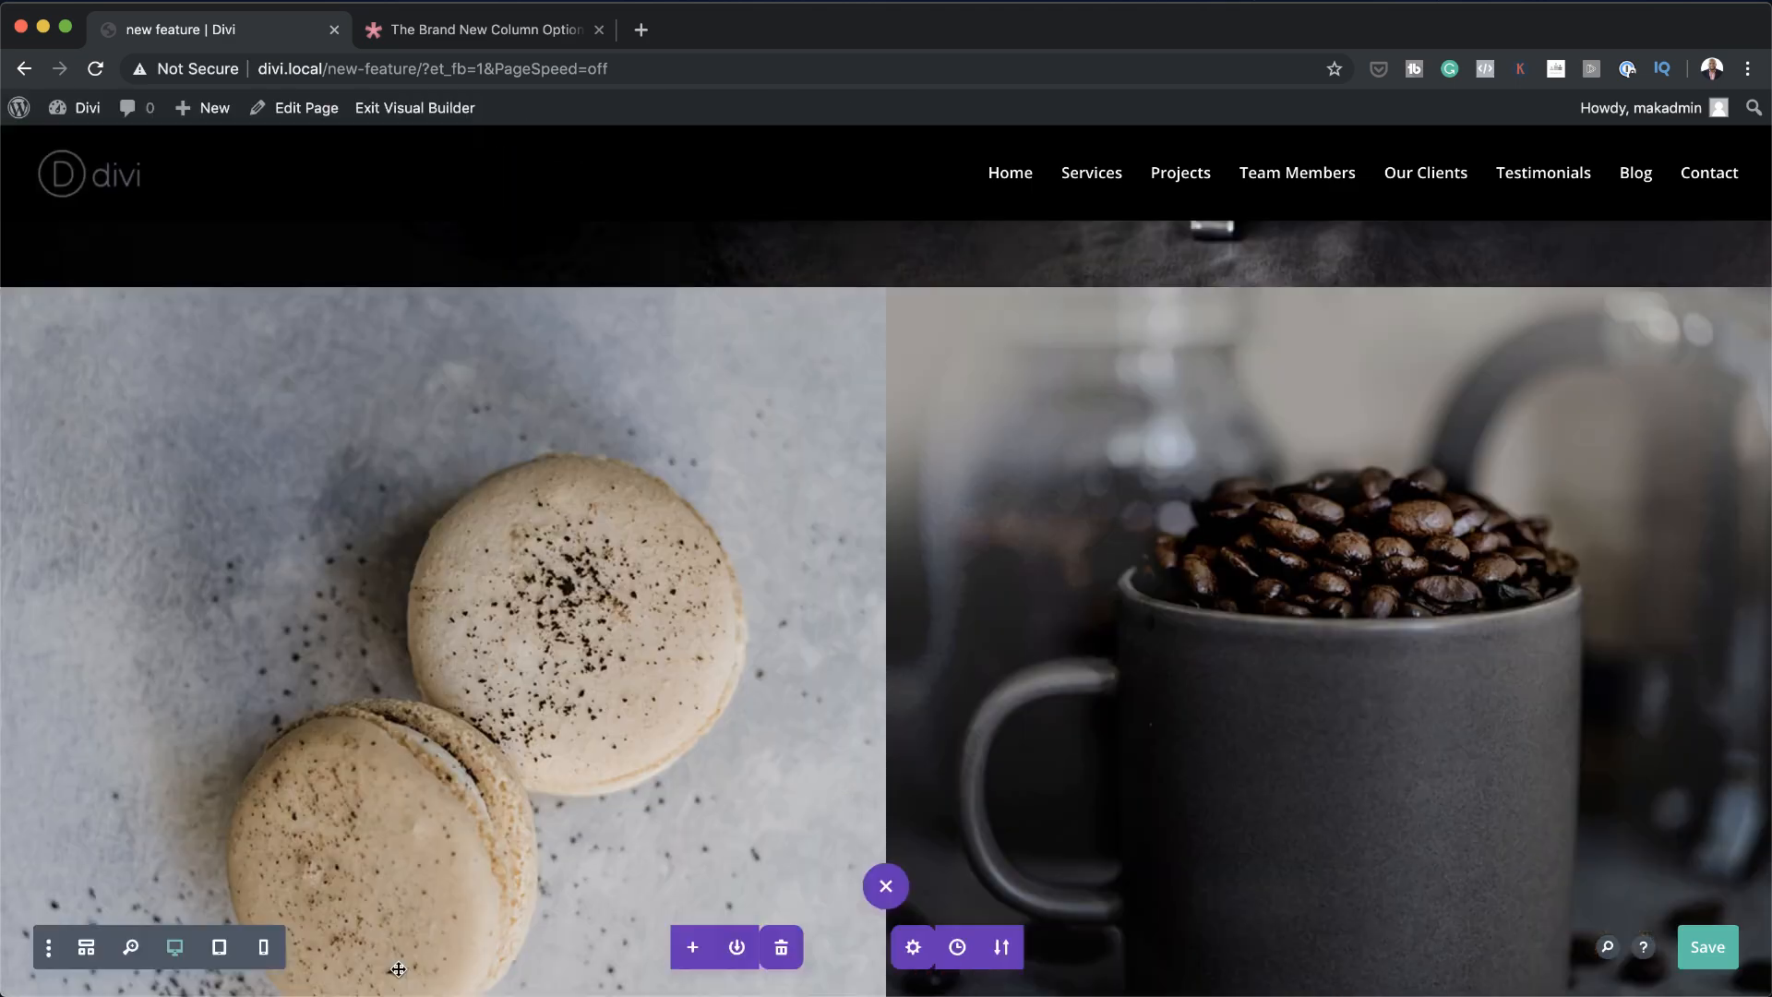
scroll(605, 795, down, 6)
scroll(605, 796, down, 3)
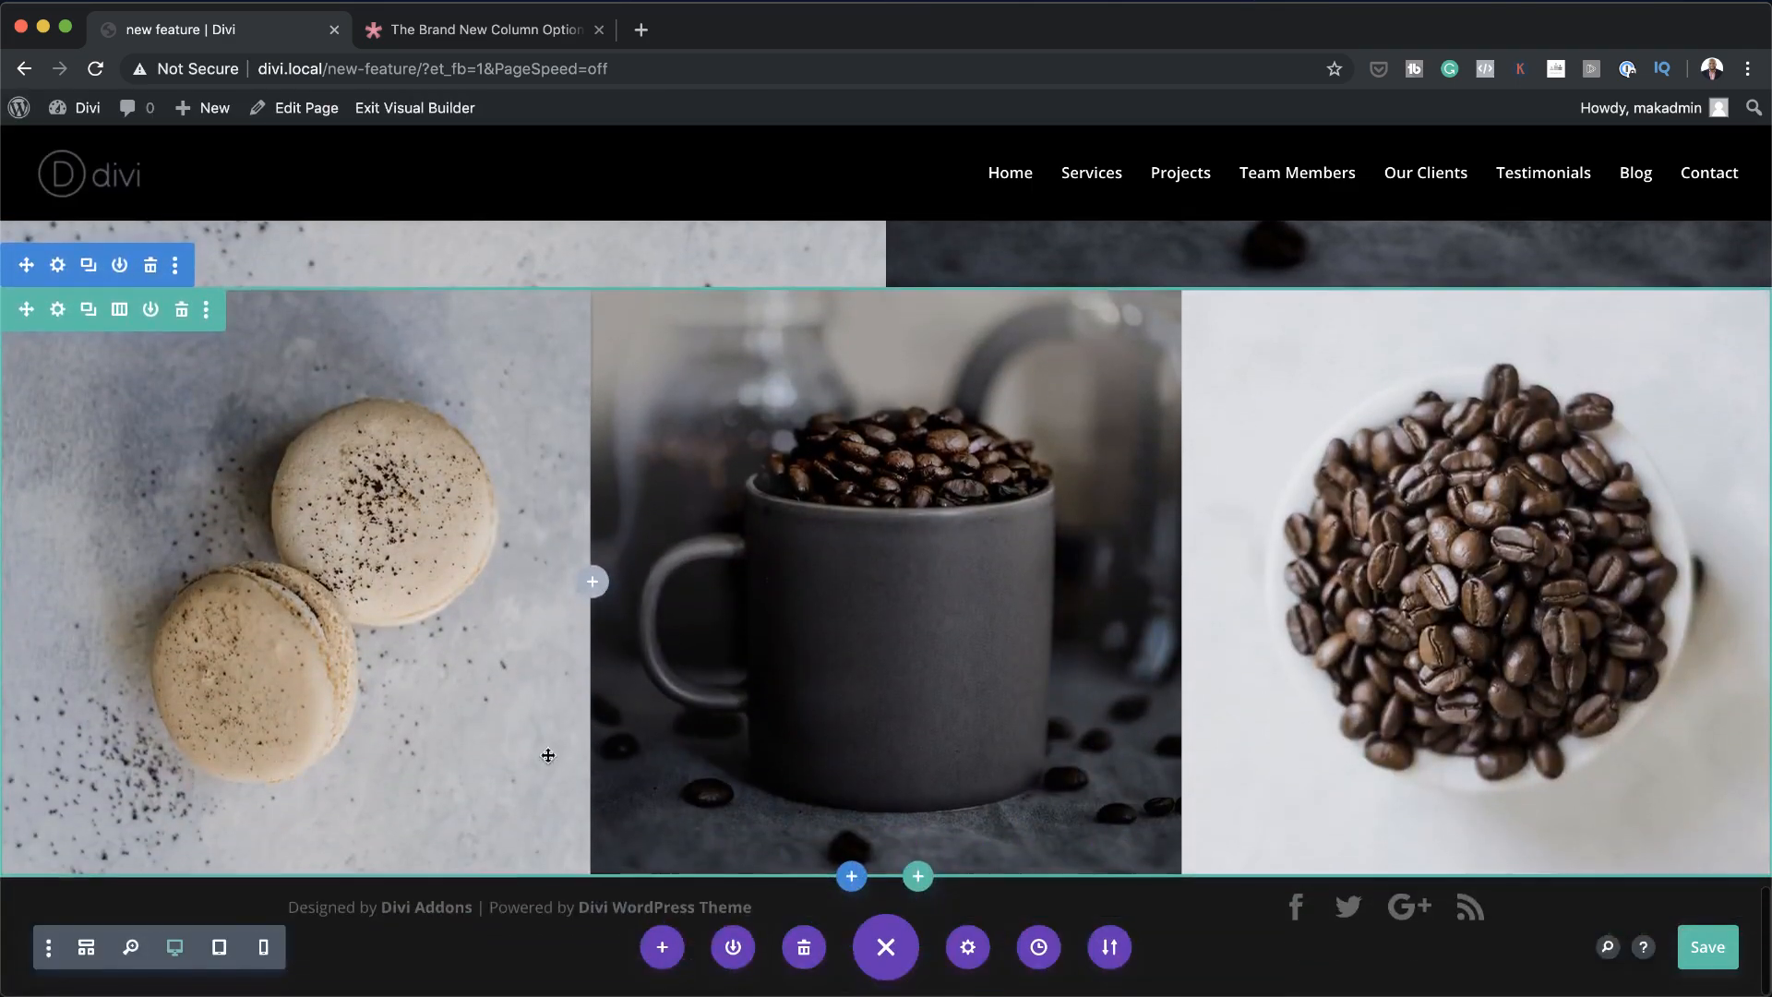
Disable the three-column image section on desktop and save the section settings
click(57, 265)
click(323, 176)
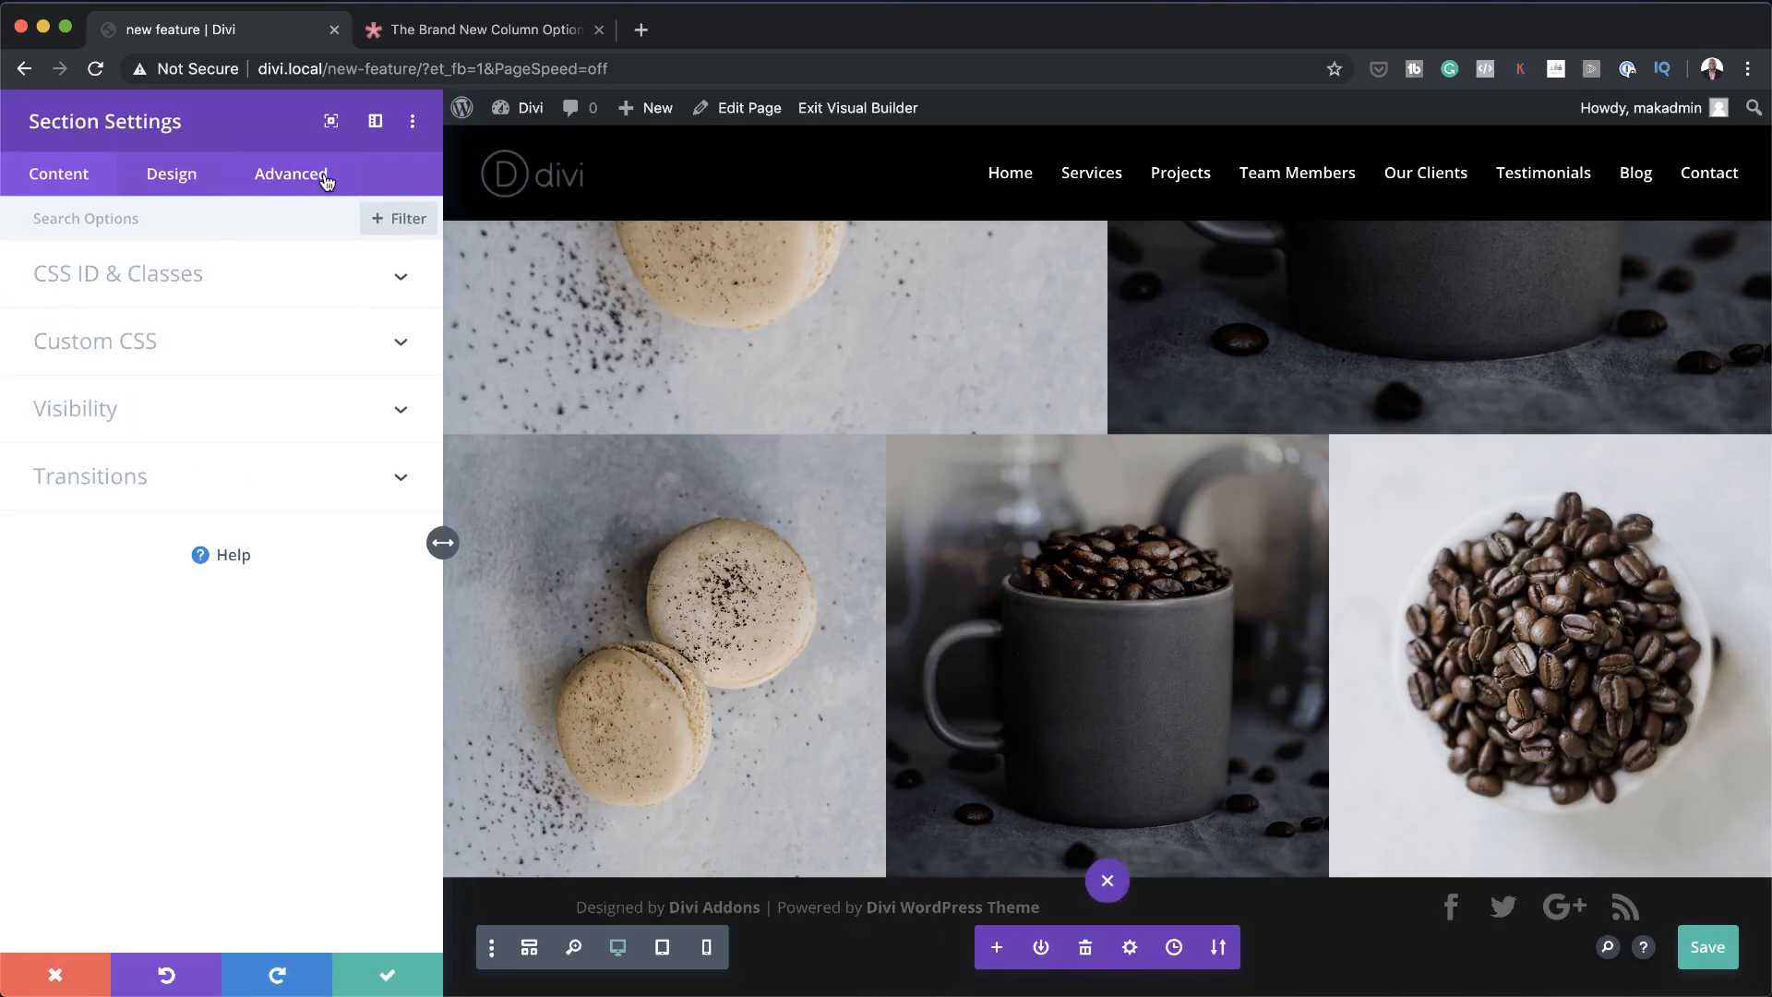
click(118, 425)
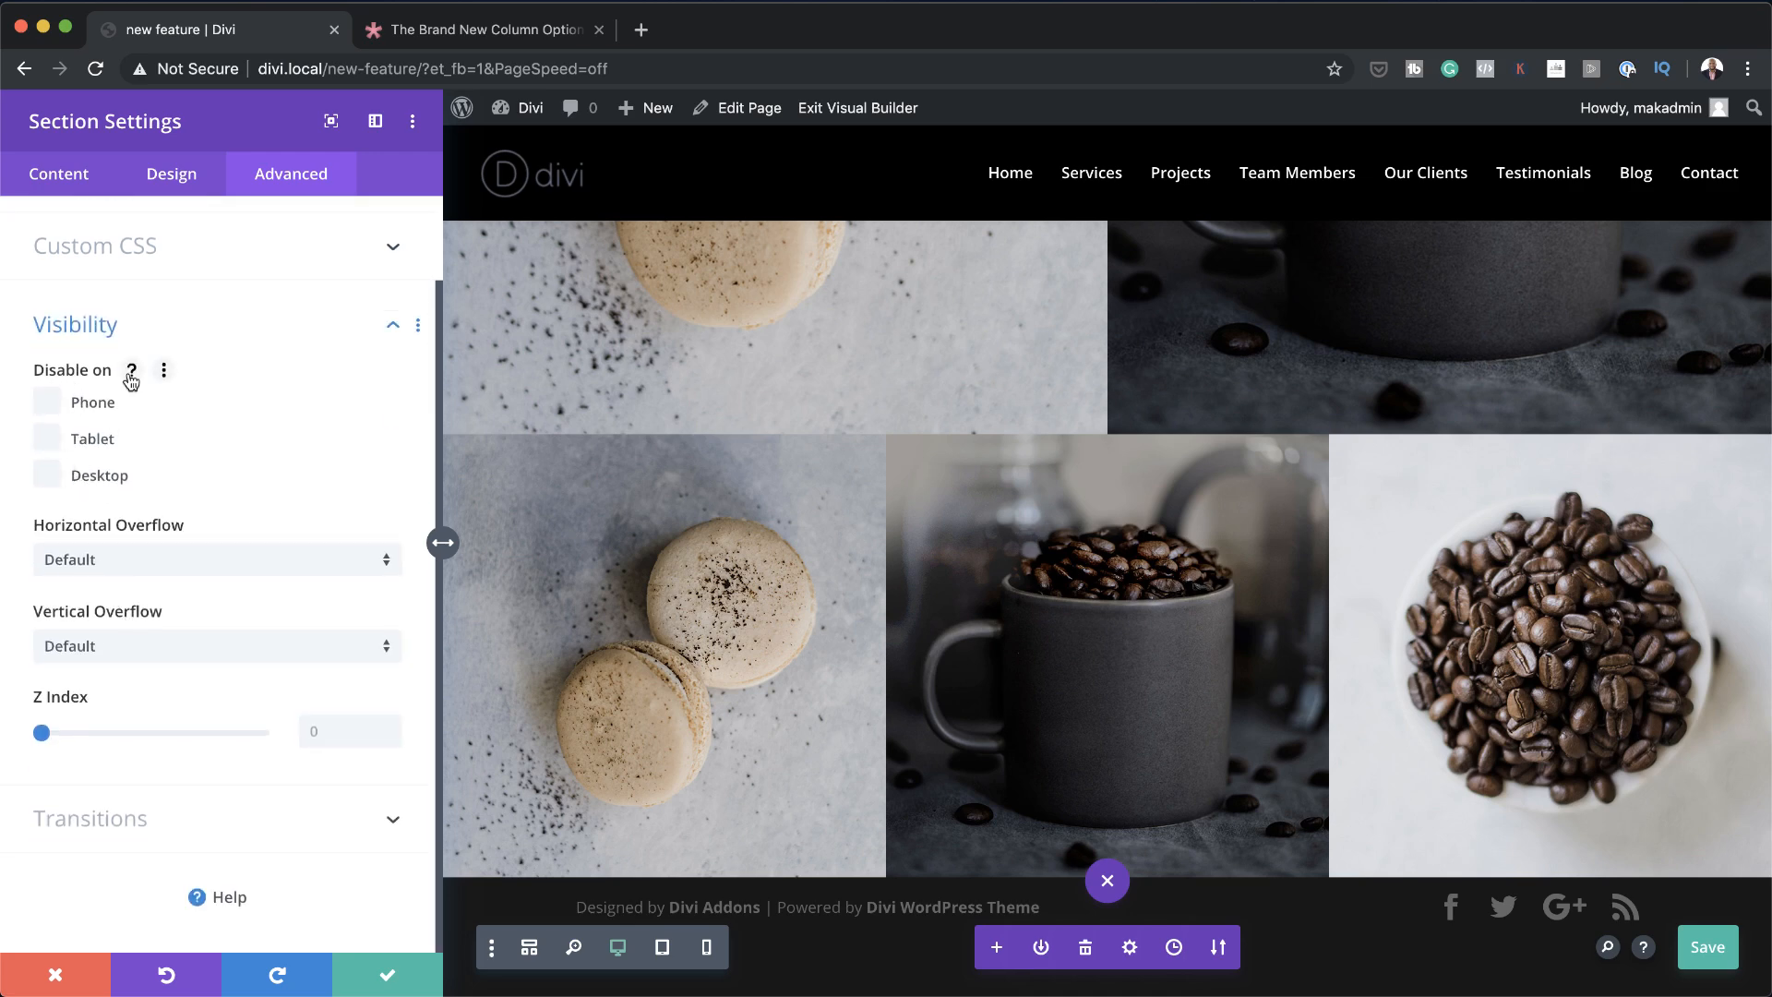
click(50, 475)
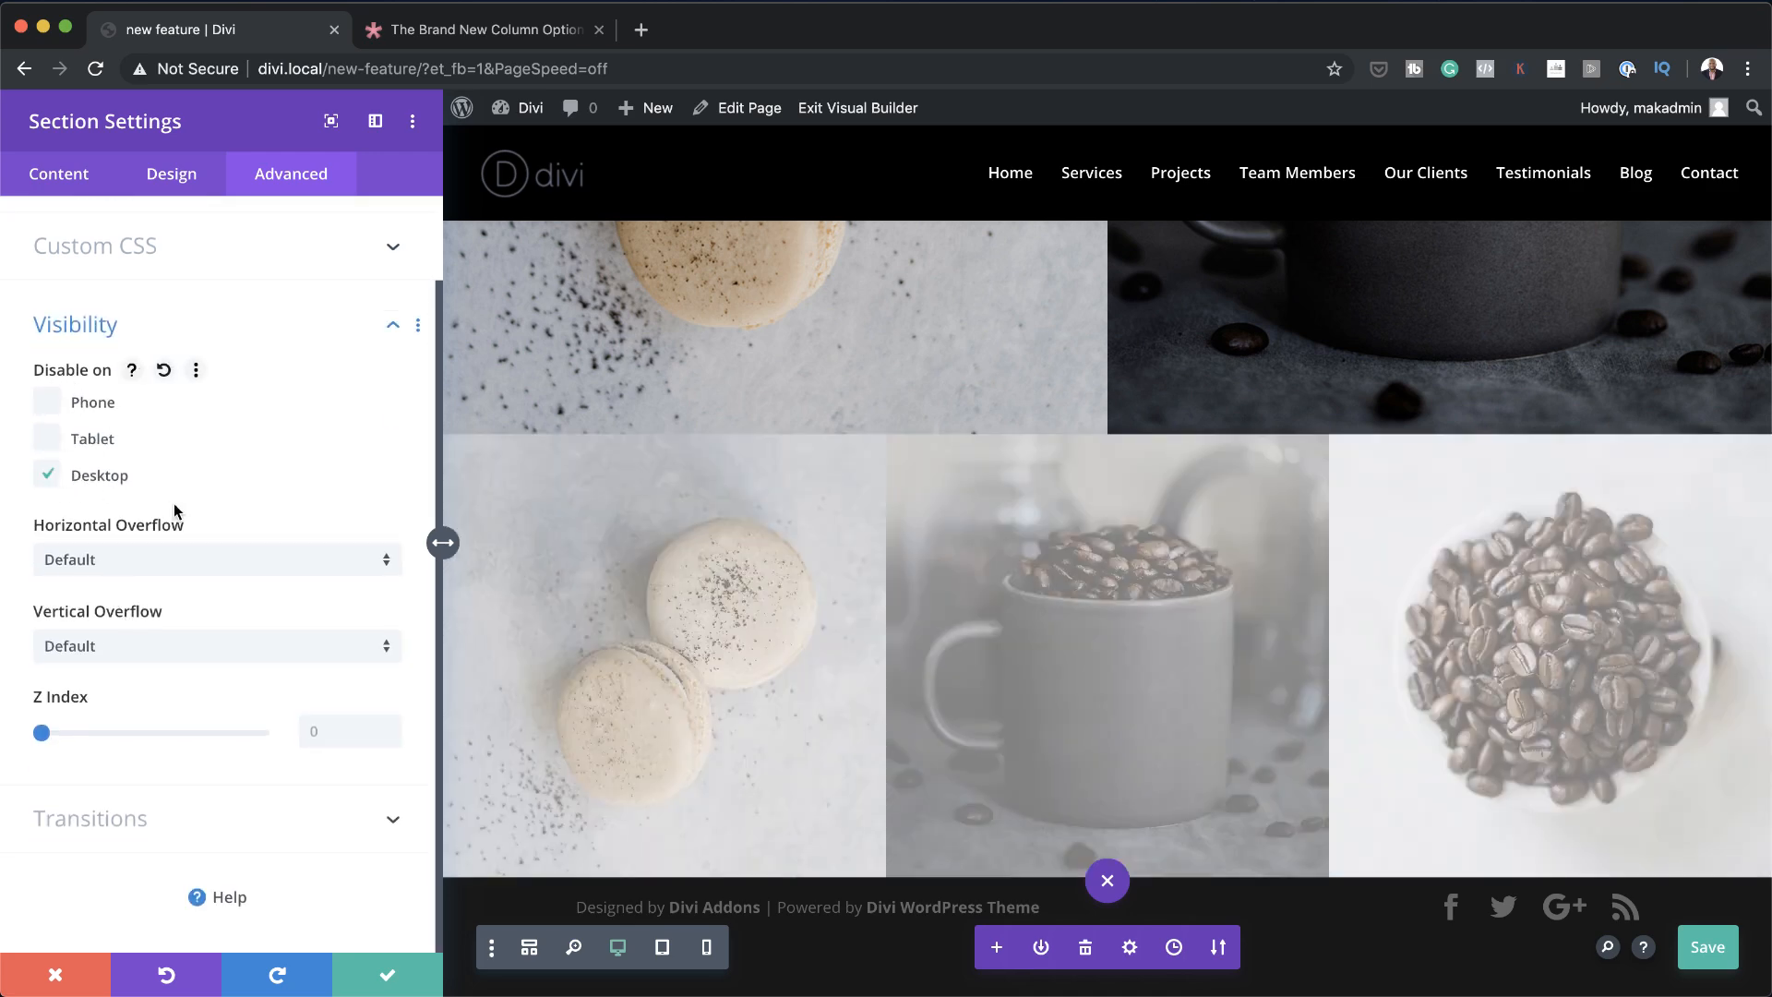
click(392, 957)
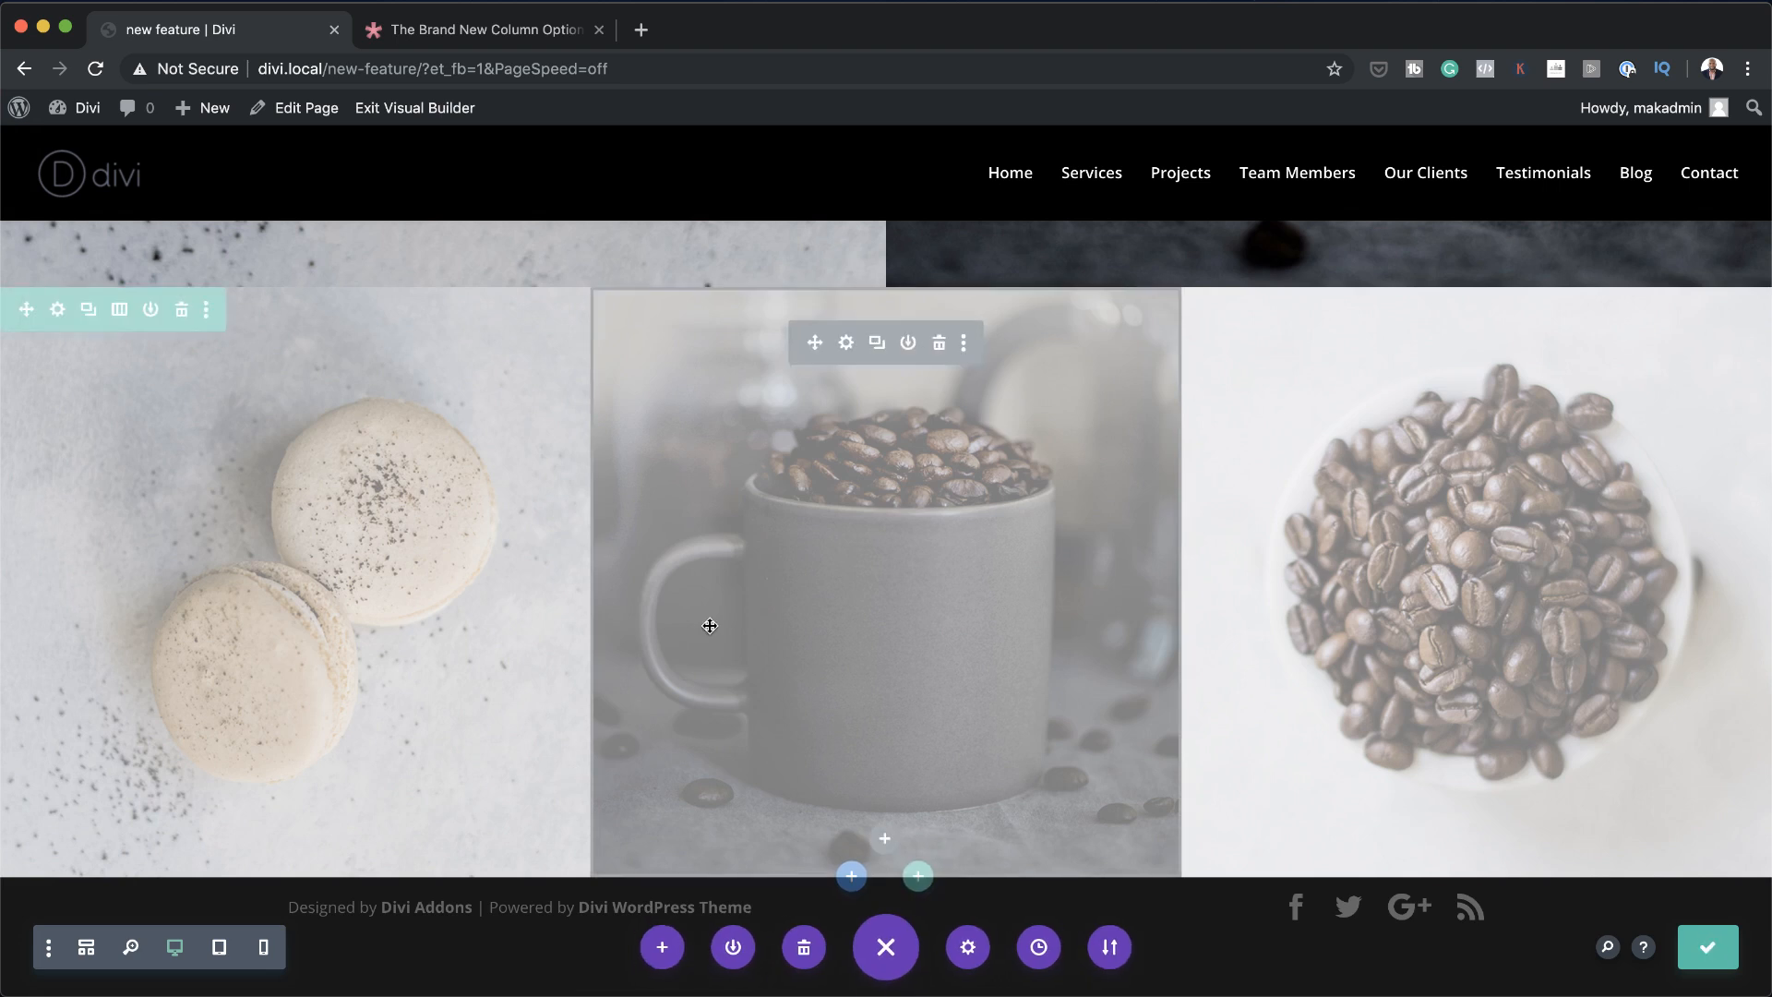
Compare the two image sections and duplicate the row with the two equal image columns
scroll(710, 625, up, 5)
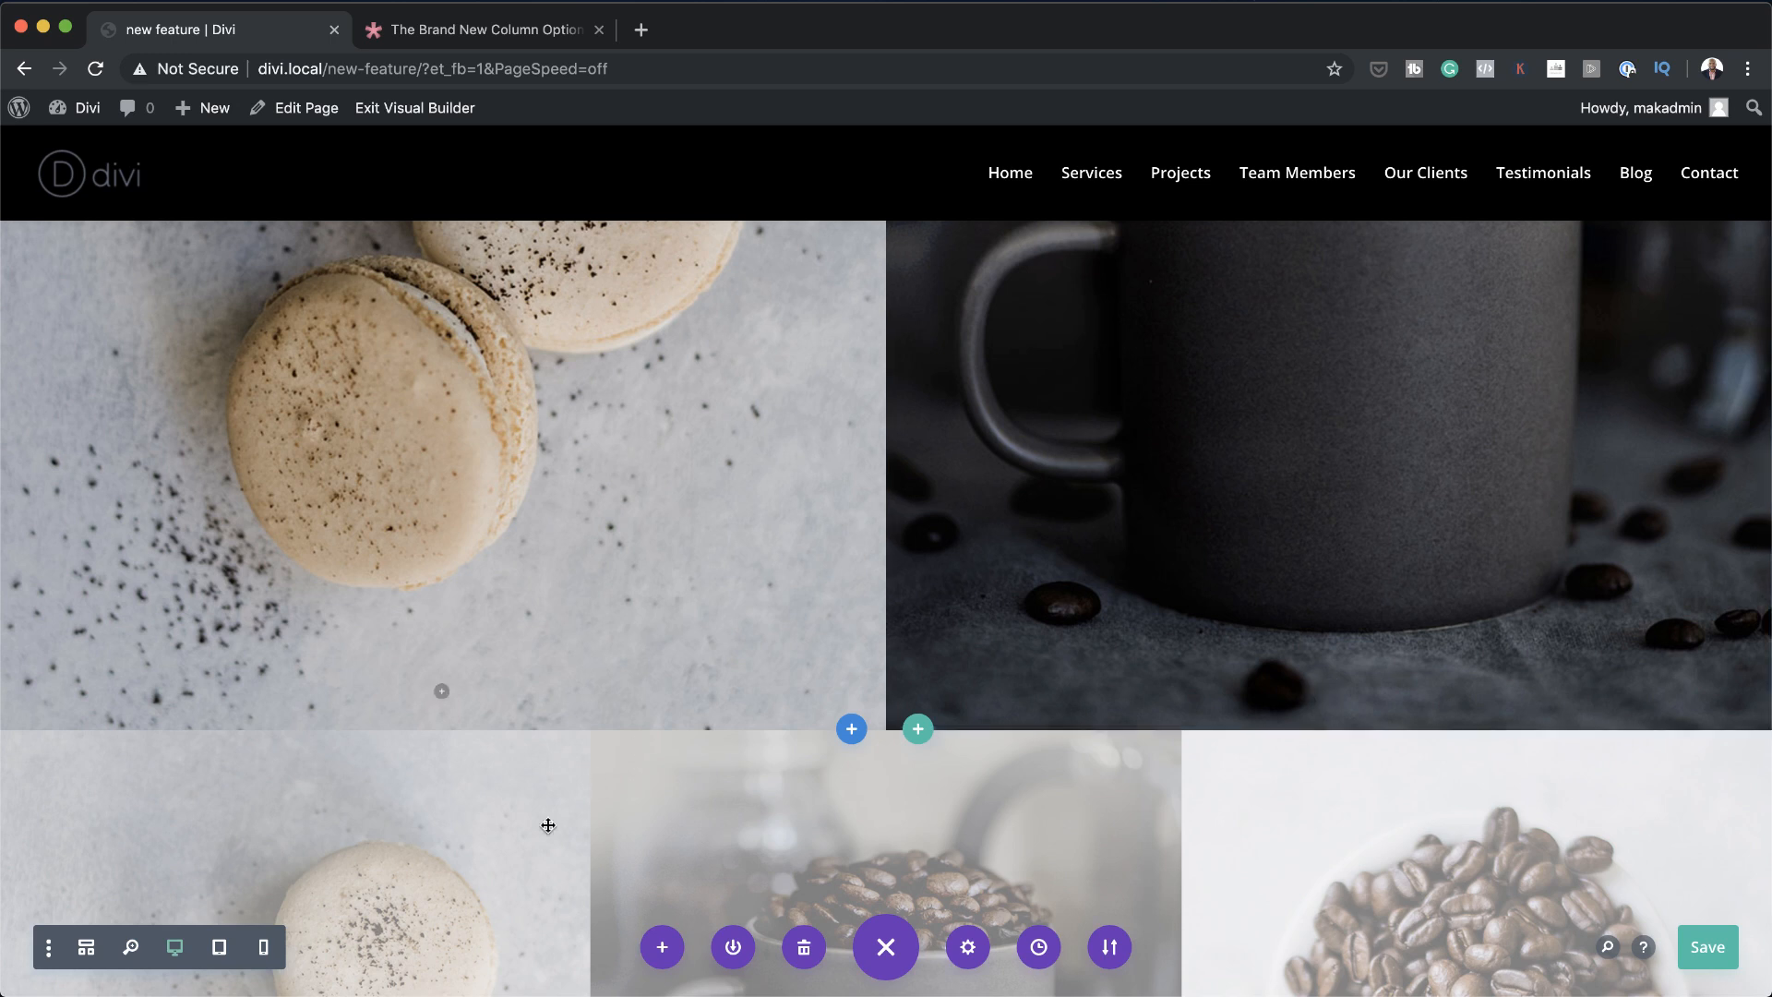
scroll(1325, 839, down, 2)
scroll(1325, 837, down, 2)
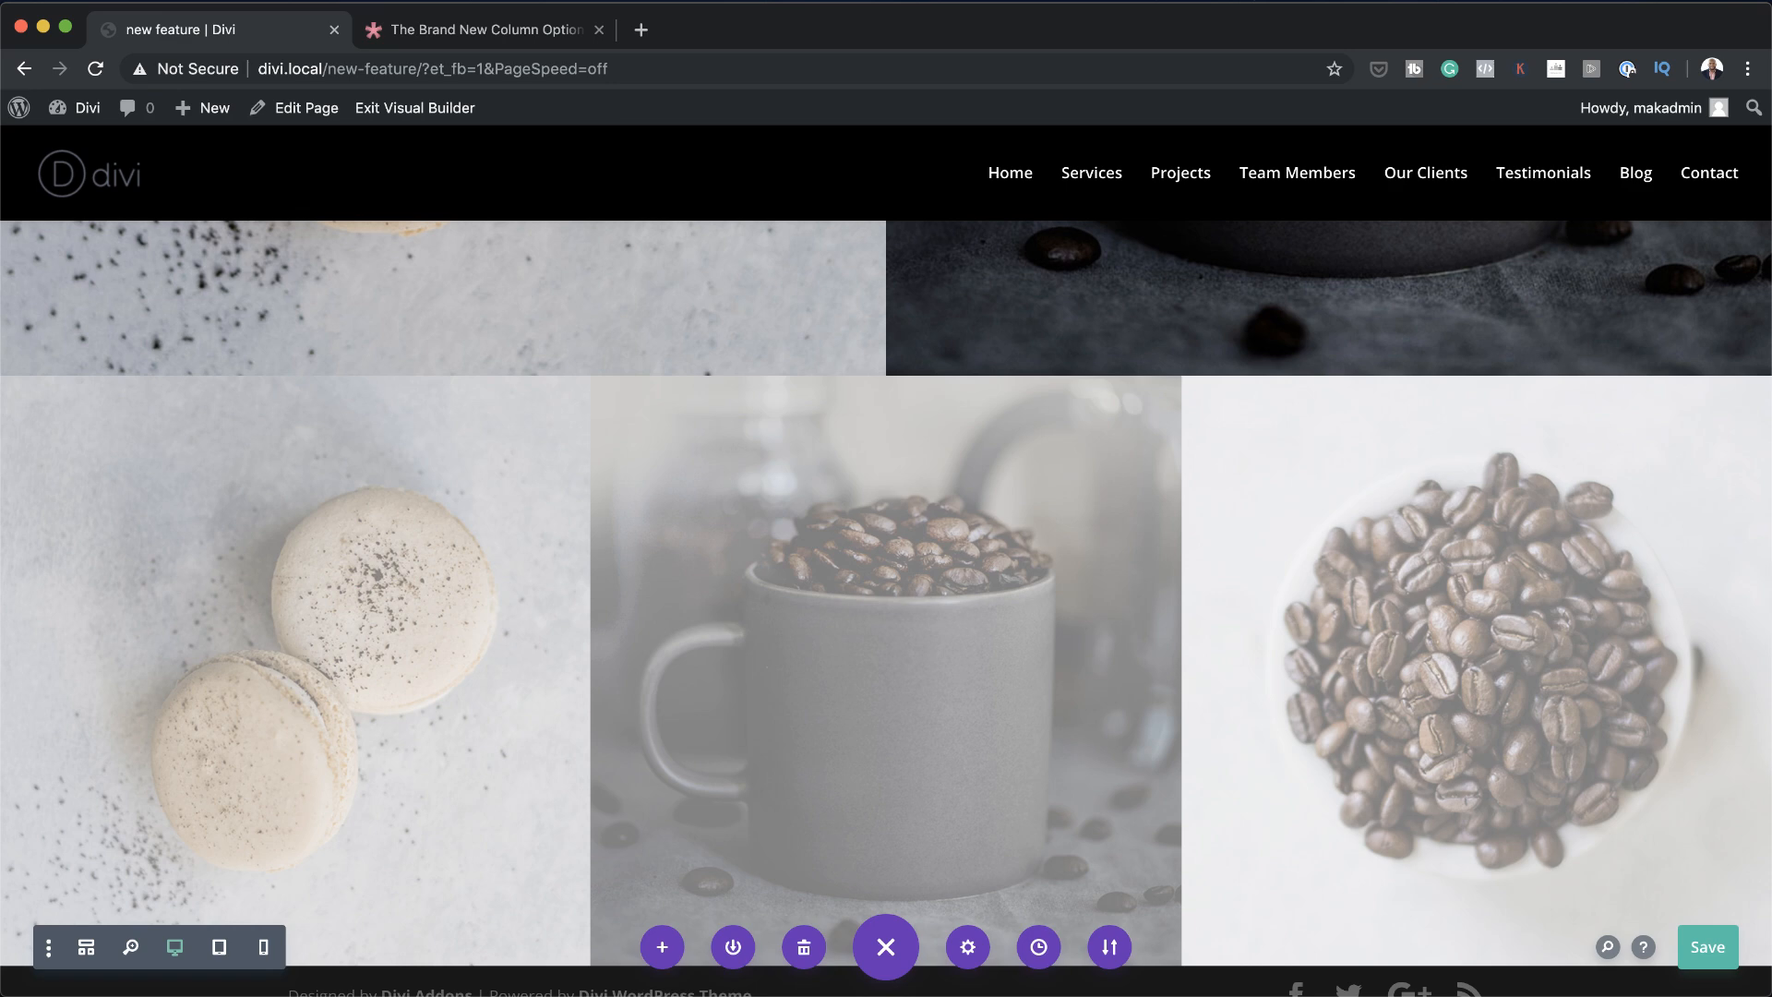
scroll(861, 586, up, 6)
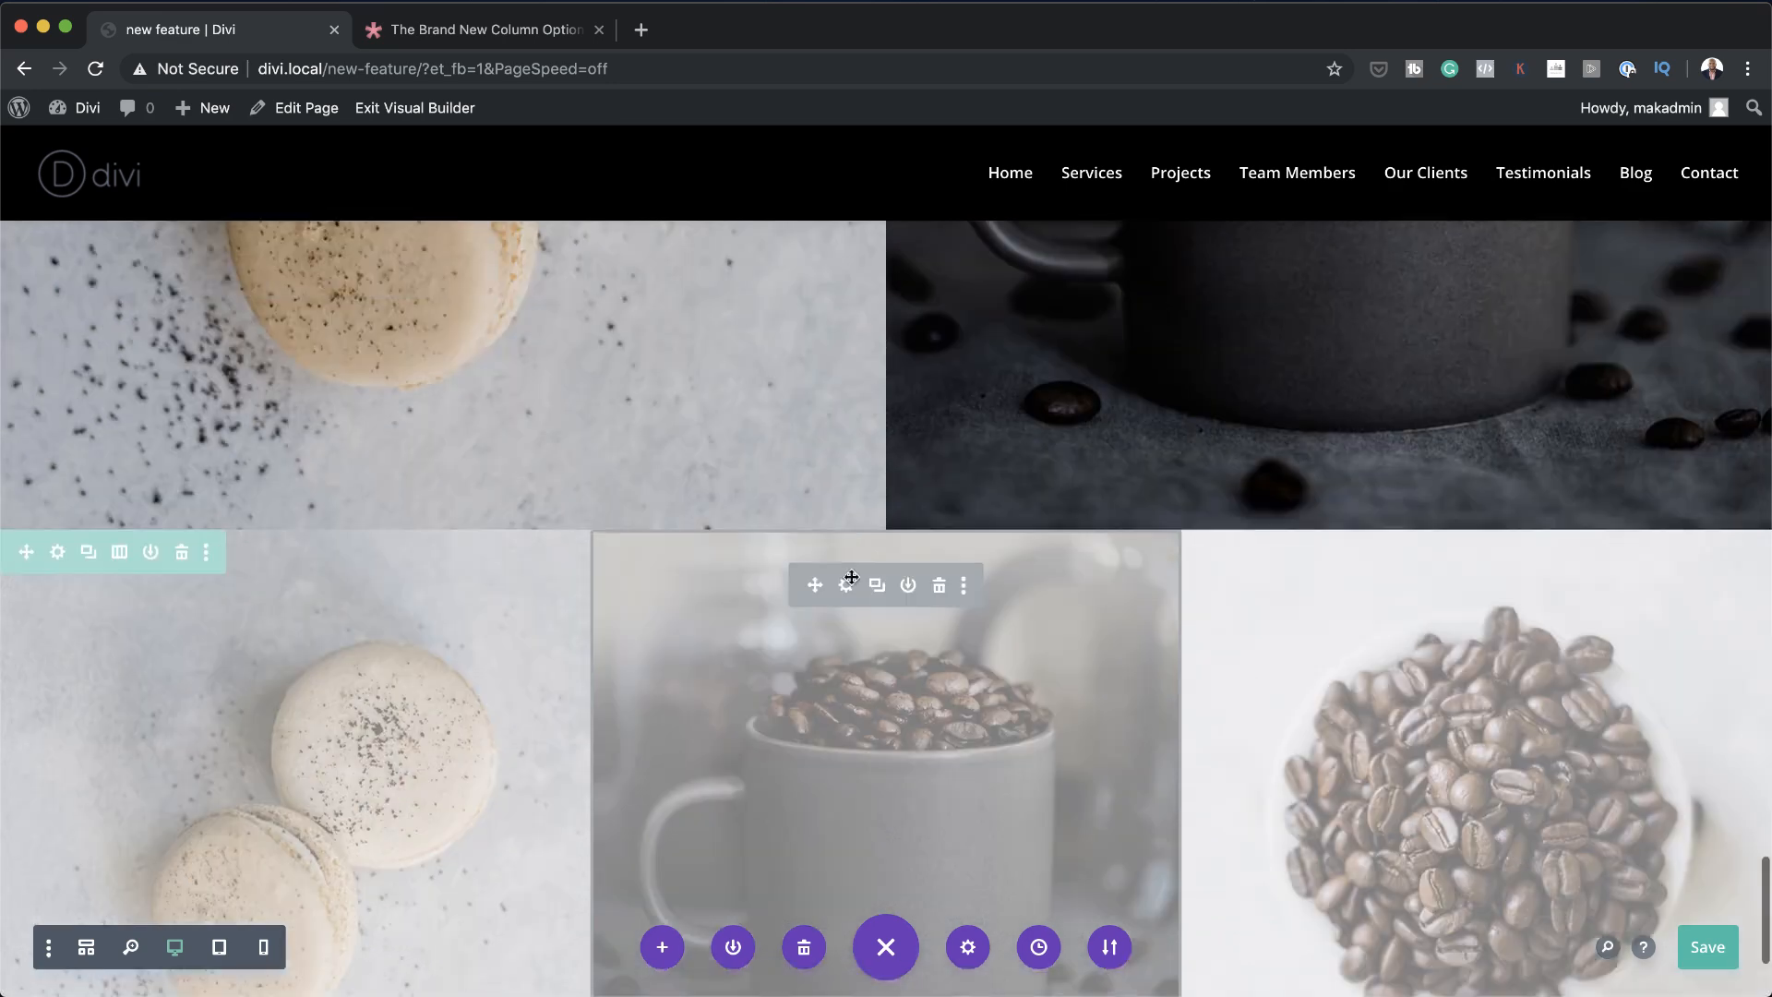
scroll(862, 587, up, 3)
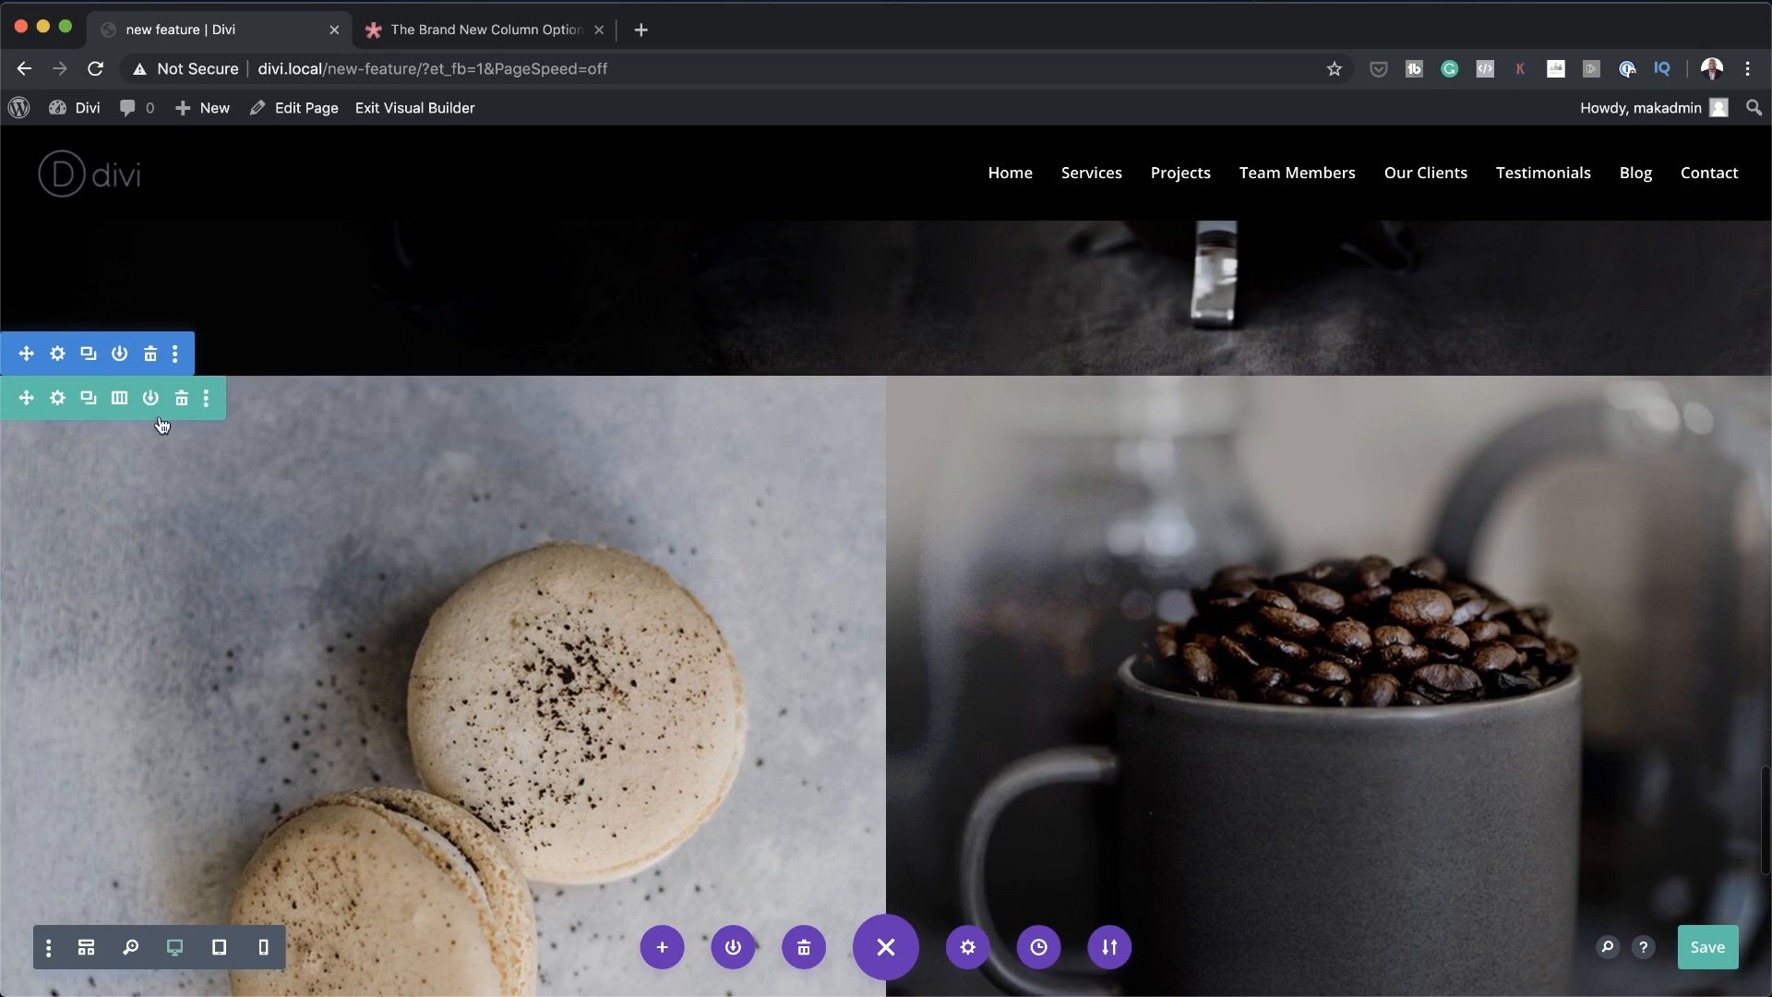
click(89, 400)
scroll(474, 556, down, 9)
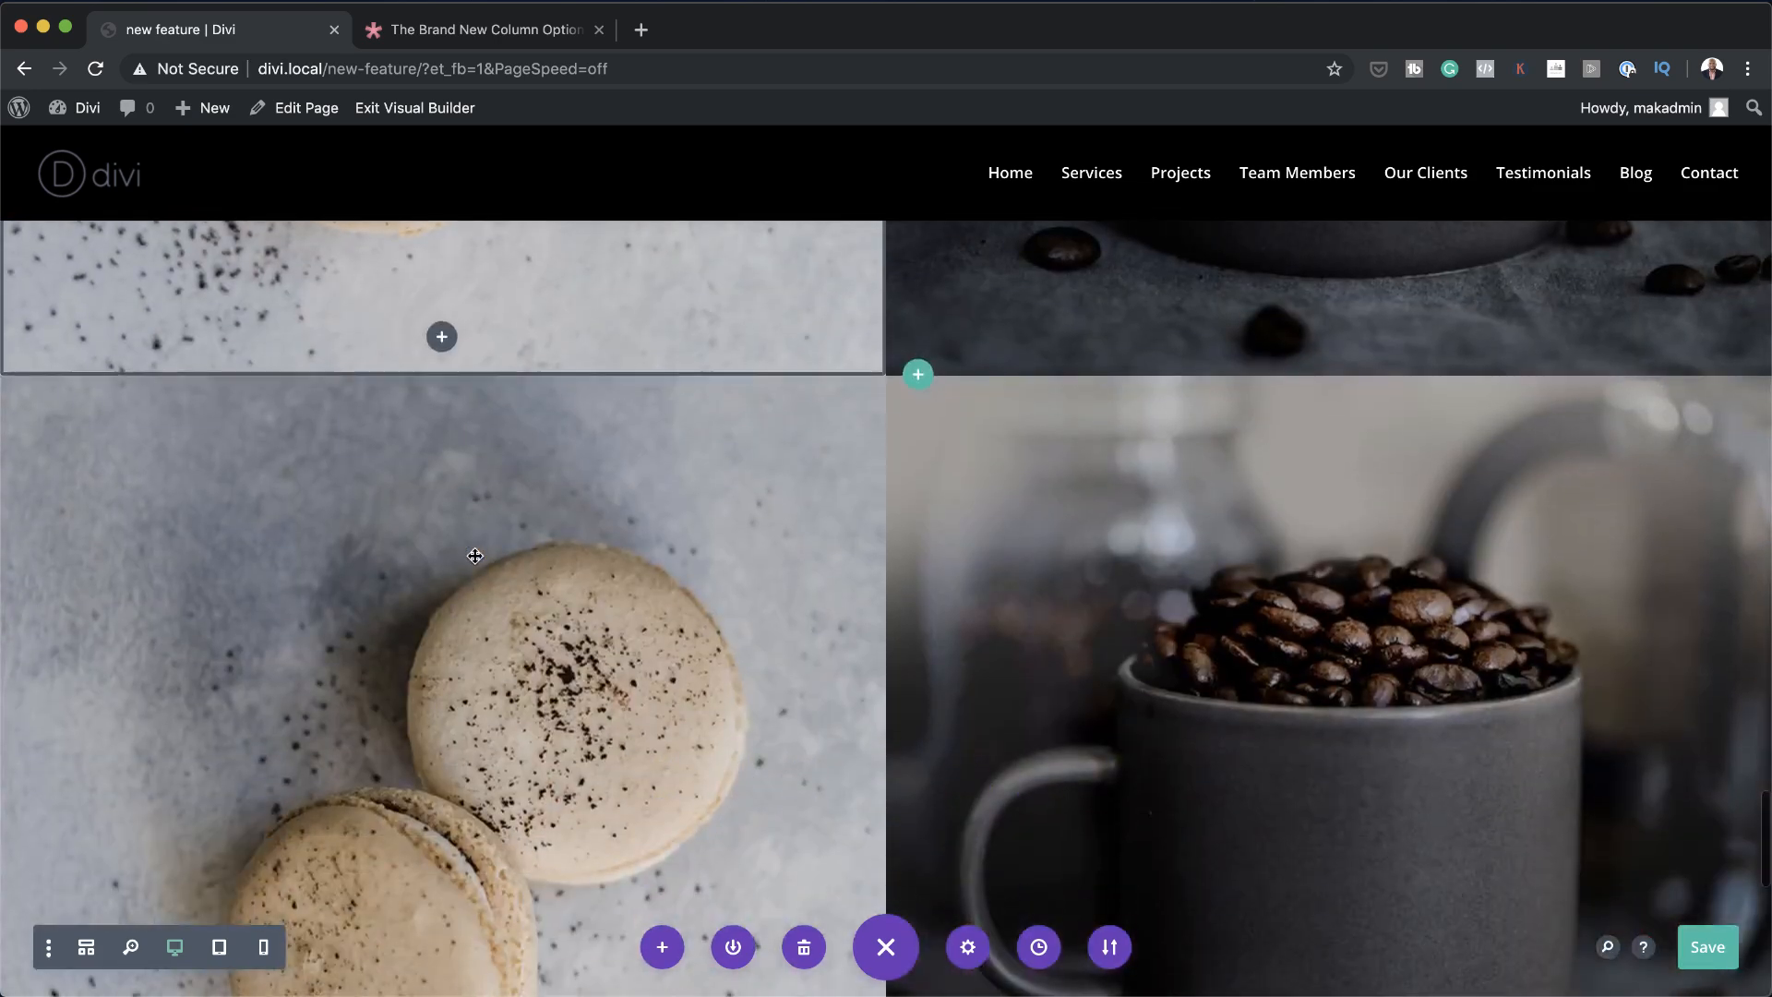
Review the visibility options of the upper two-column image row and close its settings without changes
scroll(475, 555, up, 8)
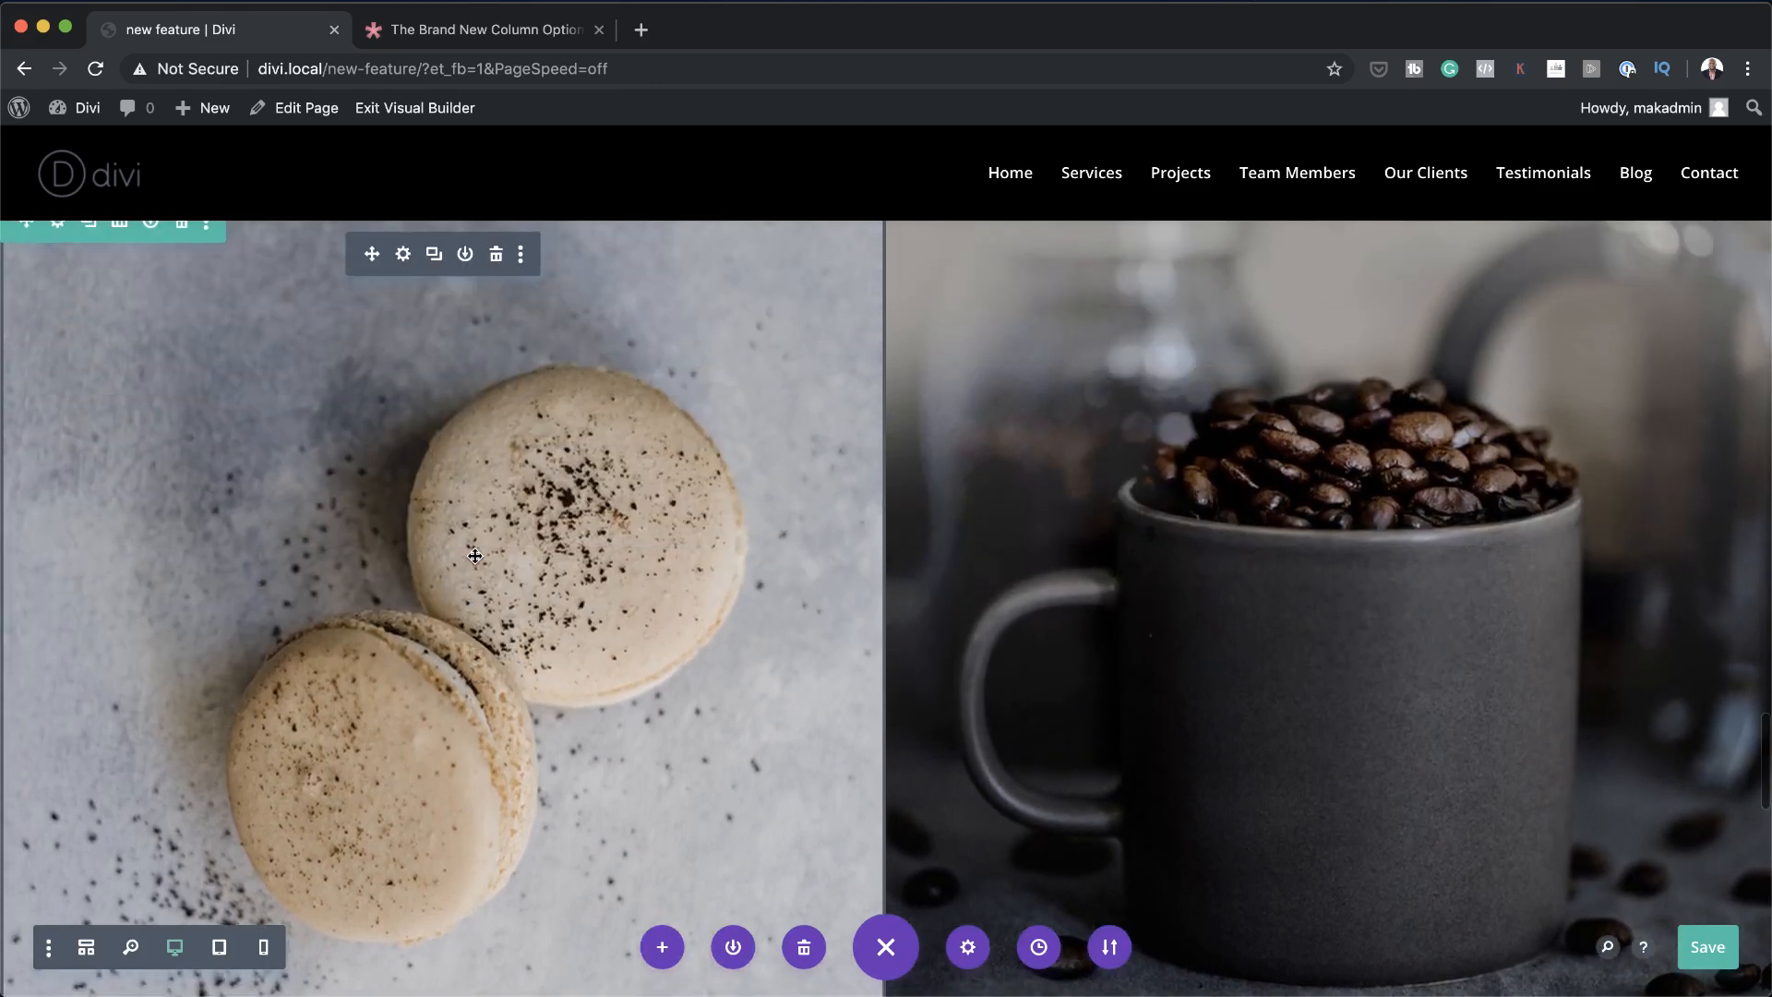
scroll(474, 556, up, 3)
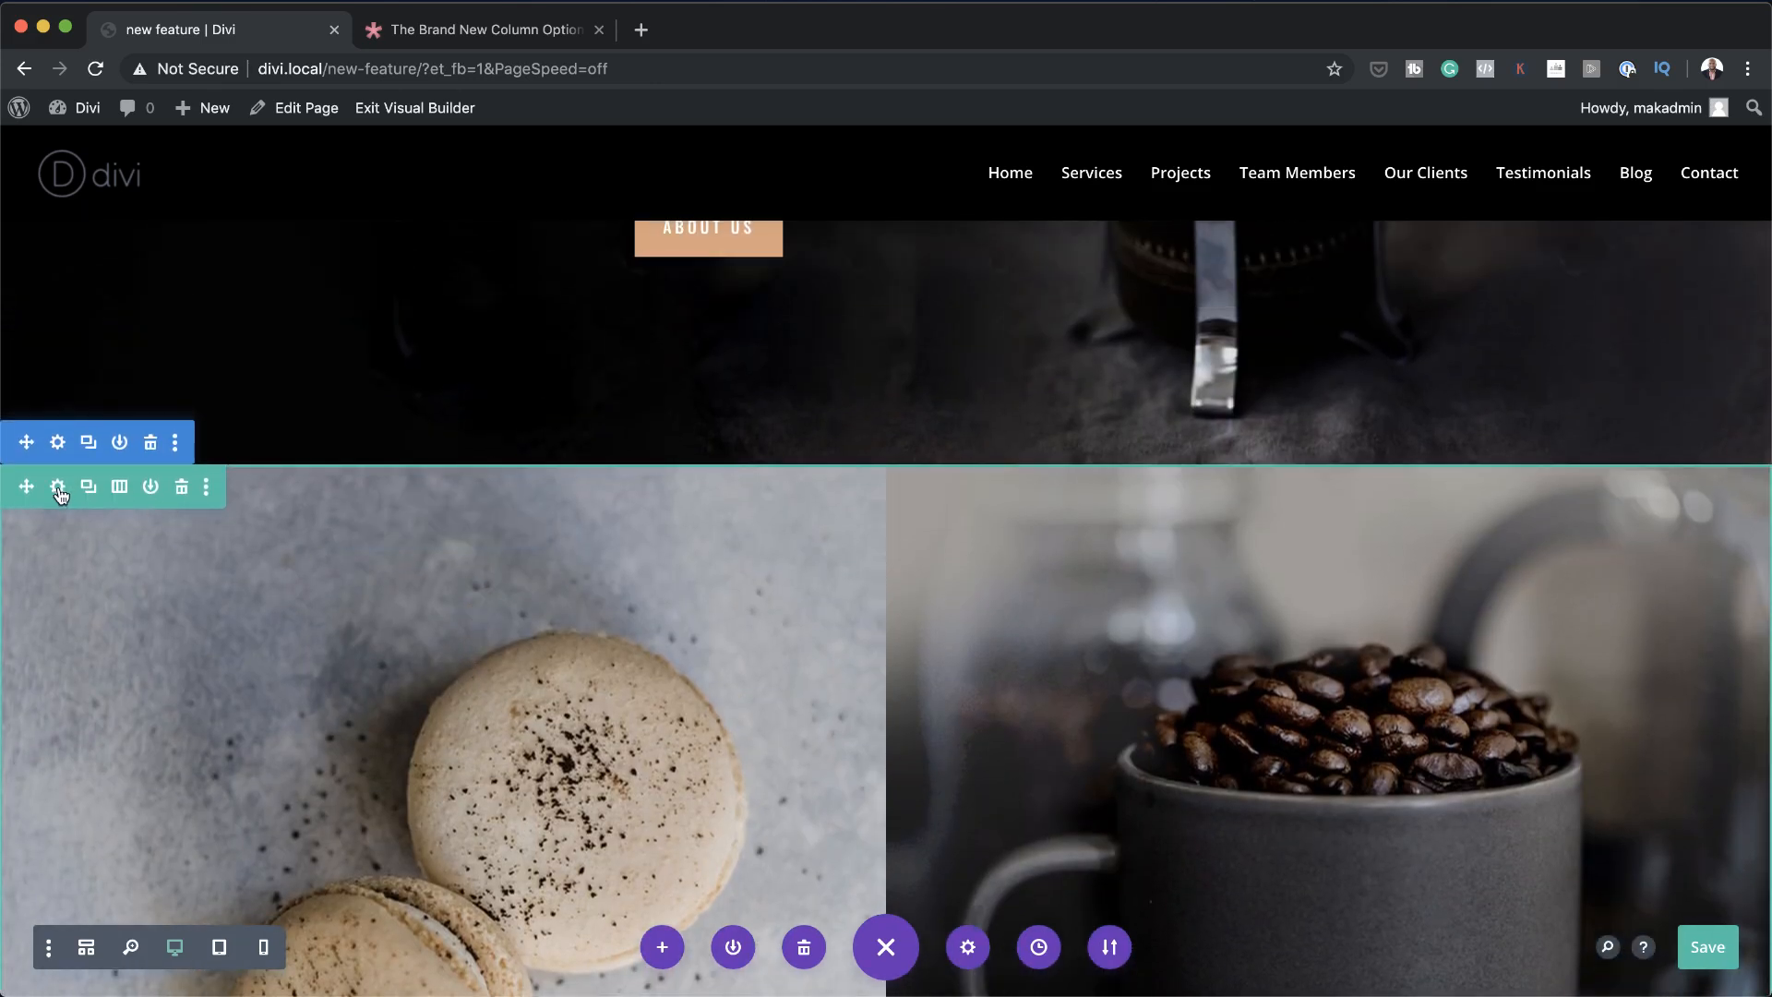
click(57, 486)
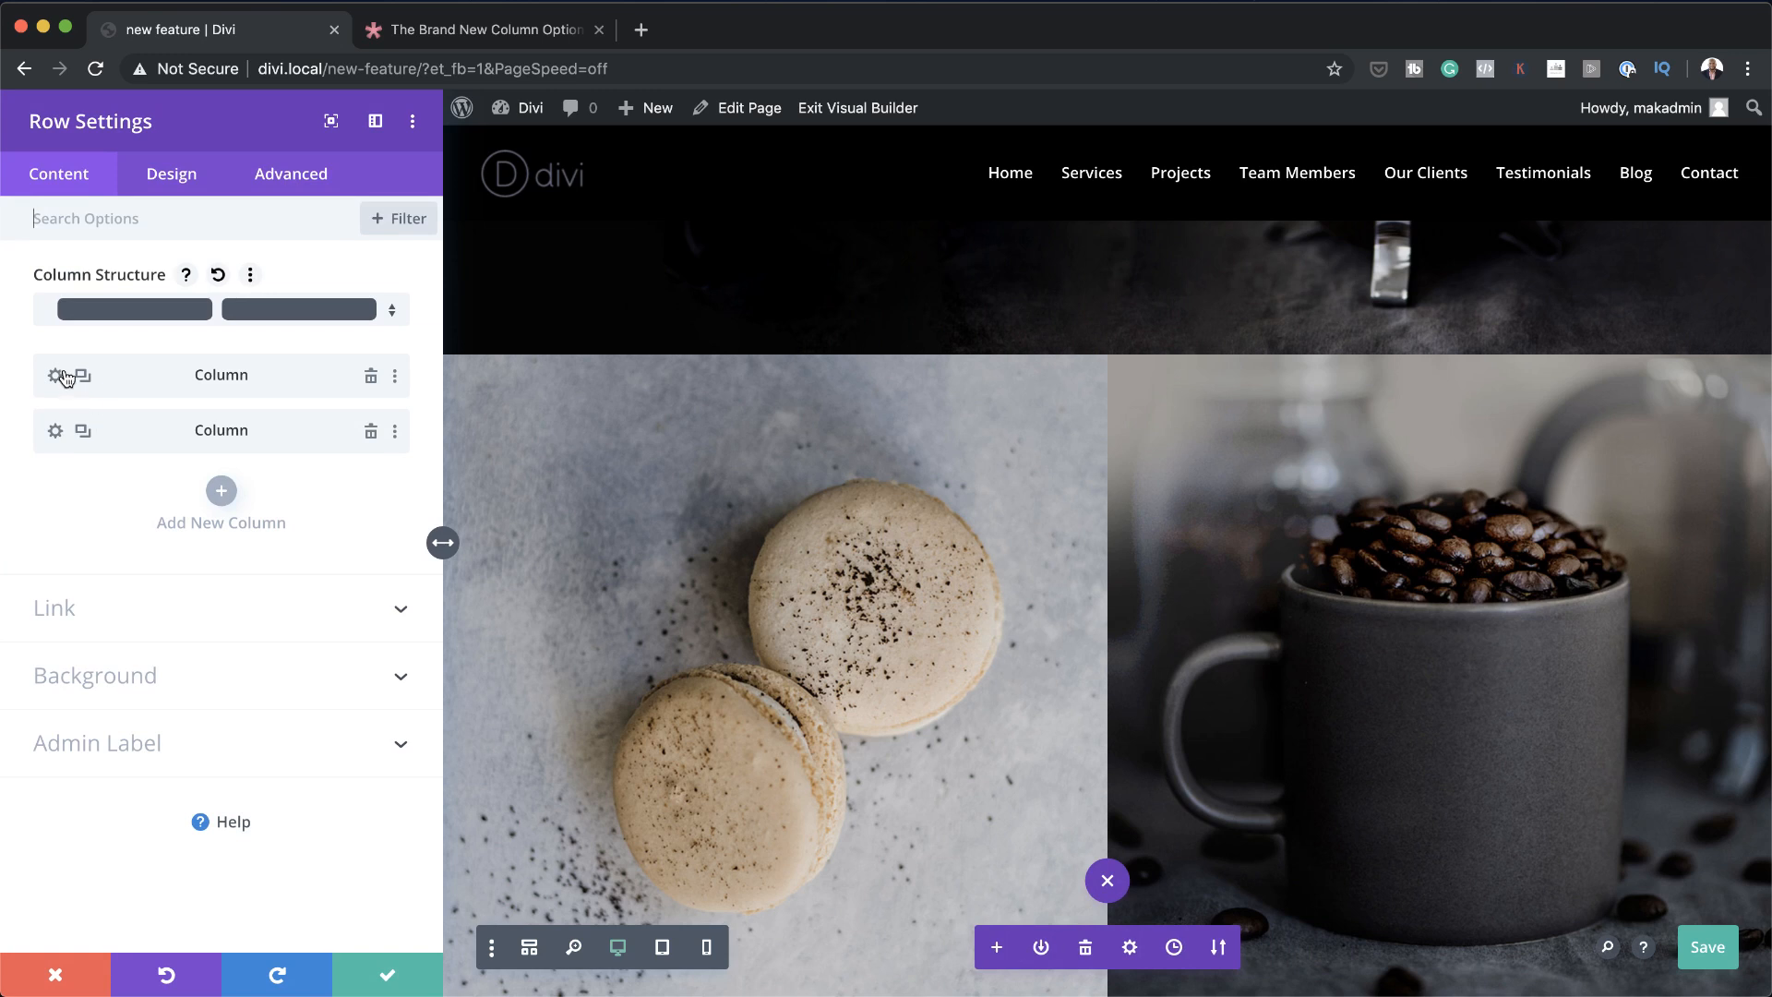
click(279, 175)
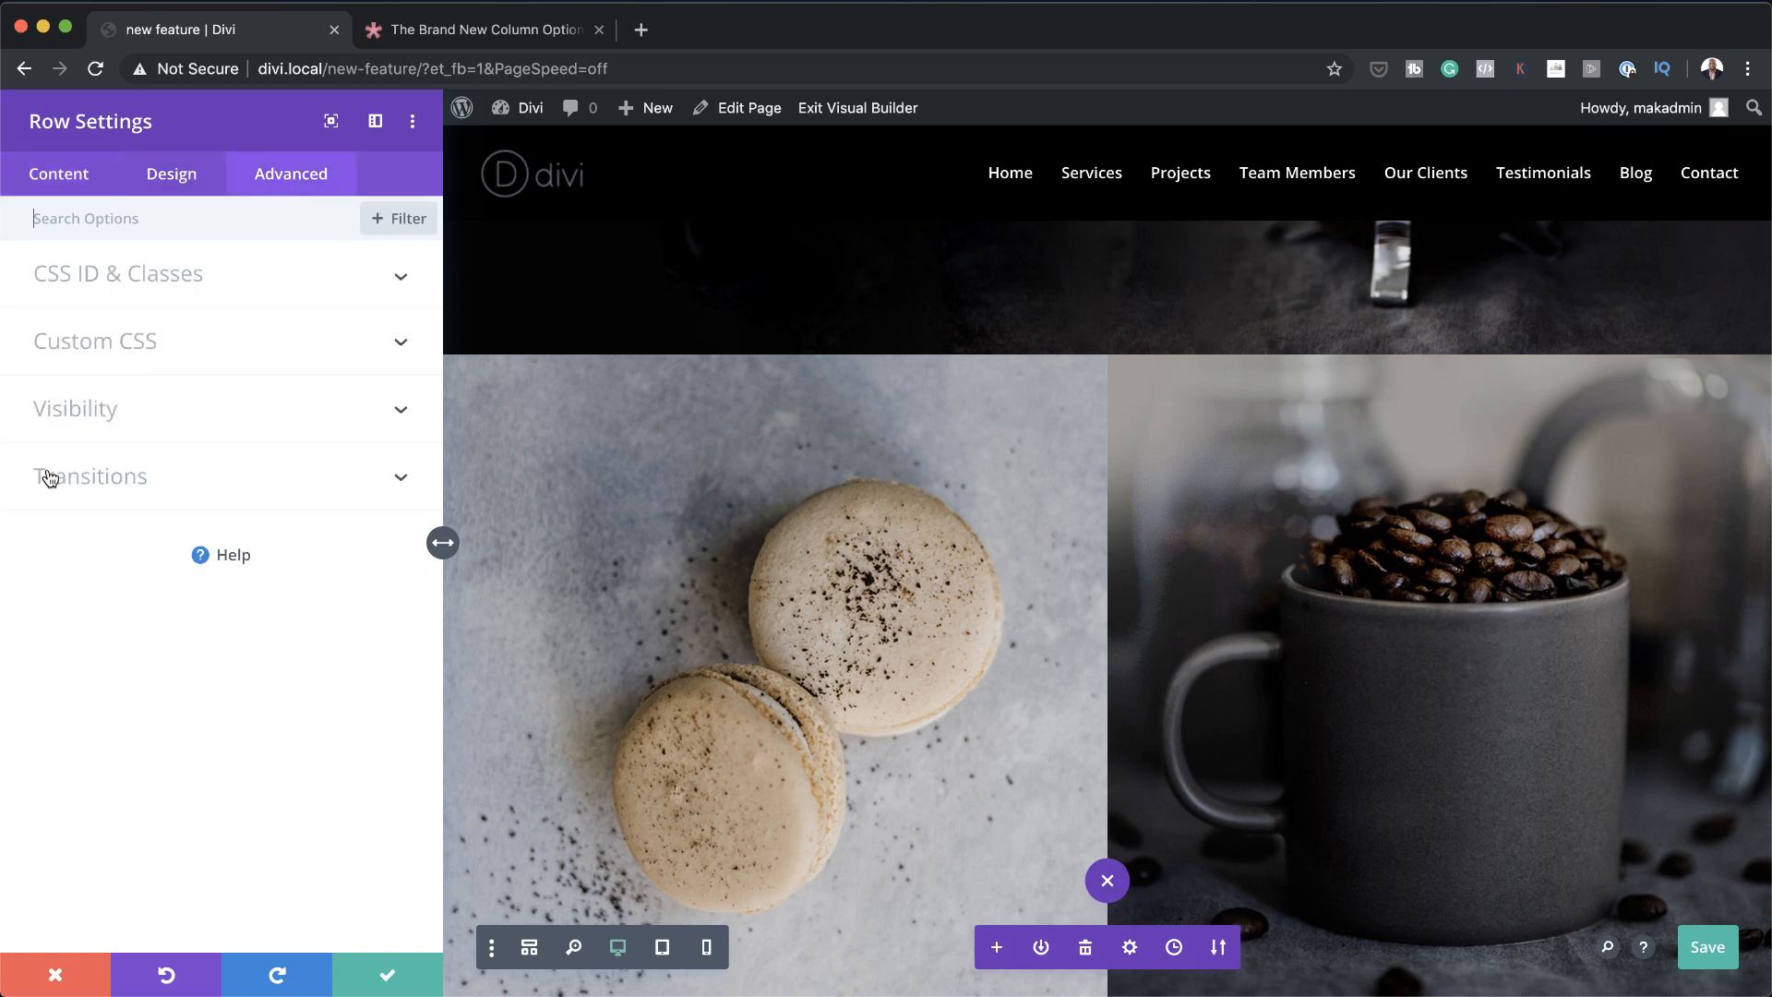
click(80, 409)
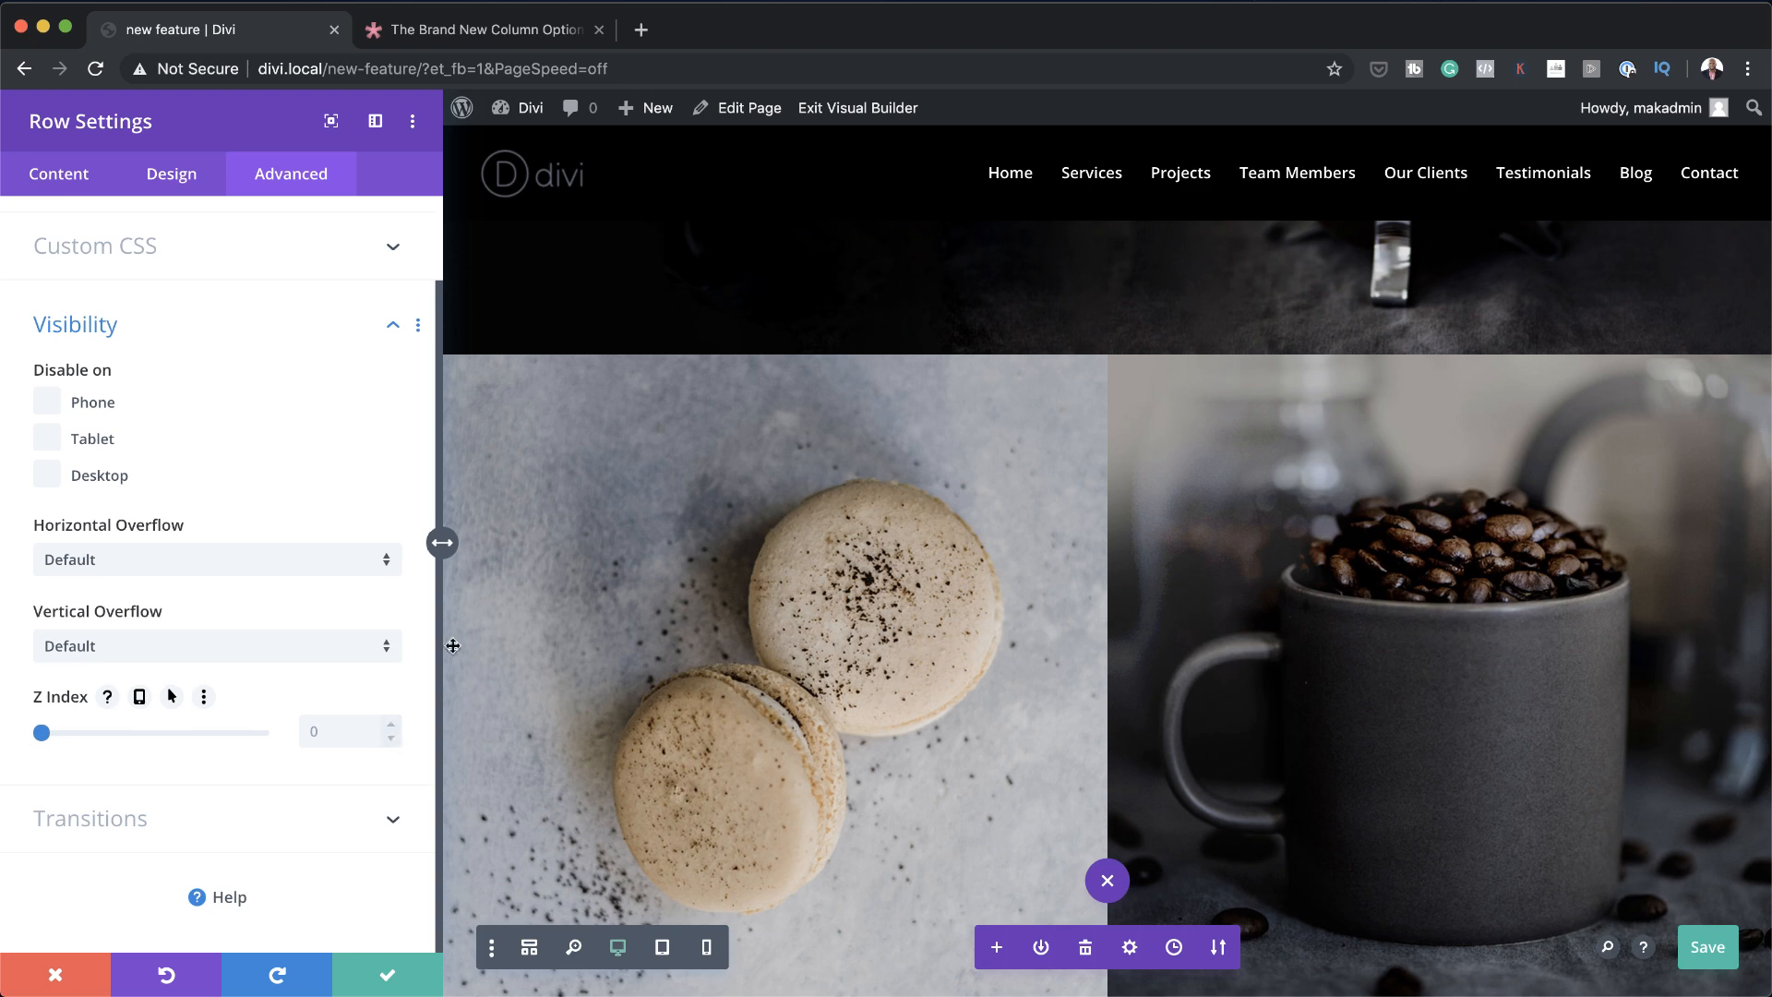
click(57, 982)
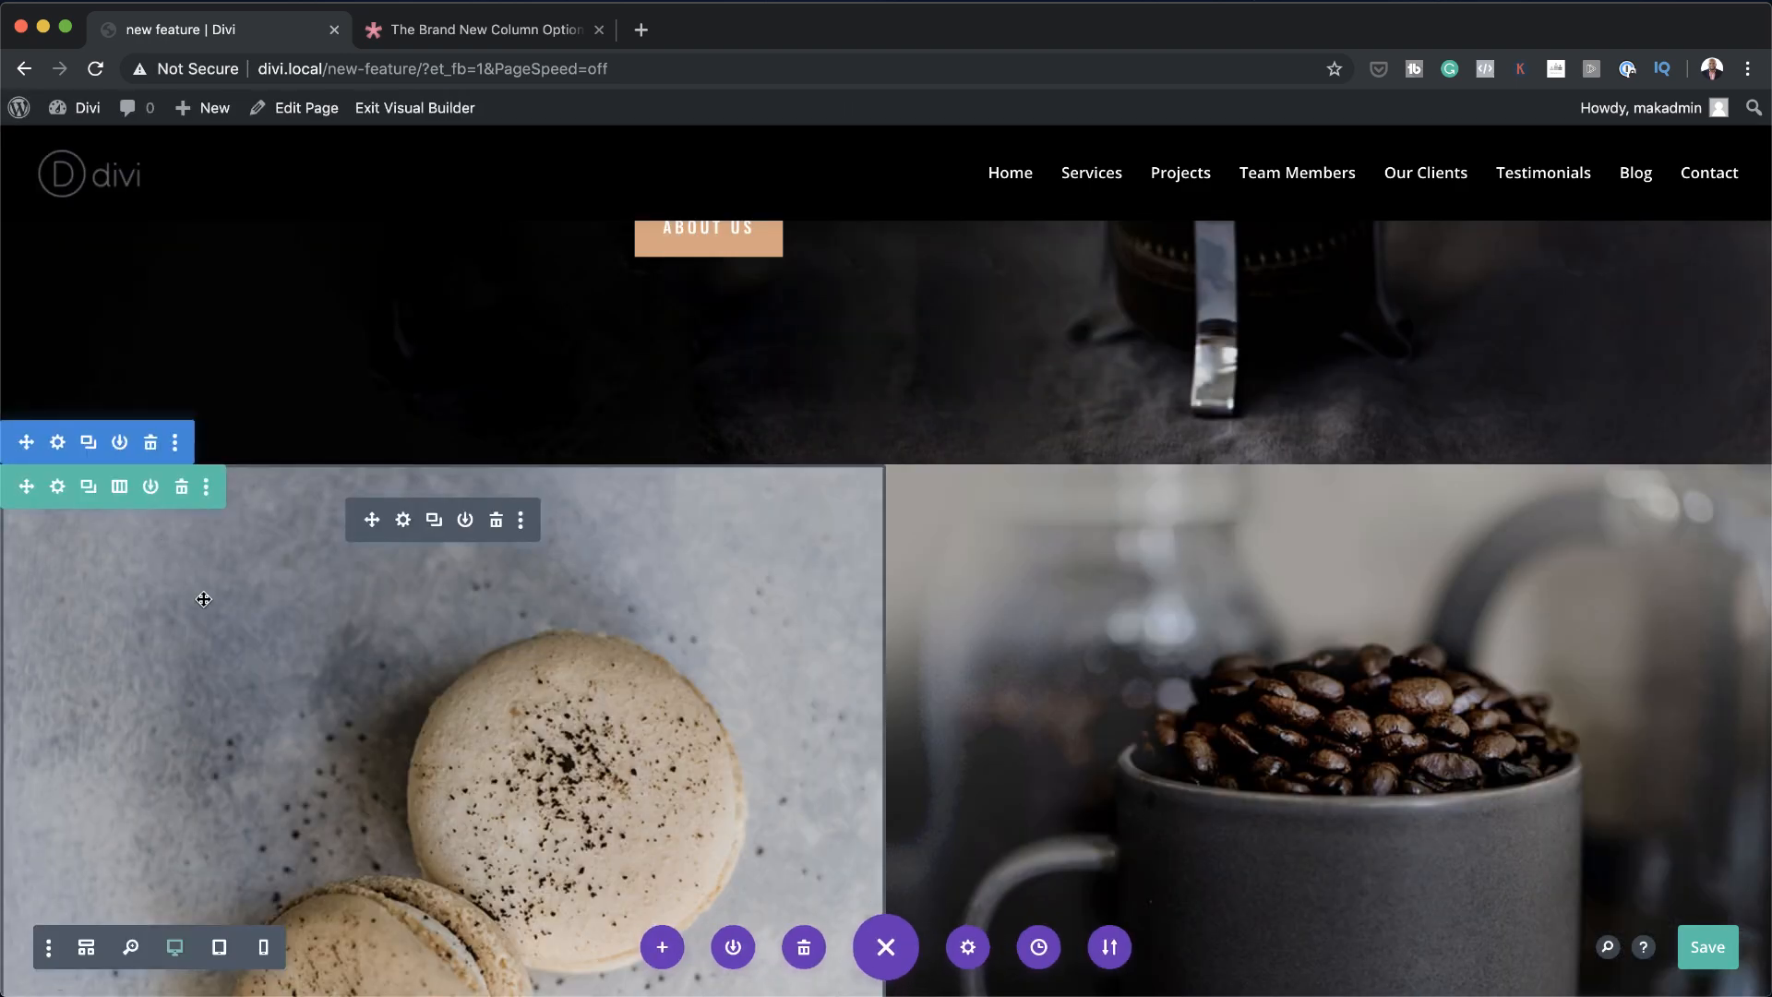
Open the visibility options of the first column in the two-column image row
scroll(202, 598, down, 5)
scroll(244, 626, up, 3)
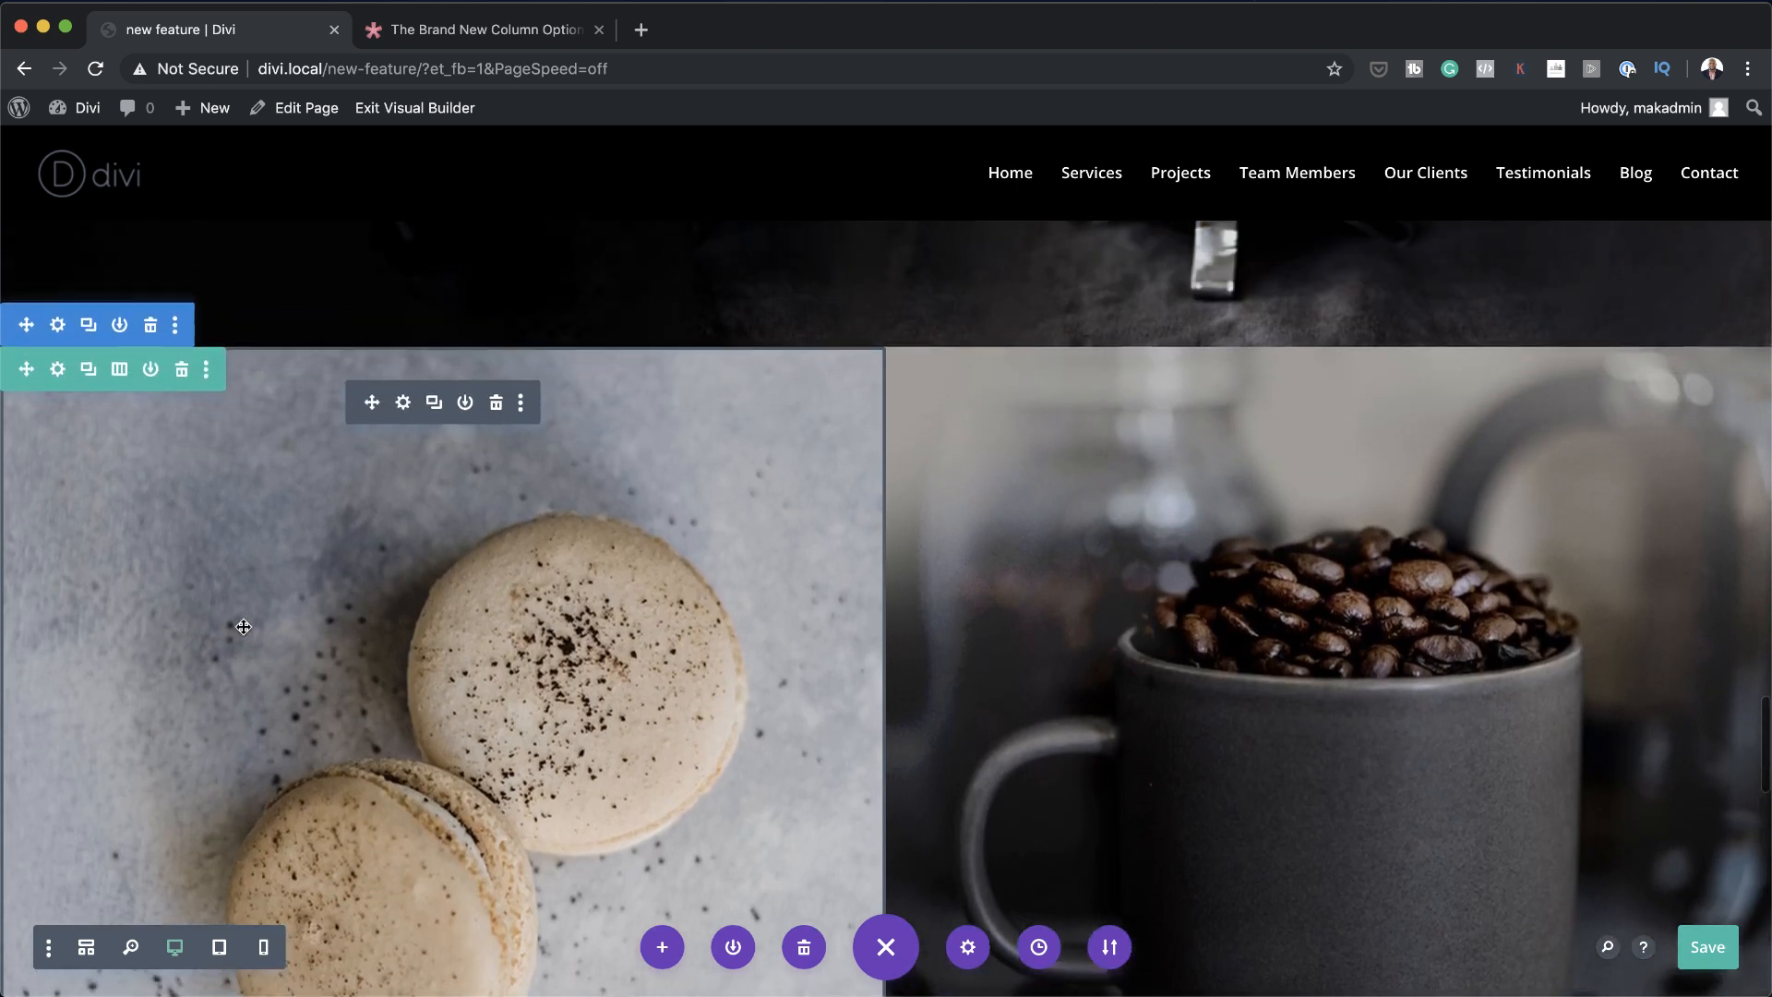
click(58, 403)
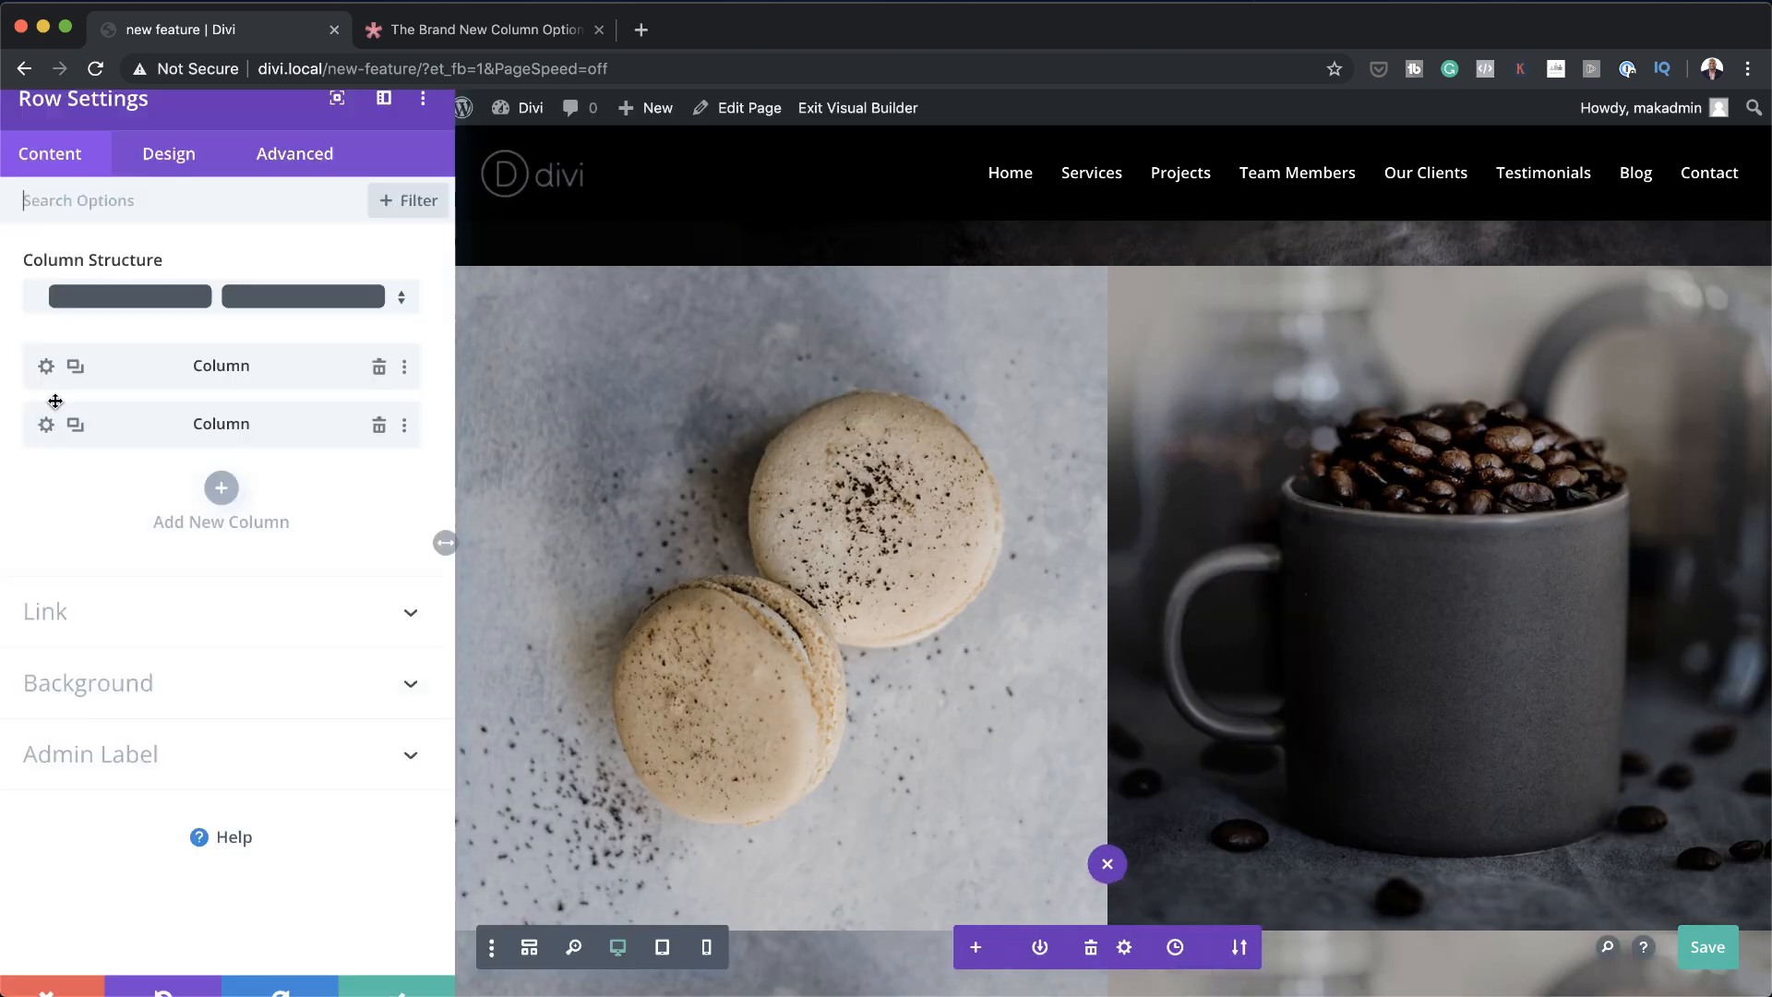
click(55, 375)
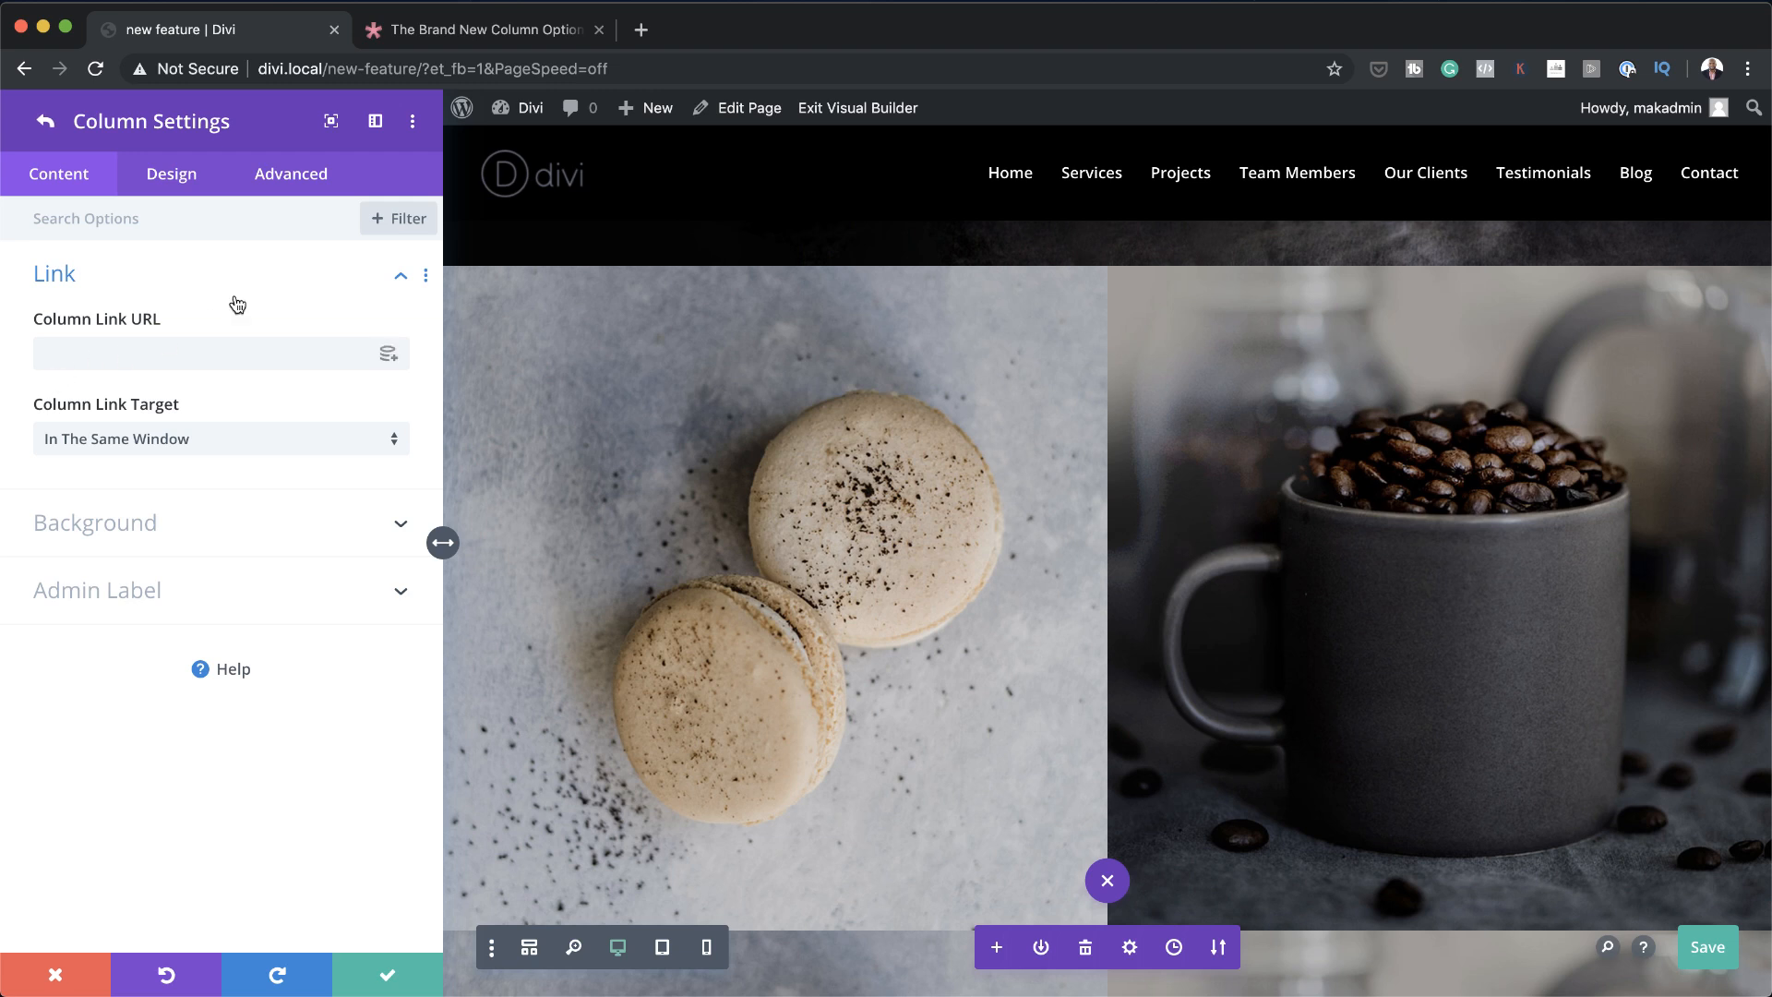
click(313, 183)
click(158, 409)
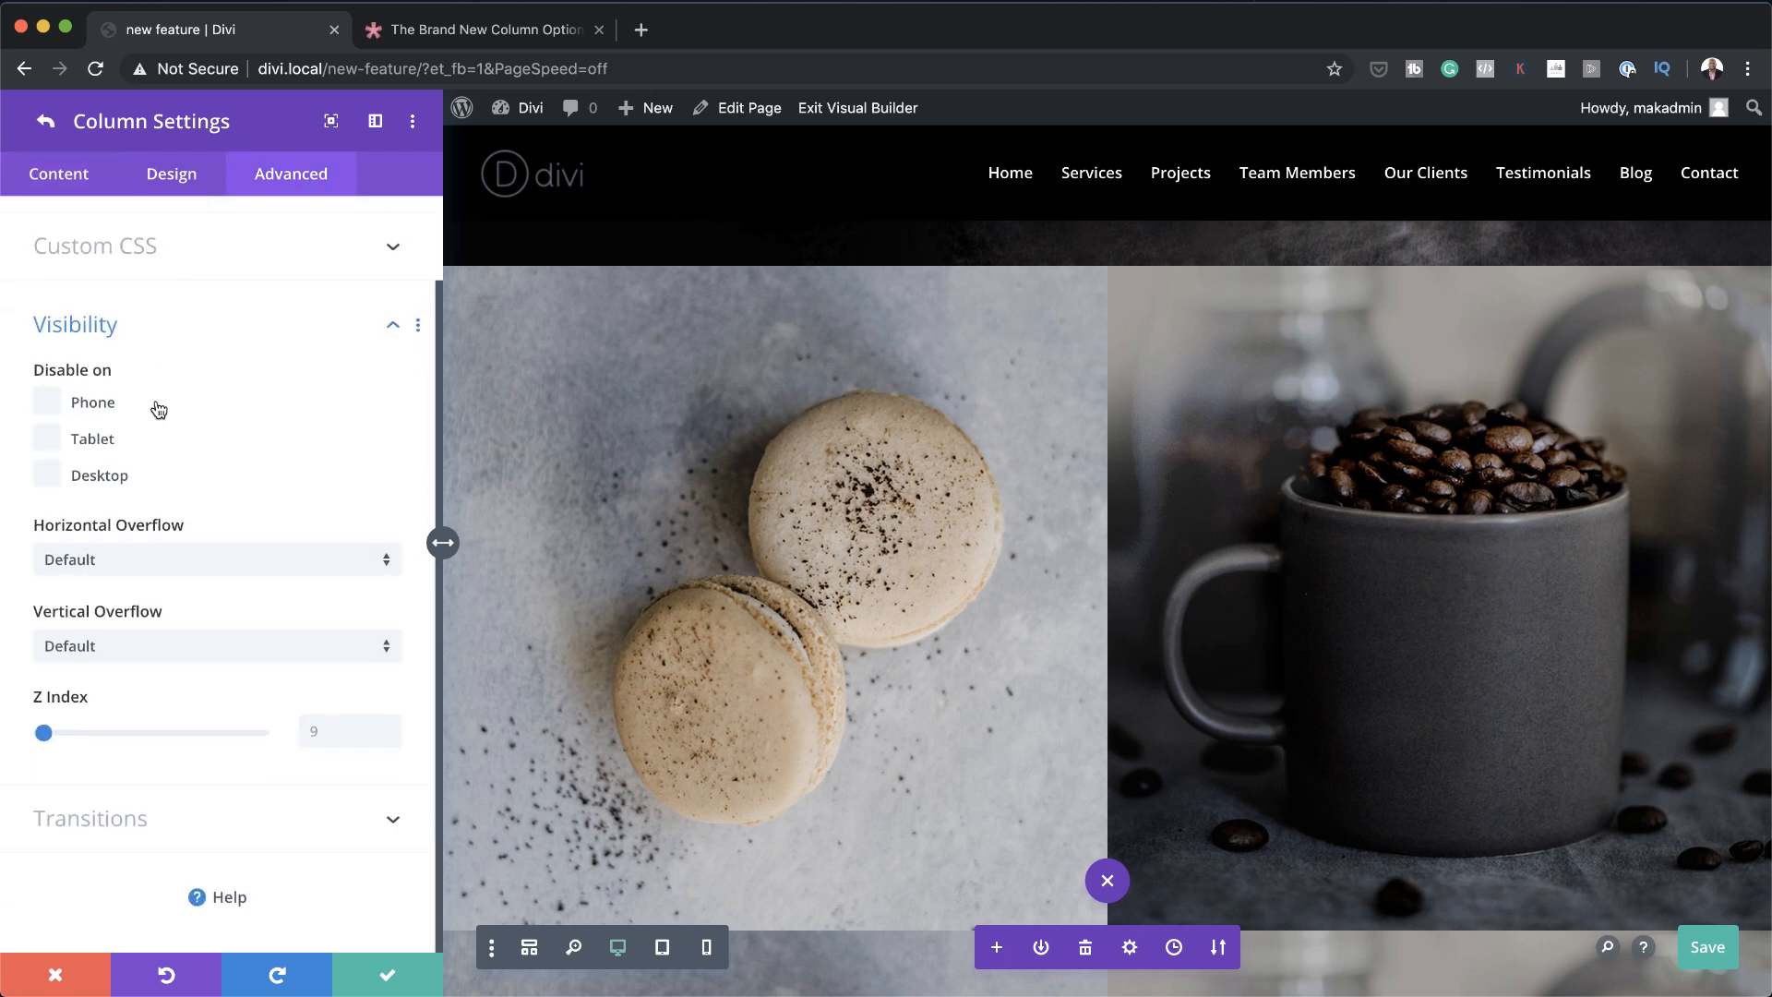